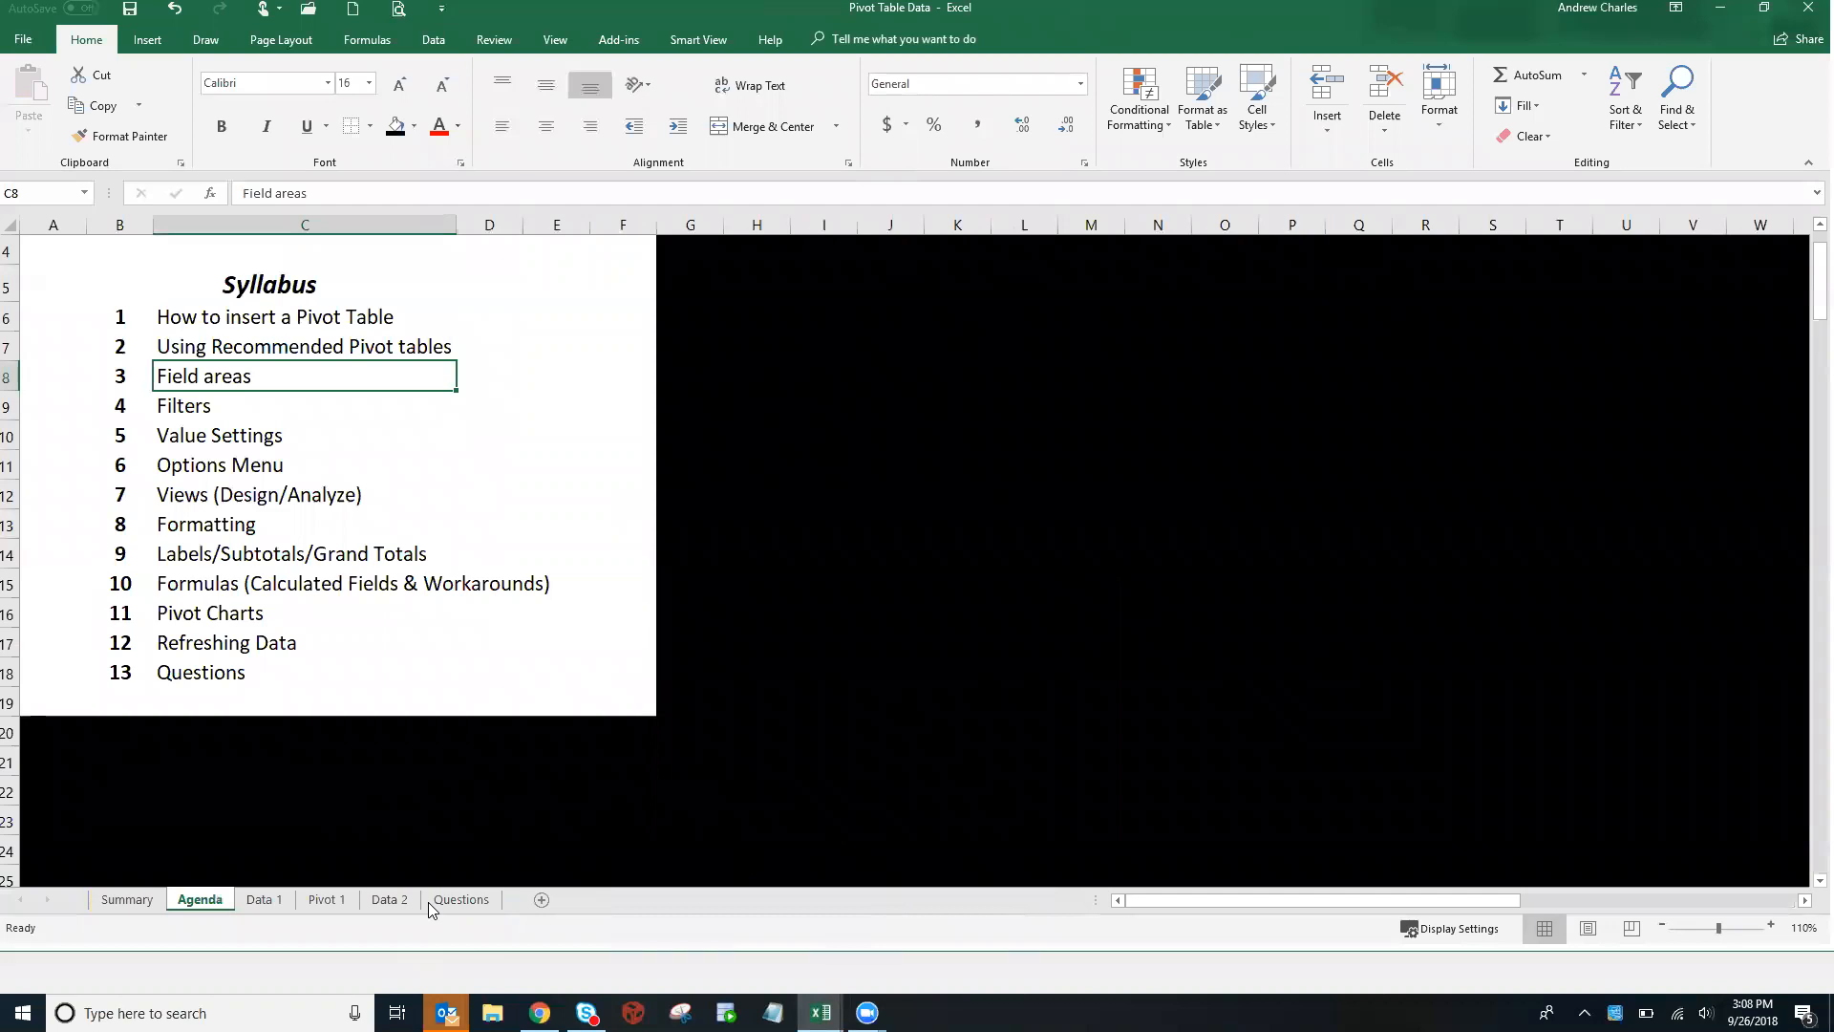
Look at the Data 1 sheet and open the Data 2 sheet
click(264, 904)
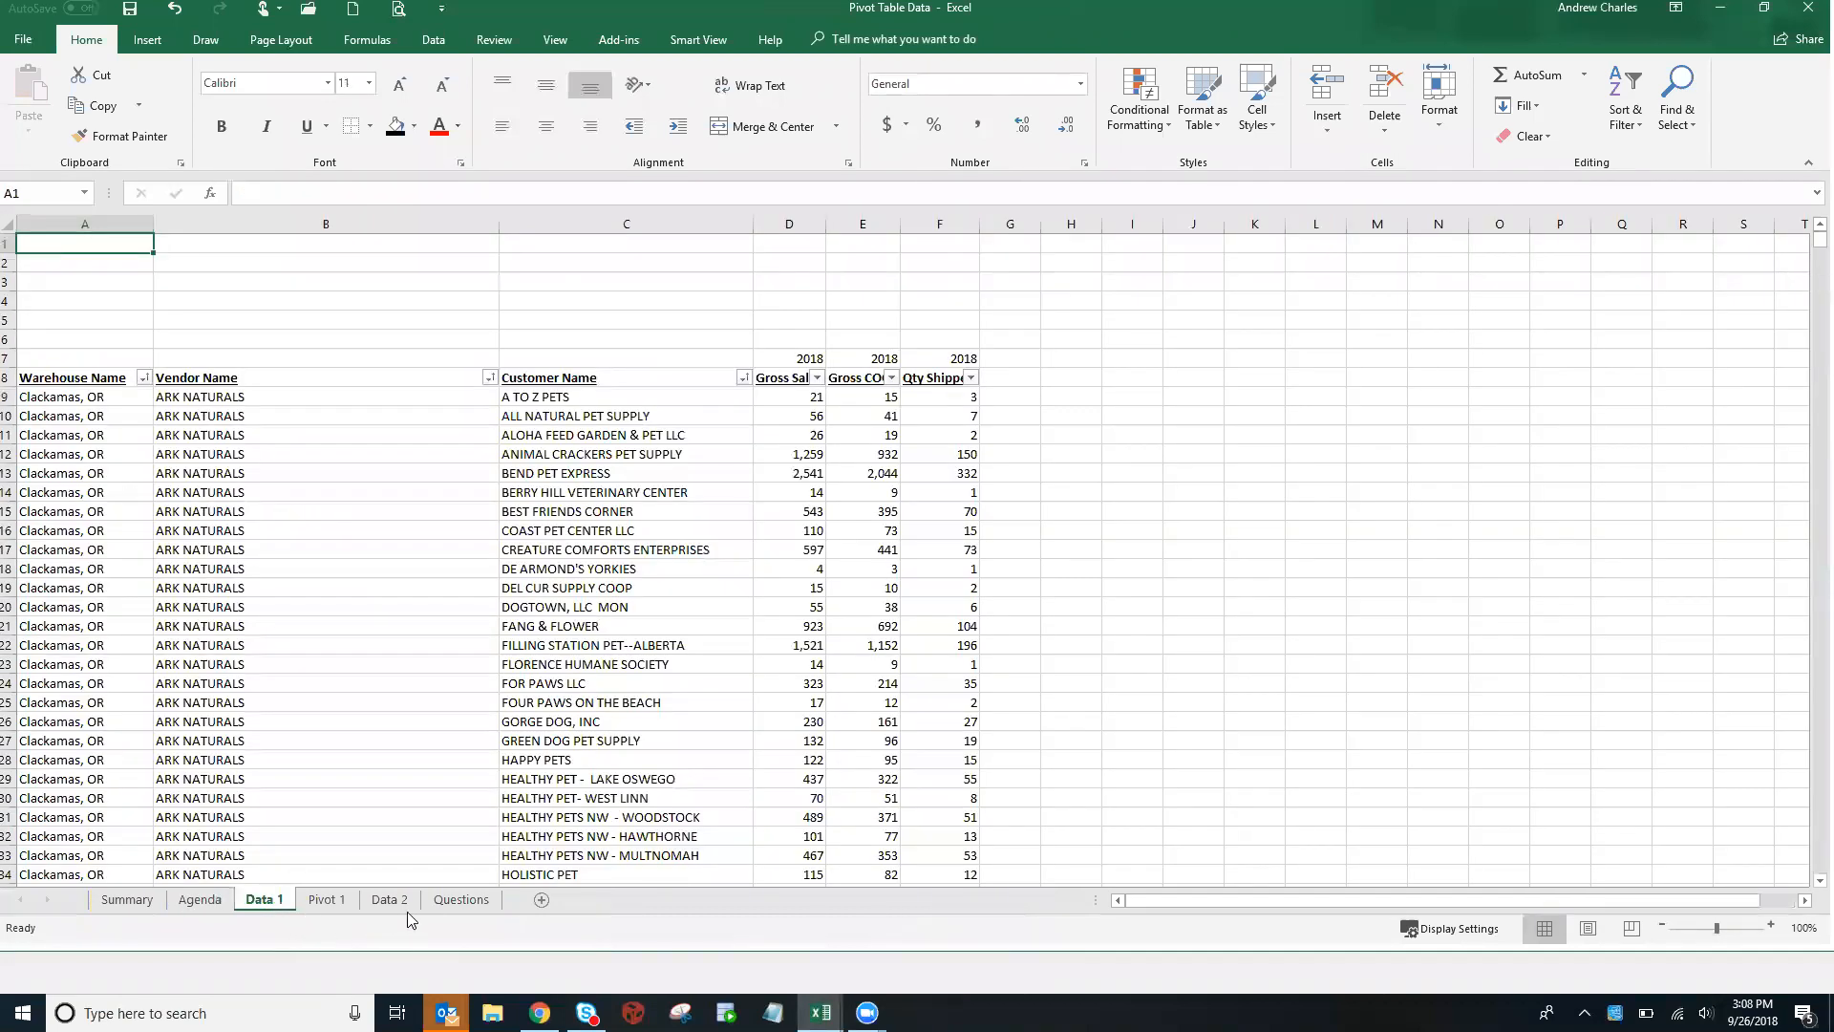
click(388, 904)
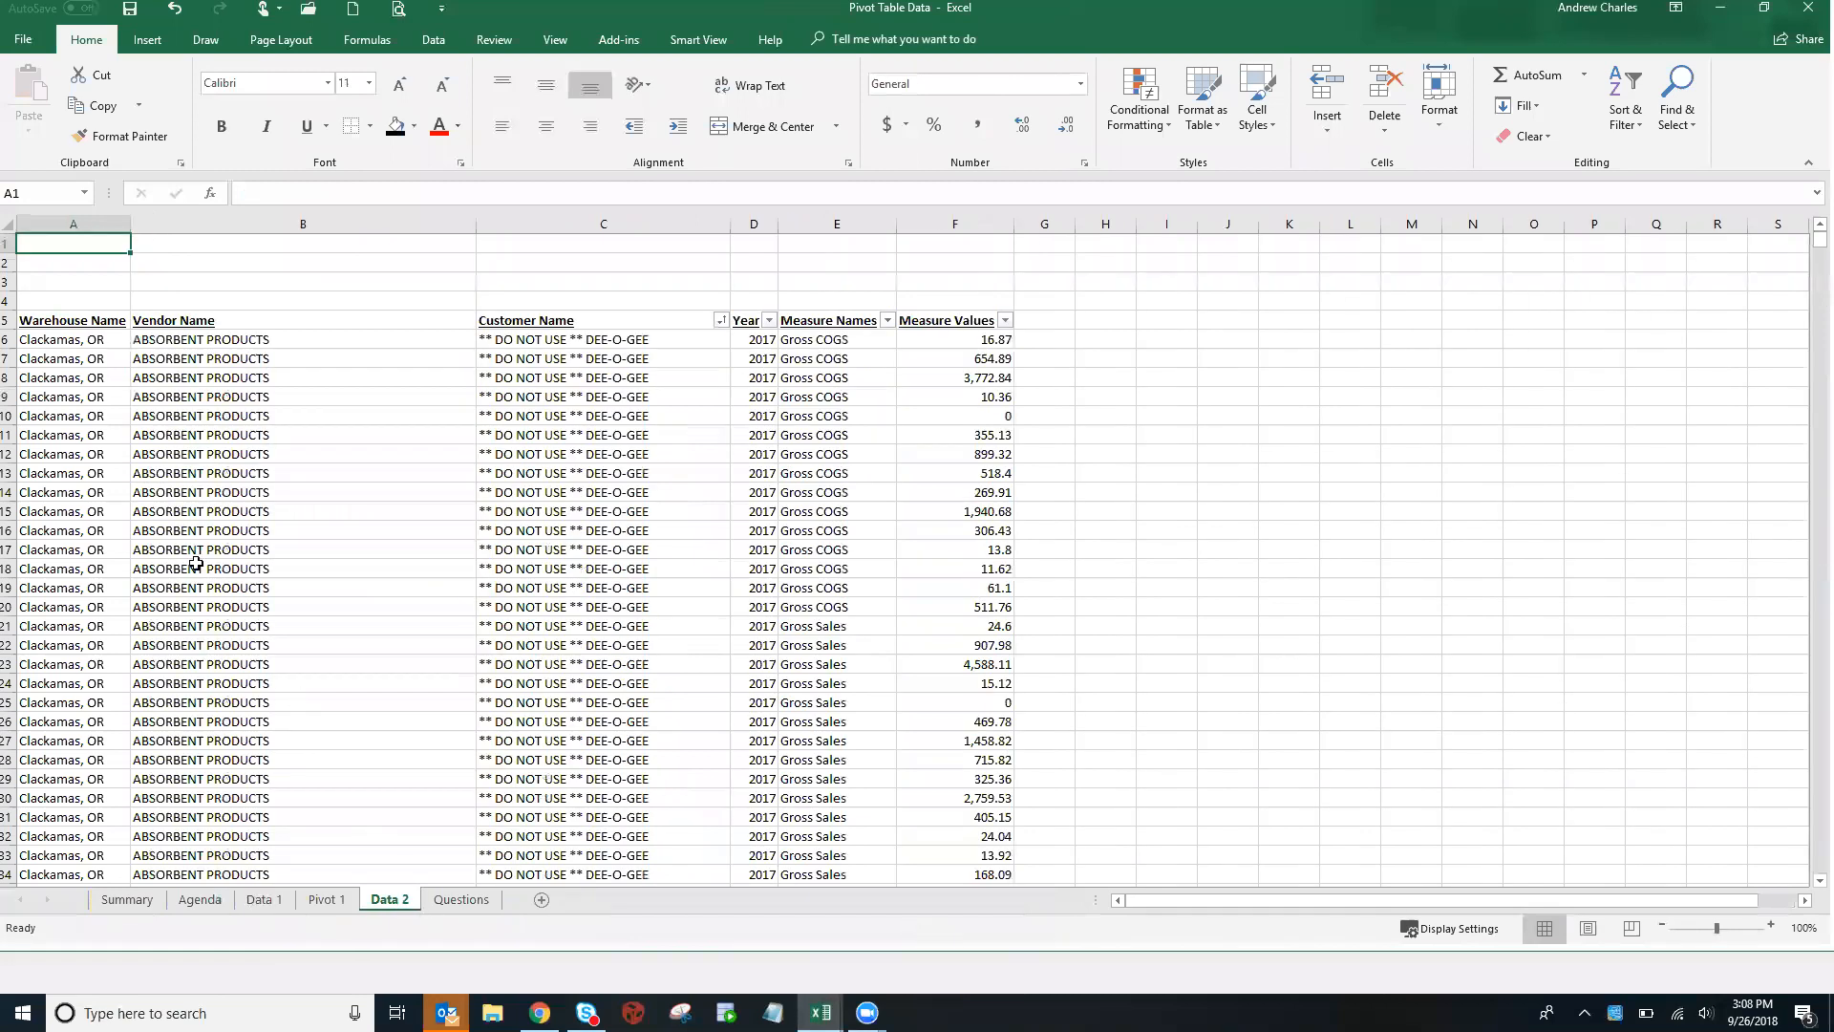
Try selecting the Warehouse Name column on Data 2 from its header in A5 down to its last filled row
click(108, 339)
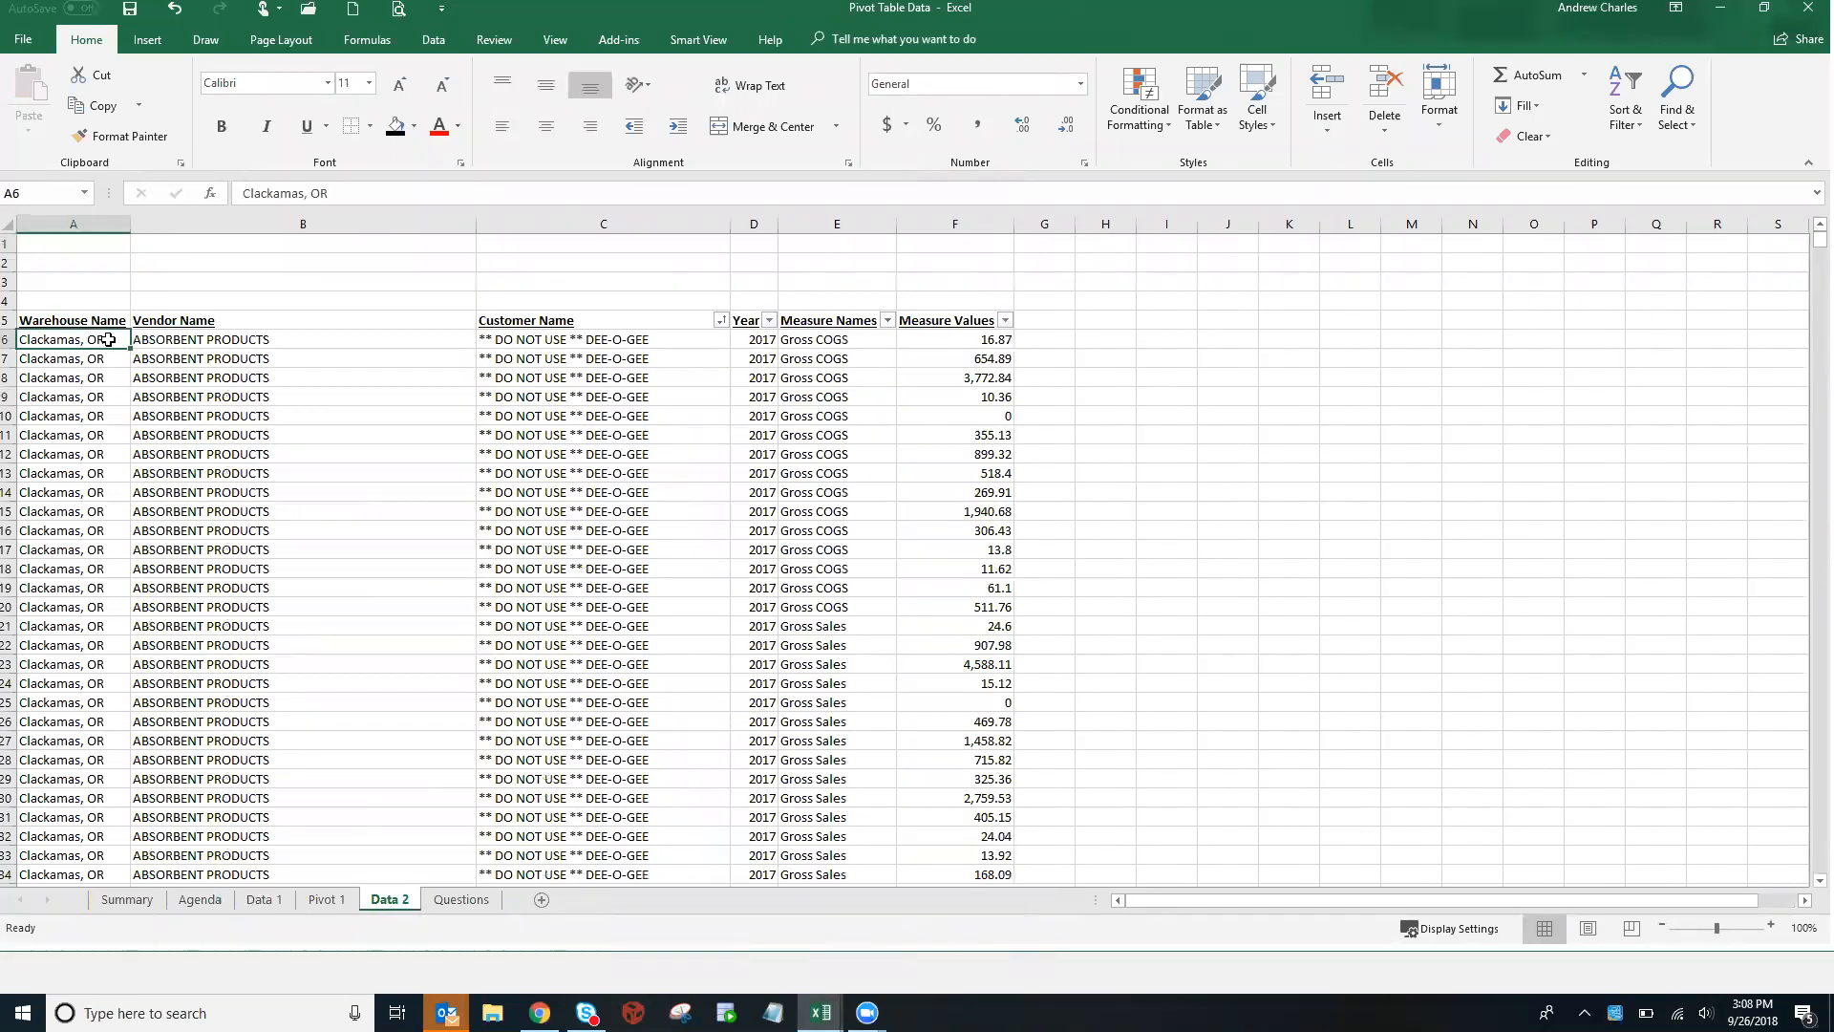
key(Up)
key(ctrl+shift+Down)
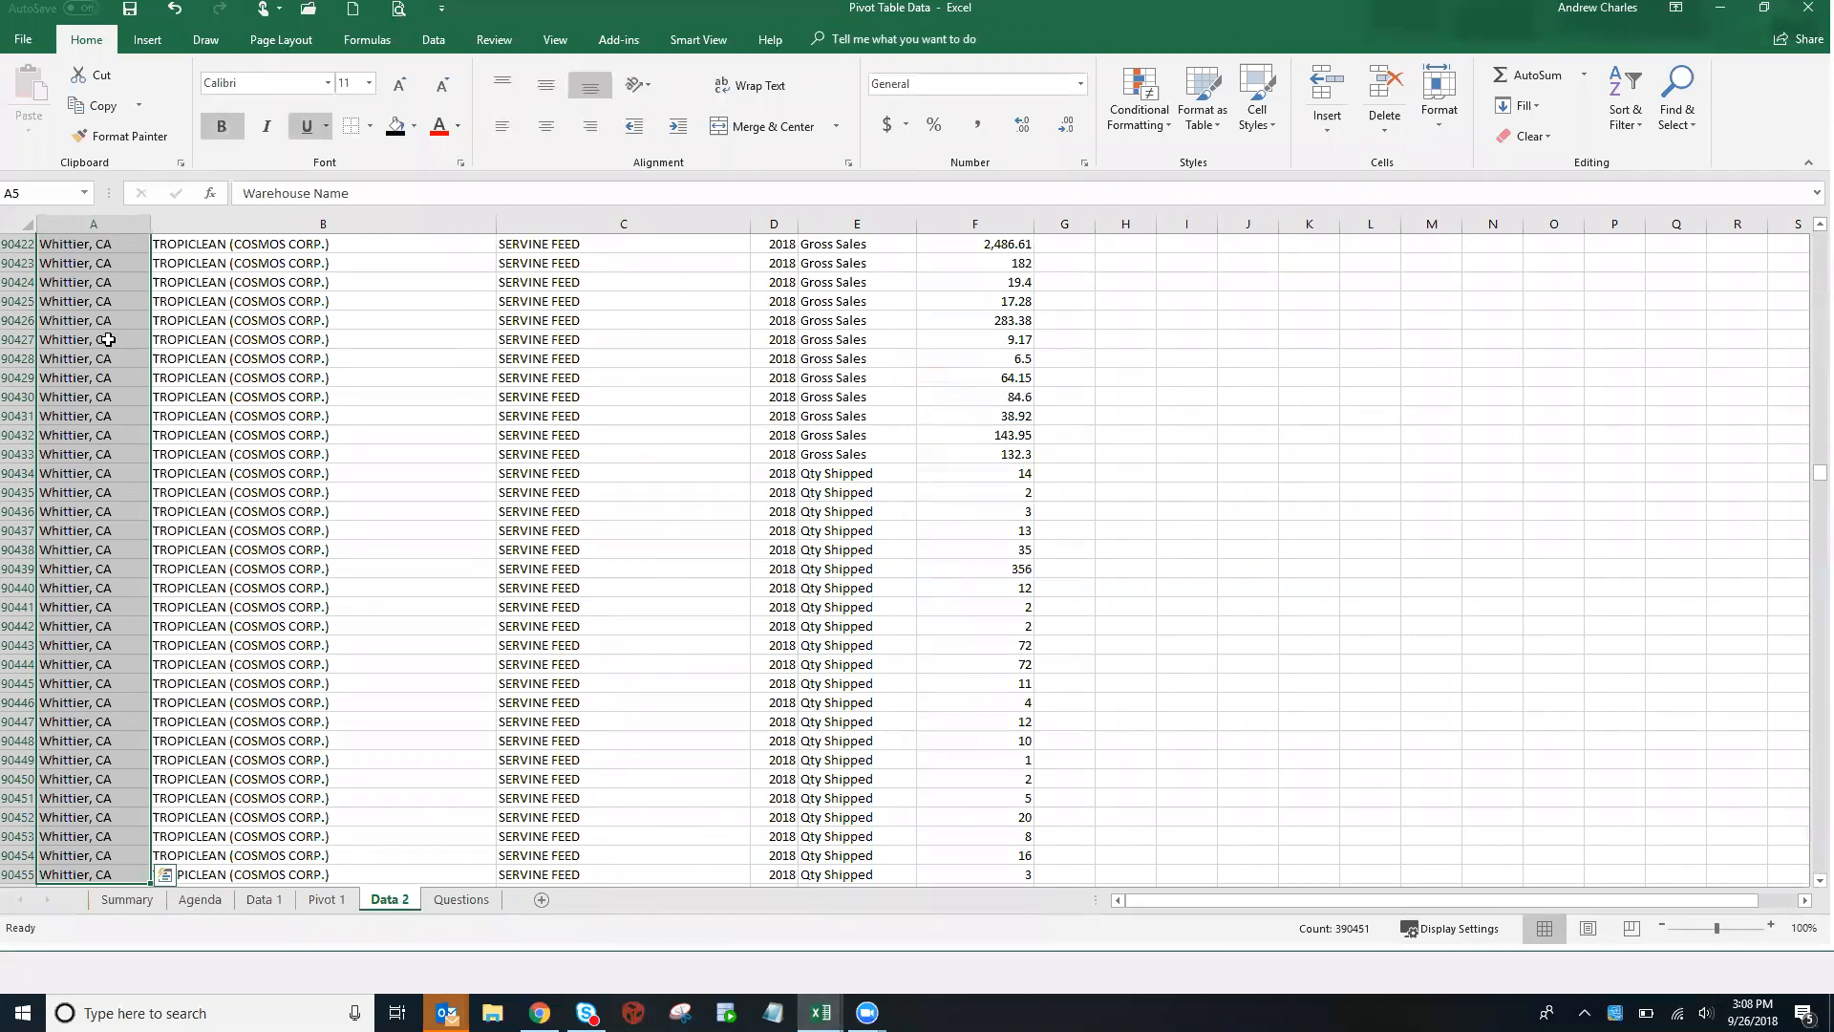
key(ctrl+shift+Up)
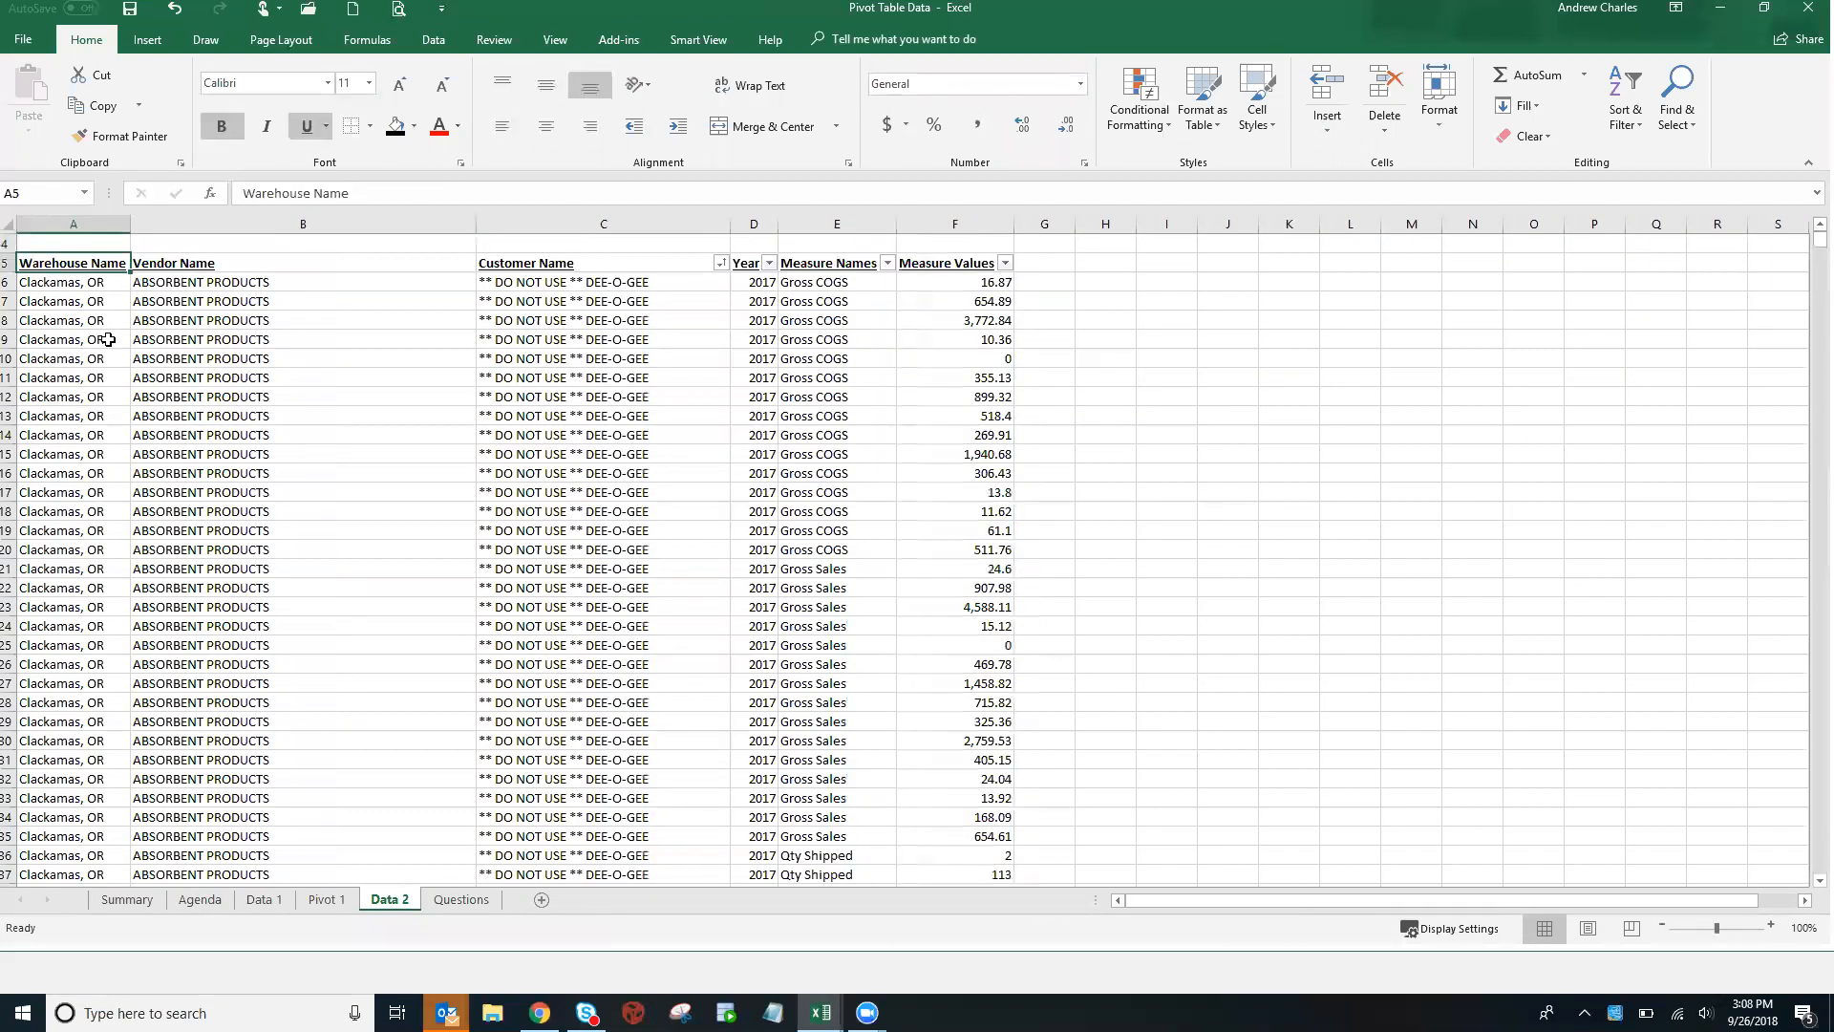
key(ctrl+shift+Down)
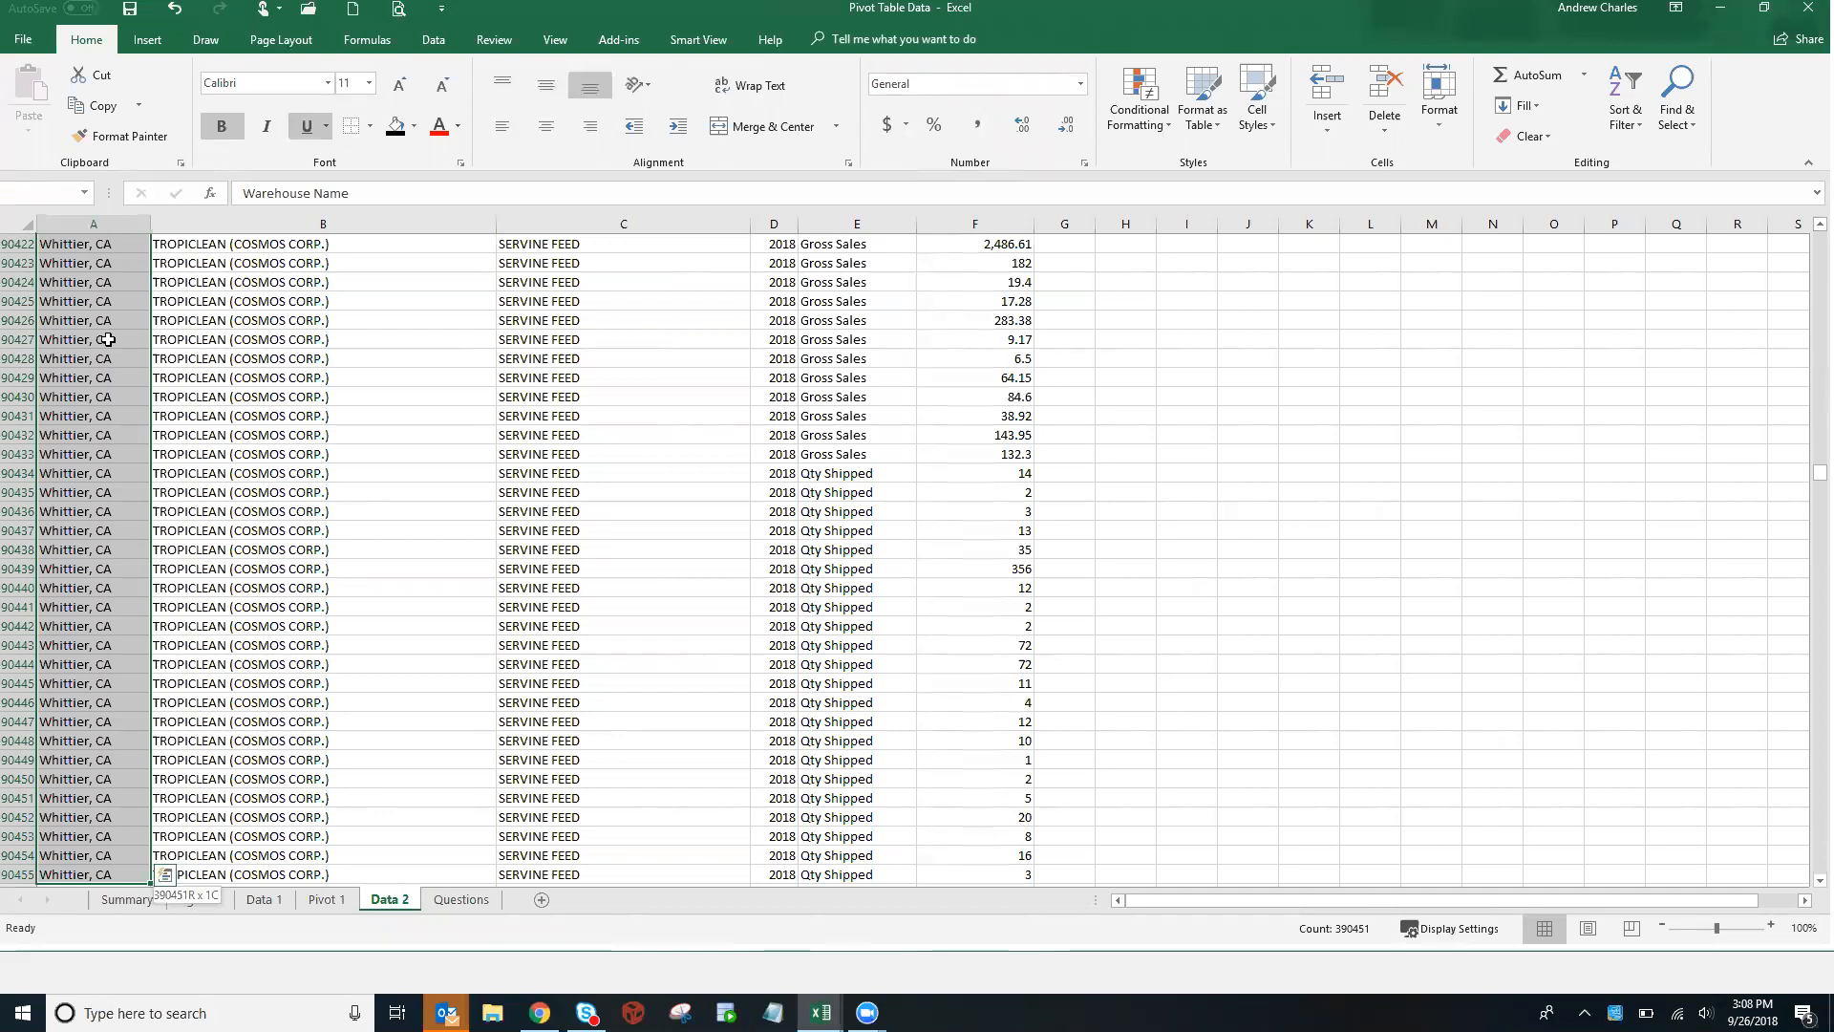
key(shift+Down)
key(shift+Down)
key(shift+Up)
key(shift+Up)
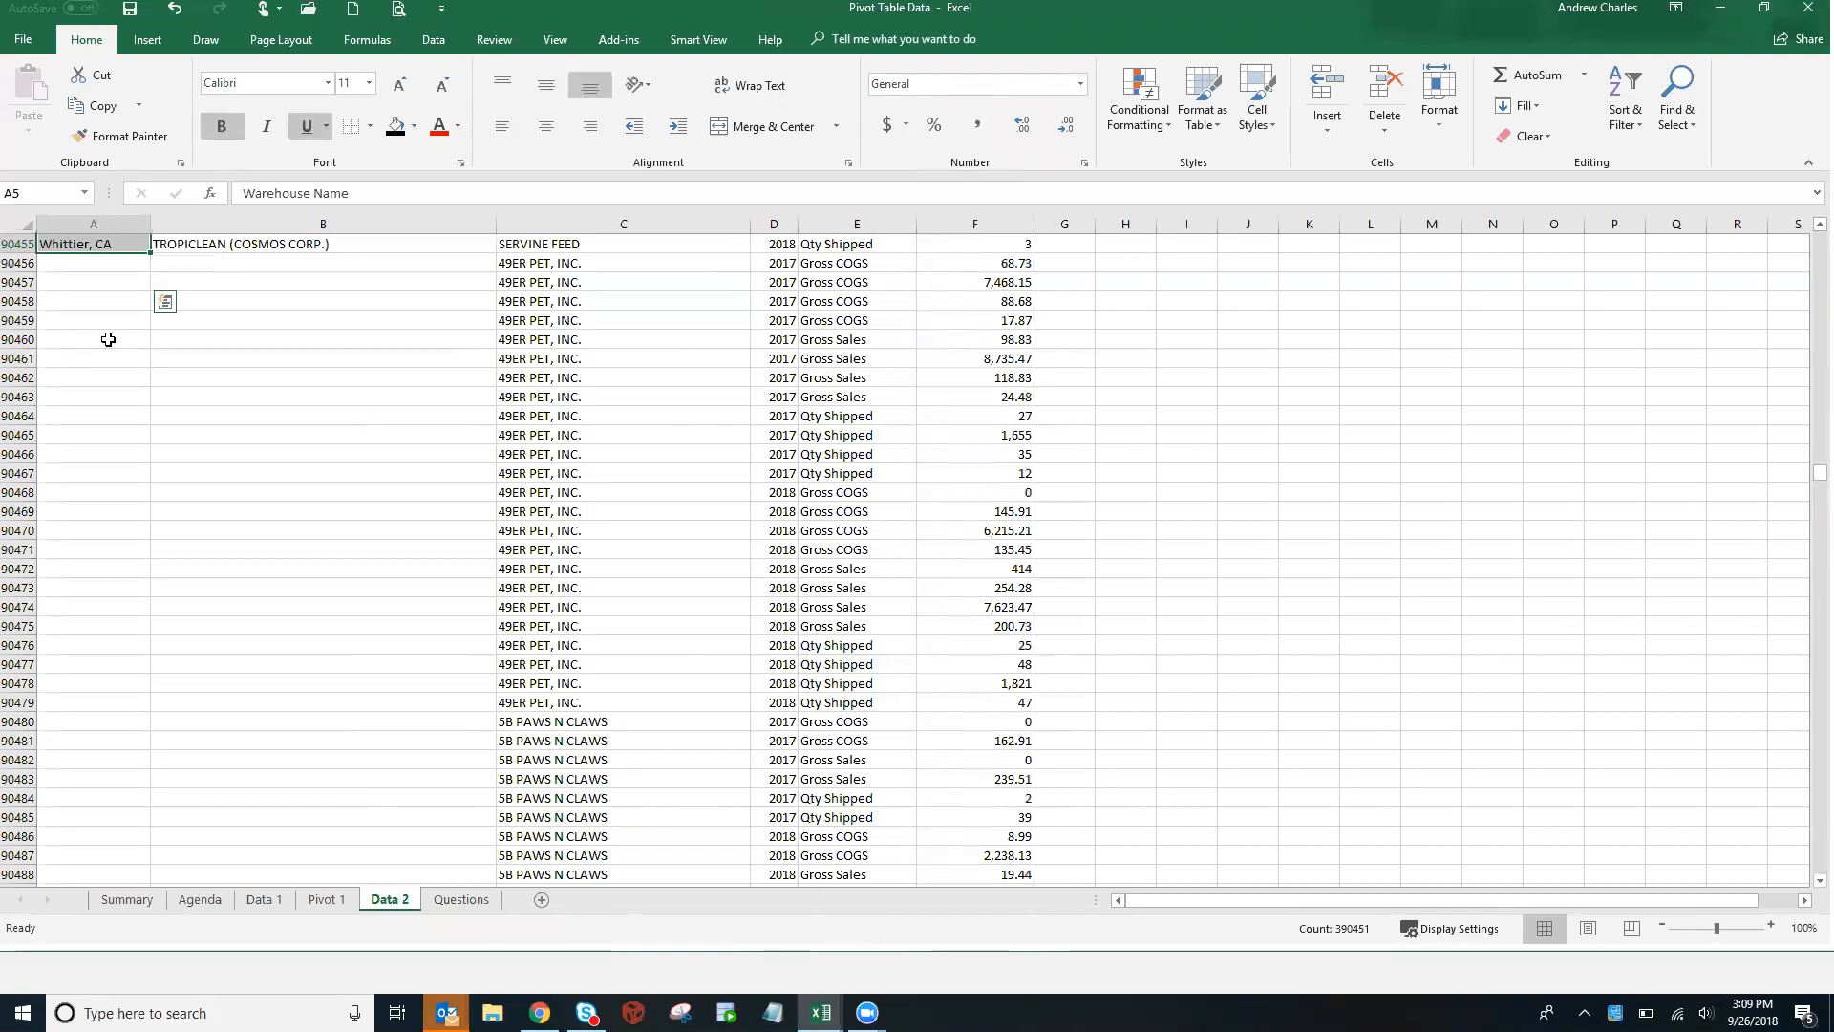
key(Right)
key(Right)
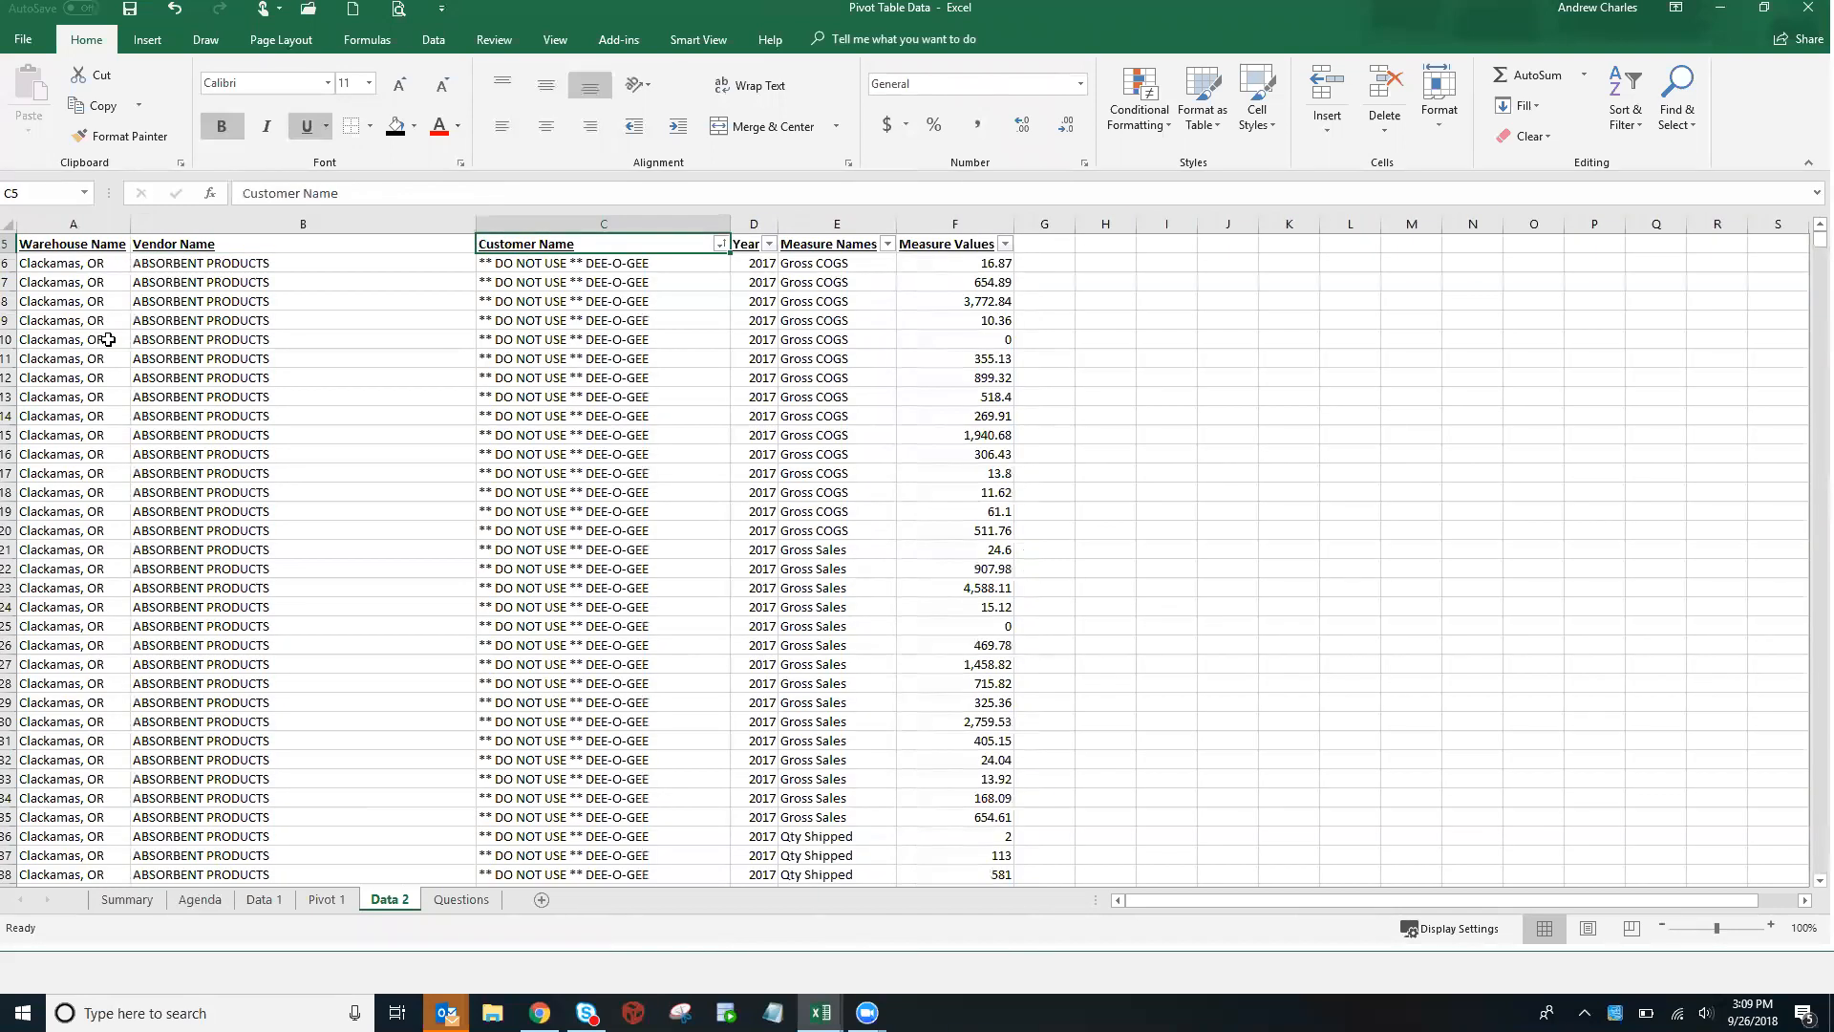
key(Up)
key(Up)
key(Up)
key(Up)
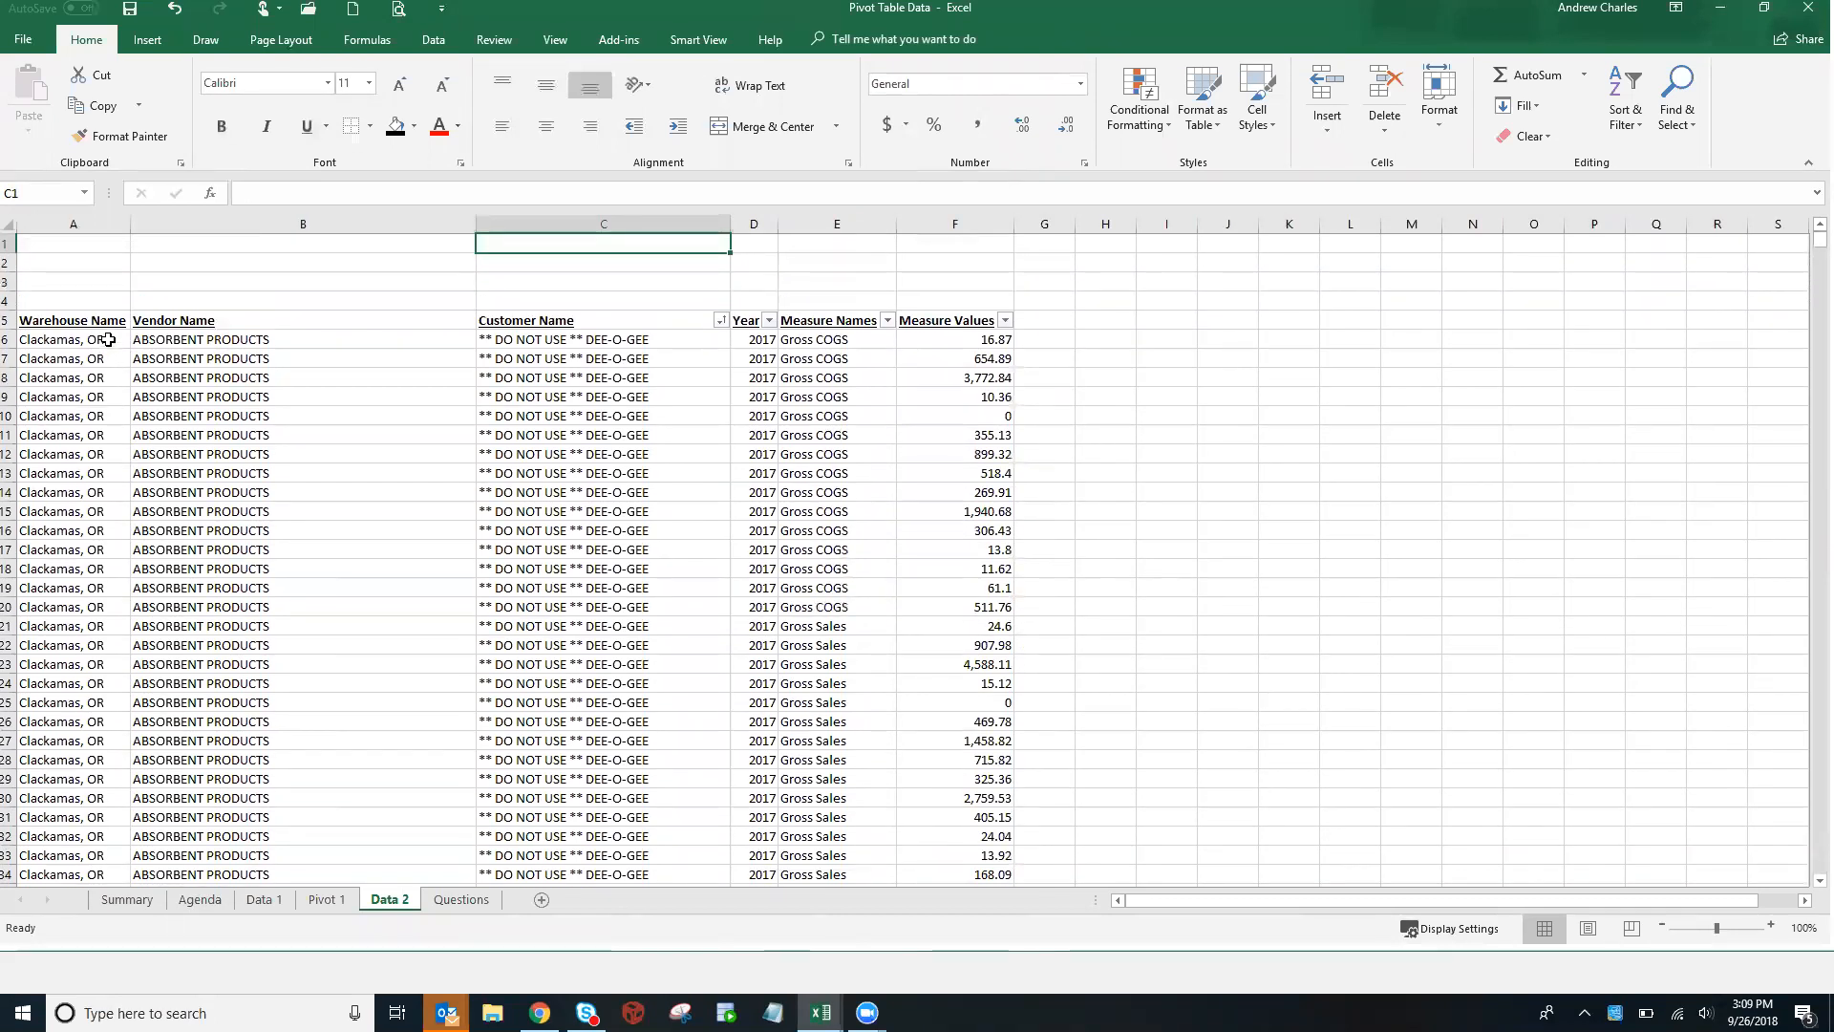
Try extending a selection from the Measure Values header in F5 across to column A and down to the end of the data
key(Down)
key(Down)
key(Down)
key(Down)
key(Right)
key(Right)
key(Right)
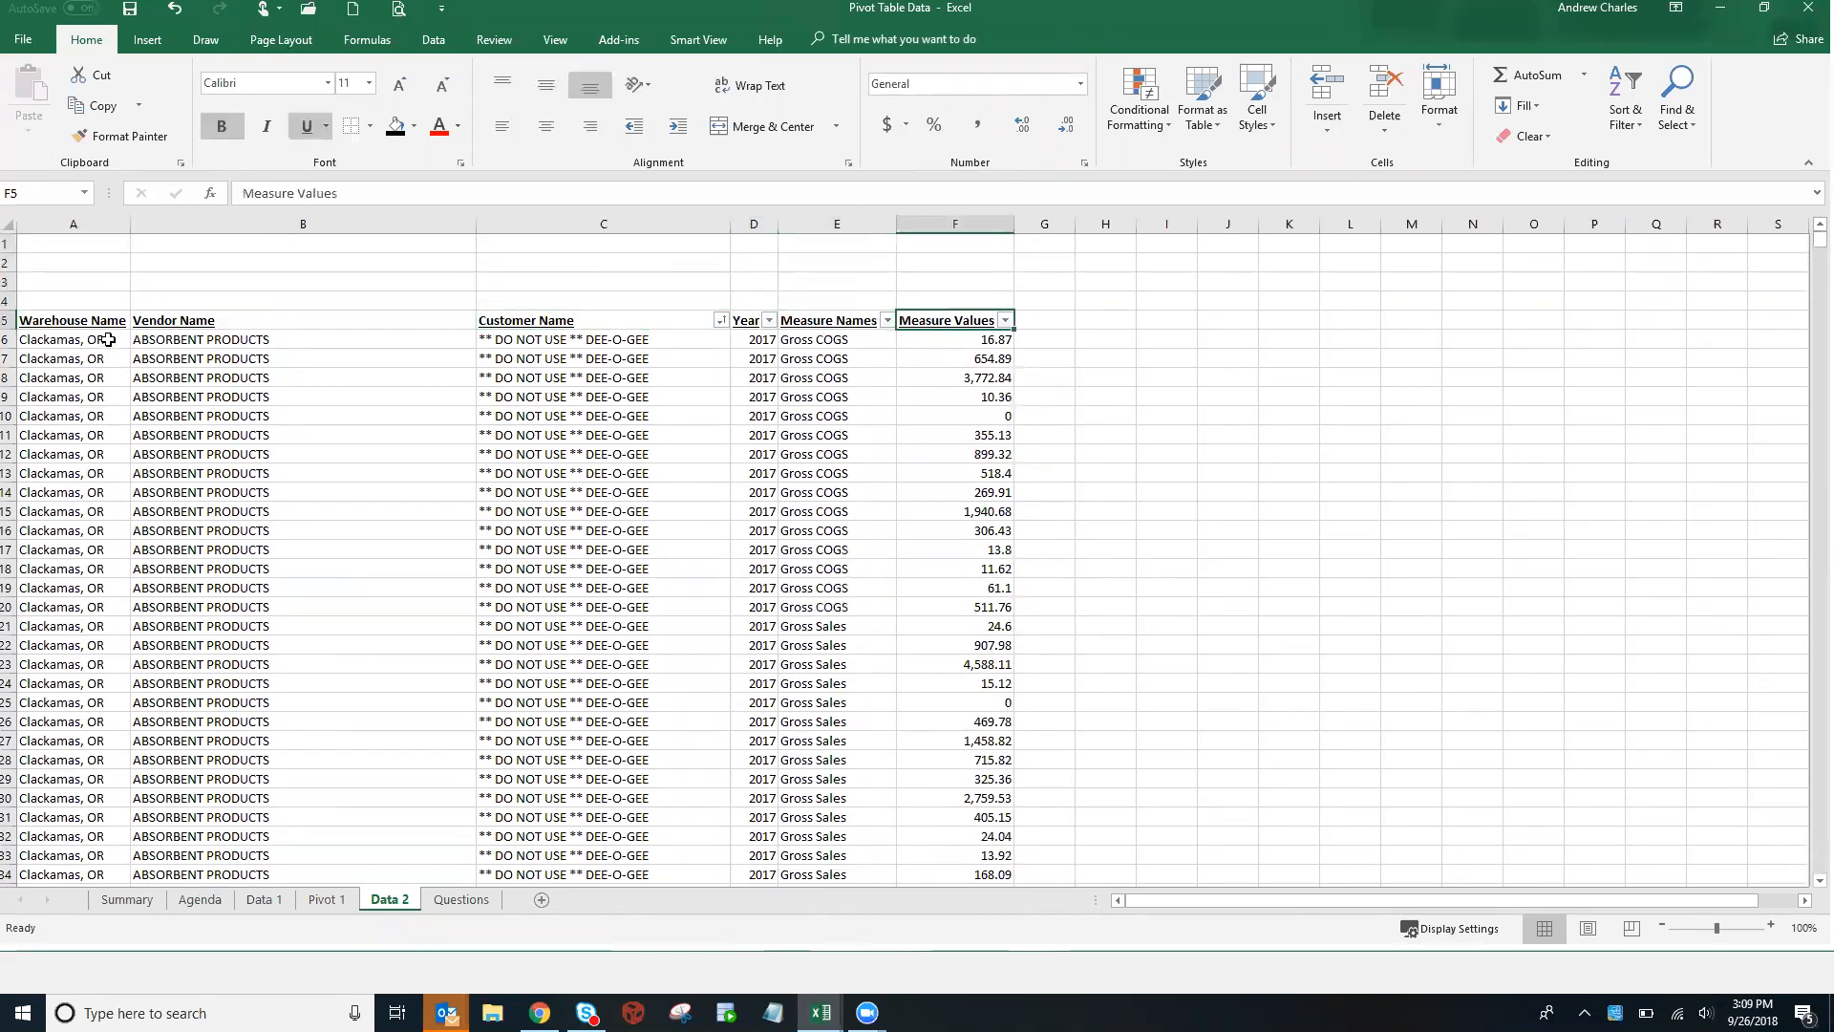
key(ctrl+shift+Left)
key(ctrl+shift+Down)
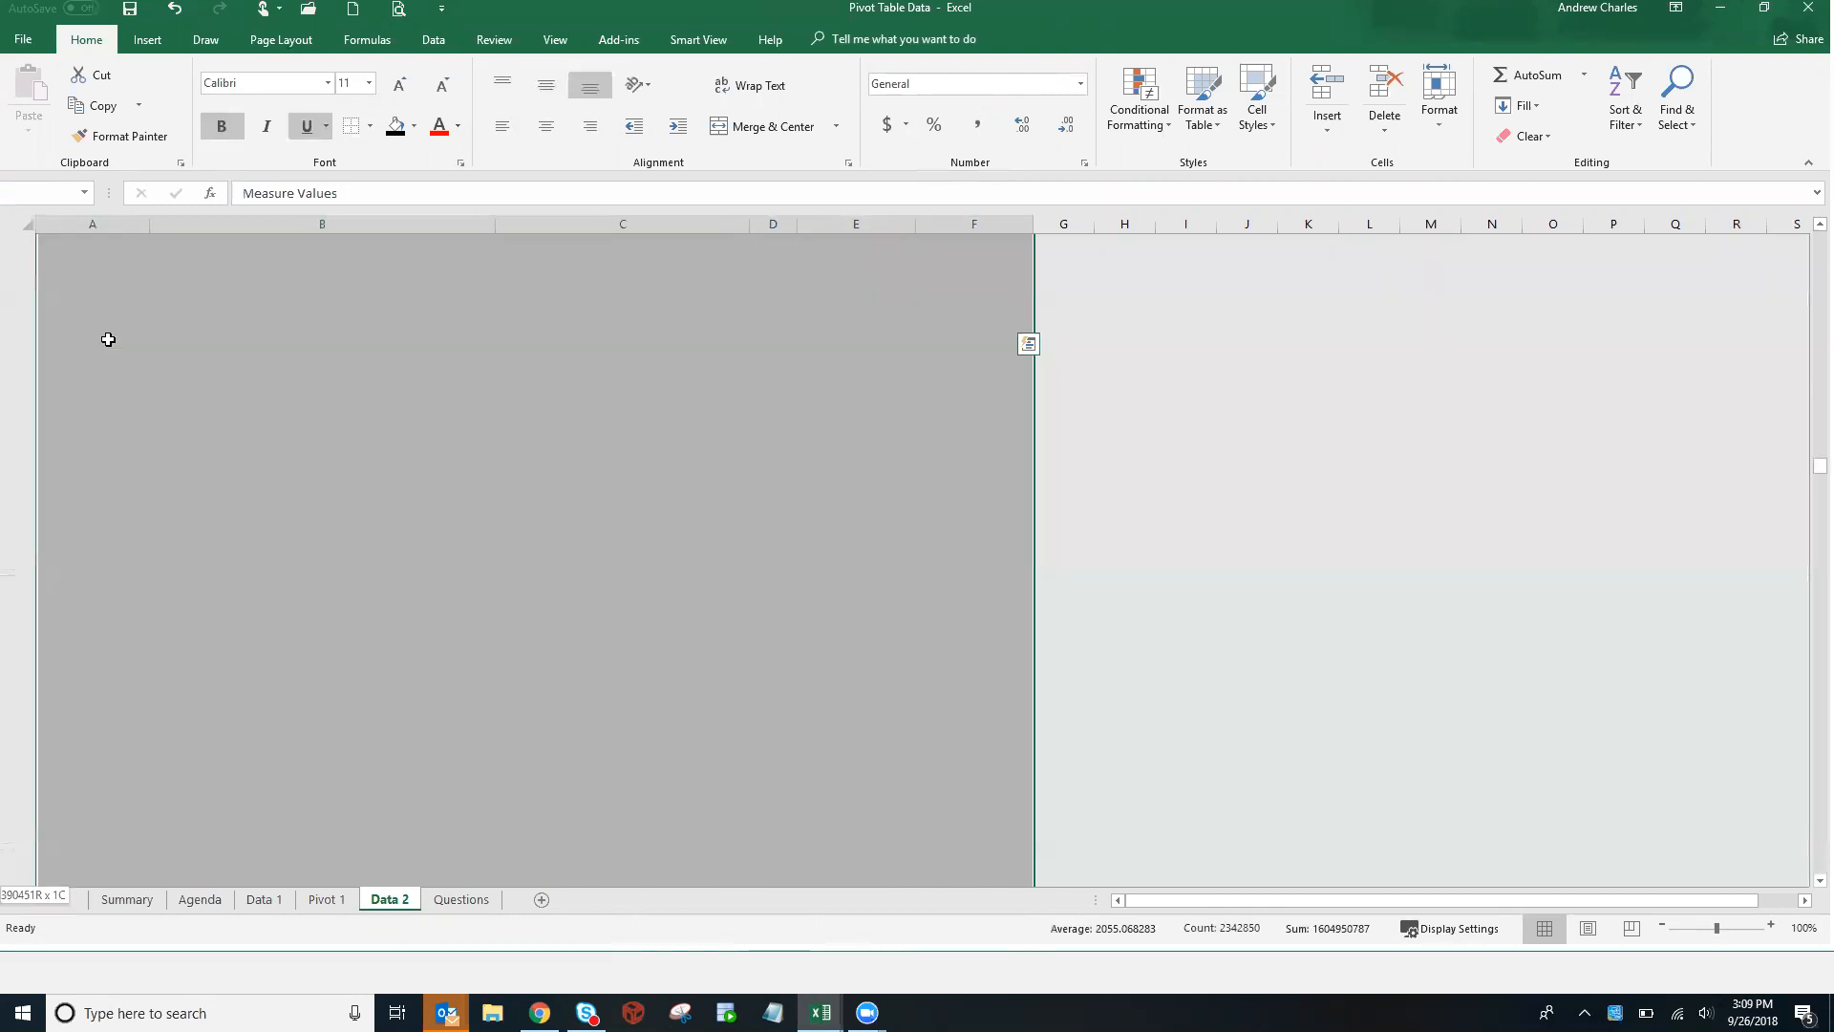
key(shift+Down)
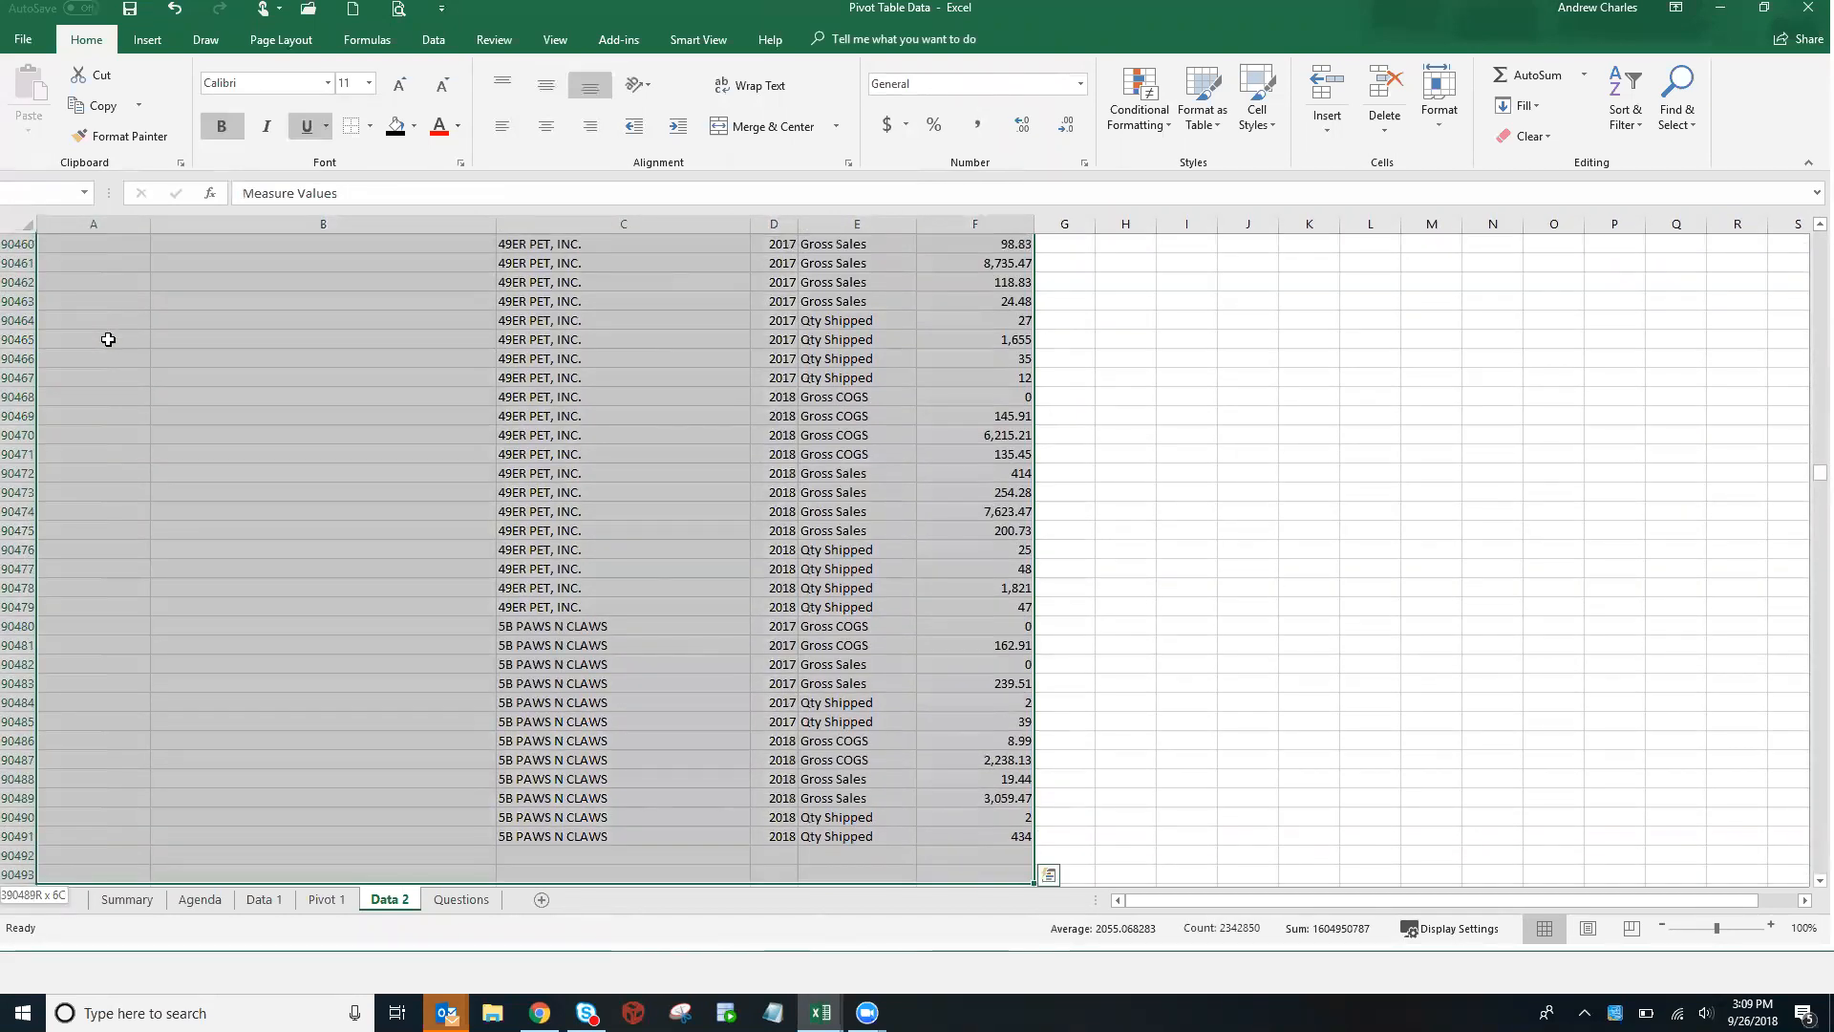
key(shift+Up)
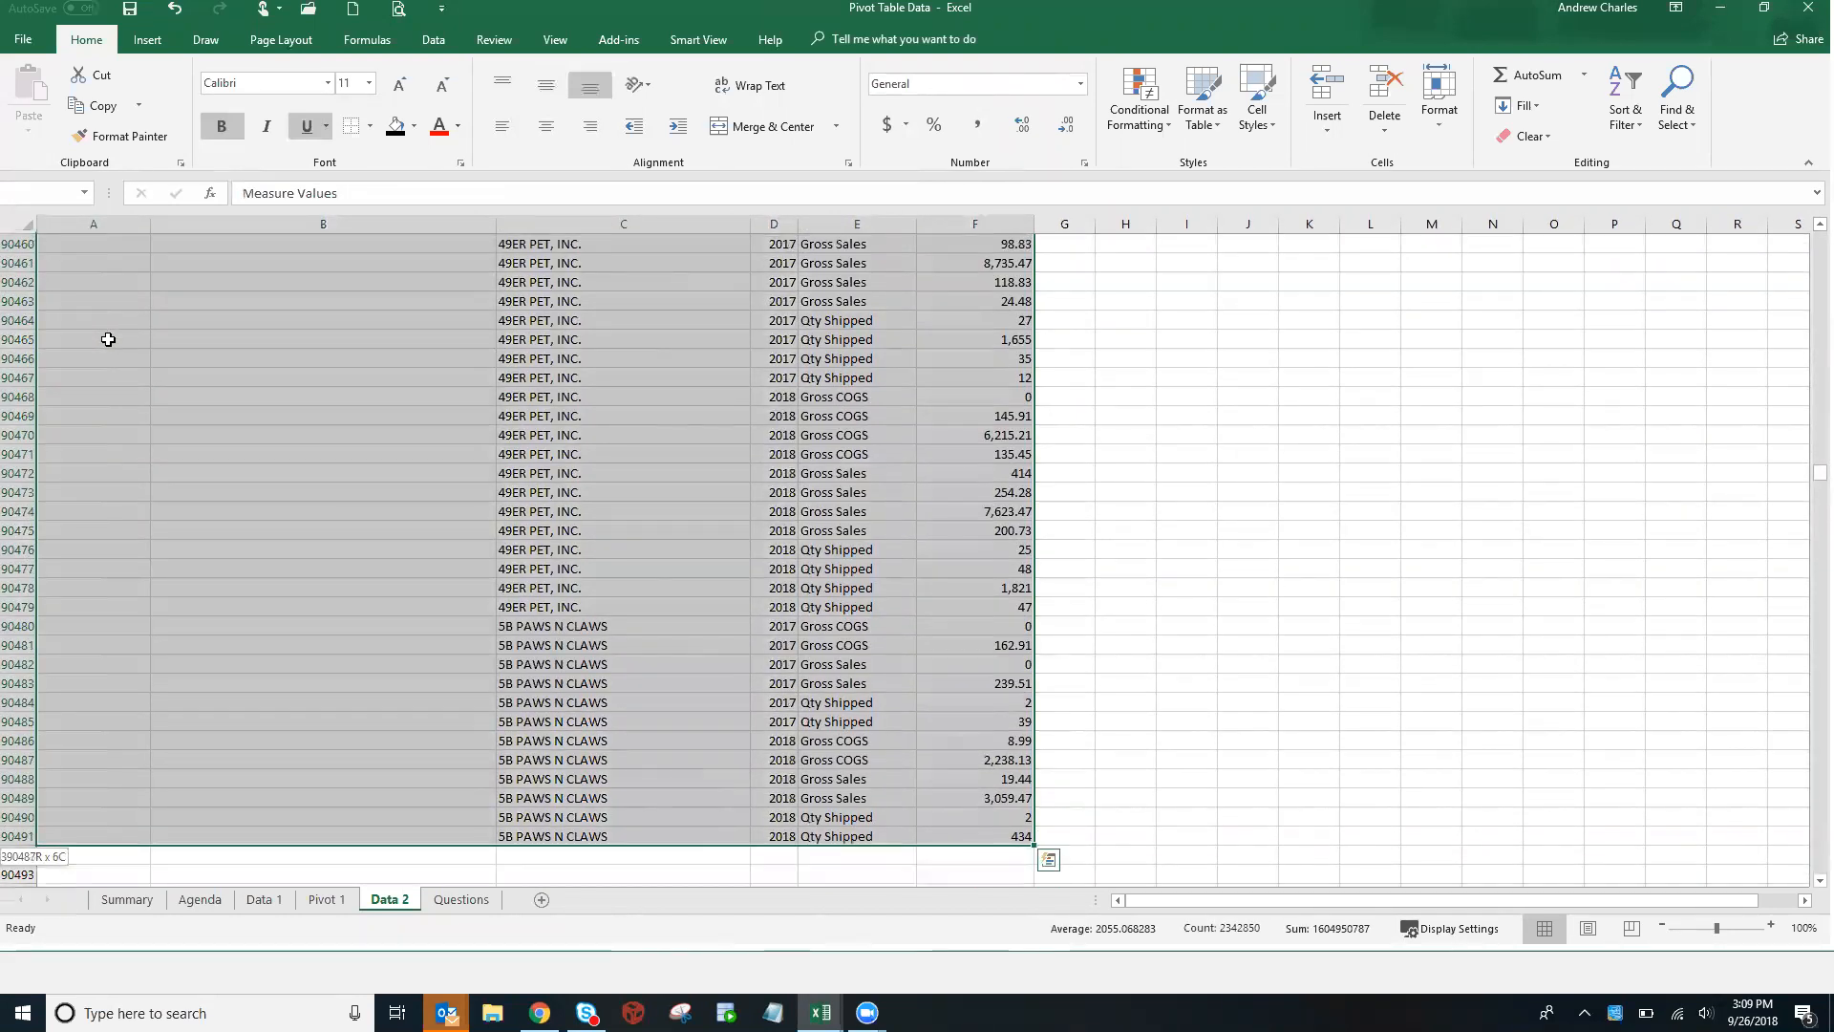
key(ctrl+Up)
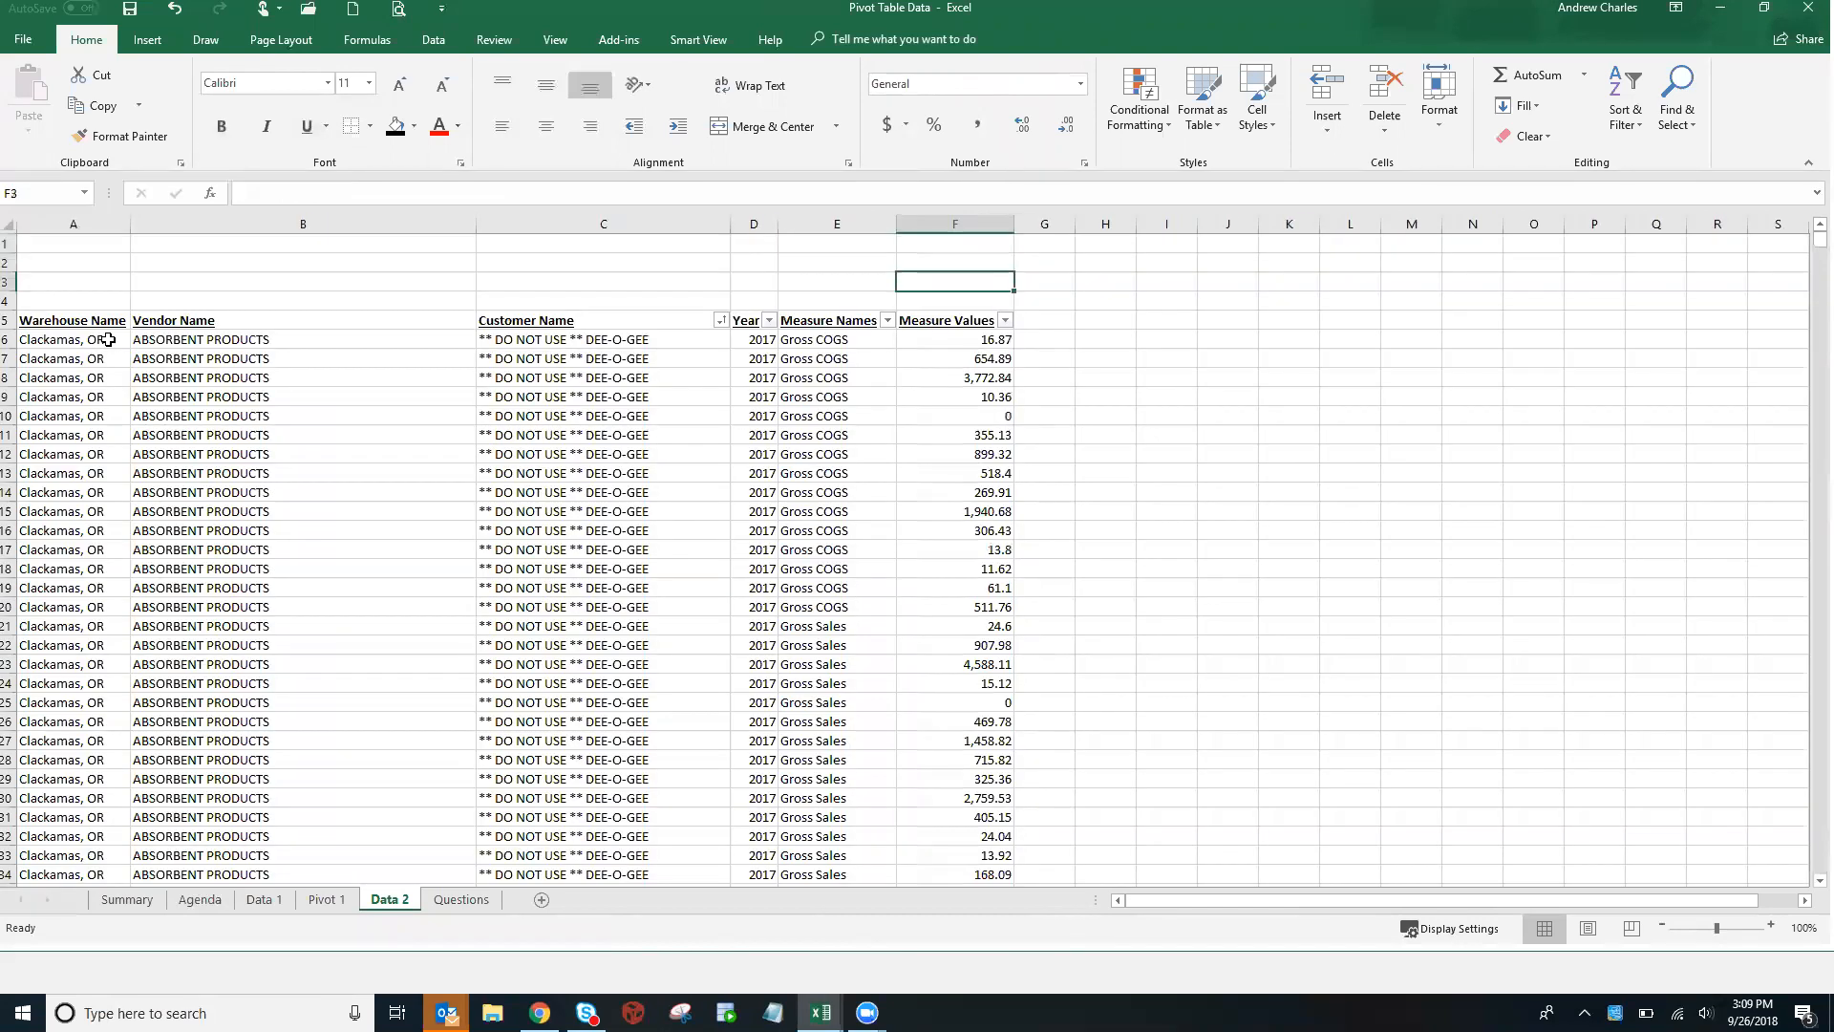
Select the whole Data 2 dataset, A5:F390491, from the header row through the last record
key(ctrl+Down)
key(shift+Left)
key(shift+Left)
key(shift+Left)
key(shift+Left)
key(shift+Left)
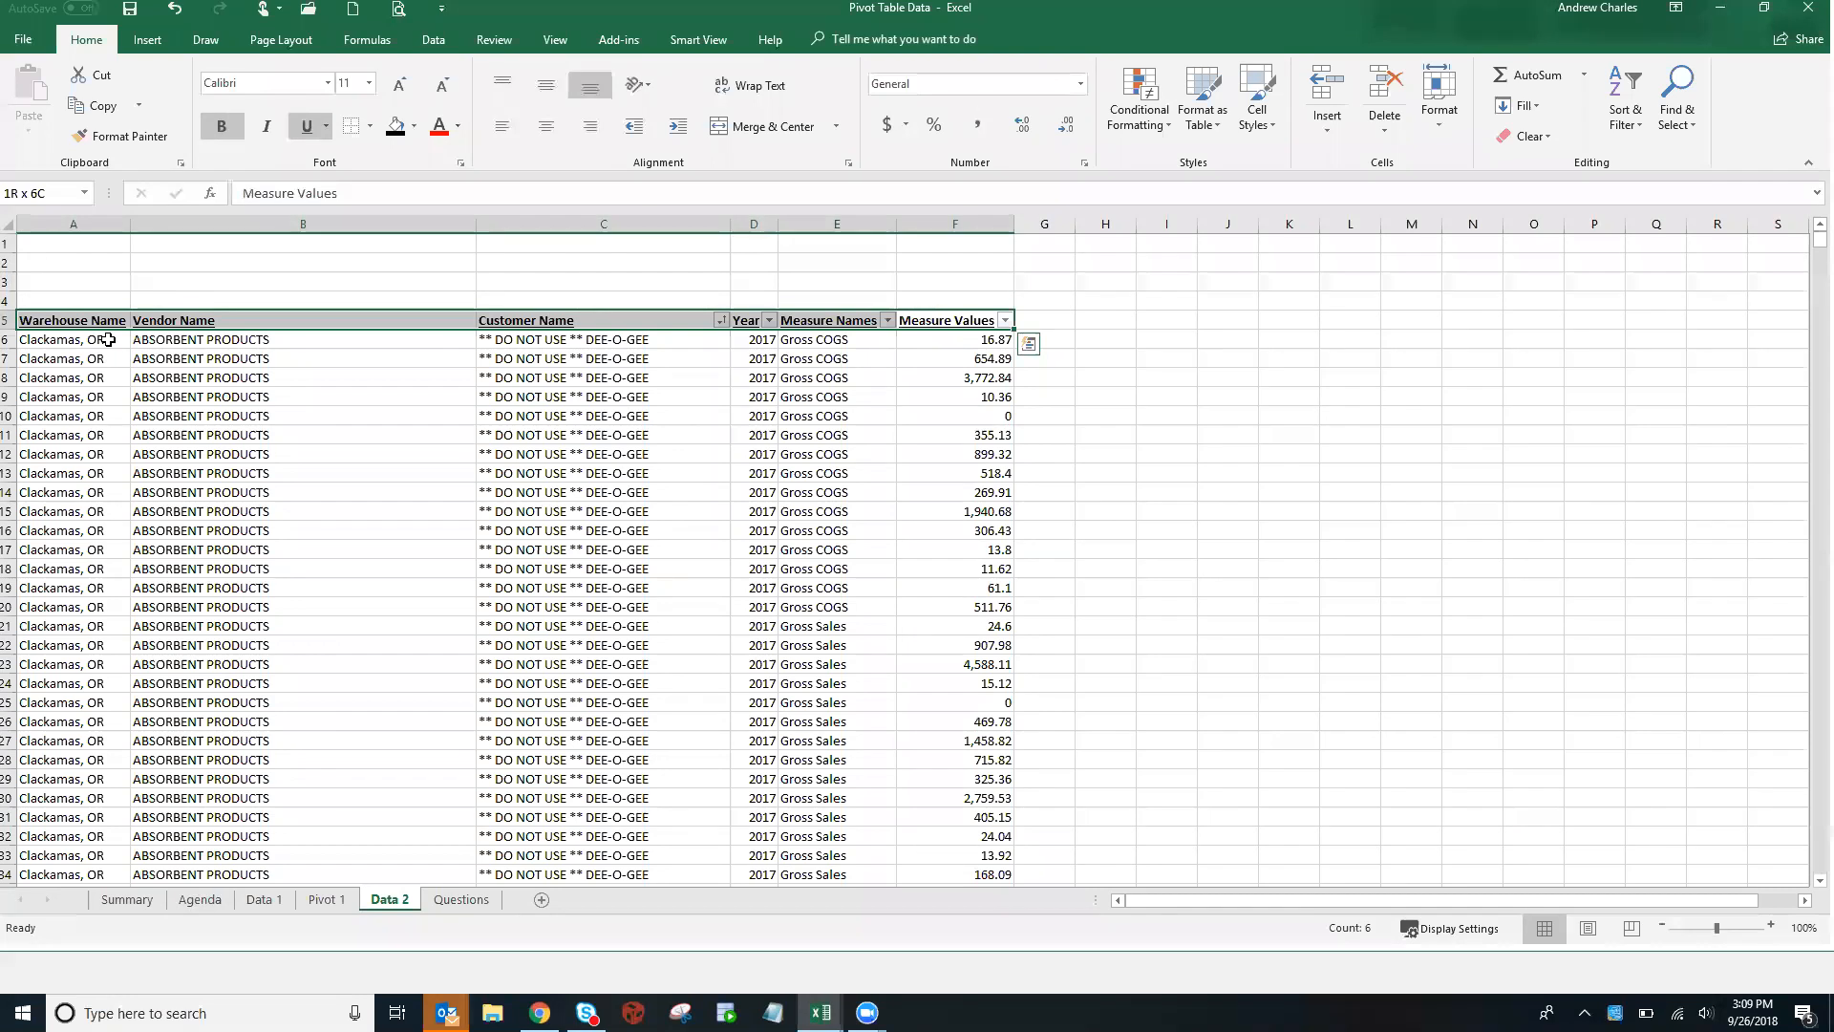
key(ctrl+shift+Down)
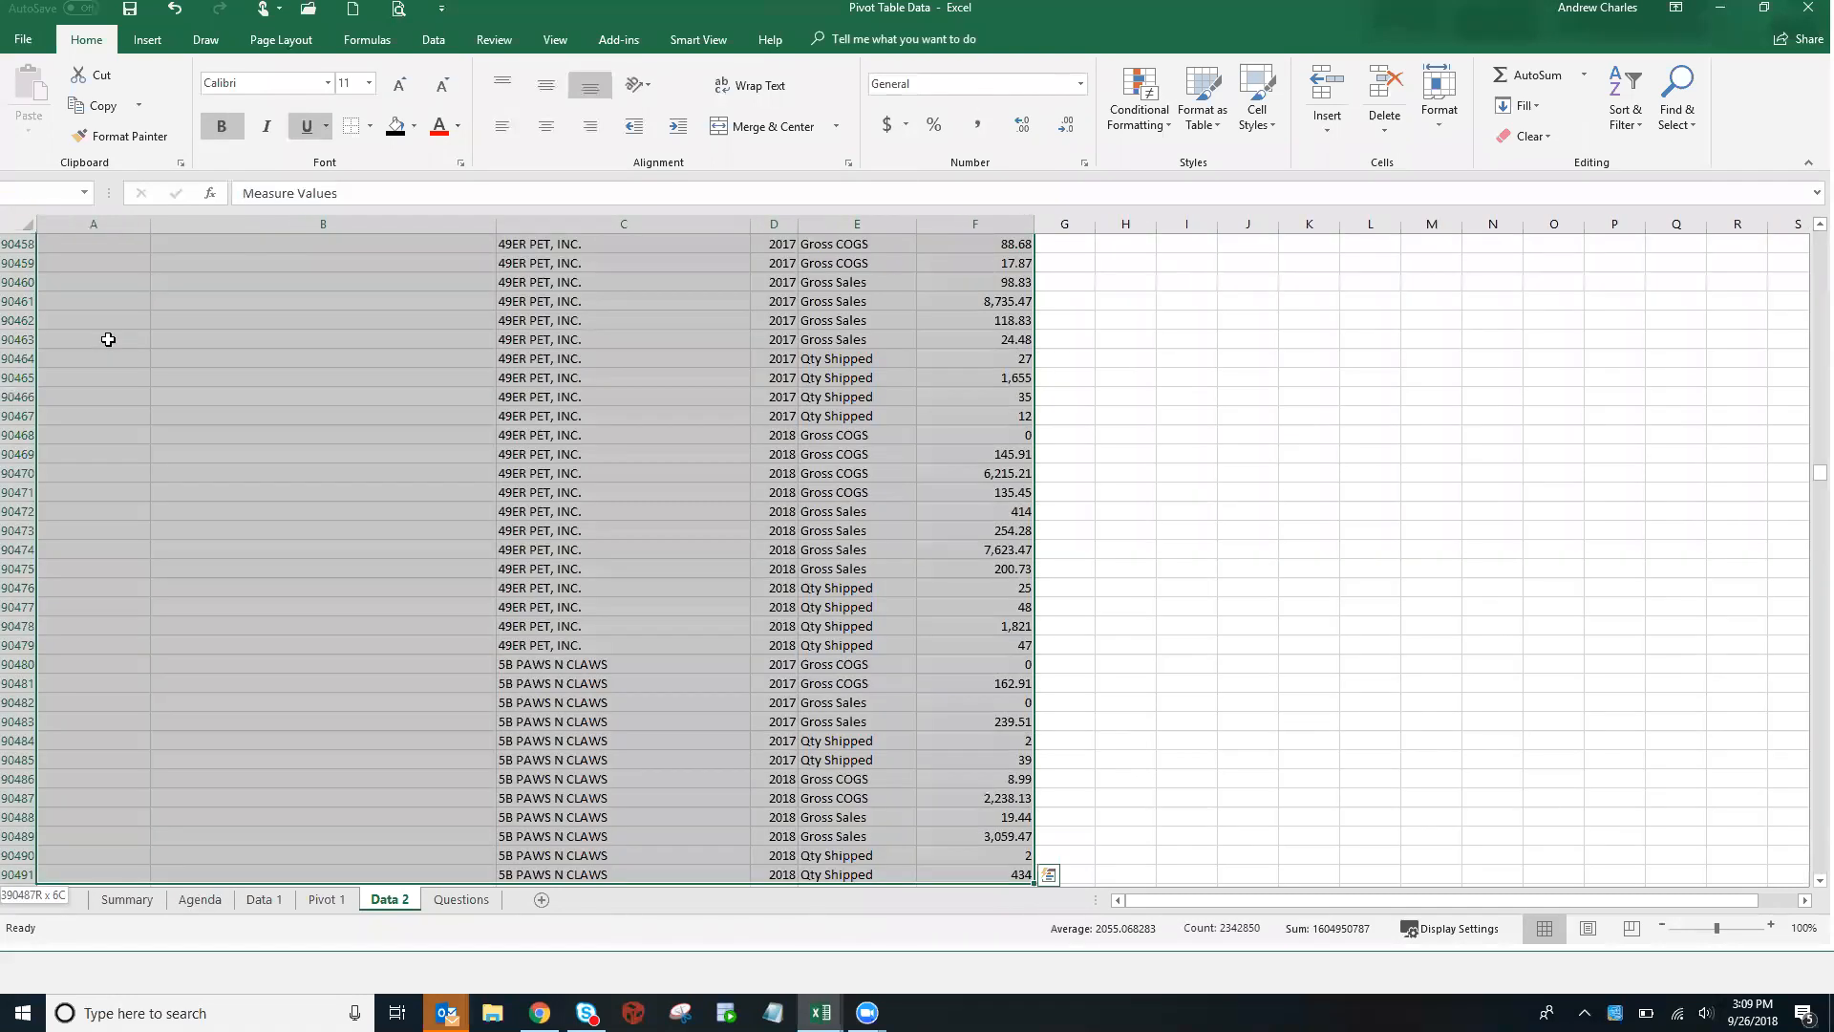
key(shift+Down)
key(shift+Down)
key(shift+Down)
key(shift+Up)
key(shift+Up)
key(shift+Up)
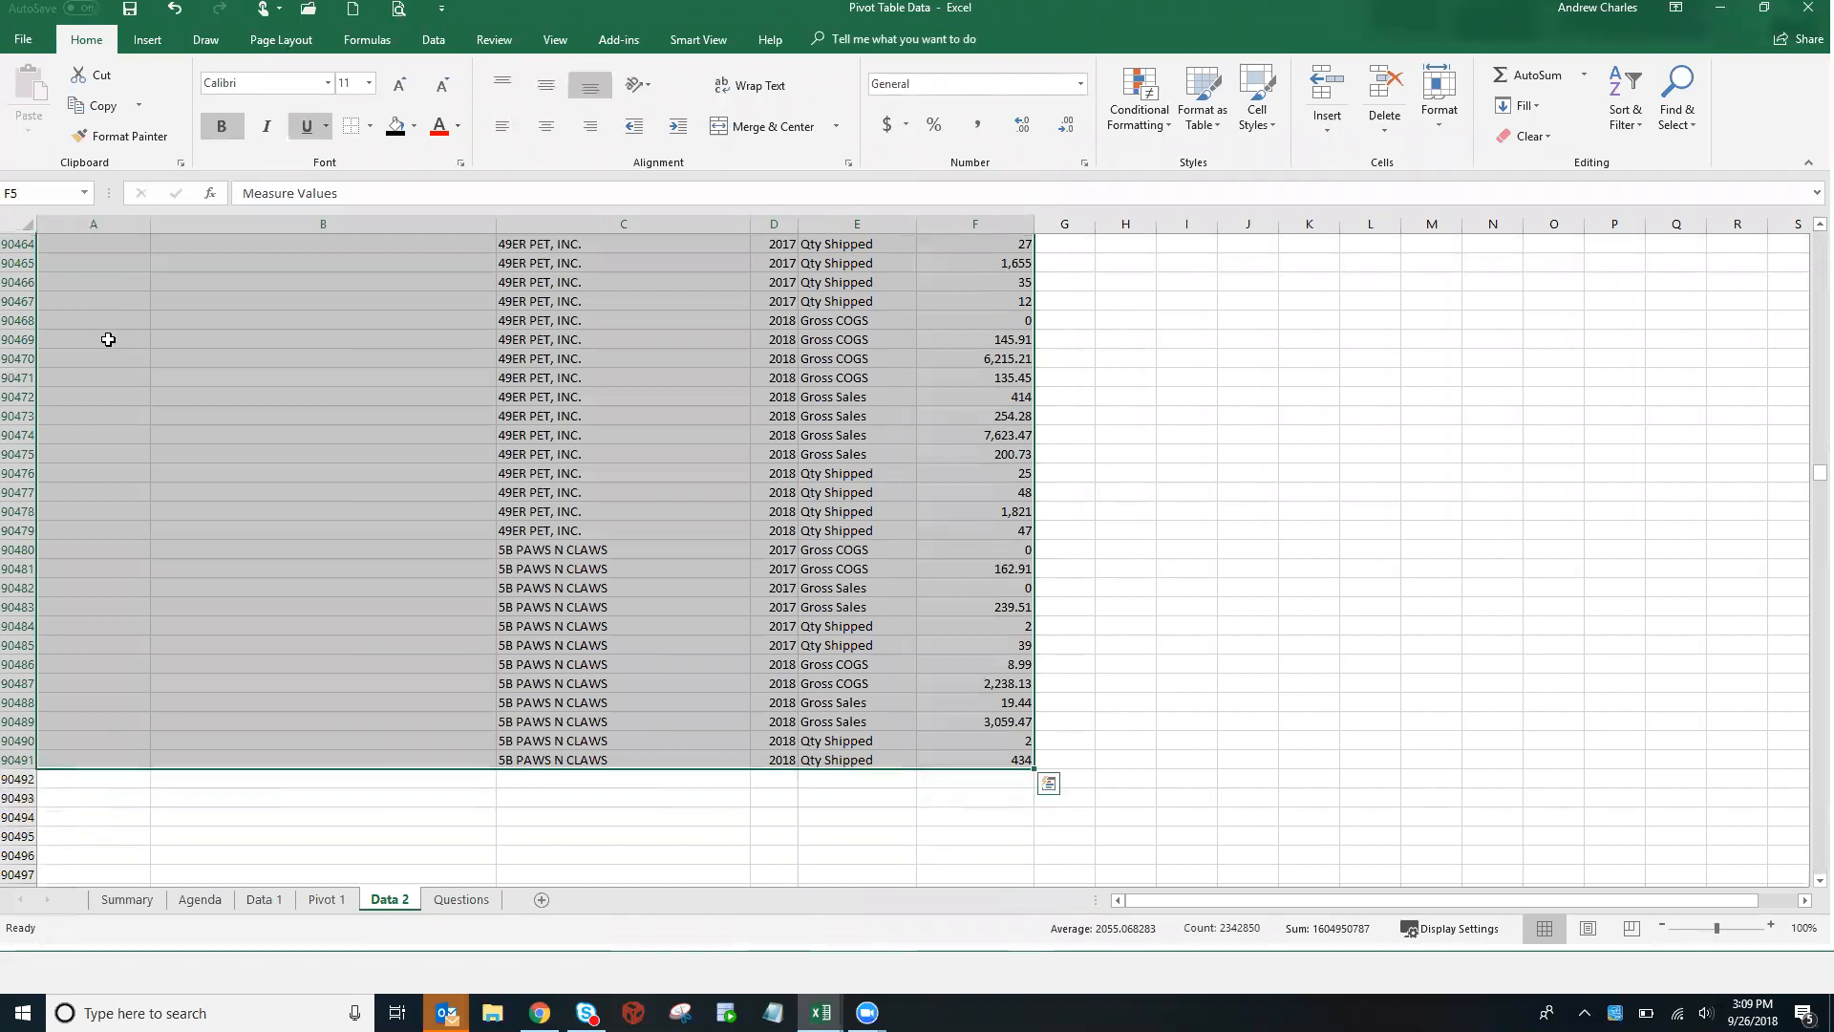
Preview several recommended PivotTables for the selected data, such as Sum of Measure Values by Measure Names, and dismiss them without inserting one
click(156, 42)
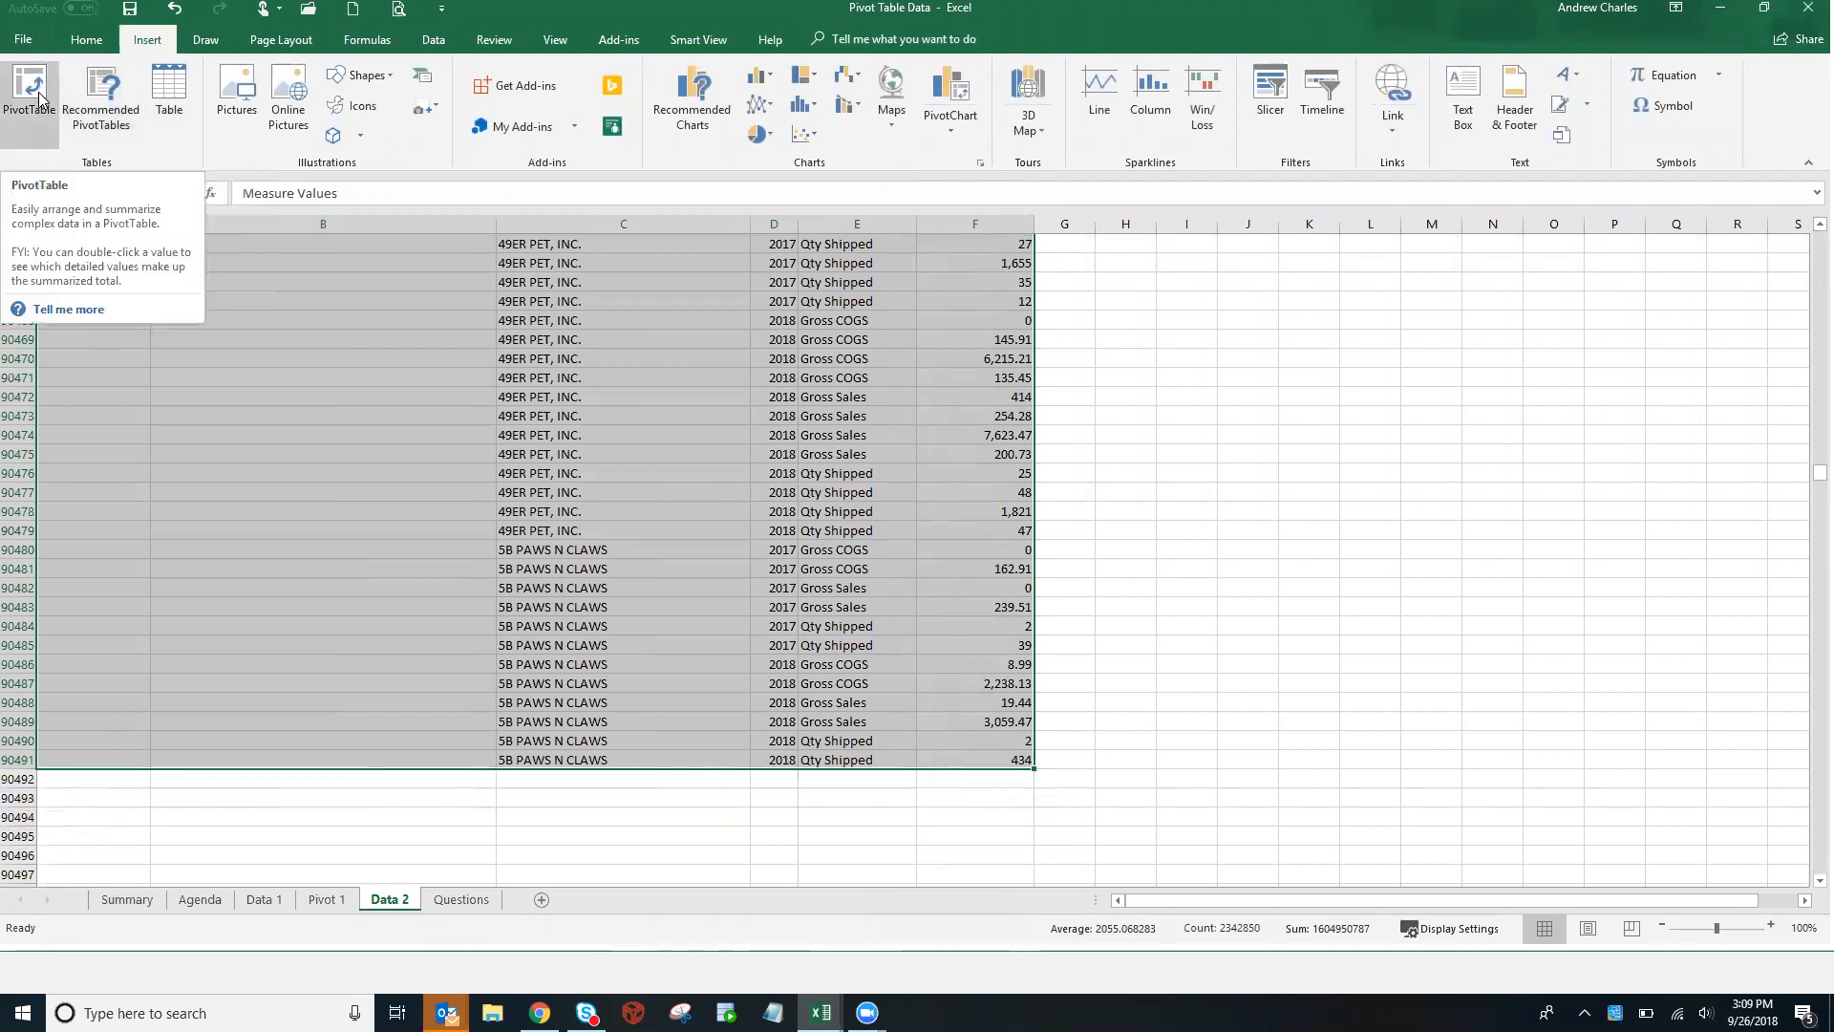
click(103, 99)
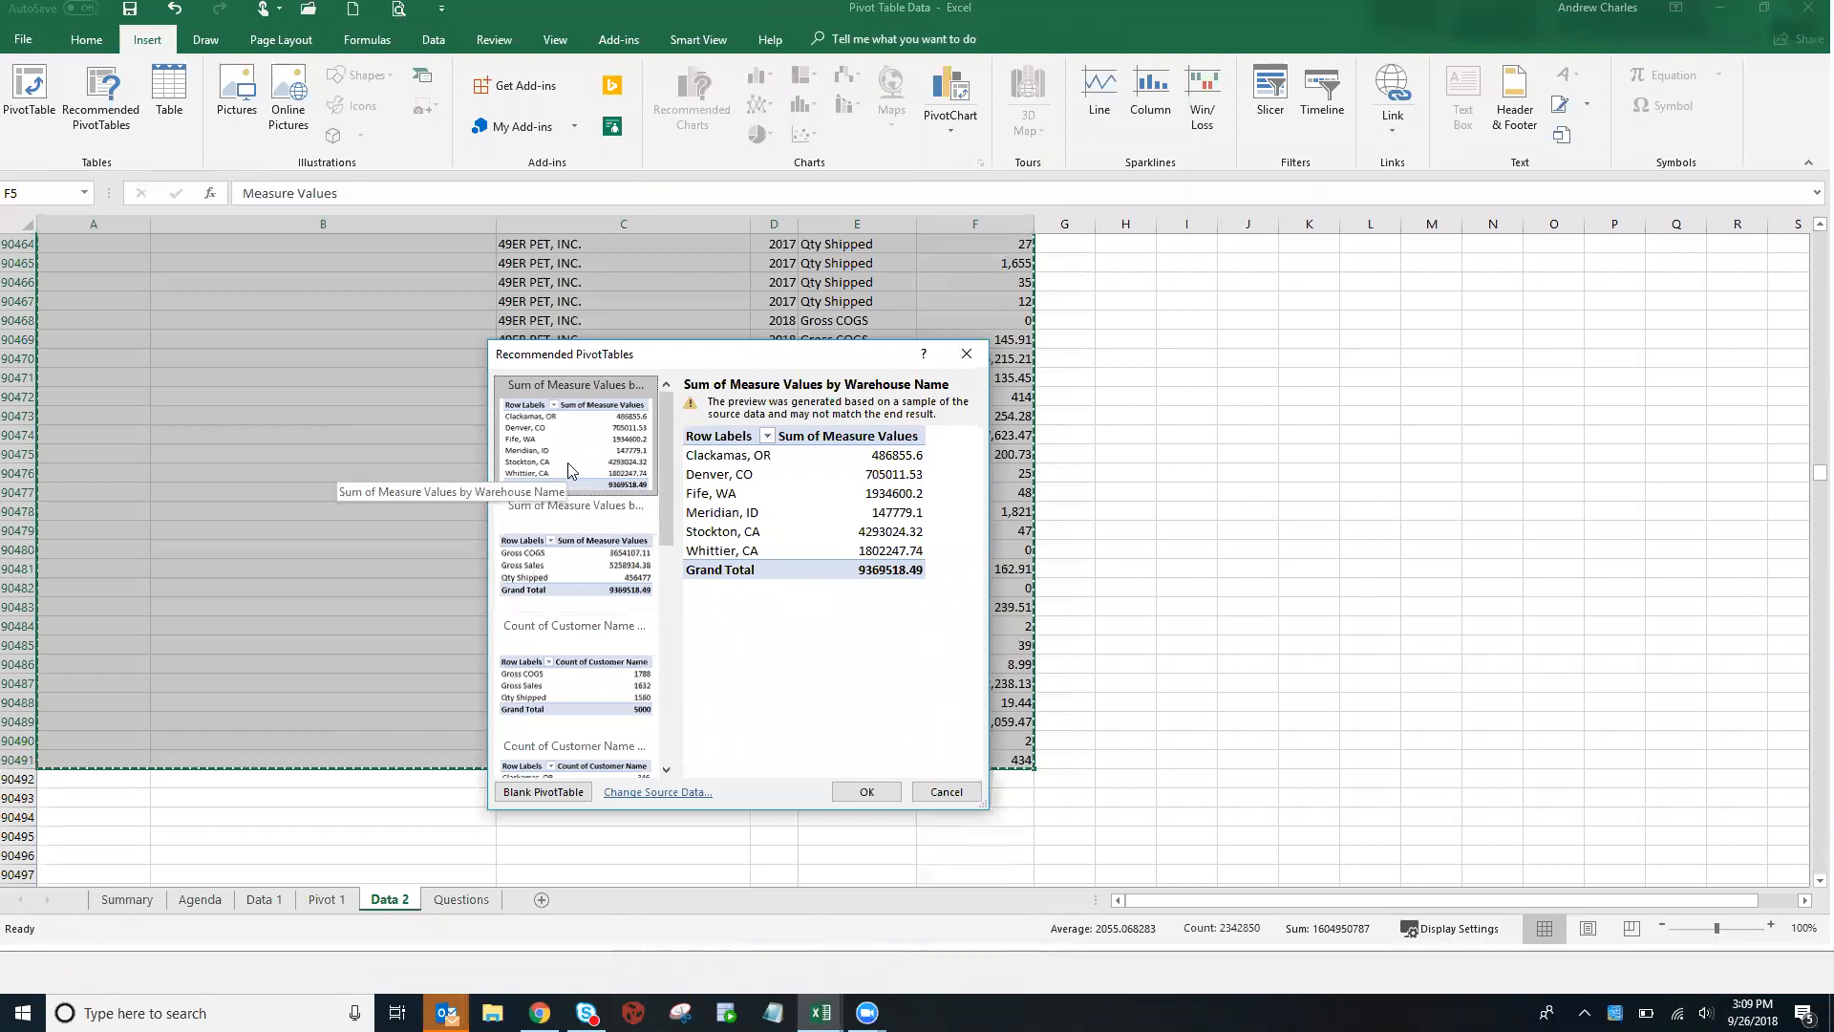
click(581, 579)
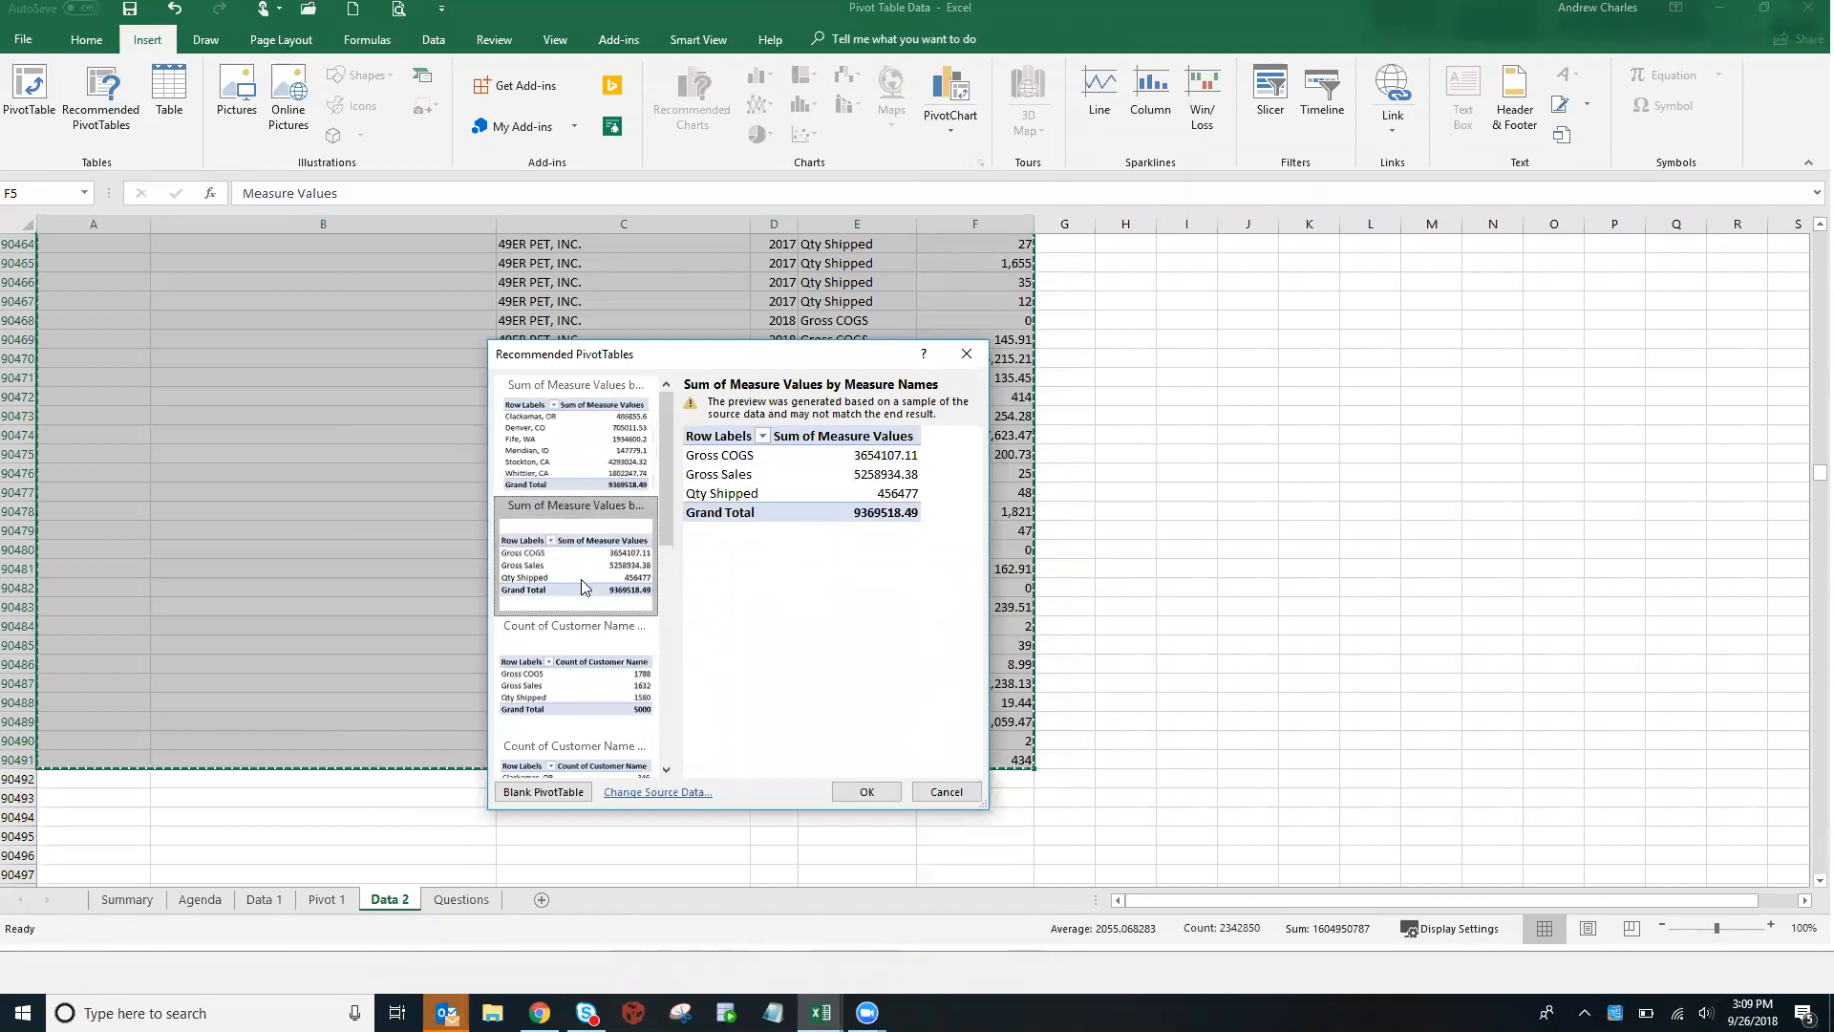
click(588, 679)
scroll(587, 674, down, 5)
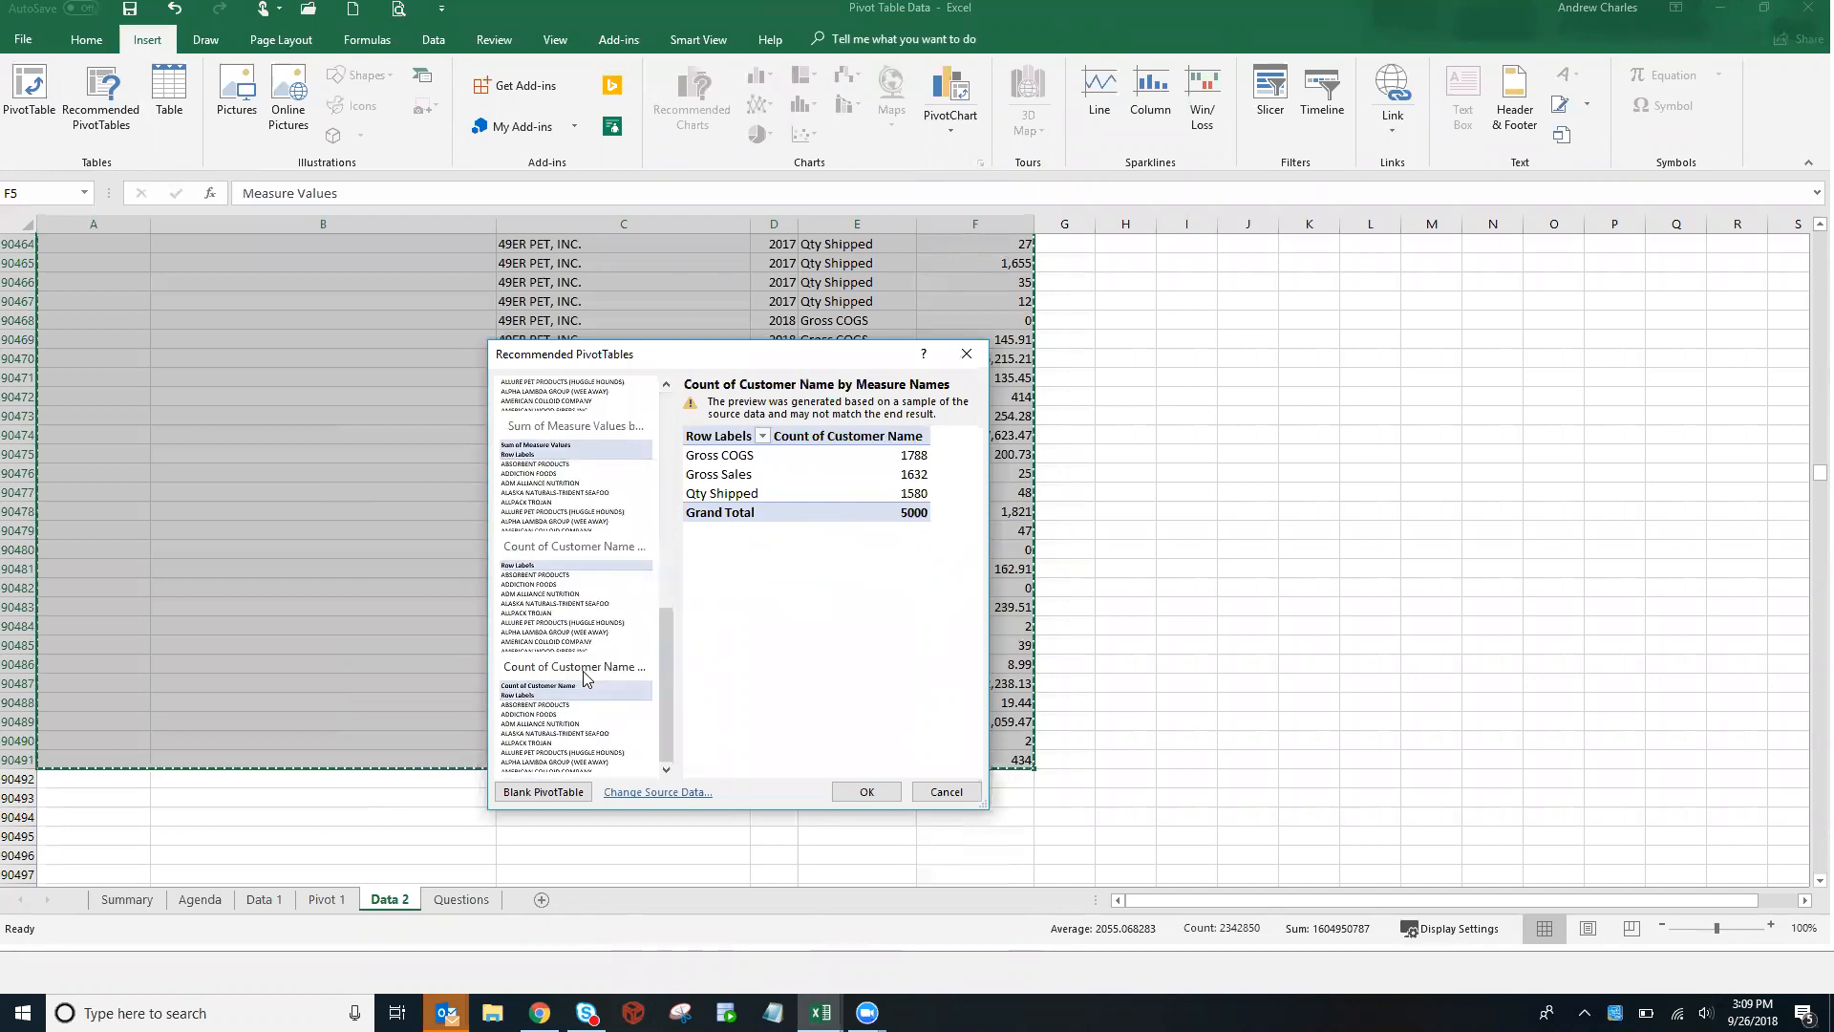
click(557, 517)
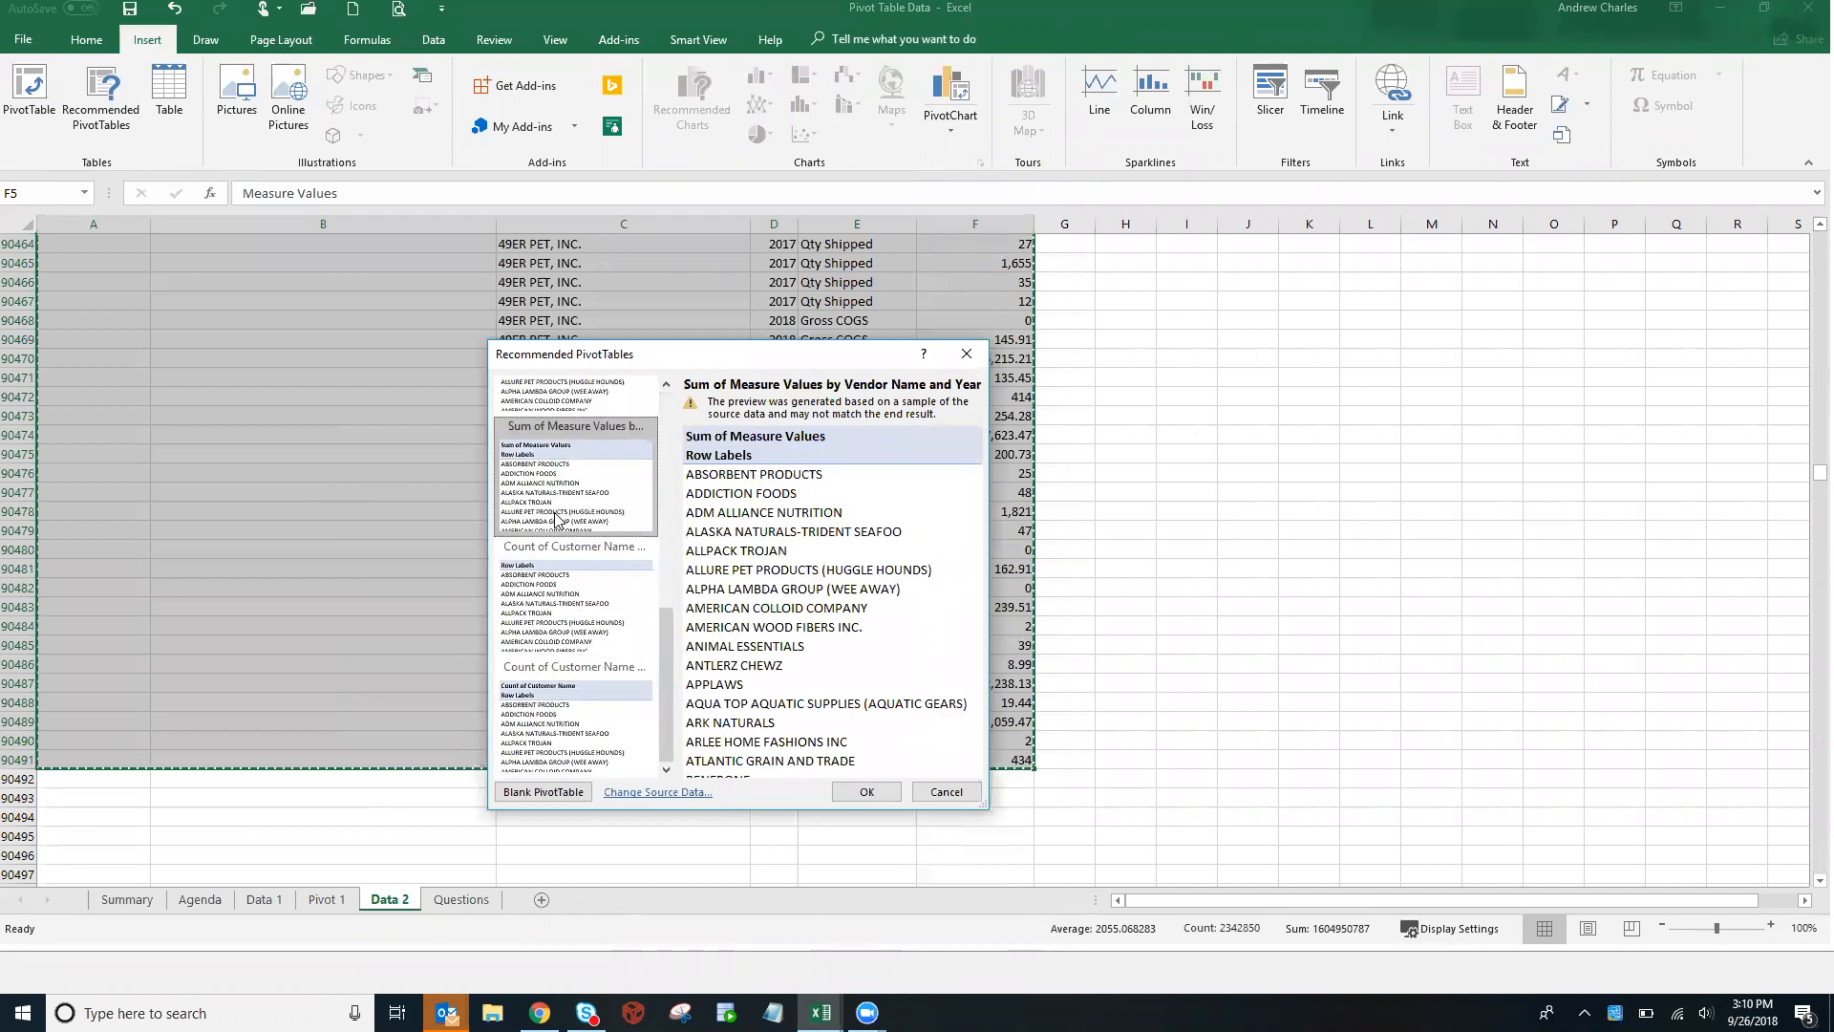
click(568, 592)
click(588, 704)
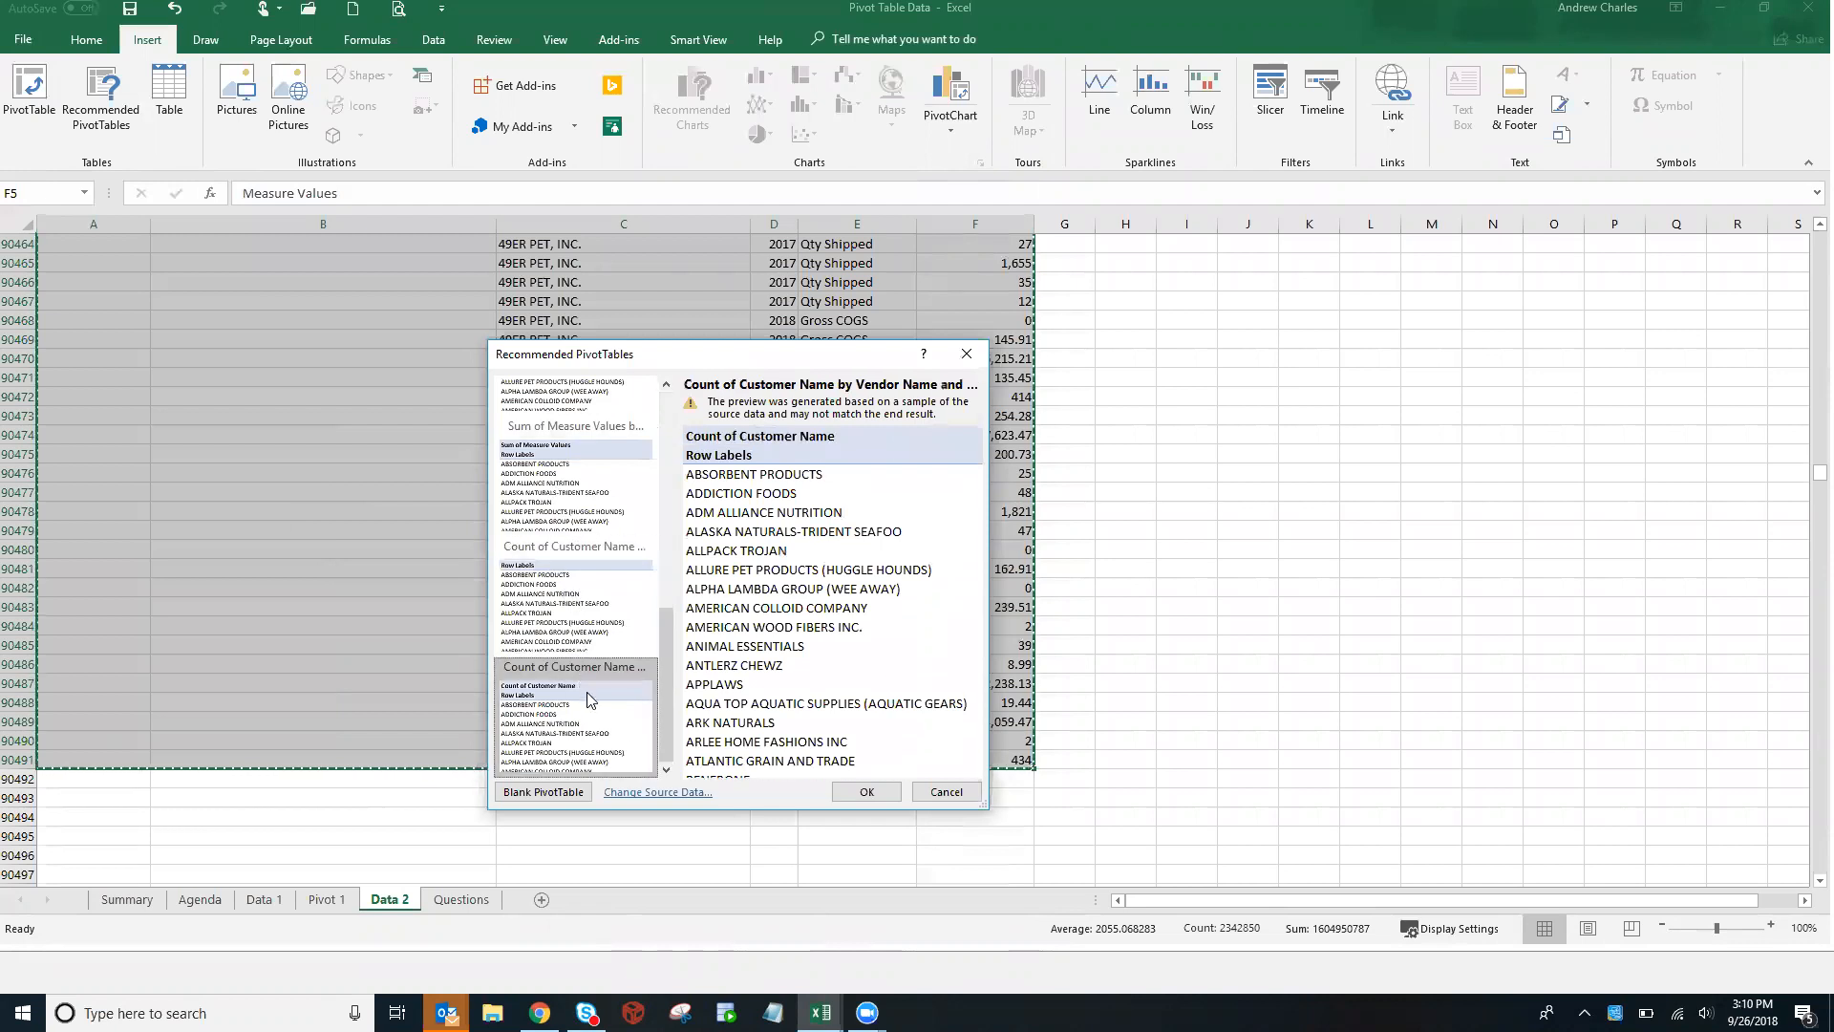
click(946, 792)
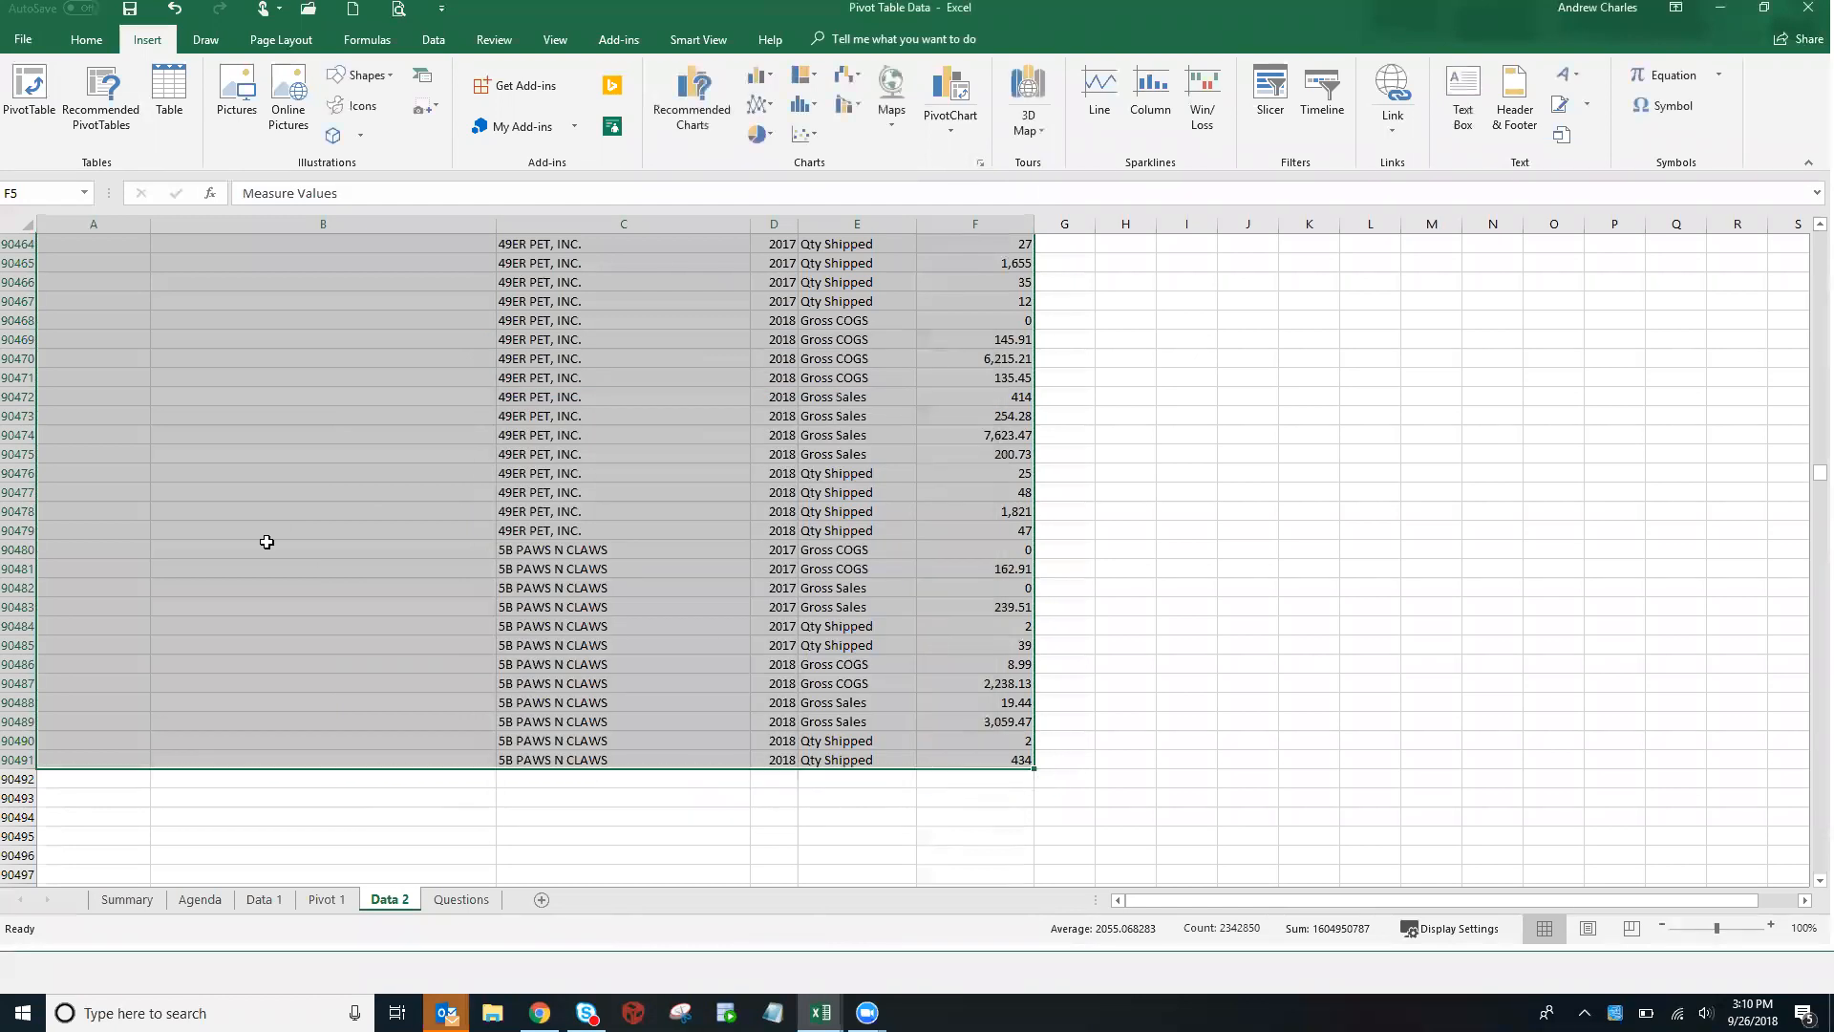
Create a blank PivotTable from the range 'Data 2'!$A$5:$F$390491 on a new worksheet
click(45, 98)
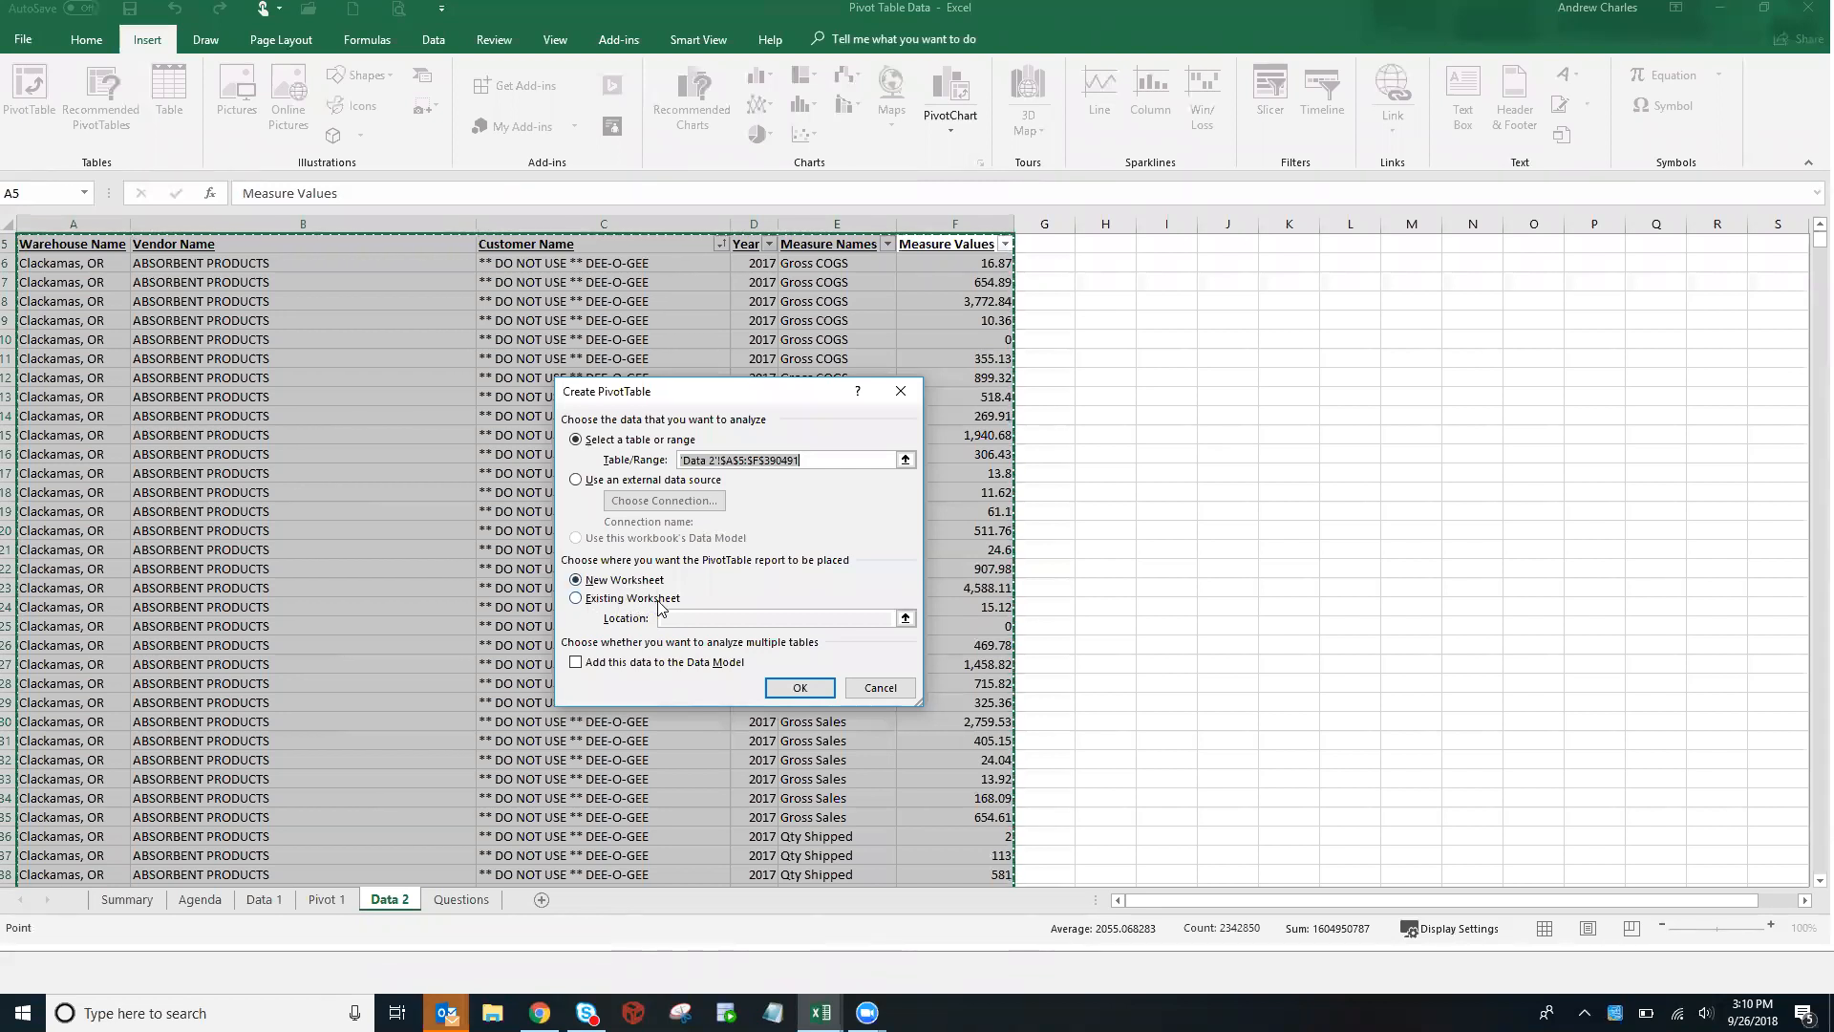
click(577, 599)
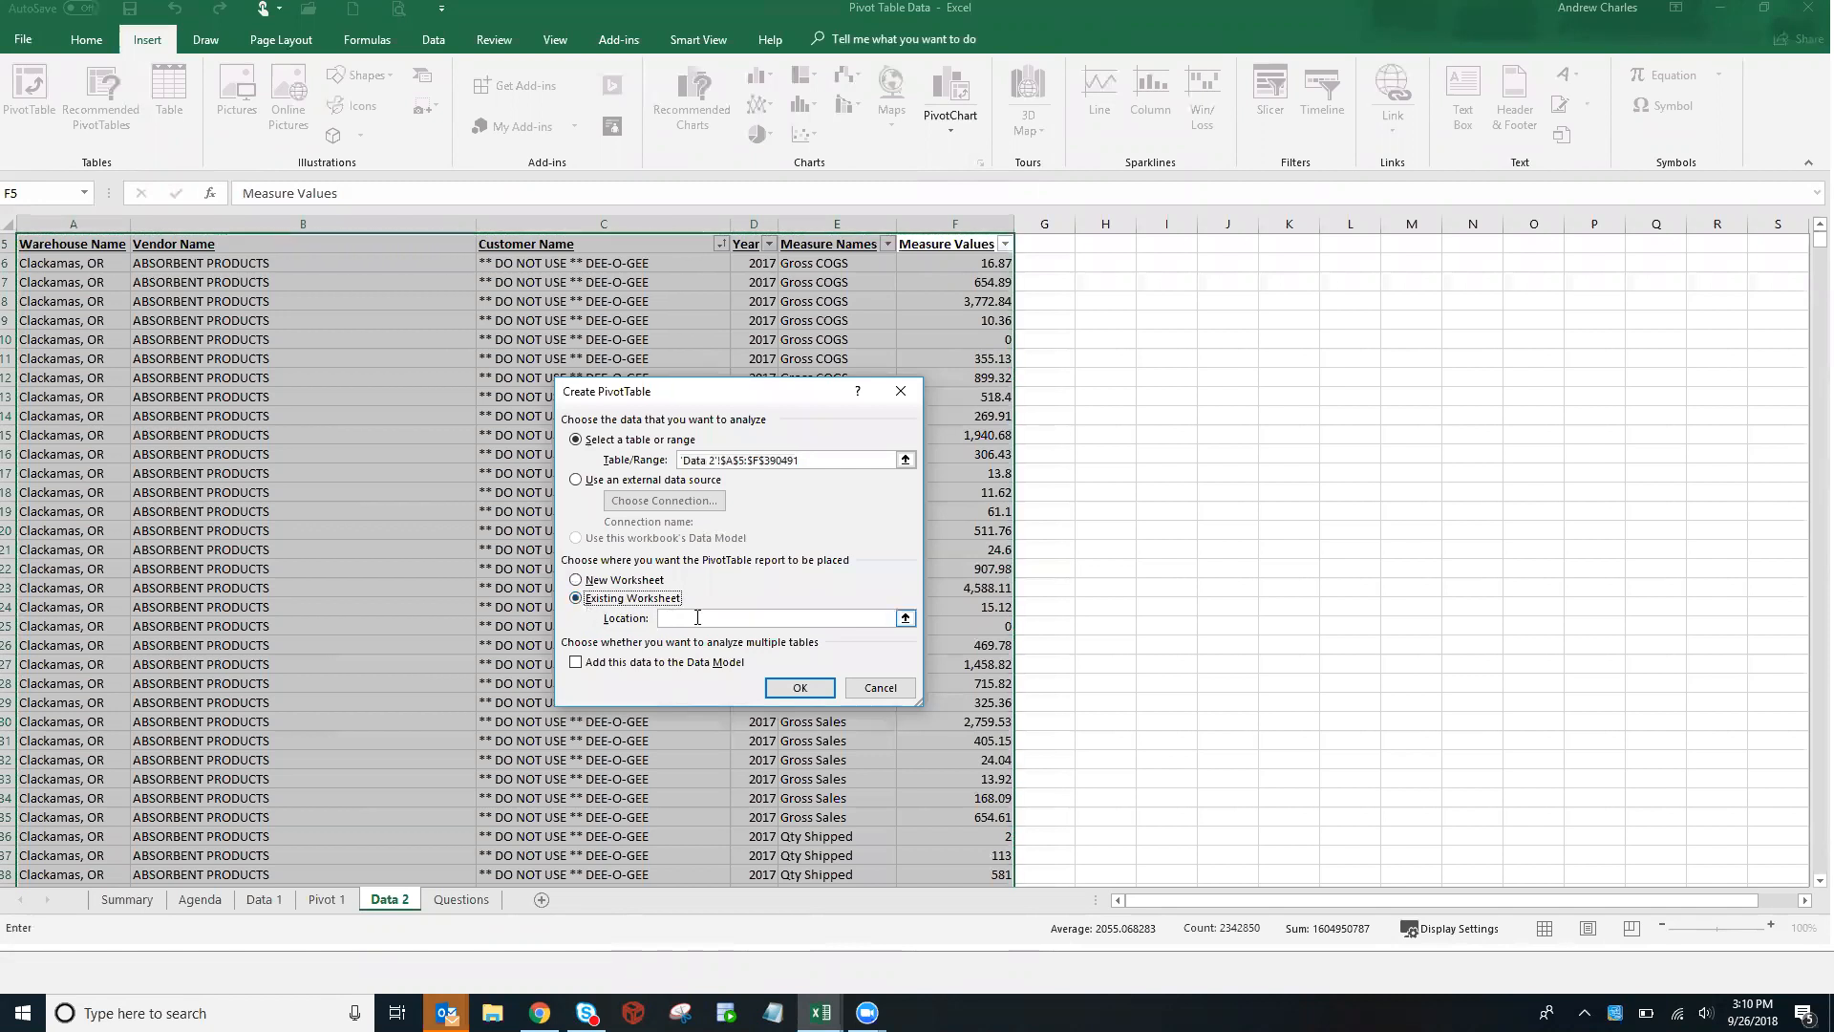
click(1214, 261)
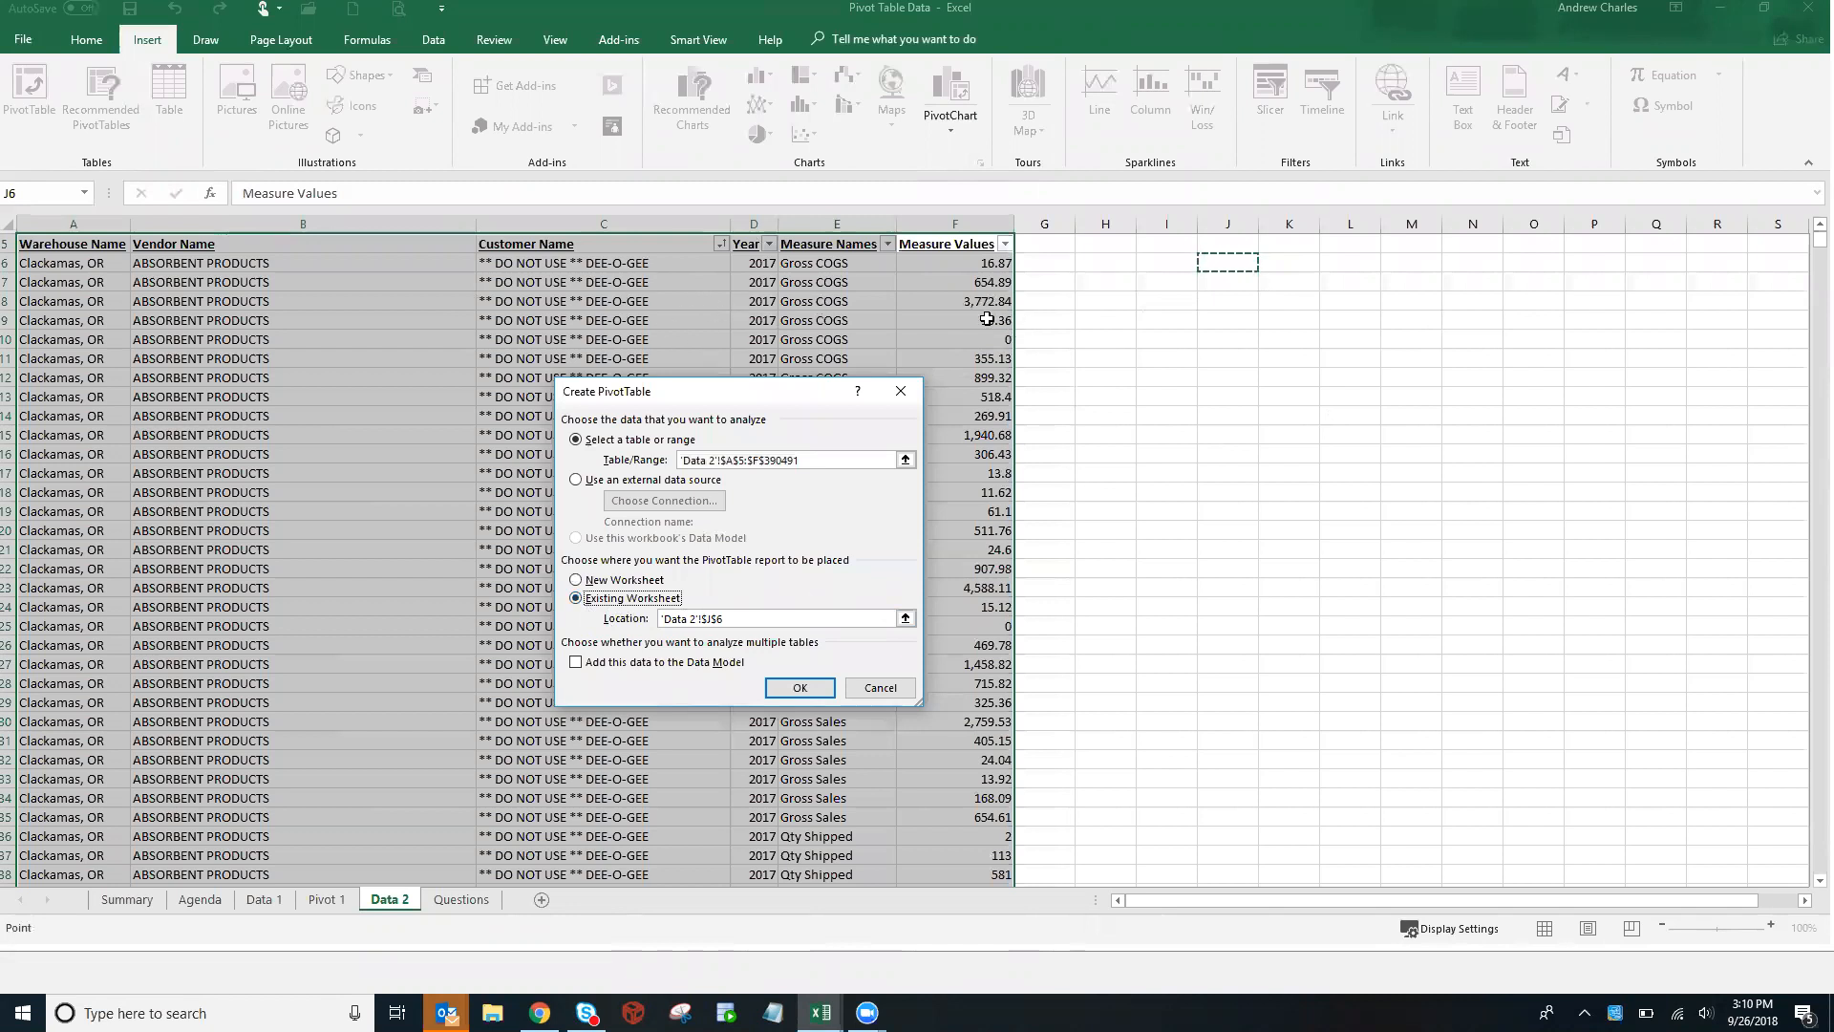
click(577, 580)
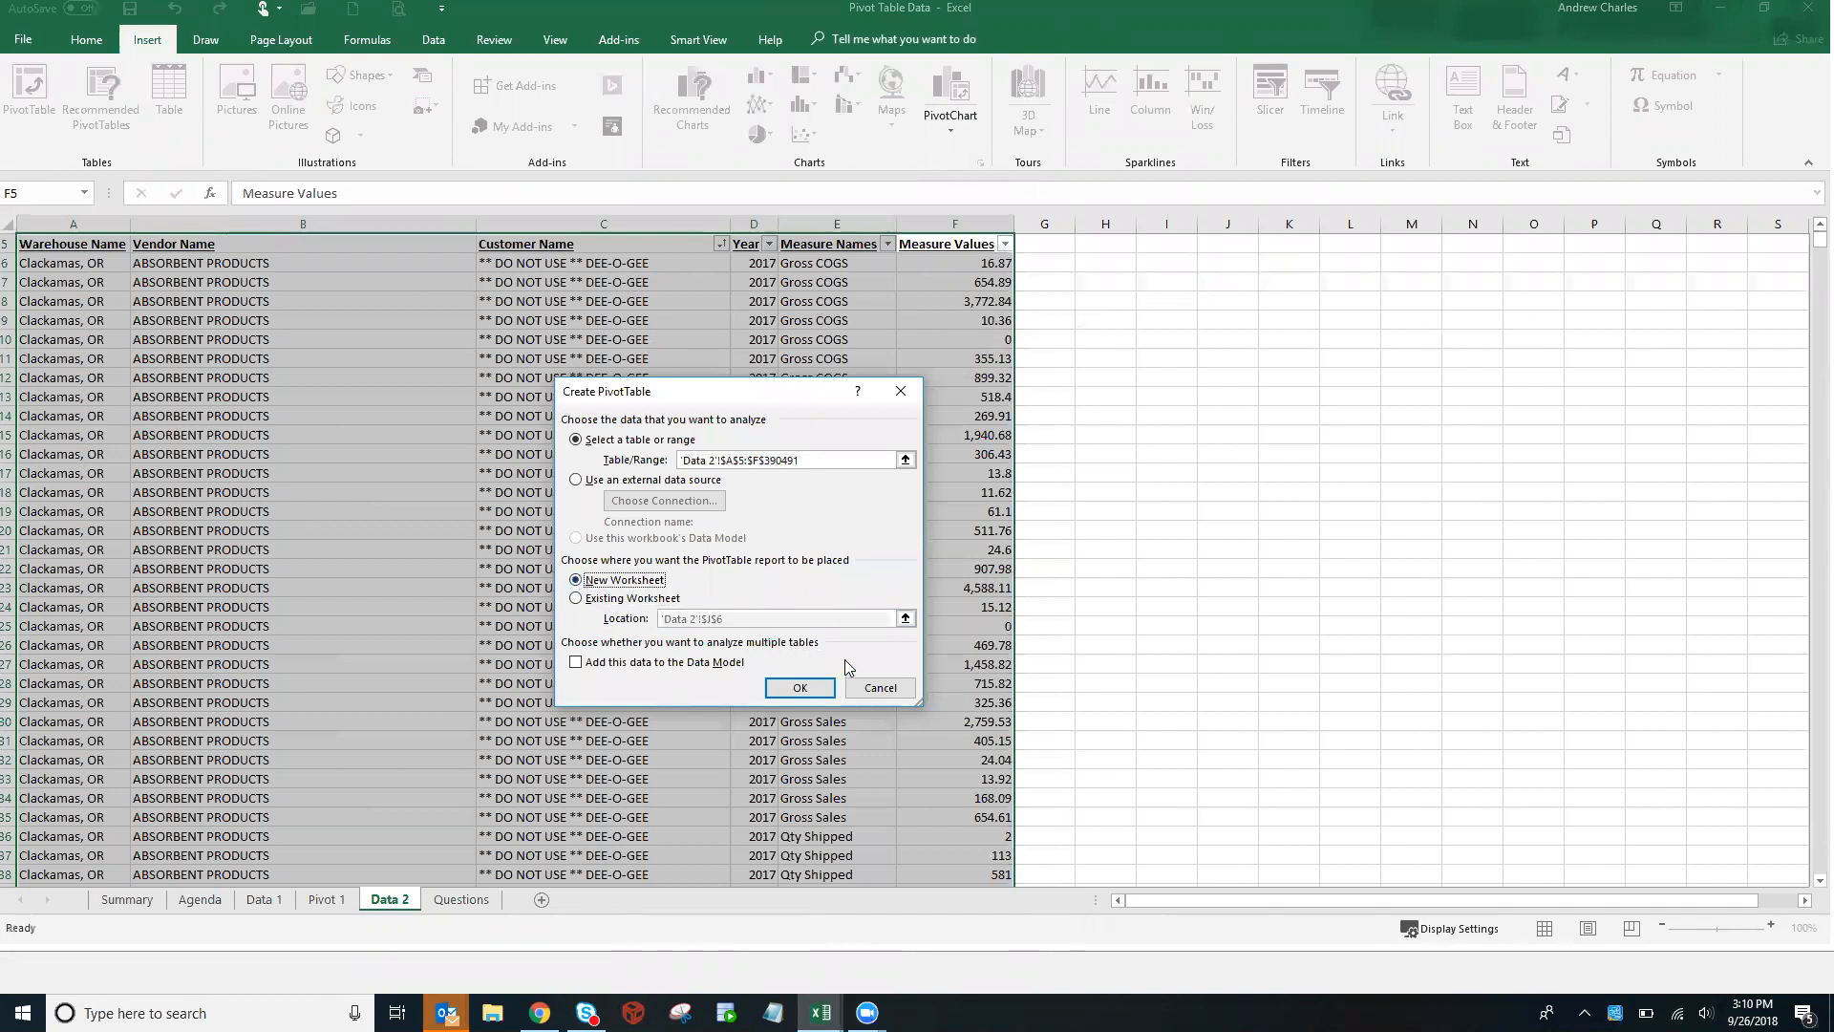
click(800, 688)
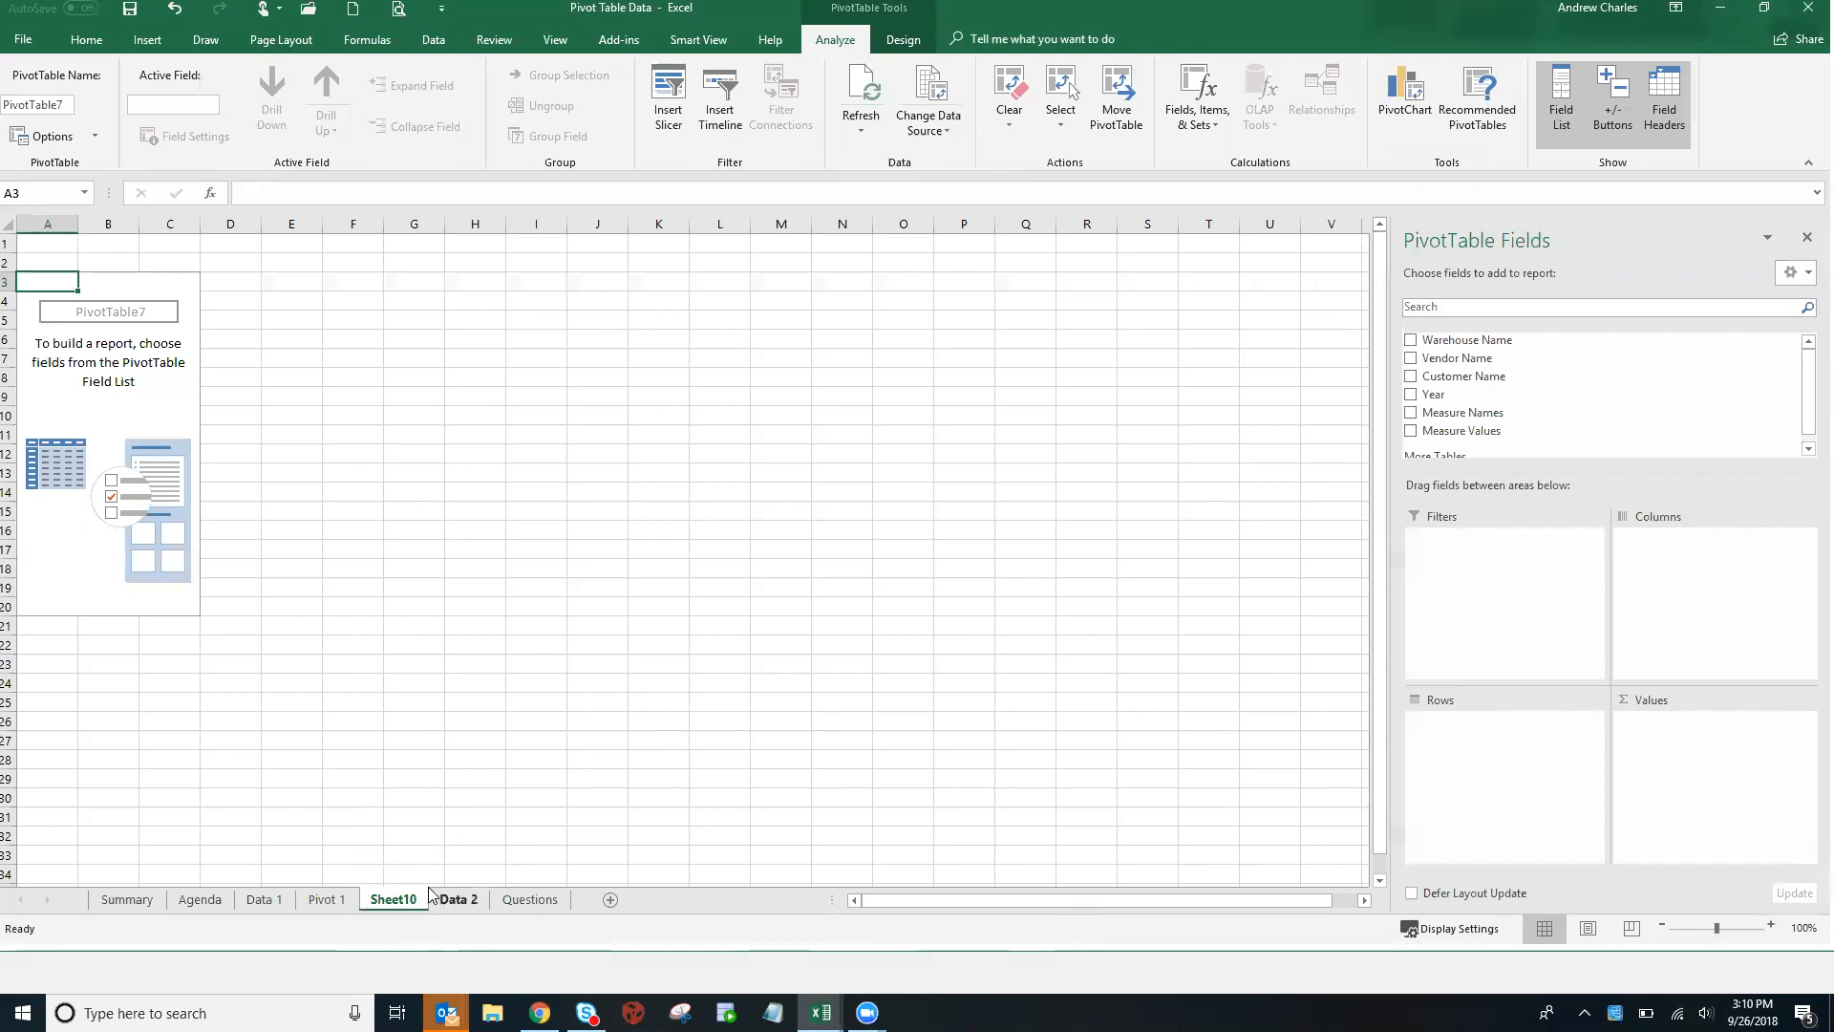
Select cells inside and outside the empty PivotTable to compare how the field list and PivotTable tools respond
click(1770, 925)
click(1770, 925)
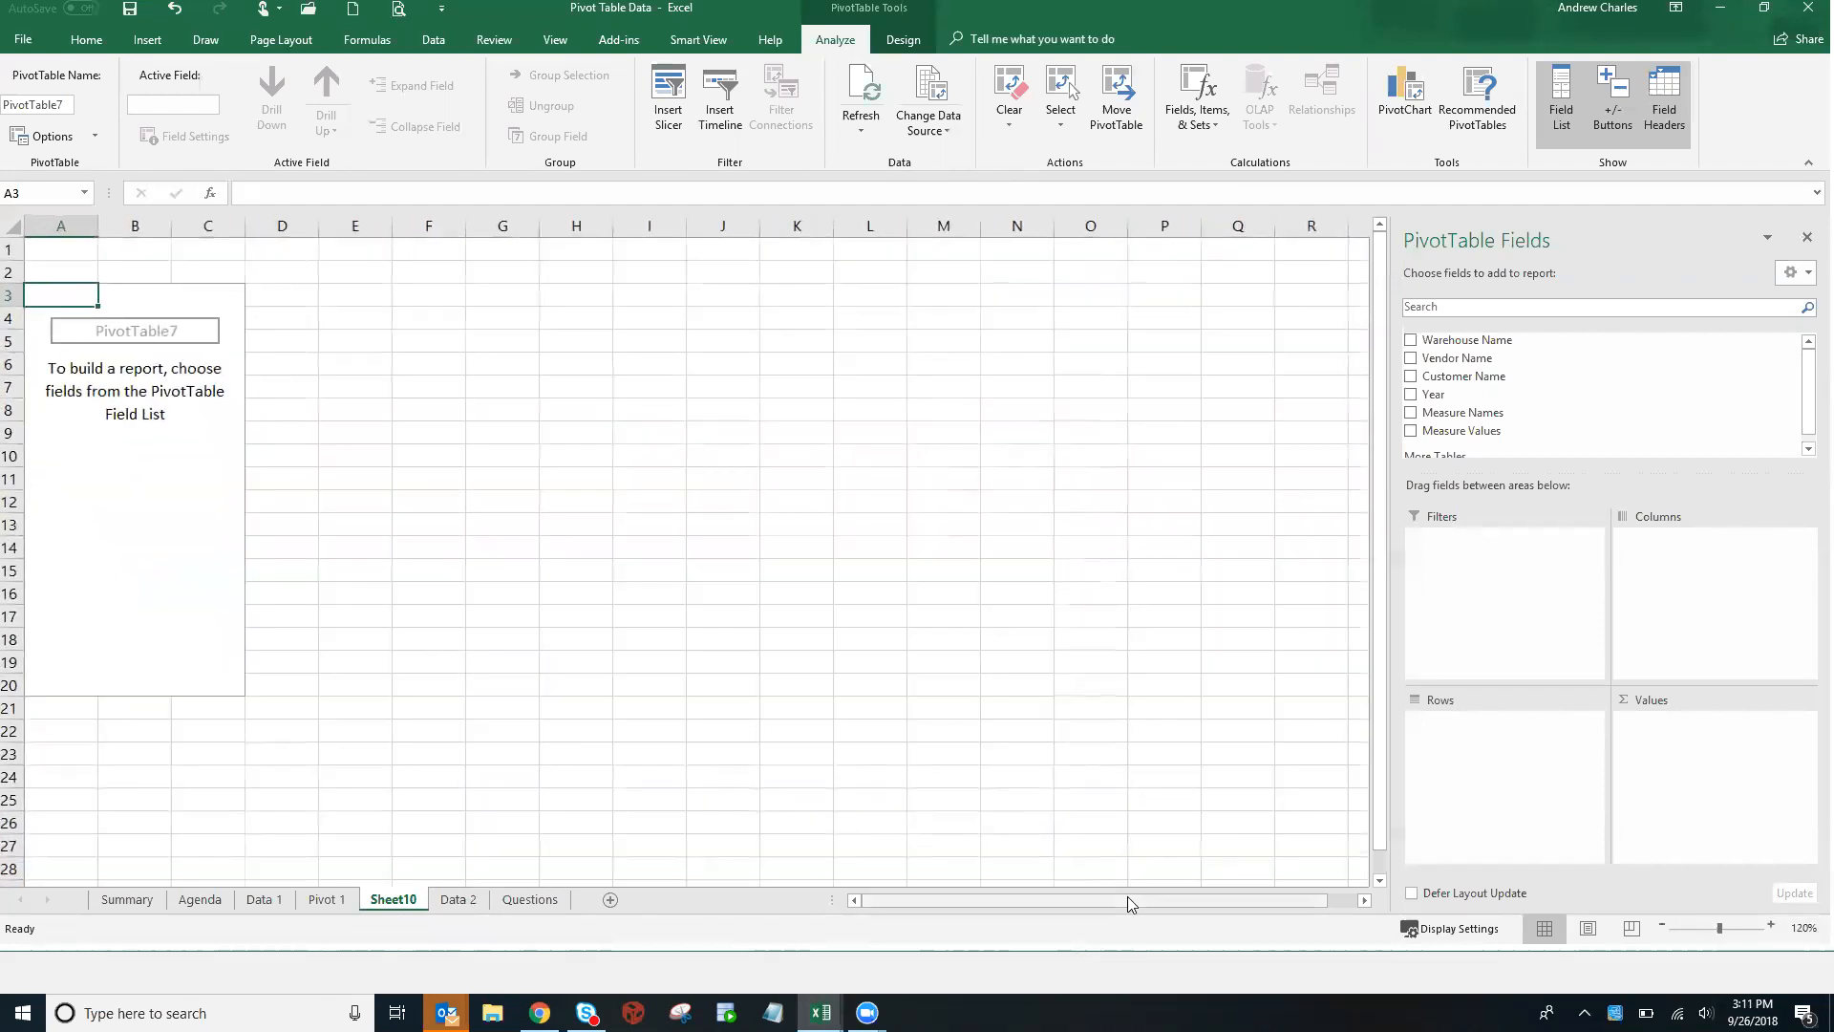
click(151, 406)
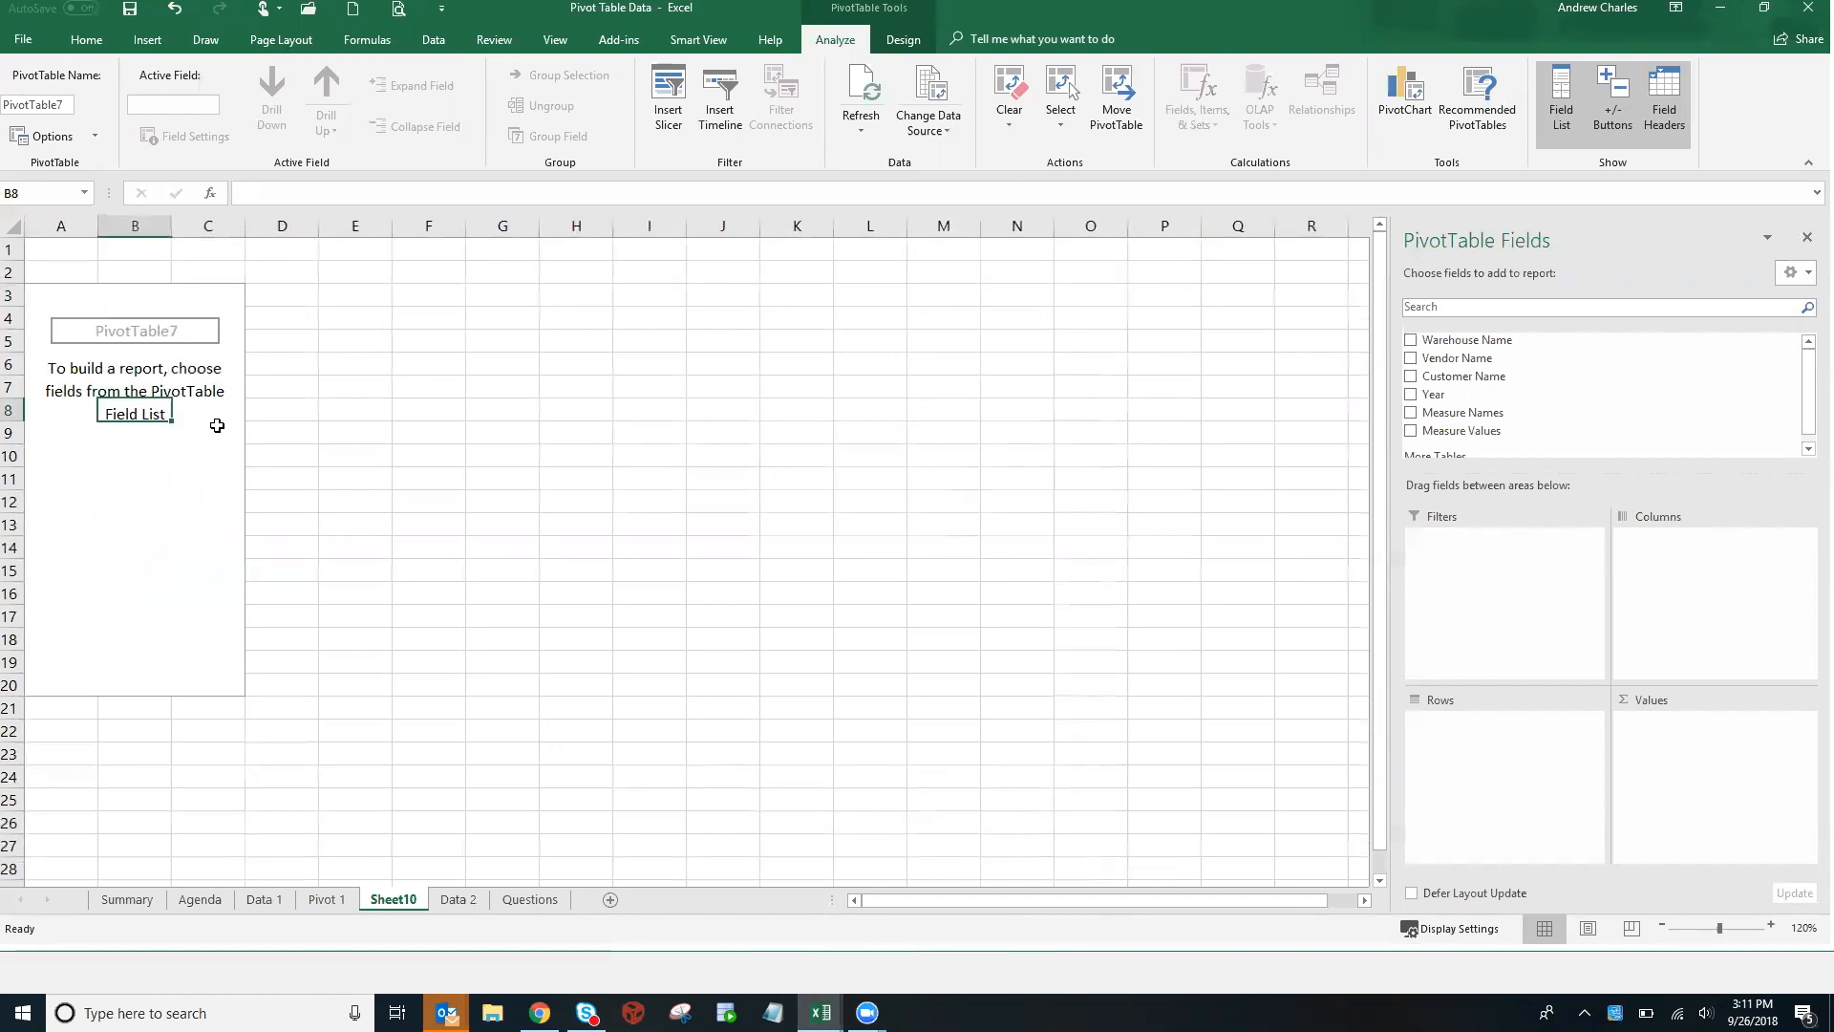
click(177, 543)
drag(108, 466, 124, 475)
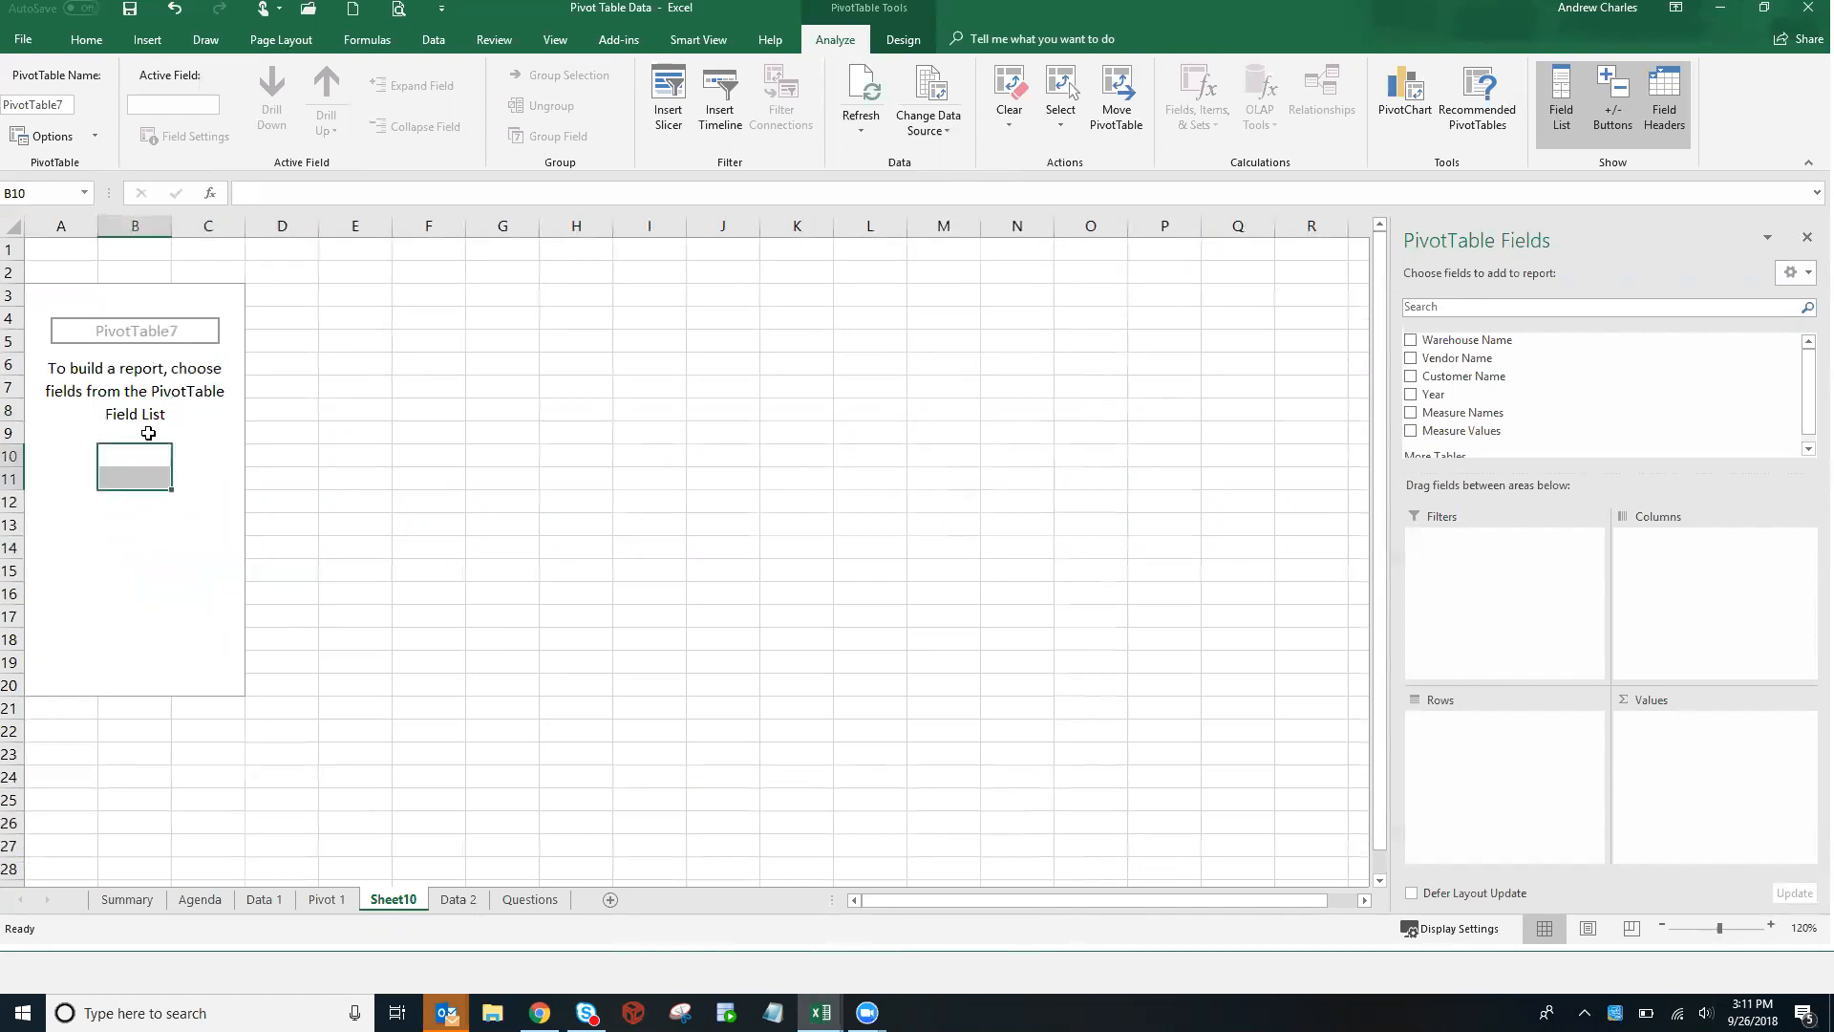
click(368, 430)
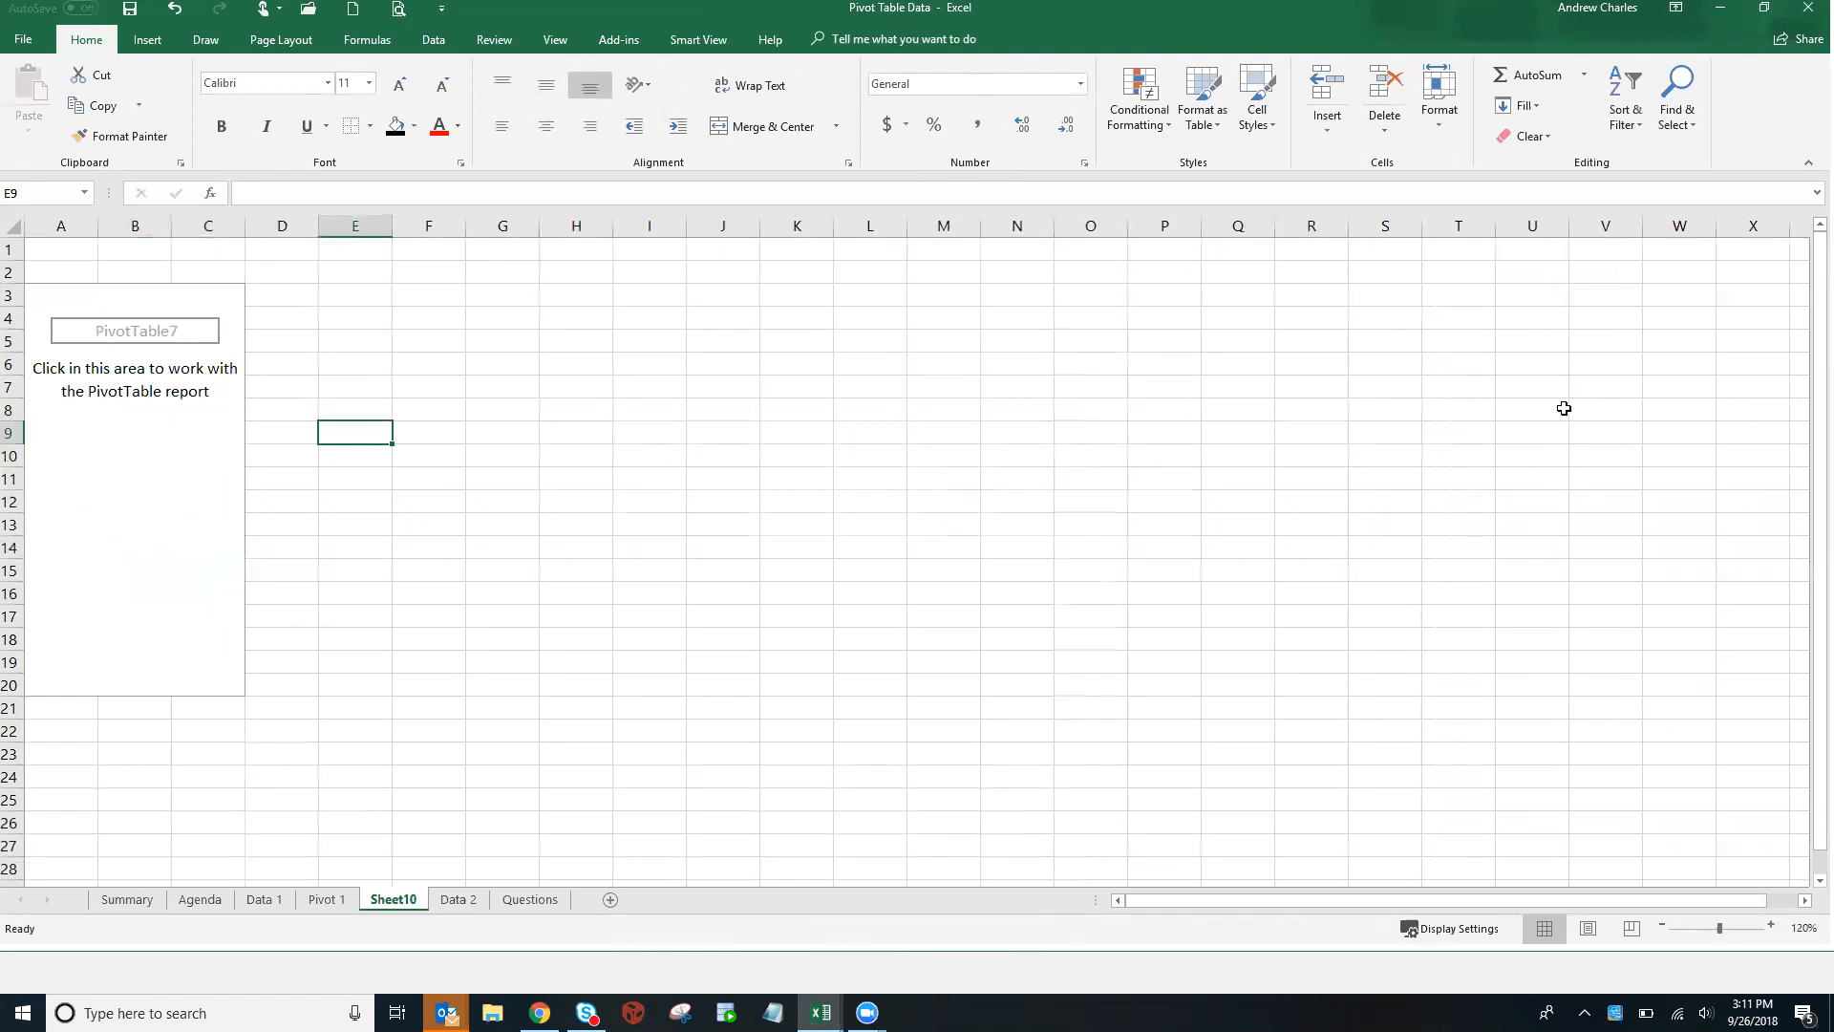
Look through the PivotTable tools for the empty report, including its options, analysis commands, design styles and available fields
click(163, 493)
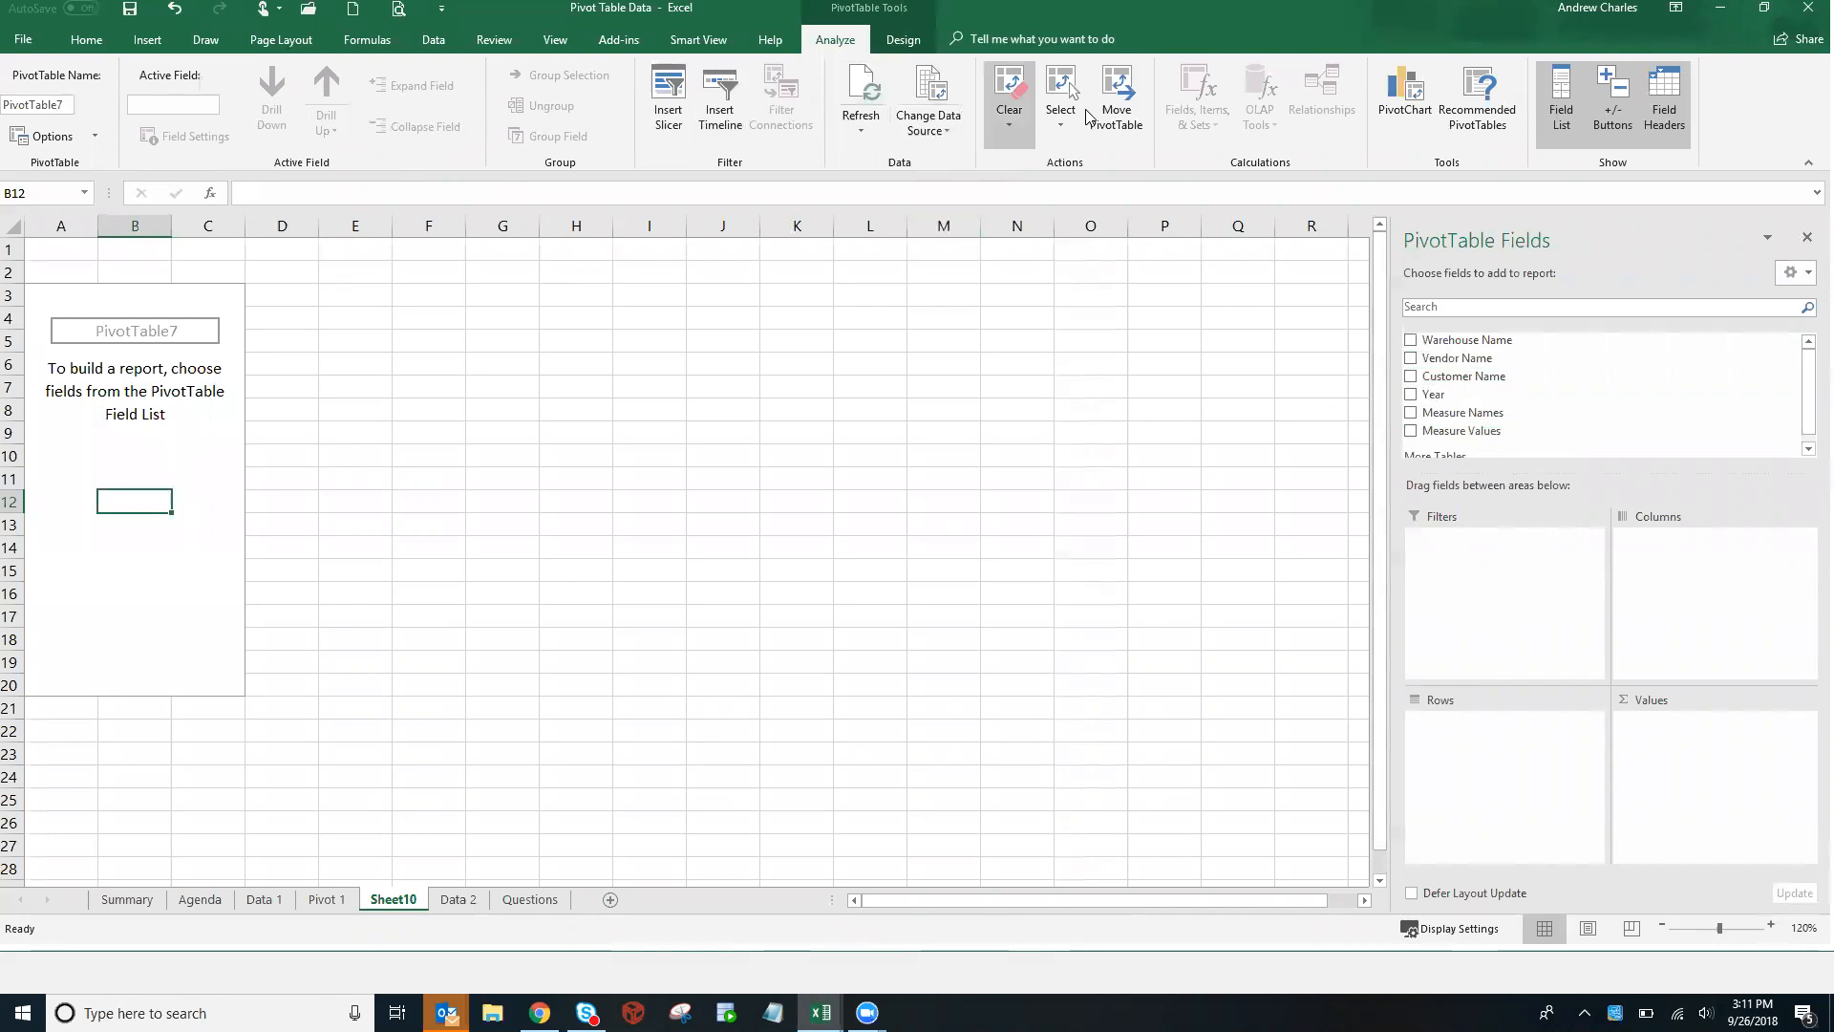
click(100, 141)
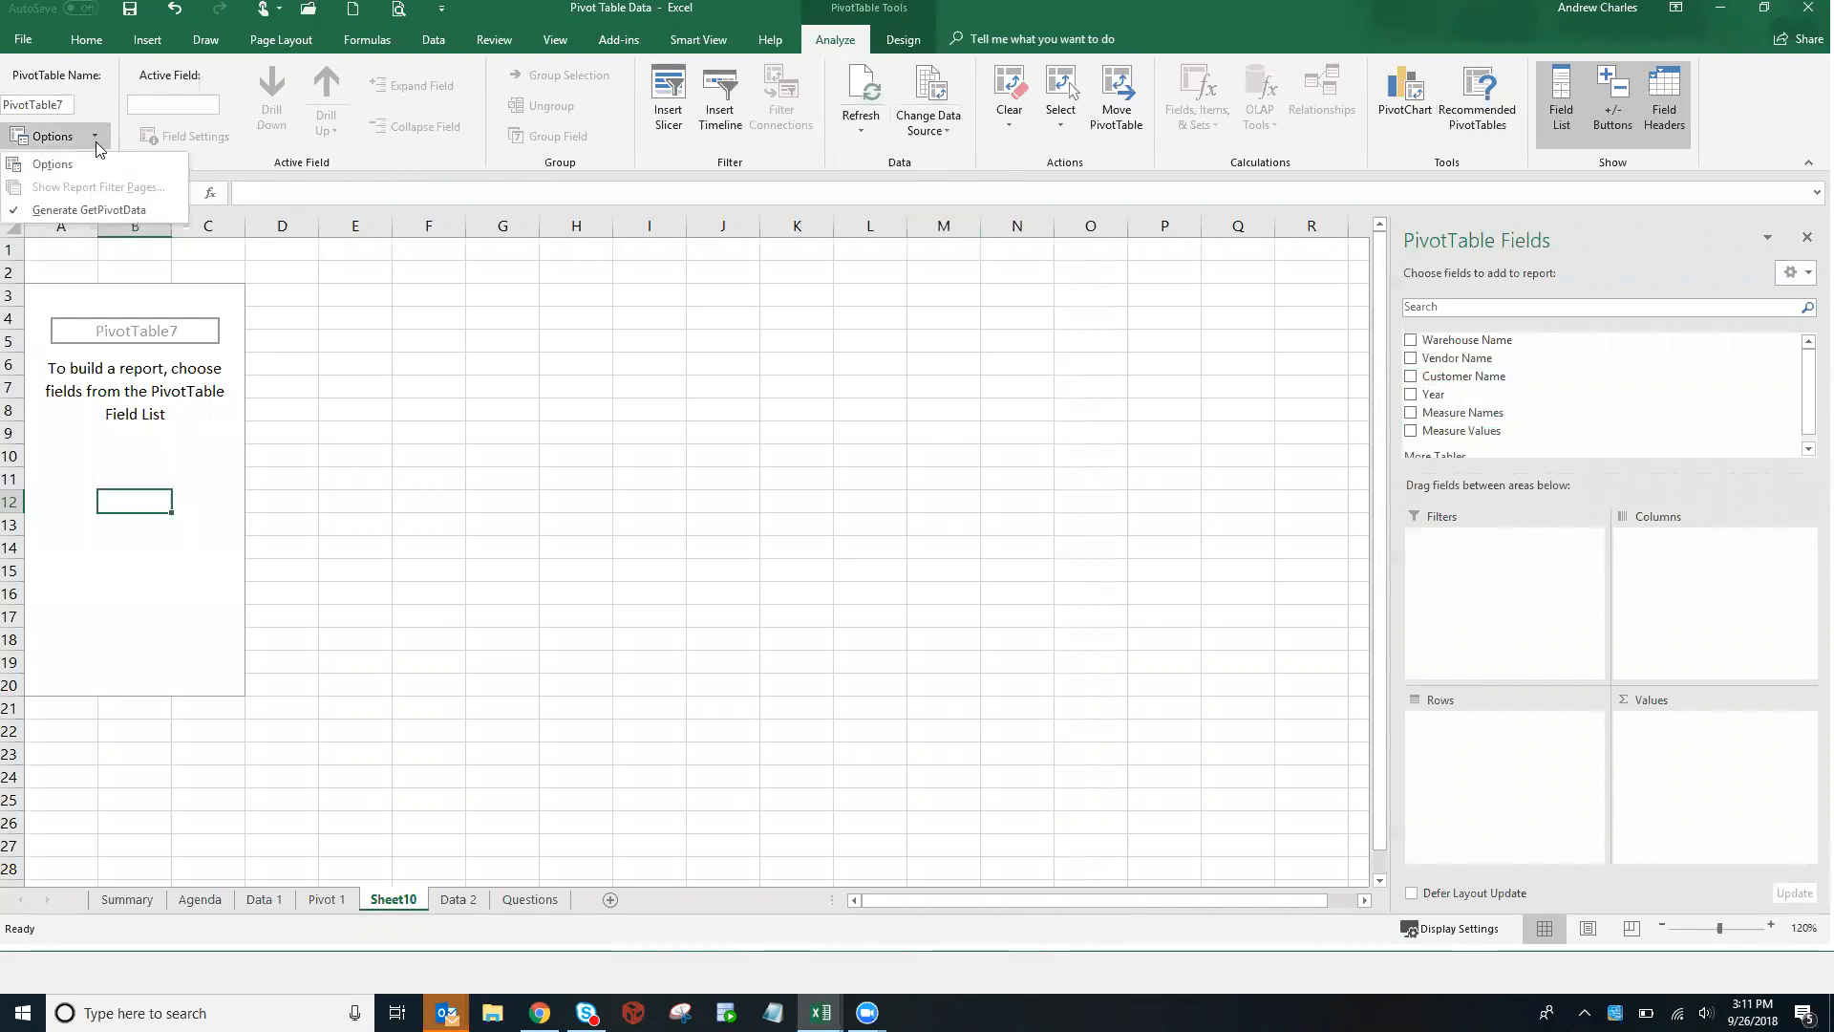
click(889, 44)
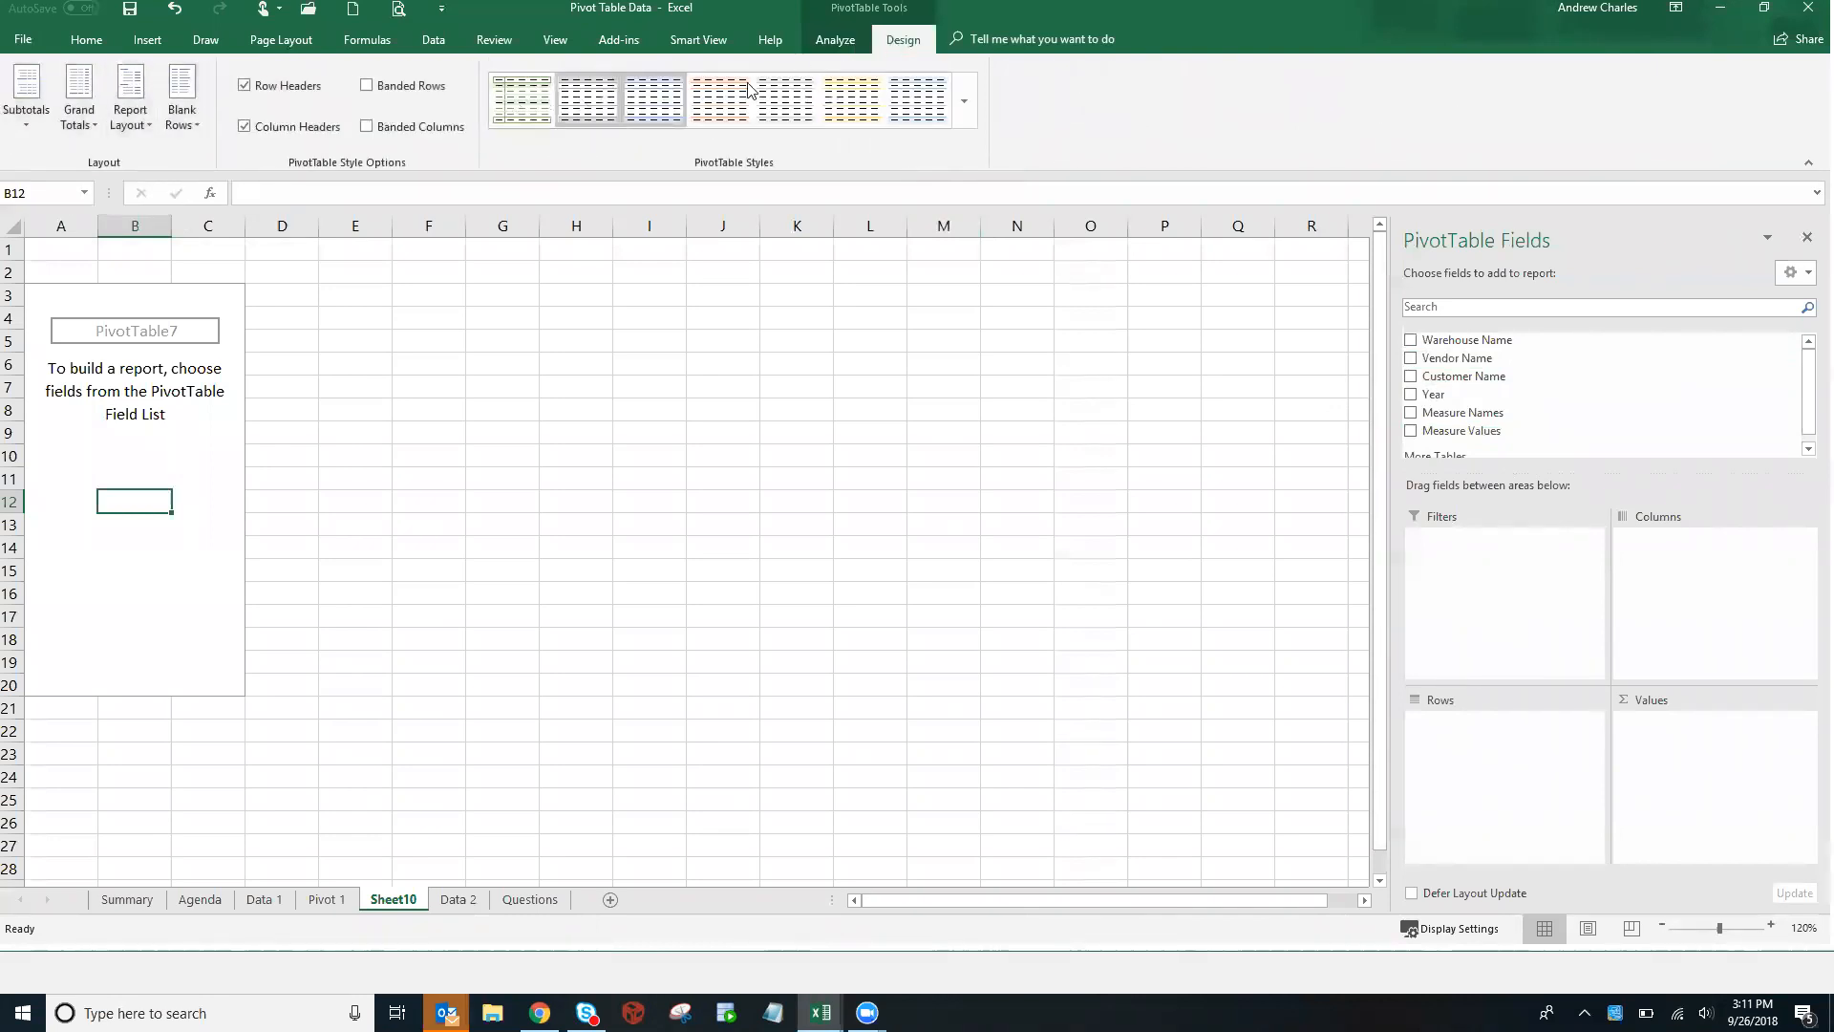
click(839, 42)
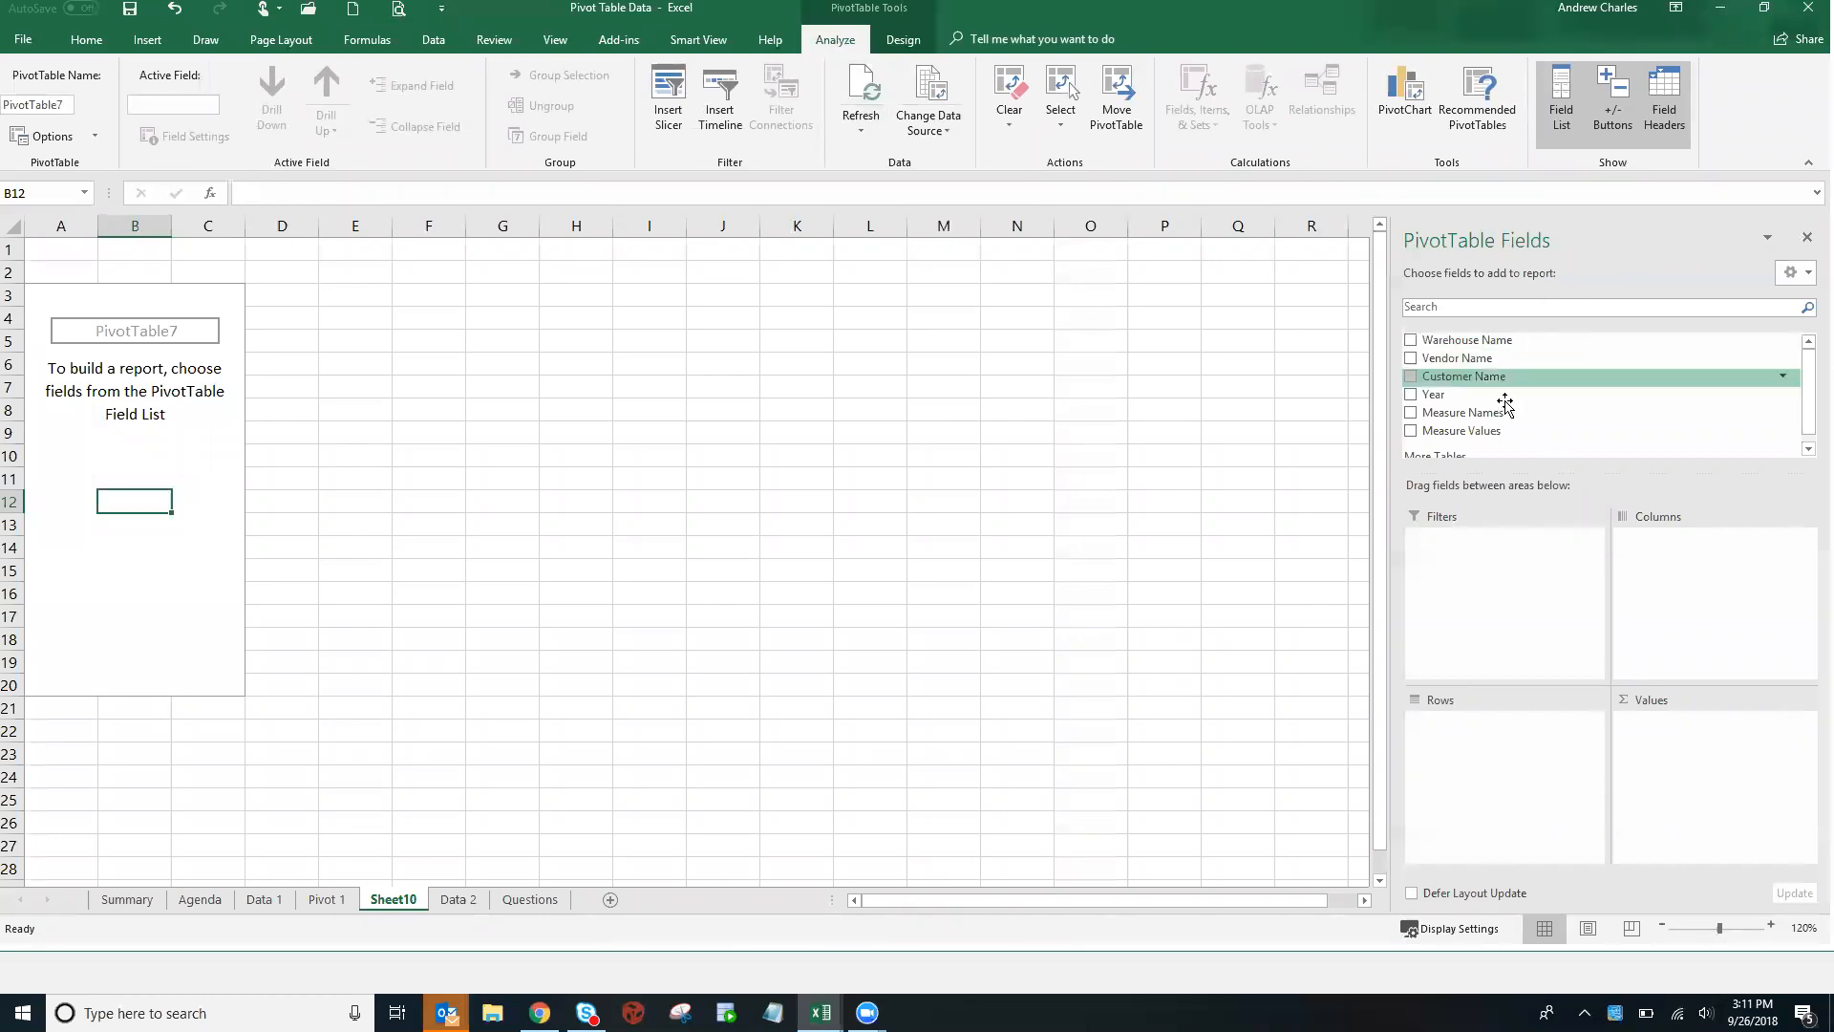
drag(1505, 341, 1492, 356)
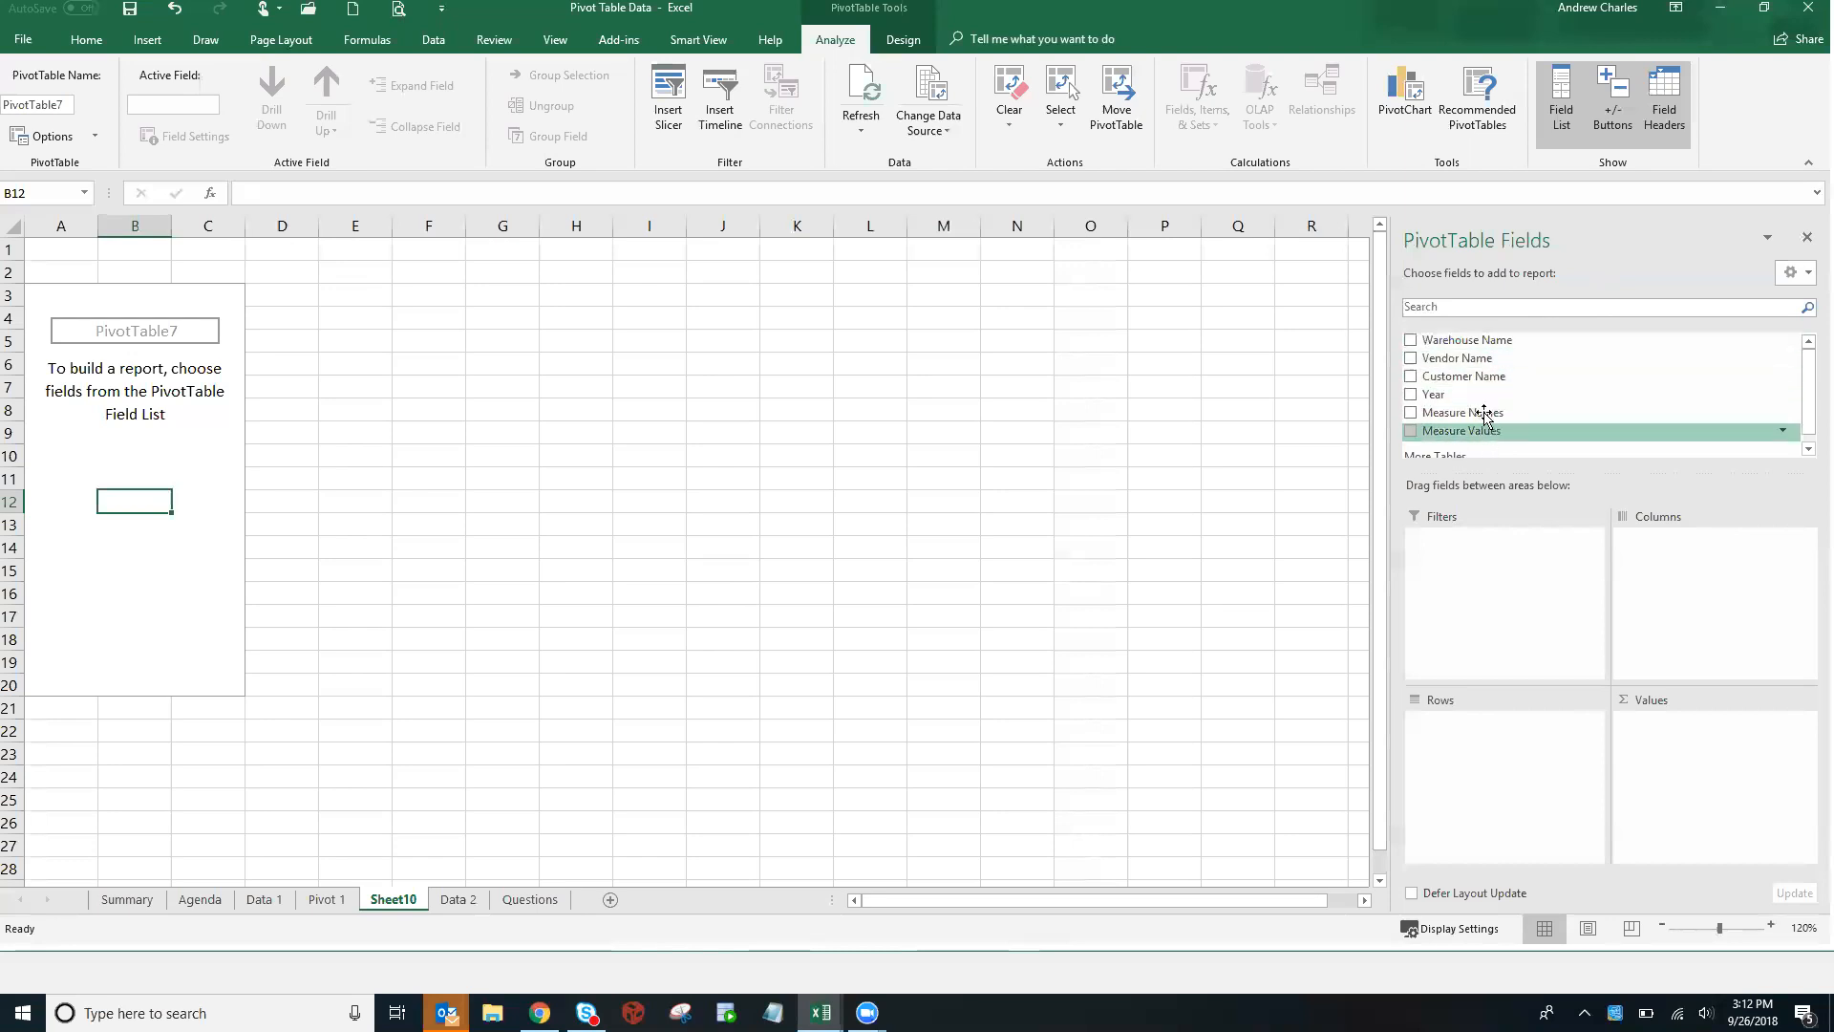
Try Warehouse Name as row labels with the sum of Measure Values, and remove both fields from the PivotTable again
click(1412, 341)
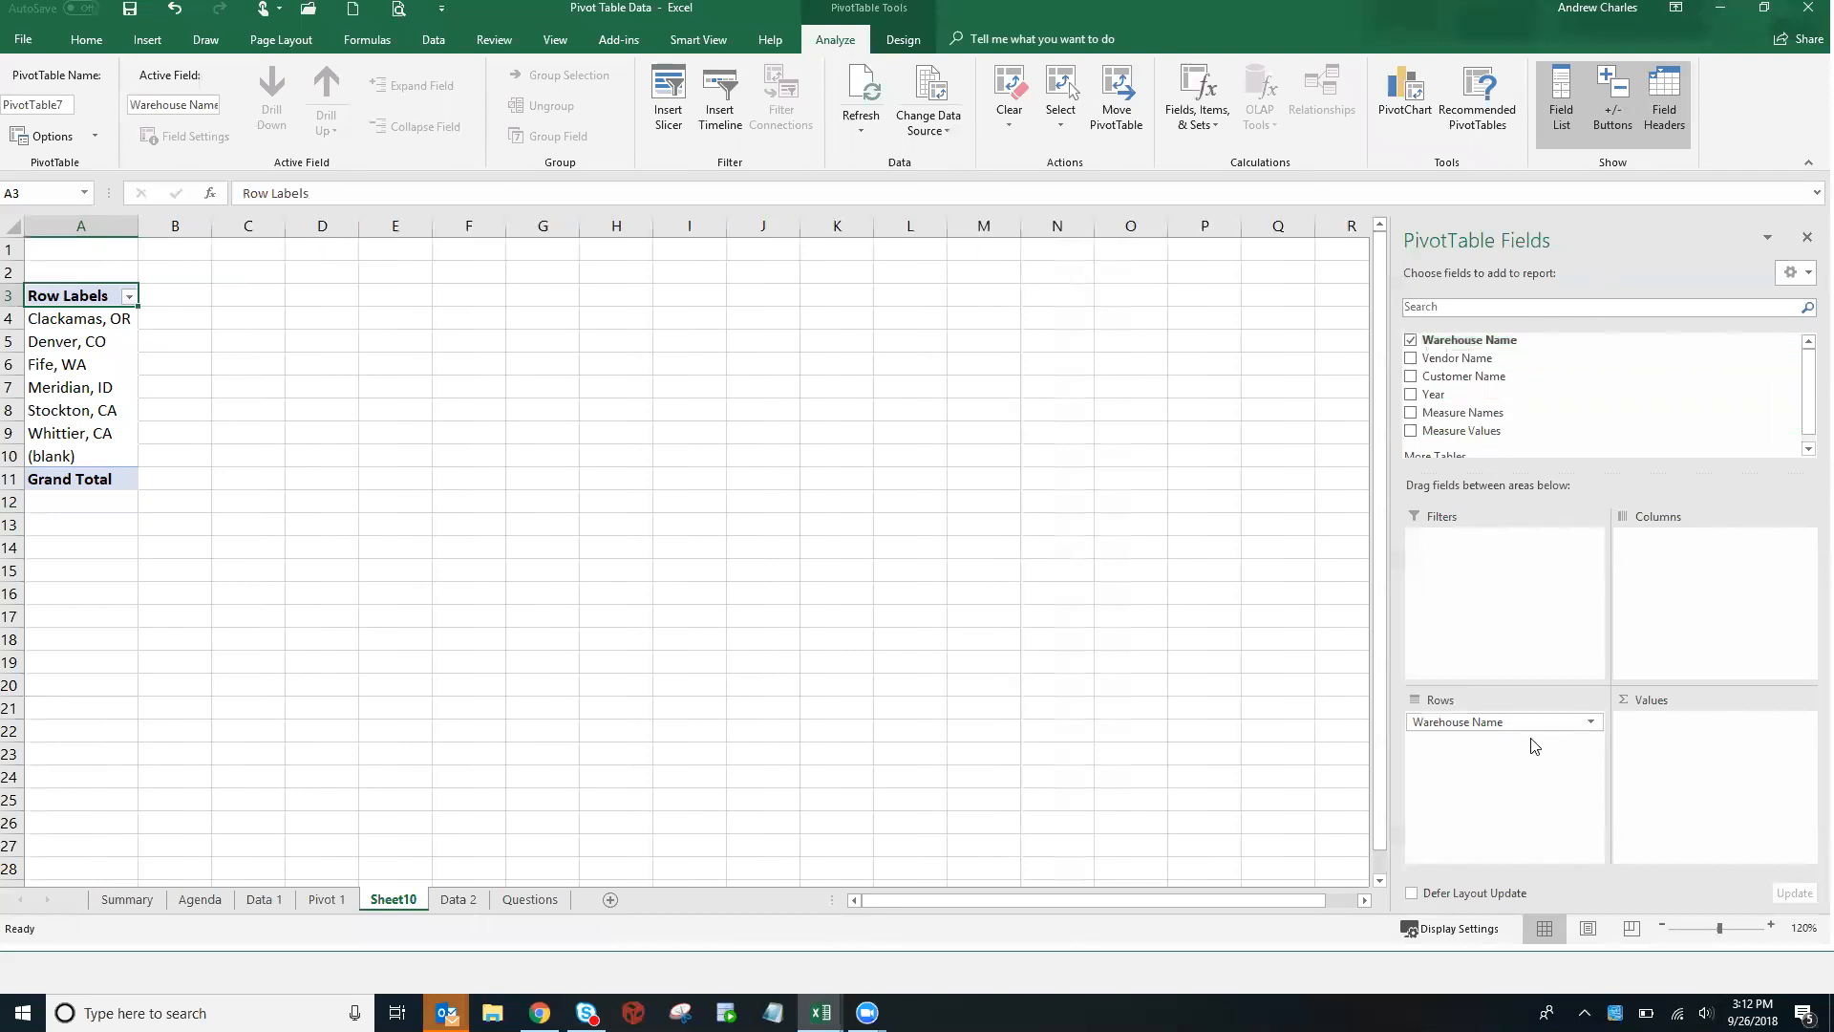
click(1415, 437)
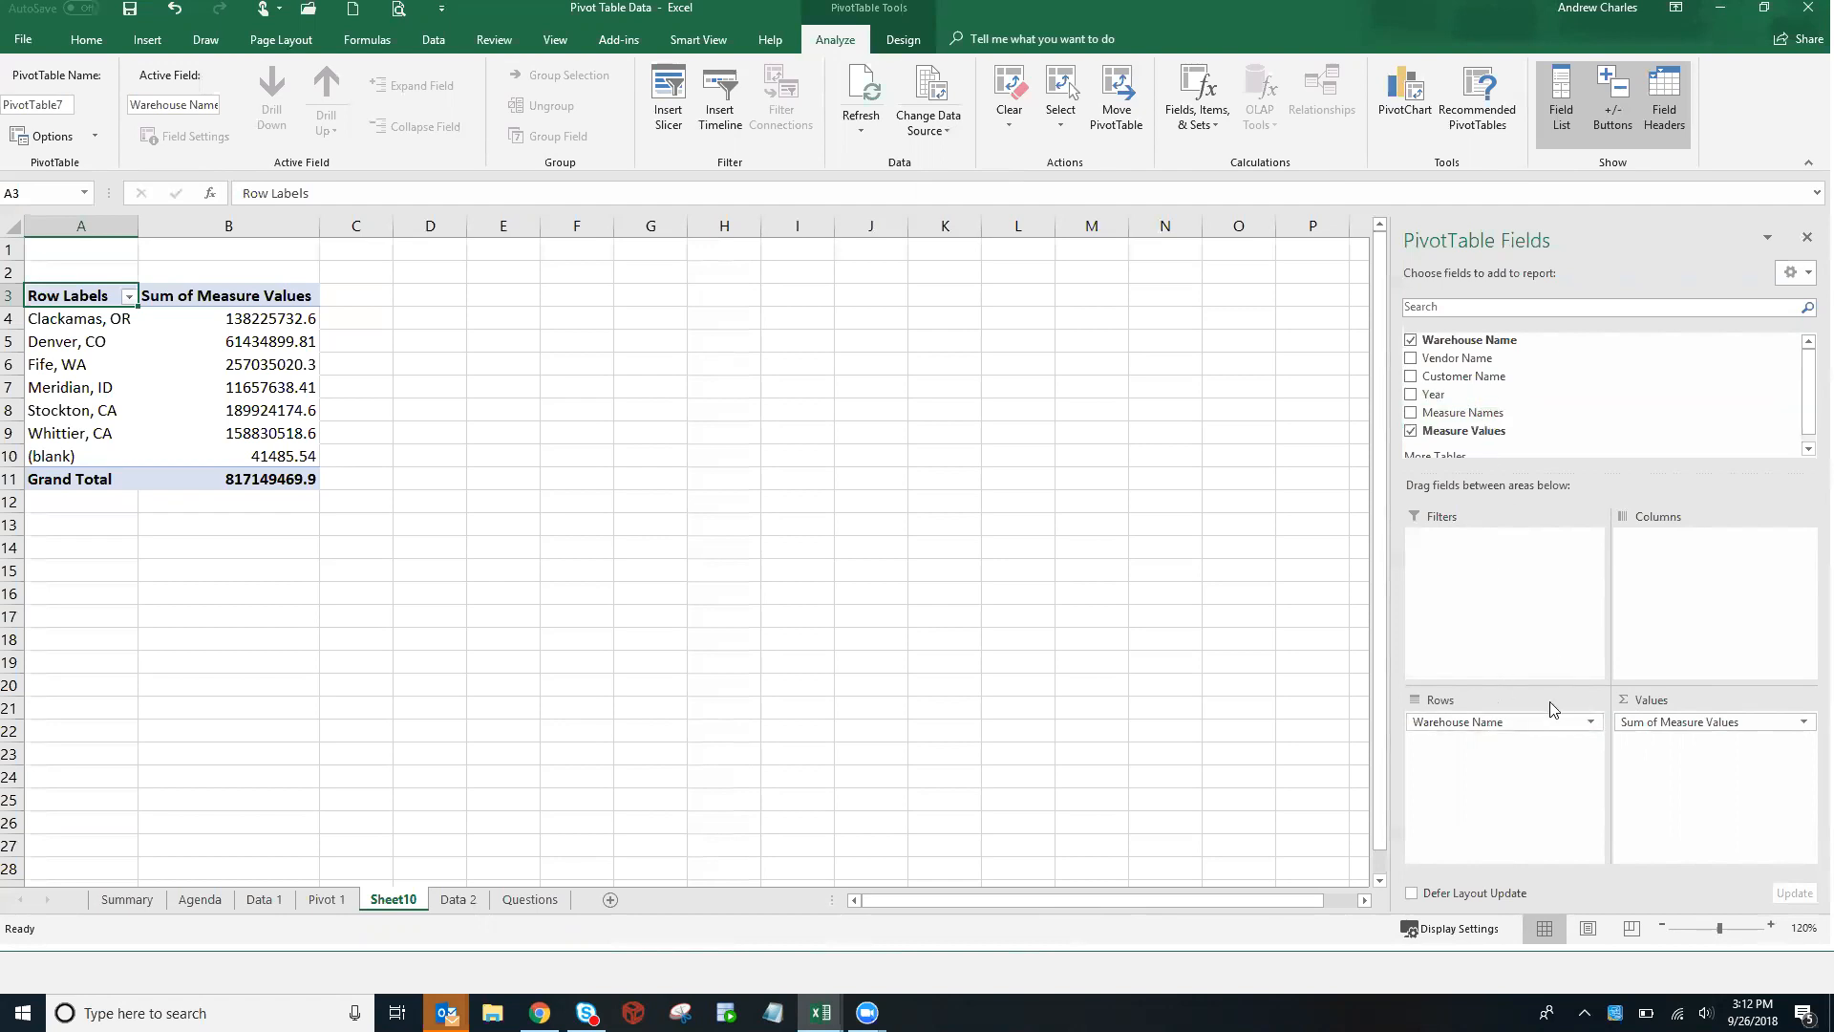
drag(1544, 726, 1609, 430)
drag(1689, 725, 1601, 398)
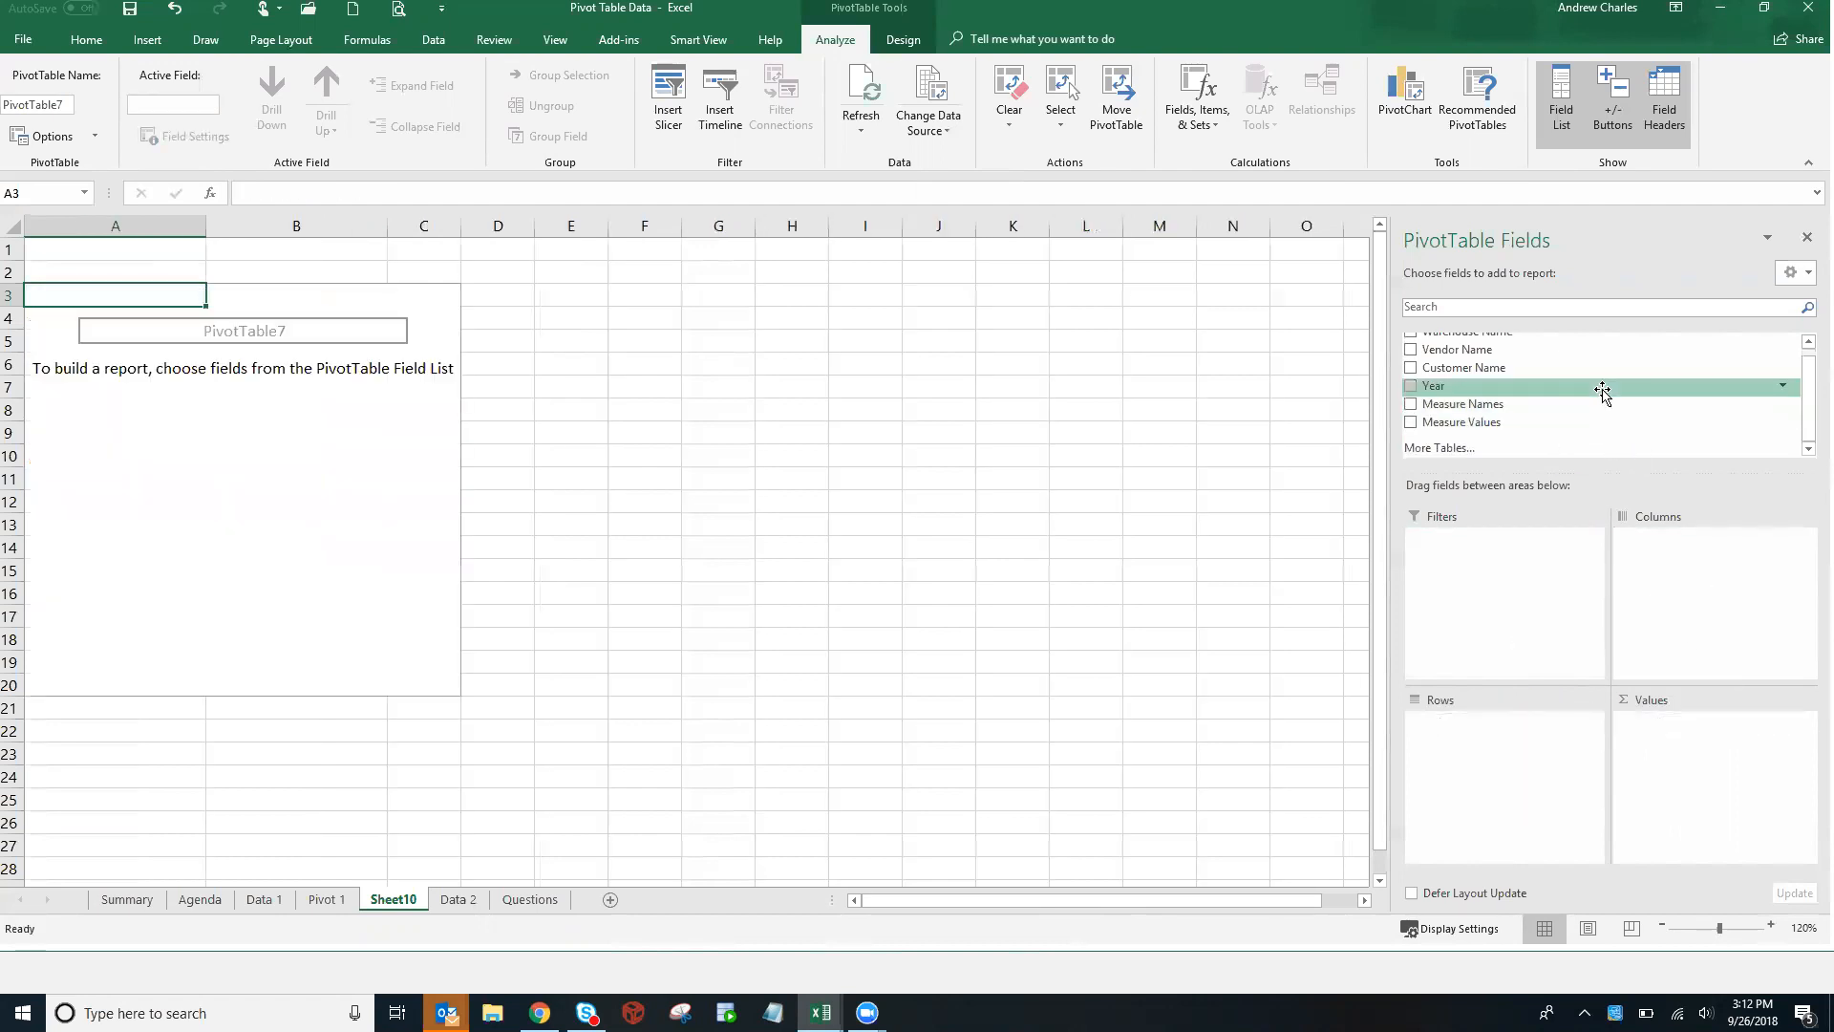
click(1412, 422)
click(1413, 426)
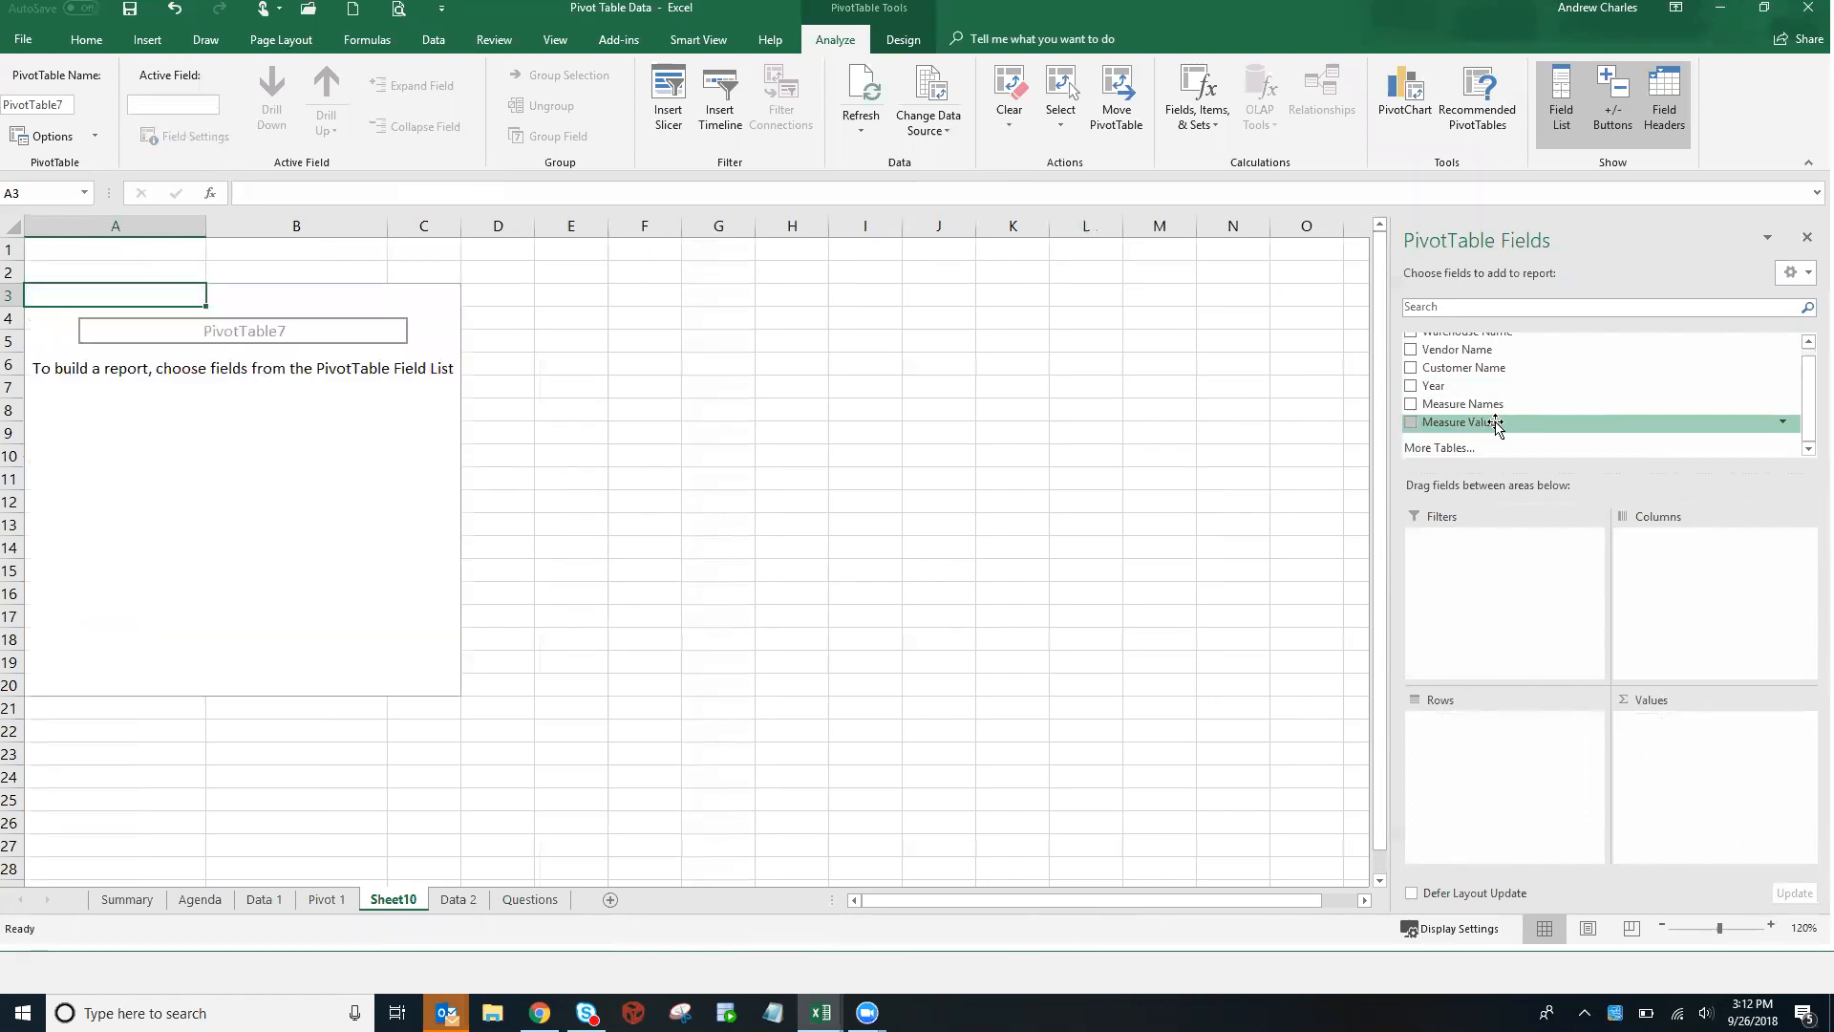
Build the PivotTable with Vendor Name as rows, Measure Names as columns and the sum of Measure Values as values
scroll(1500, 427, up, 1)
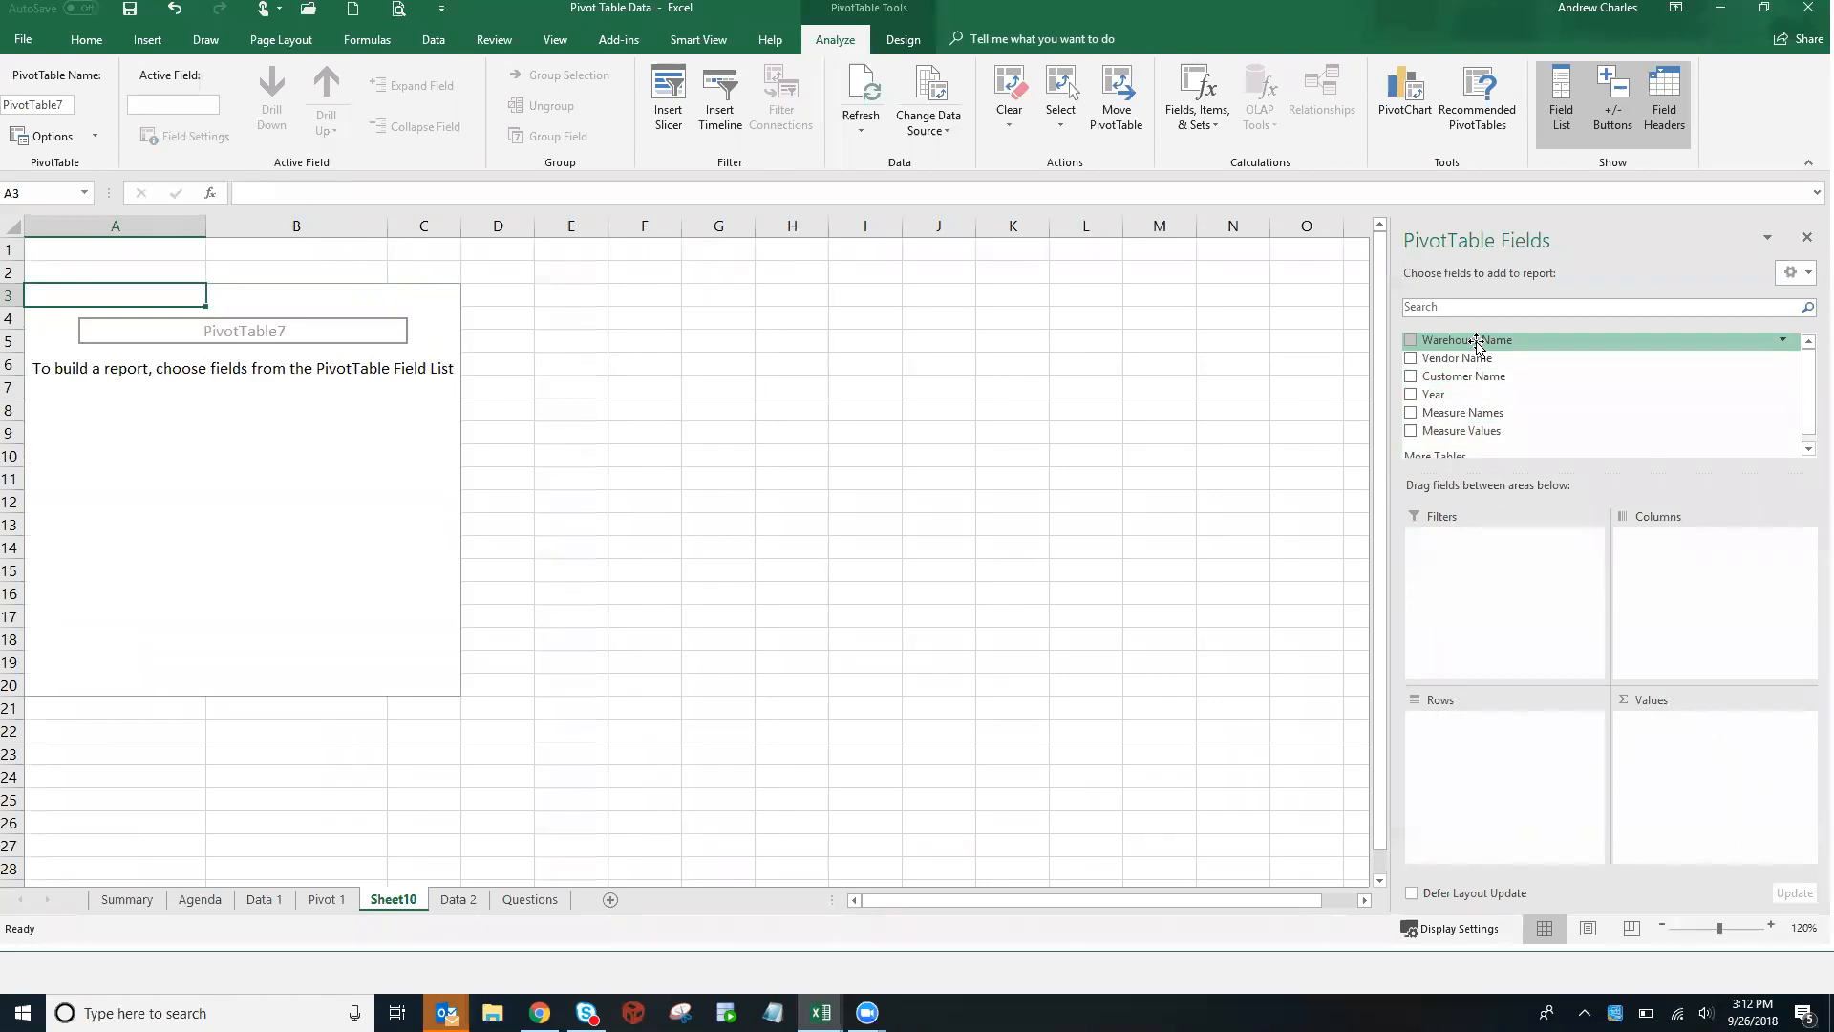
drag(1478, 358, 1512, 747)
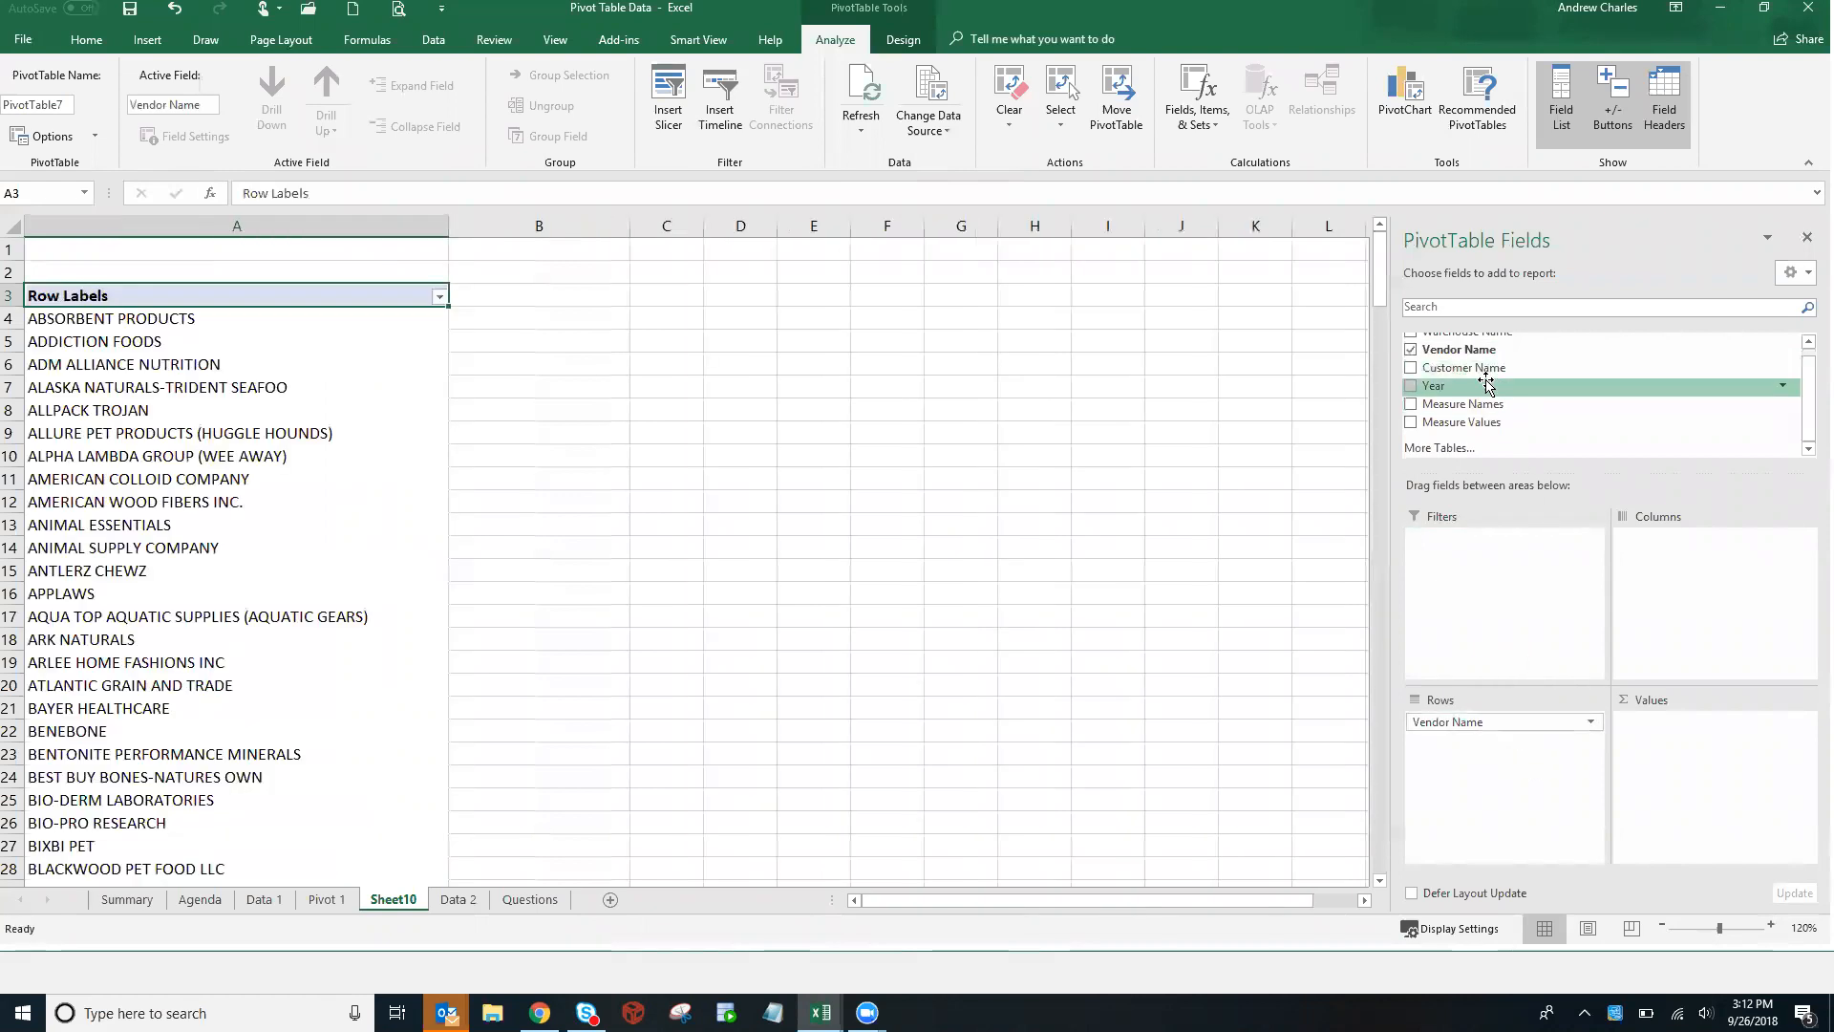
drag(1487, 424, 1703, 776)
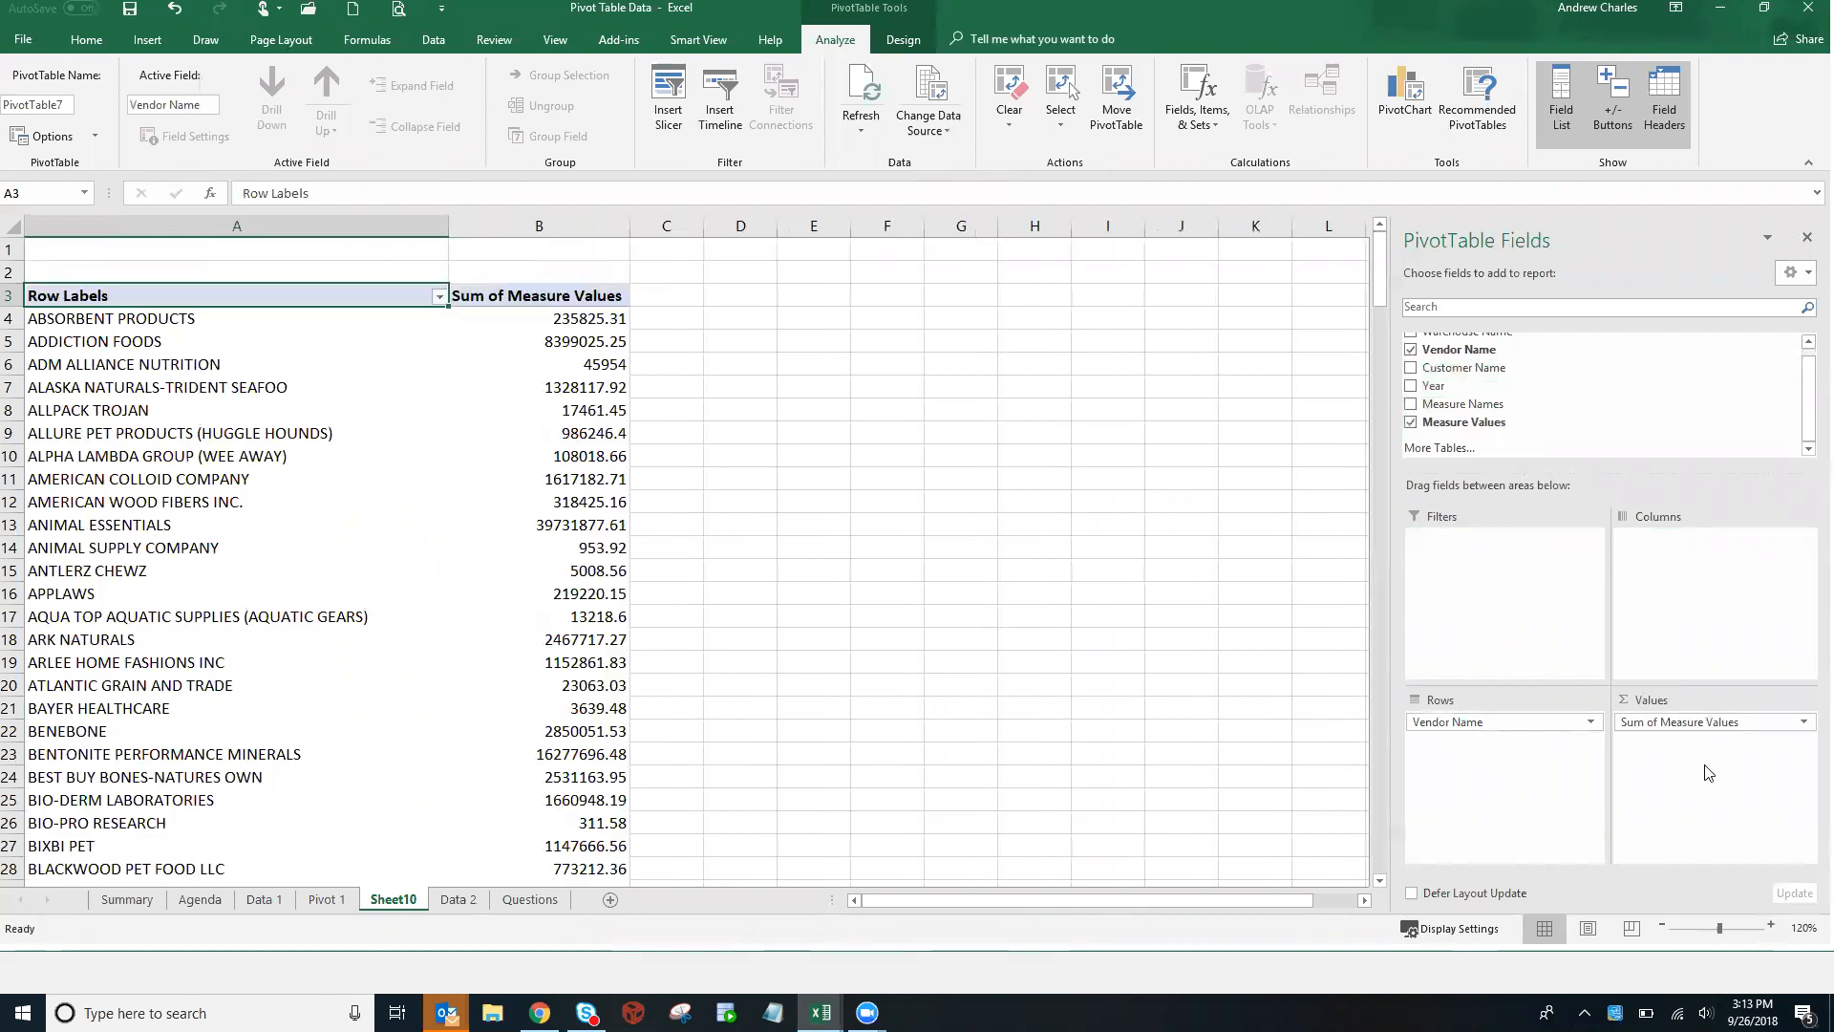
drag(1490, 404, 1677, 585)
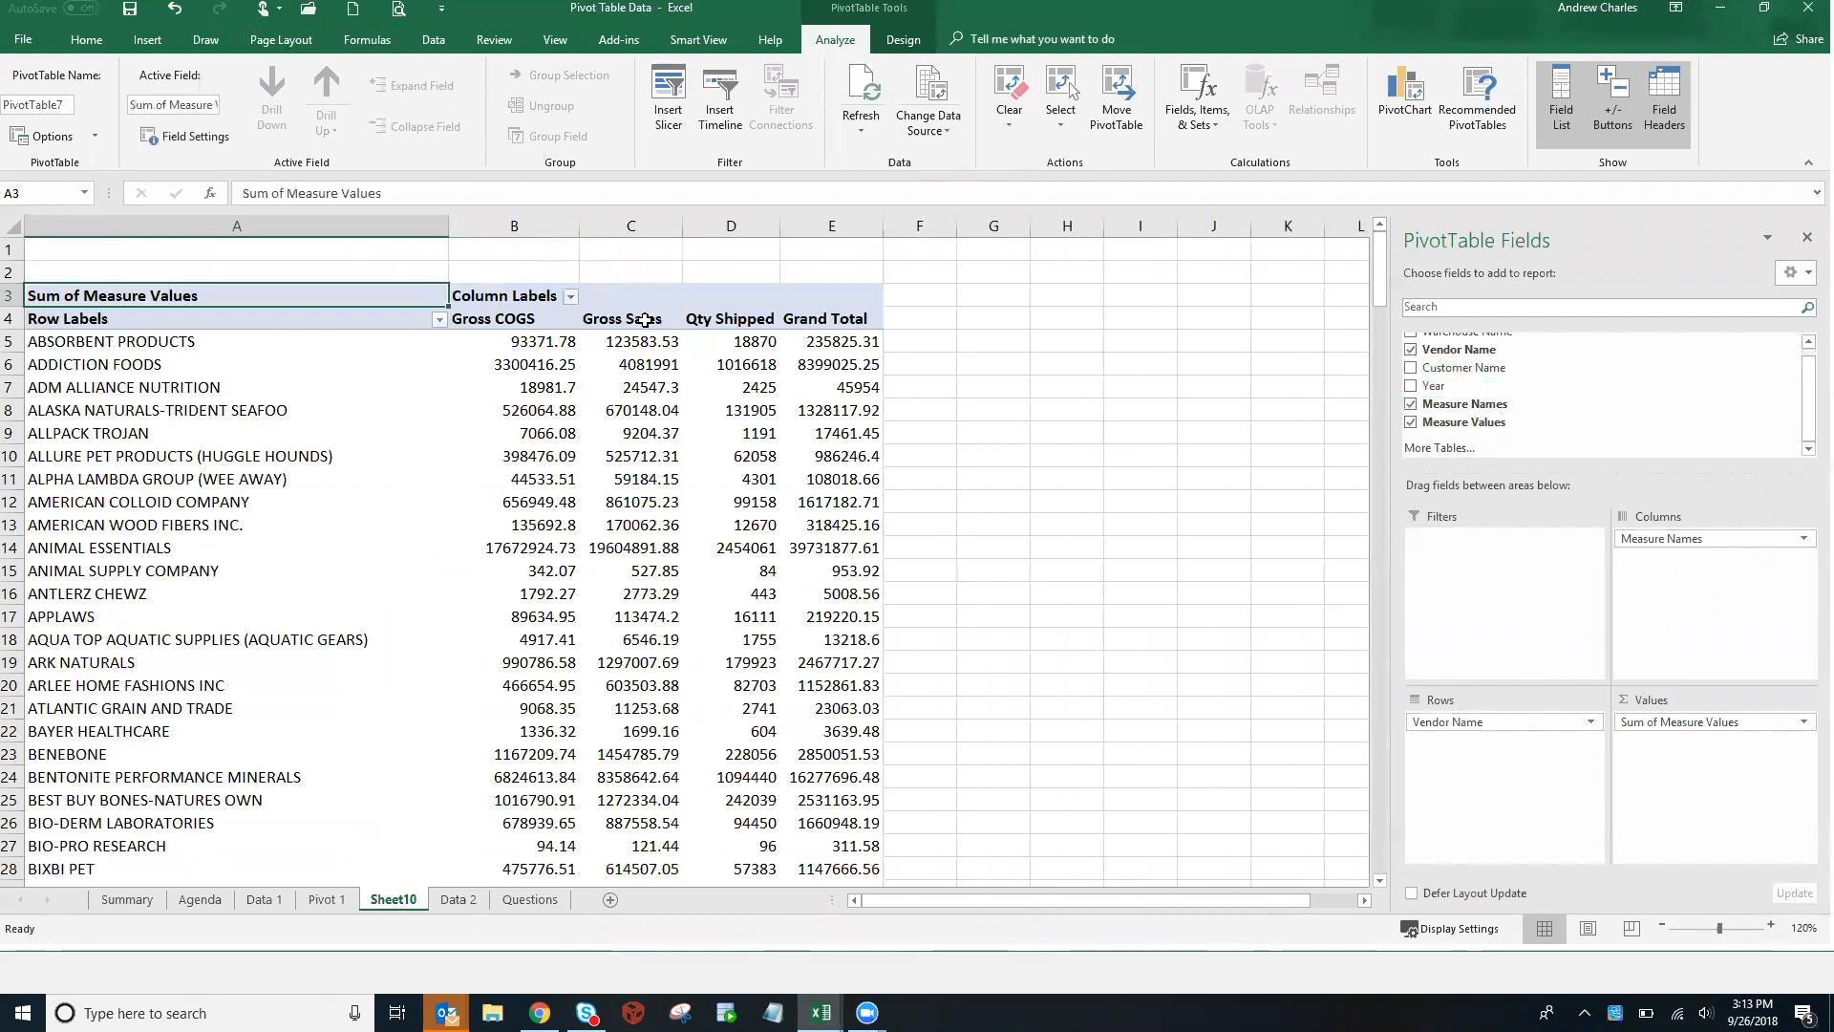
Examine the PivotTable's column headings Gross COGS, Gross Sales, Qty Shipped and Grand Total
click(499, 318)
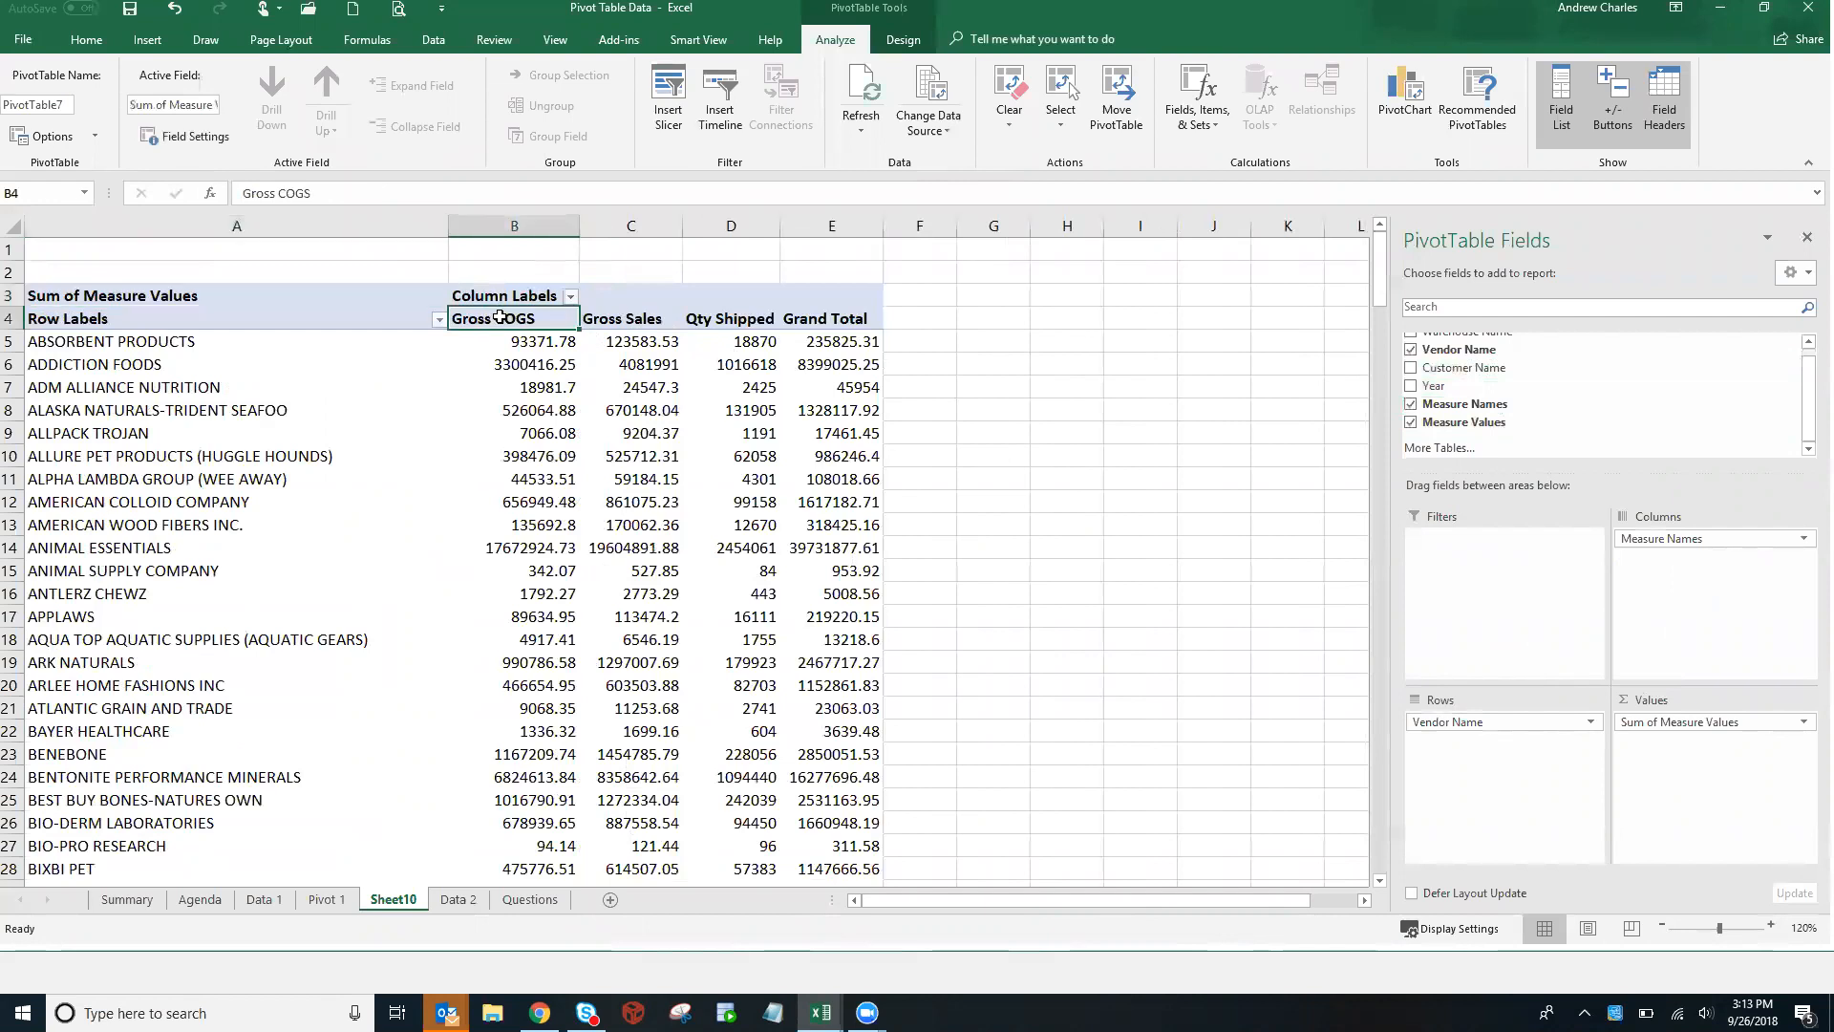
click(626, 321)
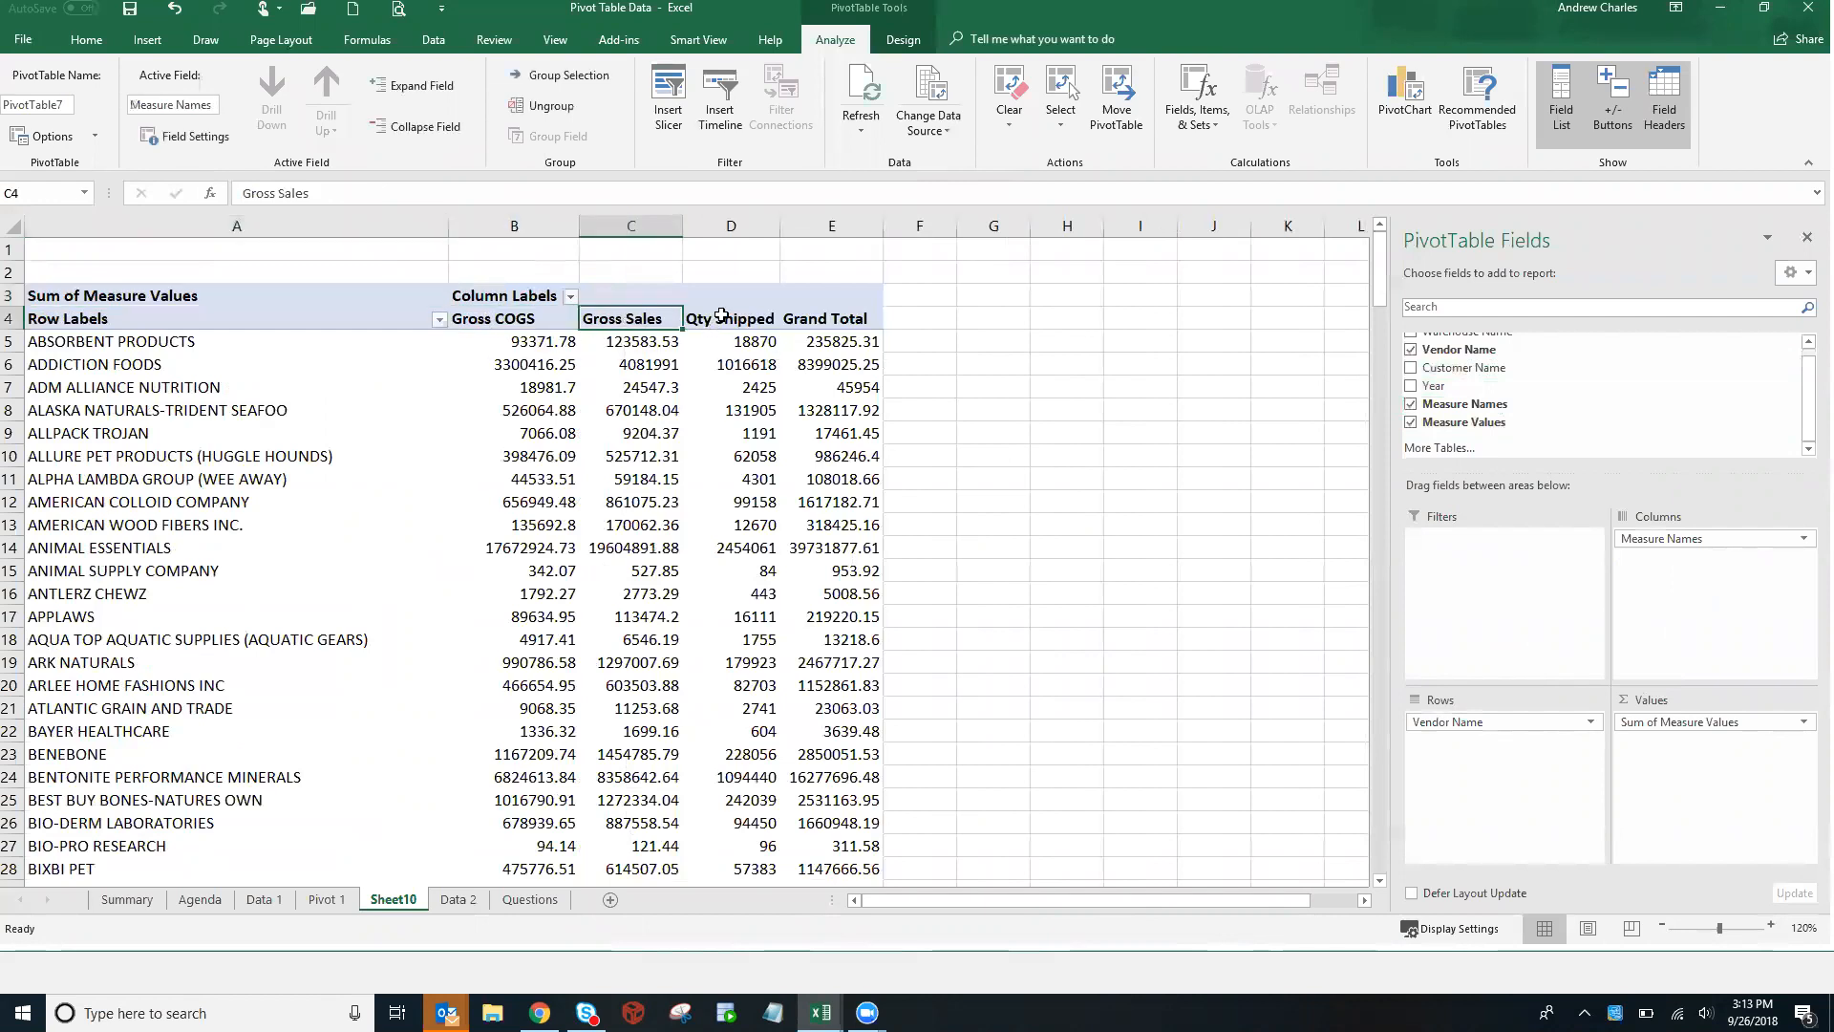
click(772, 320)
click(822, 316)
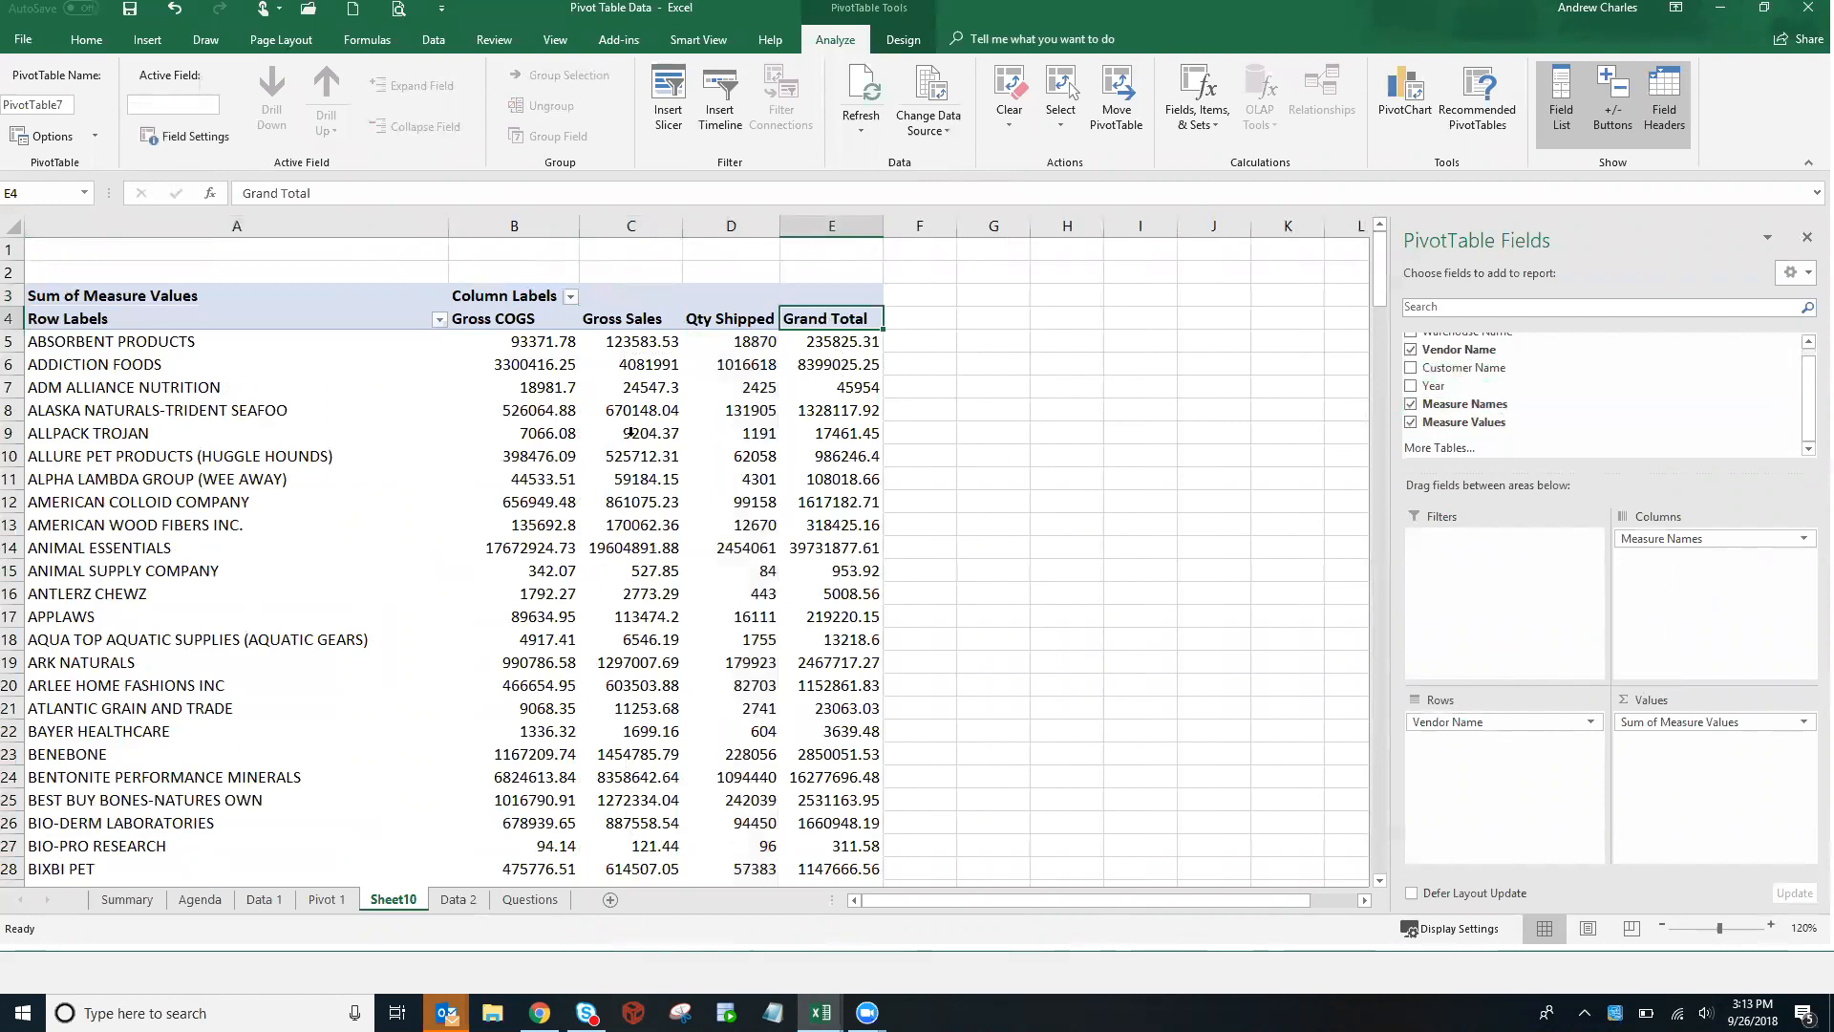
Examine the vendor row labels from the first vendor to the last, and select the vendor list to see its extent
click(147, 341)
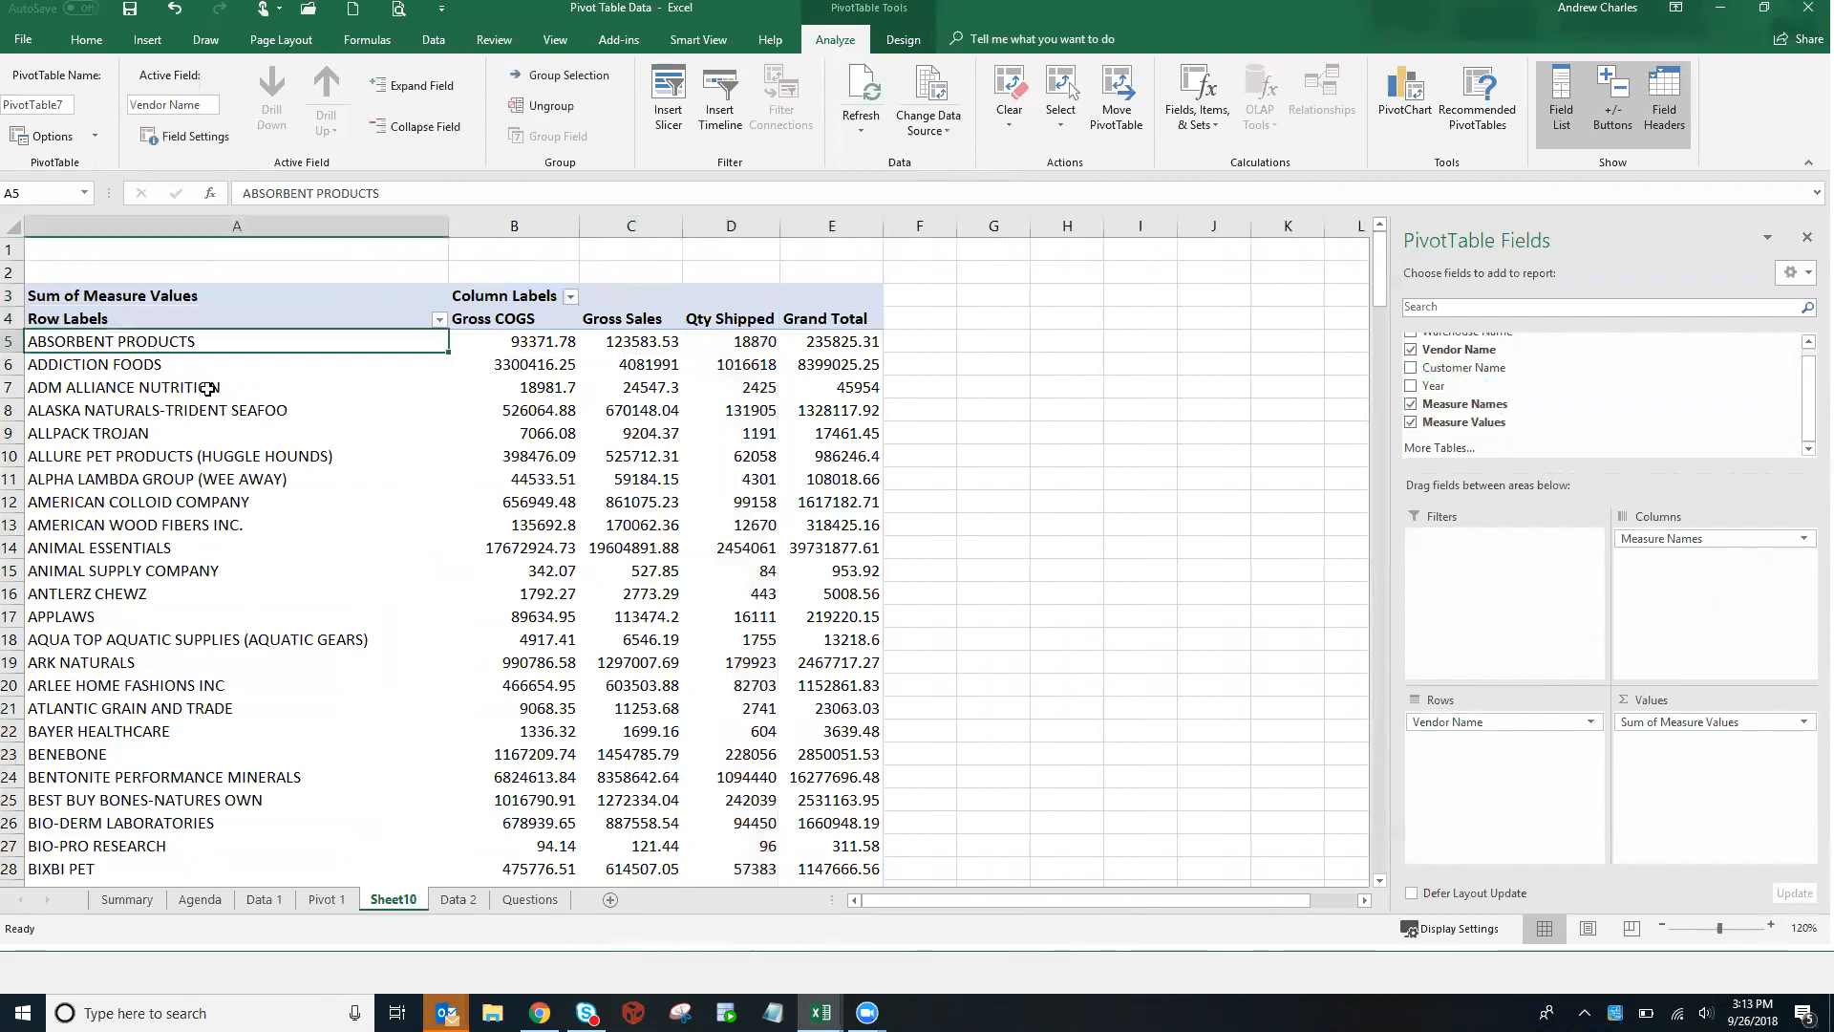
key(Down)
key(Down)
key(Down)
key(Down)
key(ctrl+Down)
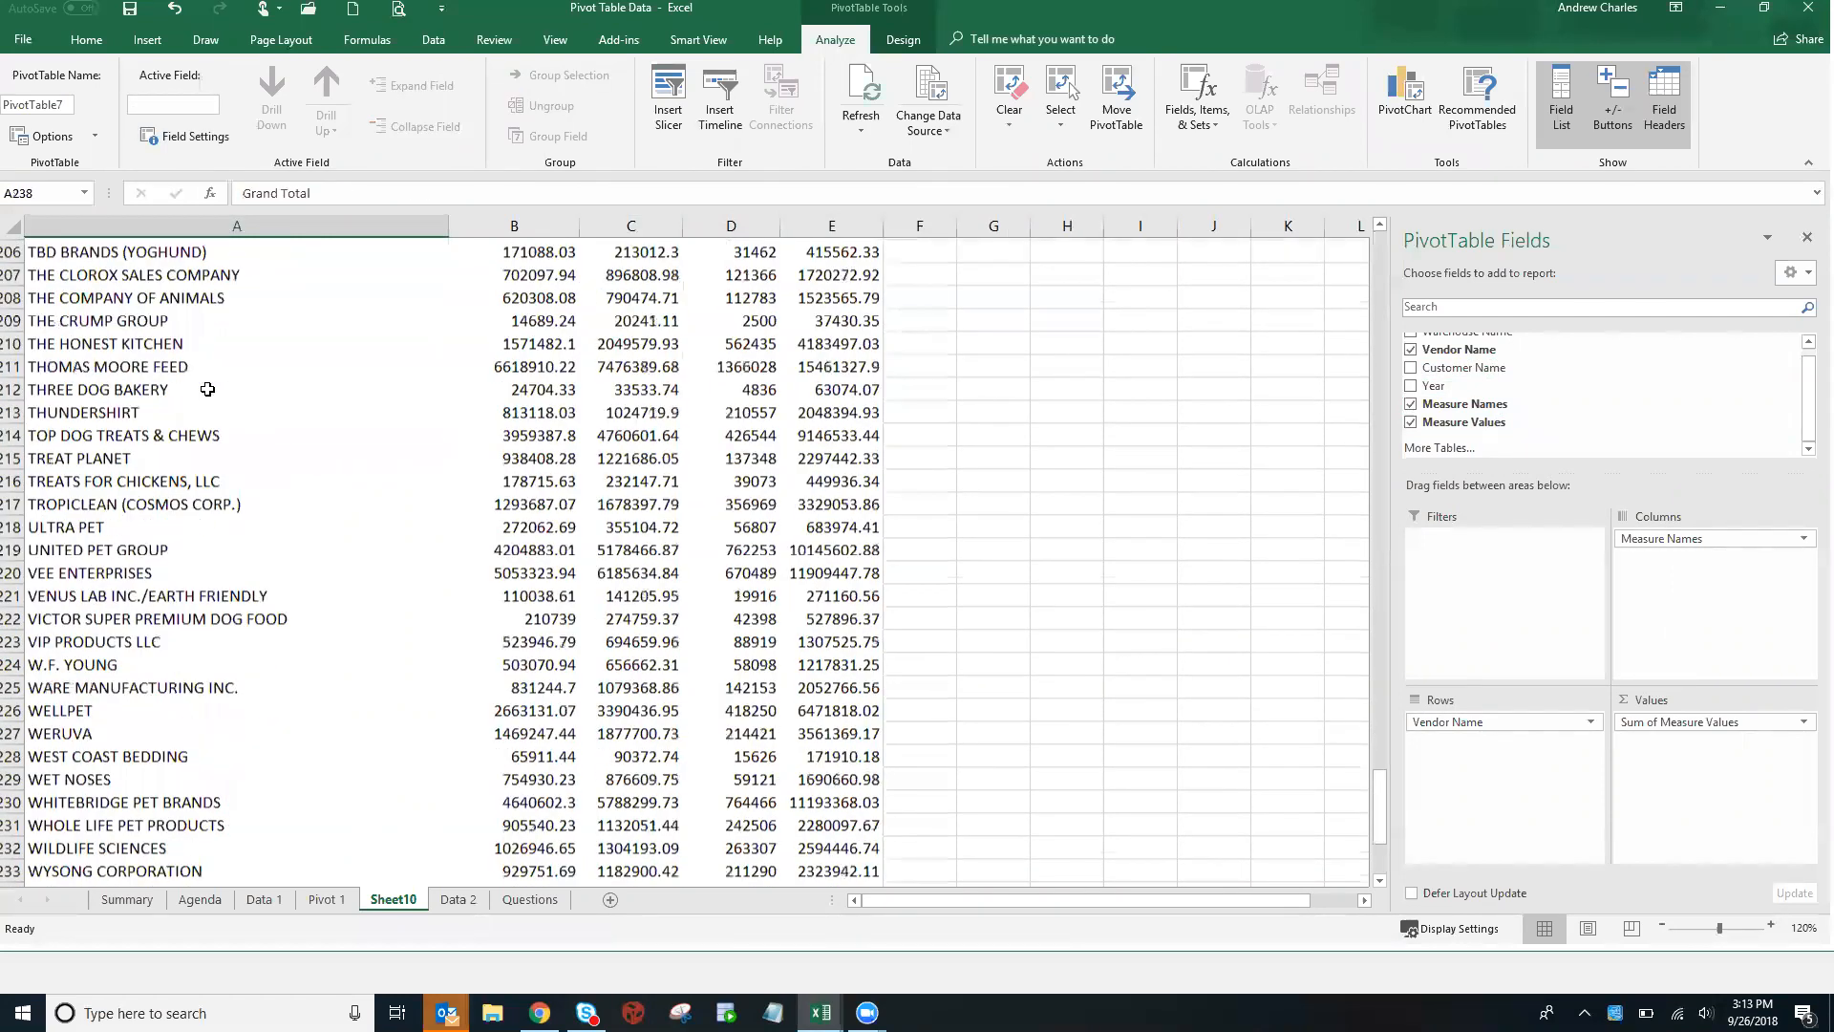
key(Up)
key(Up)
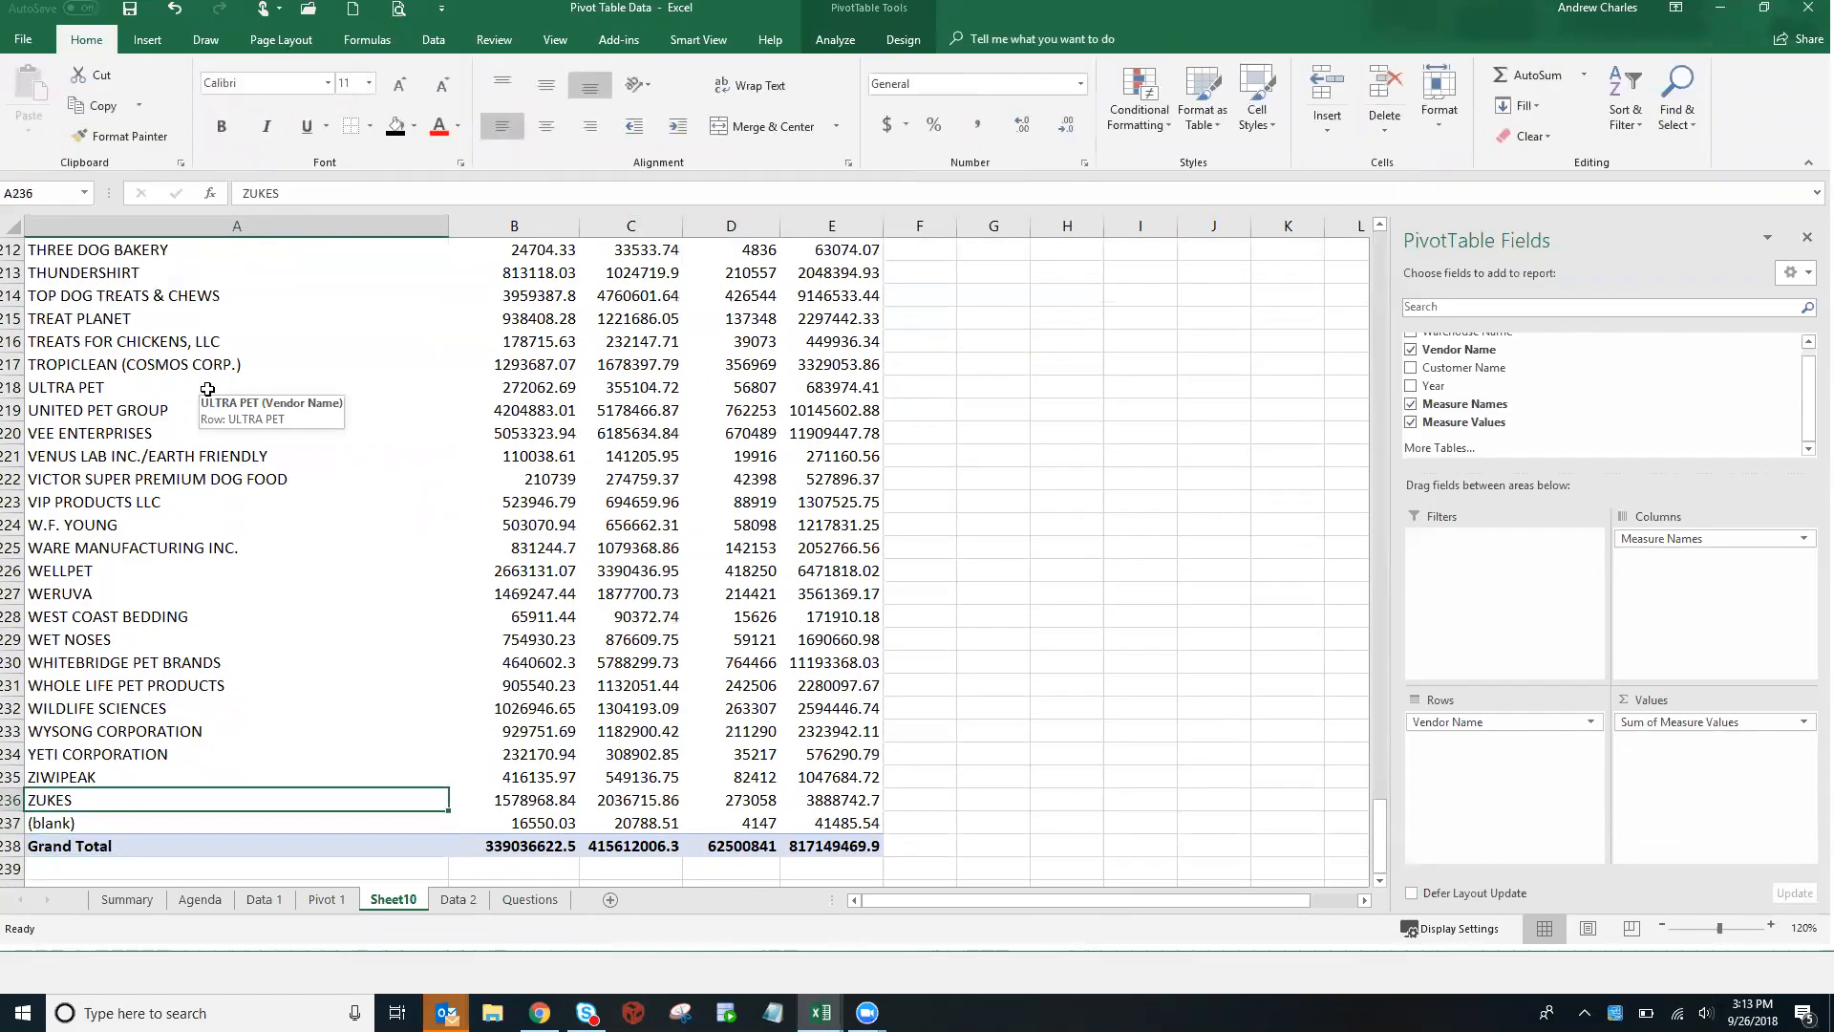
key(ctrl+Up)
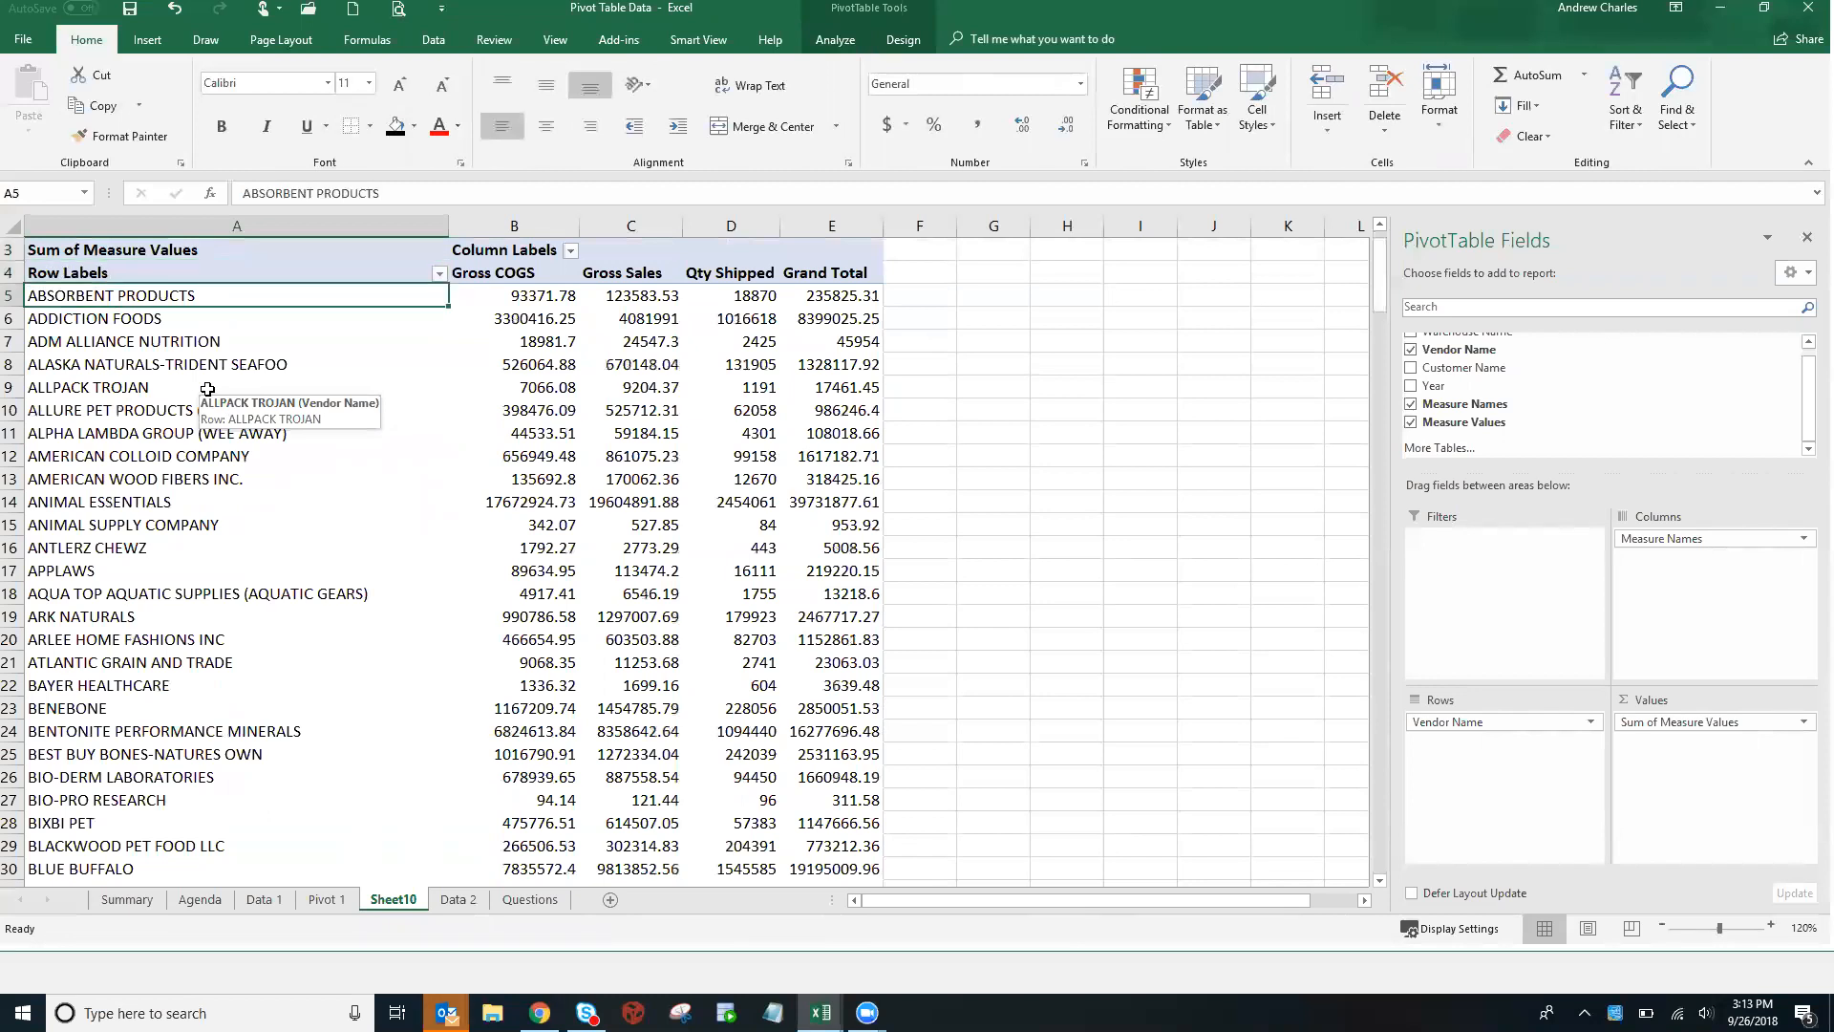
key(ctrl+shift+Down)
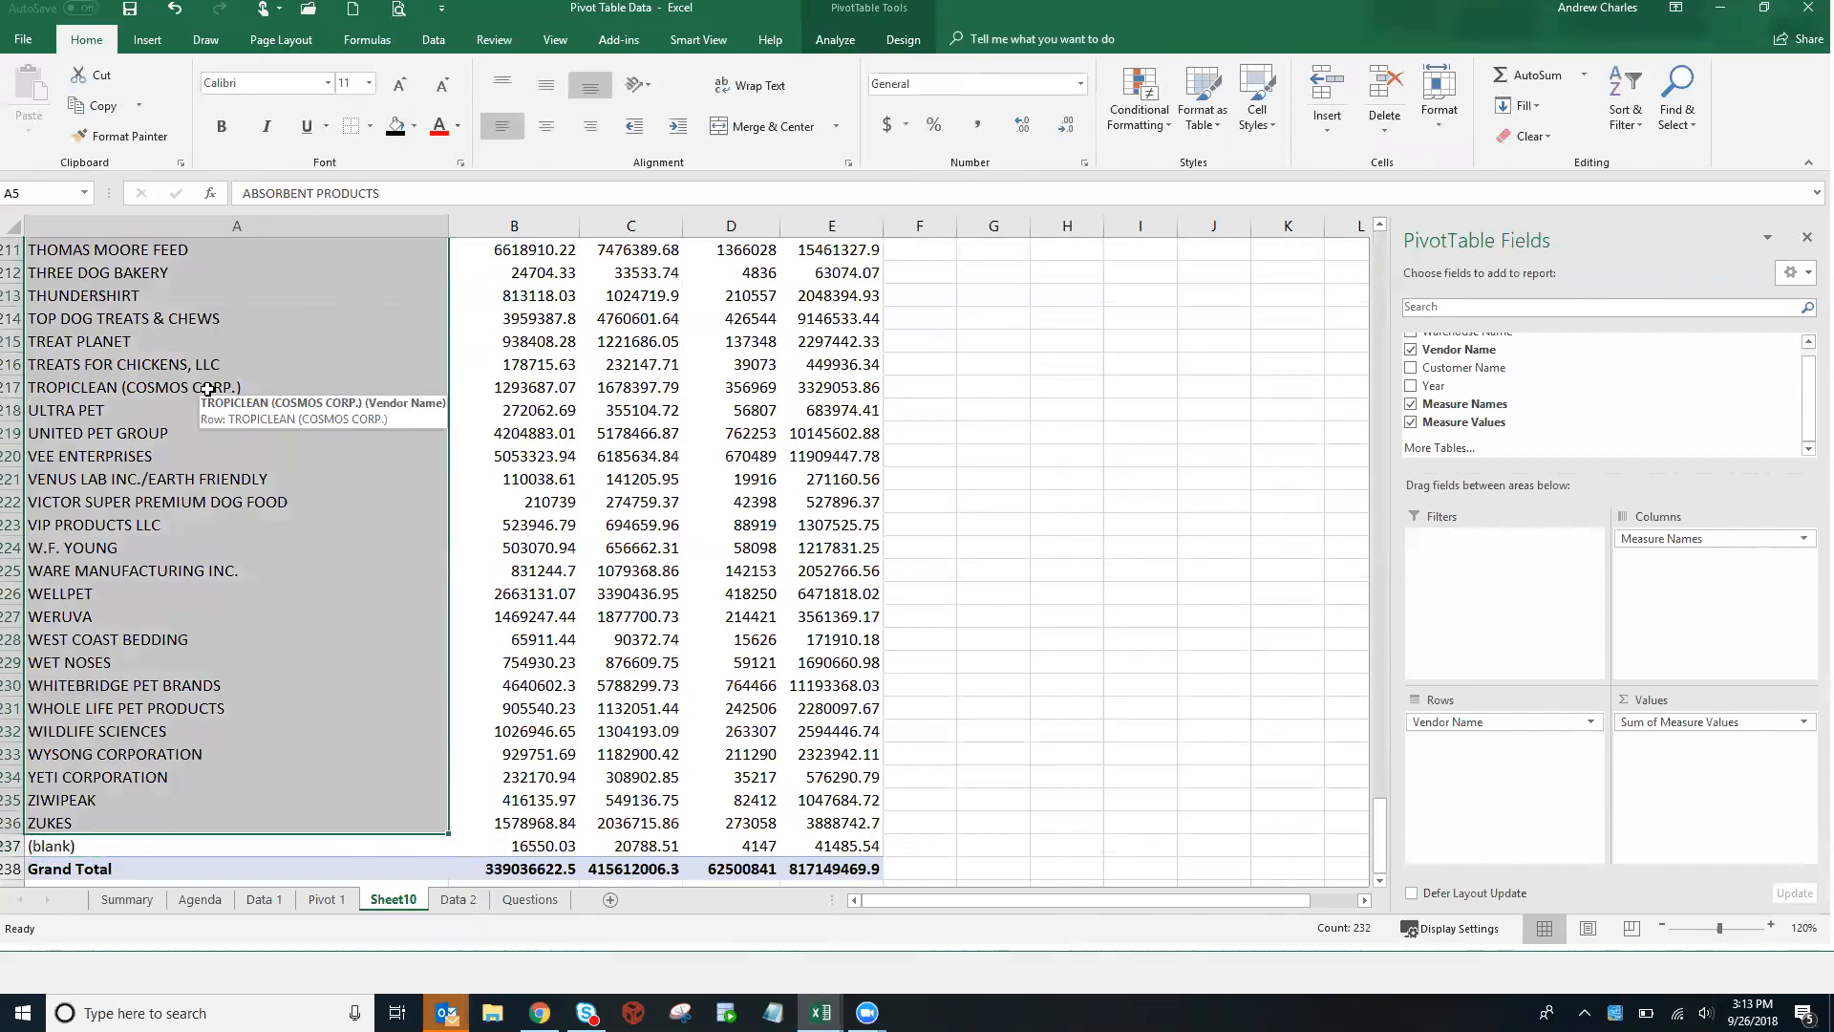
Examine the Grand Total row under the vendors and the Grand Total column up to its heading
key(Down)
key(Down)
key(Down)
key(Down)
key(Right)
key(Right)
key(Right)
key(Right)
key(ctrl+Up)
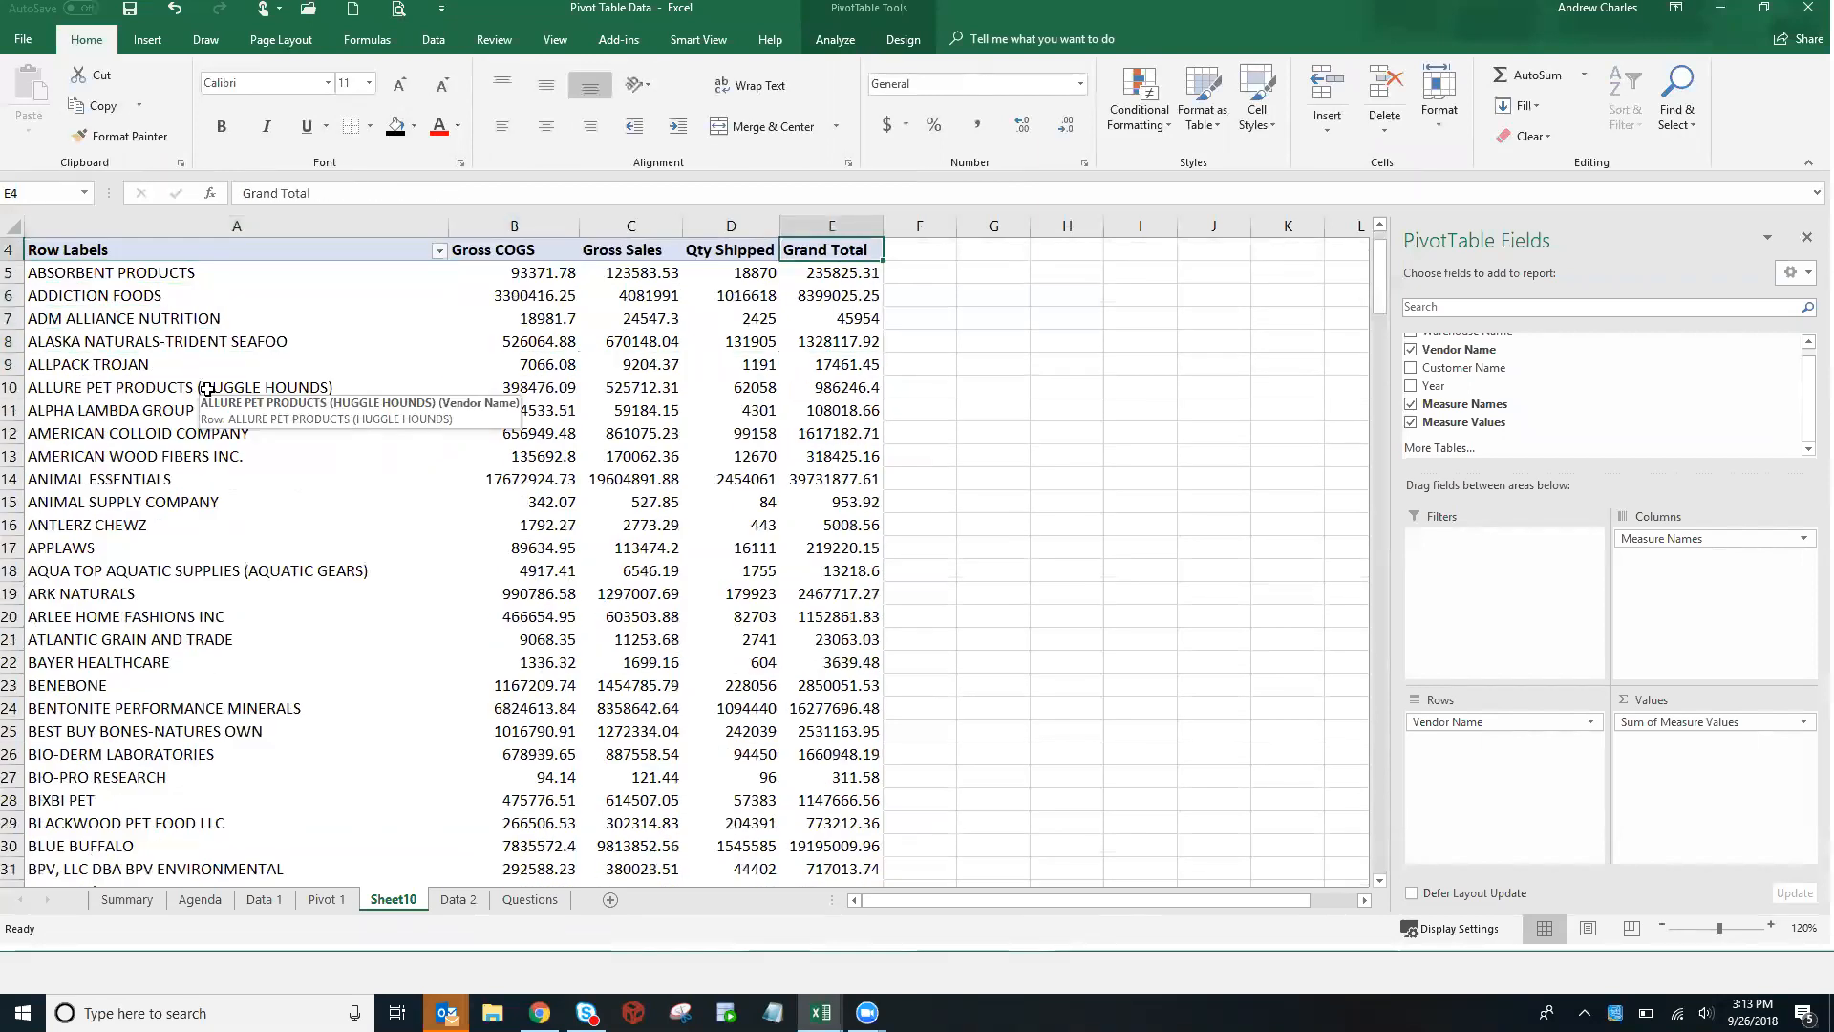
key(Up)
key(Up)
key(Up)
key(Down)
key(Down)
key(Down)
key(Down)
key(Down)
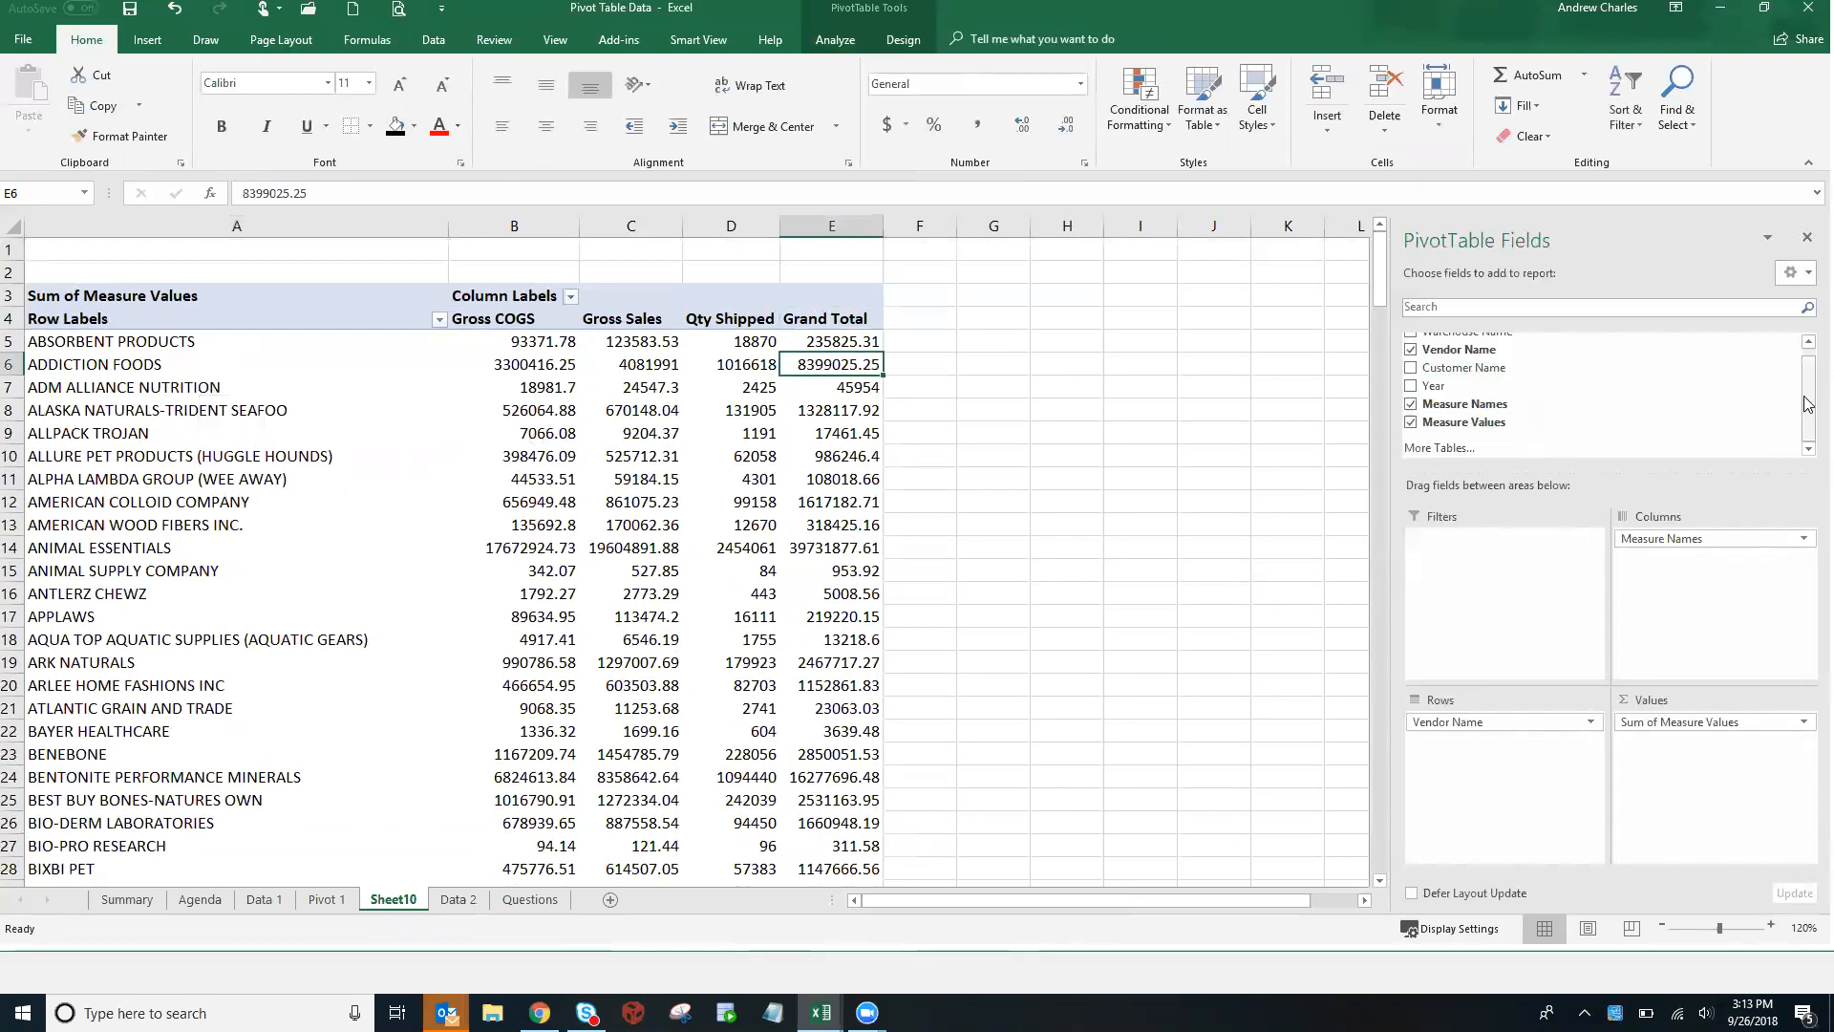
Add Warehouse Name as a report filter and limit the PivotTable to Clackamas, OR
scroll(1807, 404, up, 1)
drag(1589, 342, 1509, 574)
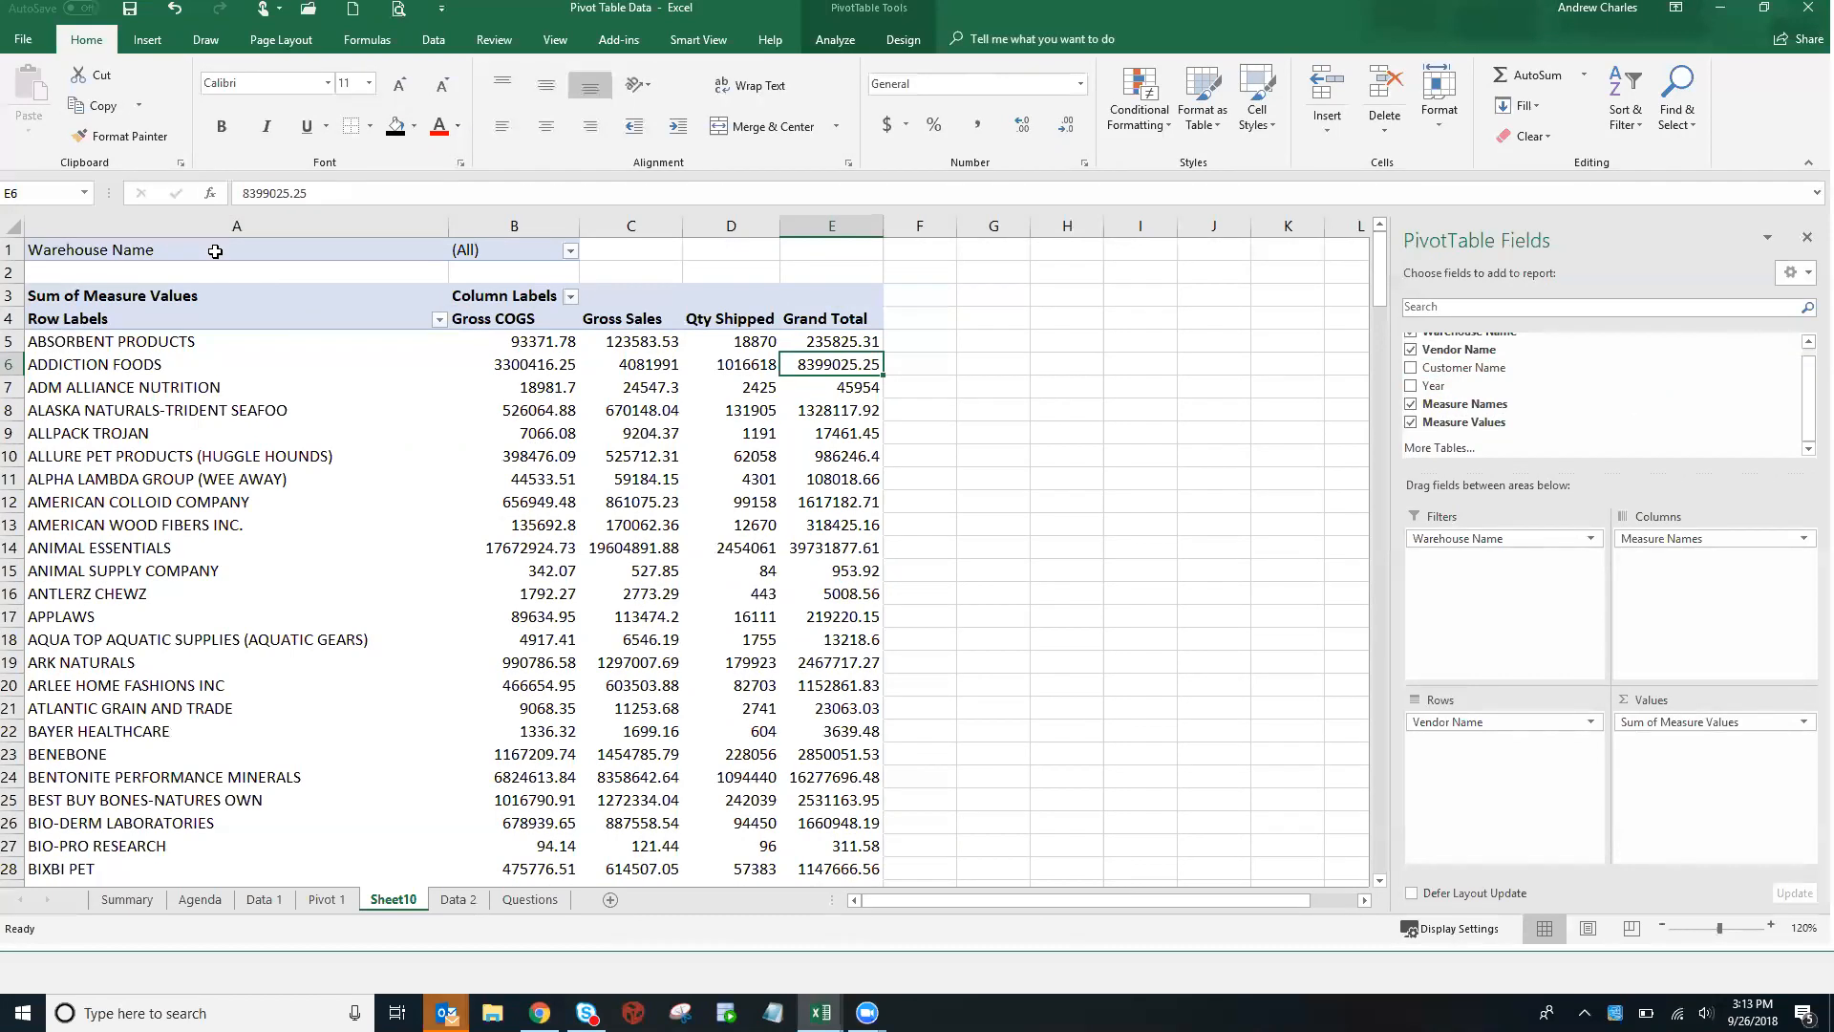
click(570, 251)
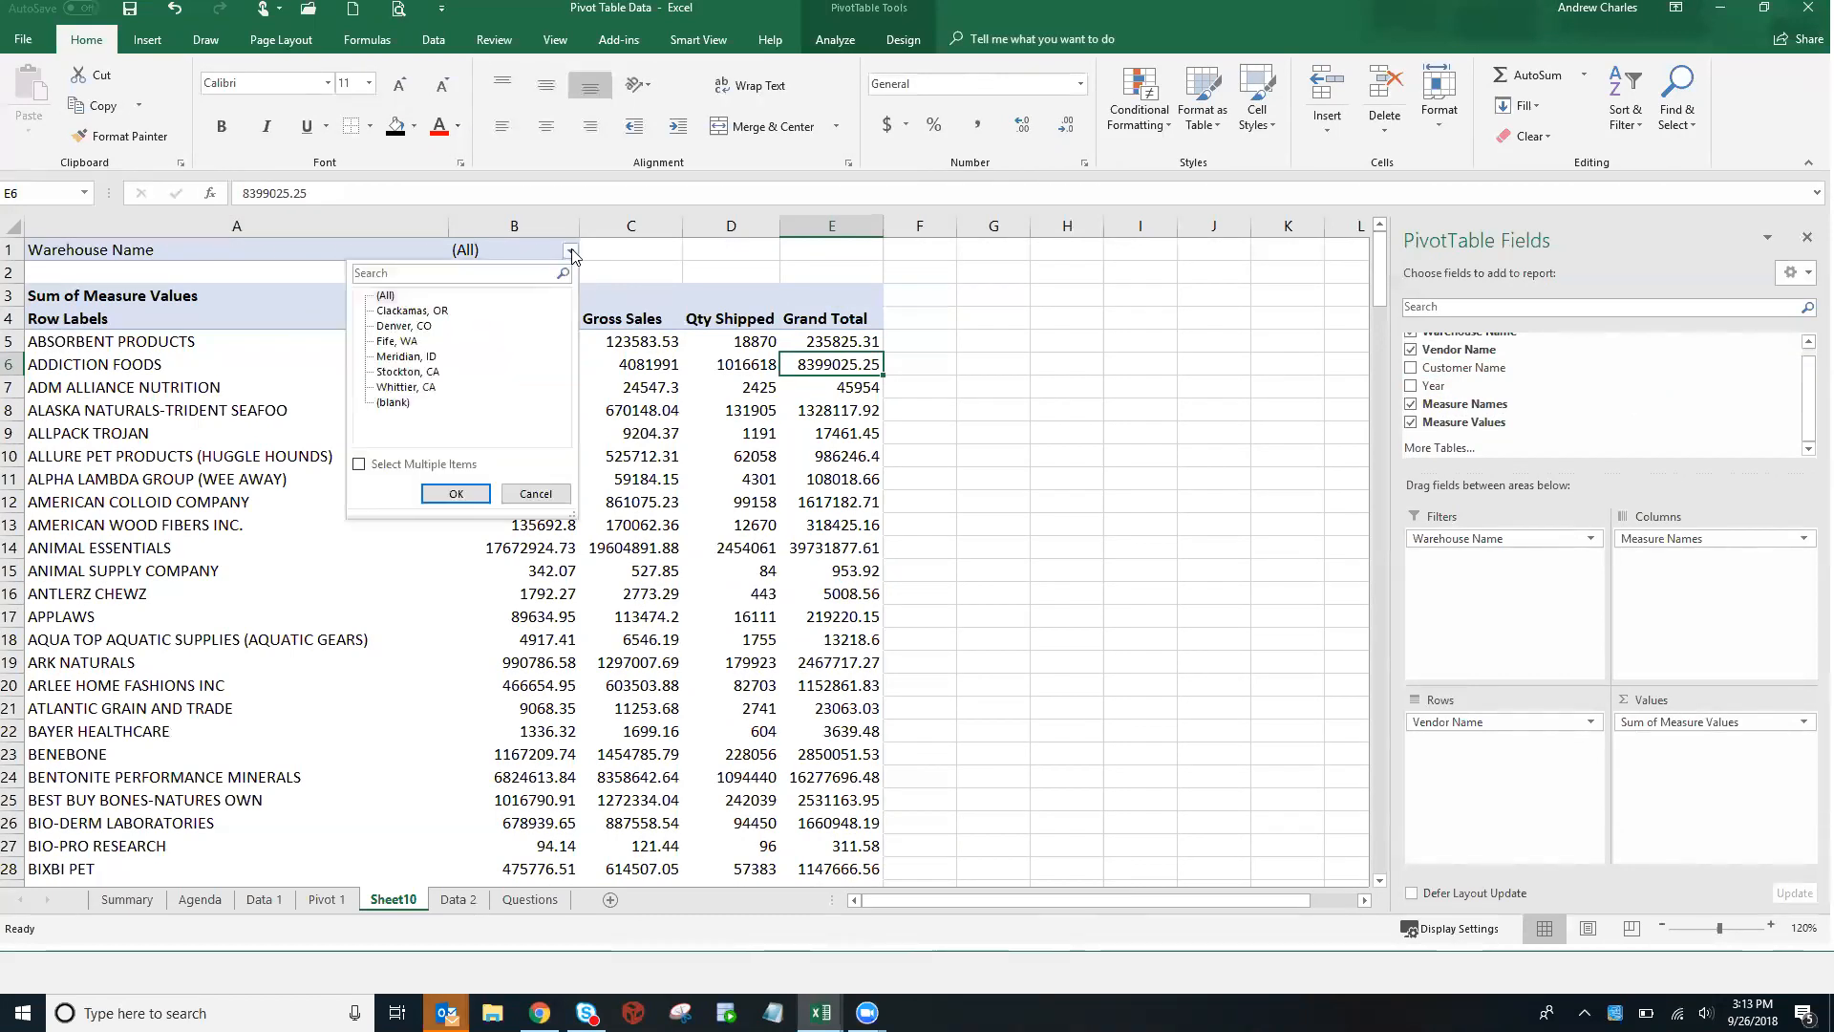
click(406, 341)
click(404, 360)
click(402, 373)
click(396, 404)
click(412, 312)
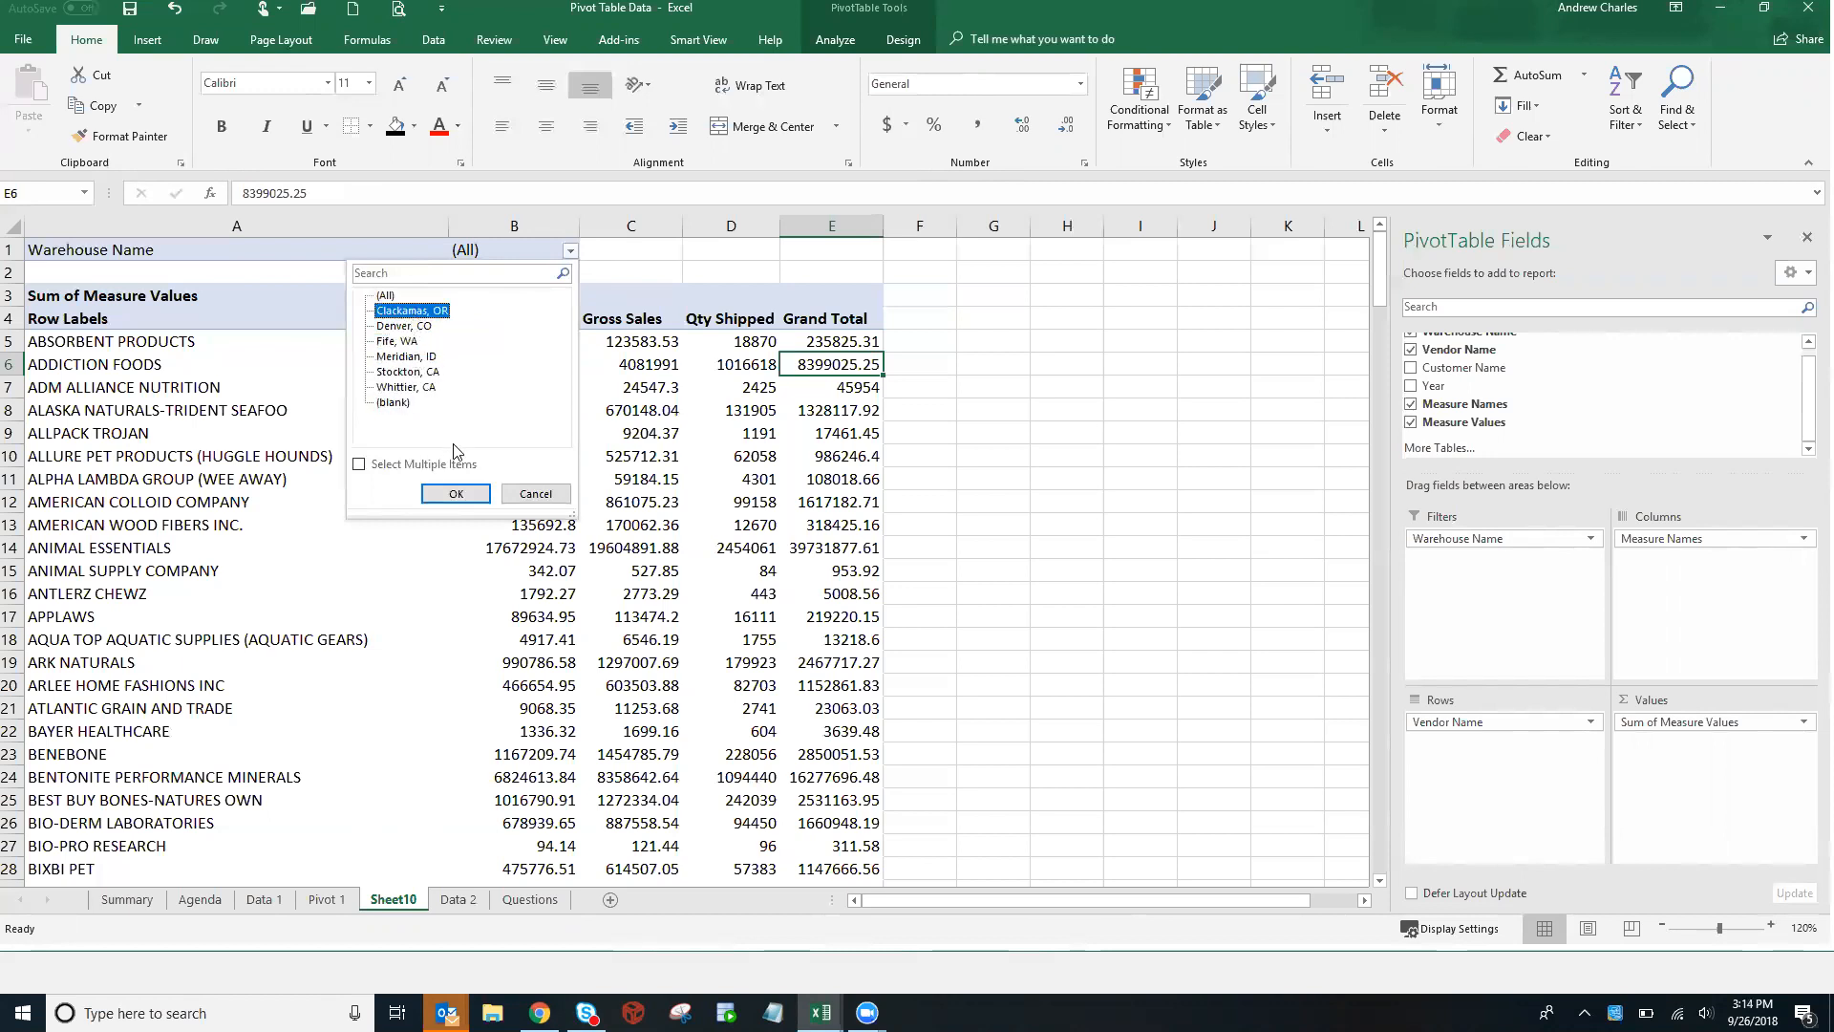
click(456, 493)
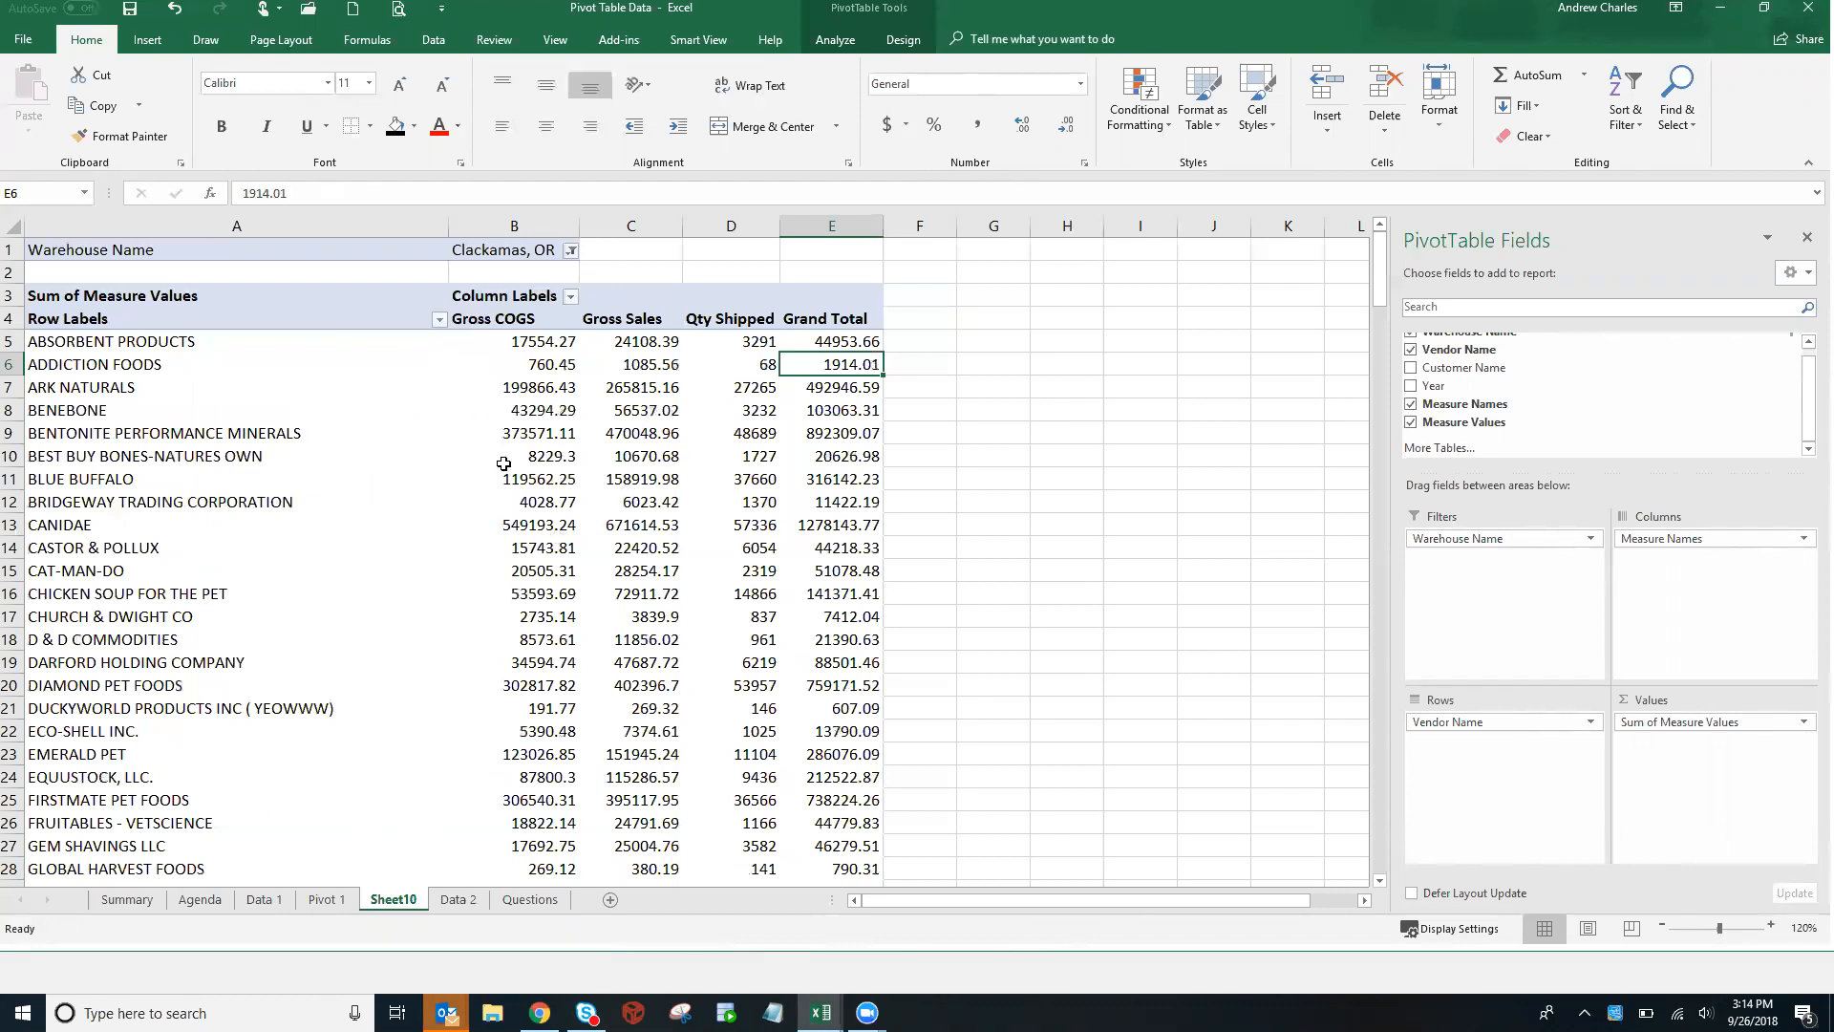
Allow multiple items in the Warehouse Name filter and include Denver, CO and Meridian, ID alongside Clackamas, OR
click(569, 252)
click(361, 464)
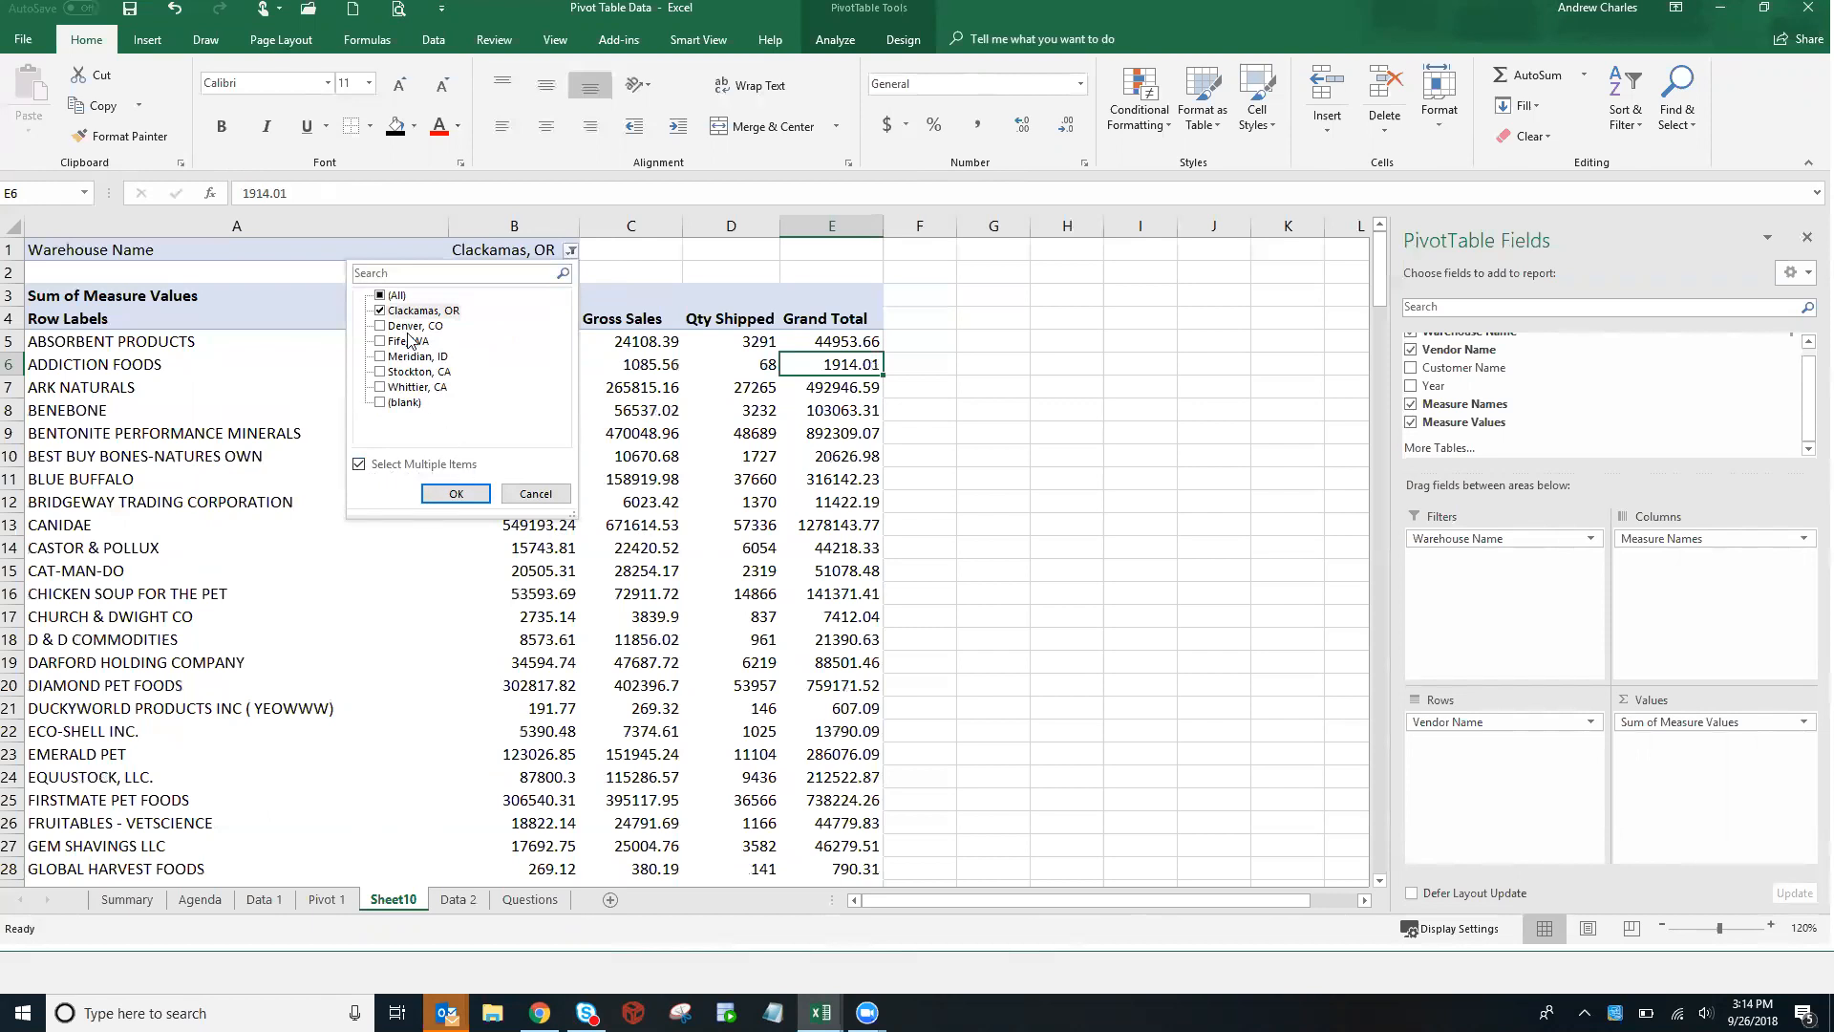
click(380, 326)
click(381, 356)
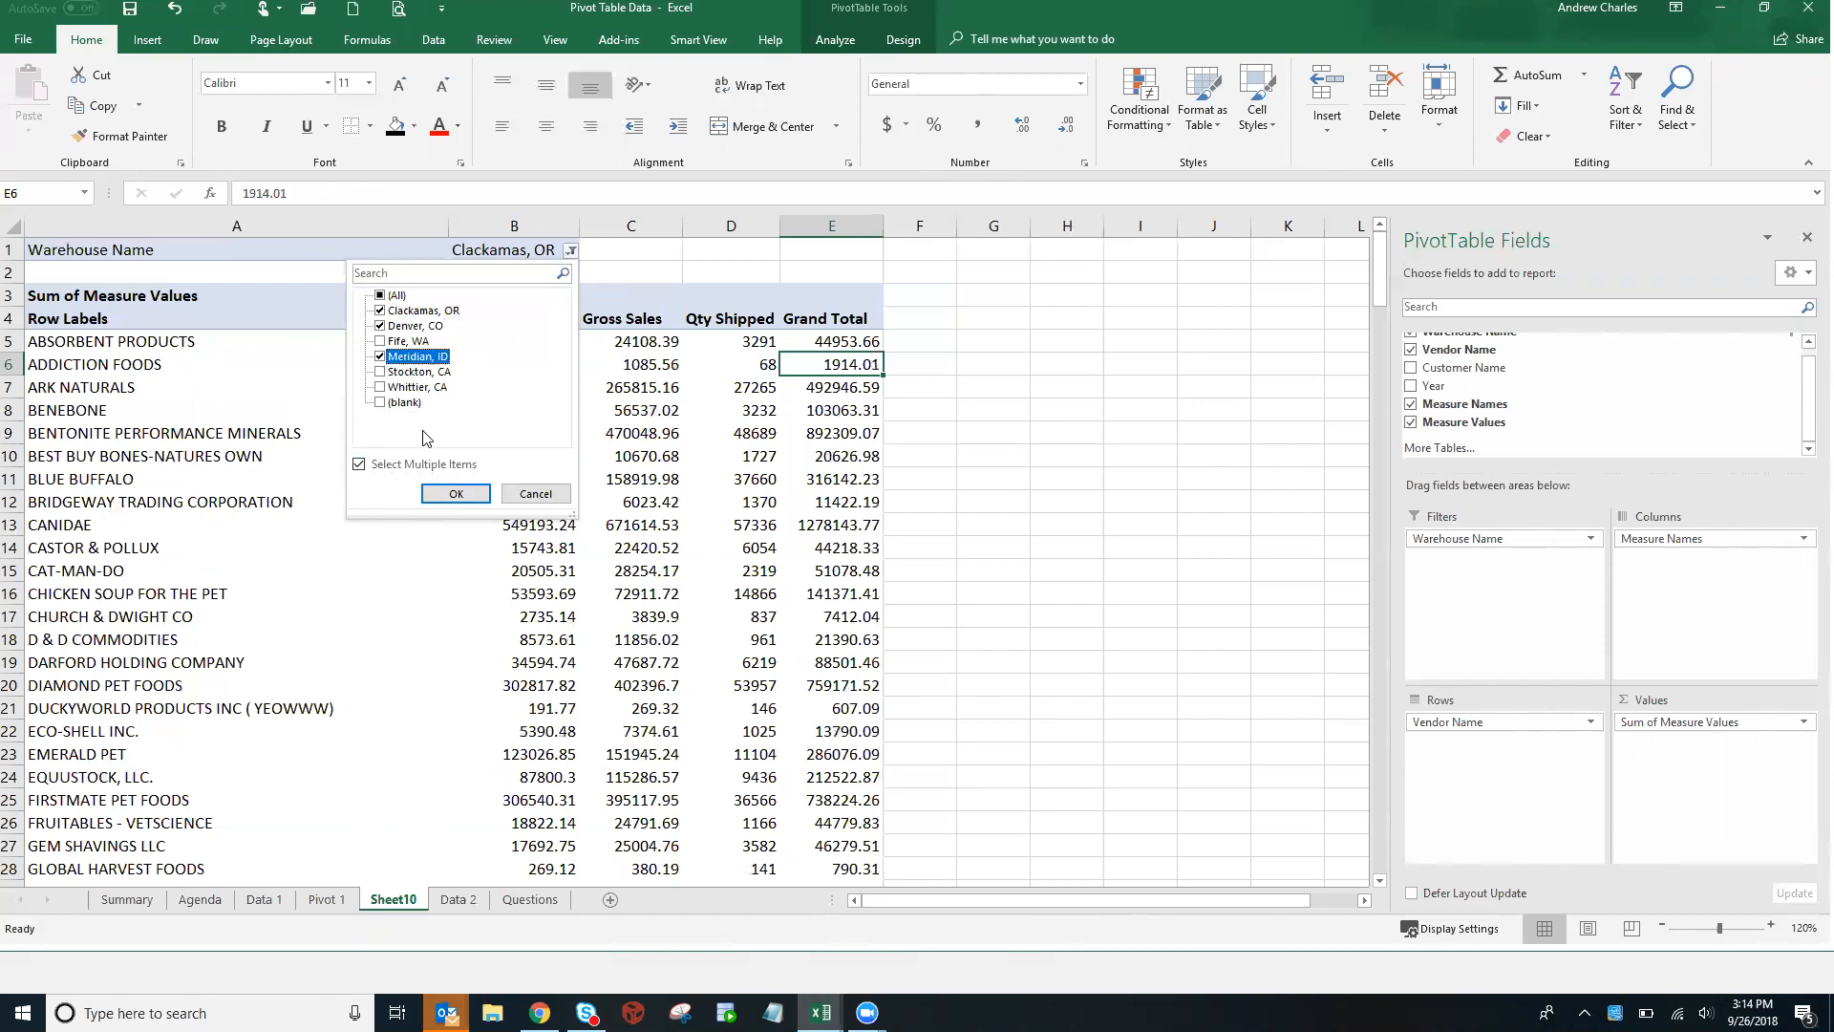
click(454, 494)
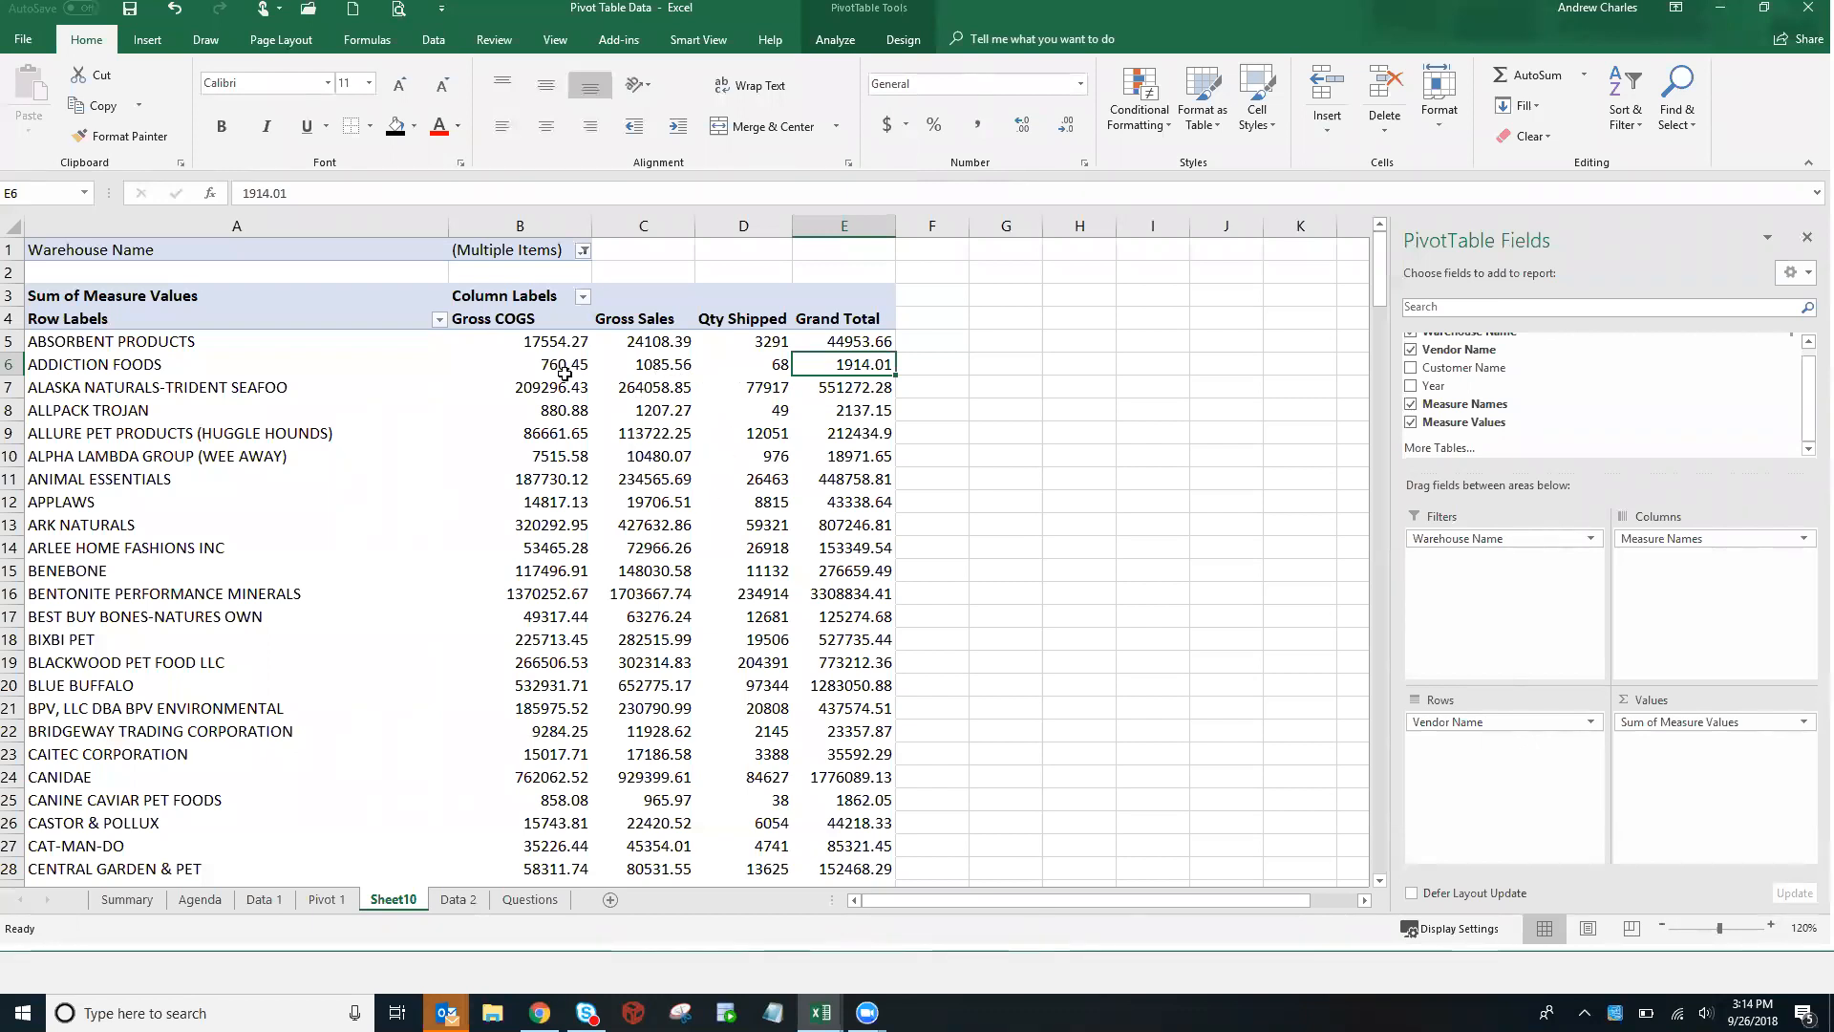
Review the summary calculations in the Measure Values field settings and summarize the field by Count Numbers
mouse_move(565, 374)
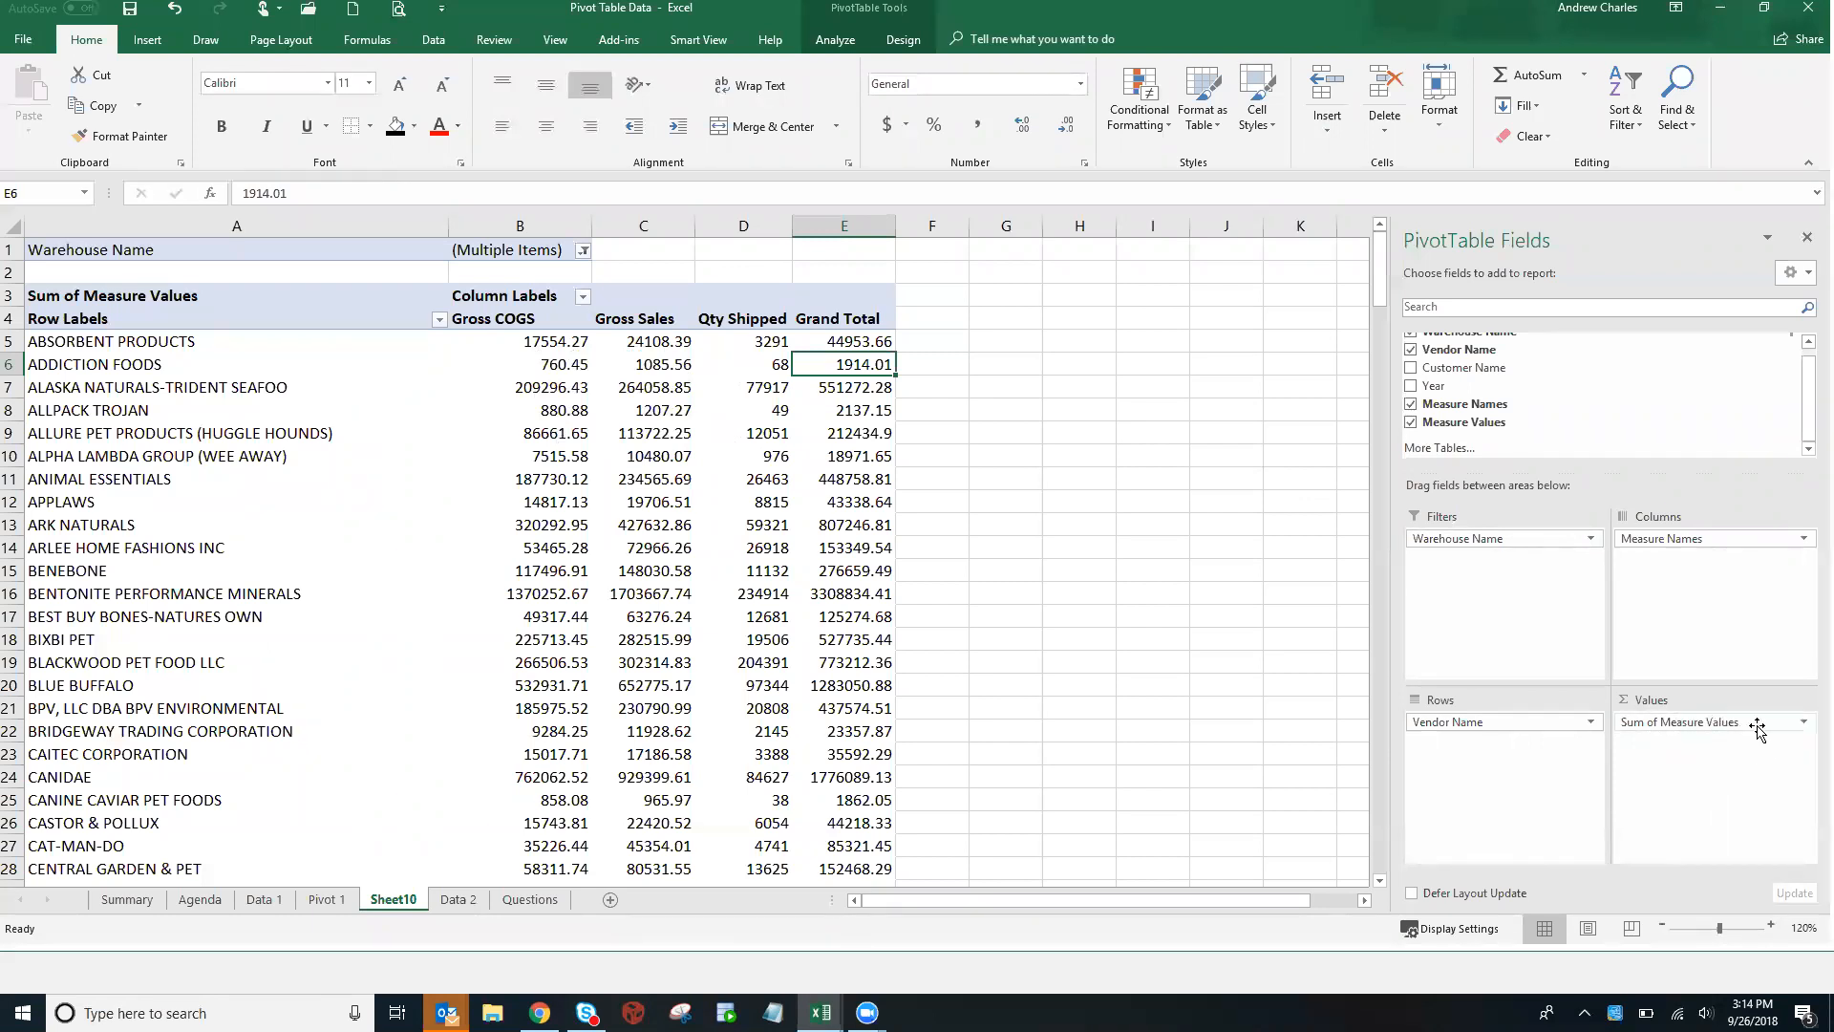
click(1805, 723)
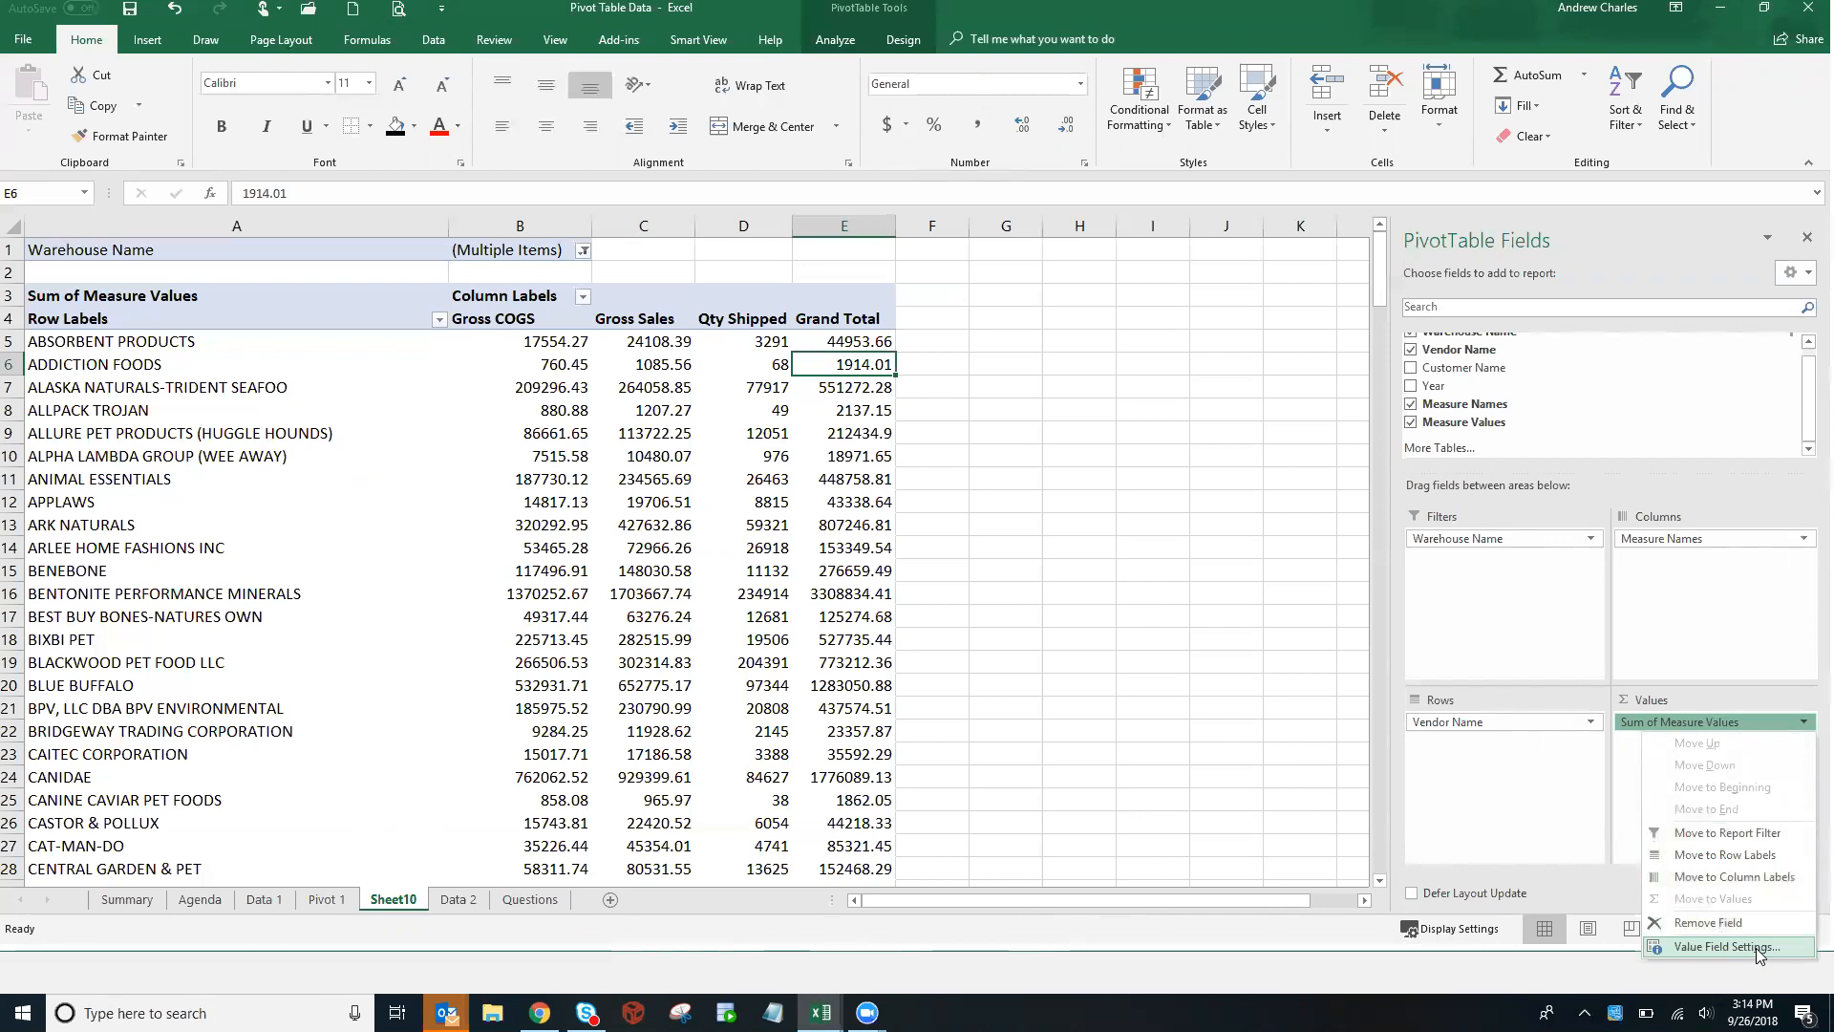
click(1725, 946)
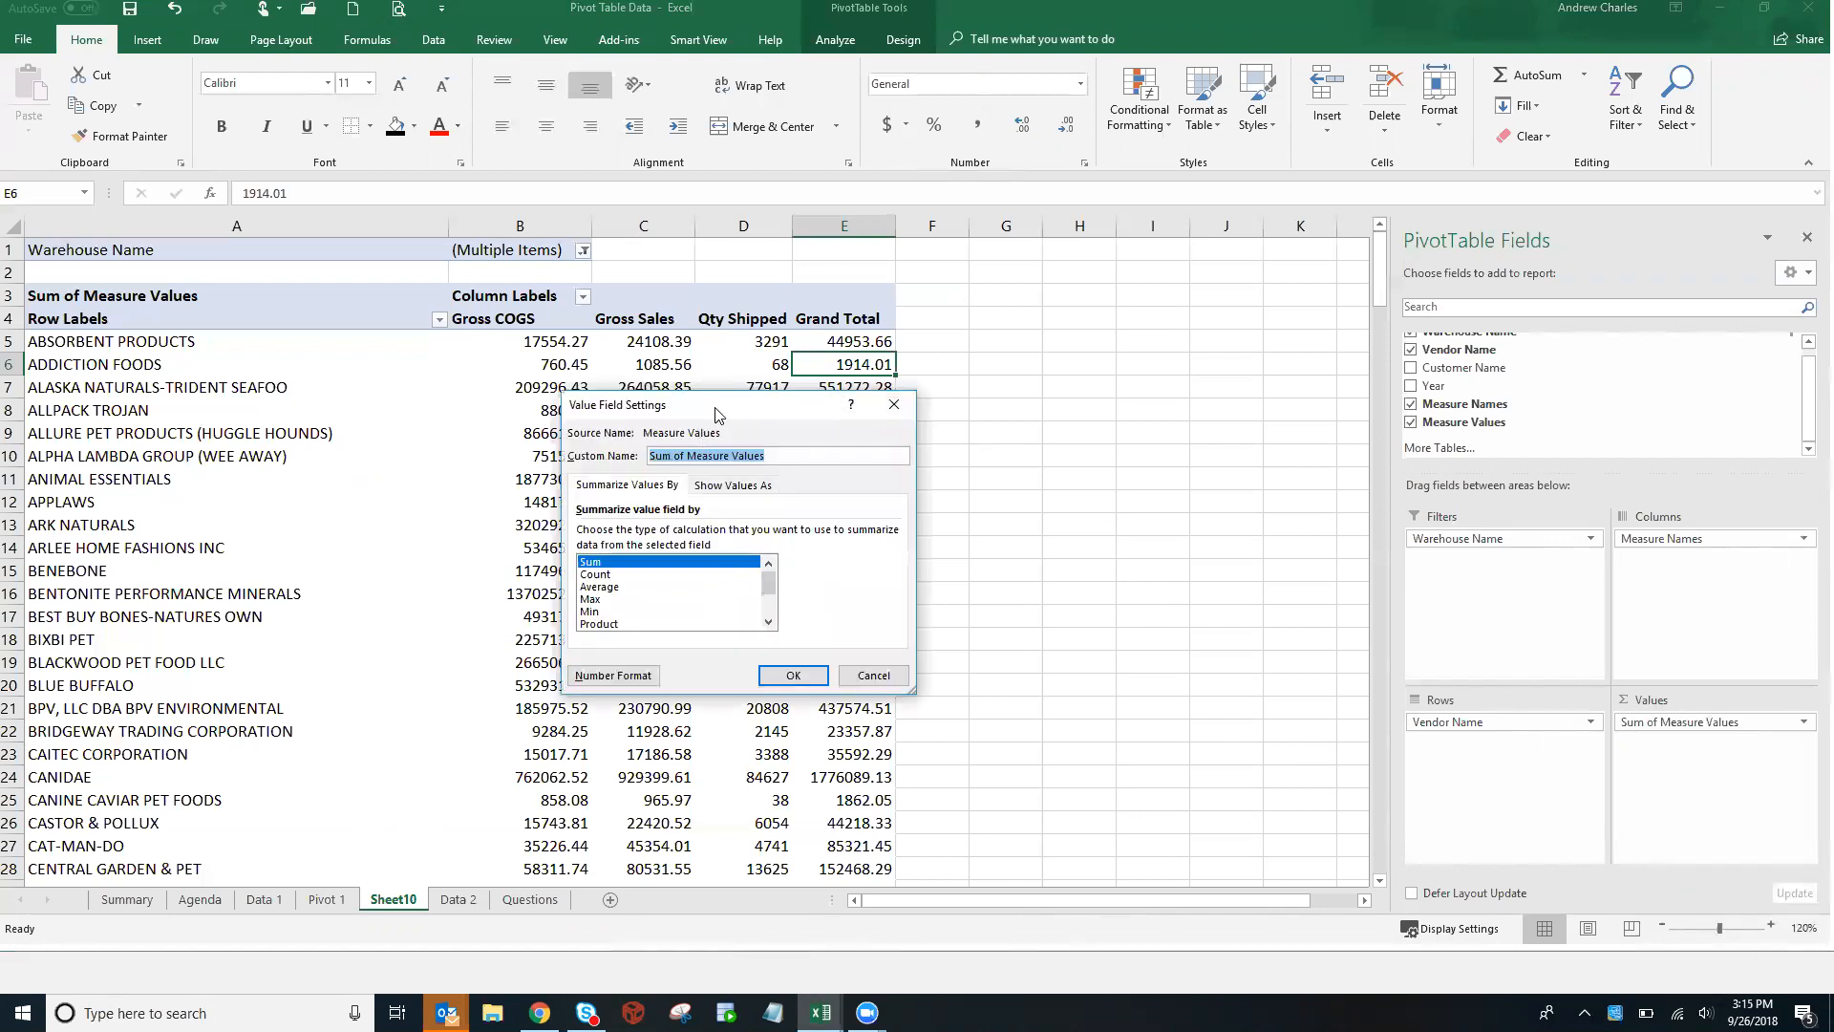
drag(719, 414, 658, 386)
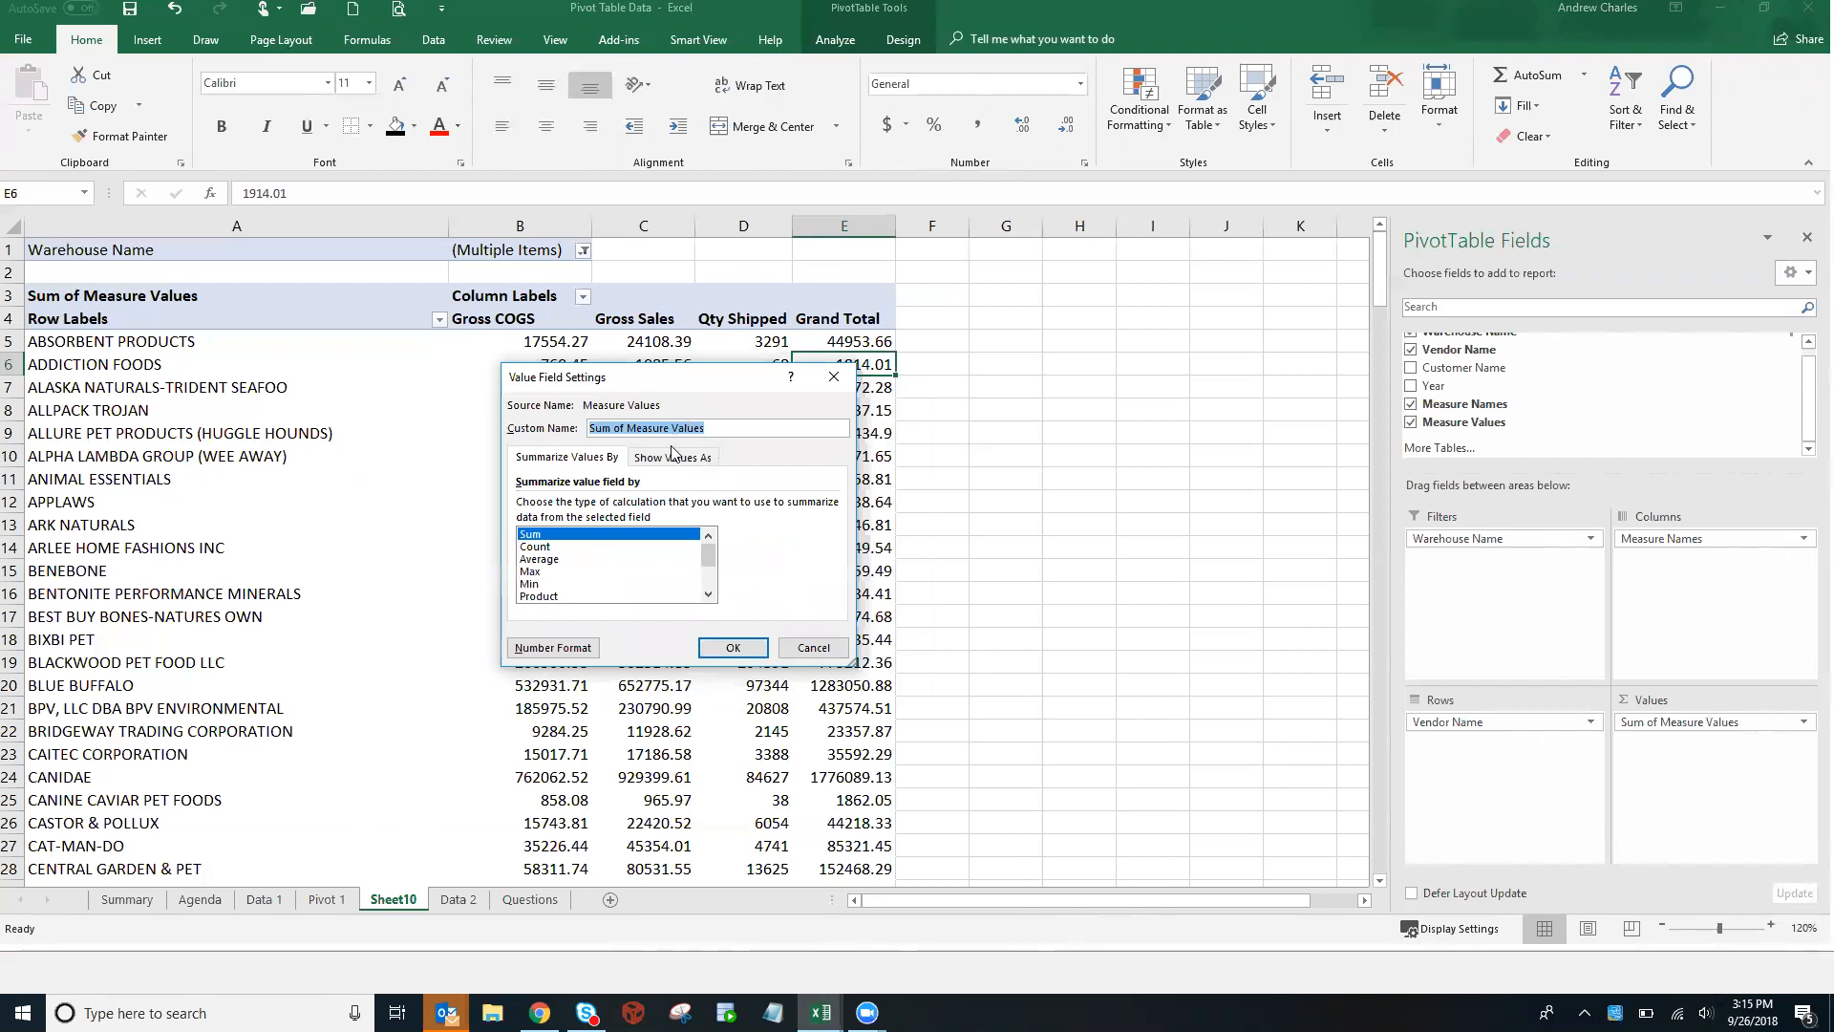
click(635, 427)
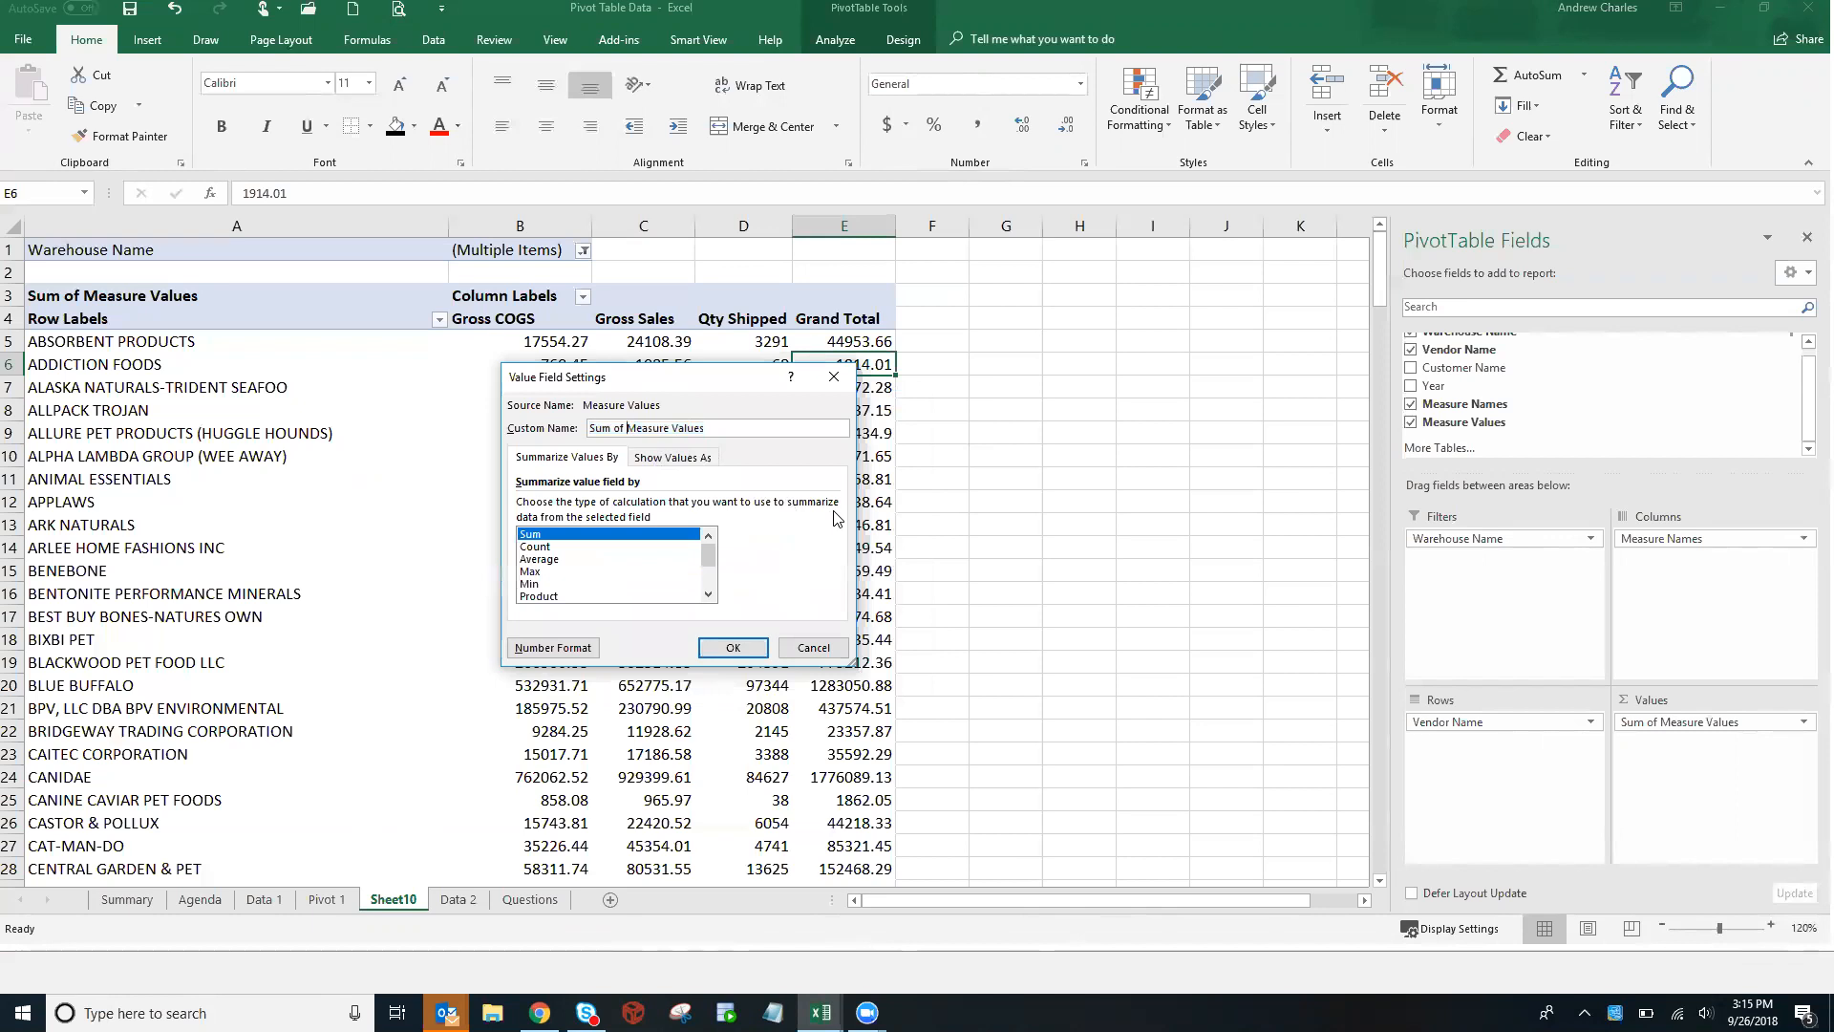
click(561, 548)
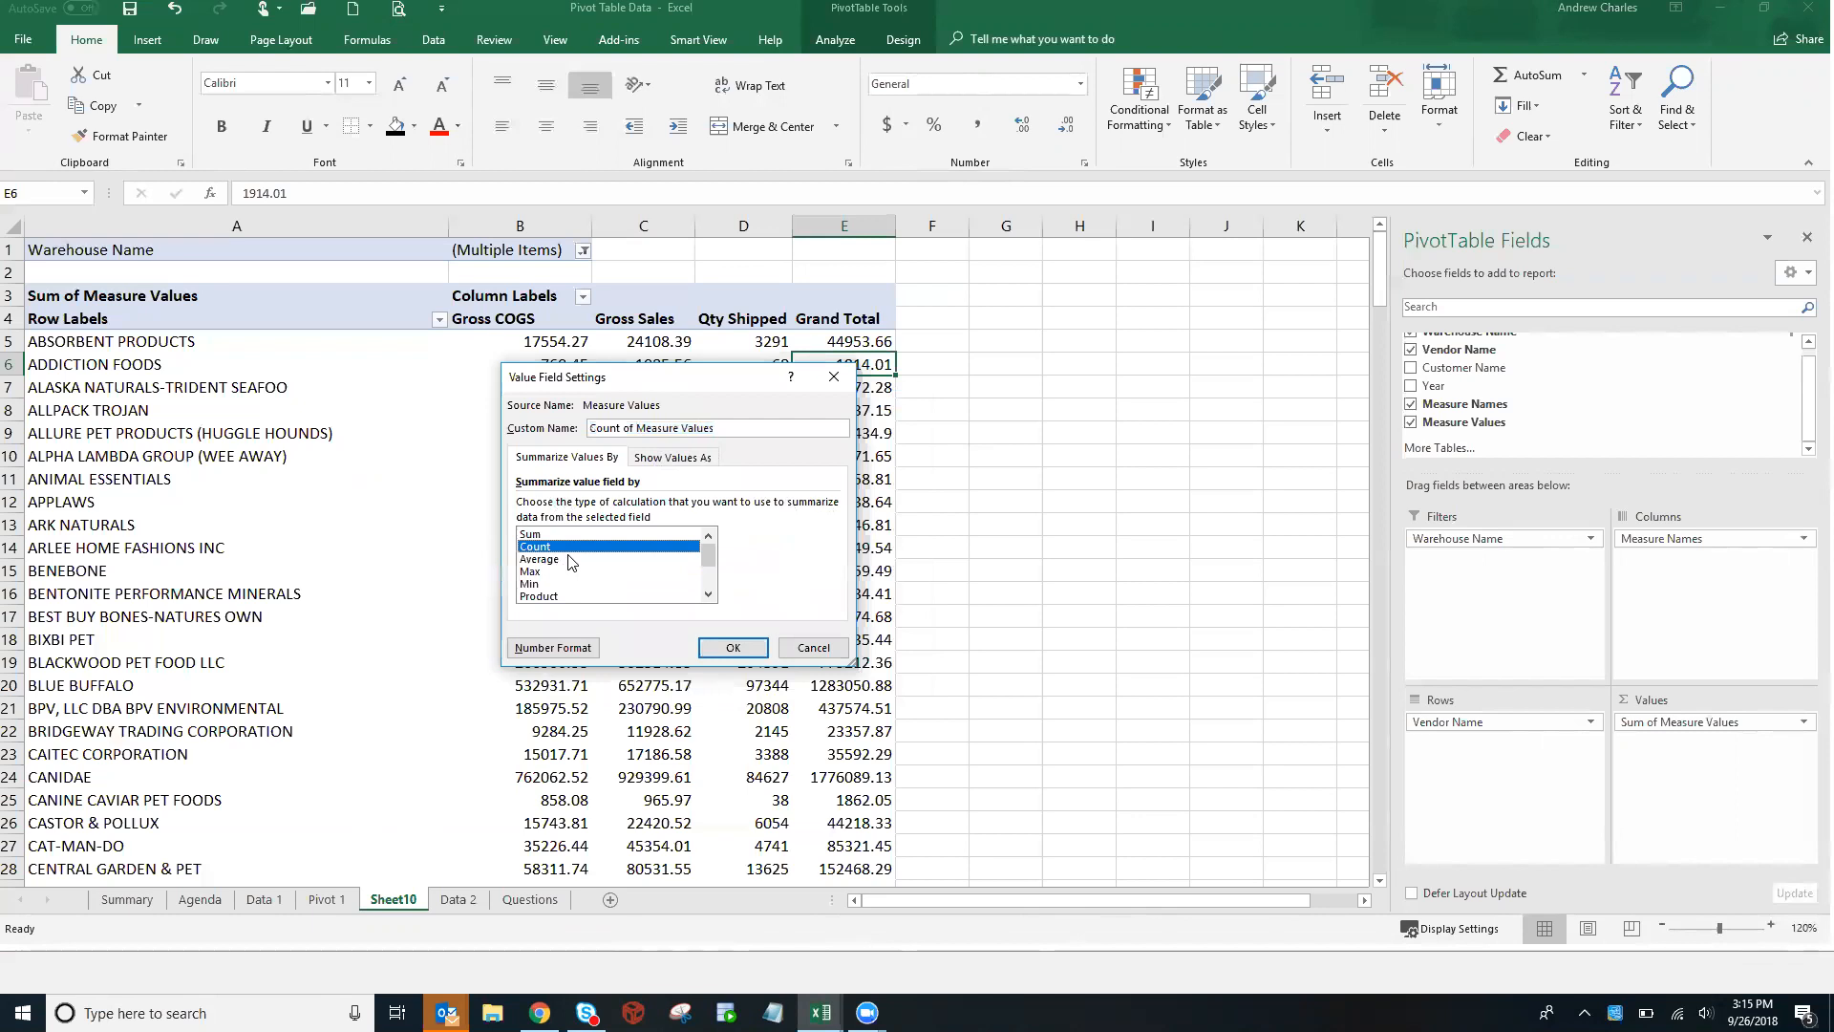
click(559, 558)
click(542, 571)
click(539, 585)
click(707, 594)
double_click(698, 595)
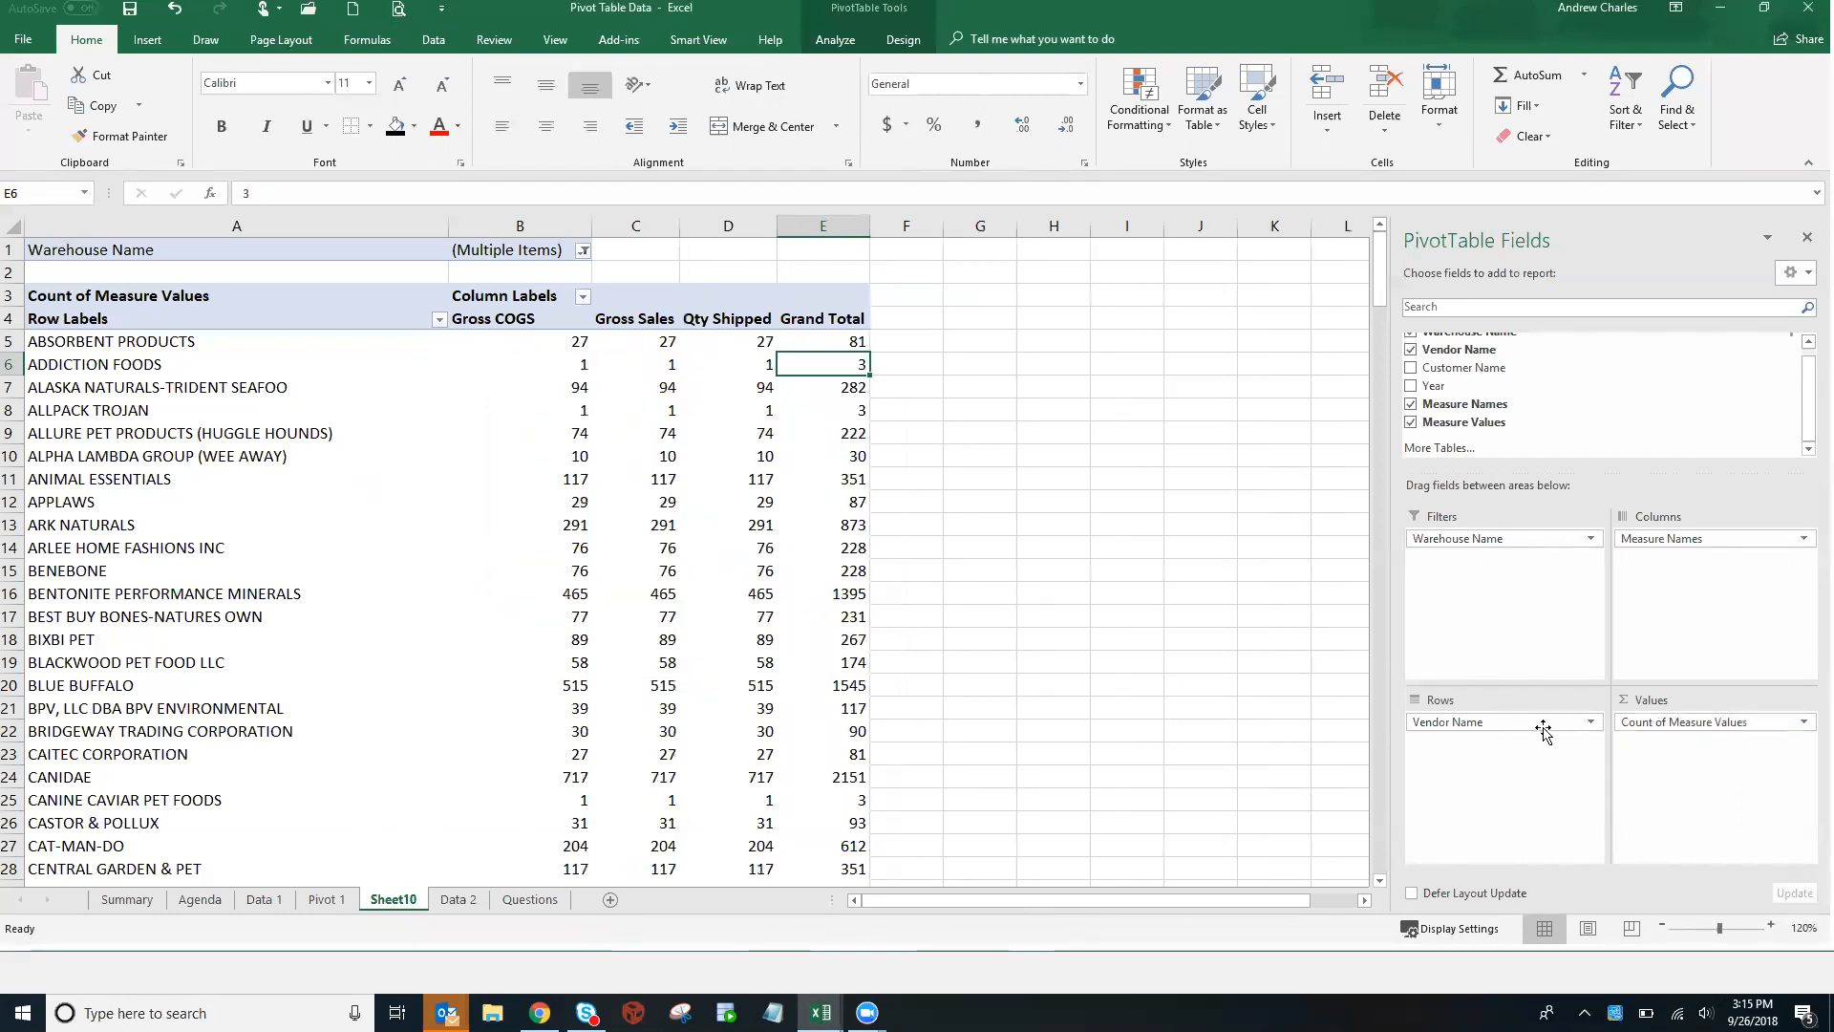
Set the Measure Values field to be summarized by Sum
click(1804, 722)
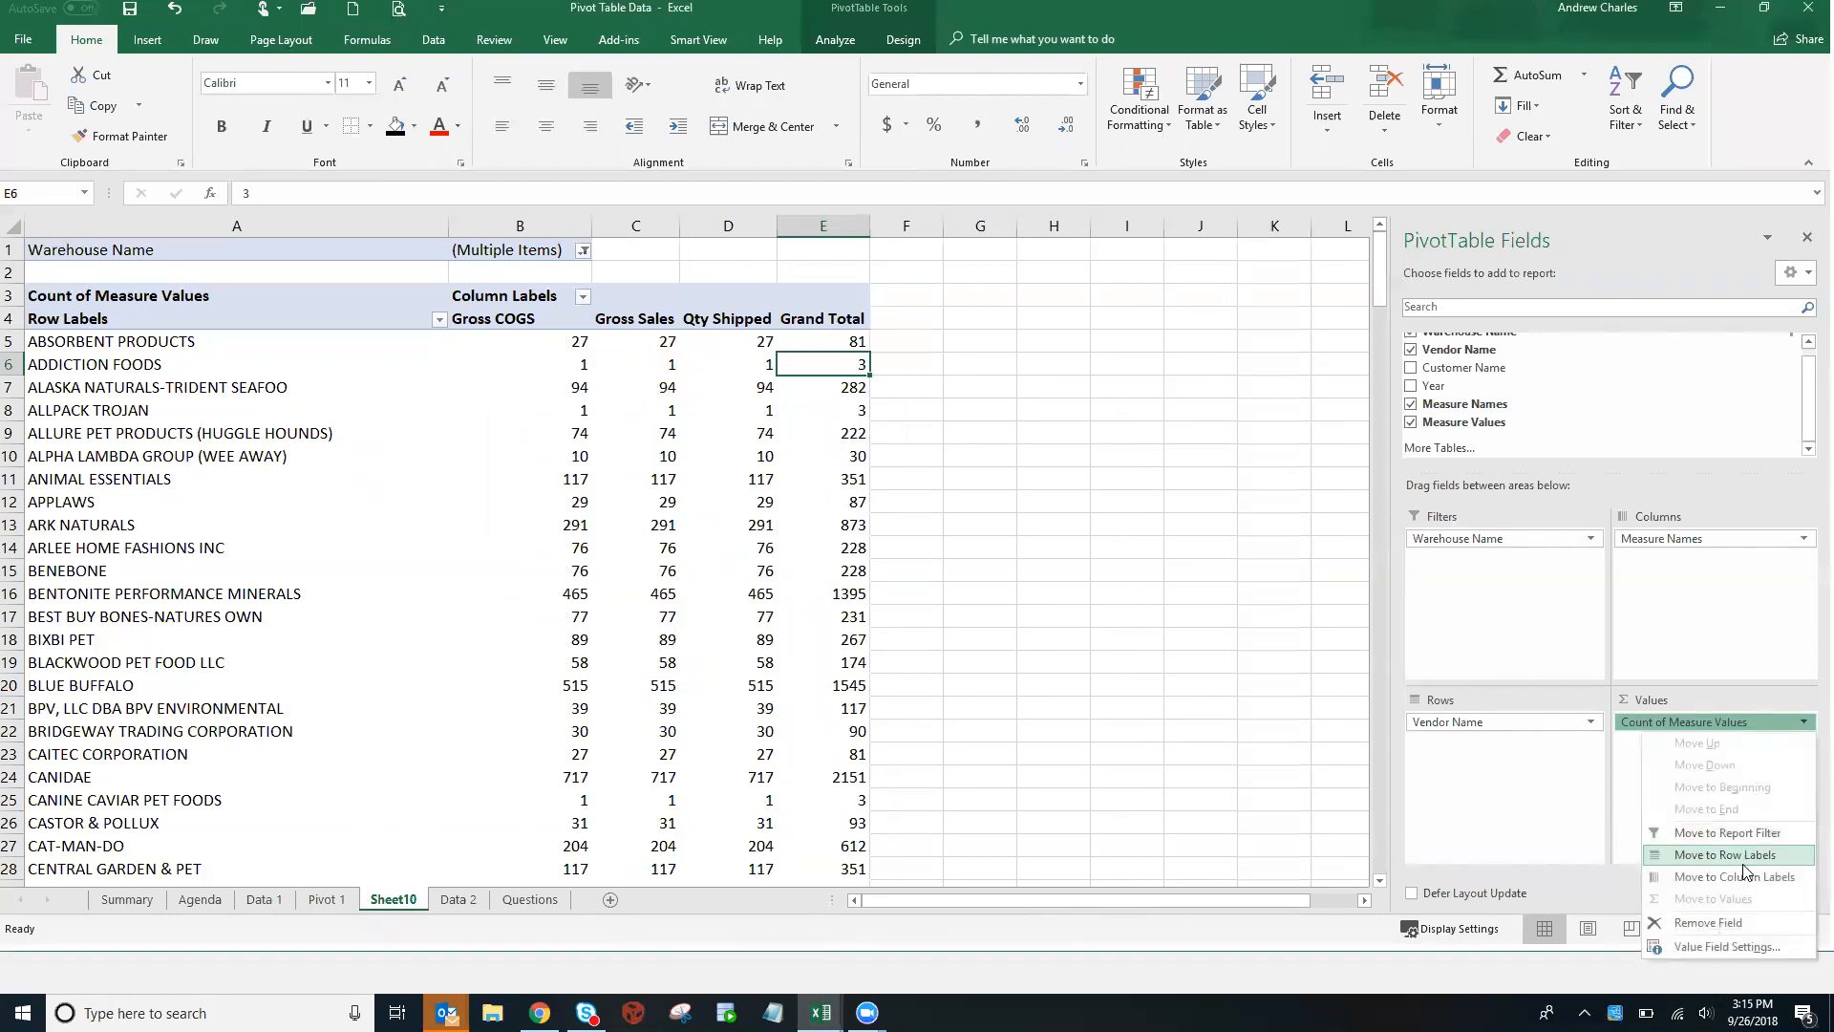
click(1715, 946)
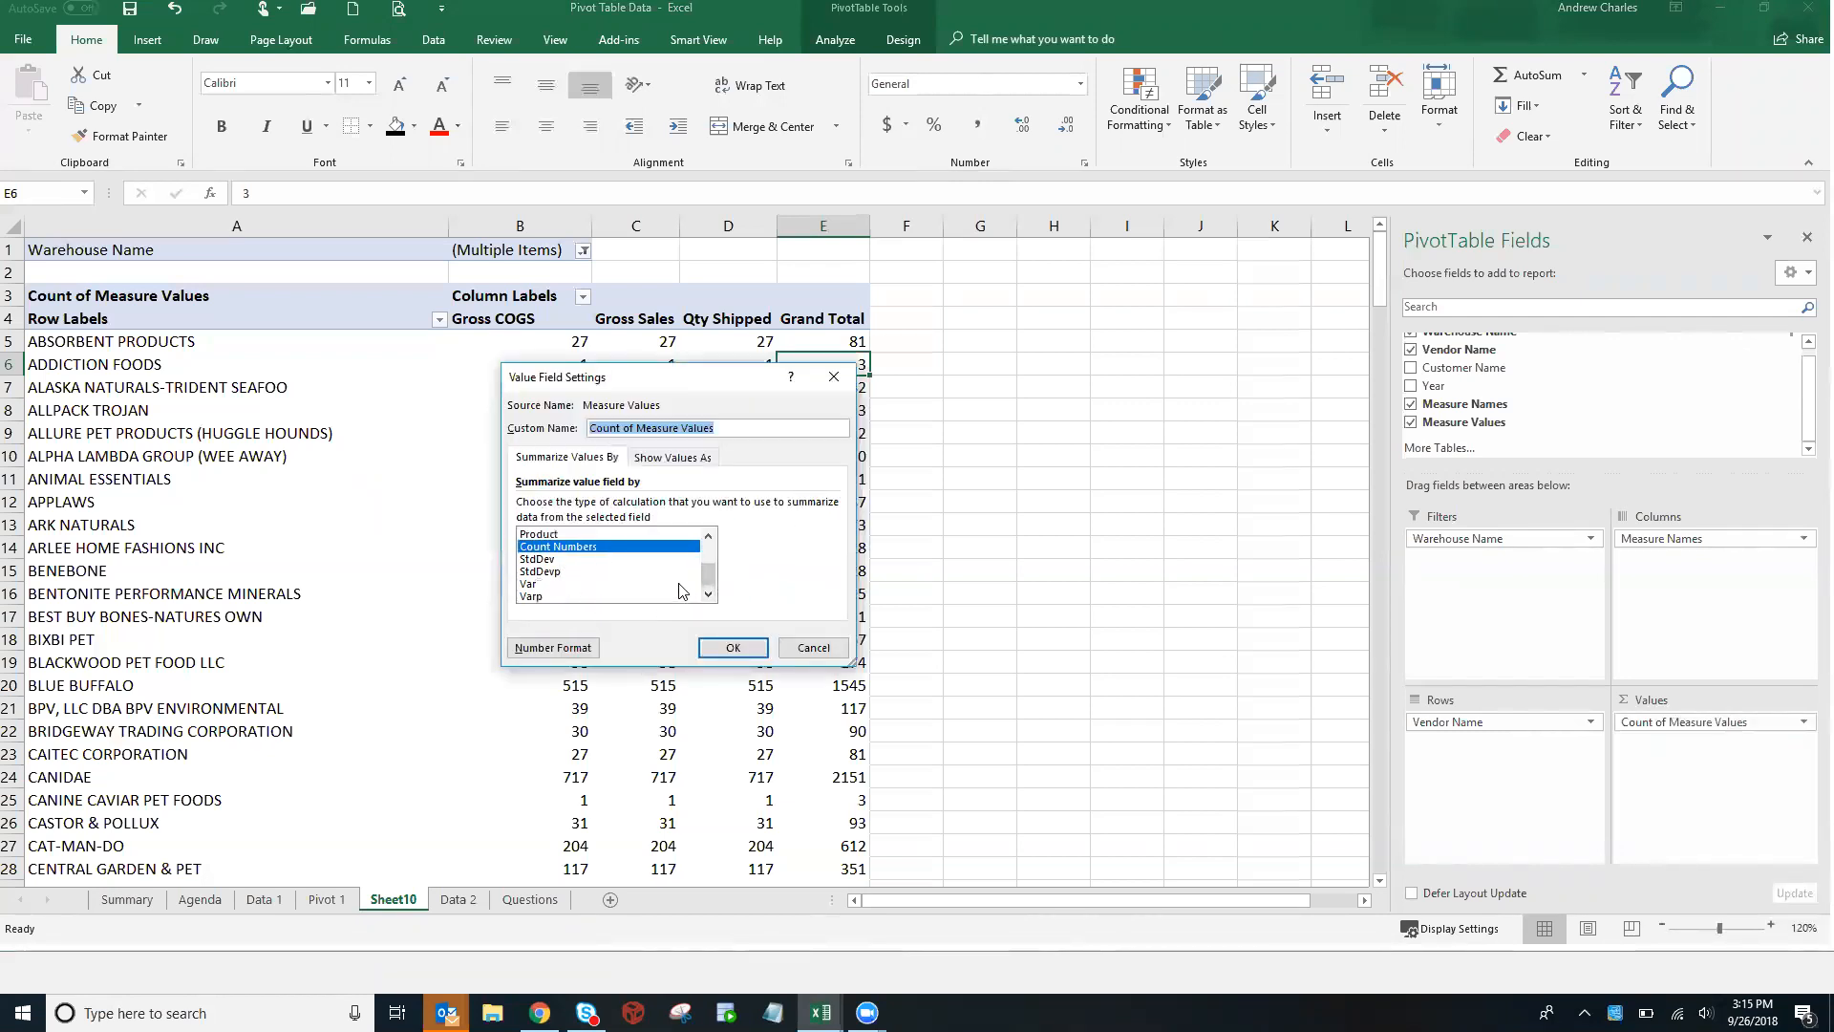
drag(698, 580, 707, 555)
click(544, 535)
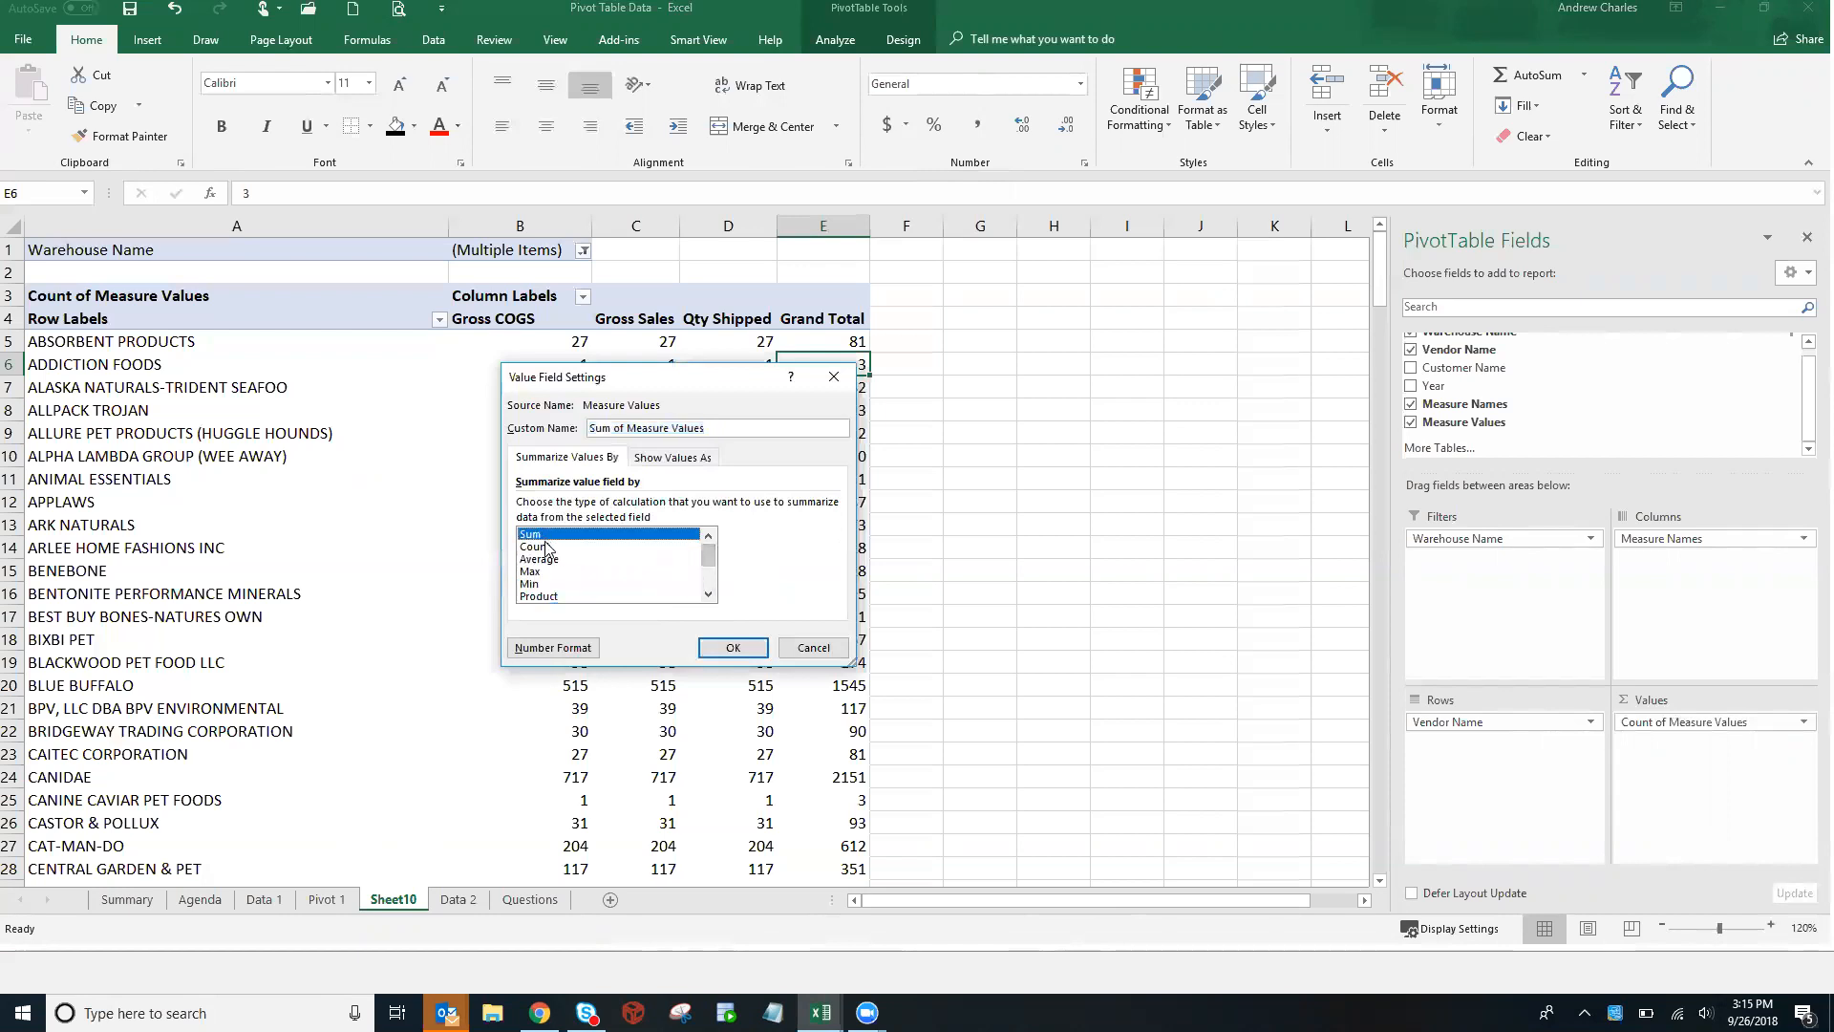
click(726, 644)
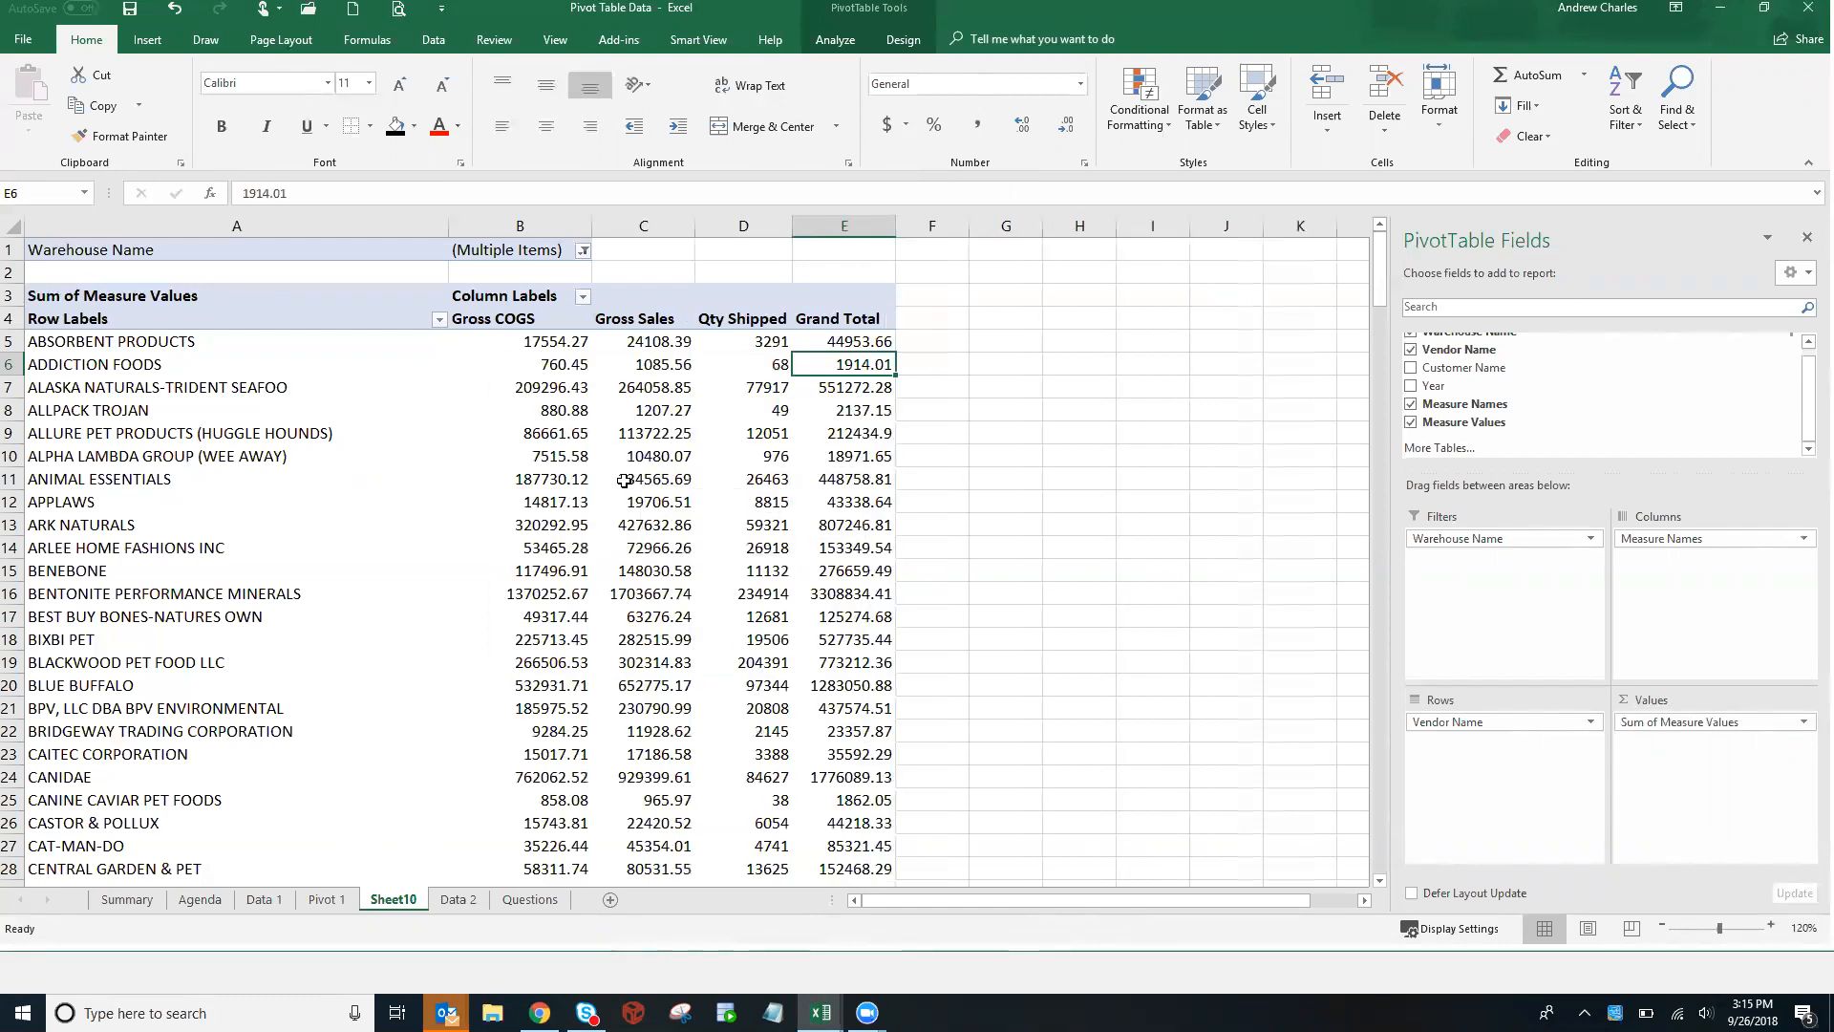
Examine the Absorbent Products vendor, its Gross COGS value and the warehouses included in the Warehouse Name filter
click(574, 342)
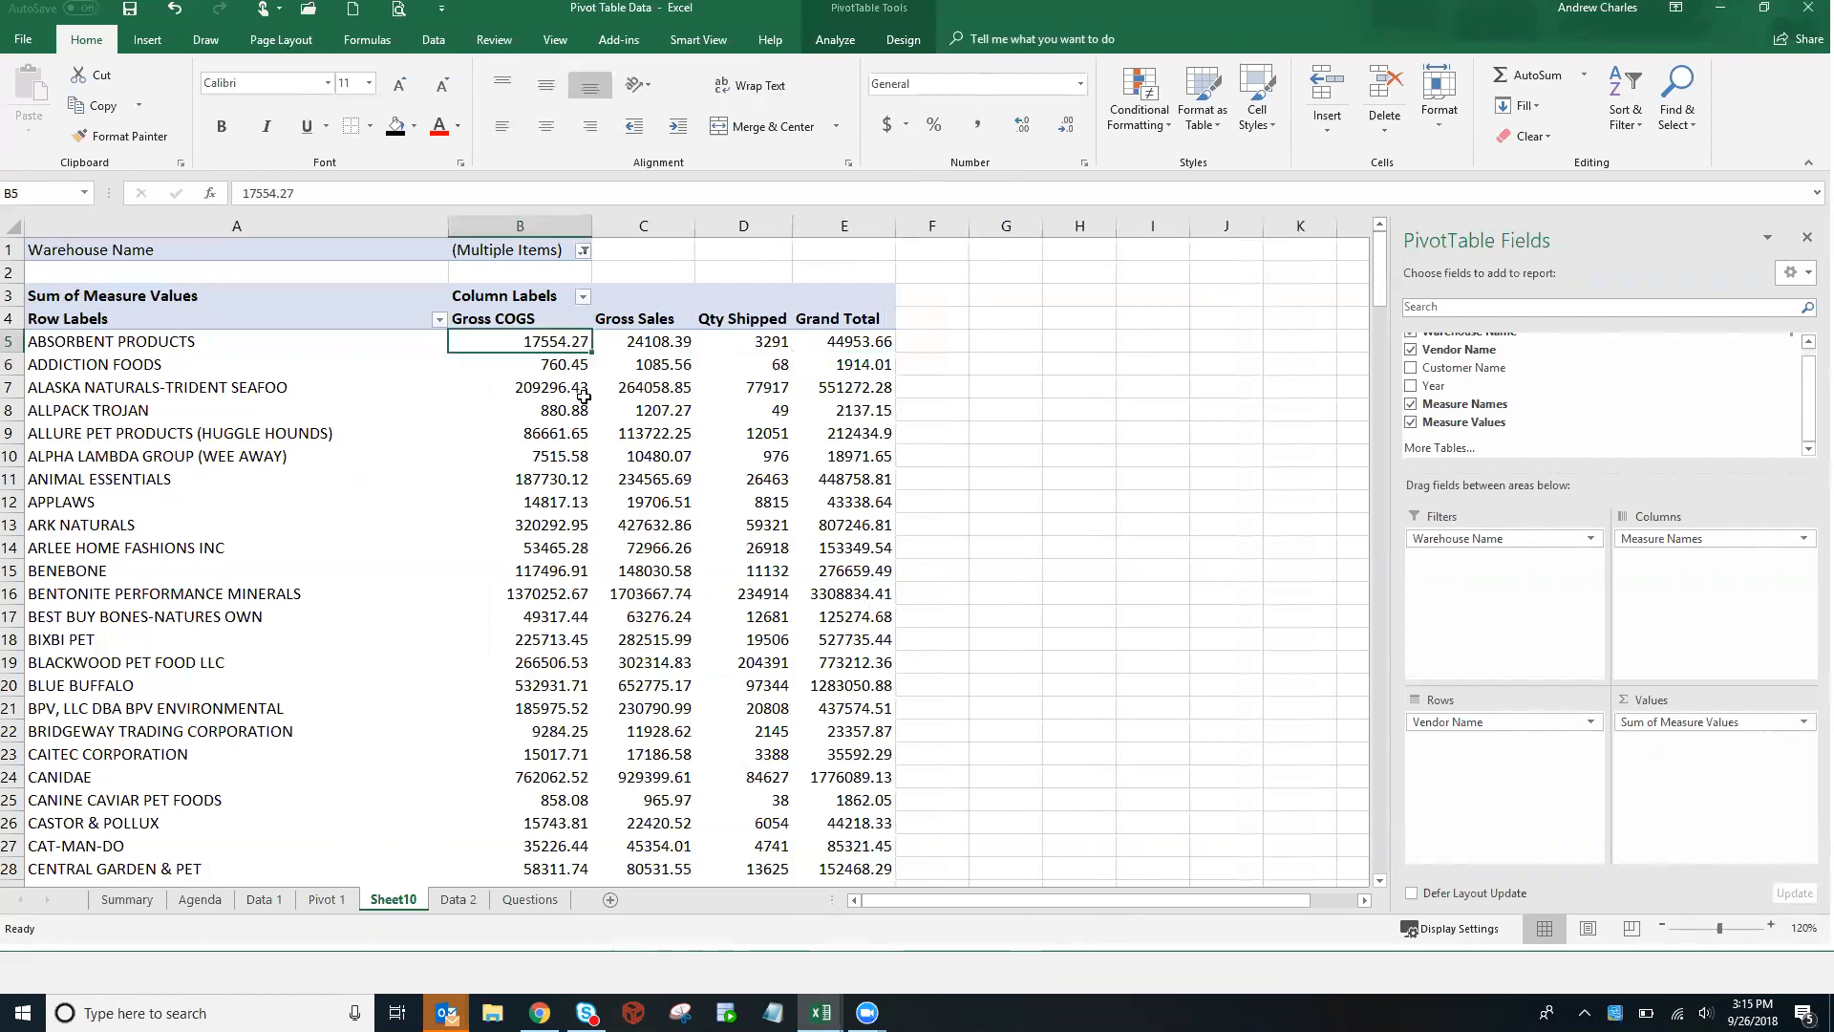
click(133, 345)
click(583, 251)
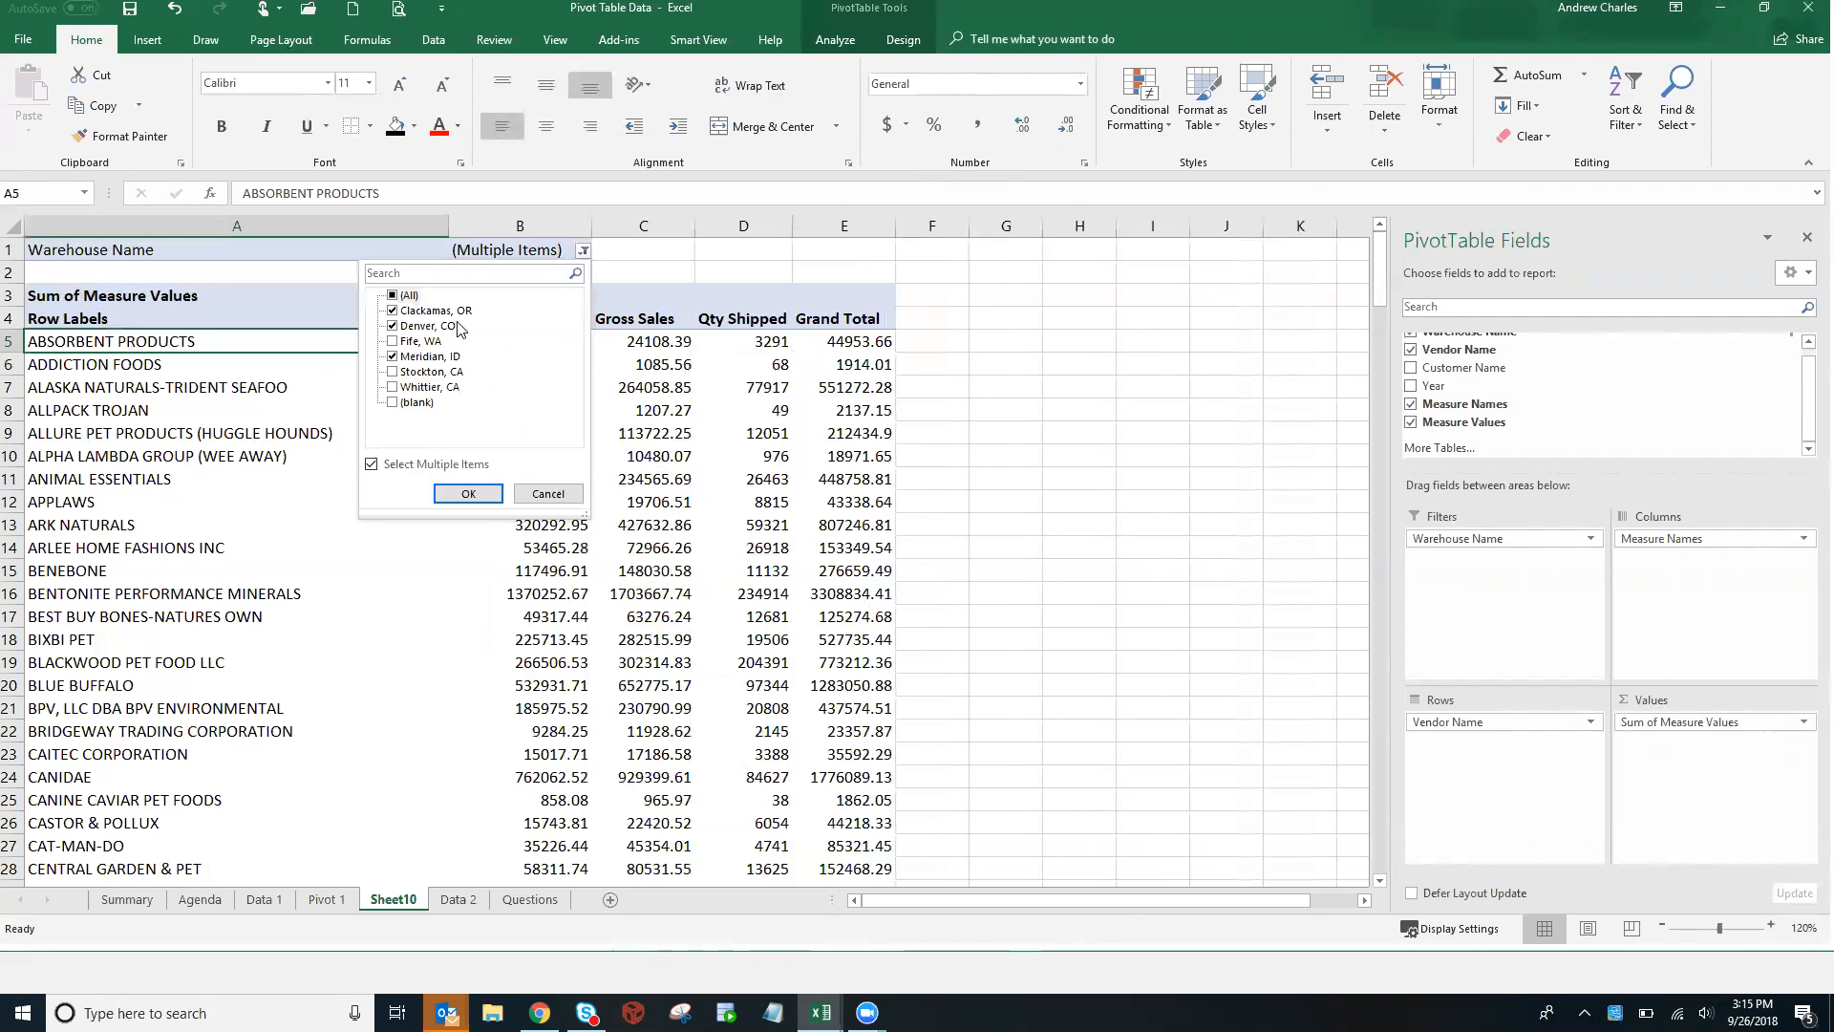
click(468, 493)
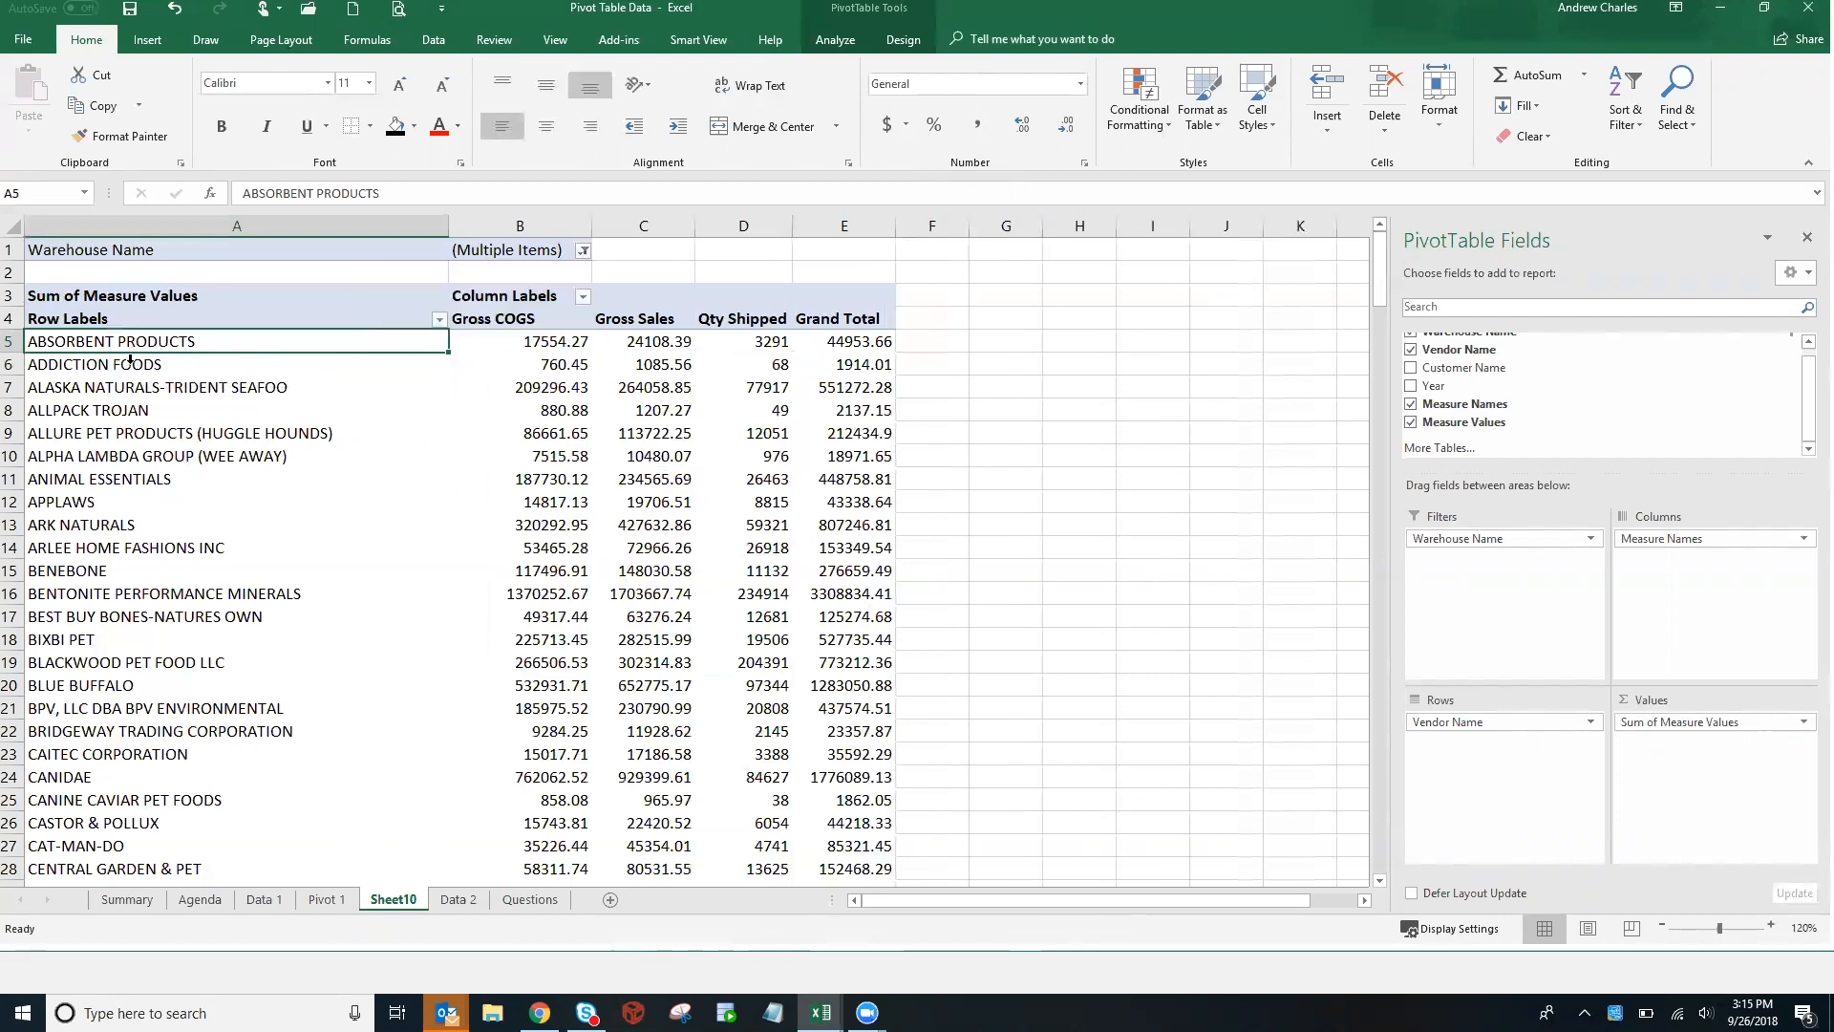
click(538, 344)
mouse_move(538, 379)
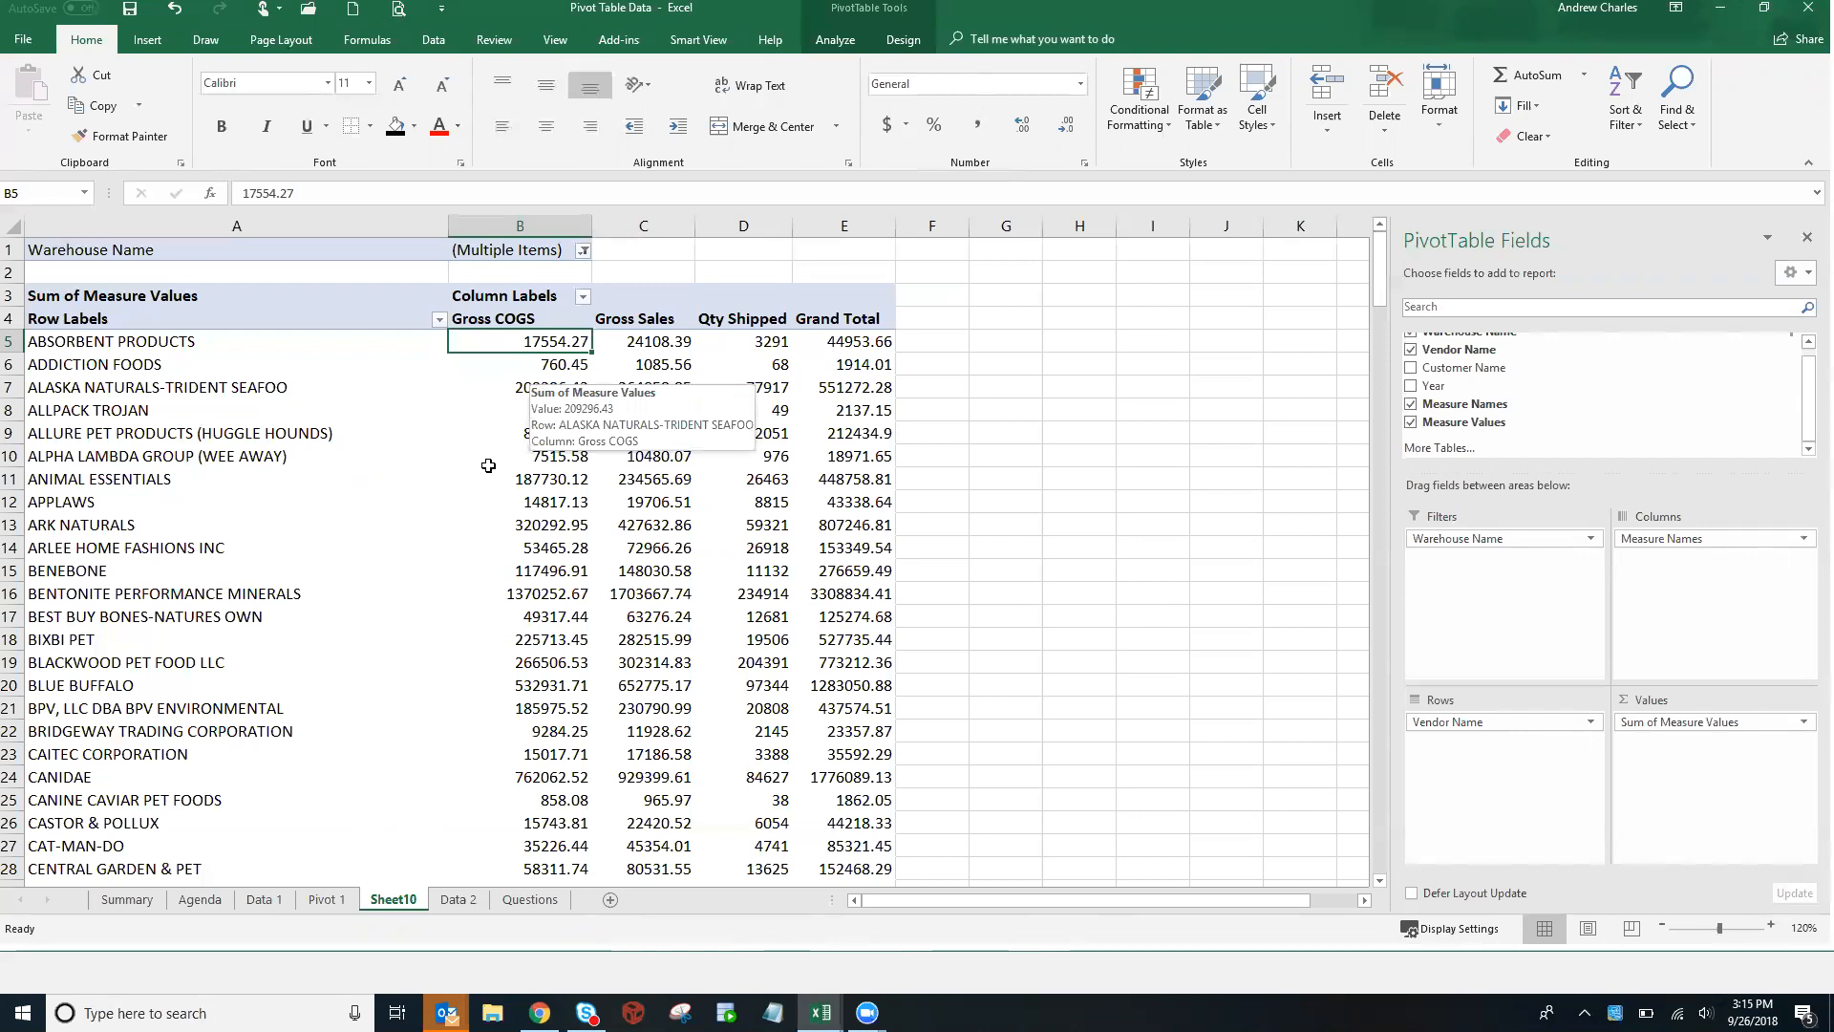
Limit the Warehouse Name filter of the PivotTable on Sheet10 to Clackamas, OR only
click(264, 902)
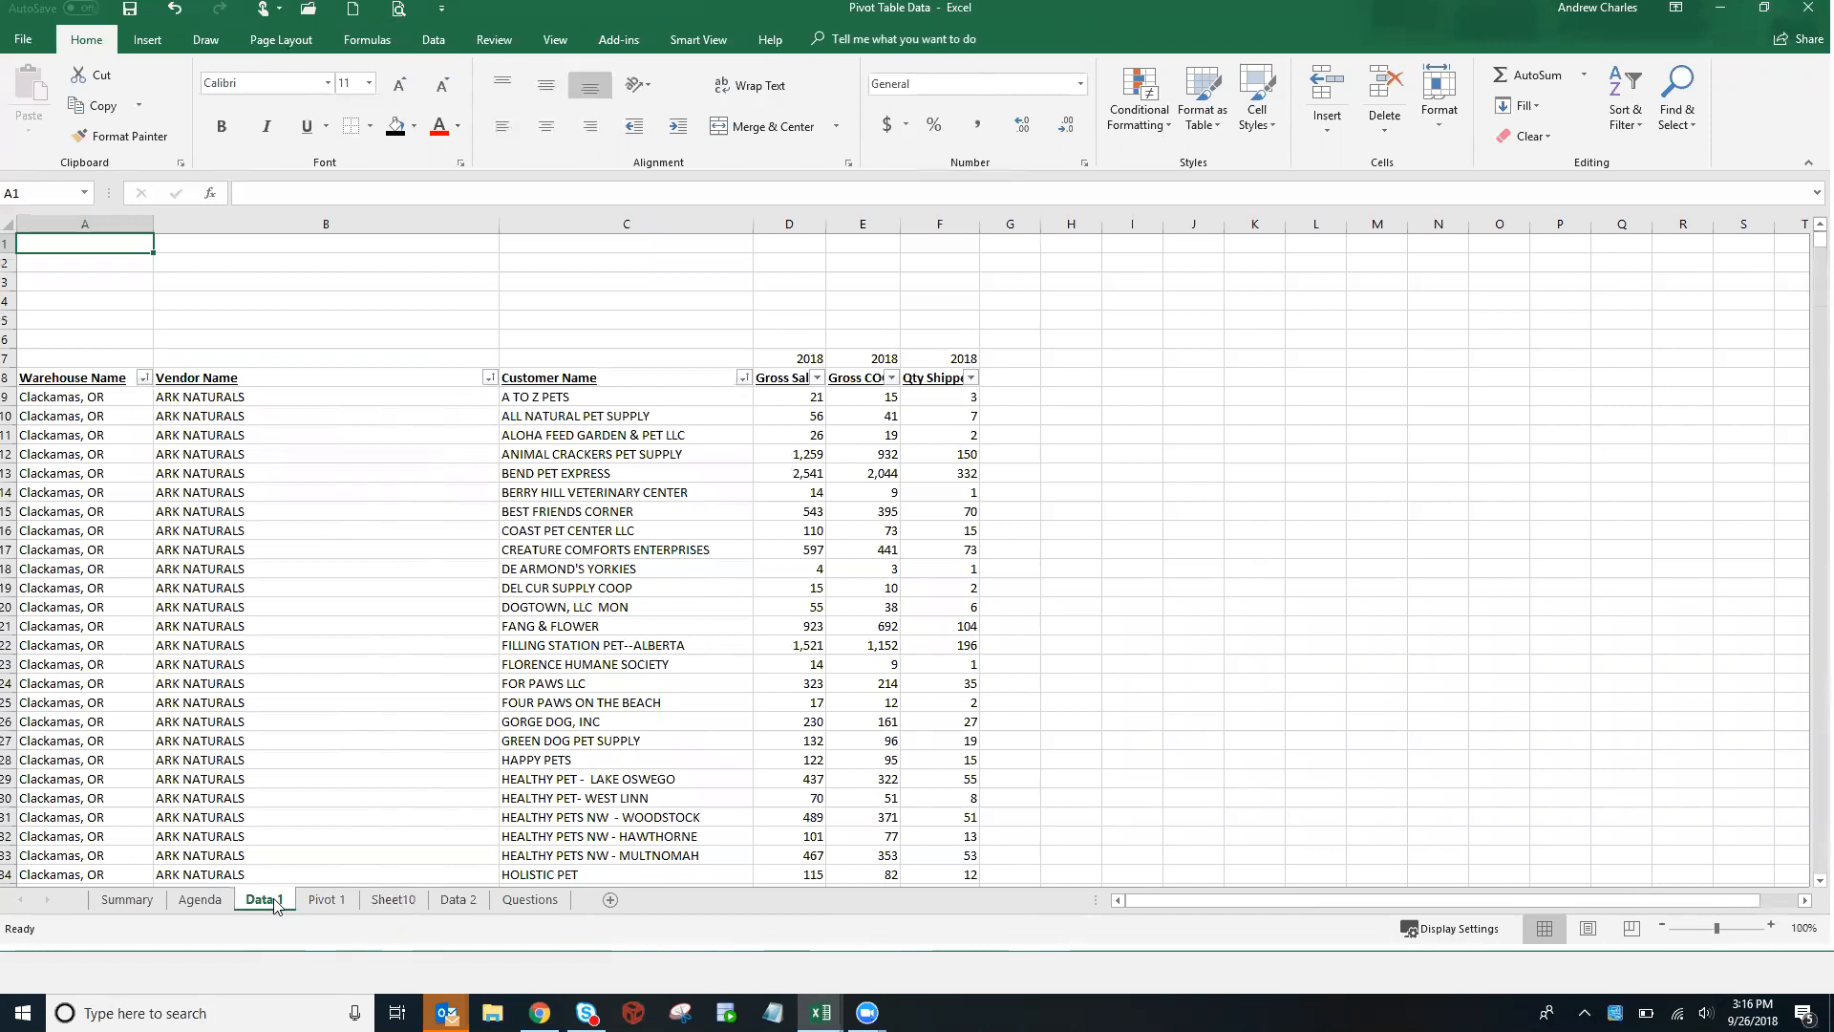
click(327, 902)
click(392, 901)
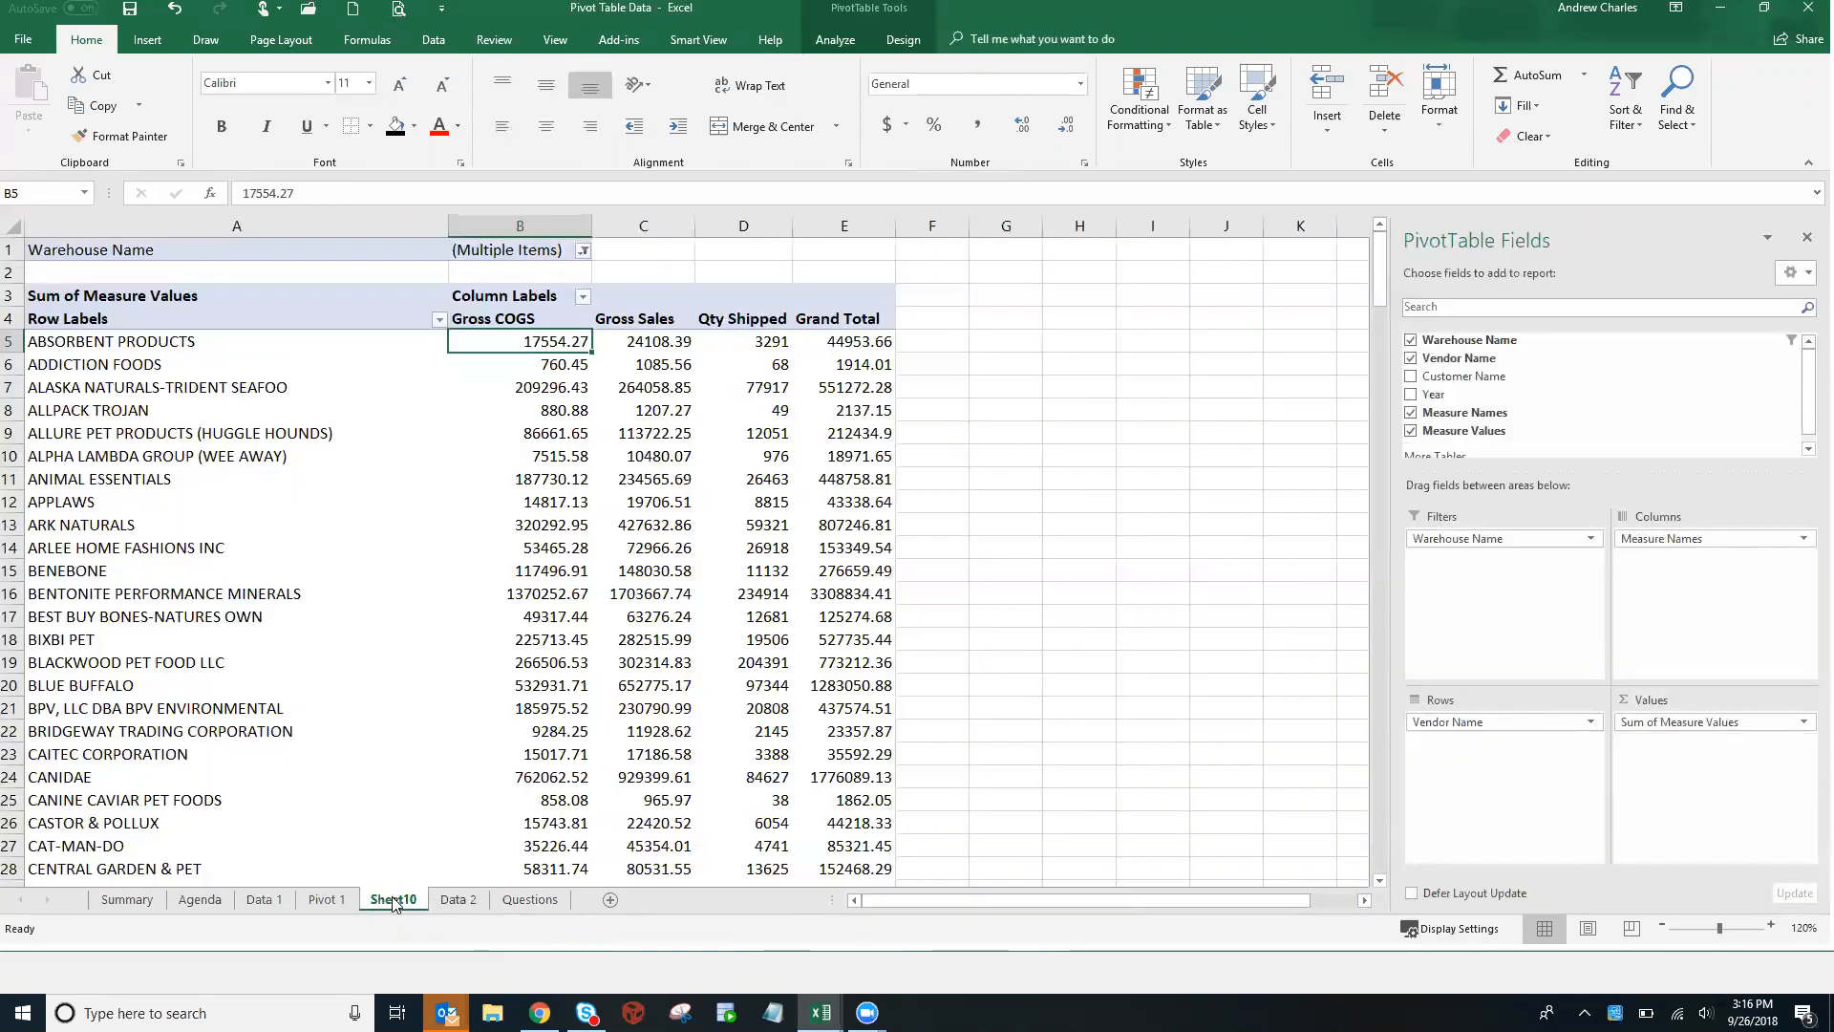
click(583, 250)
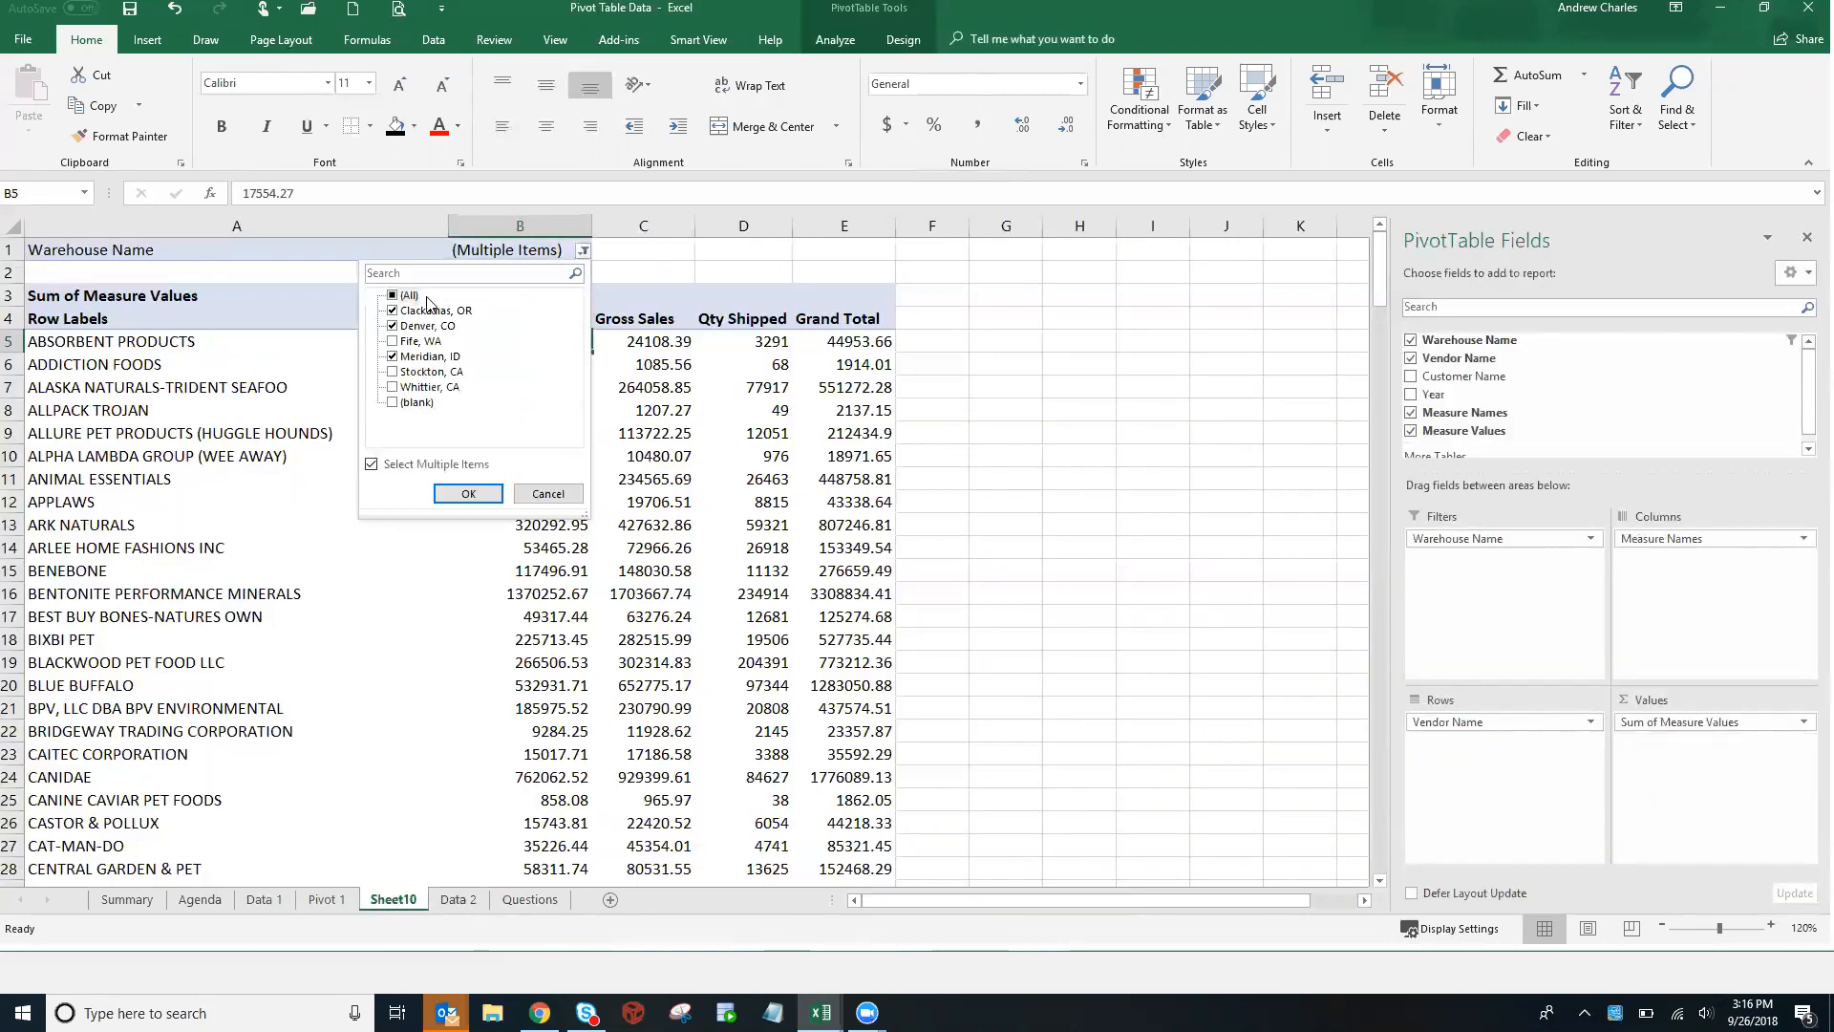
click(392, 297)
click(393, 296)
click(393, 310)
click(468, 493)
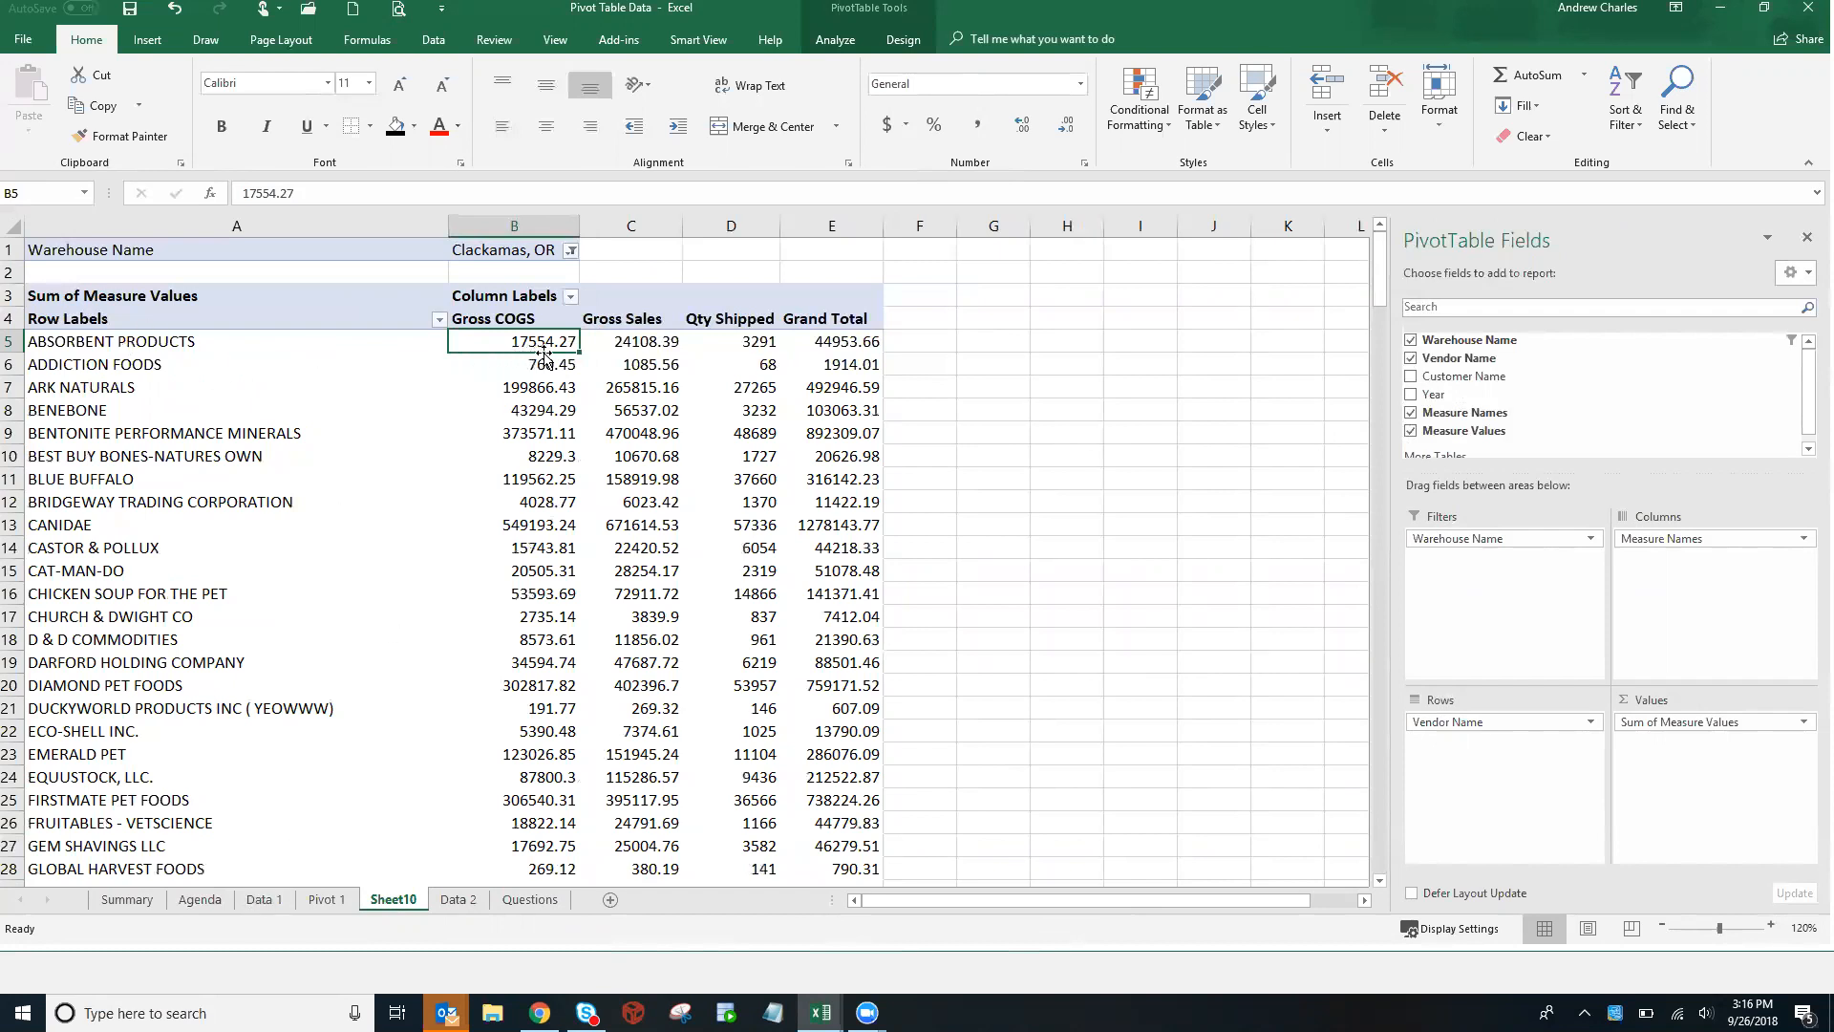
Filter the Warehouse Name column on the Data 1 sheet to Clackamas, OR
click(263, 899)
click(144, 377)
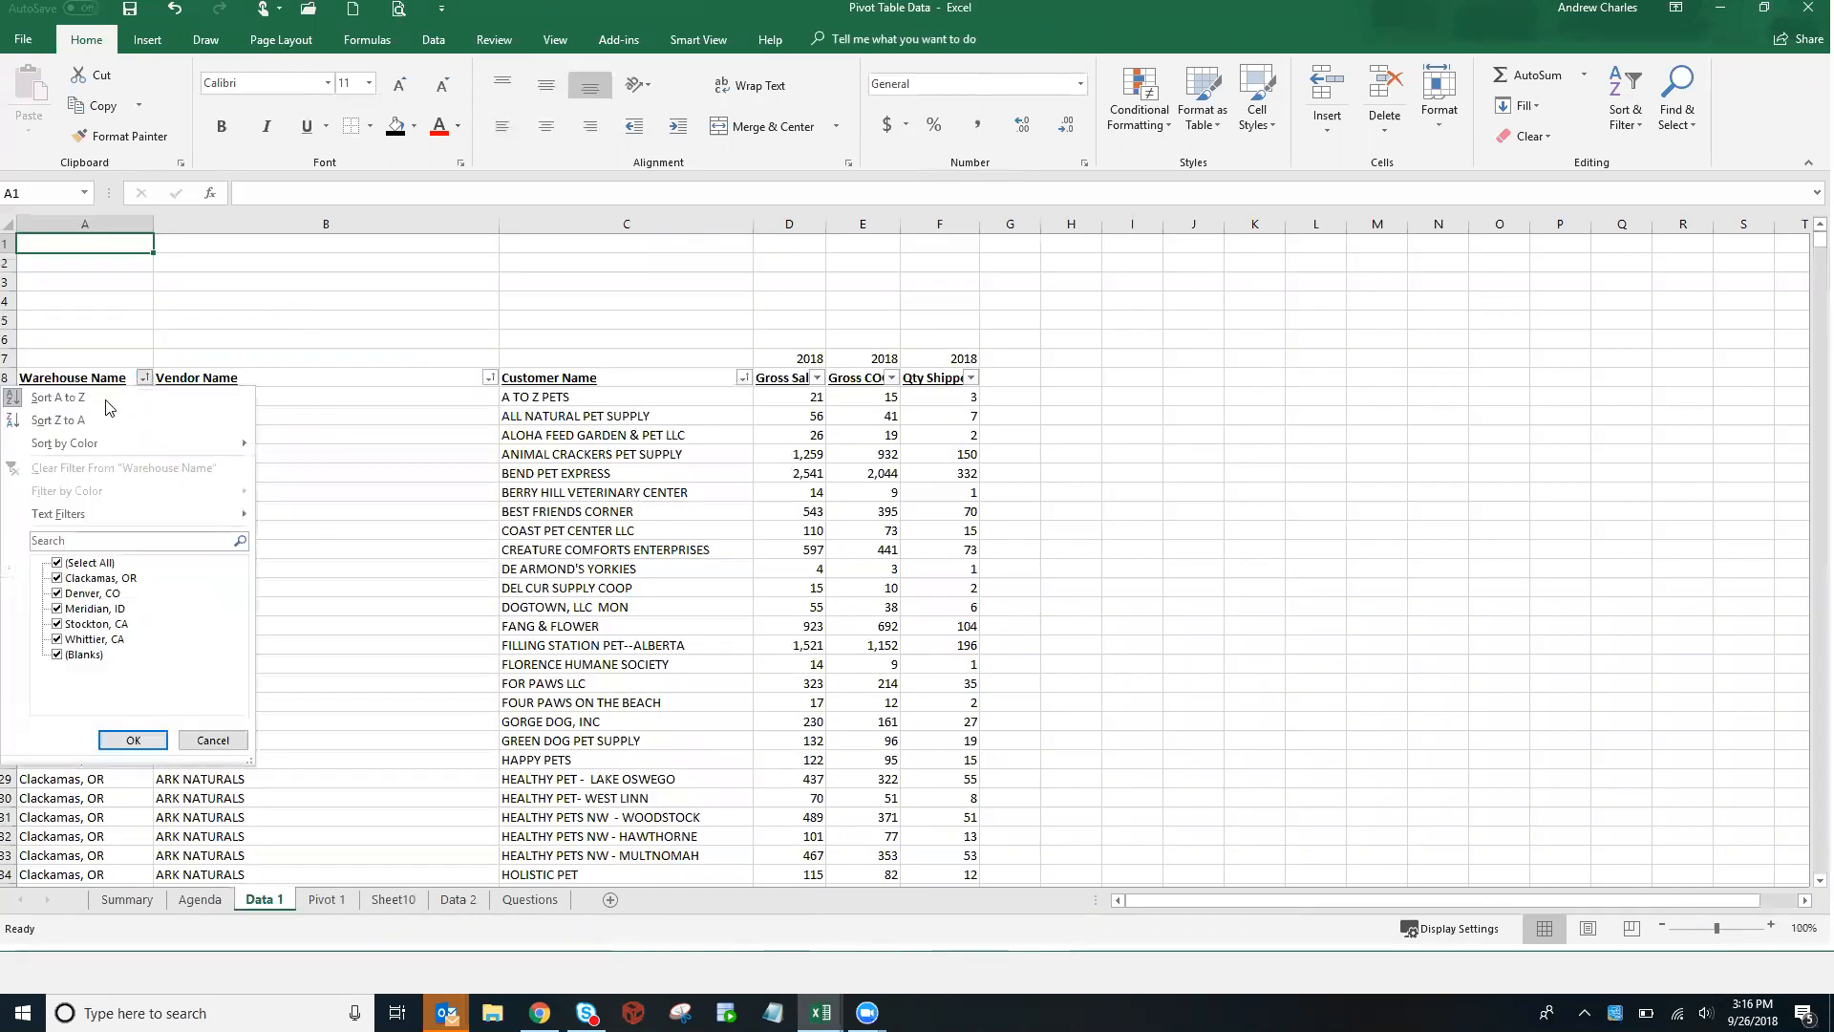
click(92, 564)
click(96, 578)
key(Return)
click(489, 378)
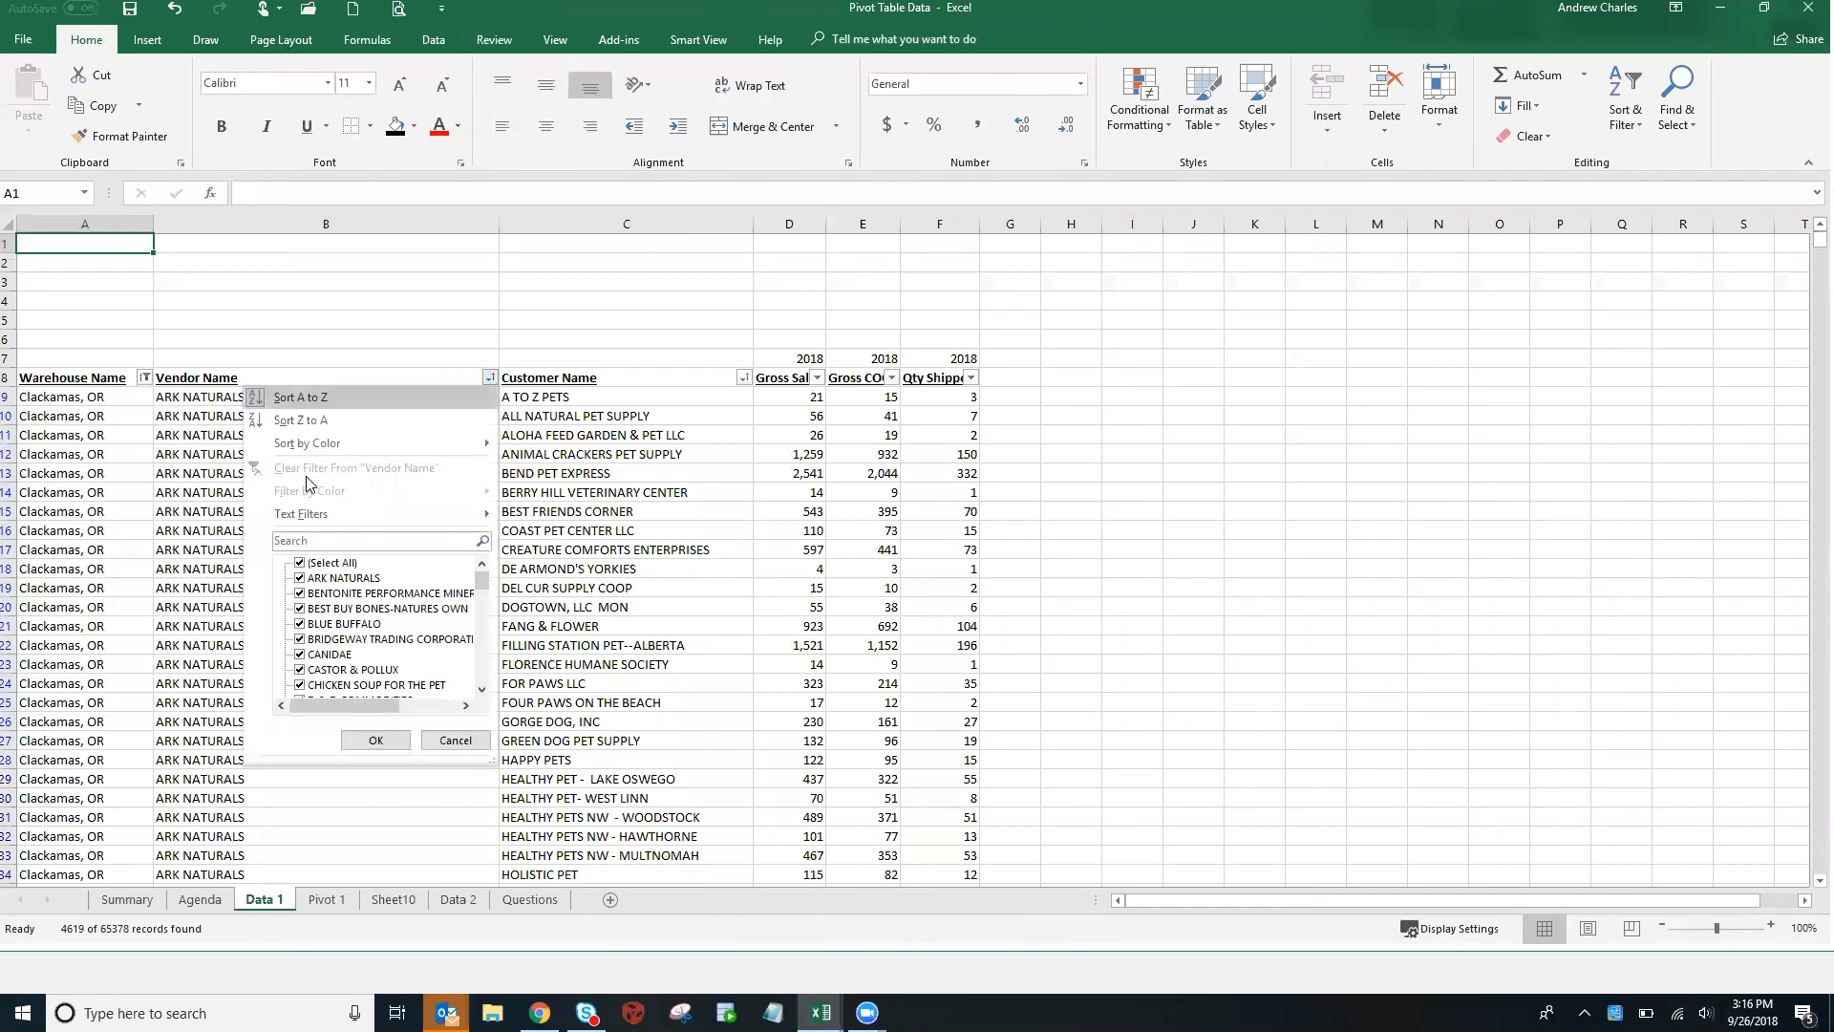
click(328, 564)
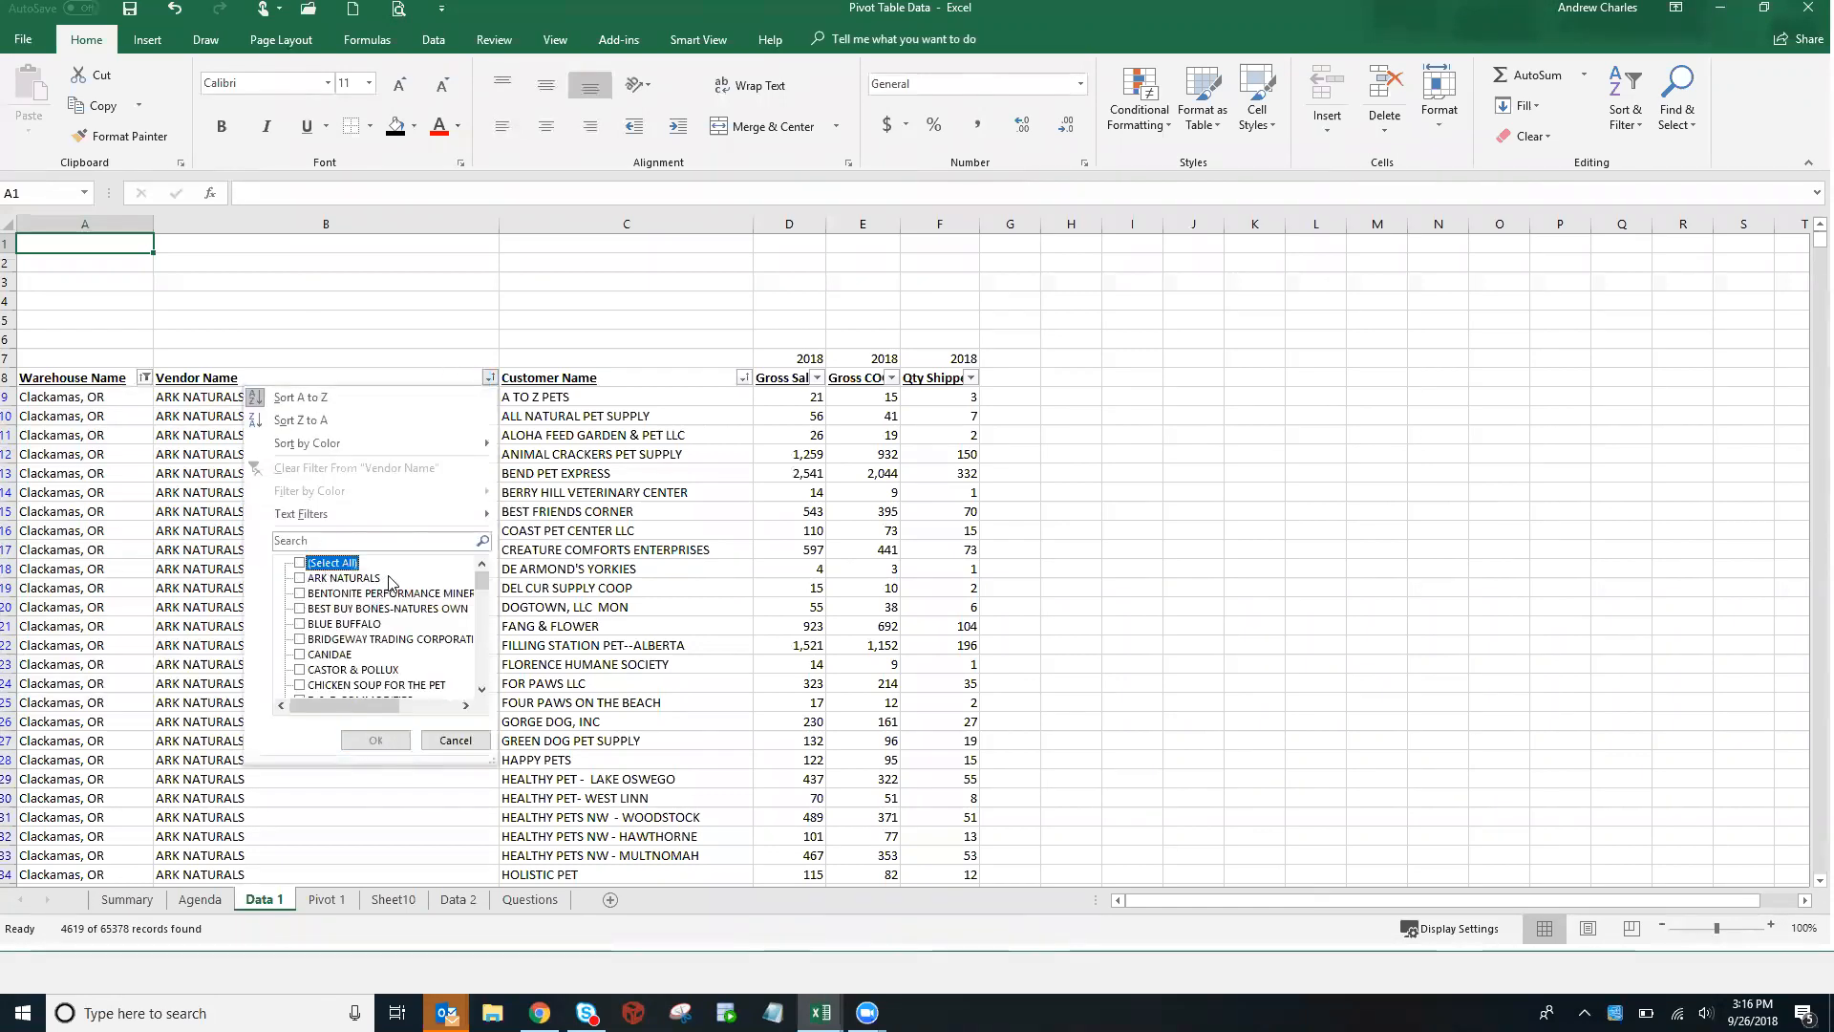
scroll(401, 573, down, 1)
click(423, 541)
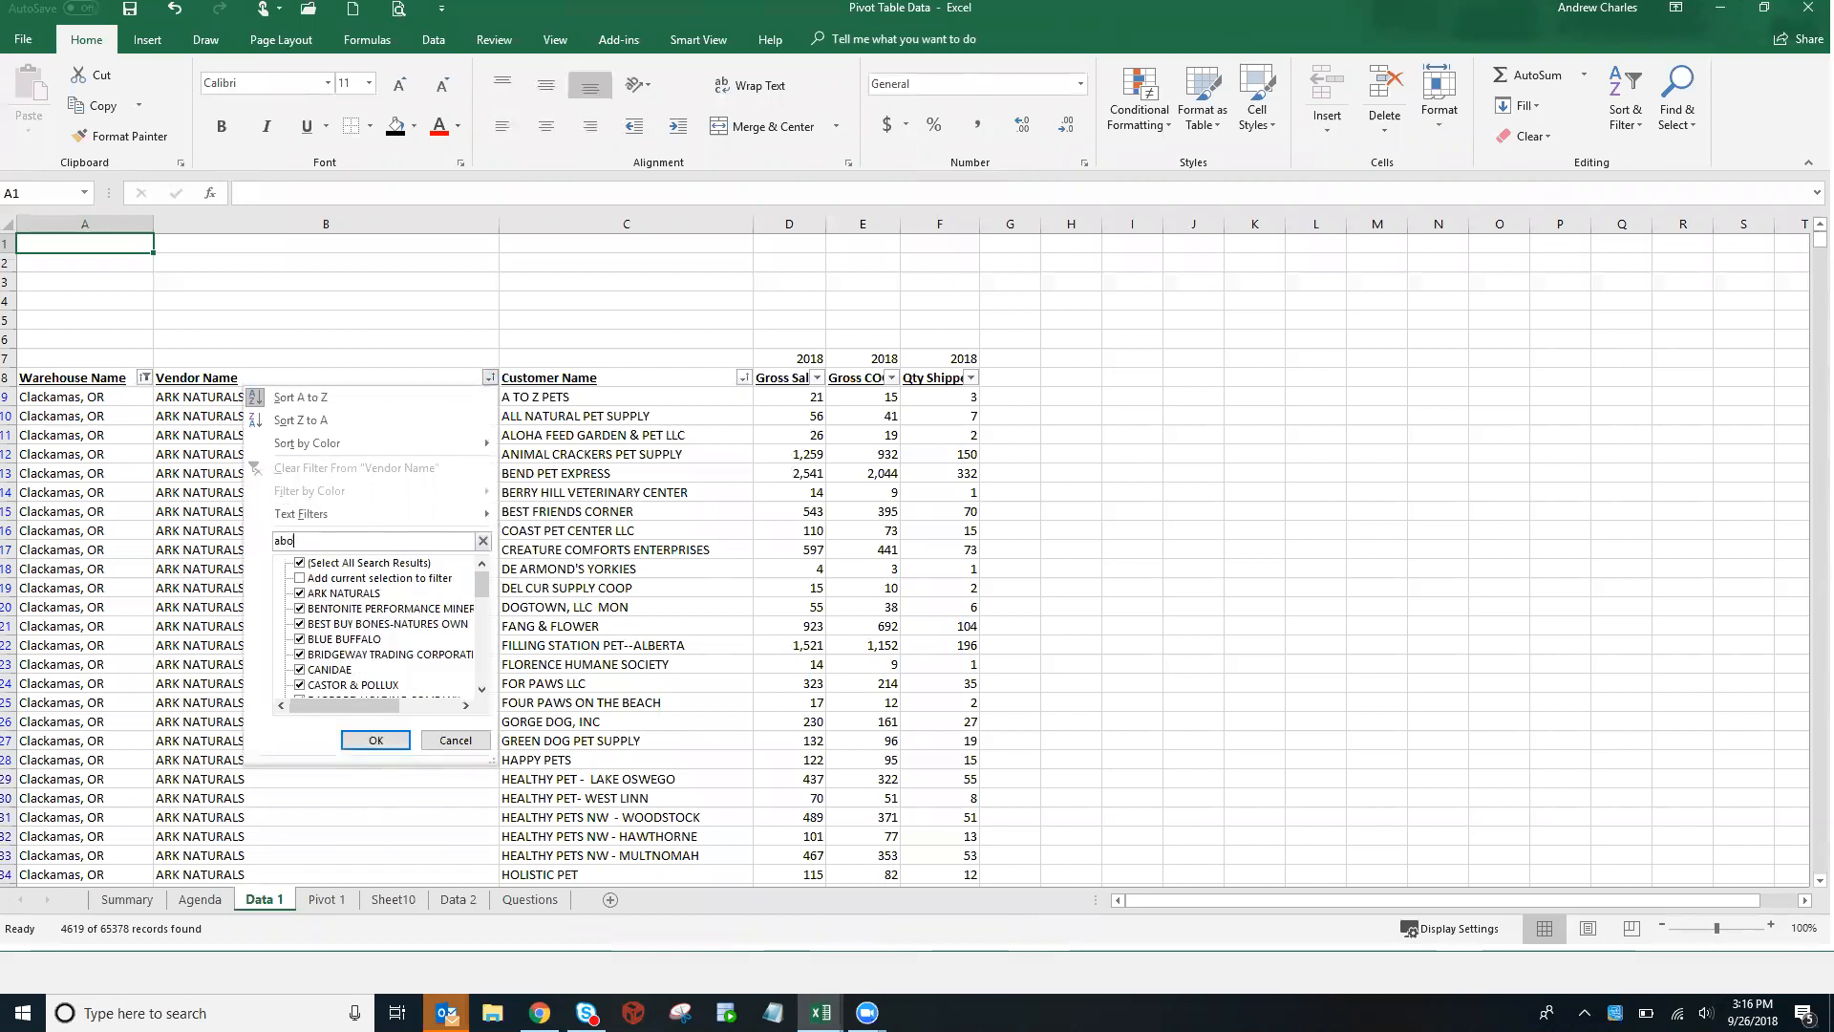
key(BackSpace)
key(BackSpace)
key(BackSpace)
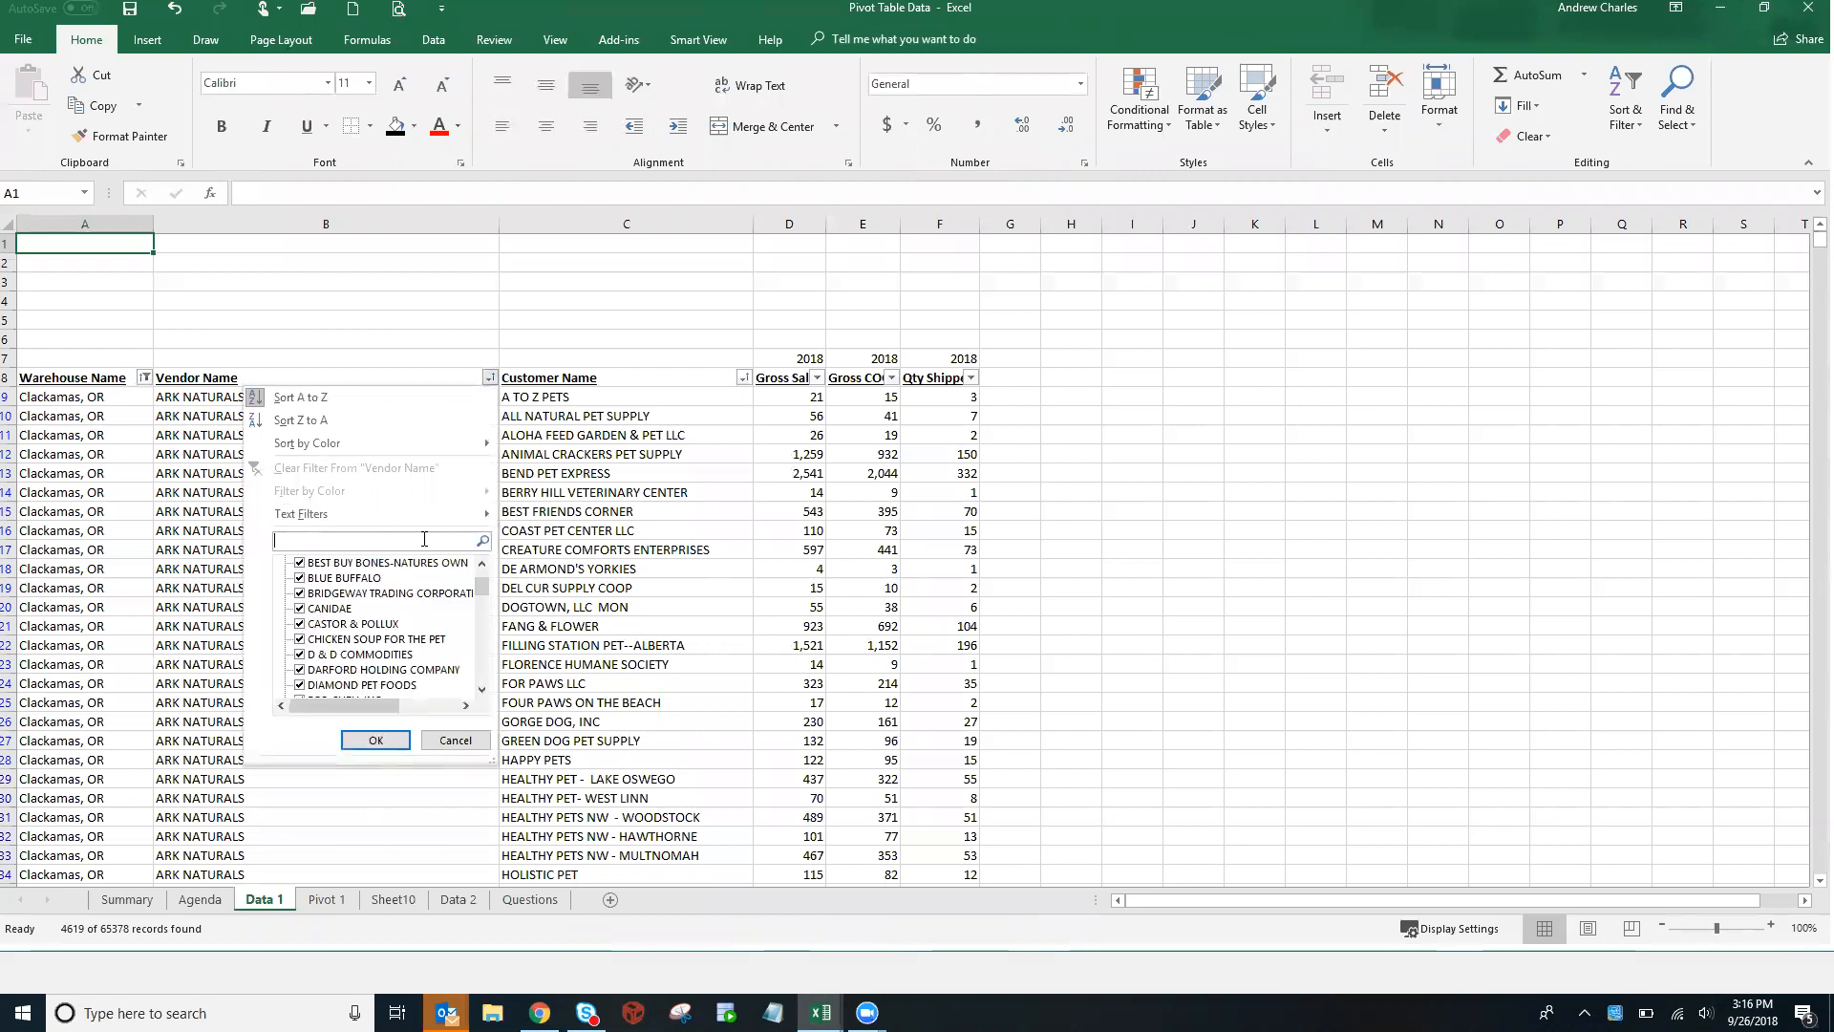
click(292, 904)
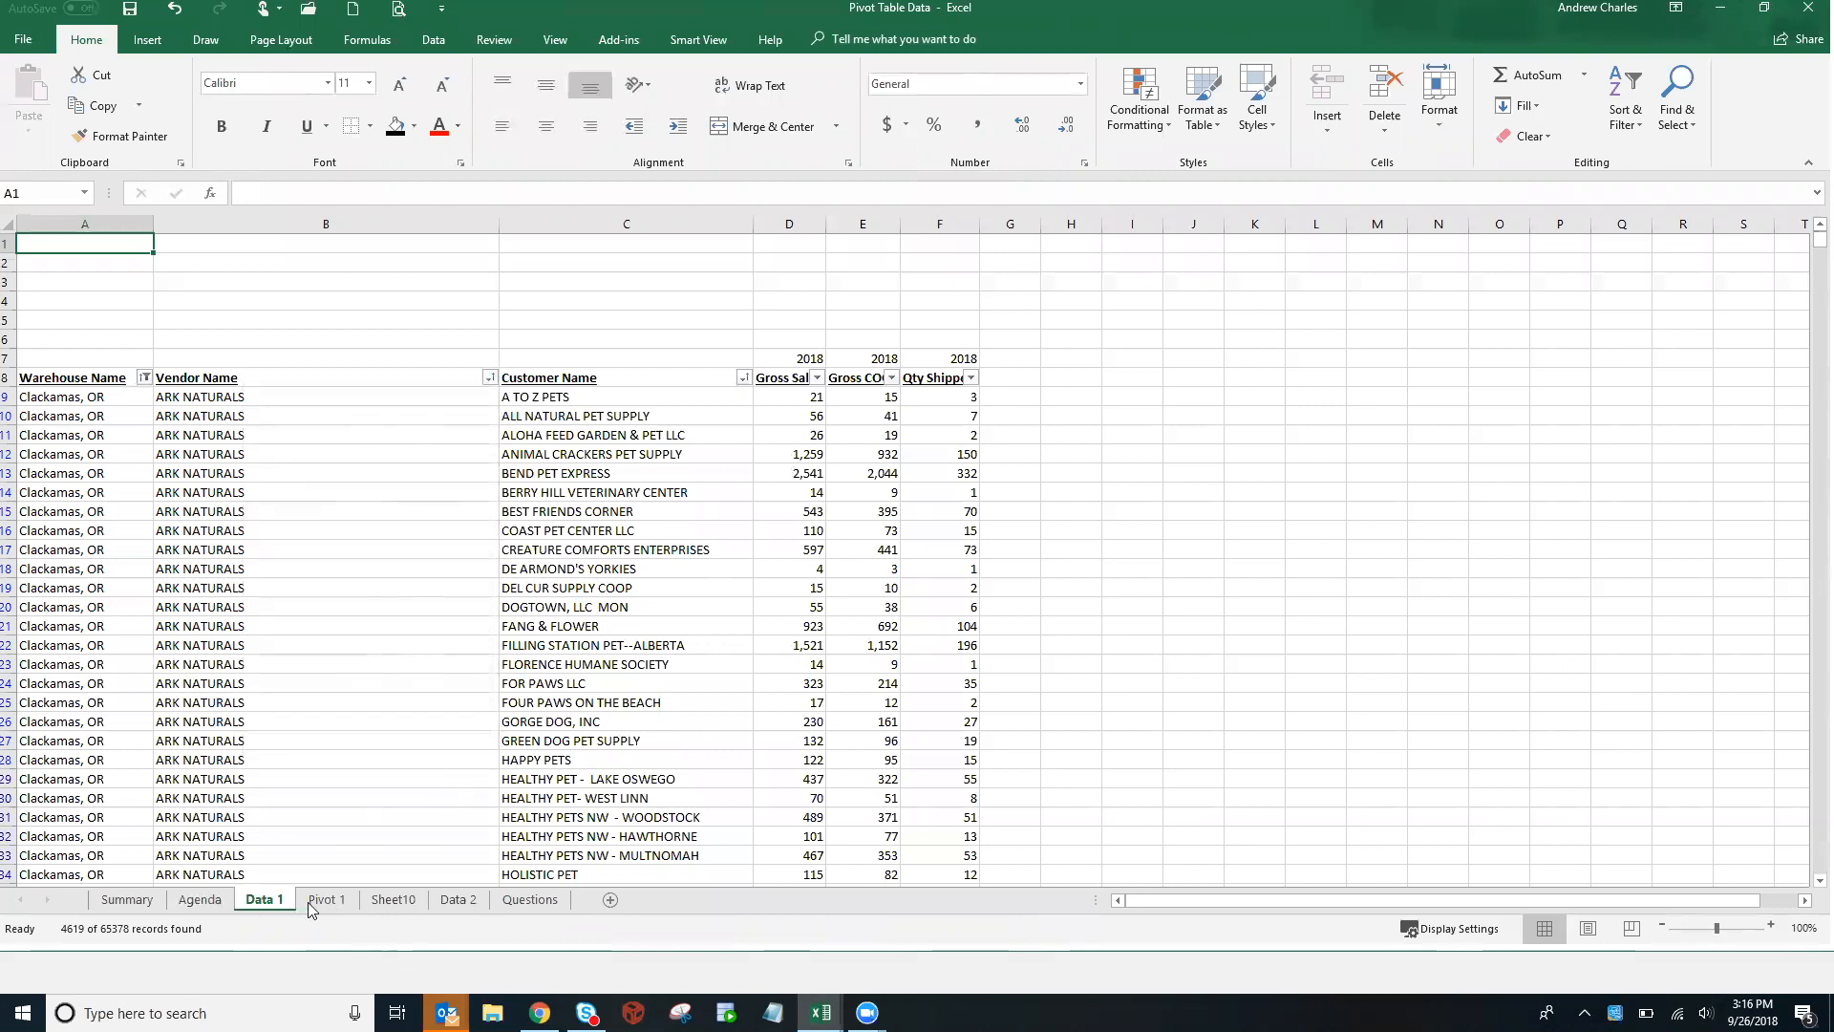
Check the Bentonite Performance Minerals row in the Sheet10 PivotTable and bring up the Data 2 sheet
click(402, 899)
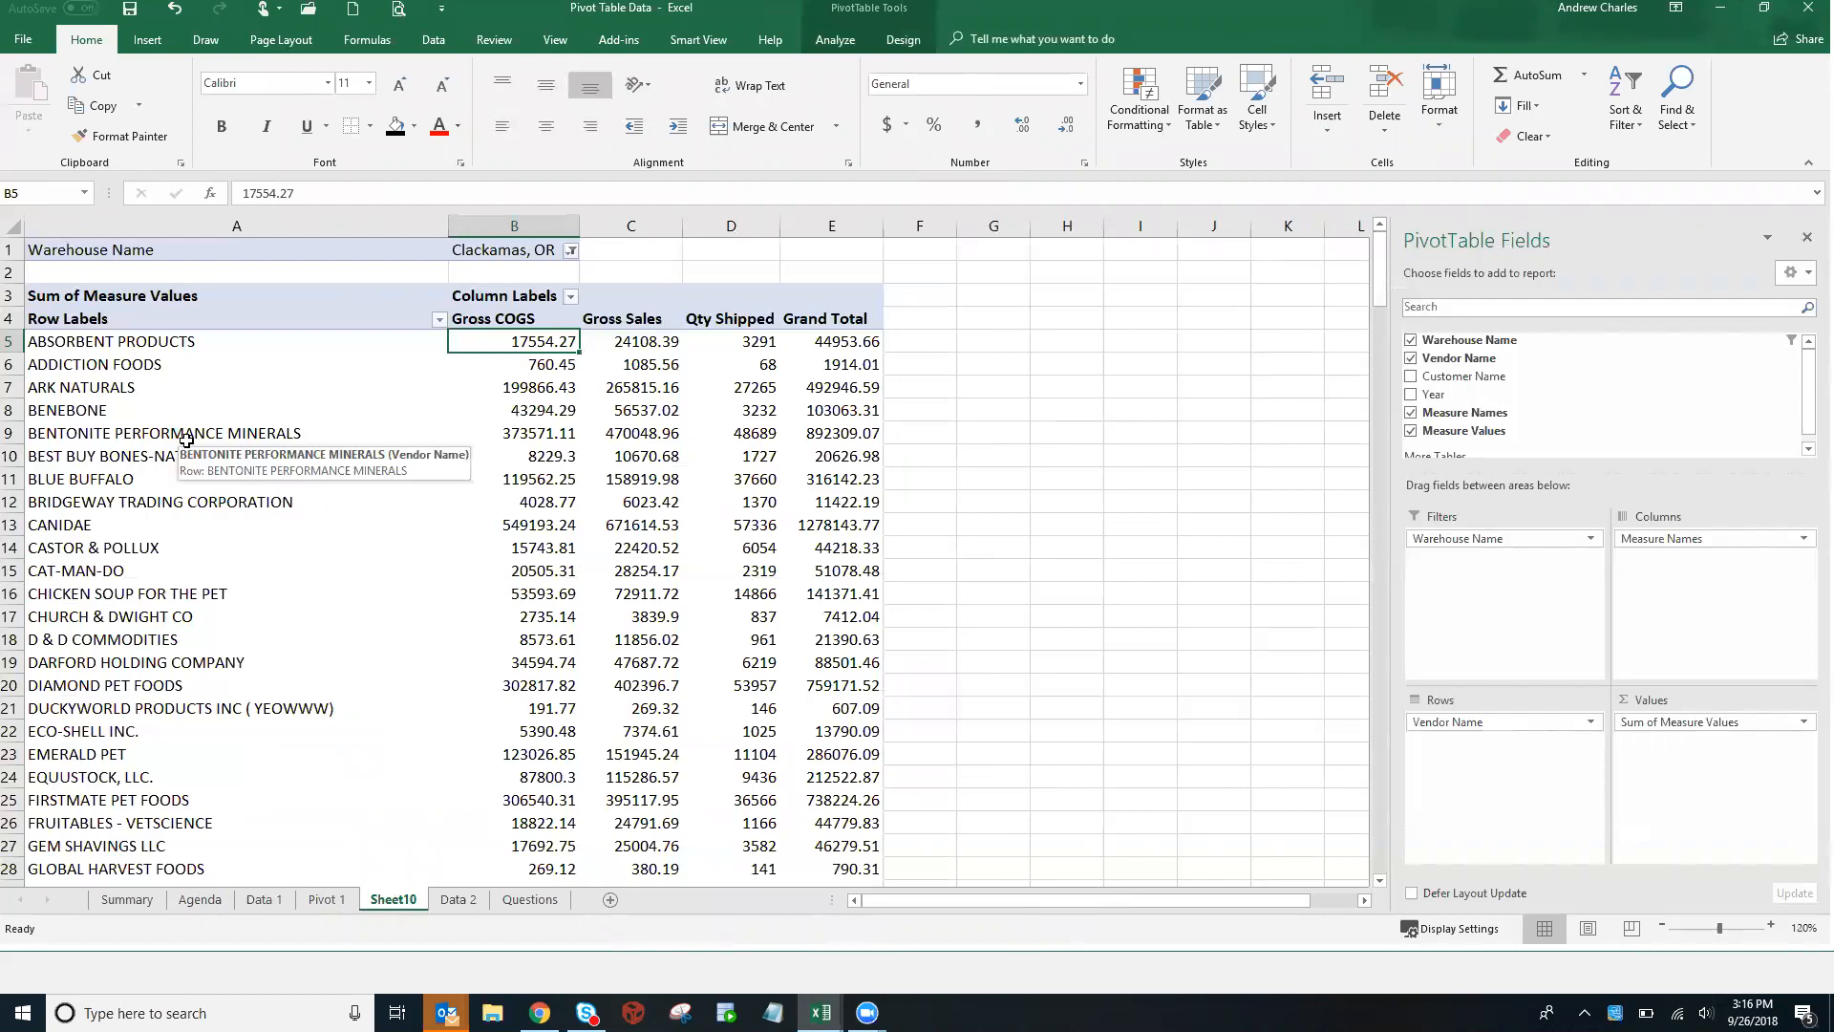
click(188, 438)
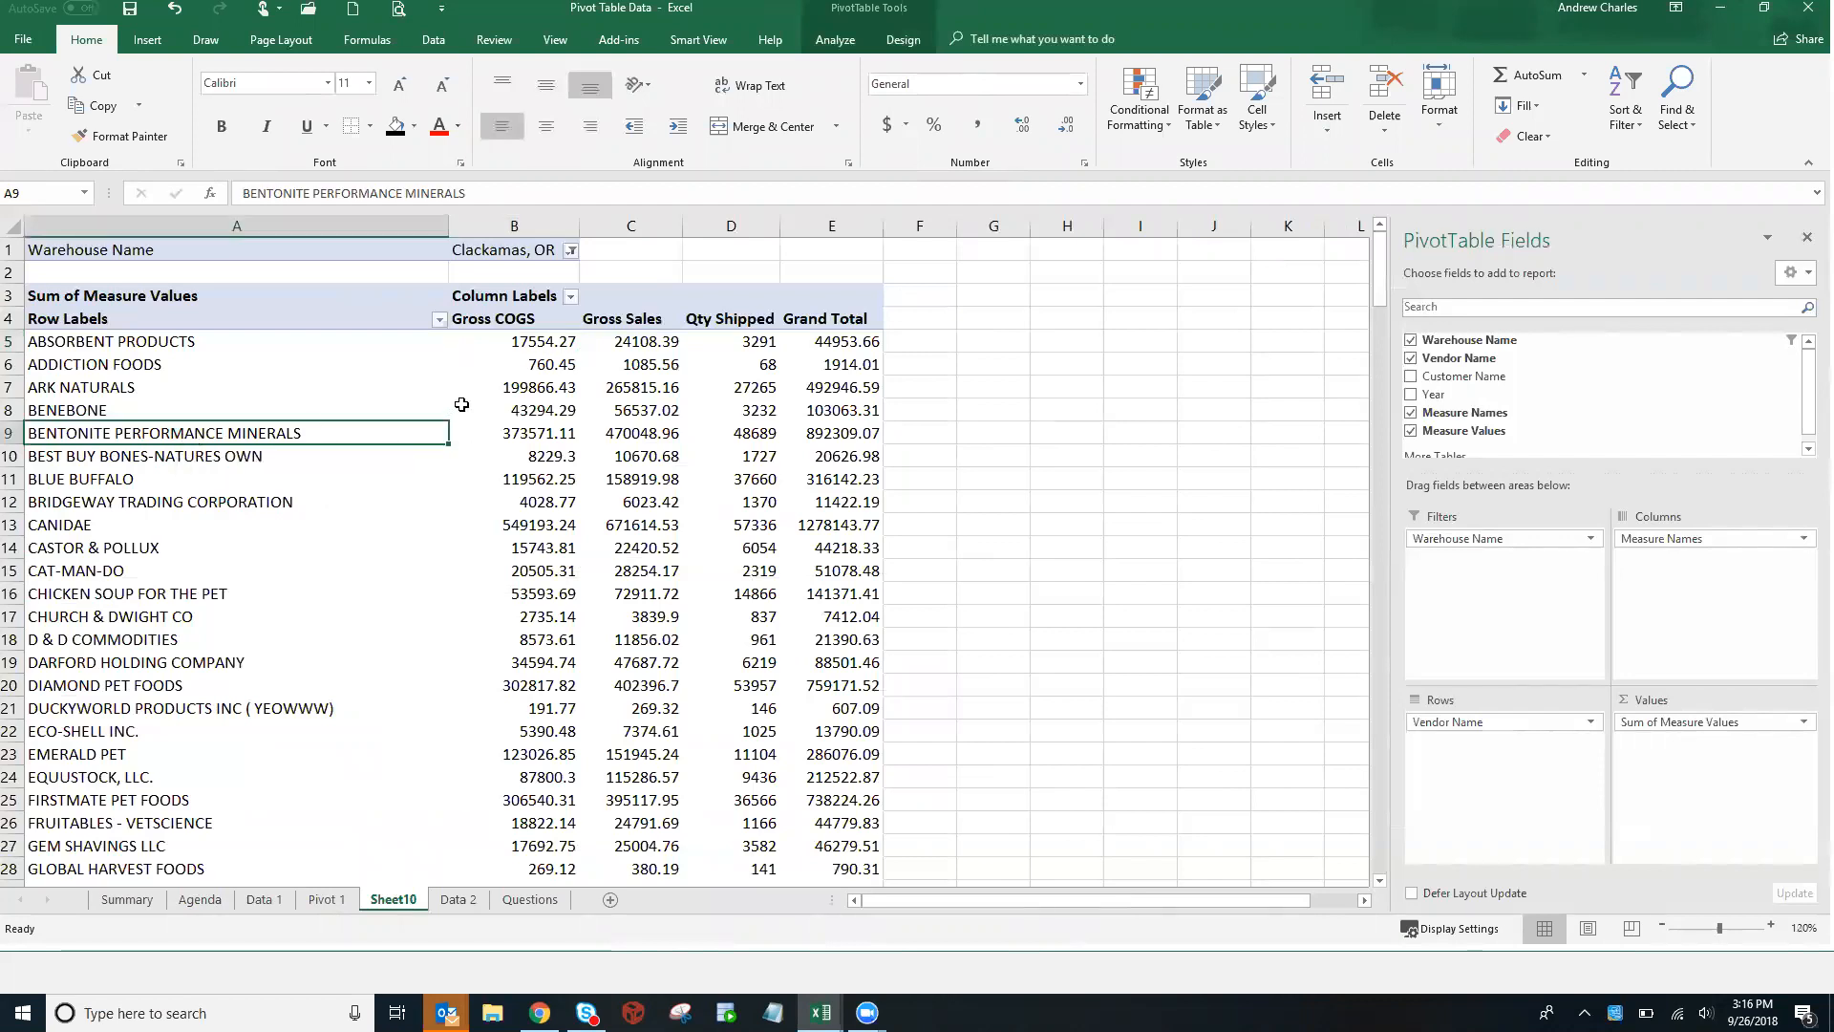
click(468, 905)
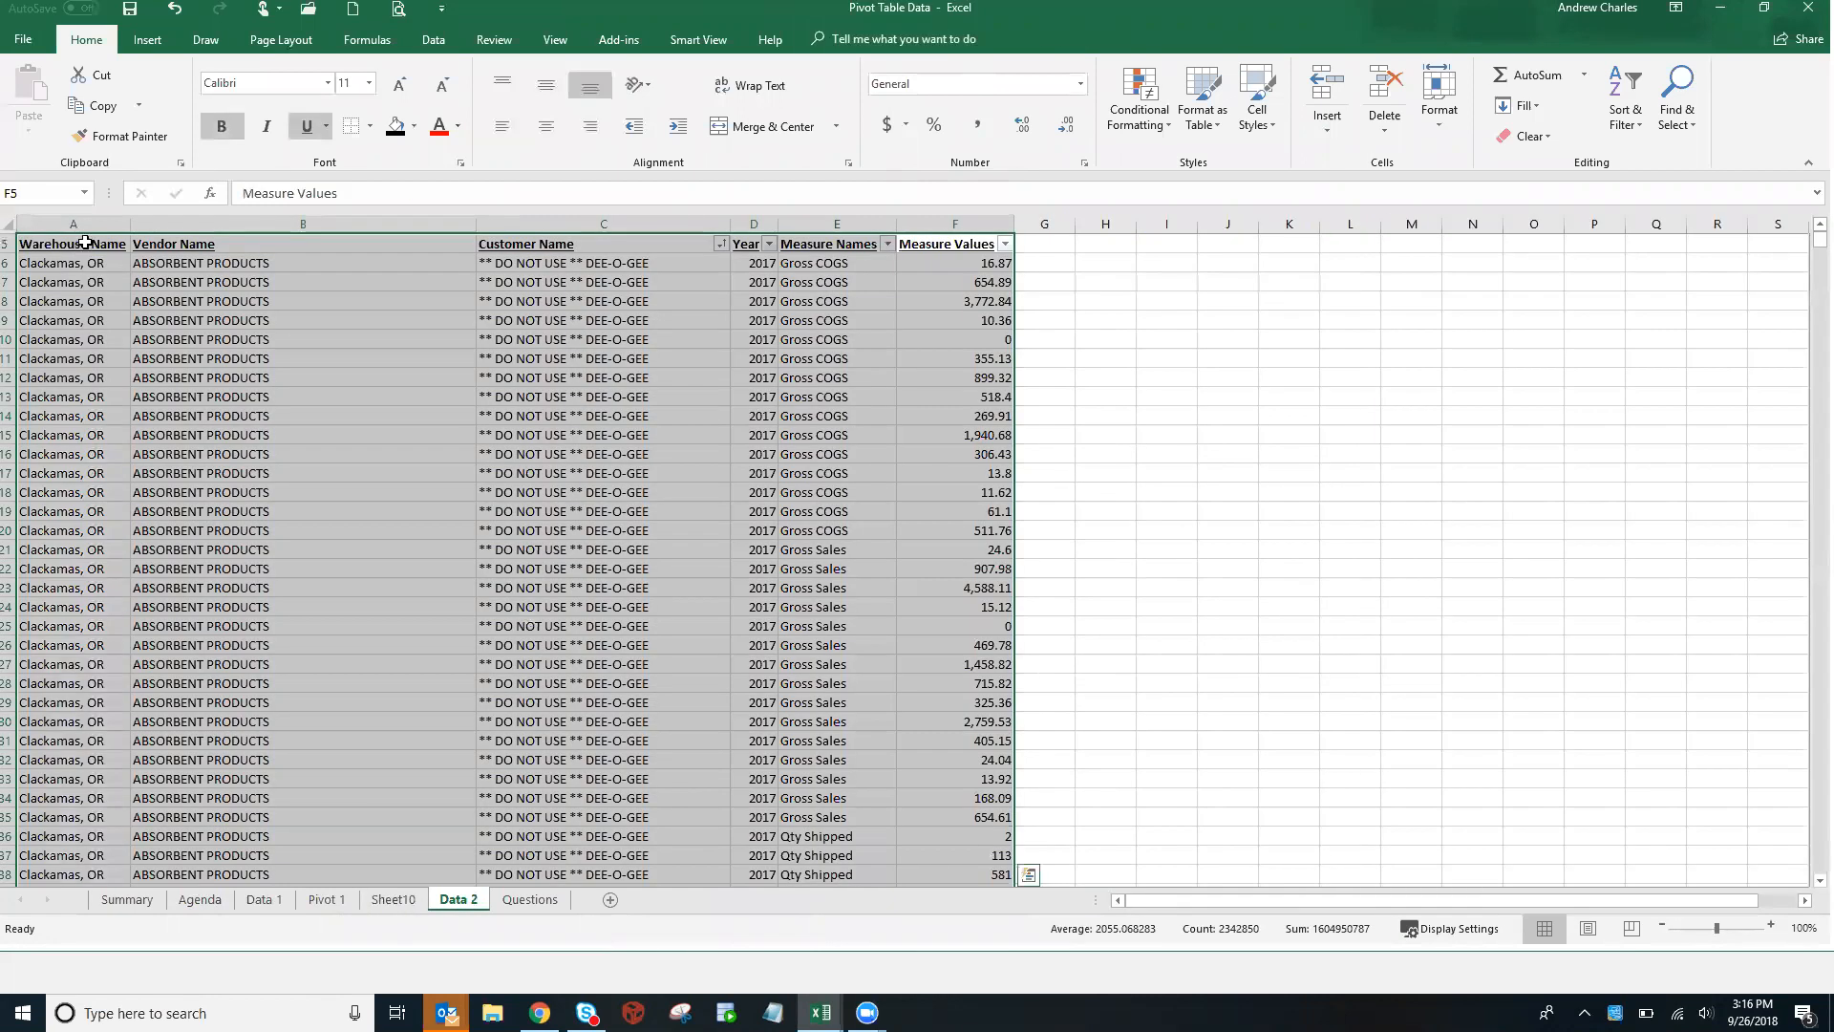
Try to select the whole Data 2 table starting from the Warehouse Name header
click(85, 242)
key(ctrl+shift+Right)
key(ctrl+shift+Down)
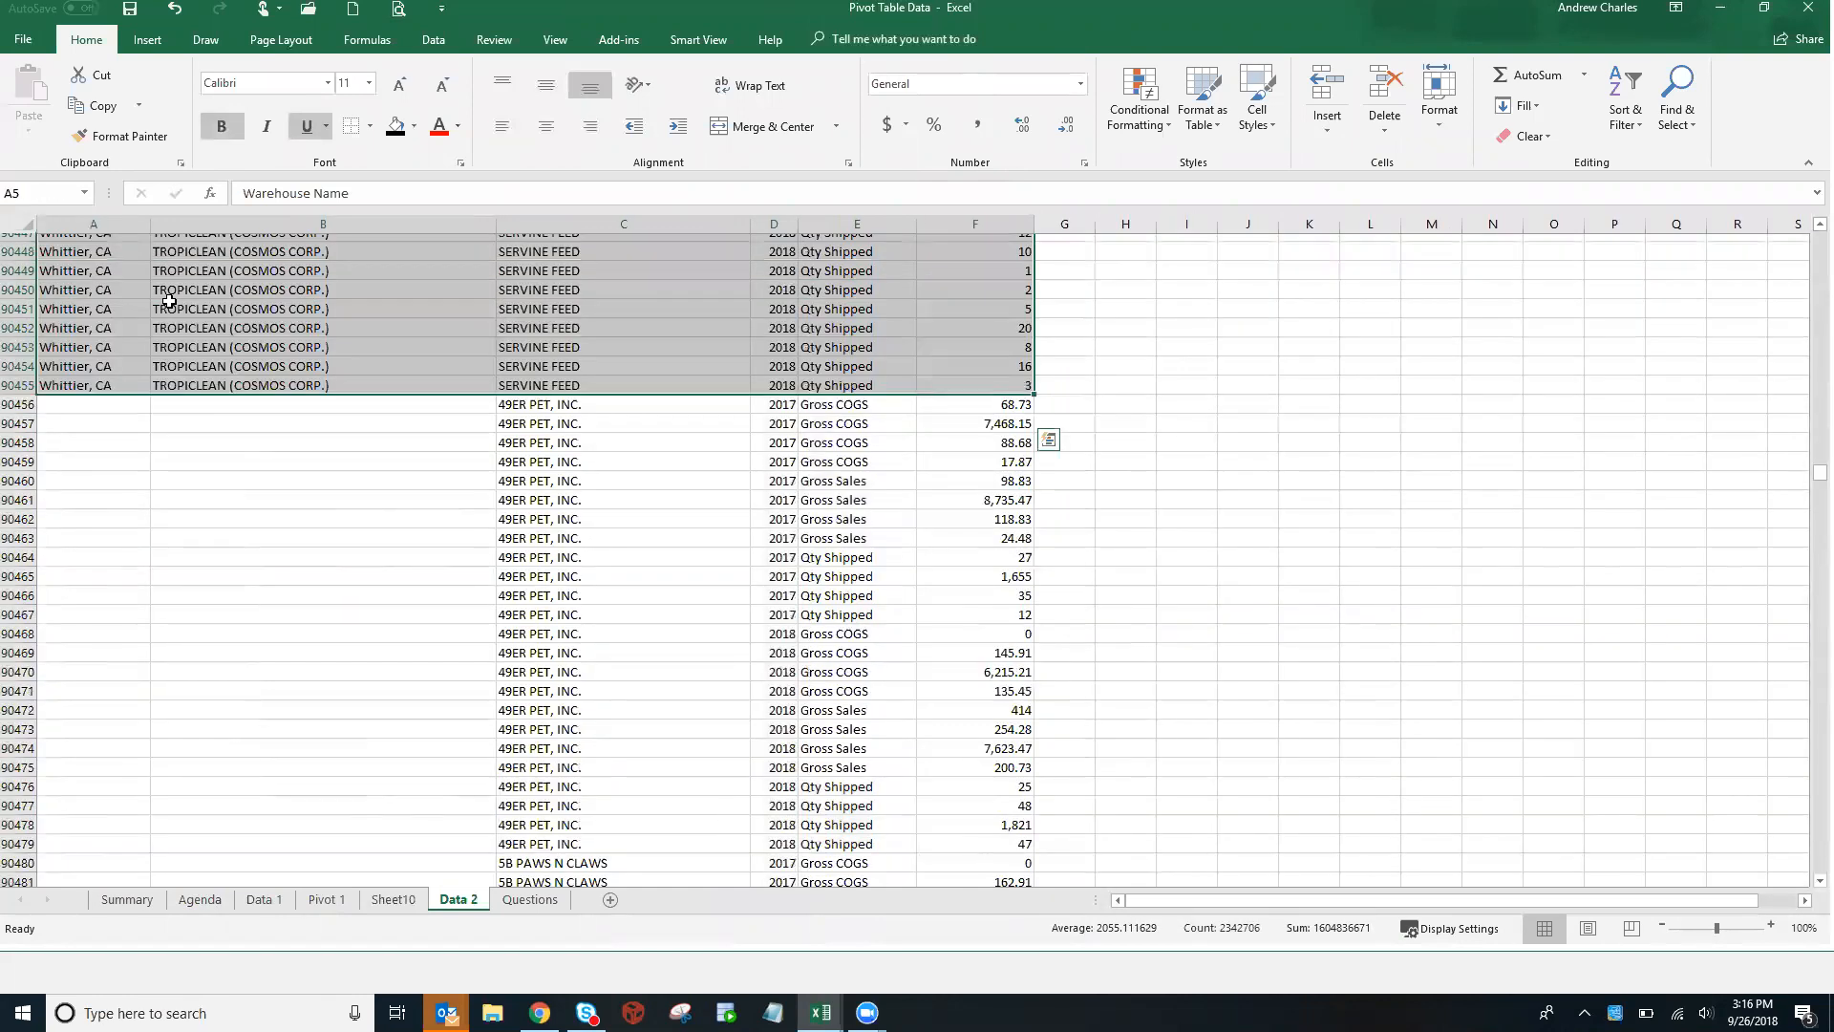
Select the entire Data 2 table starting from the Measure Values header and apply filters to all its header columns
key(ctrl+Home)
key(Down)
key(Down)
key(Down)
key(Down)
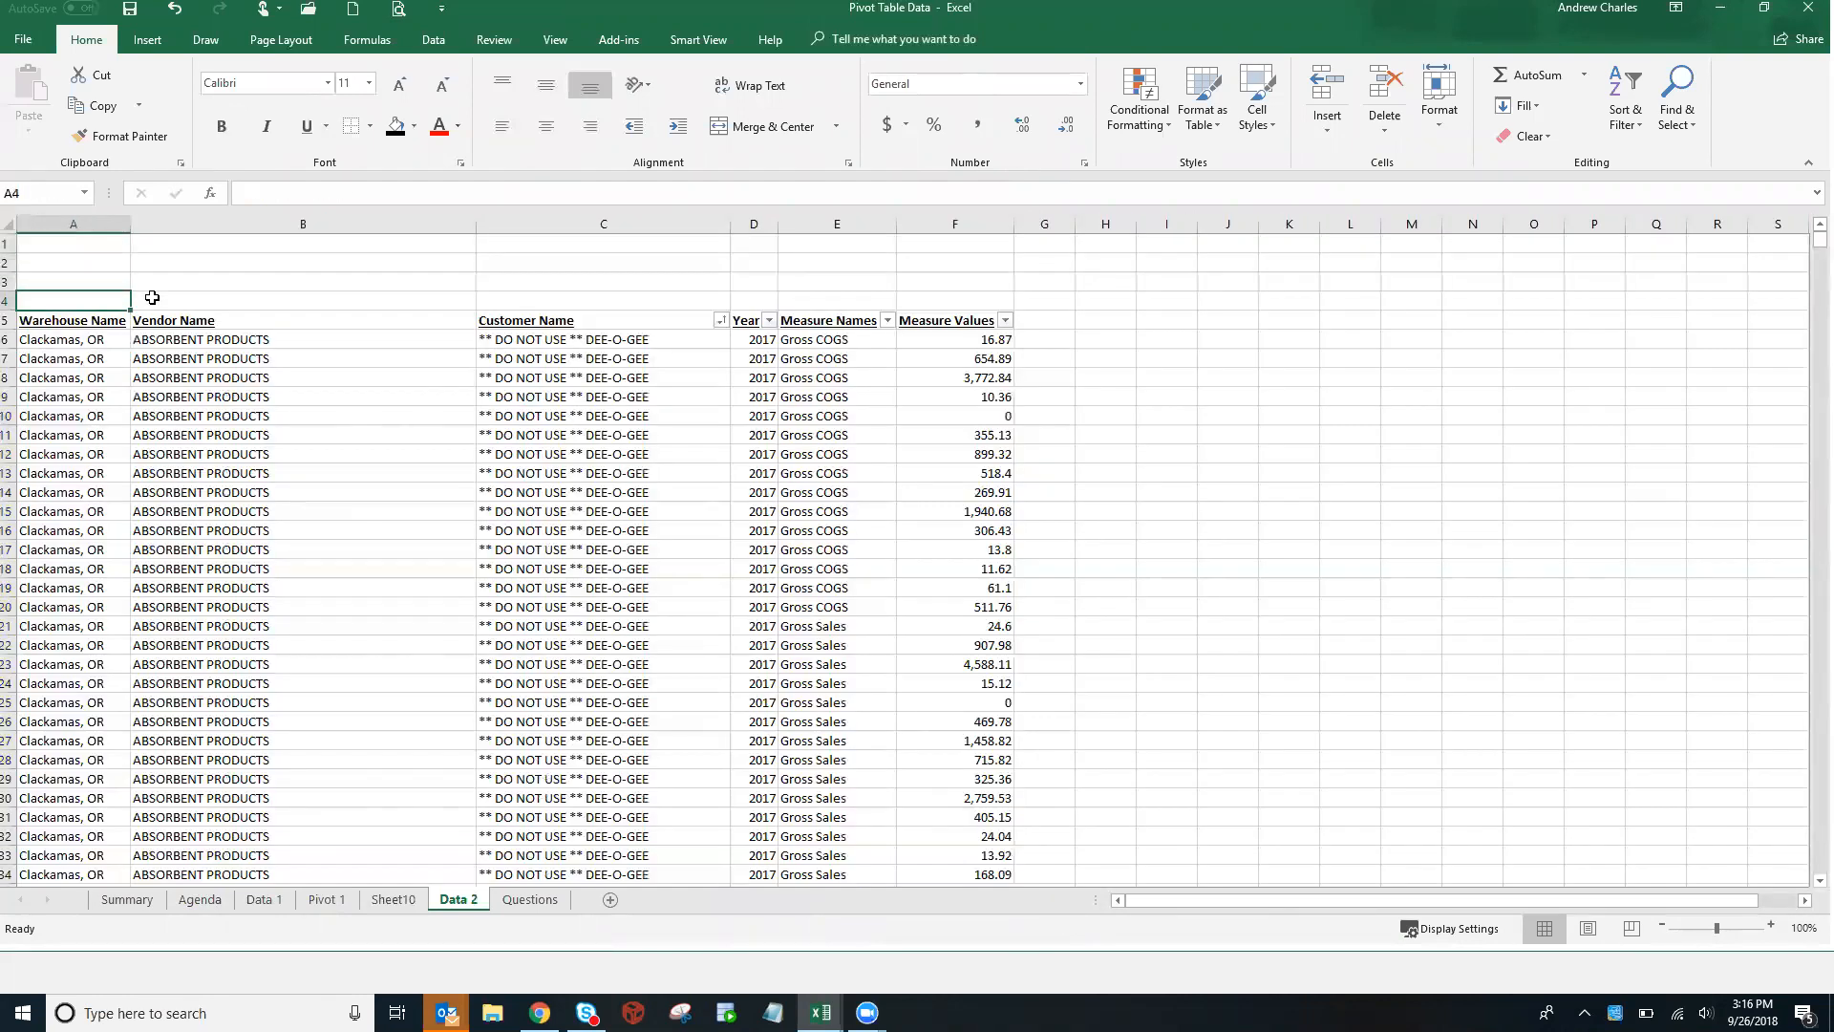
key(ctrl+Right)
key(ctrl+shift+Left)
key(ctrl+shift+Down)
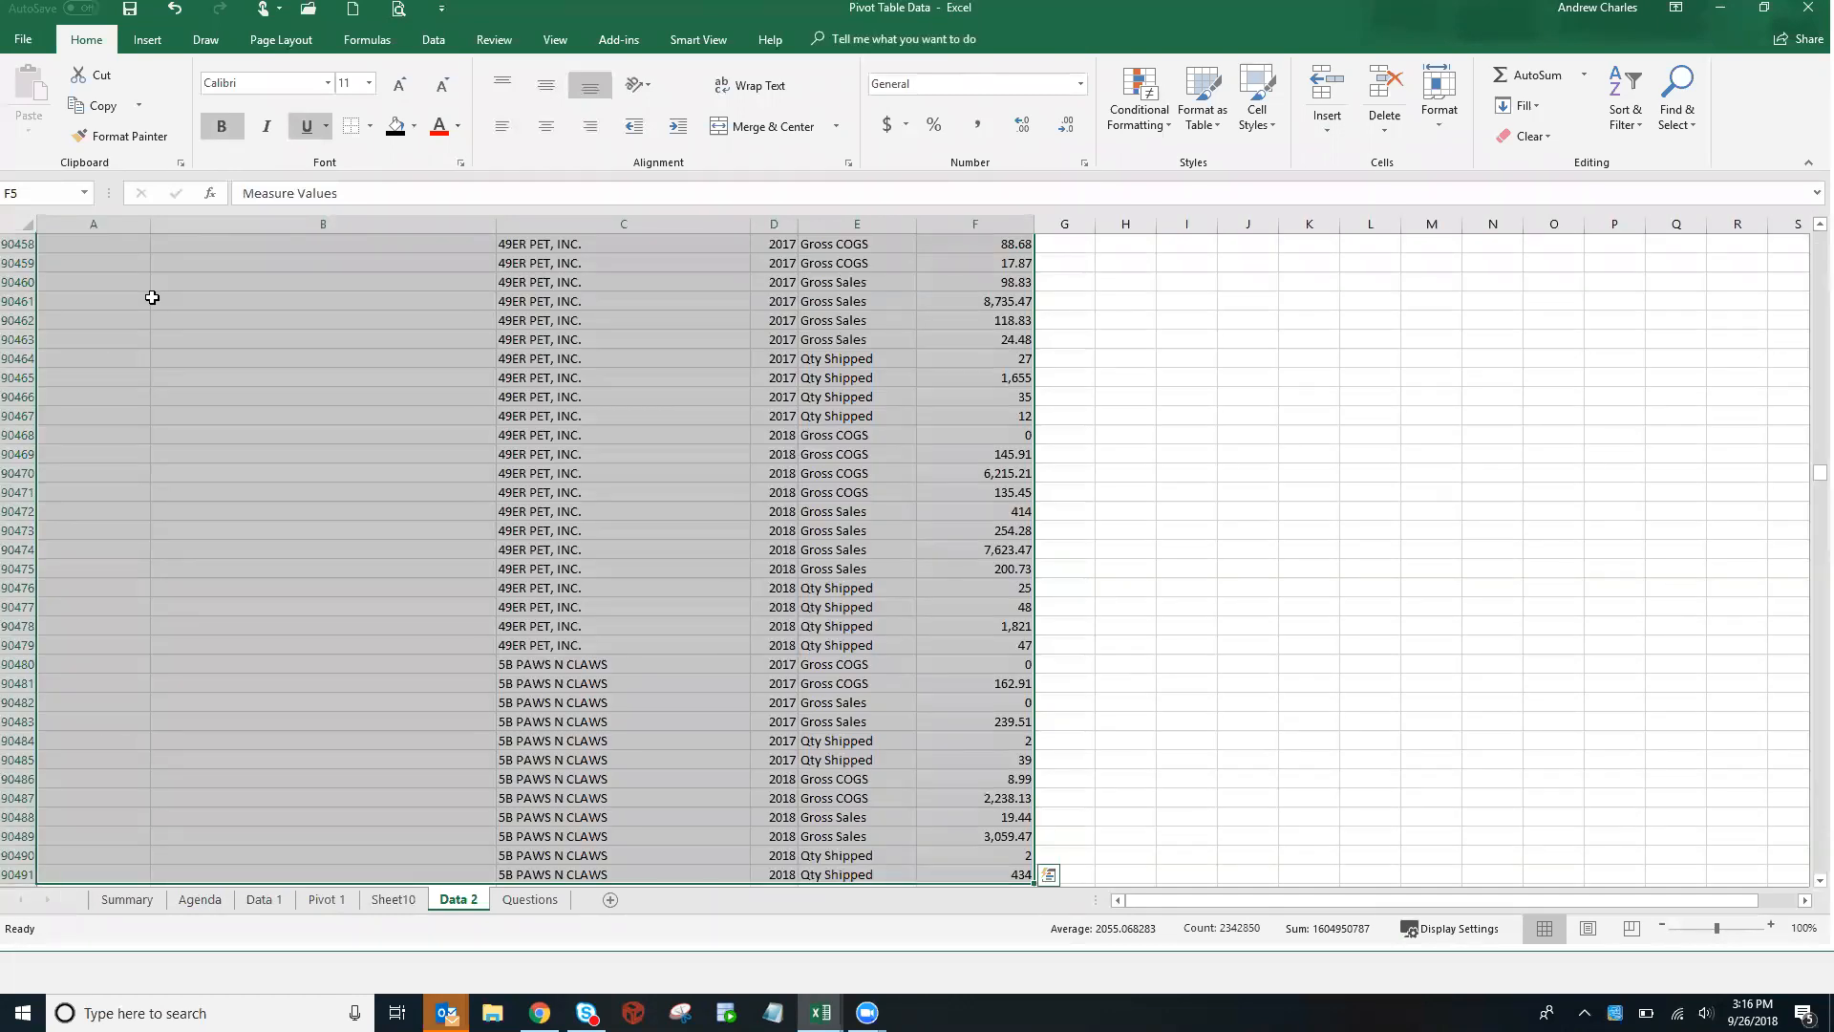
key(ctrl+BackSpace)
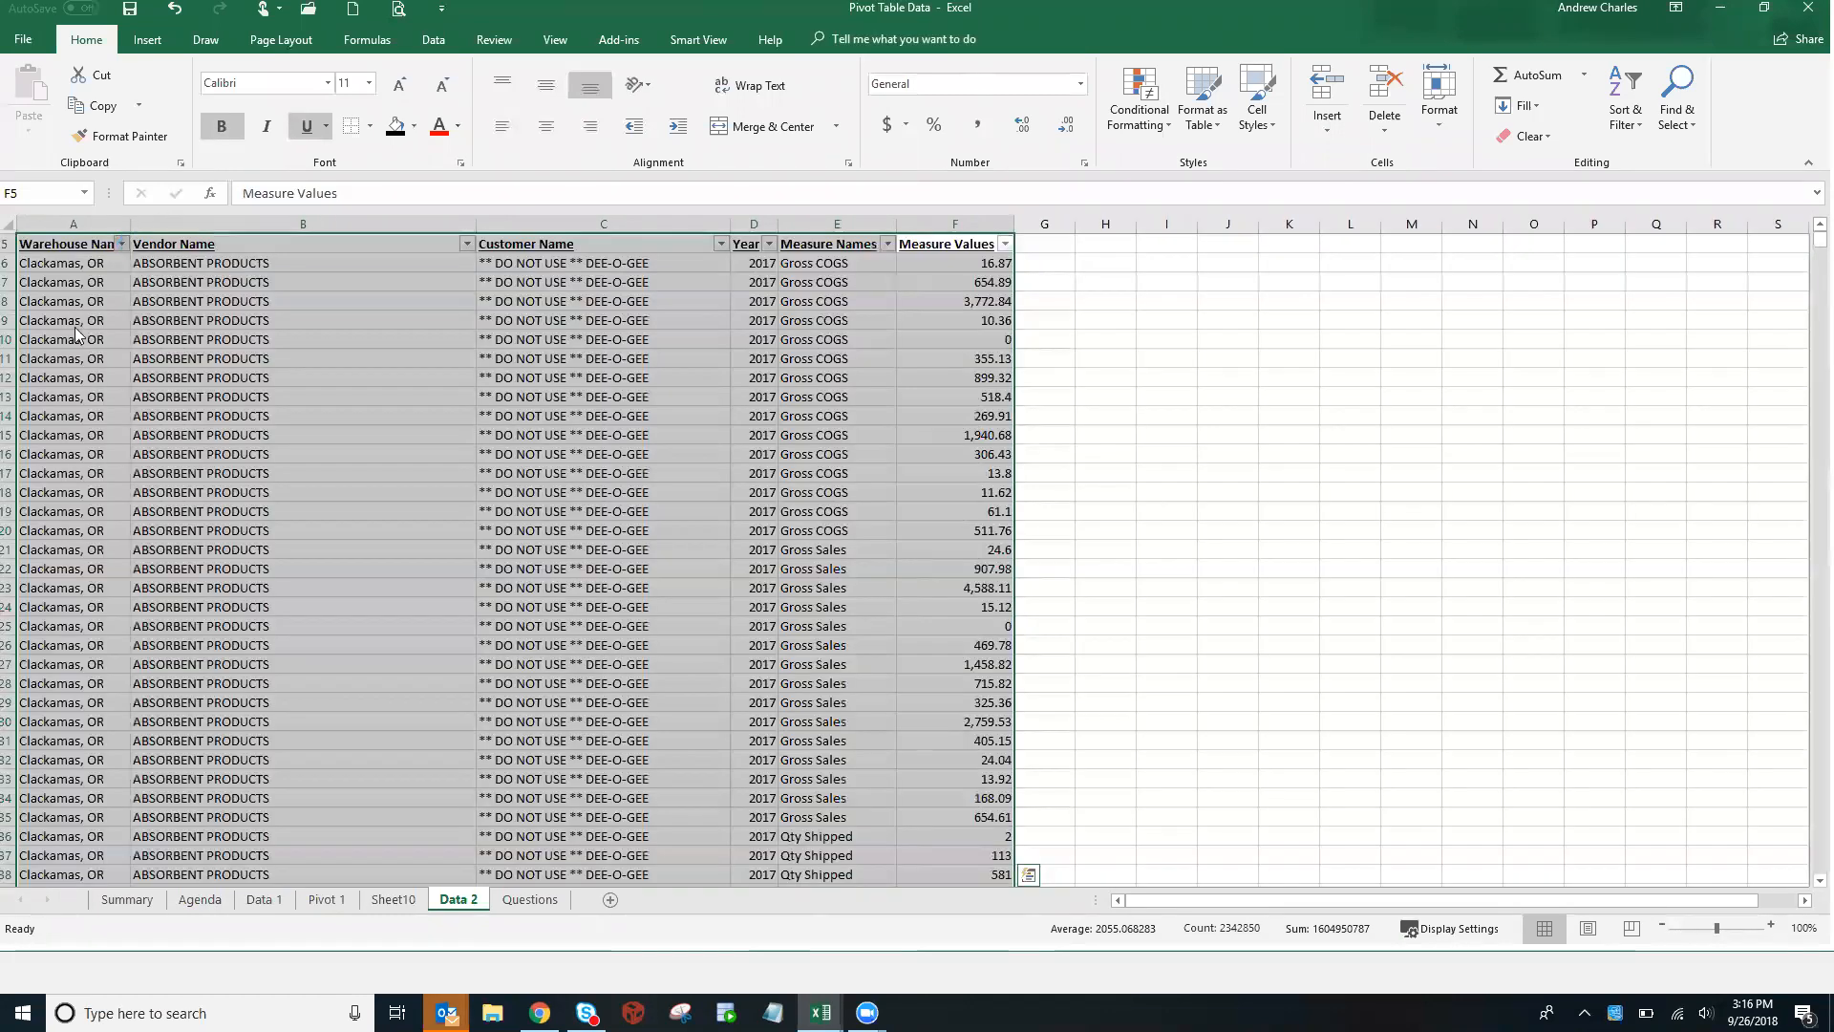
Filter the Warehouse Name column of the Data 2 table to Clackamas, OR
click(121, 244)
click(58, 429)
click(58, 445)
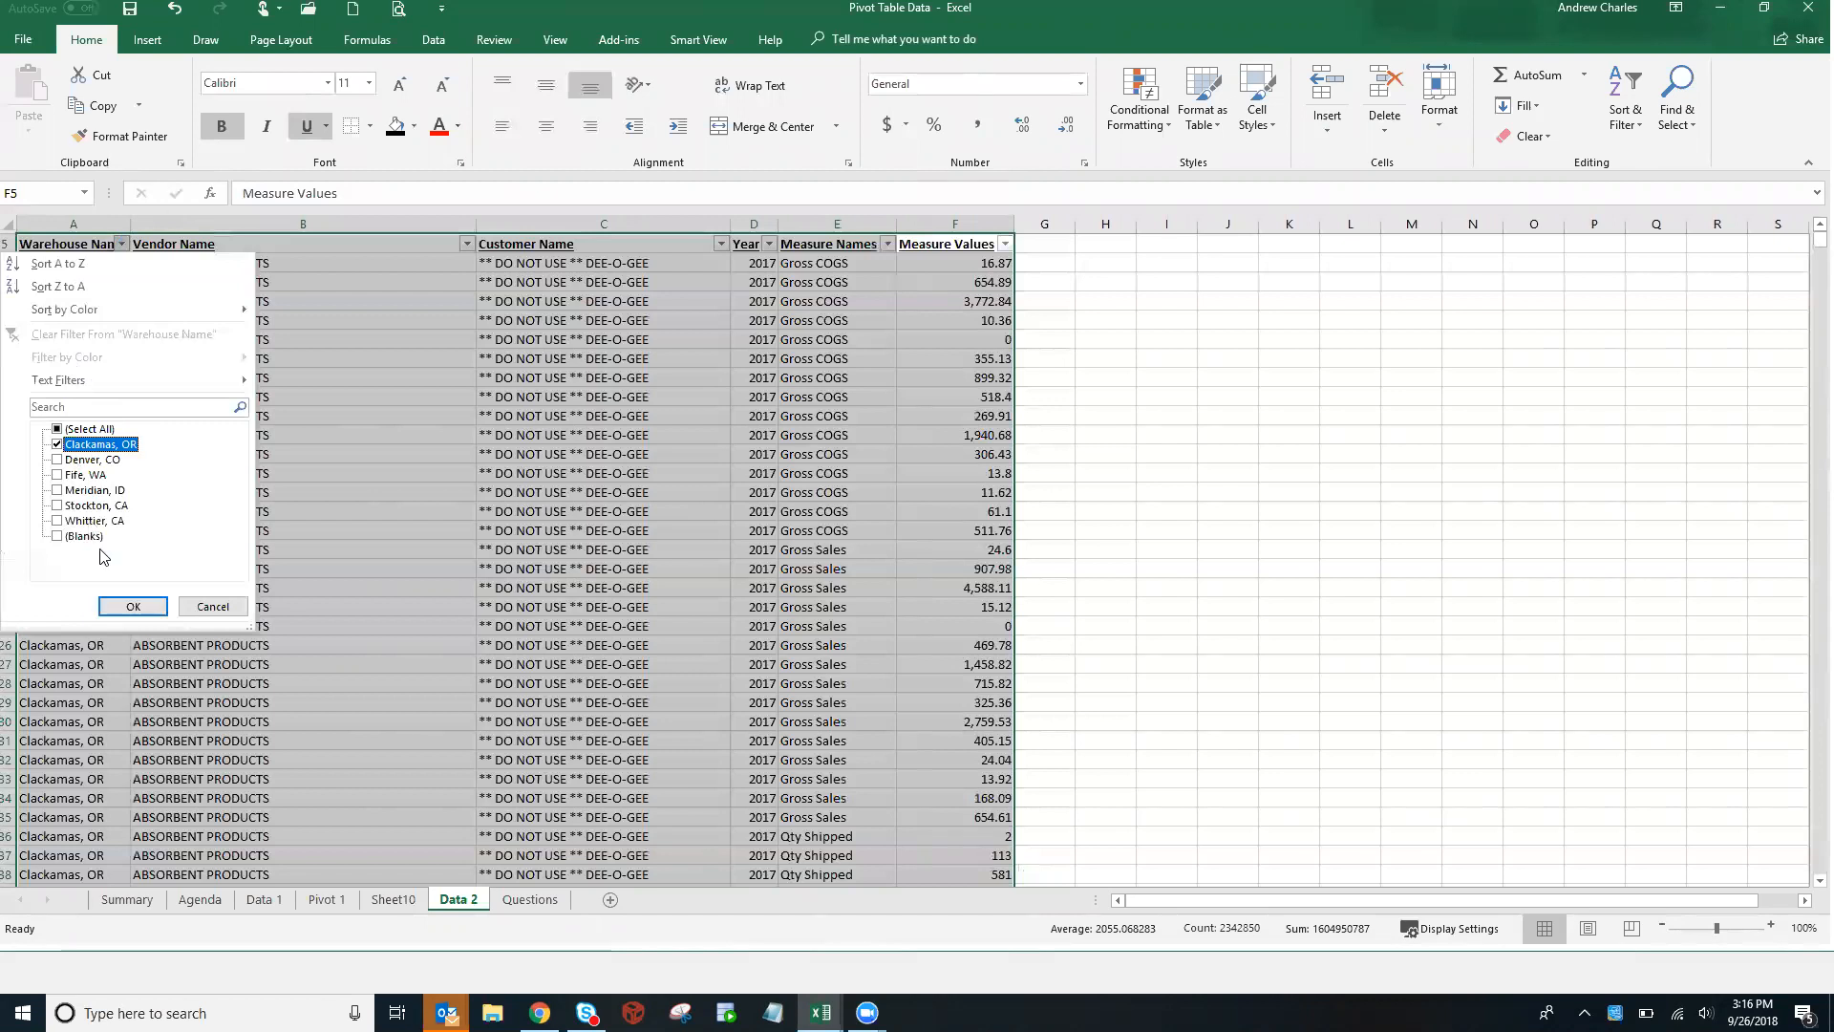
click(120, 605)
Filter the Vendor Name column of the Data 2 table to ABSORBENT PRODUCTS
click(468, 244)
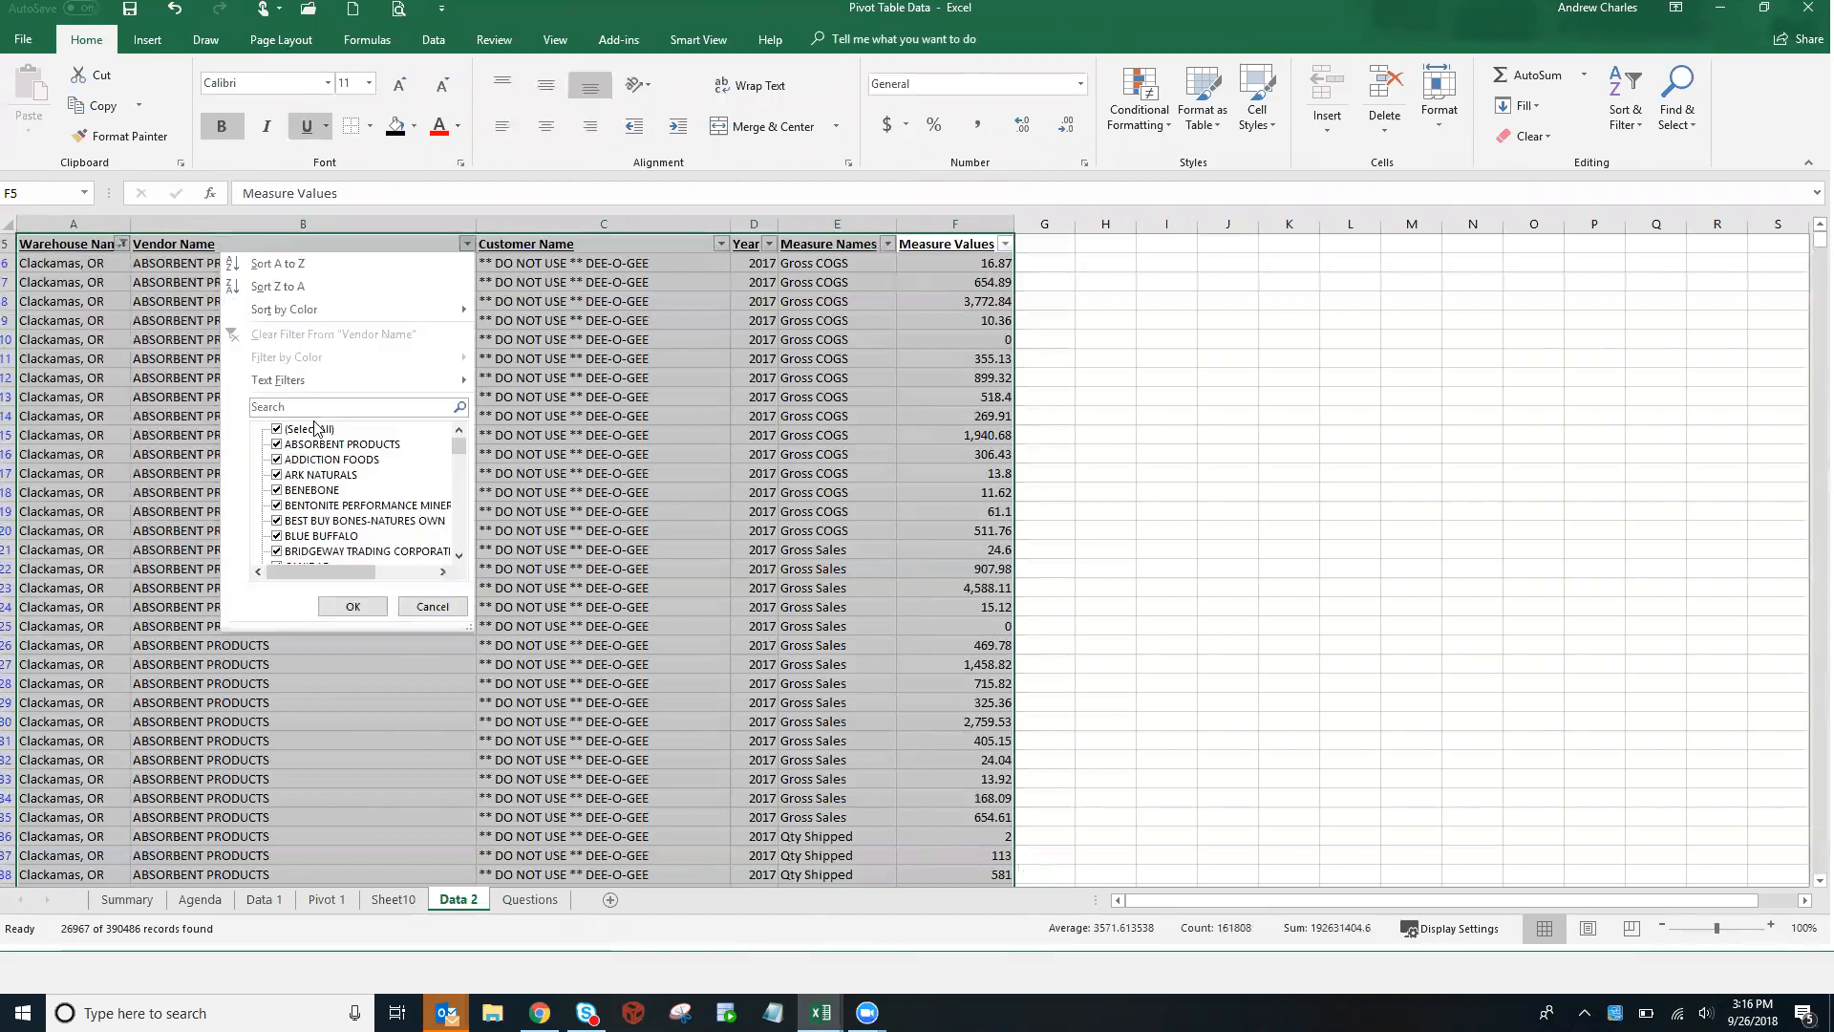
click(306, 440)
click(279, 429)
click(279, 429)
click(281, 445)
click(350, 607)
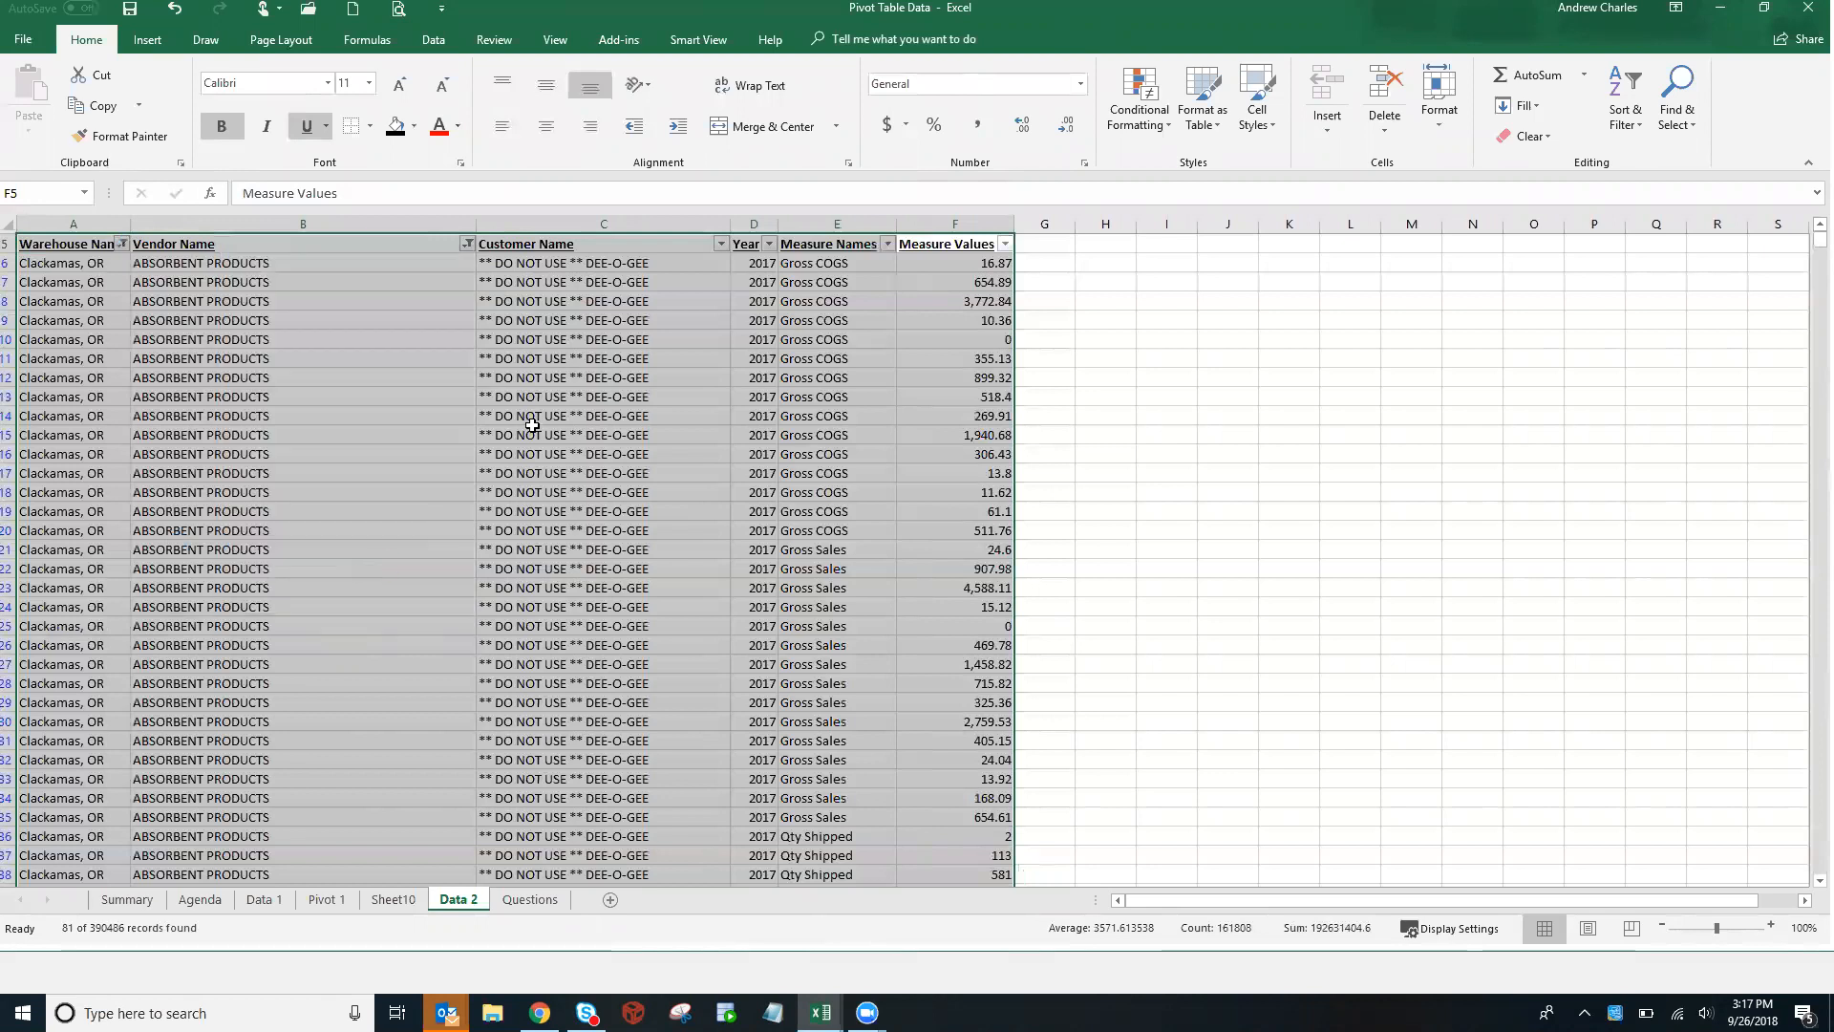
Filter the Measure Names column of the Data 2 table to Gross COGS
click(887, 244)
click(701, 432)
click(708, 446)
click(773, 606)
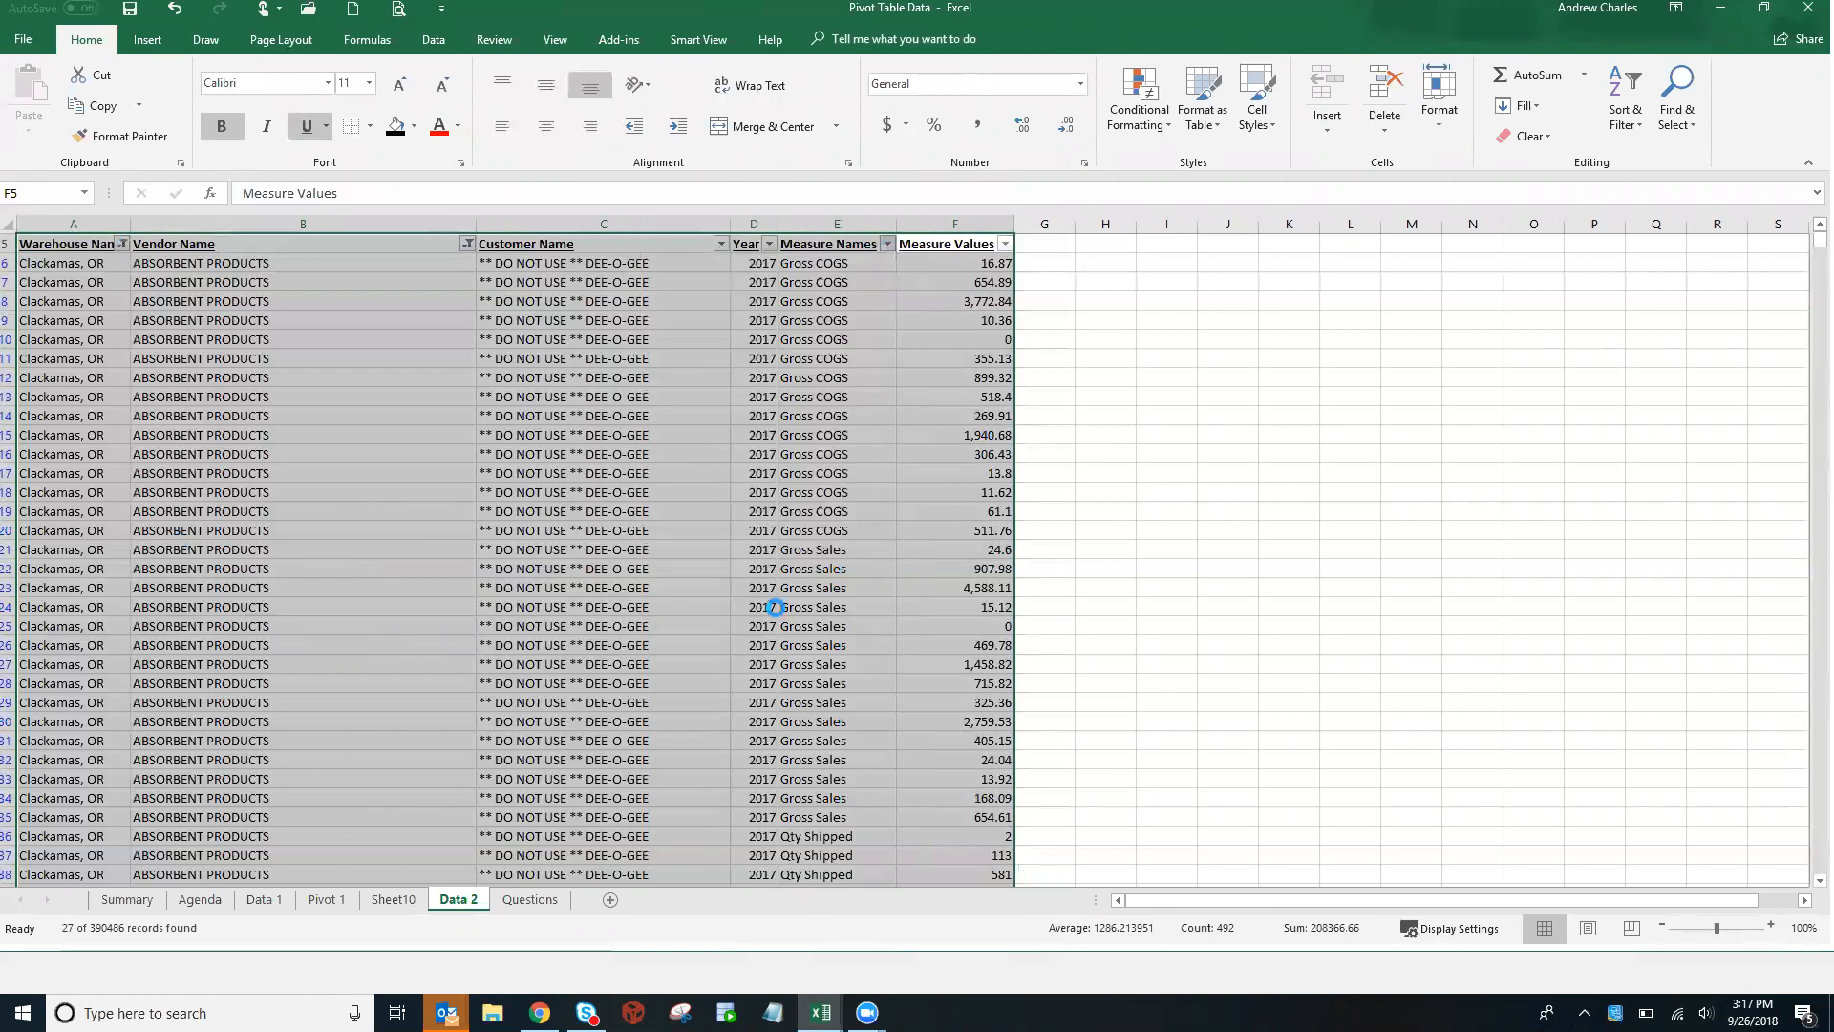
Sum the filtered Measure Values cells on Data 2 and compare with the ABSORBENT PRODUCTS Gross COGS value in Sheet10's PivotTable
click(956, 536)
key(ctrl+Up)
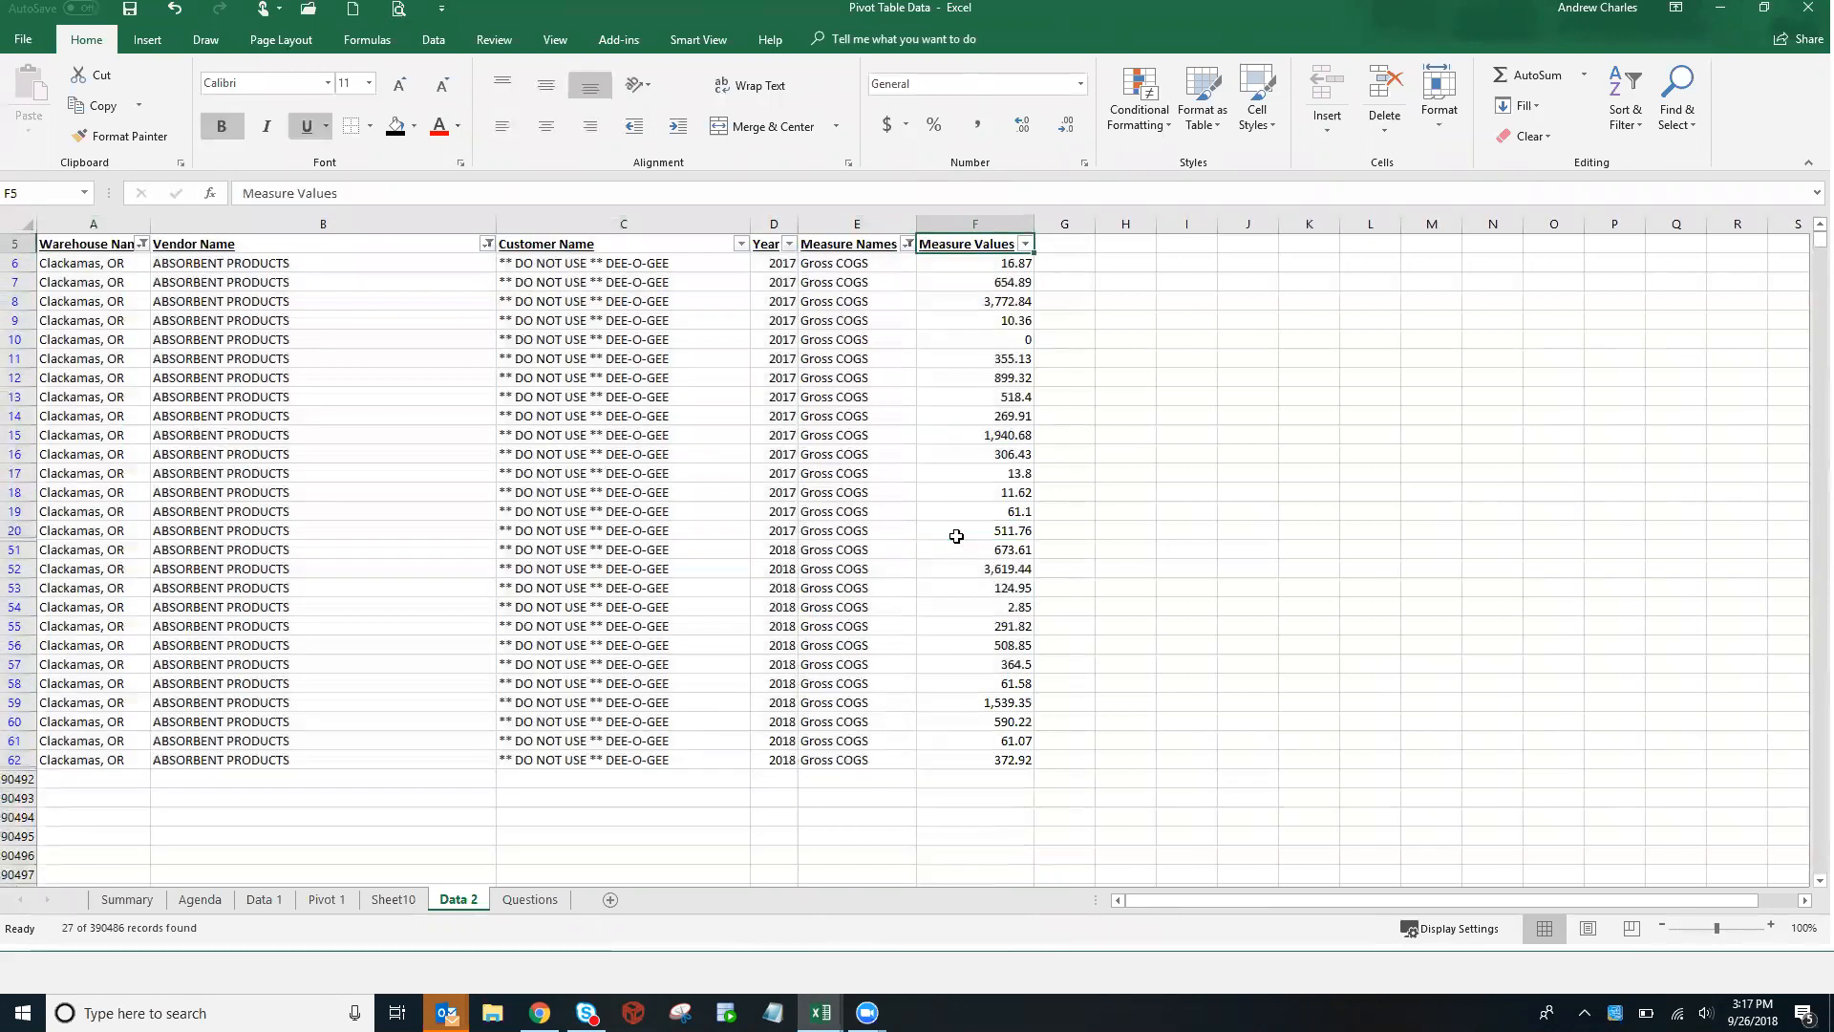
key(Down)
key(ctrl+shift+Down)
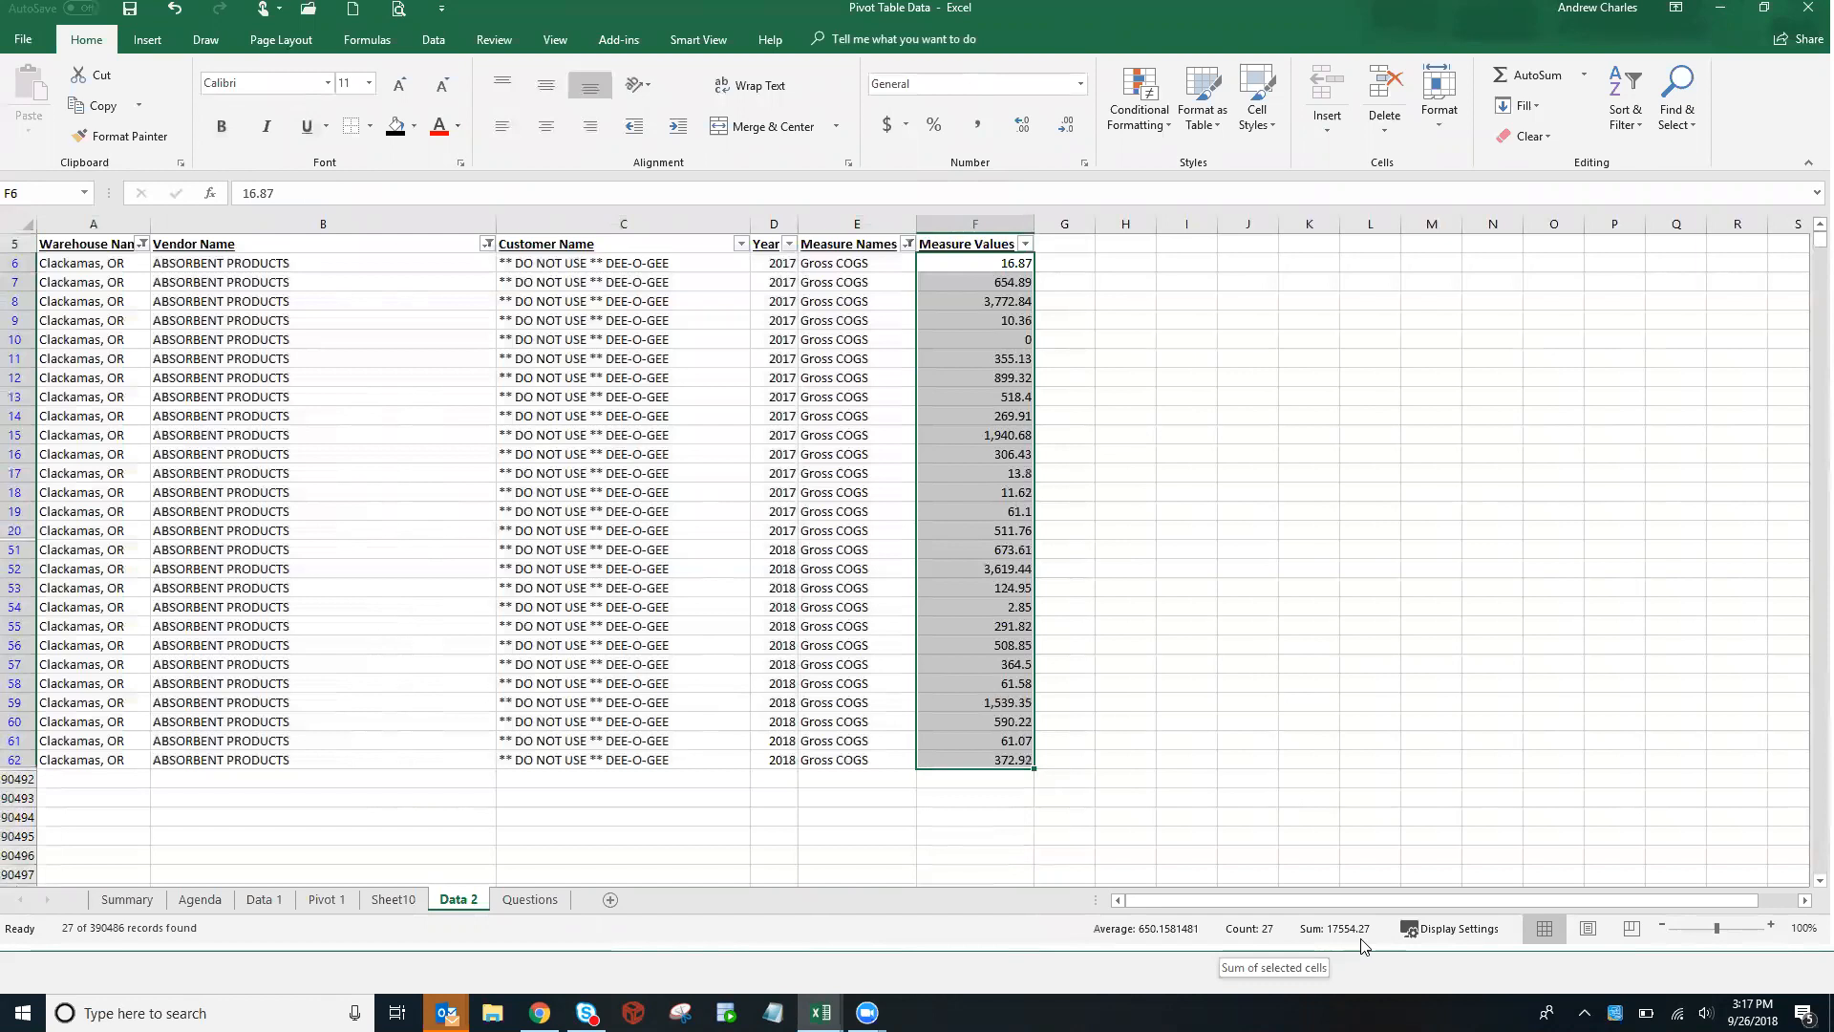
click(395, 901)
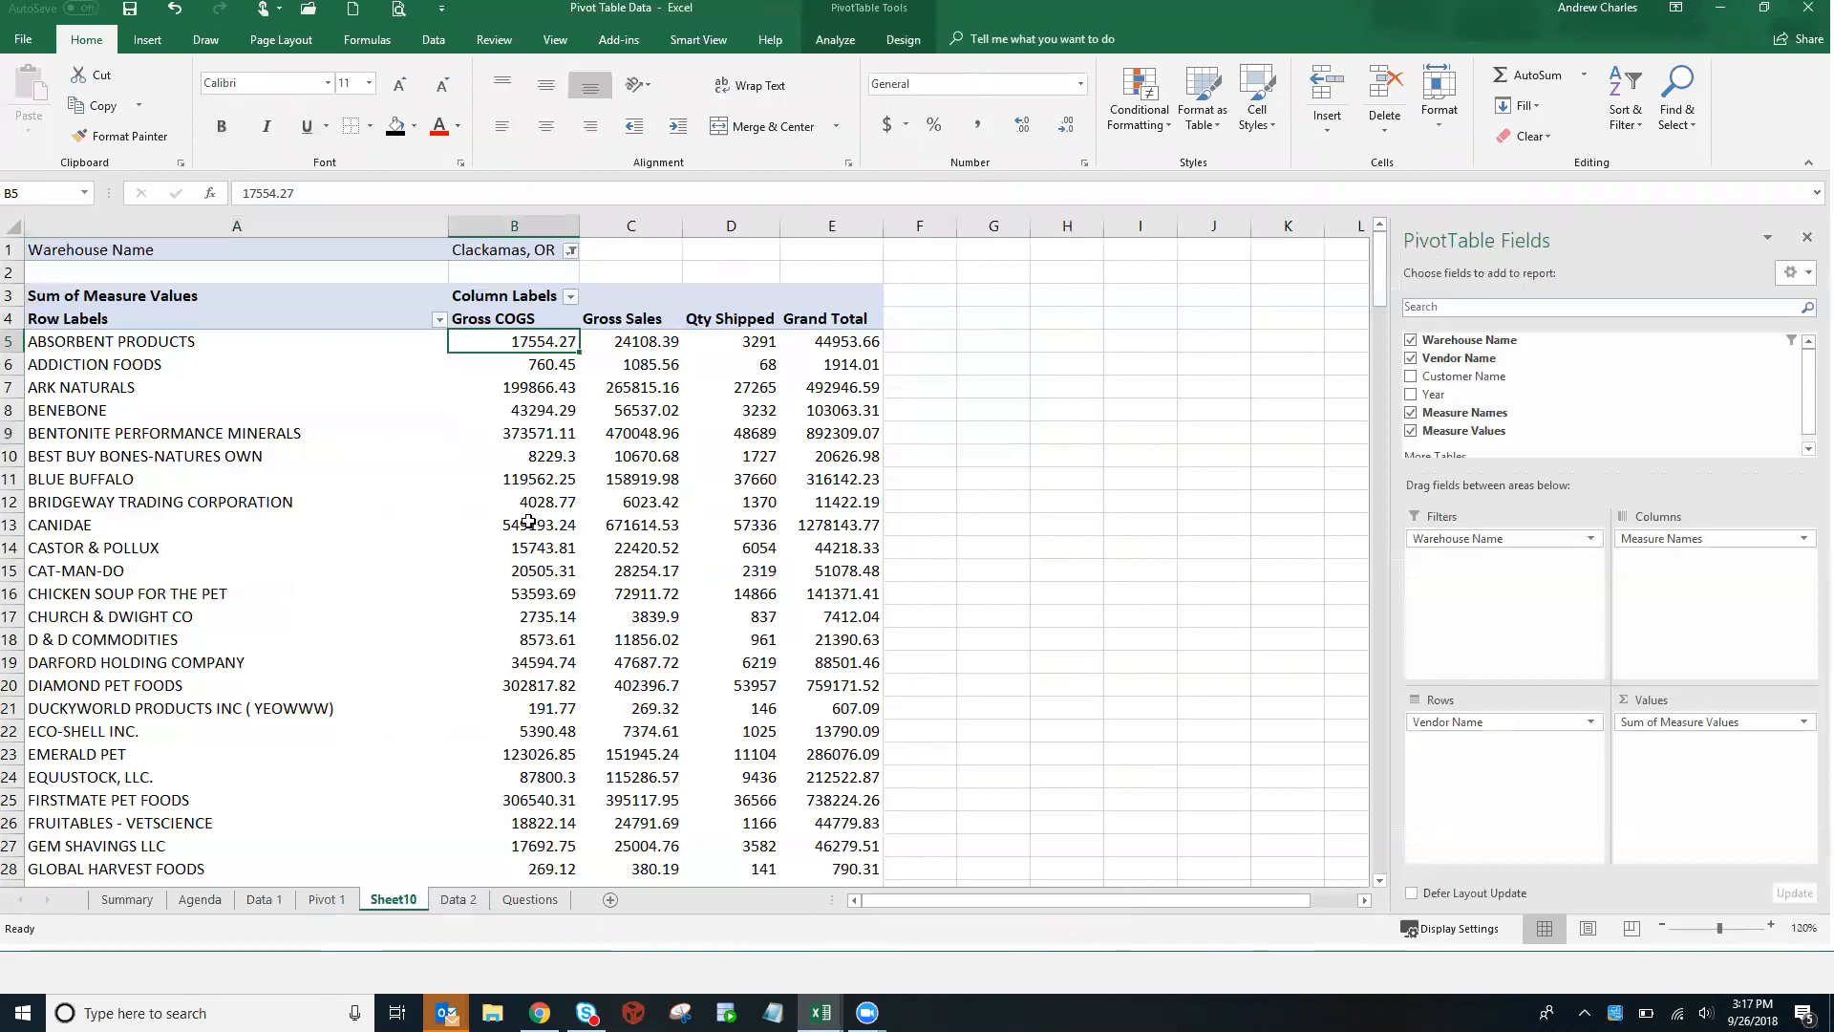
mouse_move(528, 521)
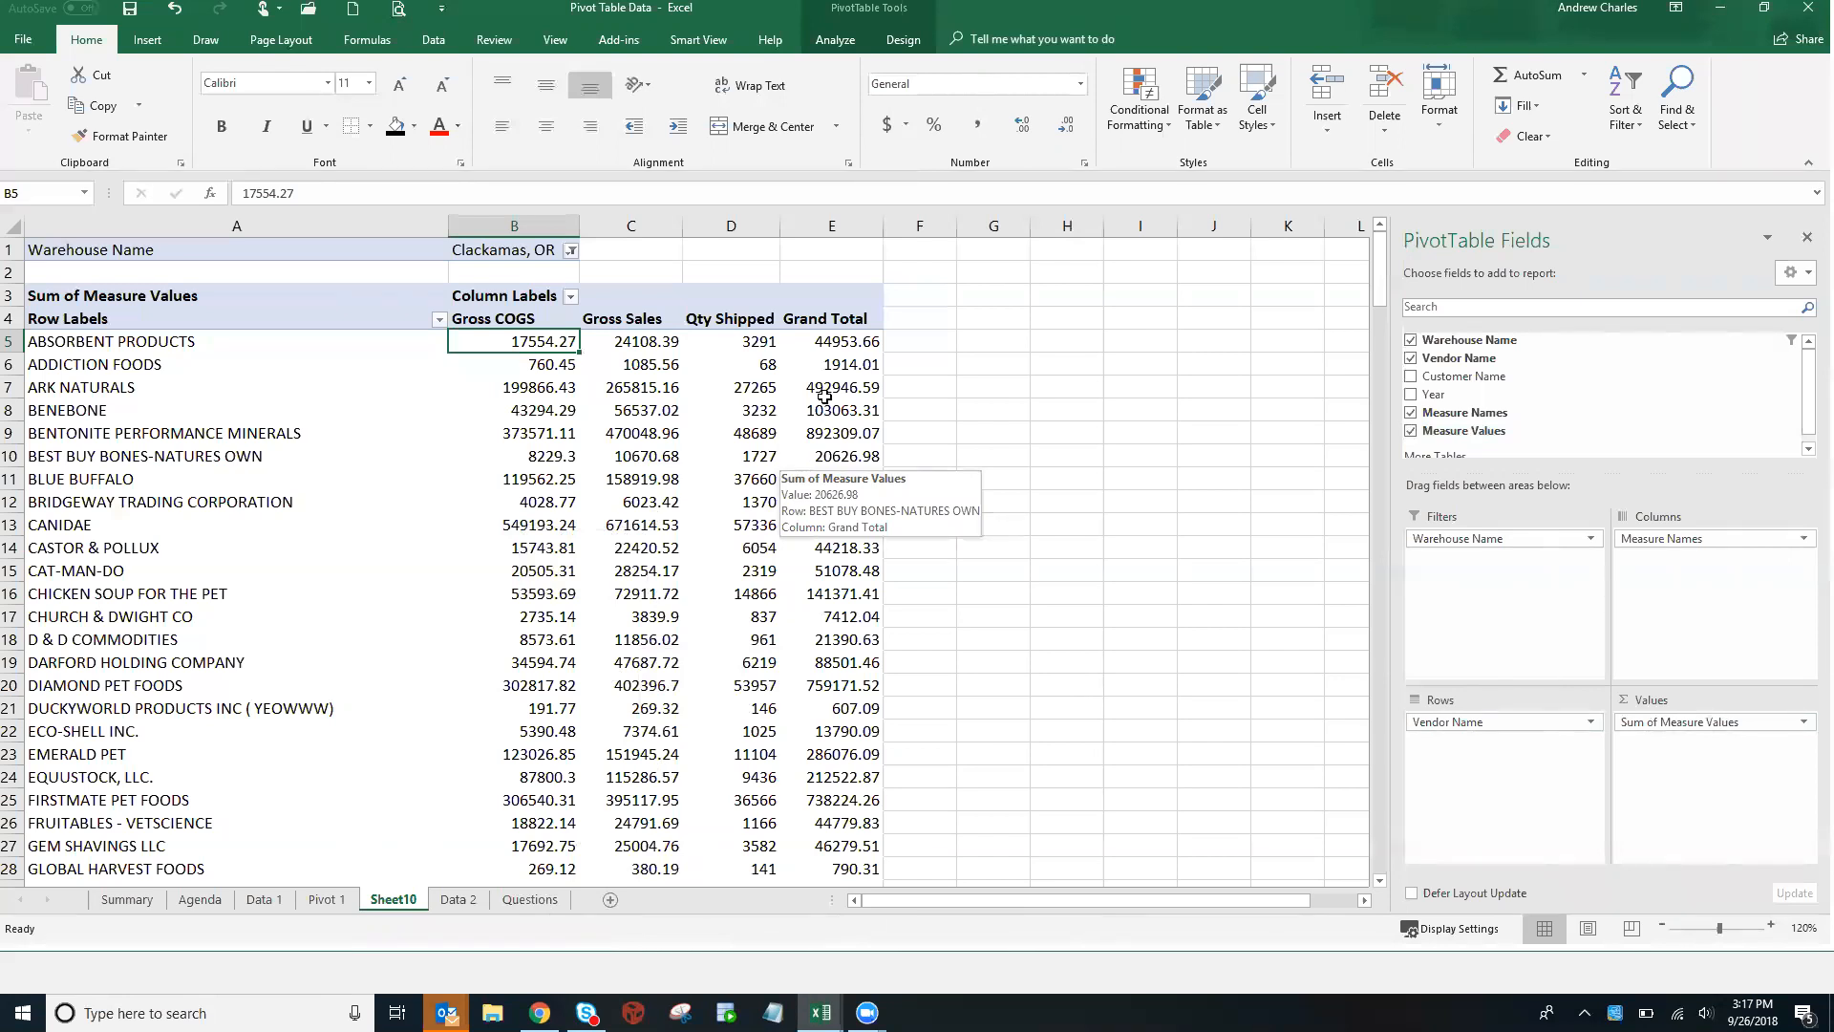
Open the PivotTable options, review the layout and totals settings, and enable the Classic PivotTable layout
click(836, 39)
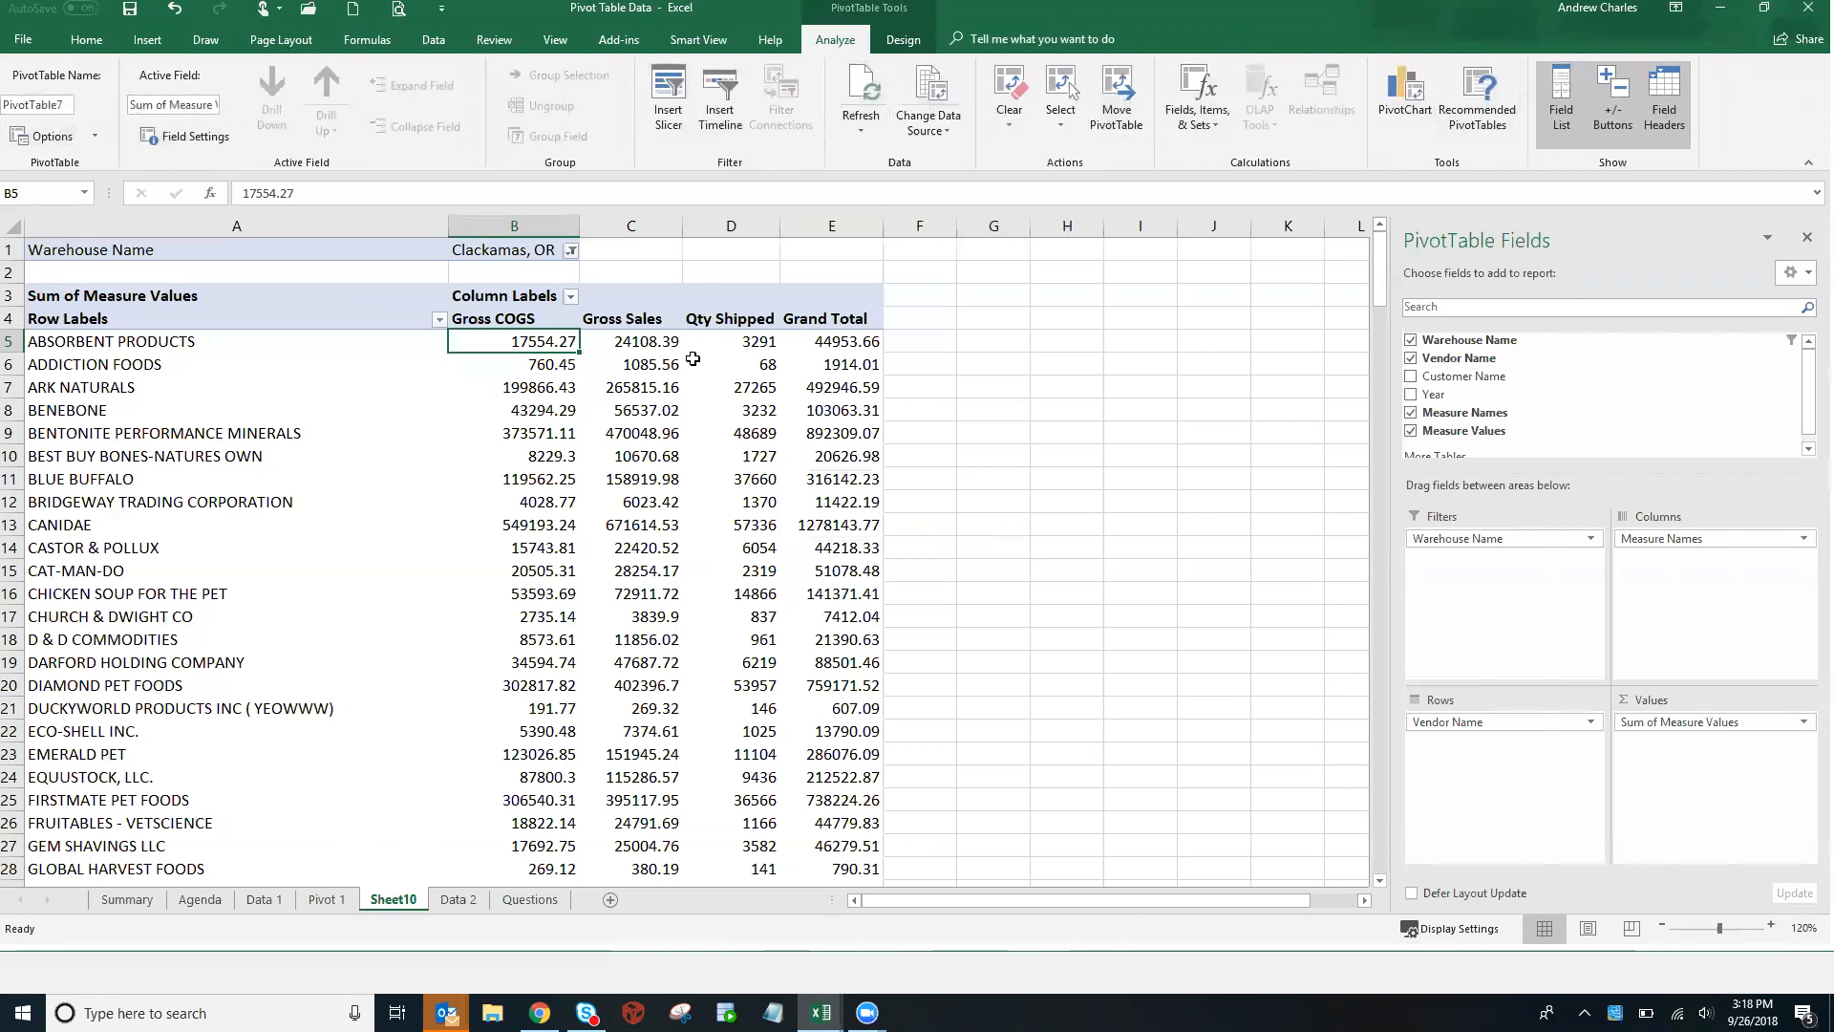
click(98, 143)
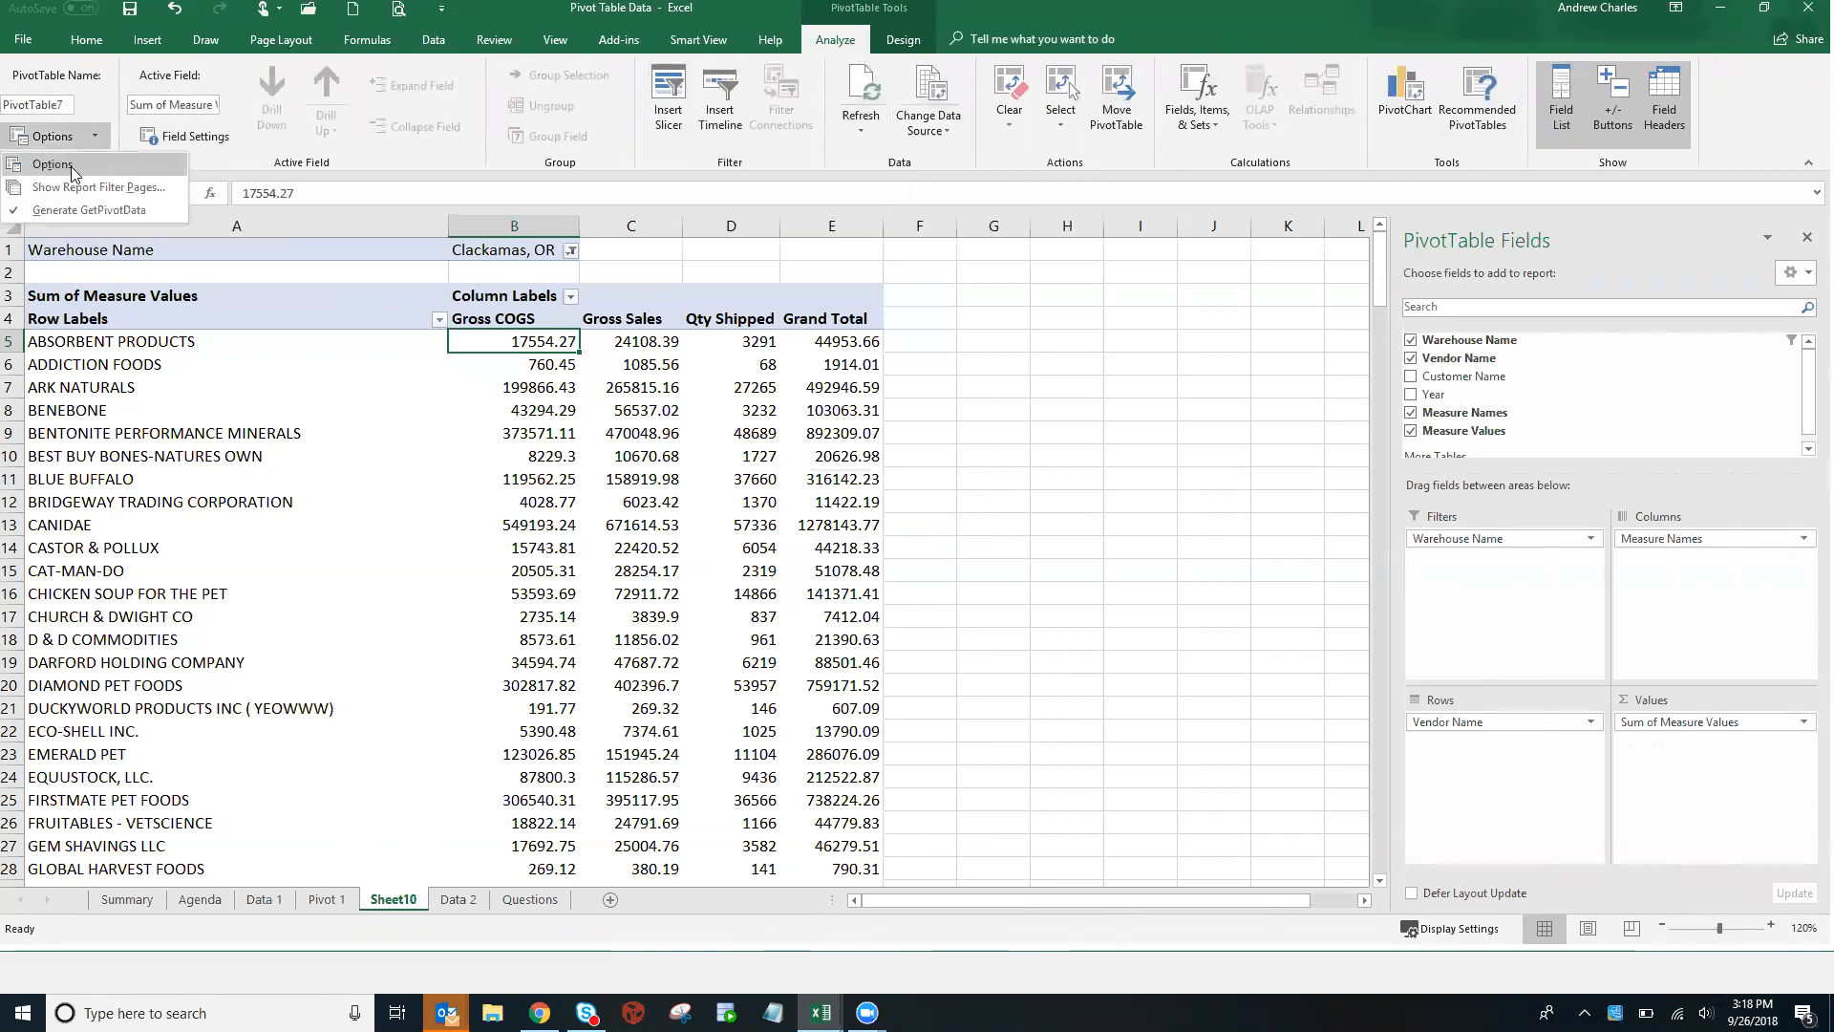
click(76, 171)
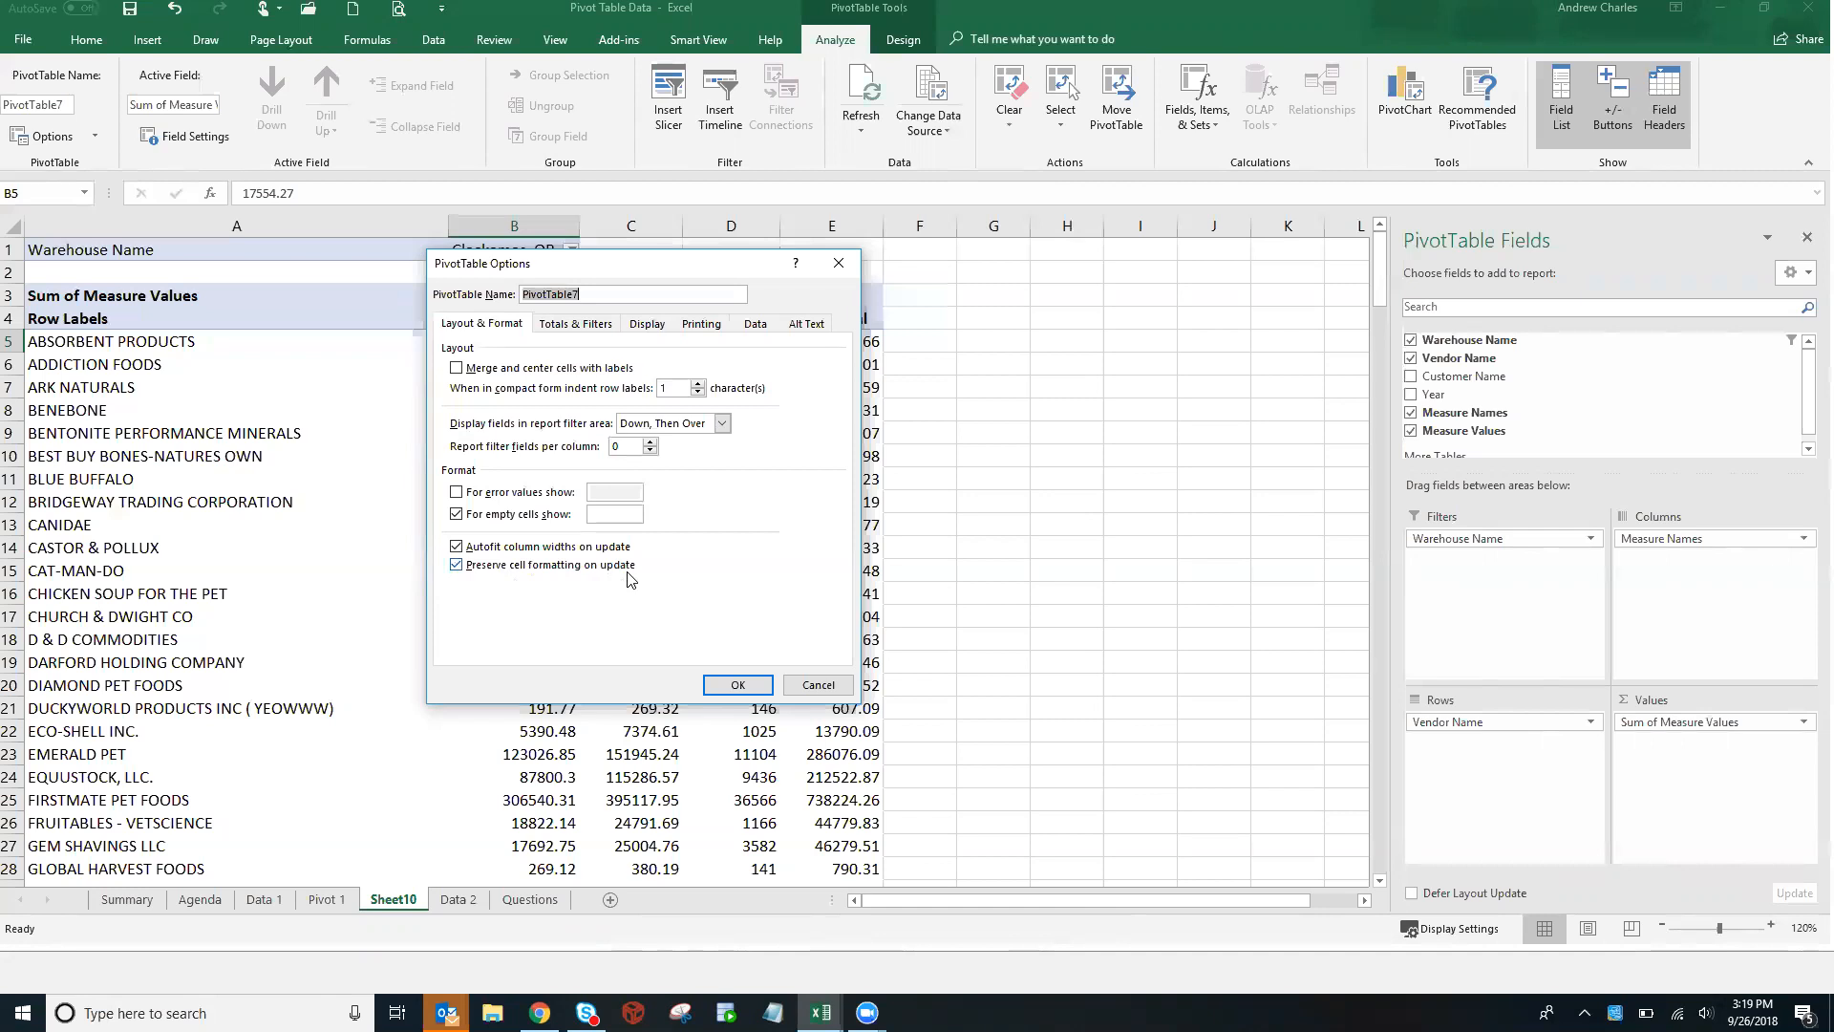
click(600, 324)
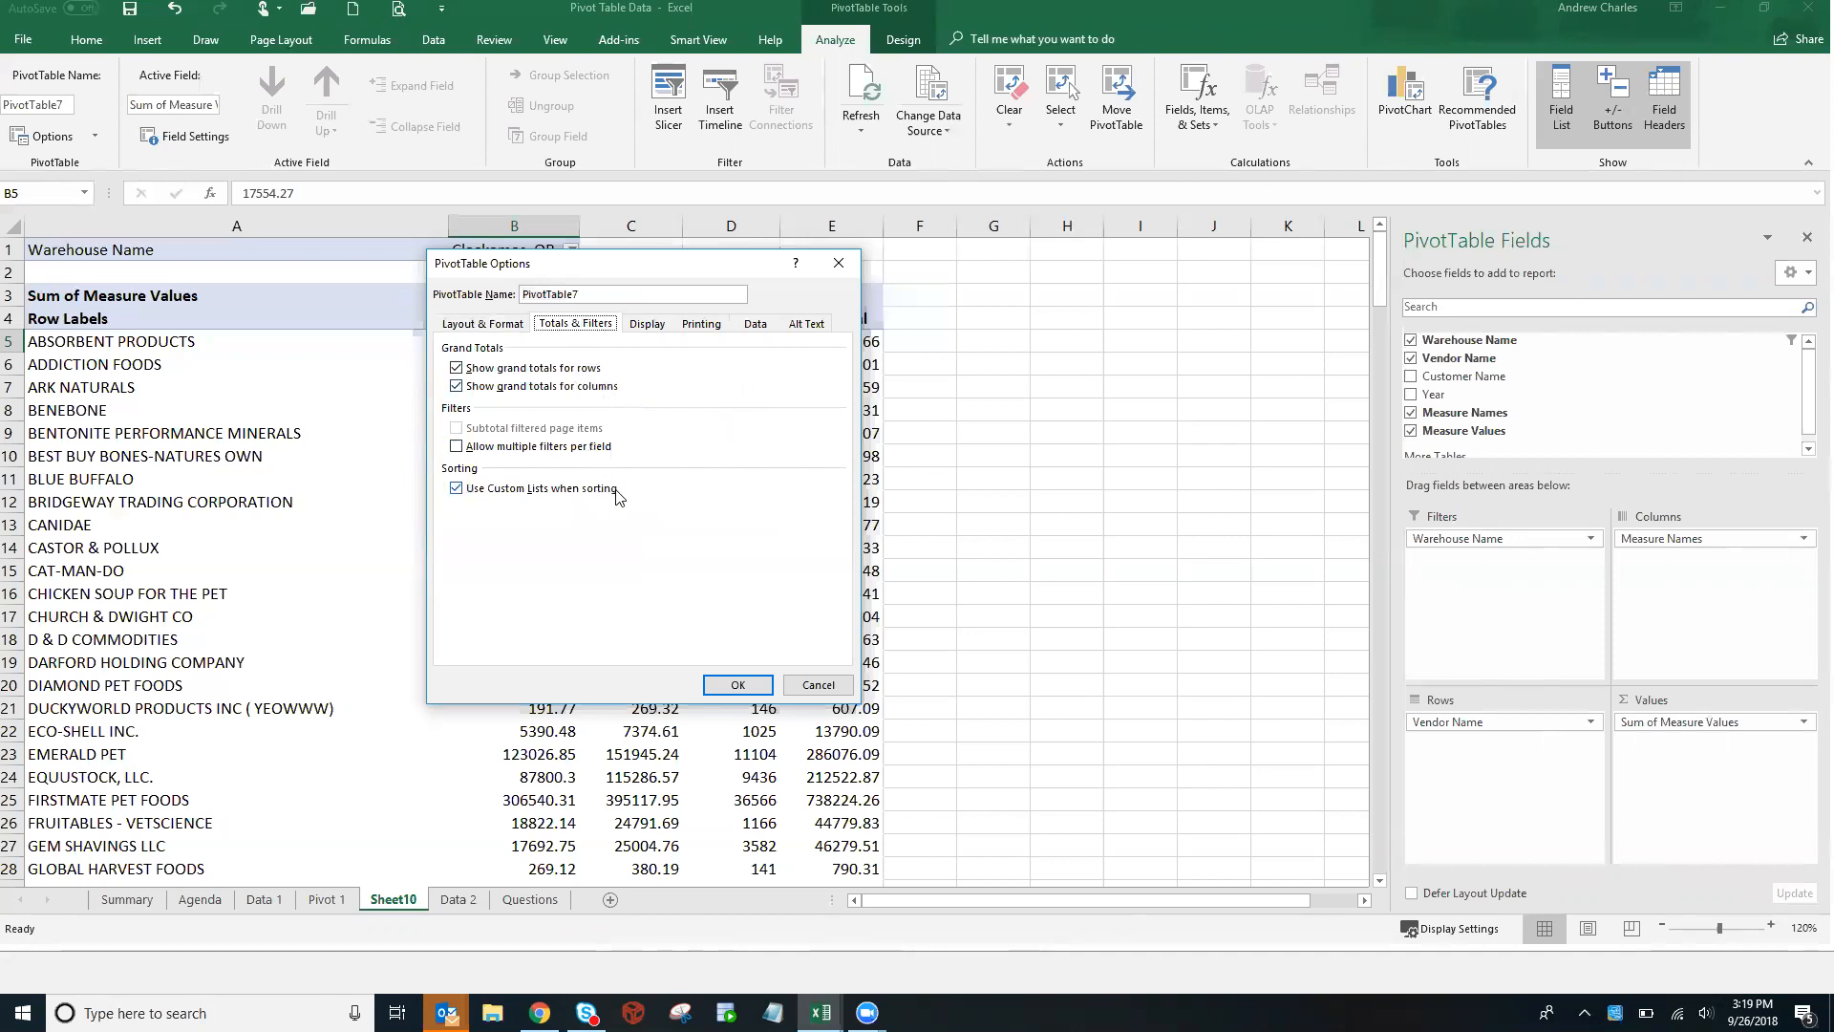
click(650, 326)
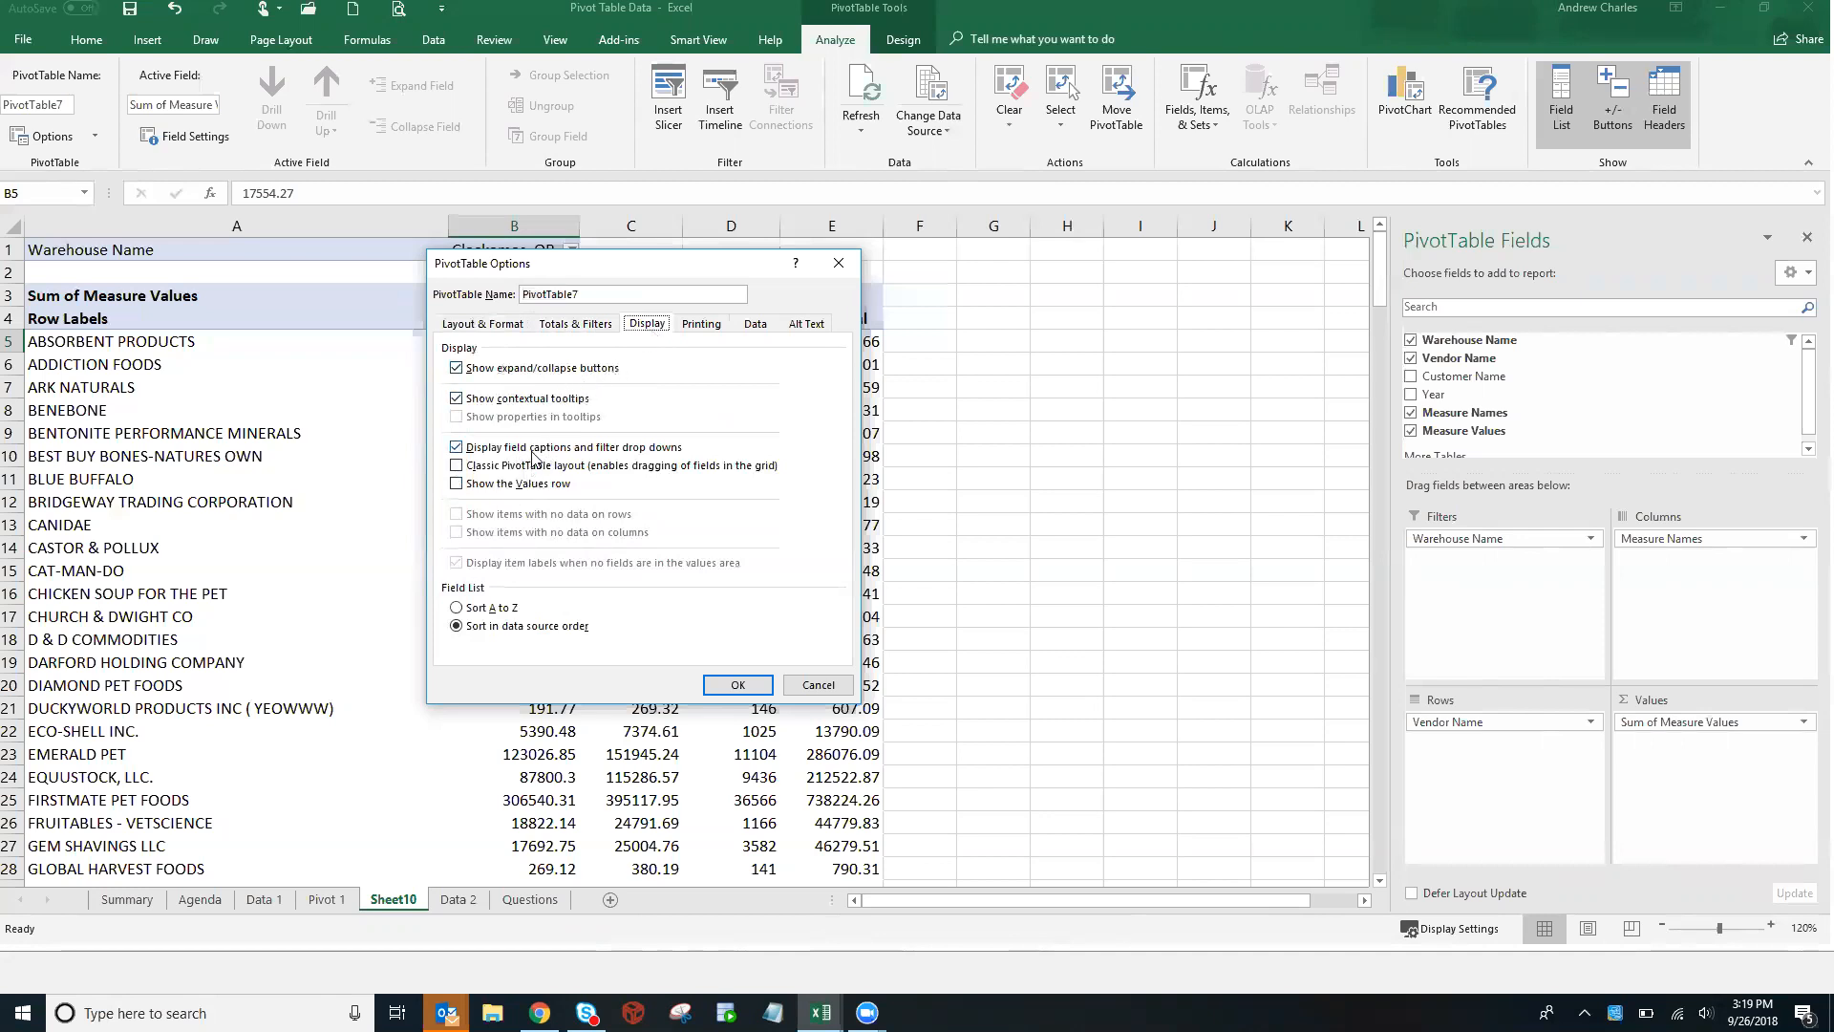
click(462, 470)
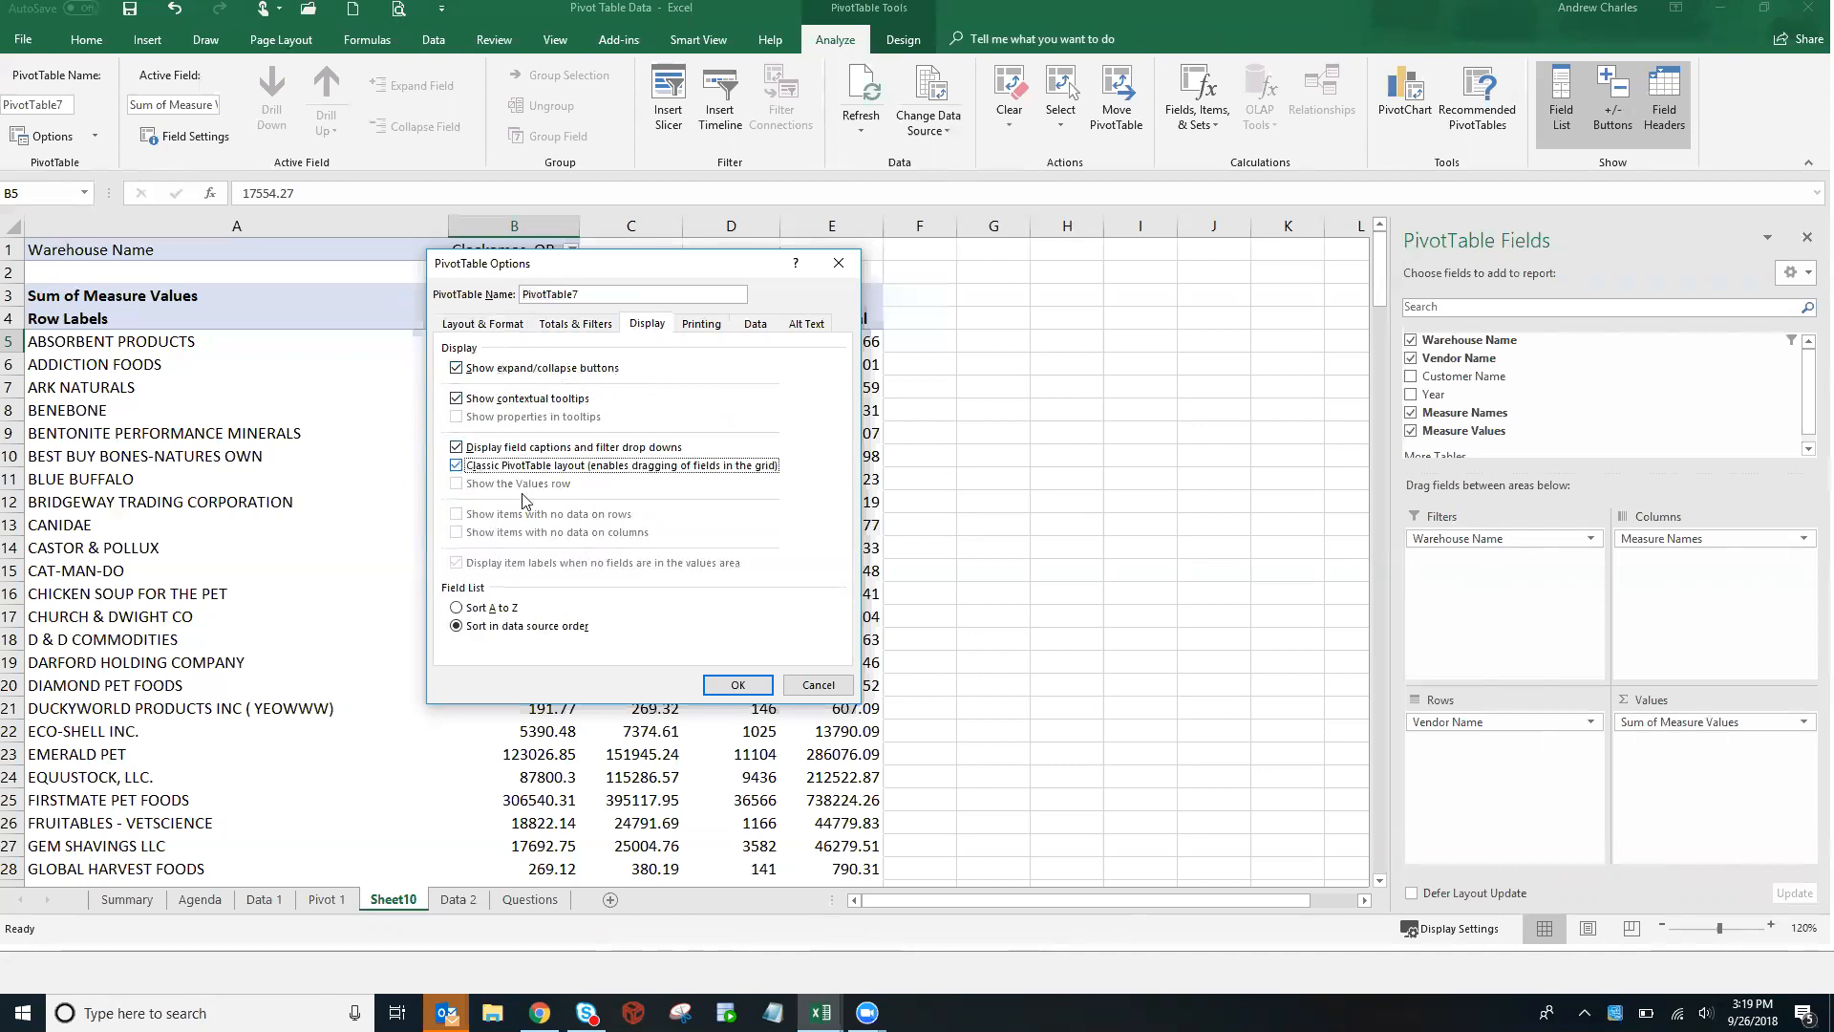
Review the Printing, Data and Alt Text settings of the PivotTable and apply the options
click(700, 325)
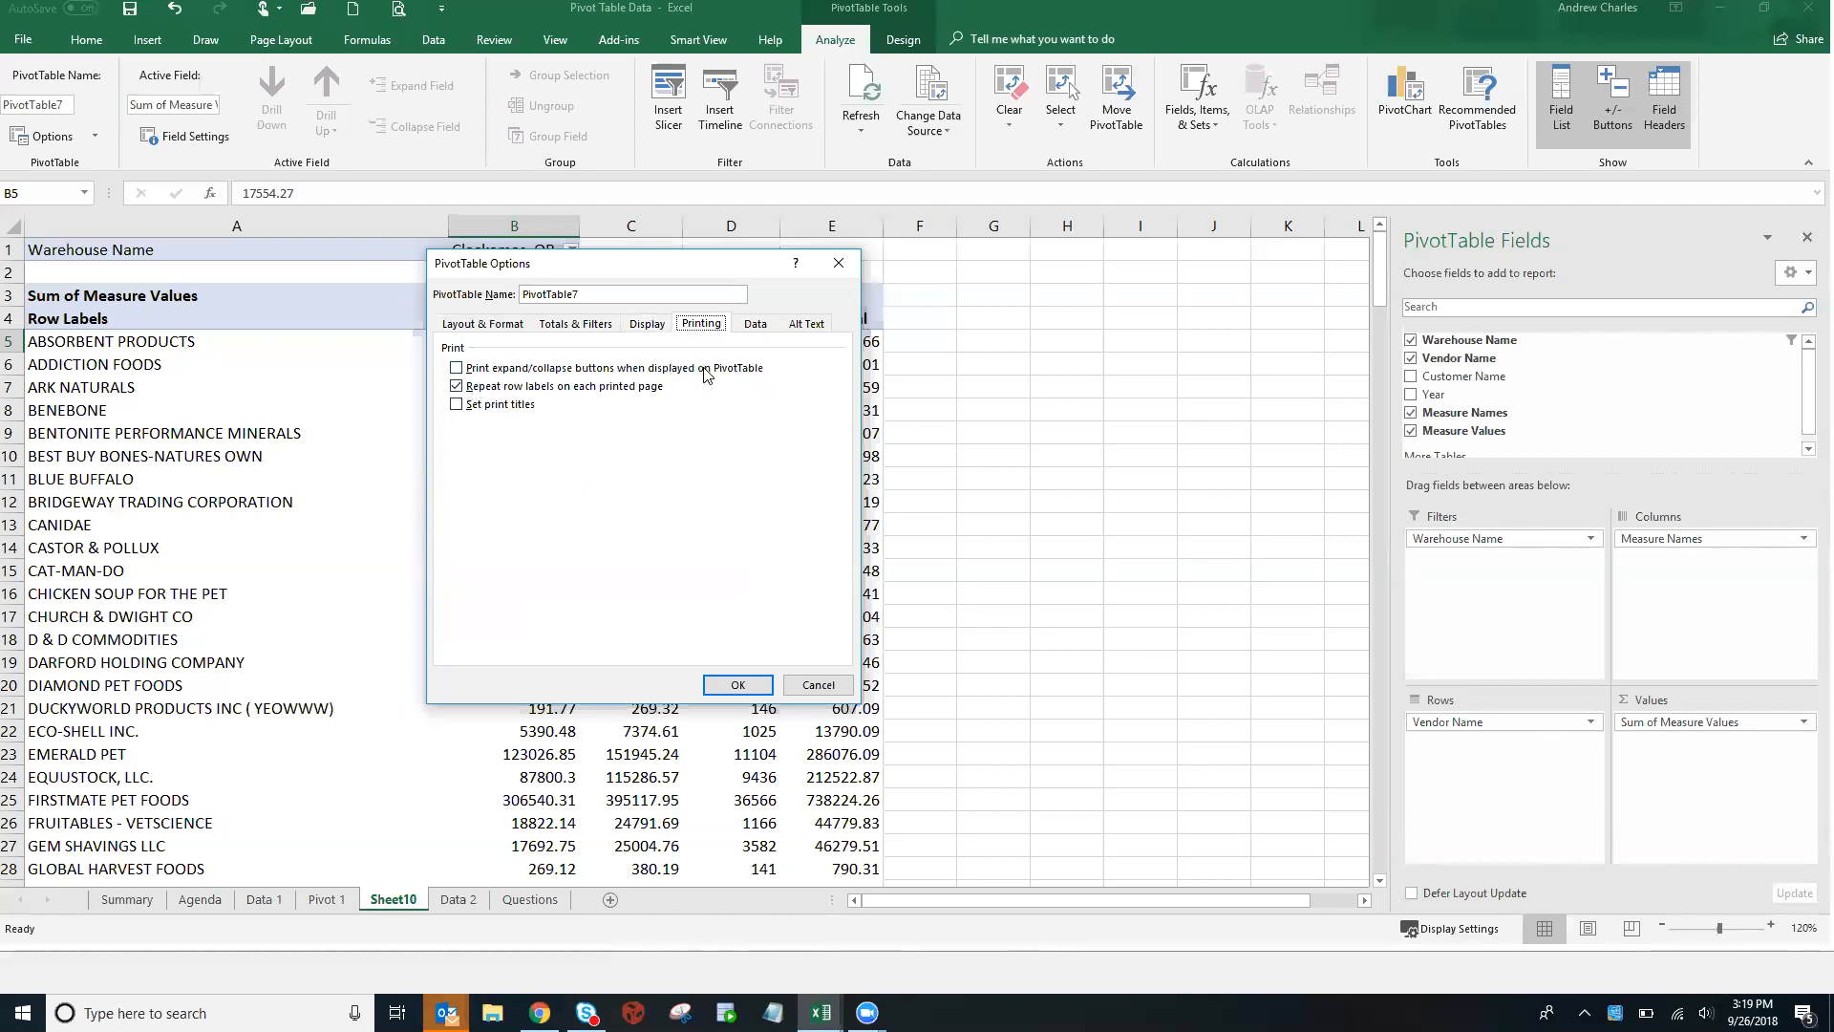
click(763, 324)
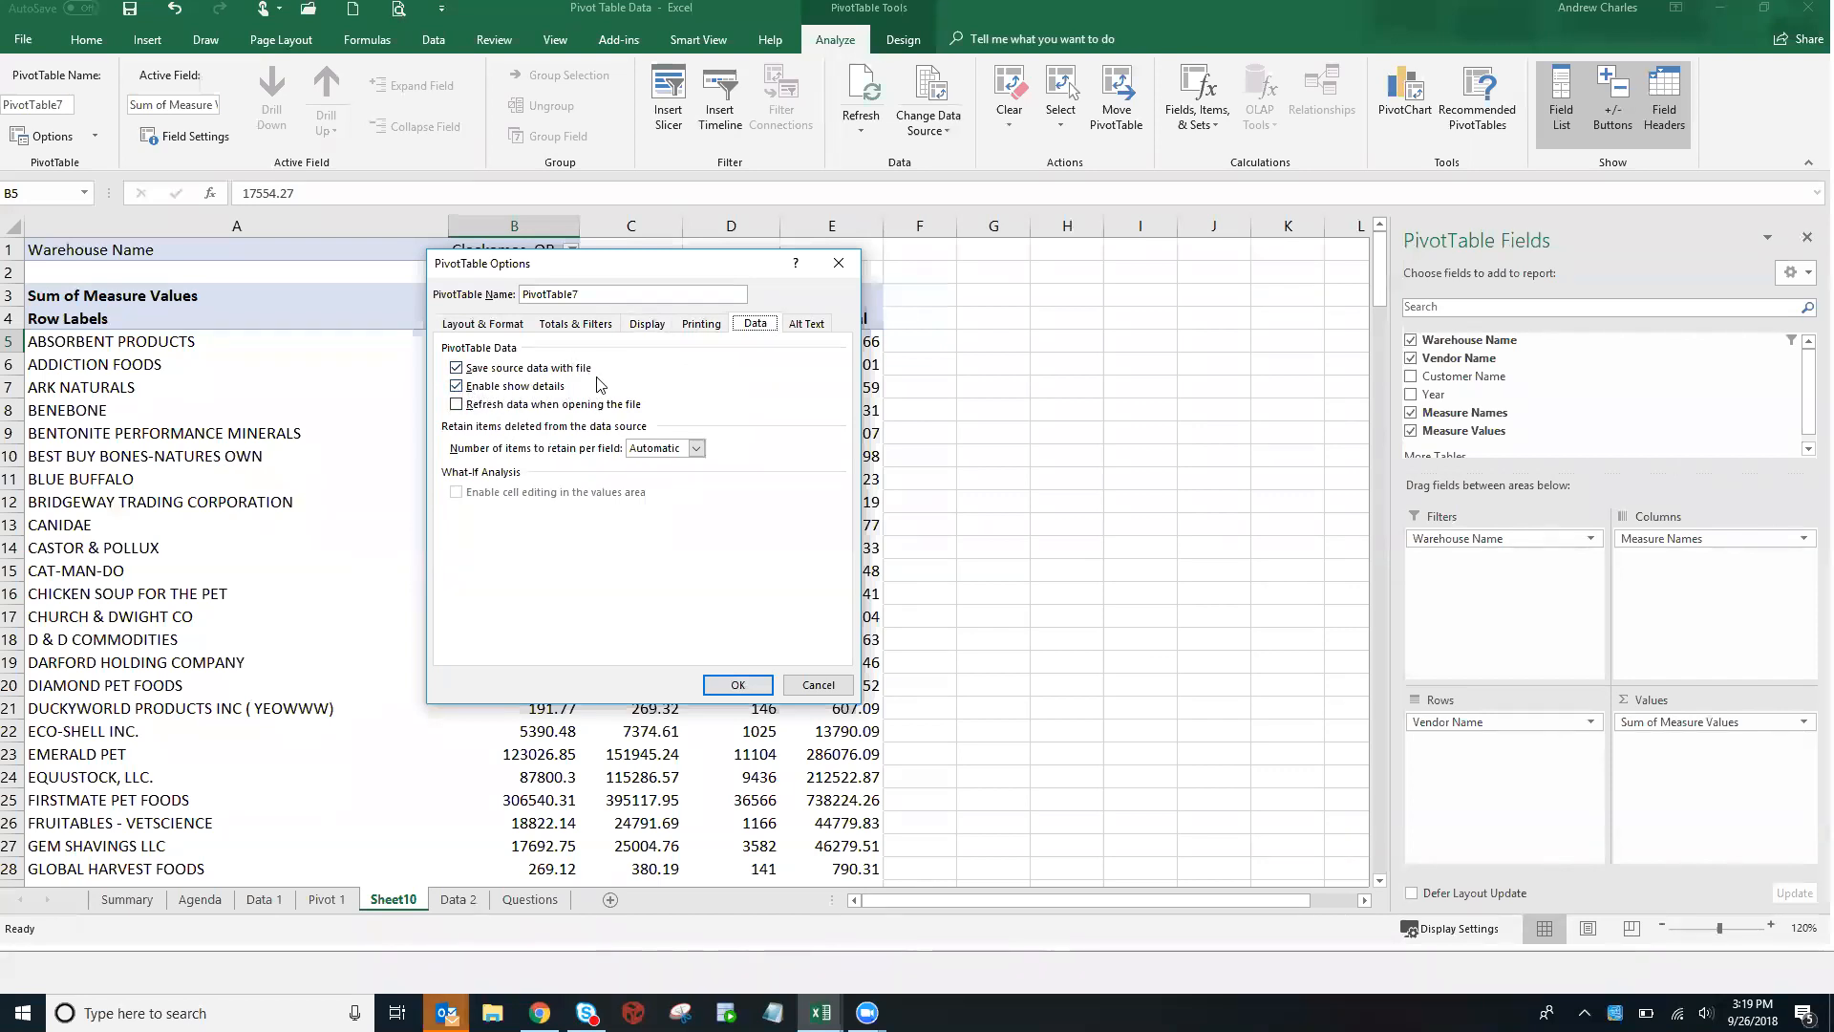
click(792, 329)
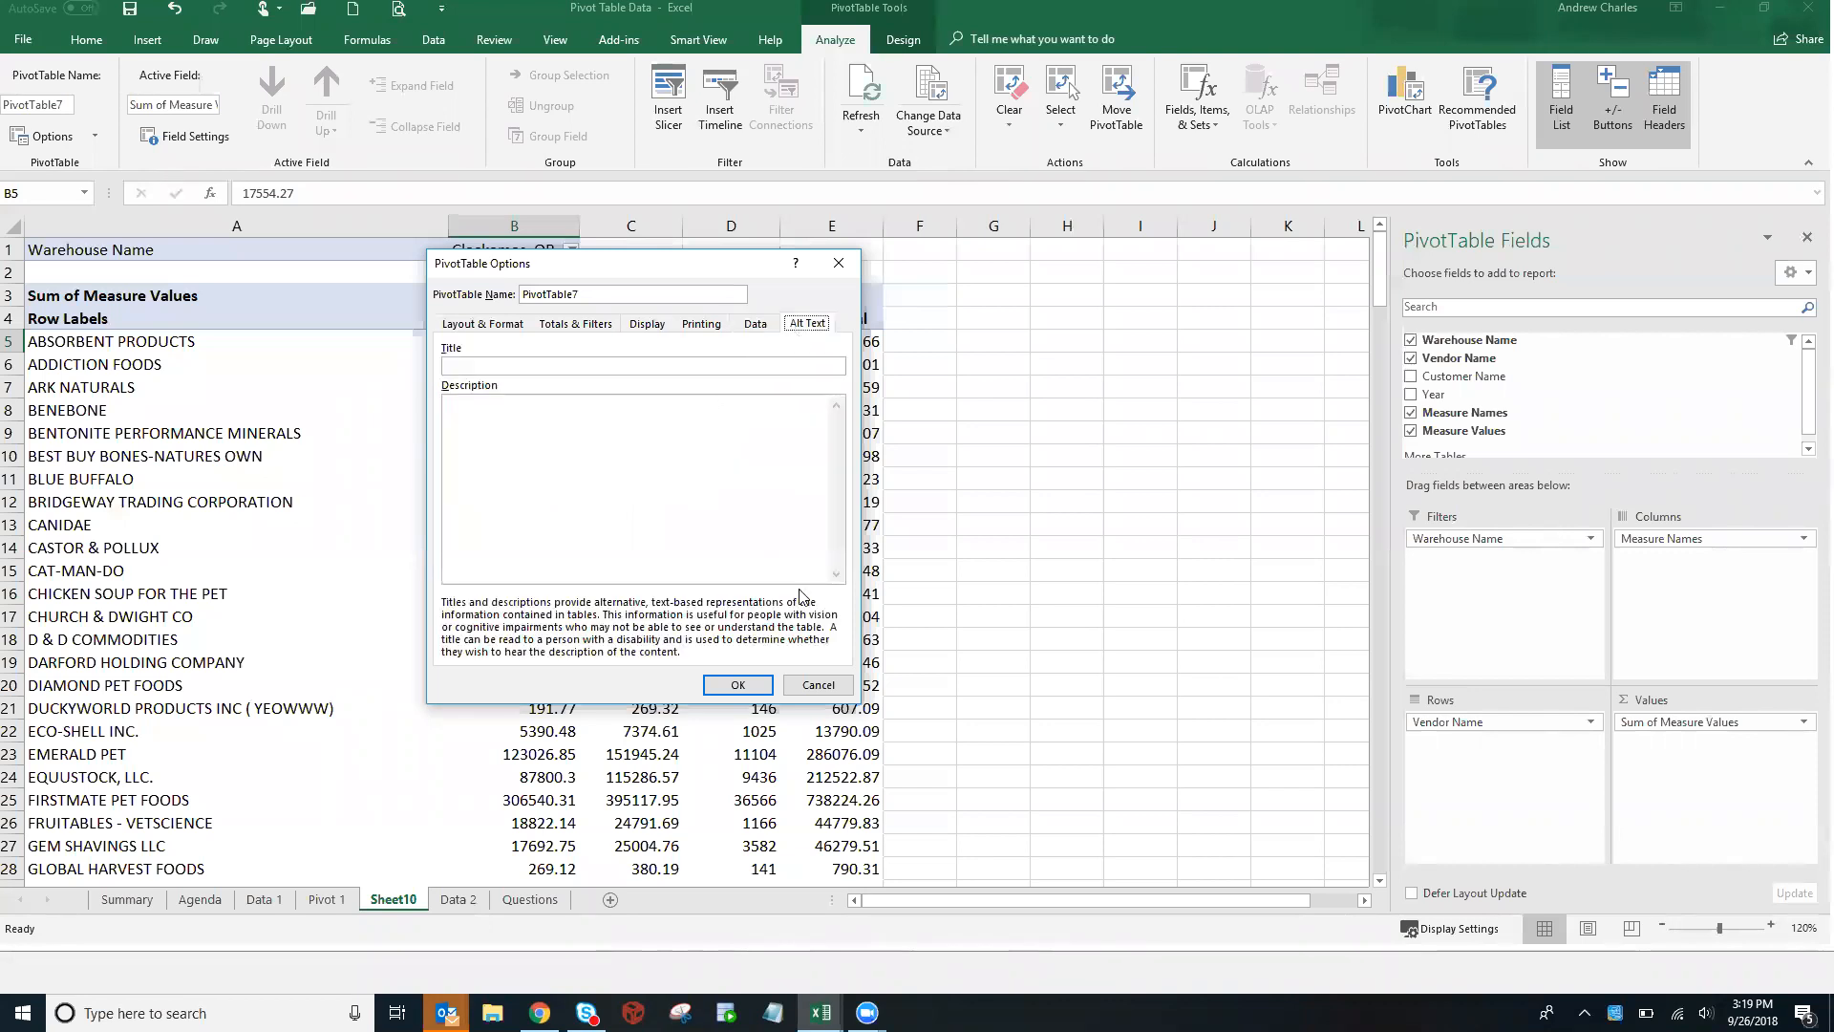
click(738, 684)
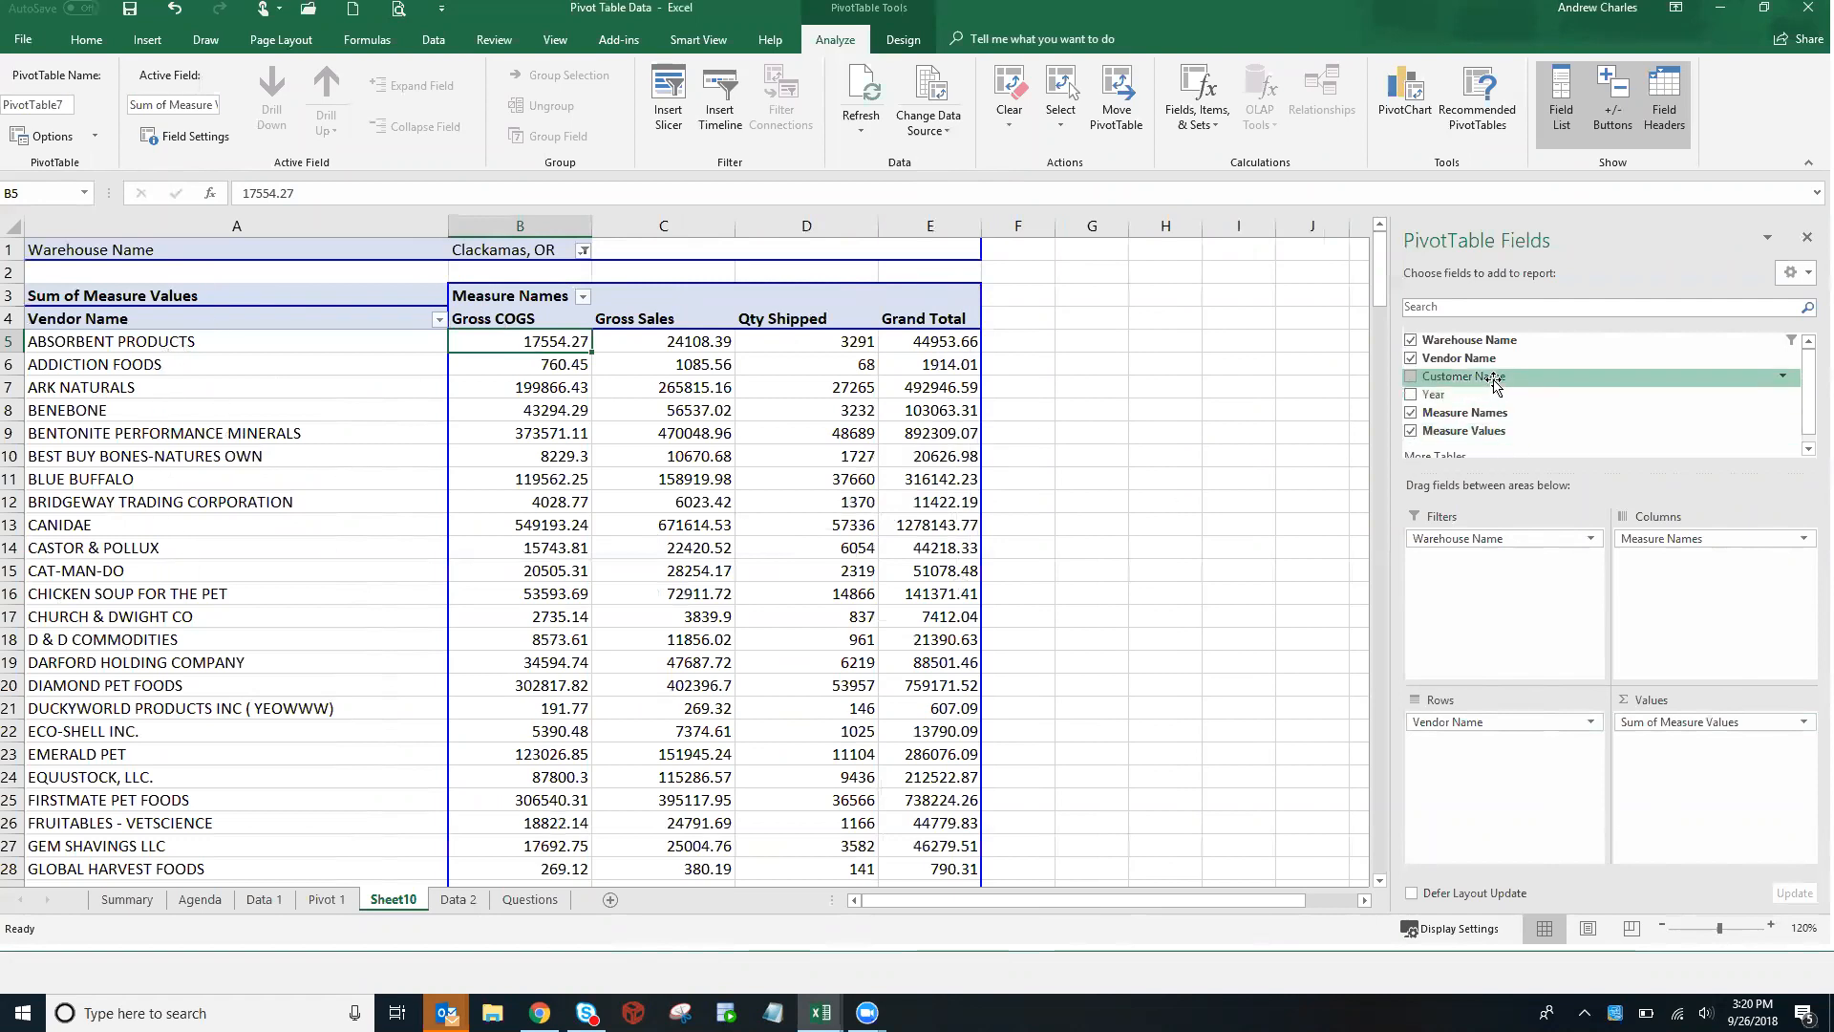
Add Customer Name as a row field beside Vendor Name and examine the customer rows and vendor subtotals
drag(1494, 383, 430, 480)
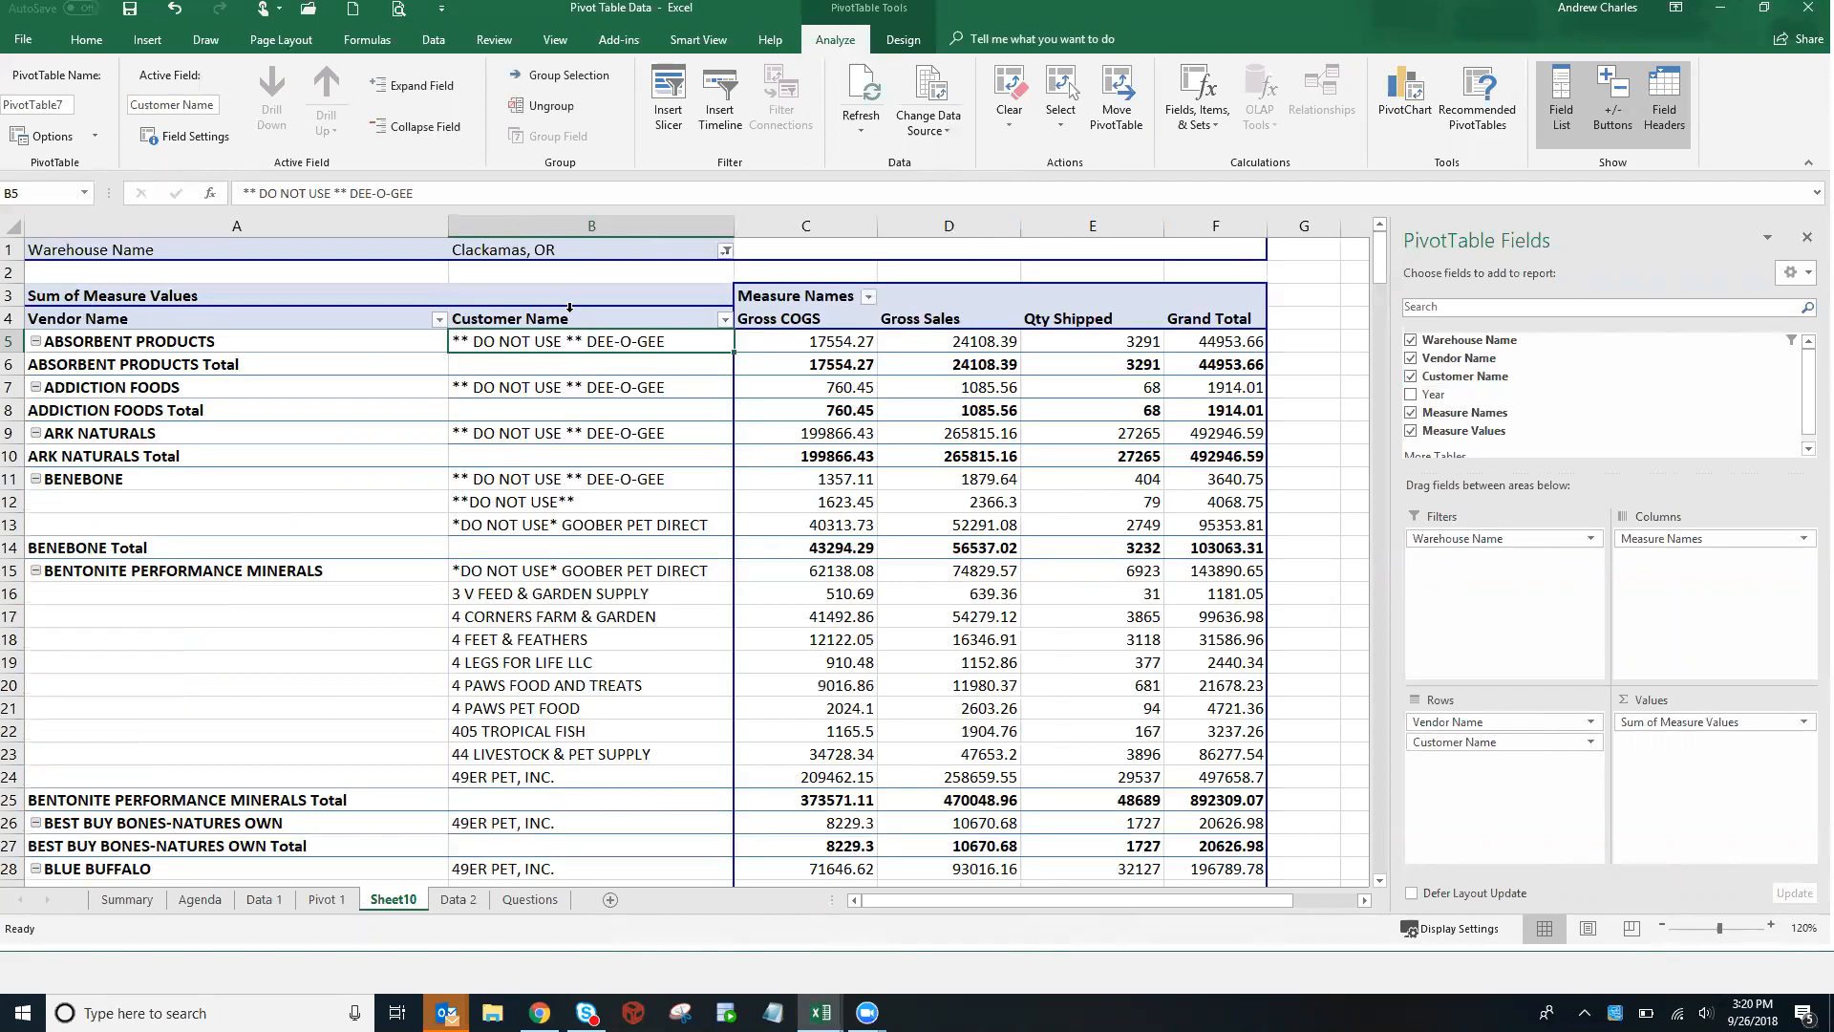
click(115, 366)
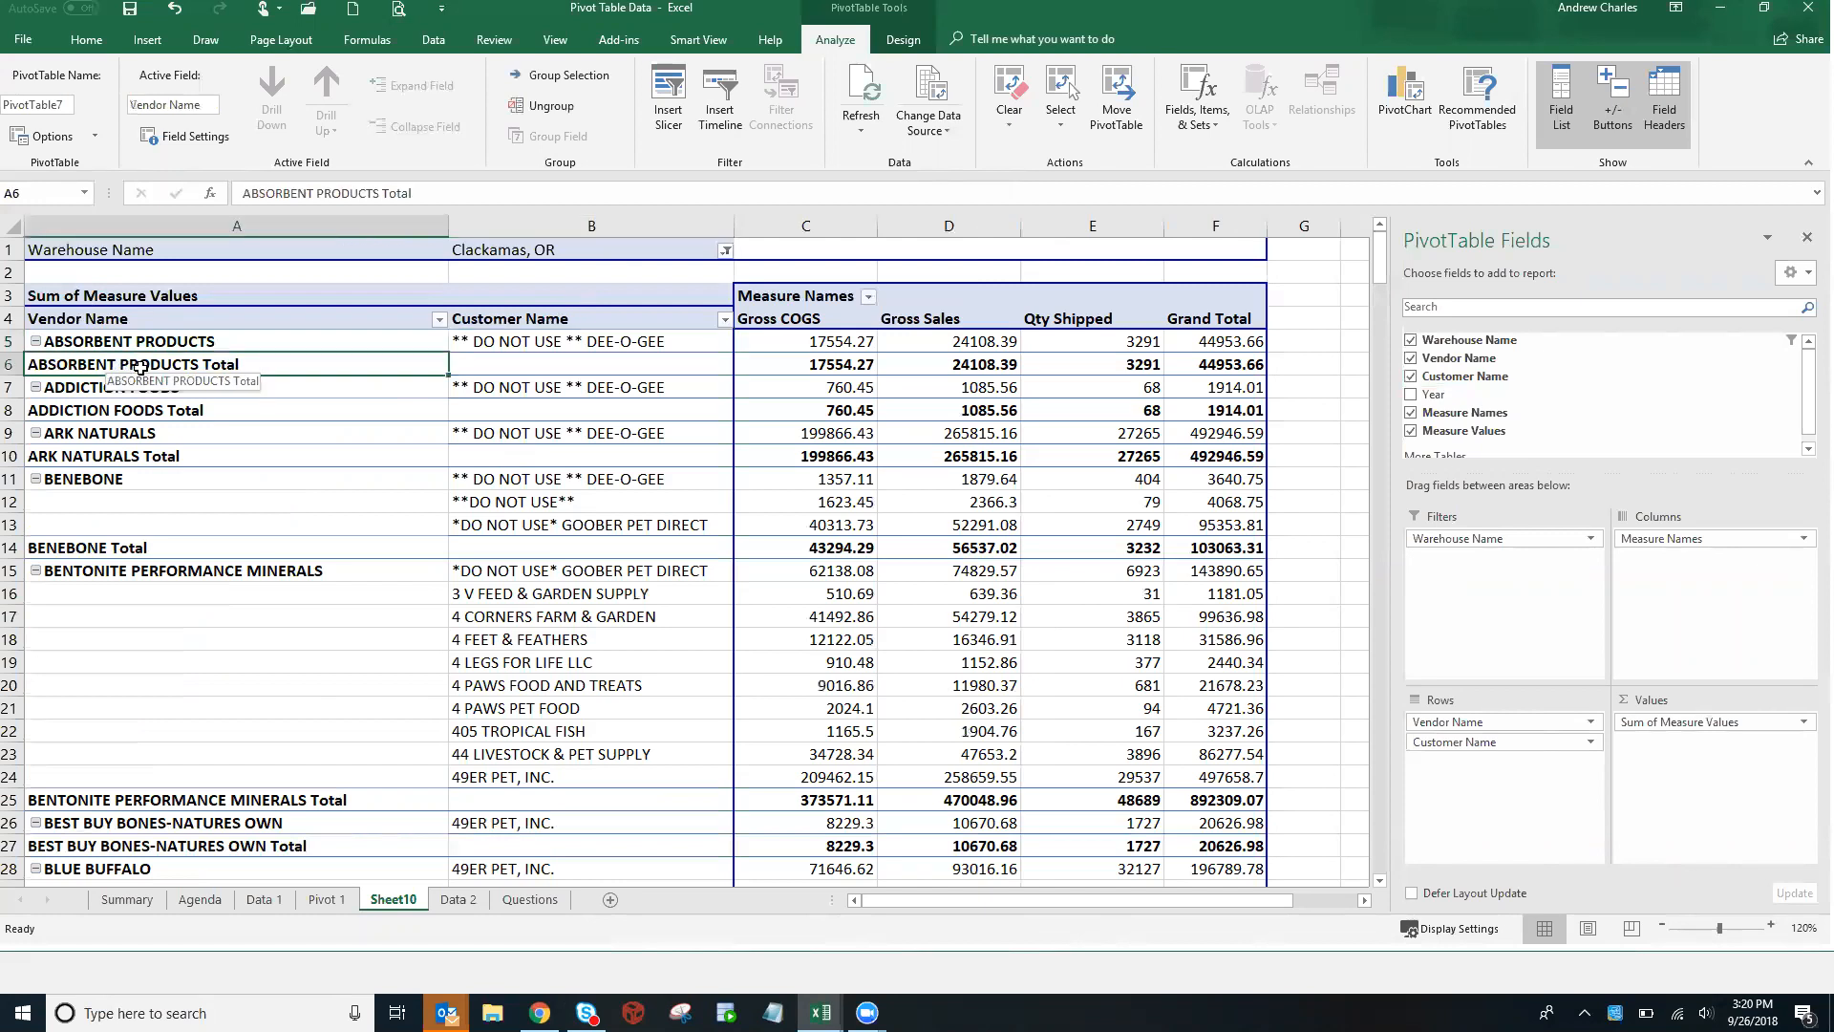
click(819, 342)
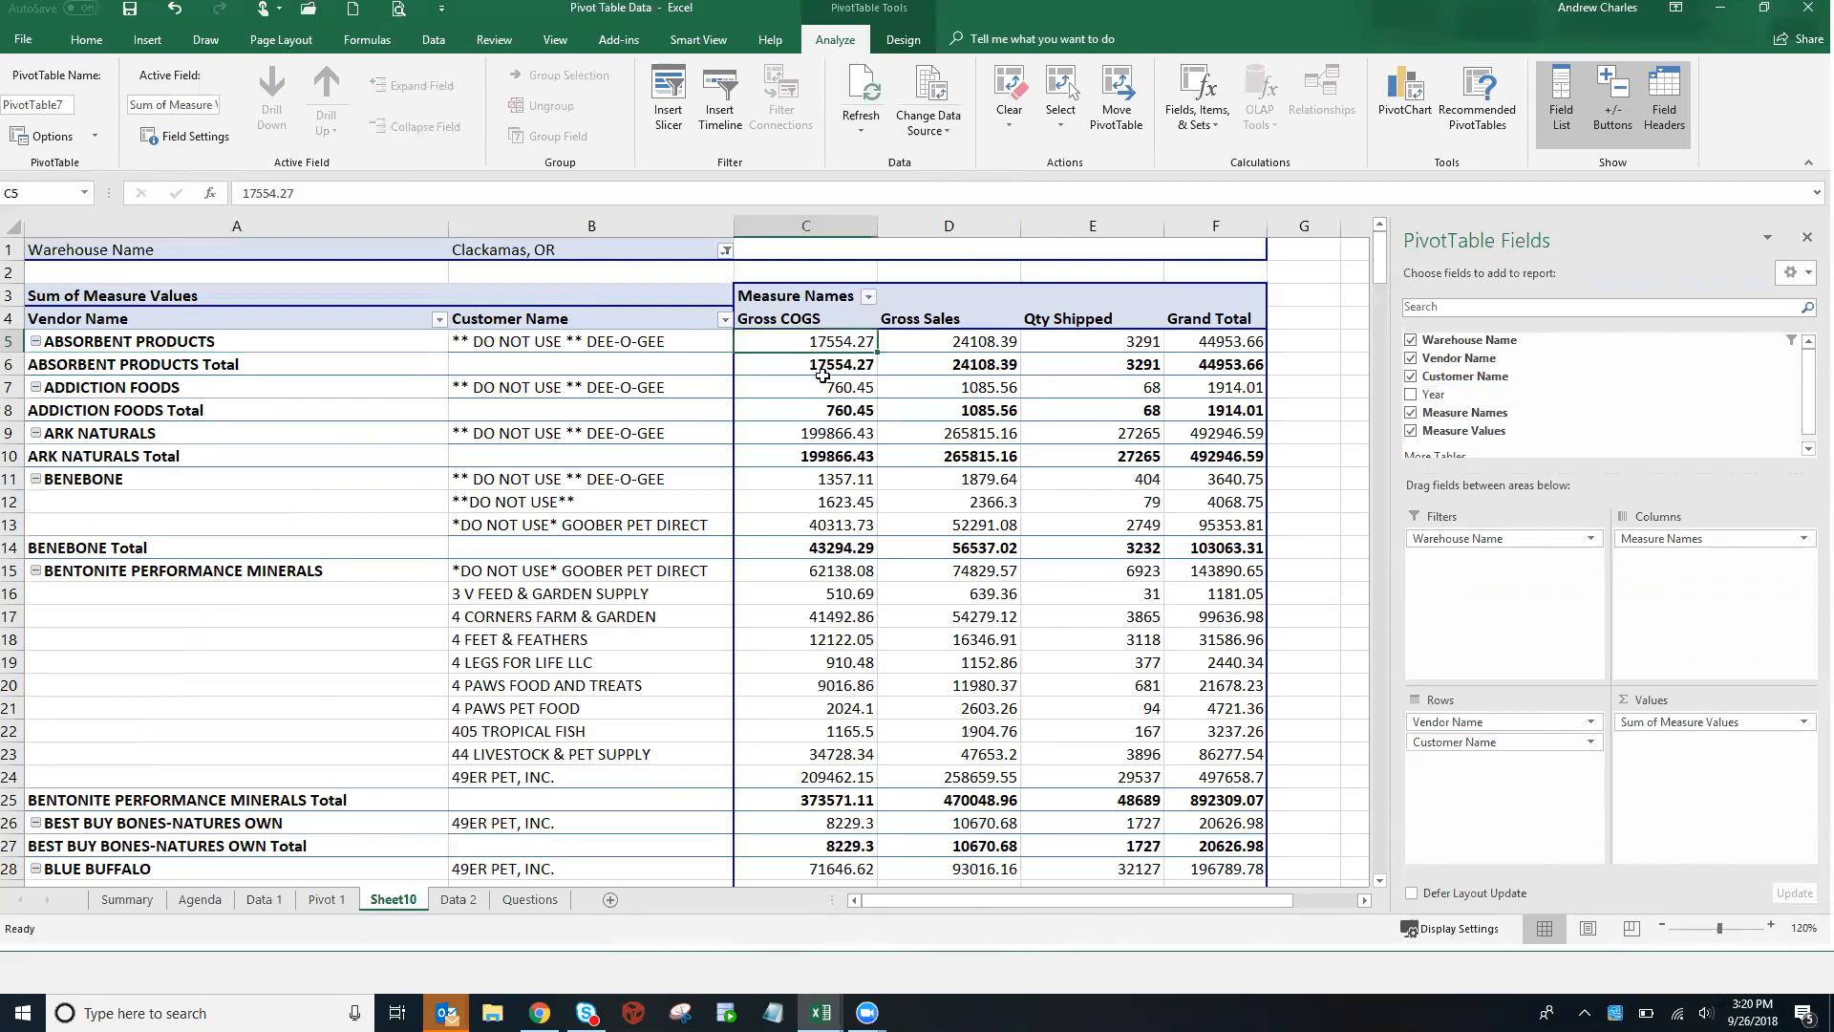
click(819, 364)
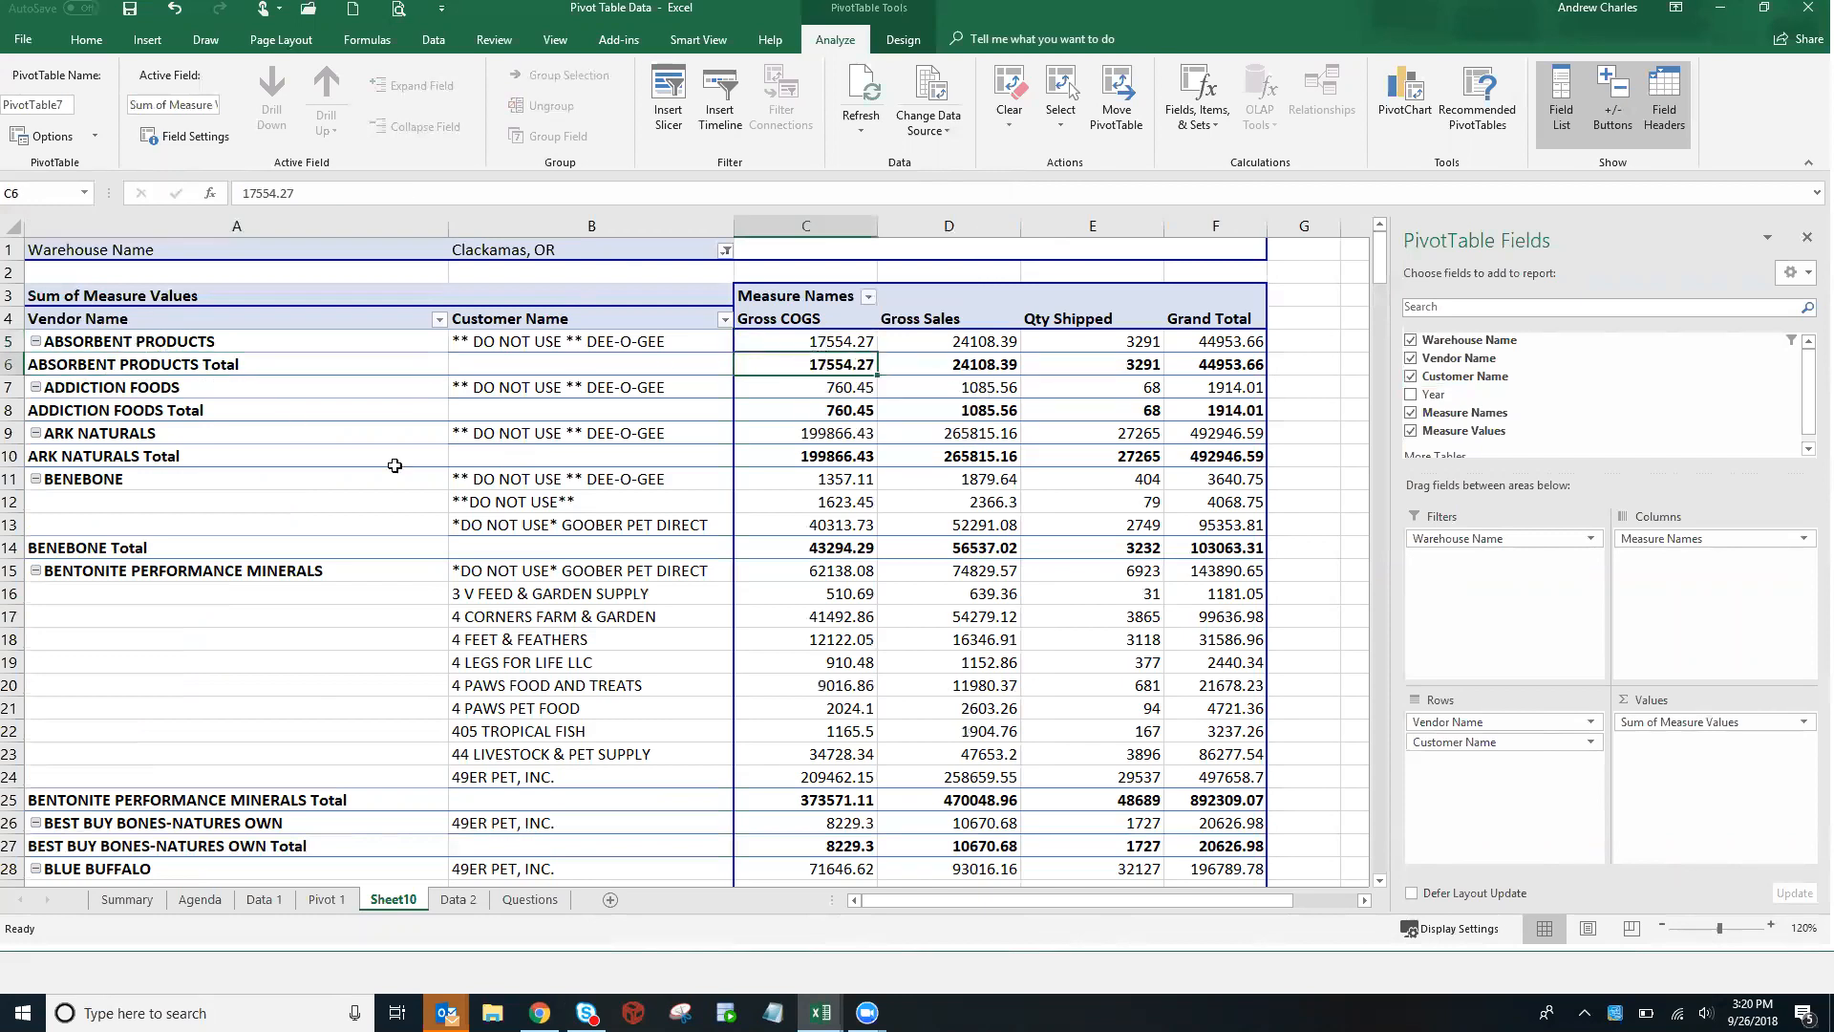
scroll(434, 475, down, 1)
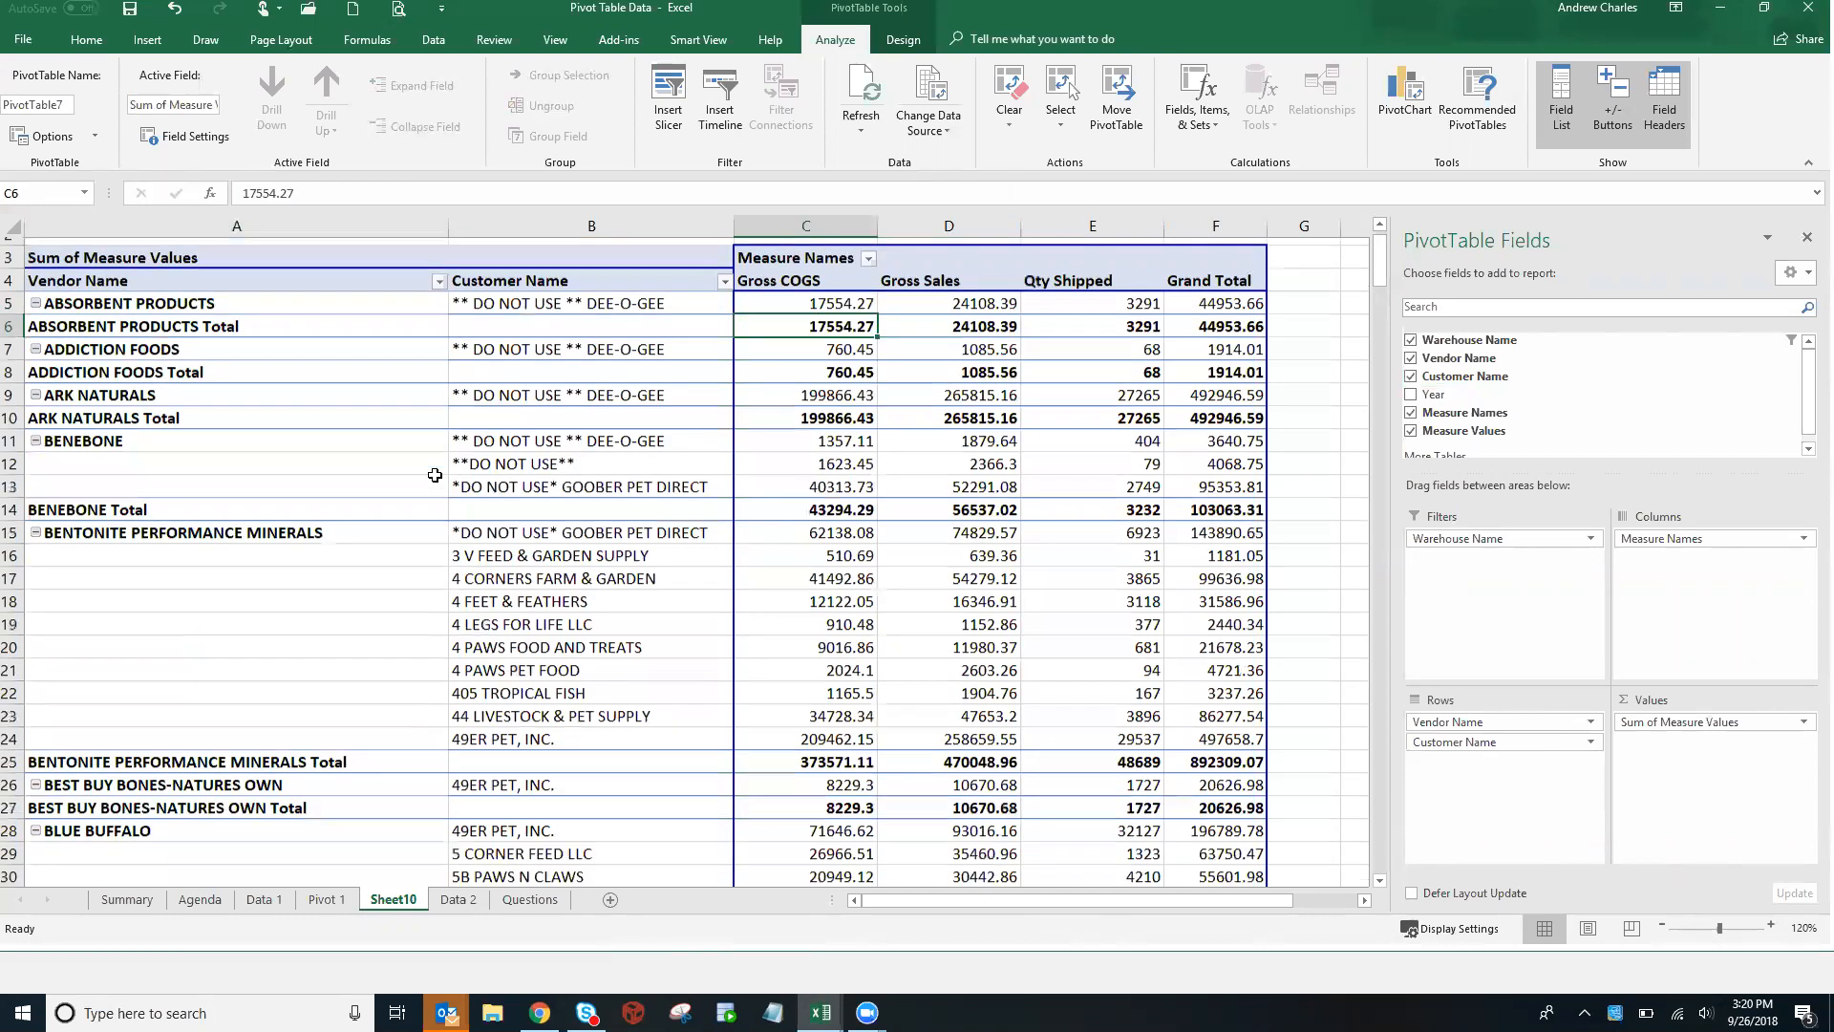
scroll(437, 477, down, 1)
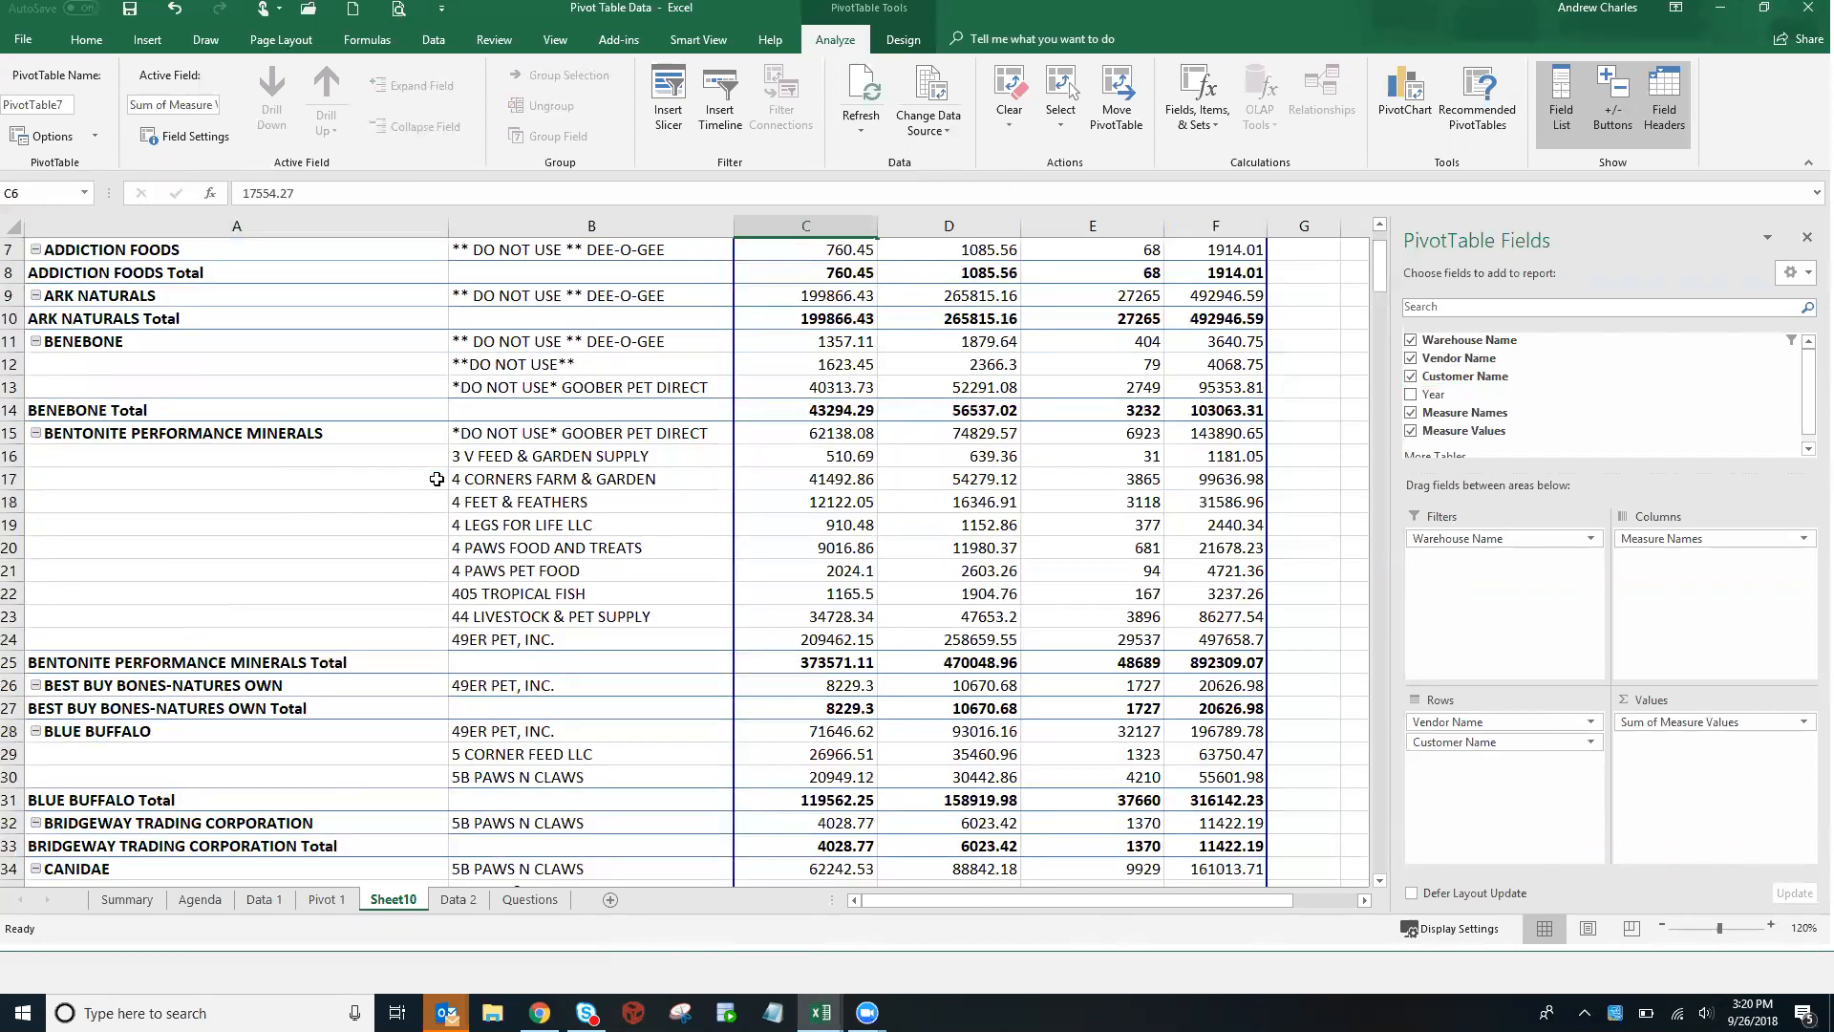
scroll(437, 479, down, 14)
scroll(509, 459, up, 2)
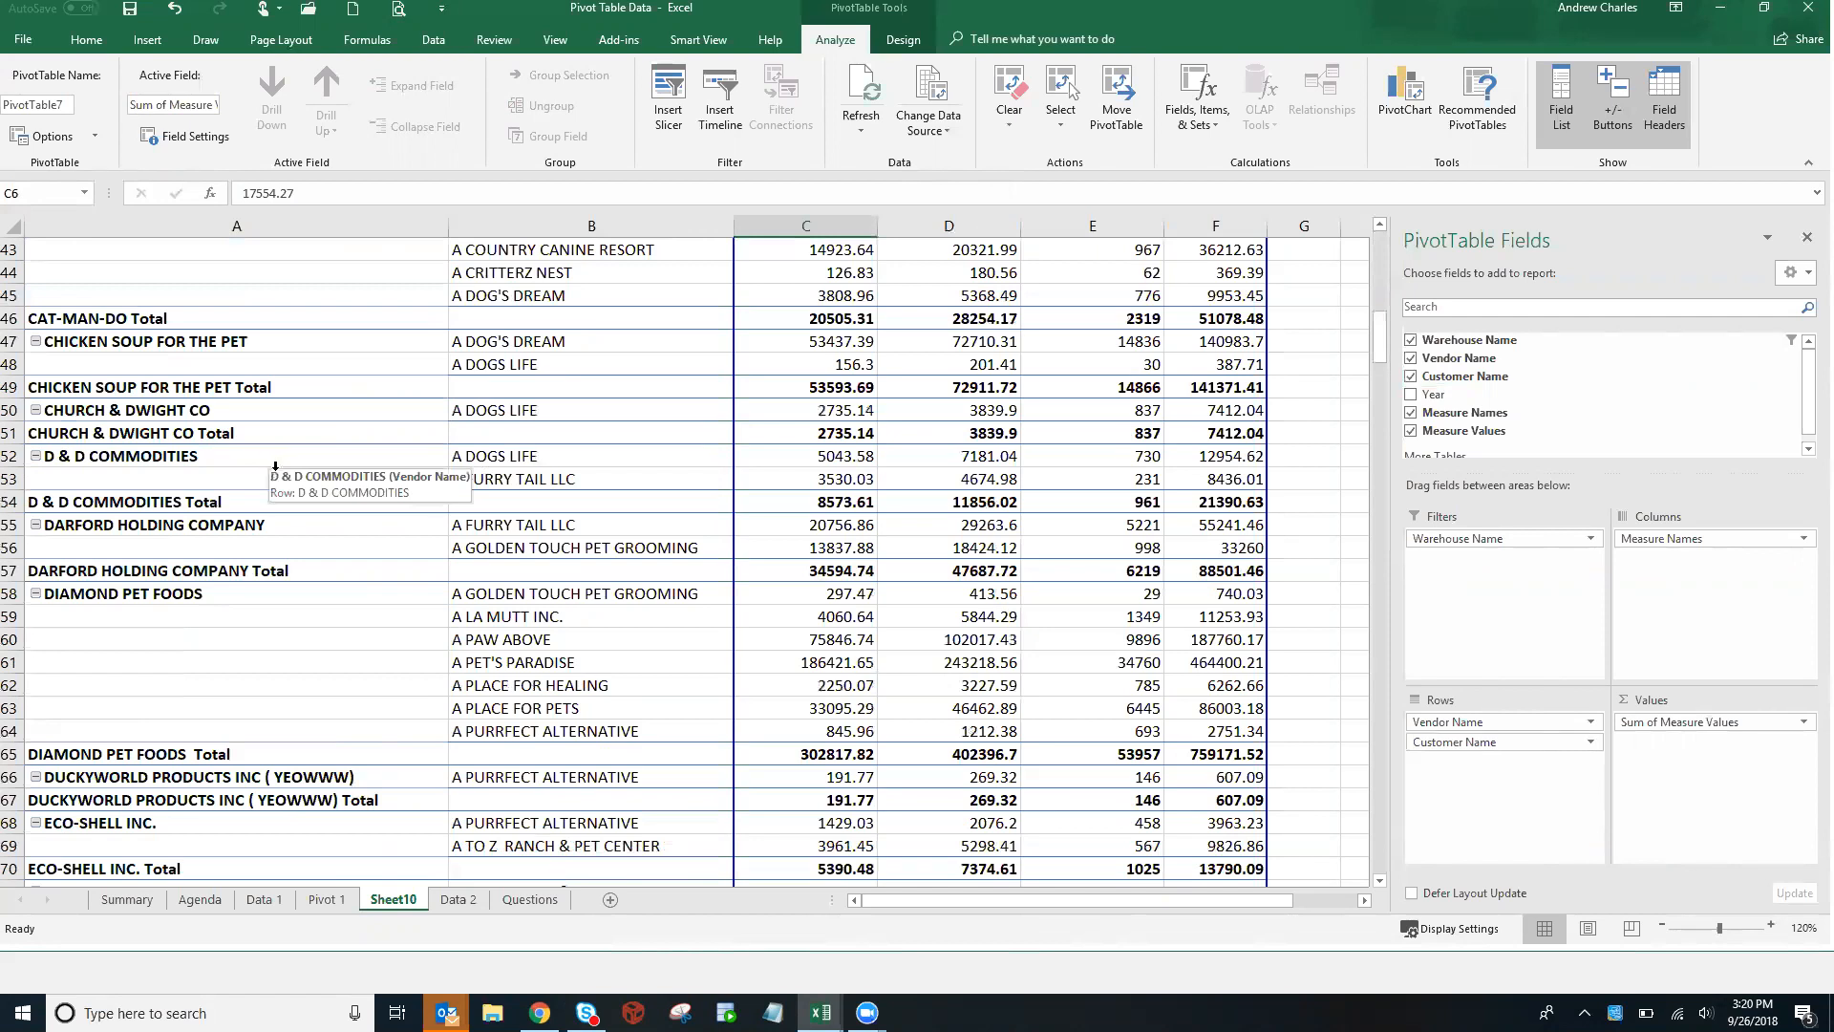
scroll(507, 488, up, 2)
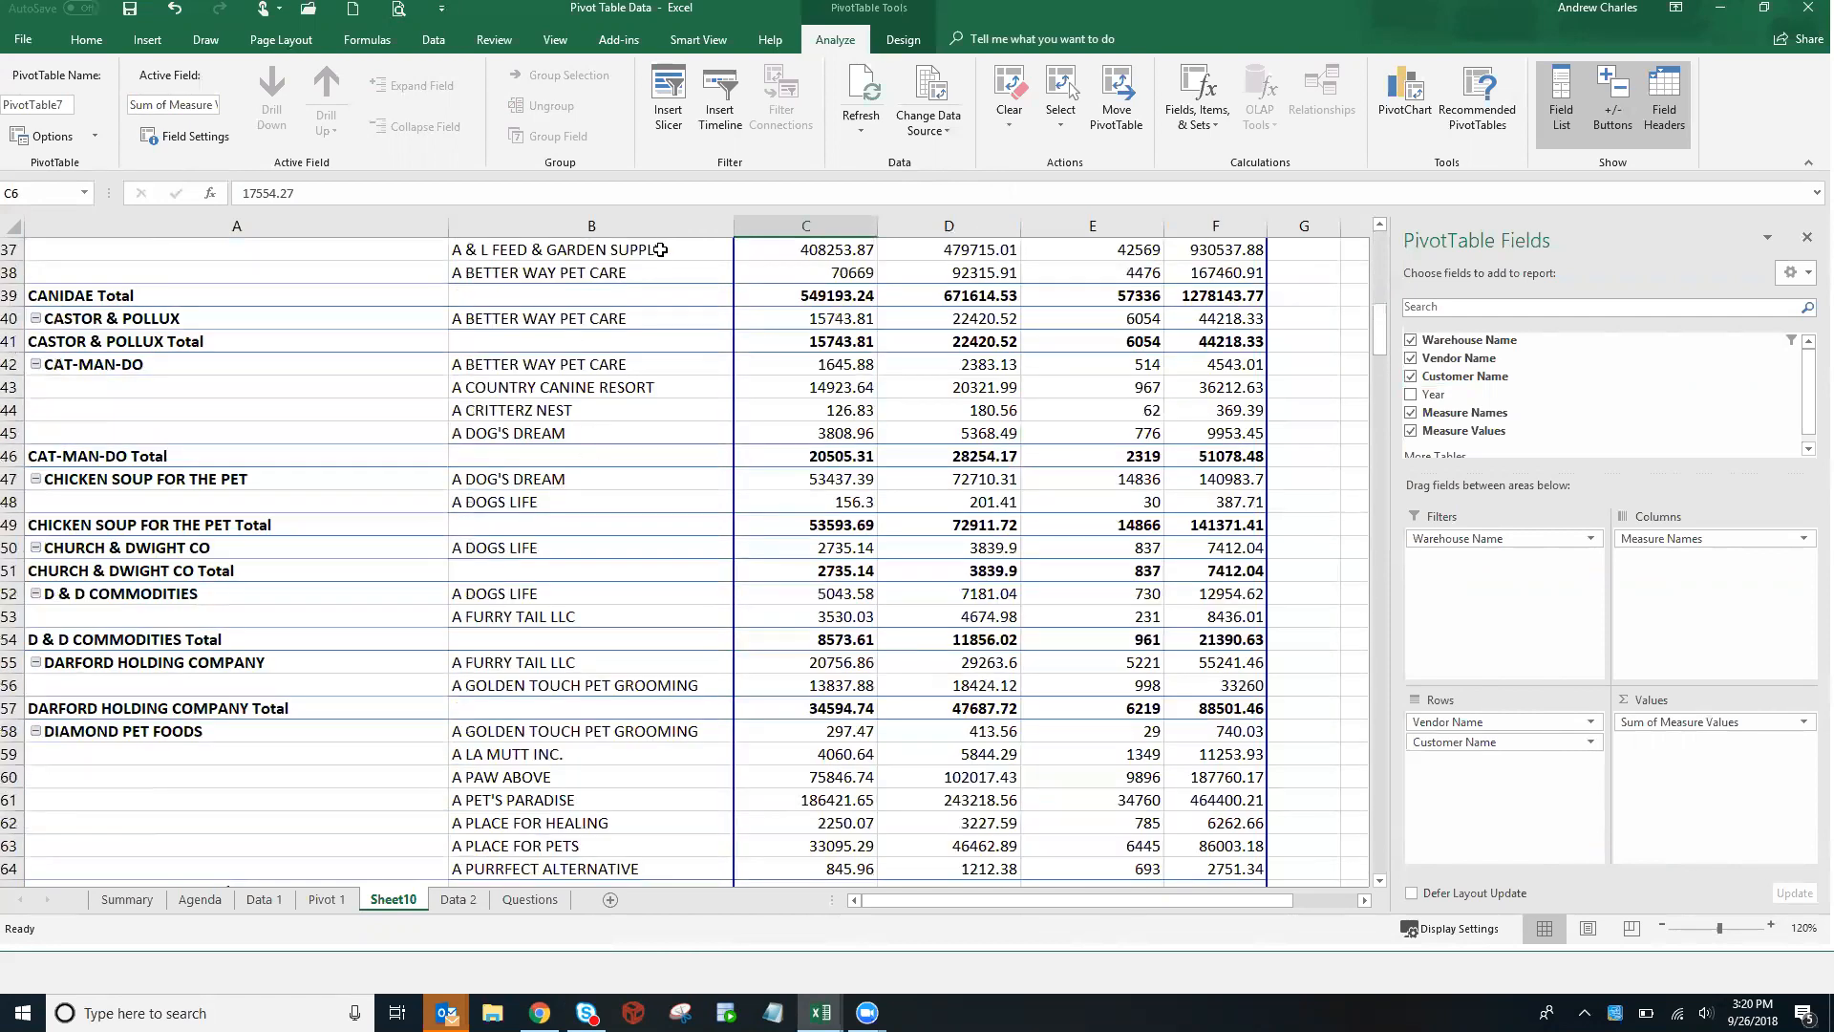
Add Year as a report filter below Warehouse Name and filter the PivotTable to 2017
click(1450, 341)
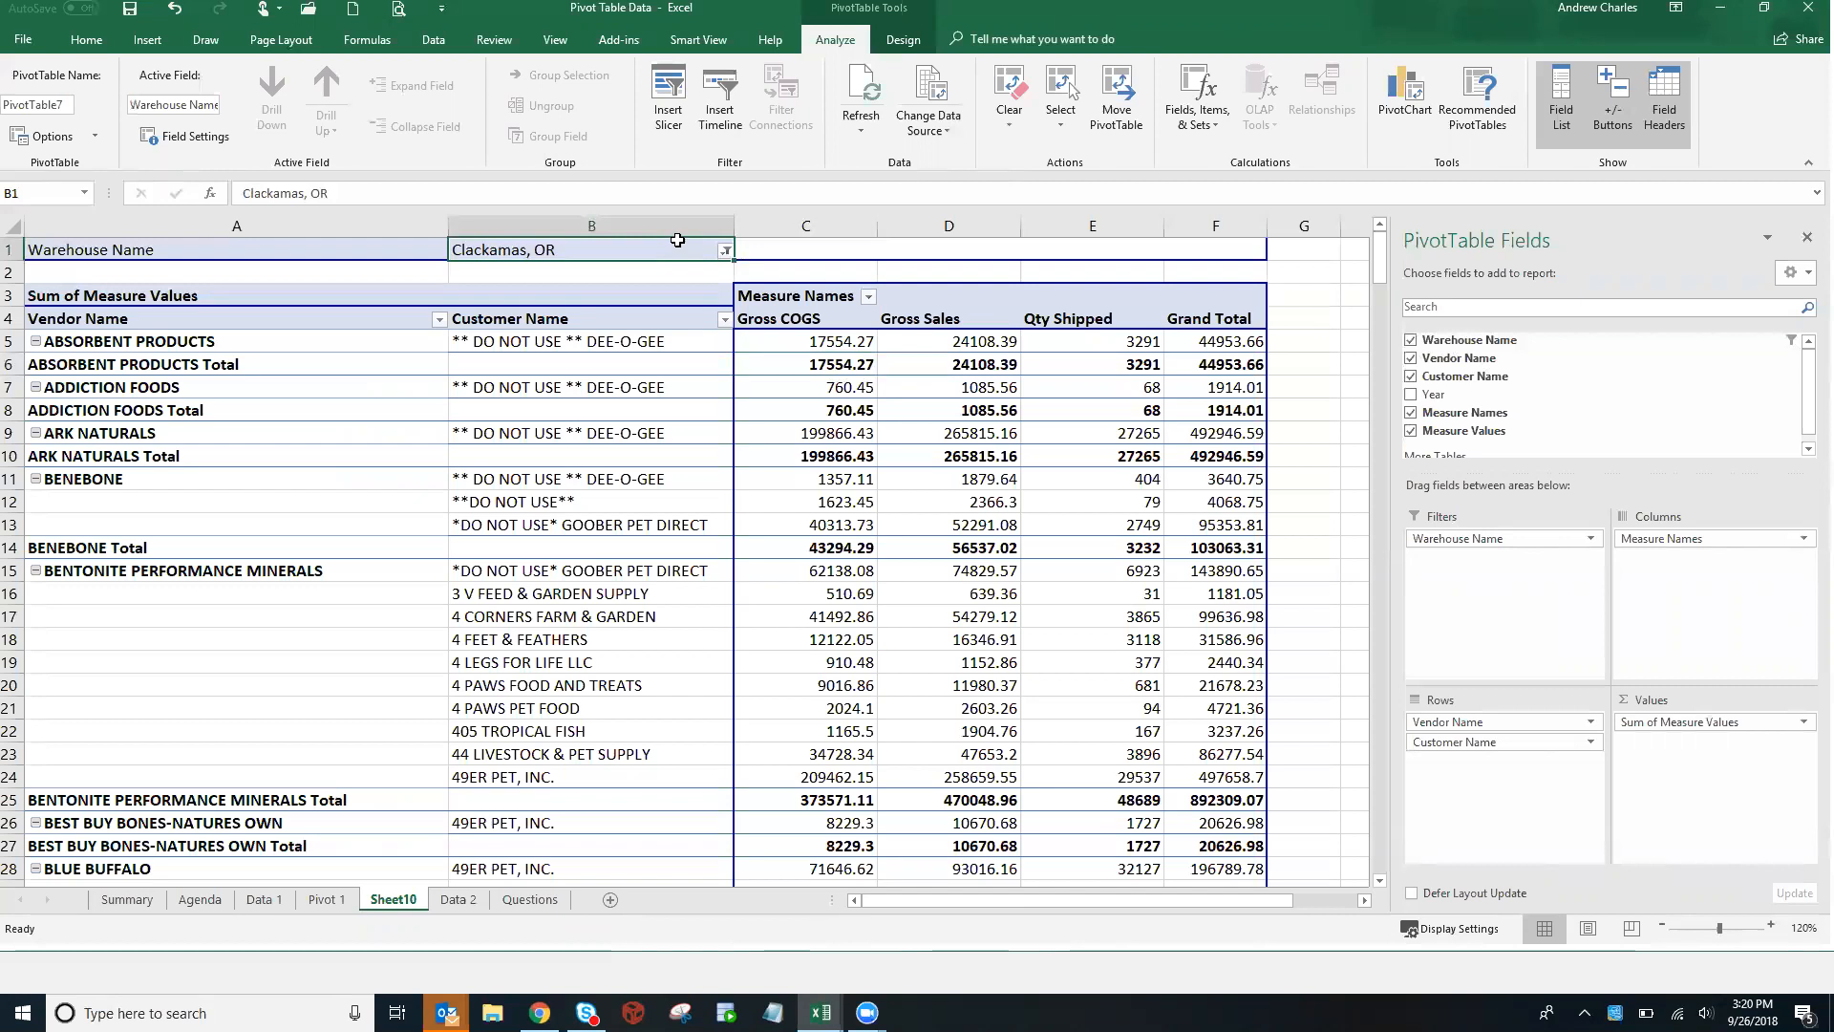
click(1411, 340)
drag(1467, 341, 692, 250)
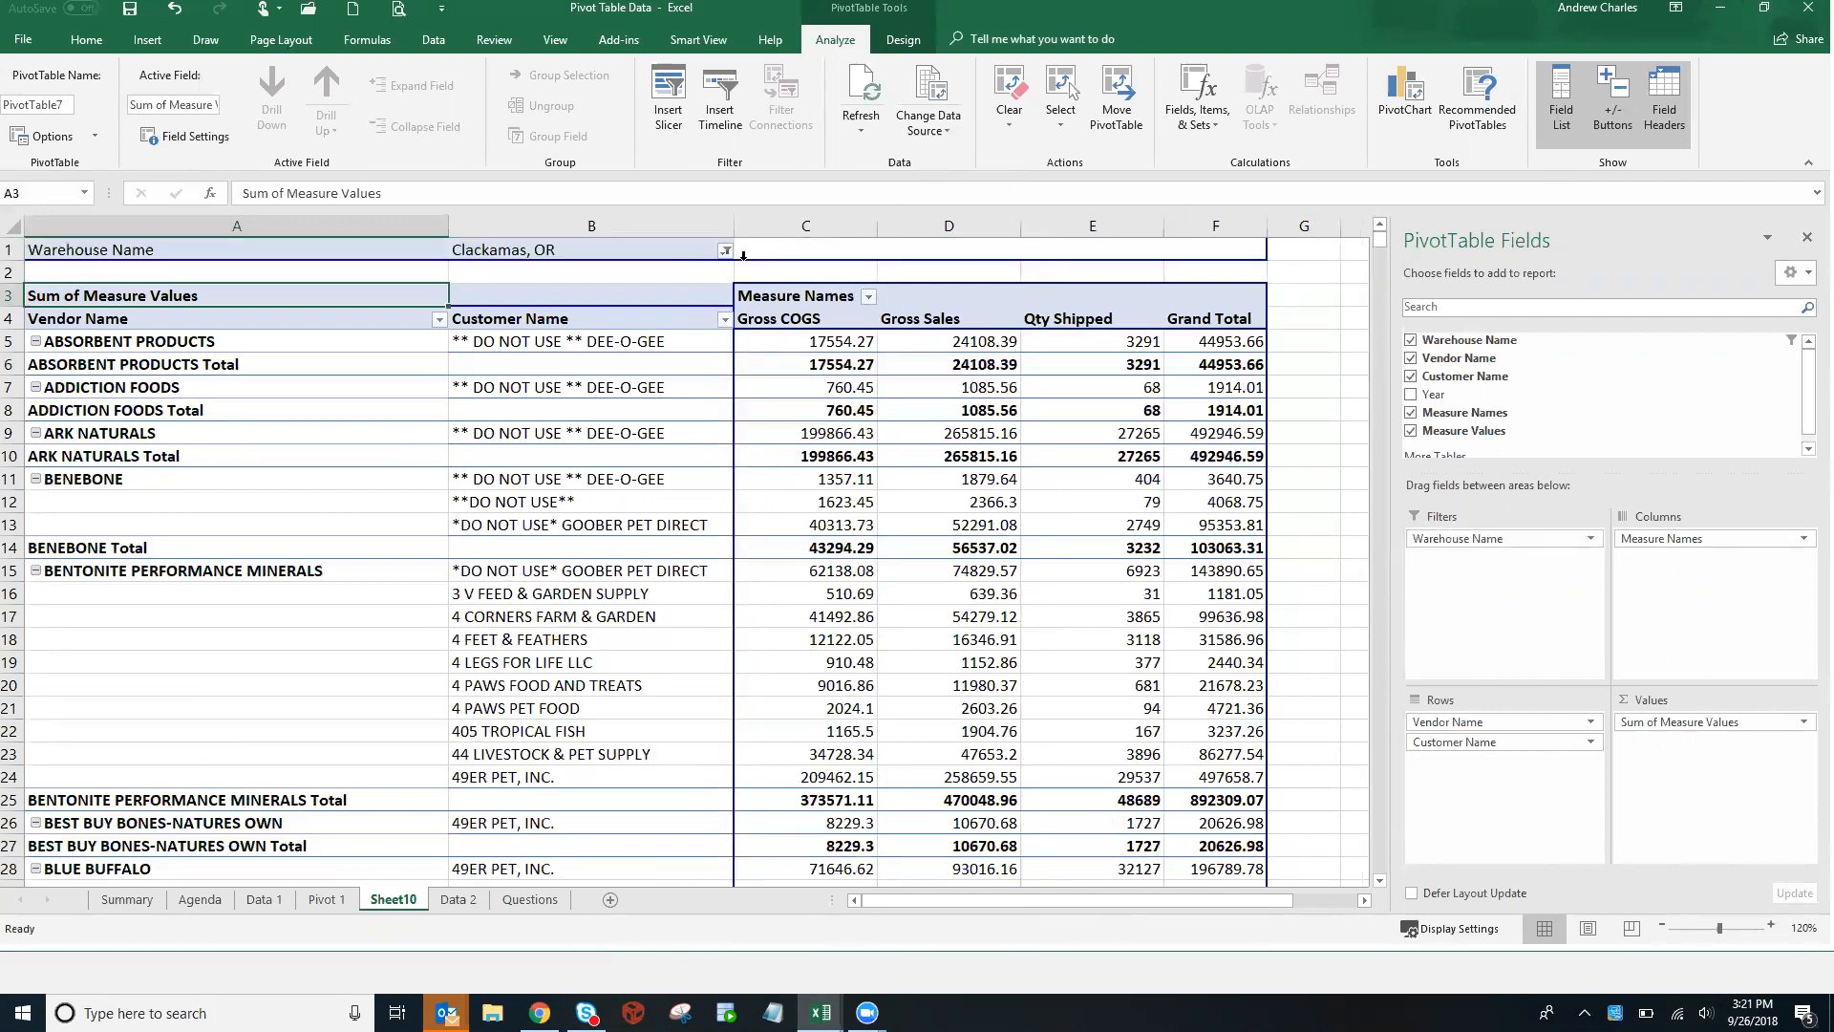
drag(1477, 397, 829, 254)
drag(703, 253, 702, 252)
click(726, 250)
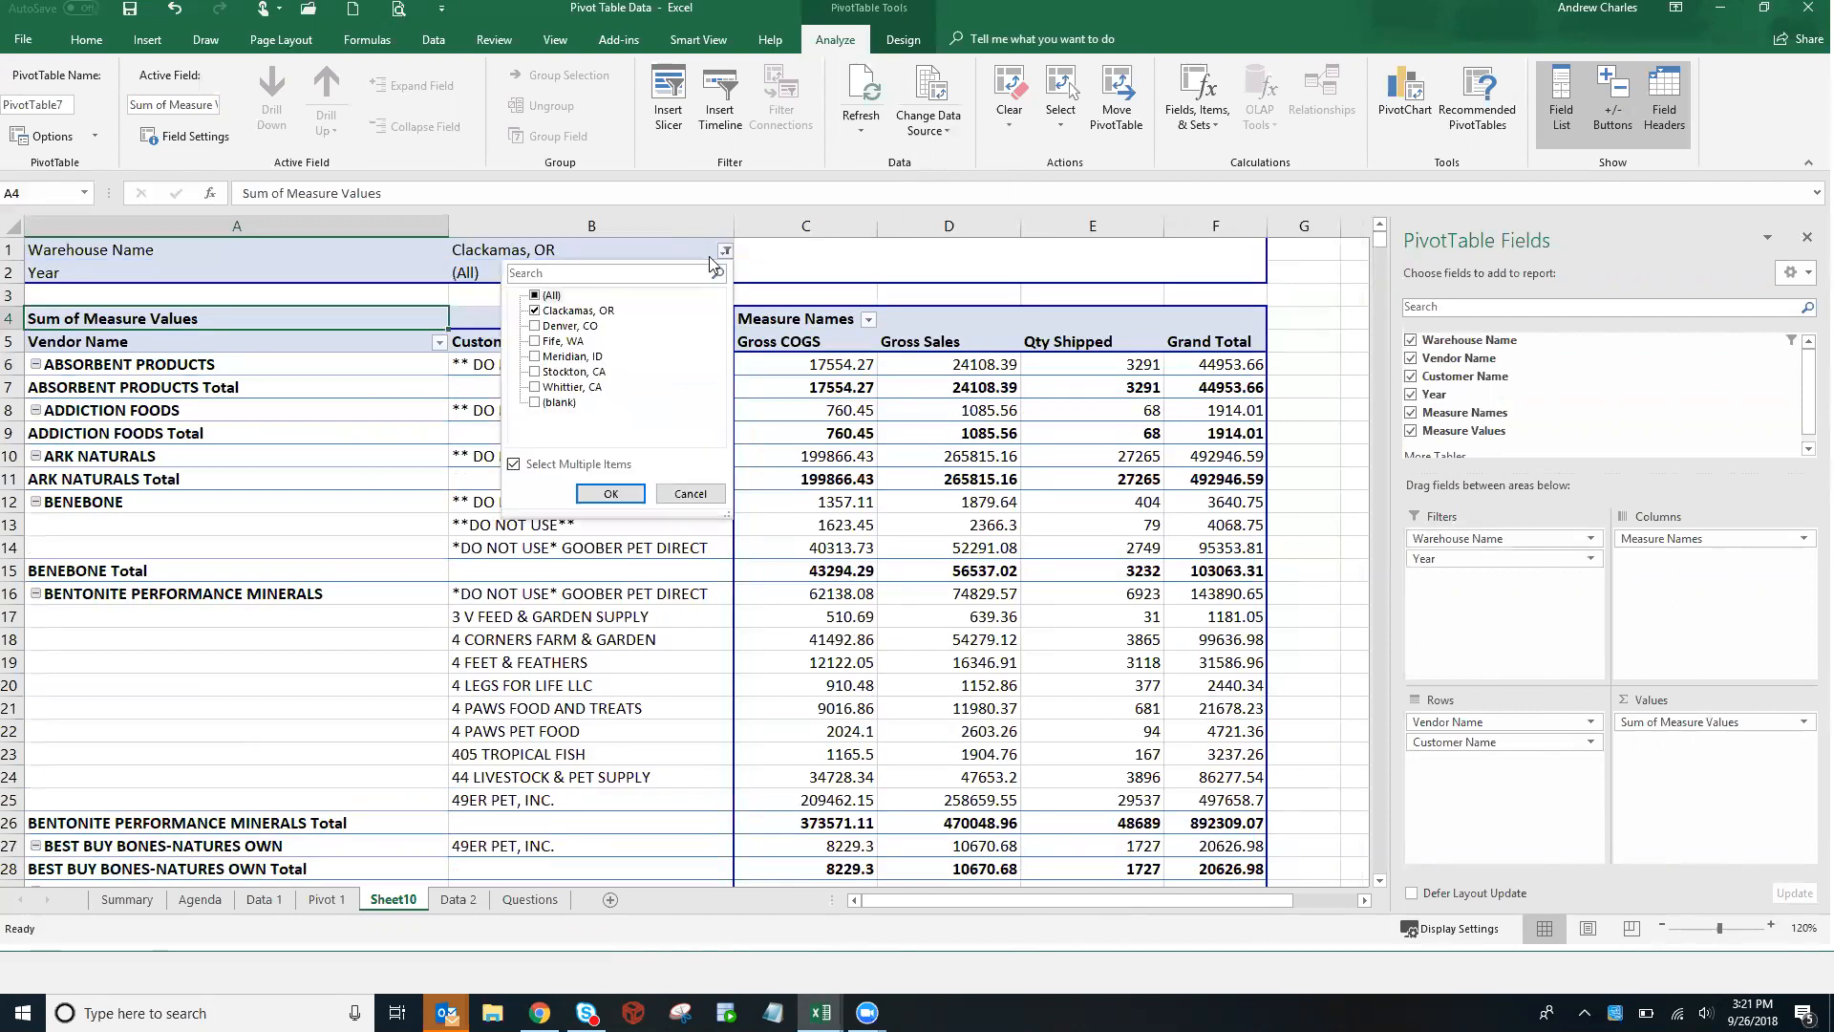
key(Escape)
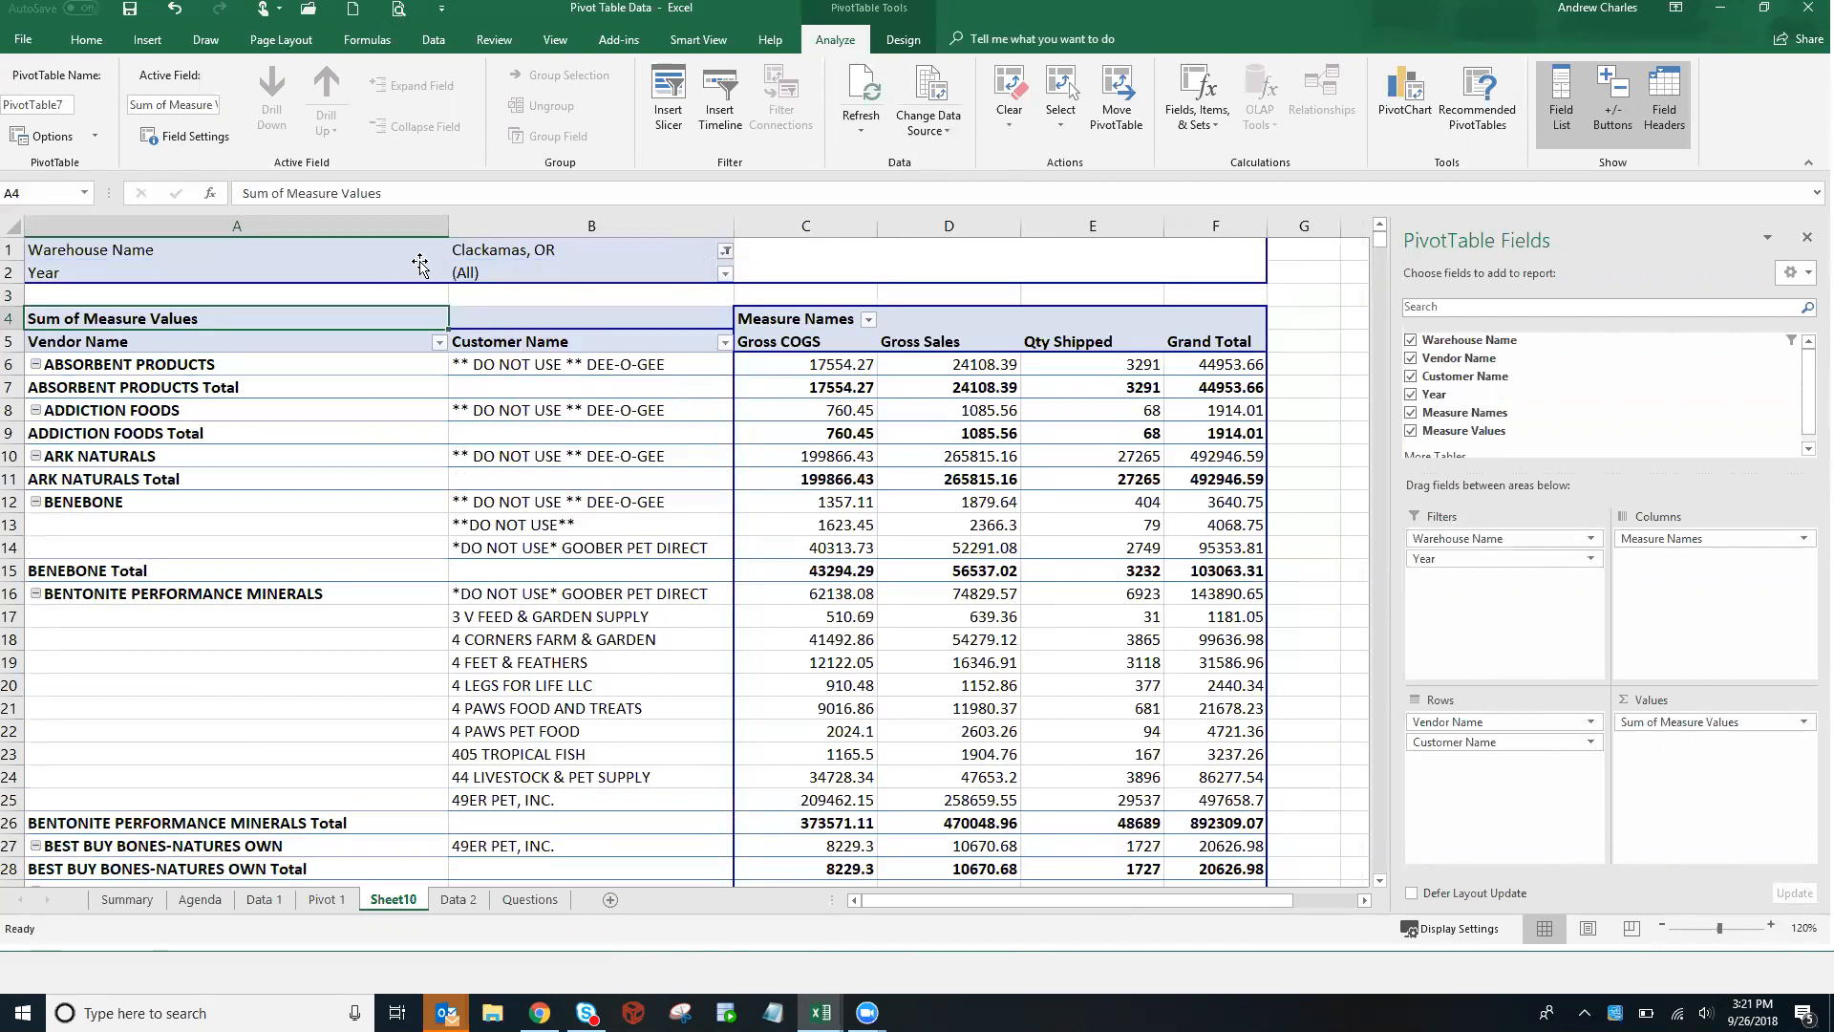
click(726, 273)
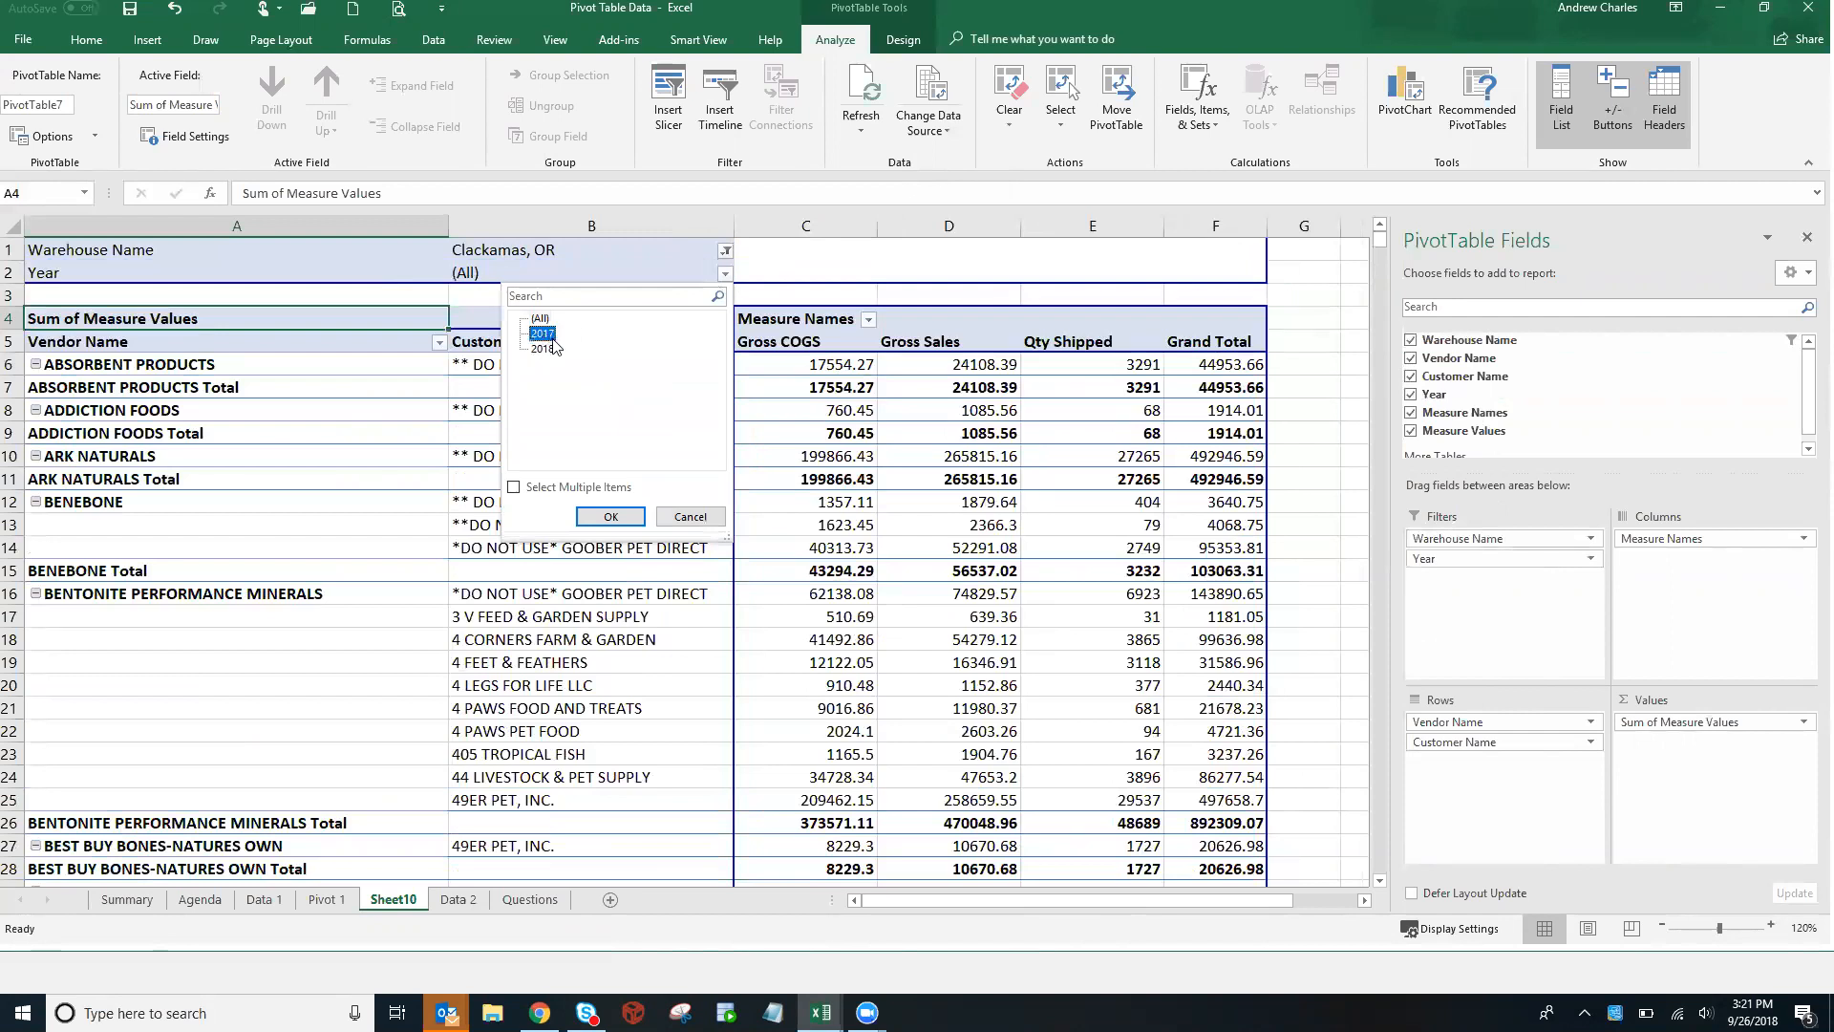
click(633, 517)
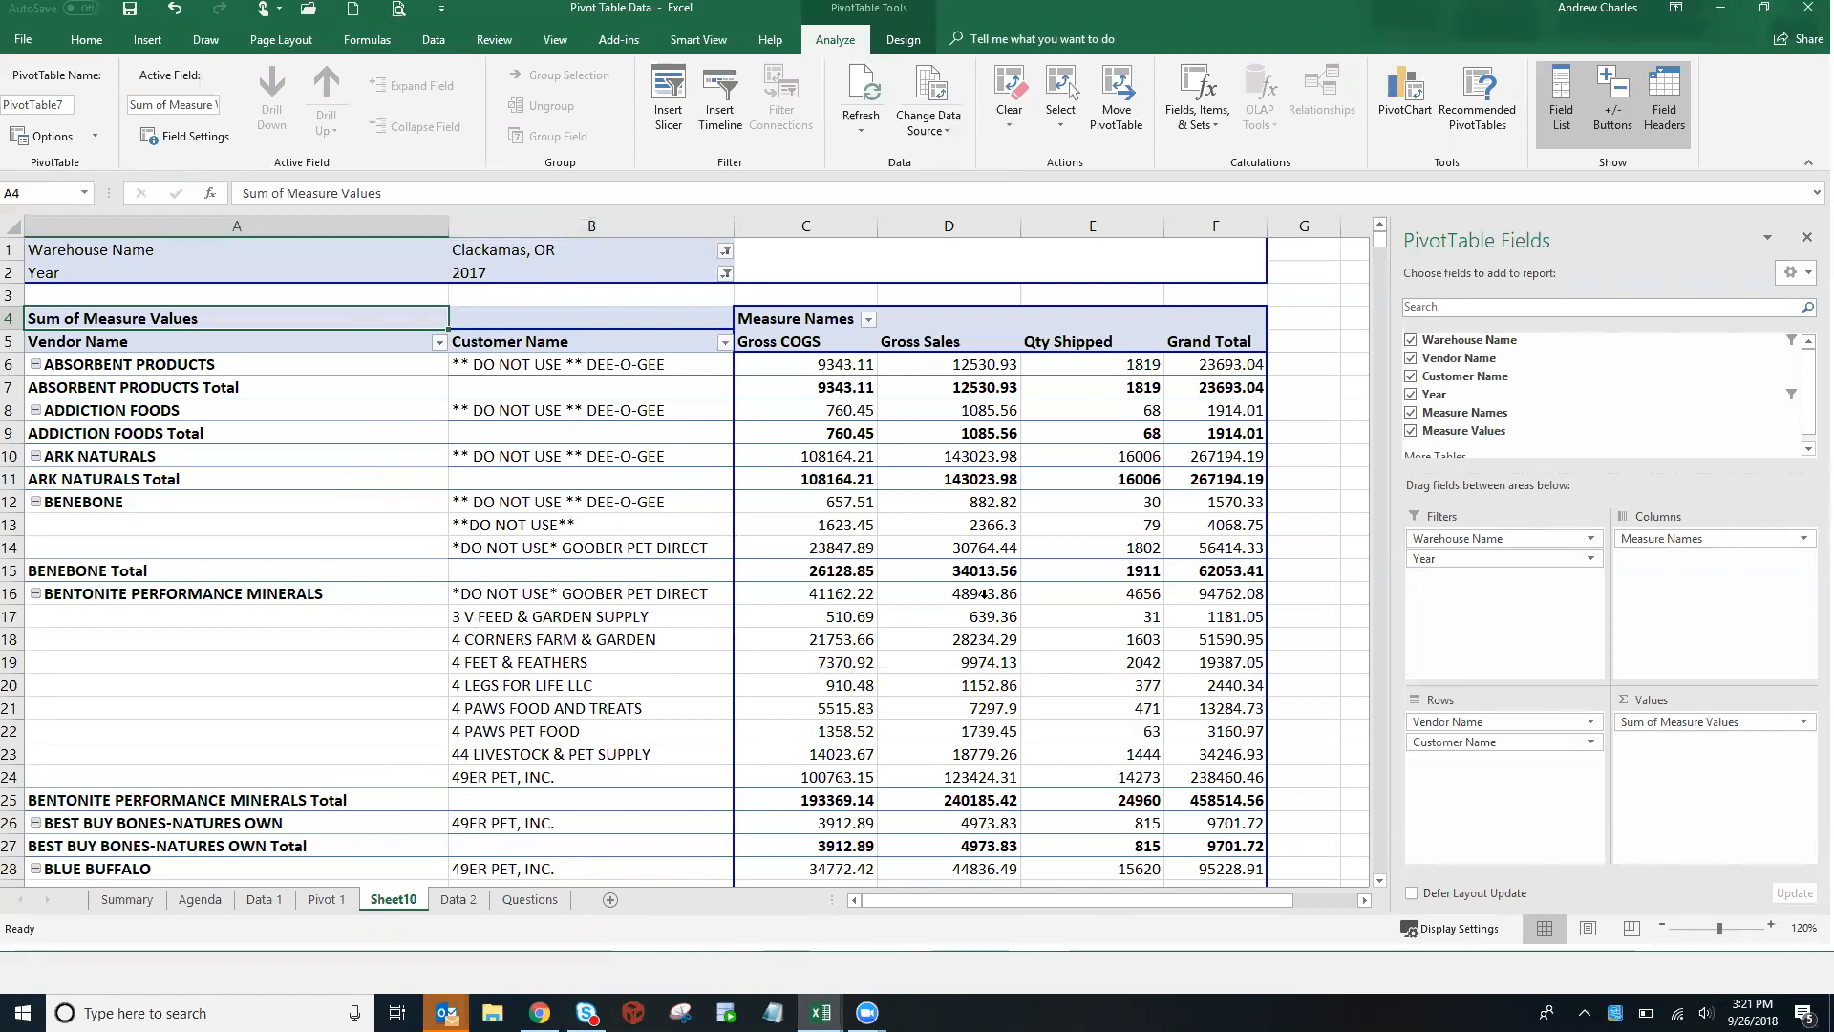
Examine the PivotTable's values across the Gross COGS, Gross Sales, Qty Shipped and Grand Total columns
mouse_move(876, 713)
click(843, 387)
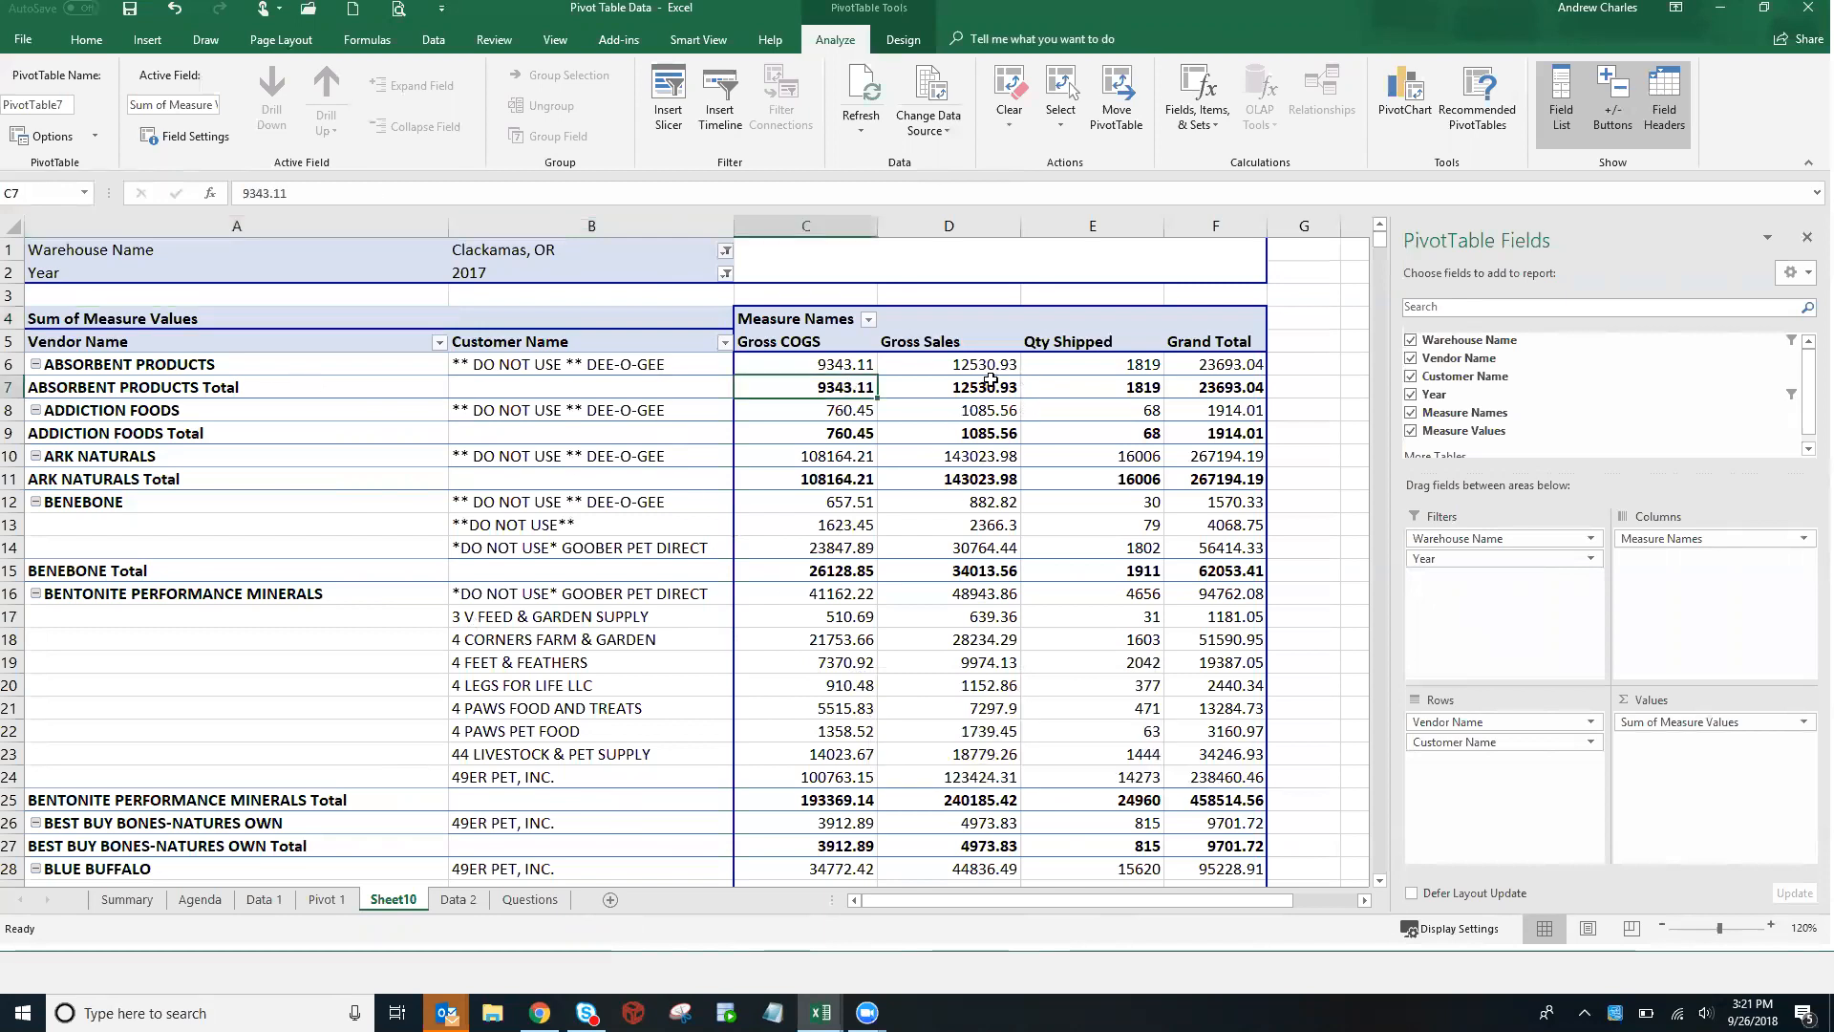
click(1233, 433)
click(1195, 593)
click(901, 663)
click(834, 664)
click(1027, 664)
click(1244, 643)
click(950, 621)
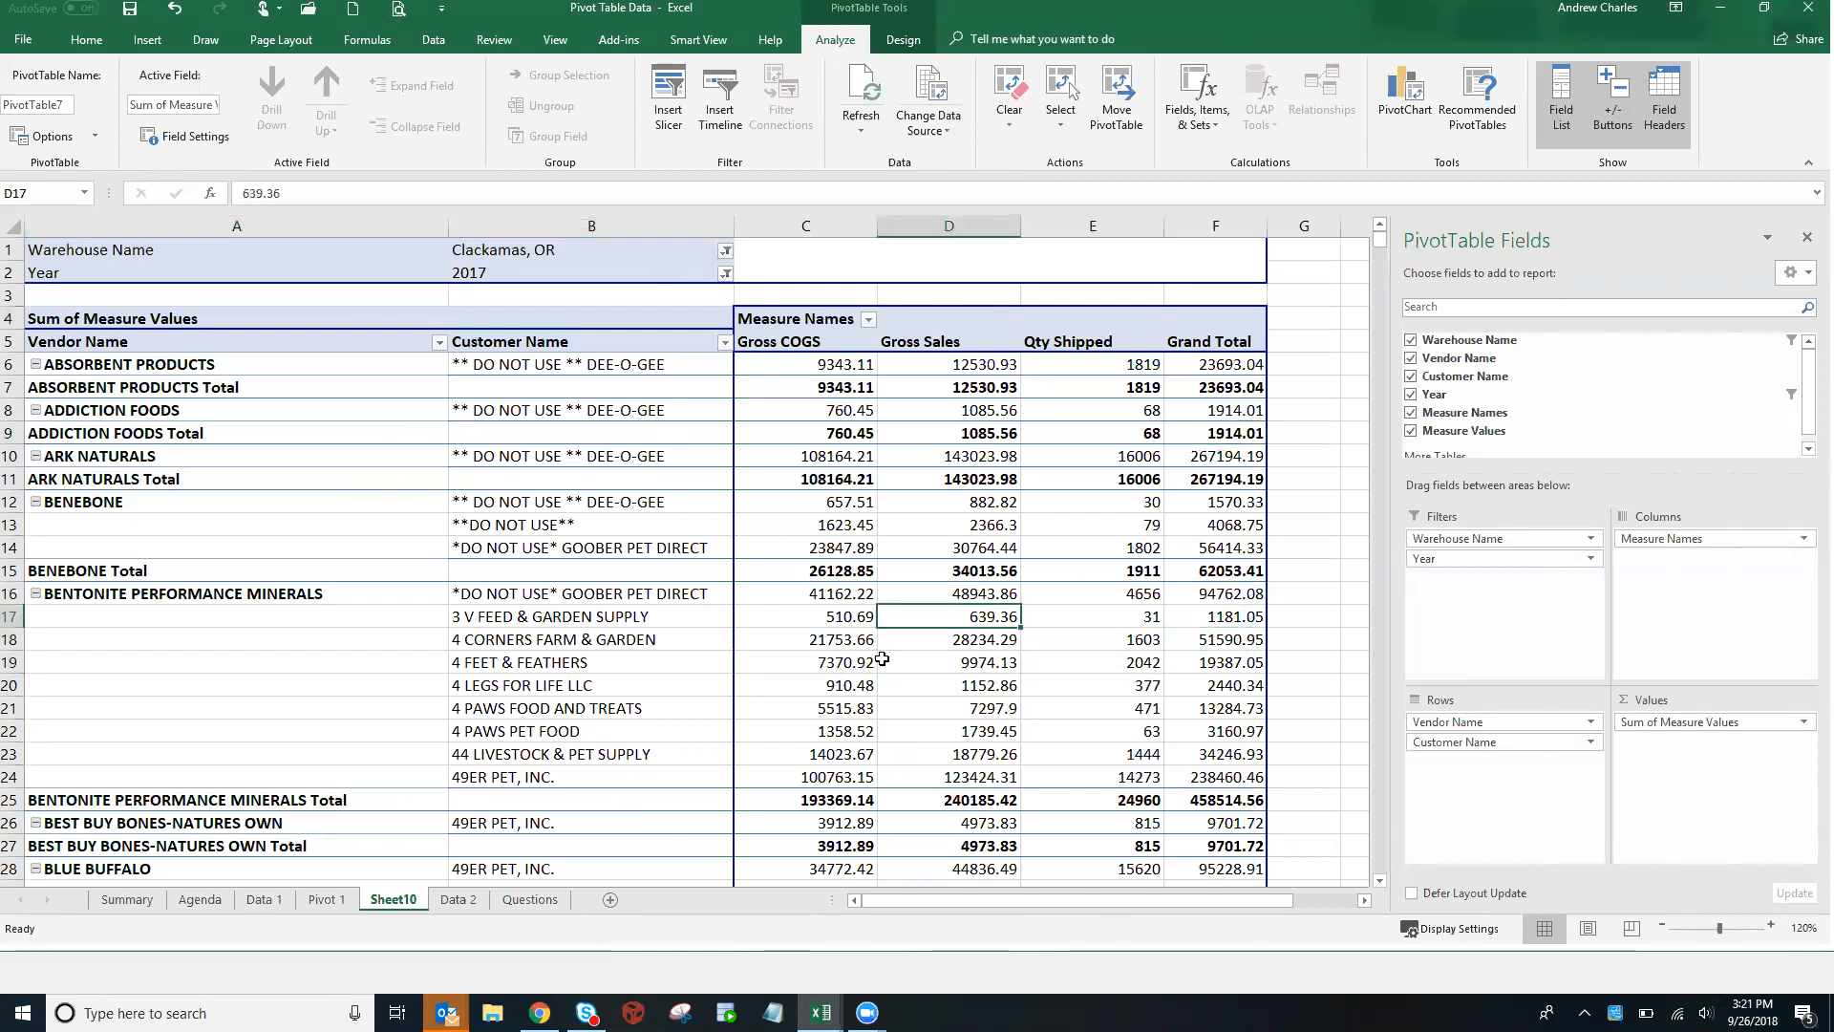
click(873, 661)
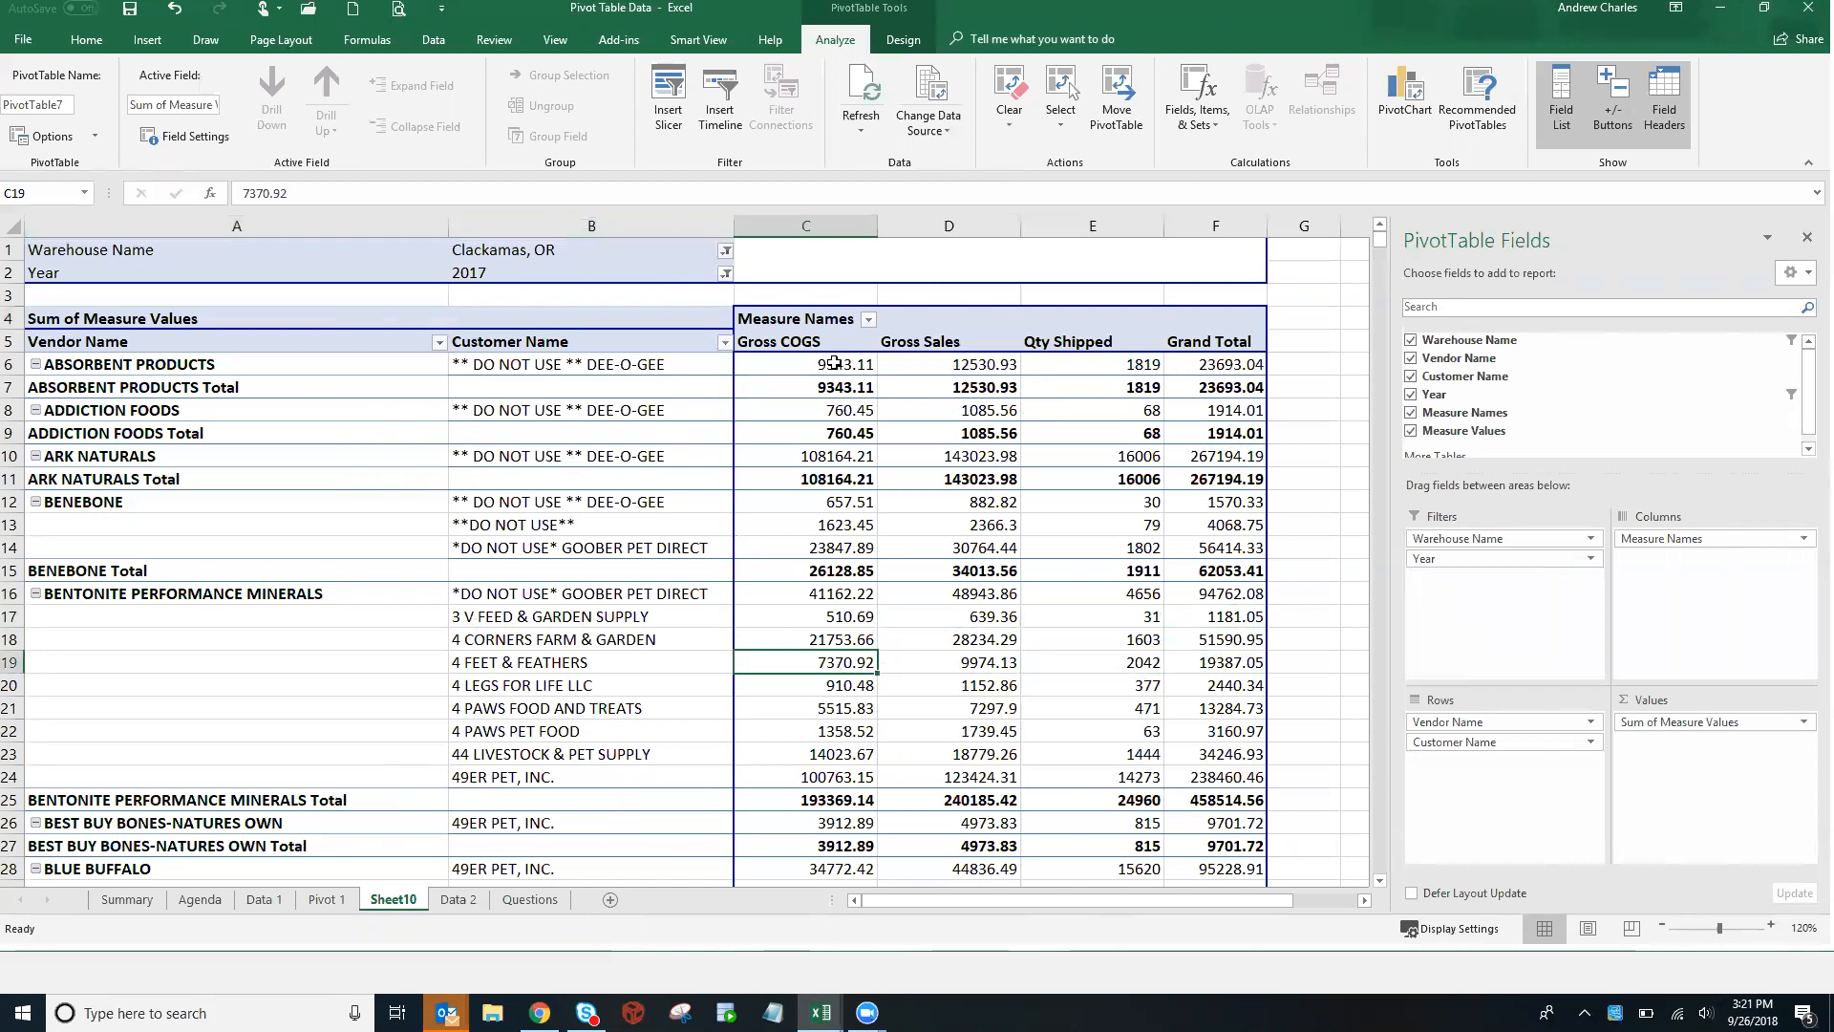
Apply the dollar Accounting format to all PivotTable values from Gross COGS to Grand Total, down through the Grand Total row
mouse_move(844, 359)
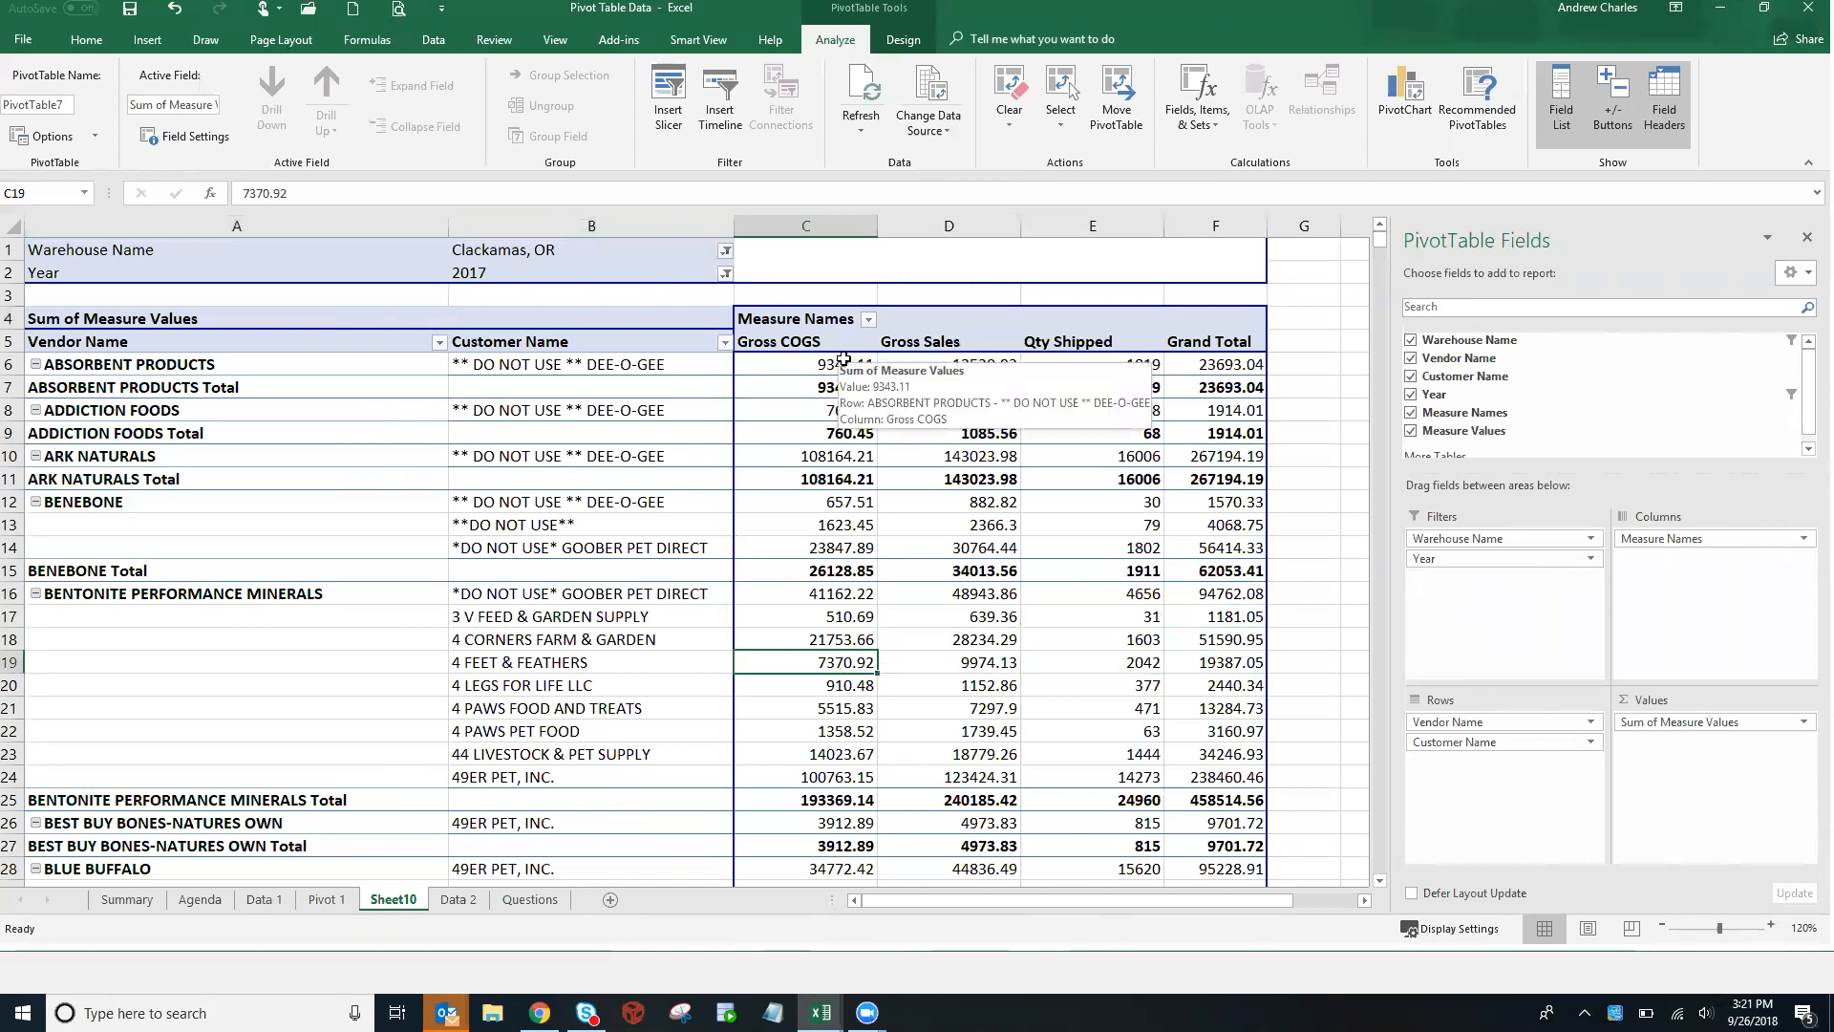
click(829, 365)
key(ctrl+shift+Right)
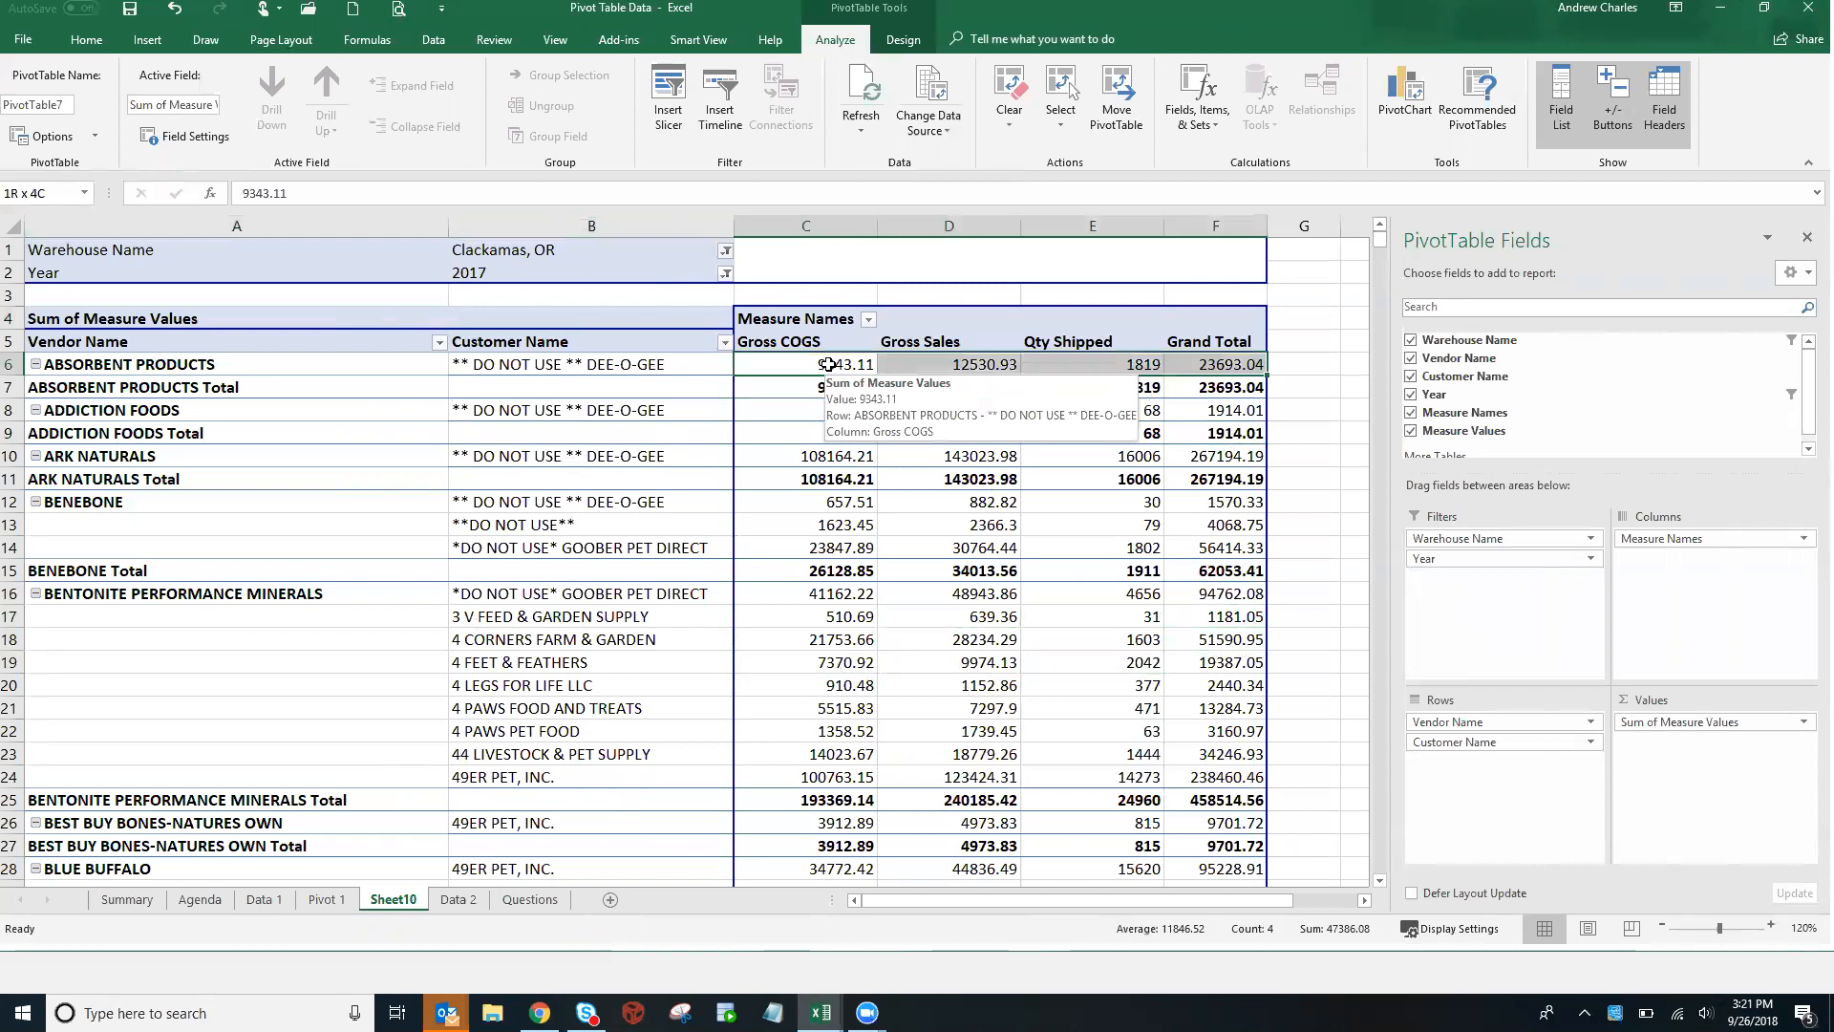
key(ctrl+shift+Down)
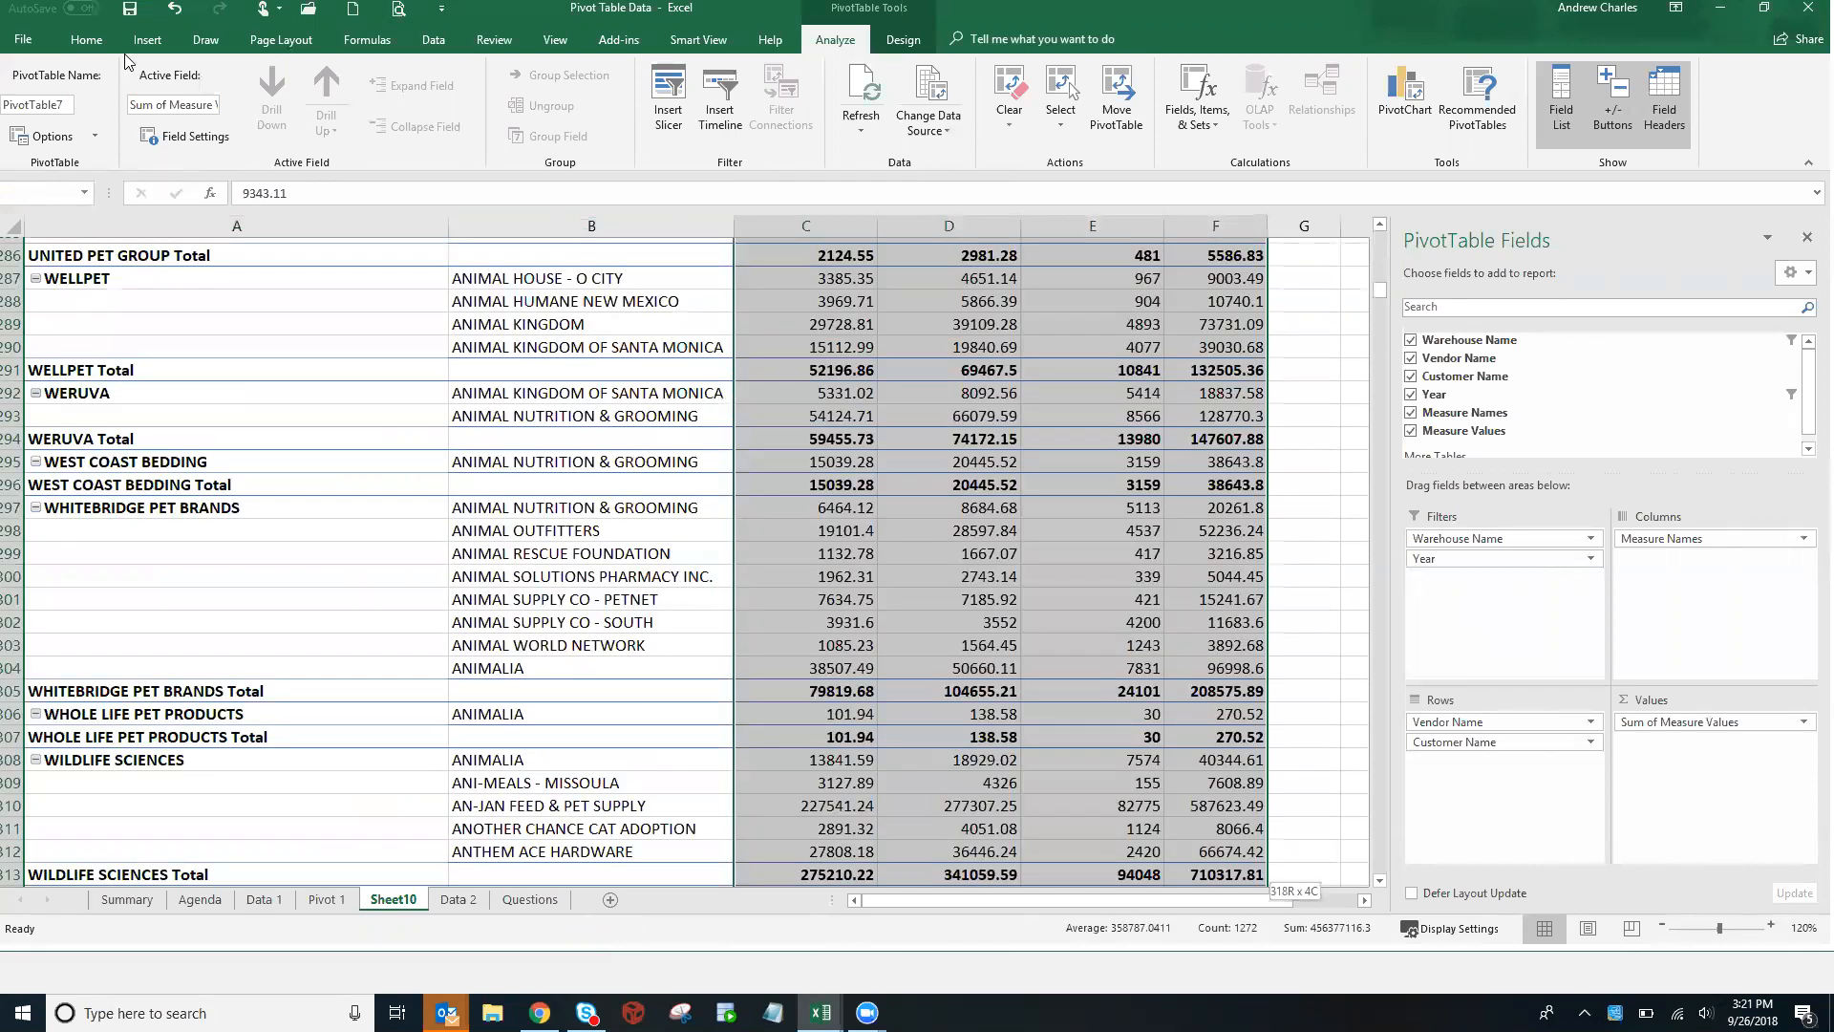
key(ctrl+shift+Down)
click(87, 40)
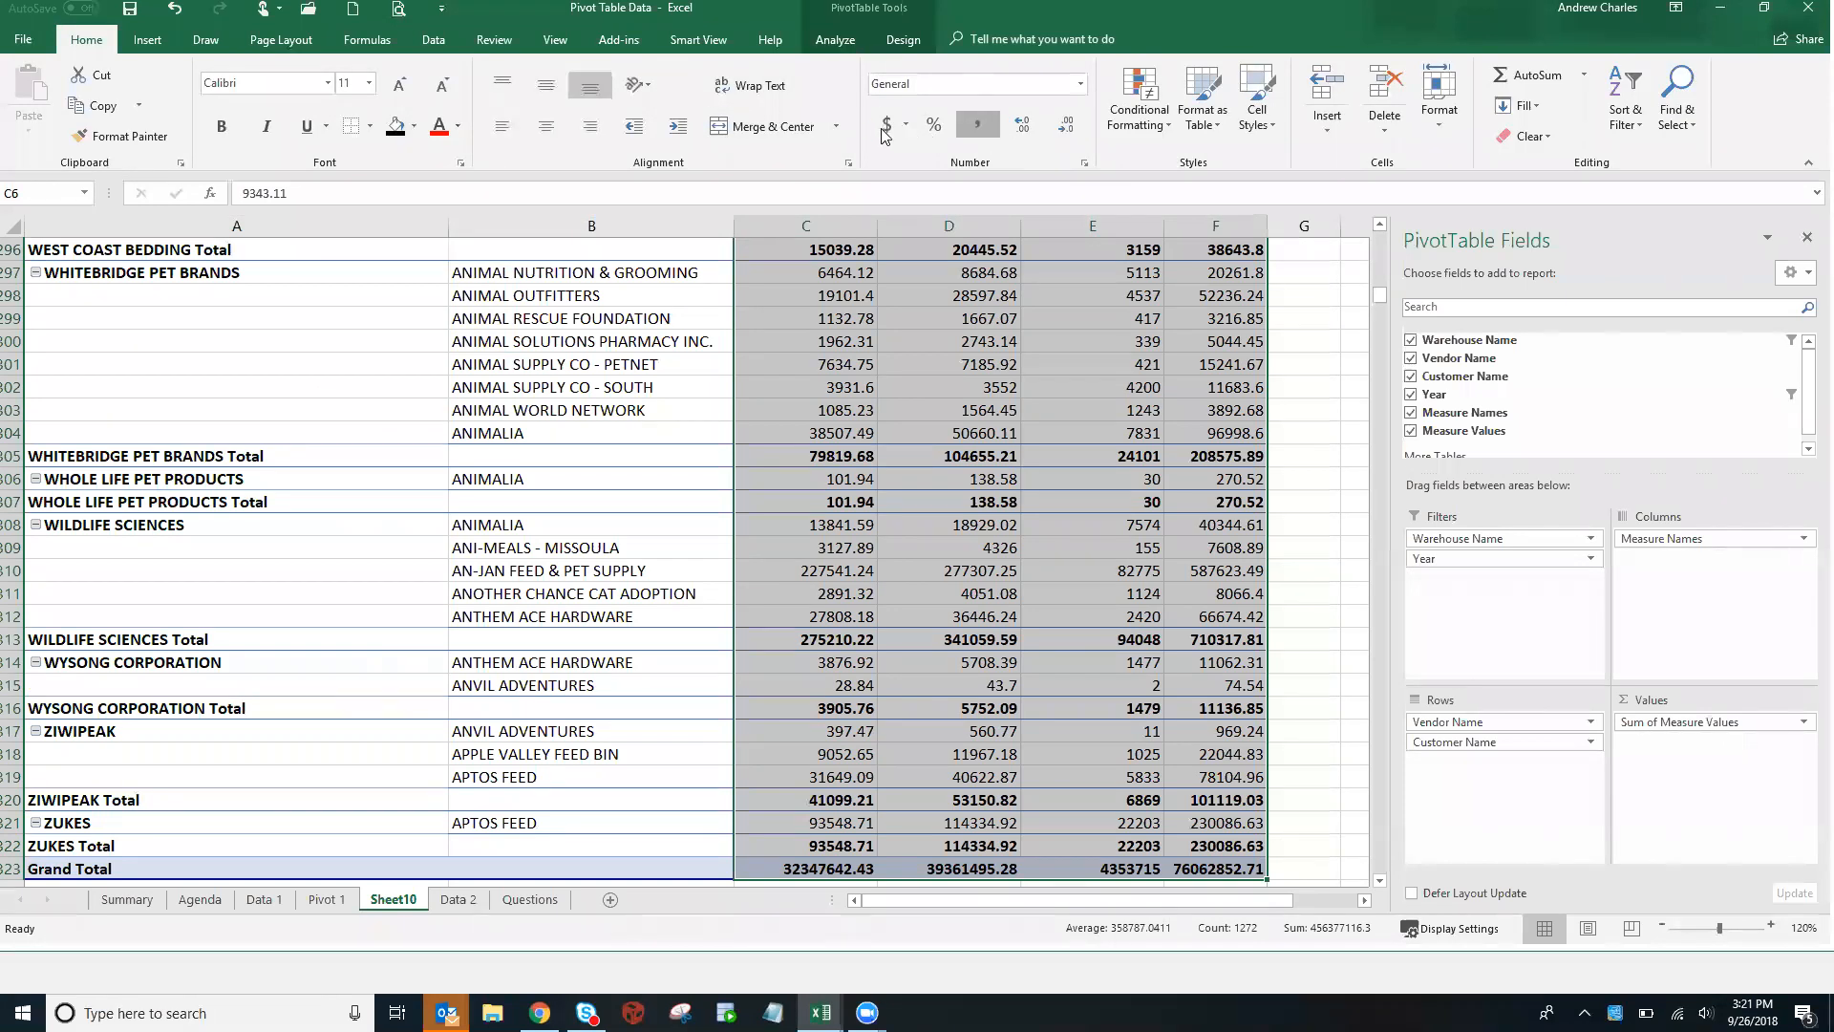
click(885, 129)
click(963, 132)
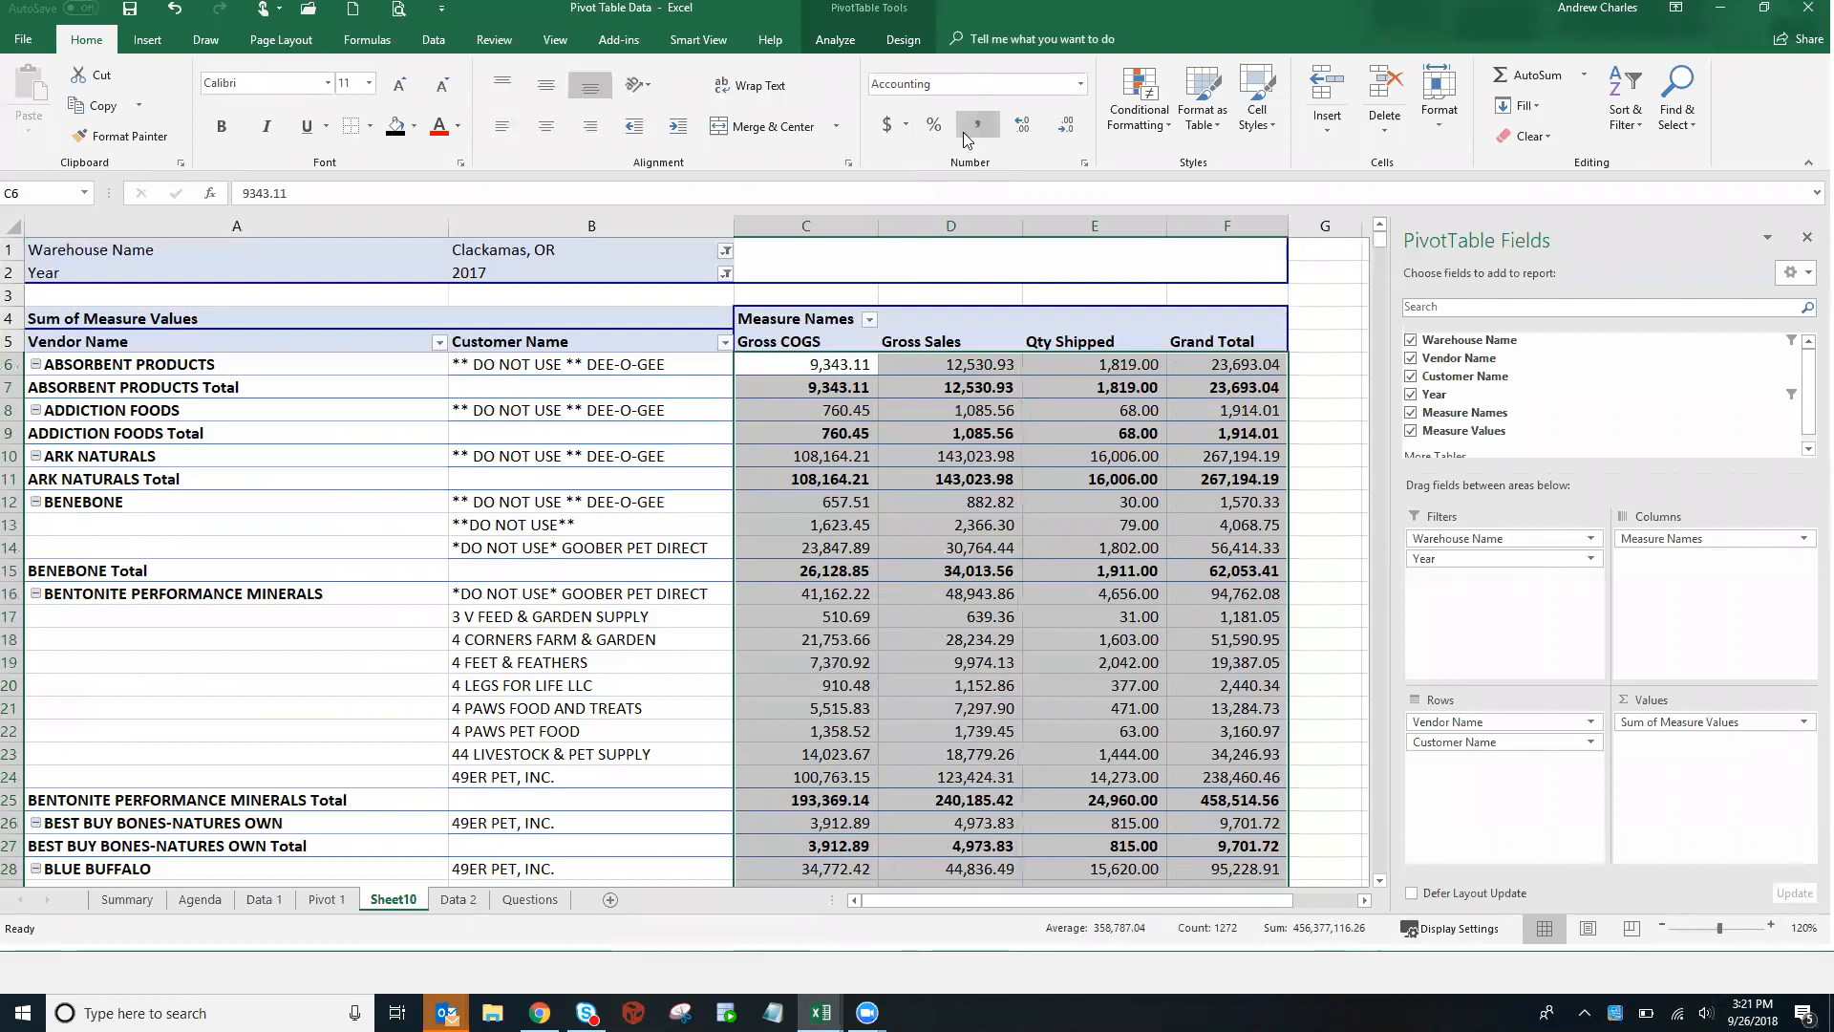
click(889, 134)
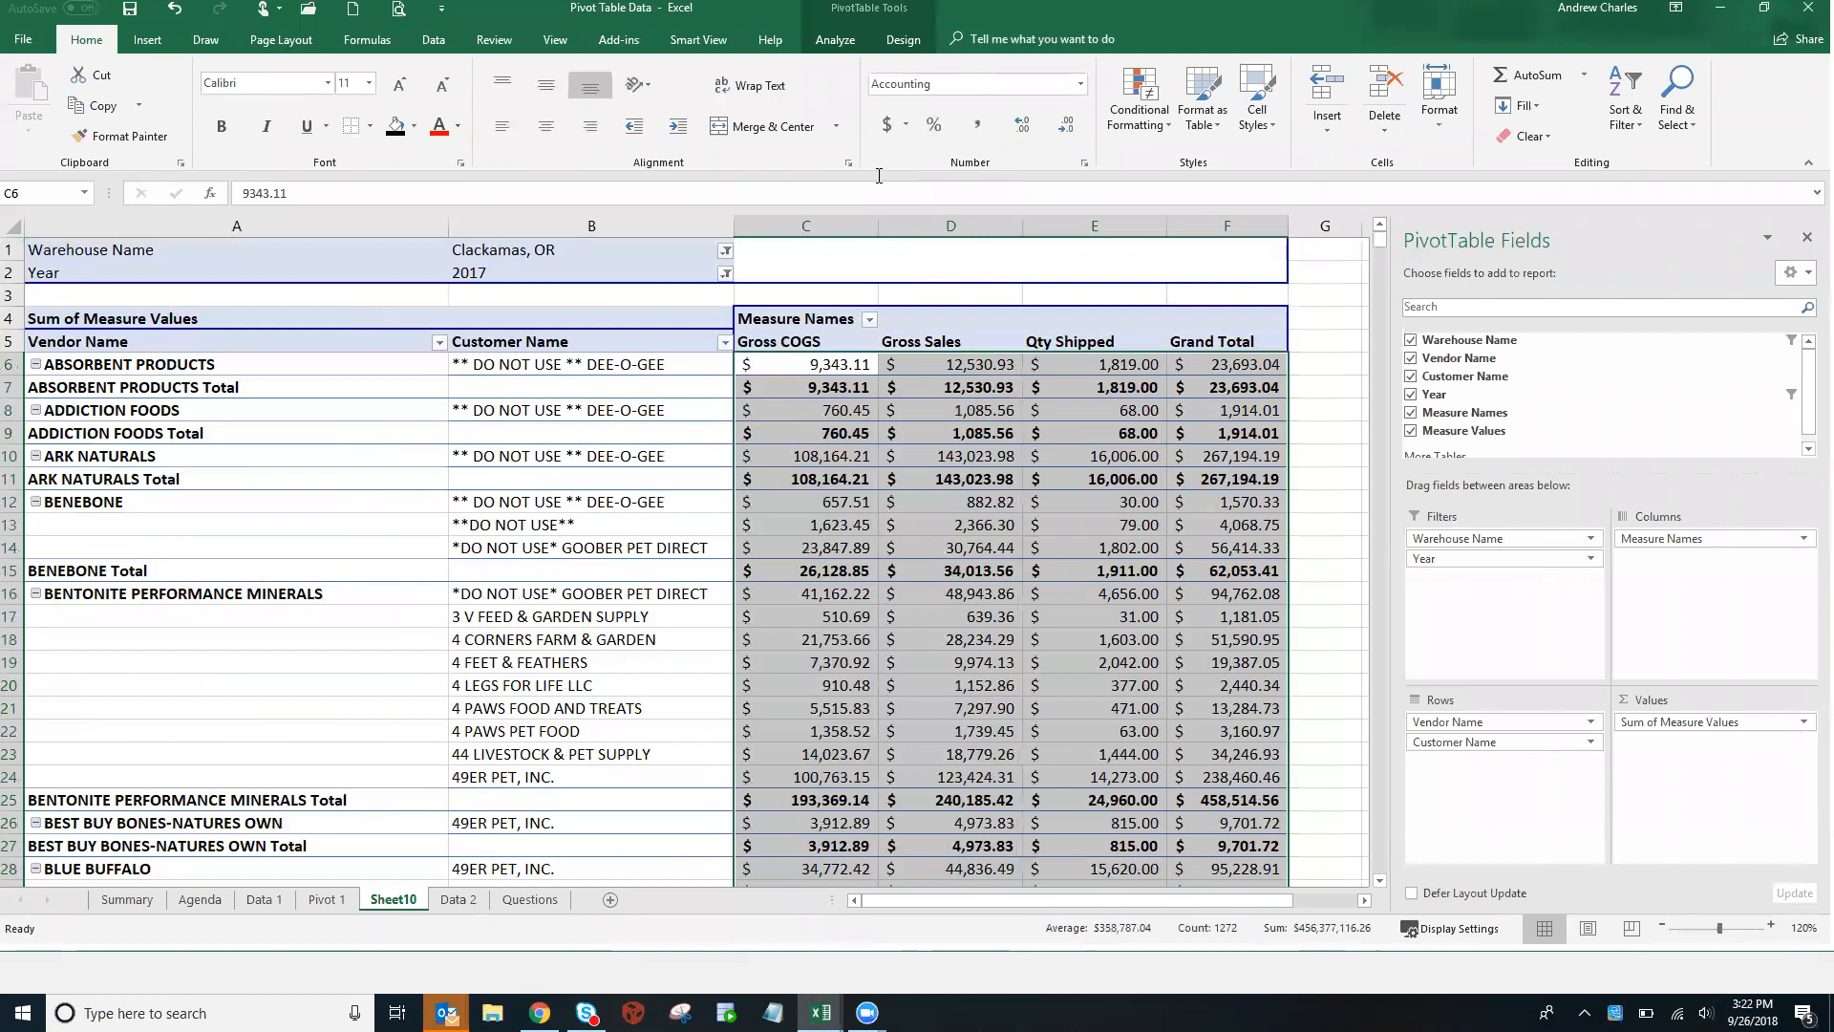
Set the PivotTable design to show no subtotals
click(836, 40)
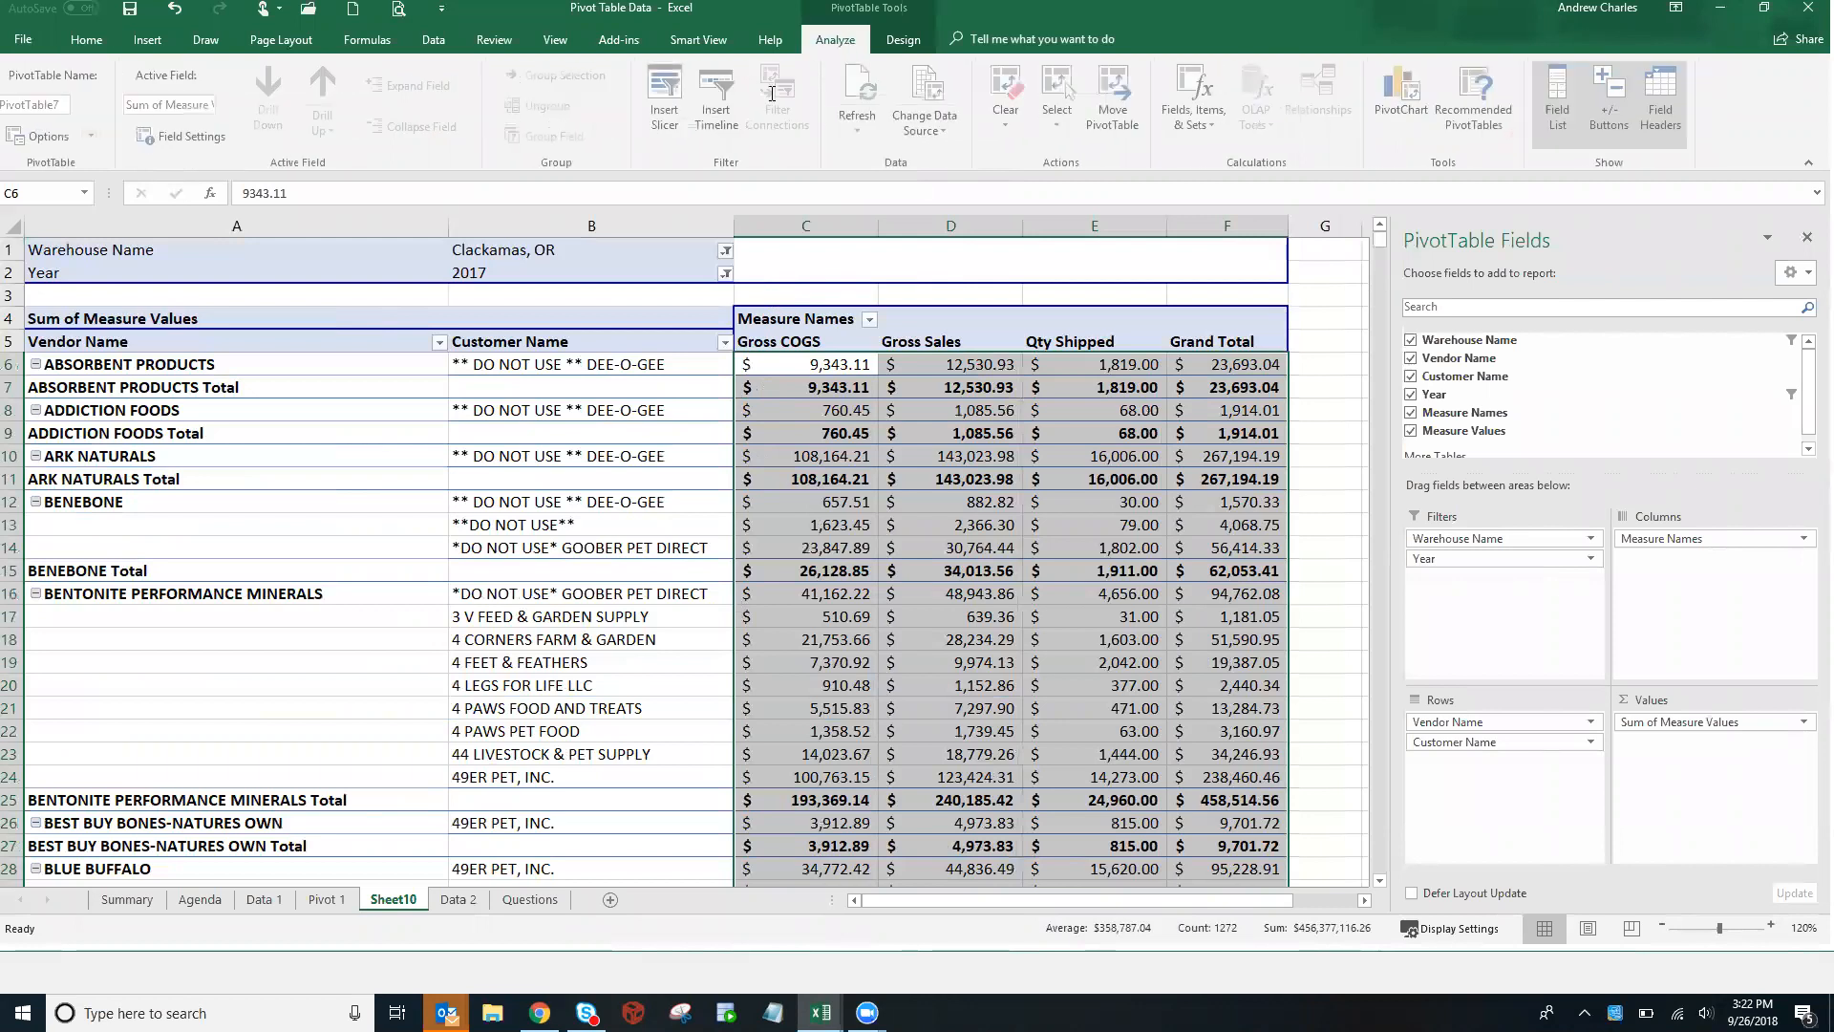
click(903, 39)
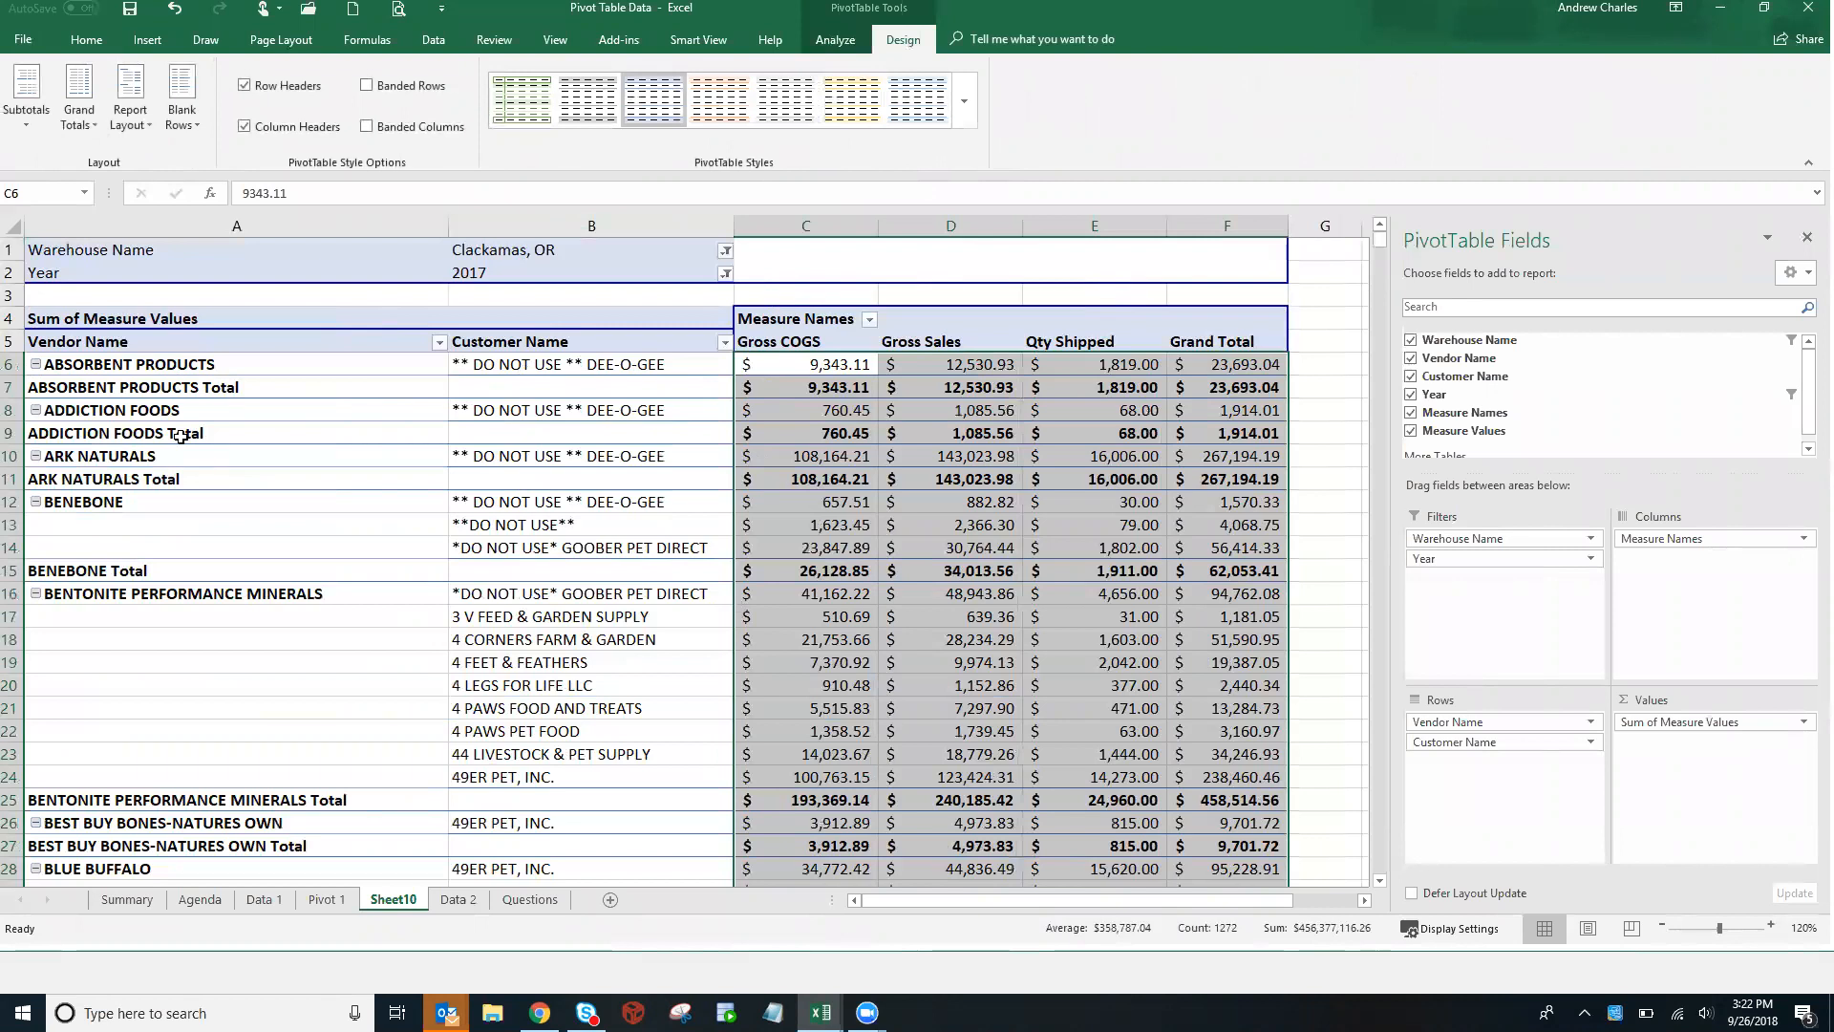
click(32, 132)
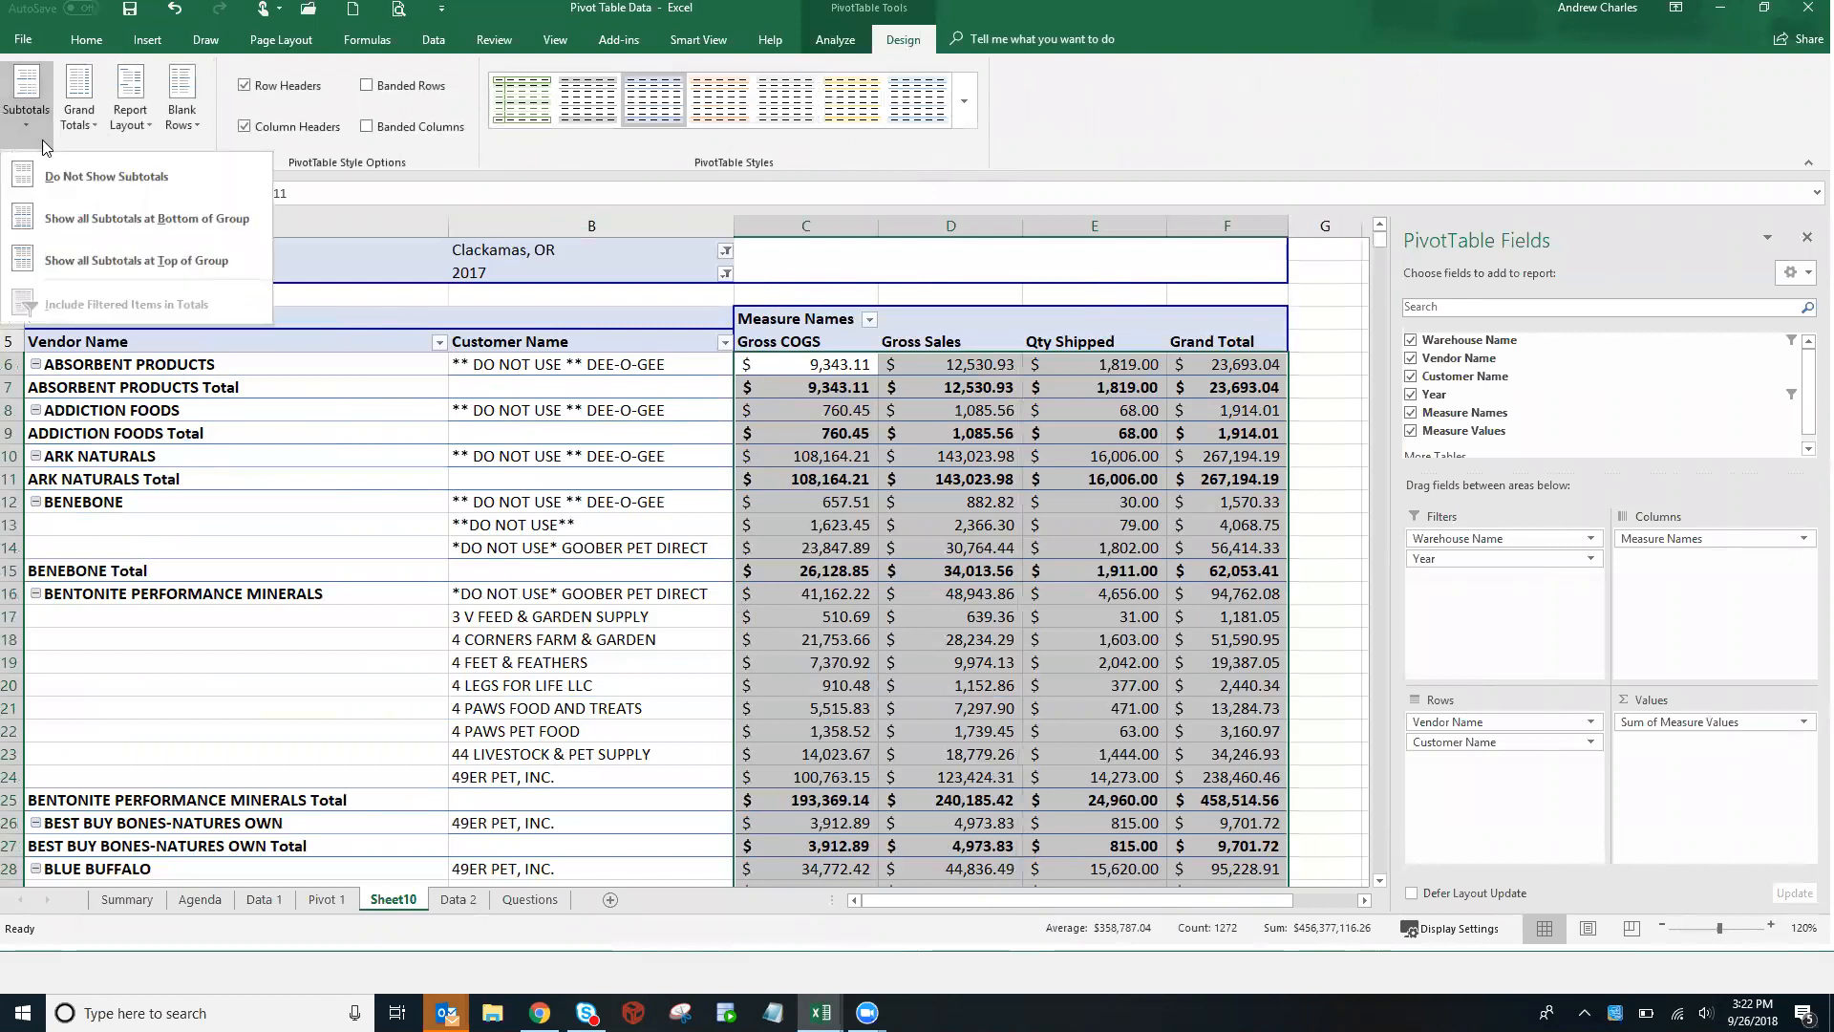
click(88, 179)
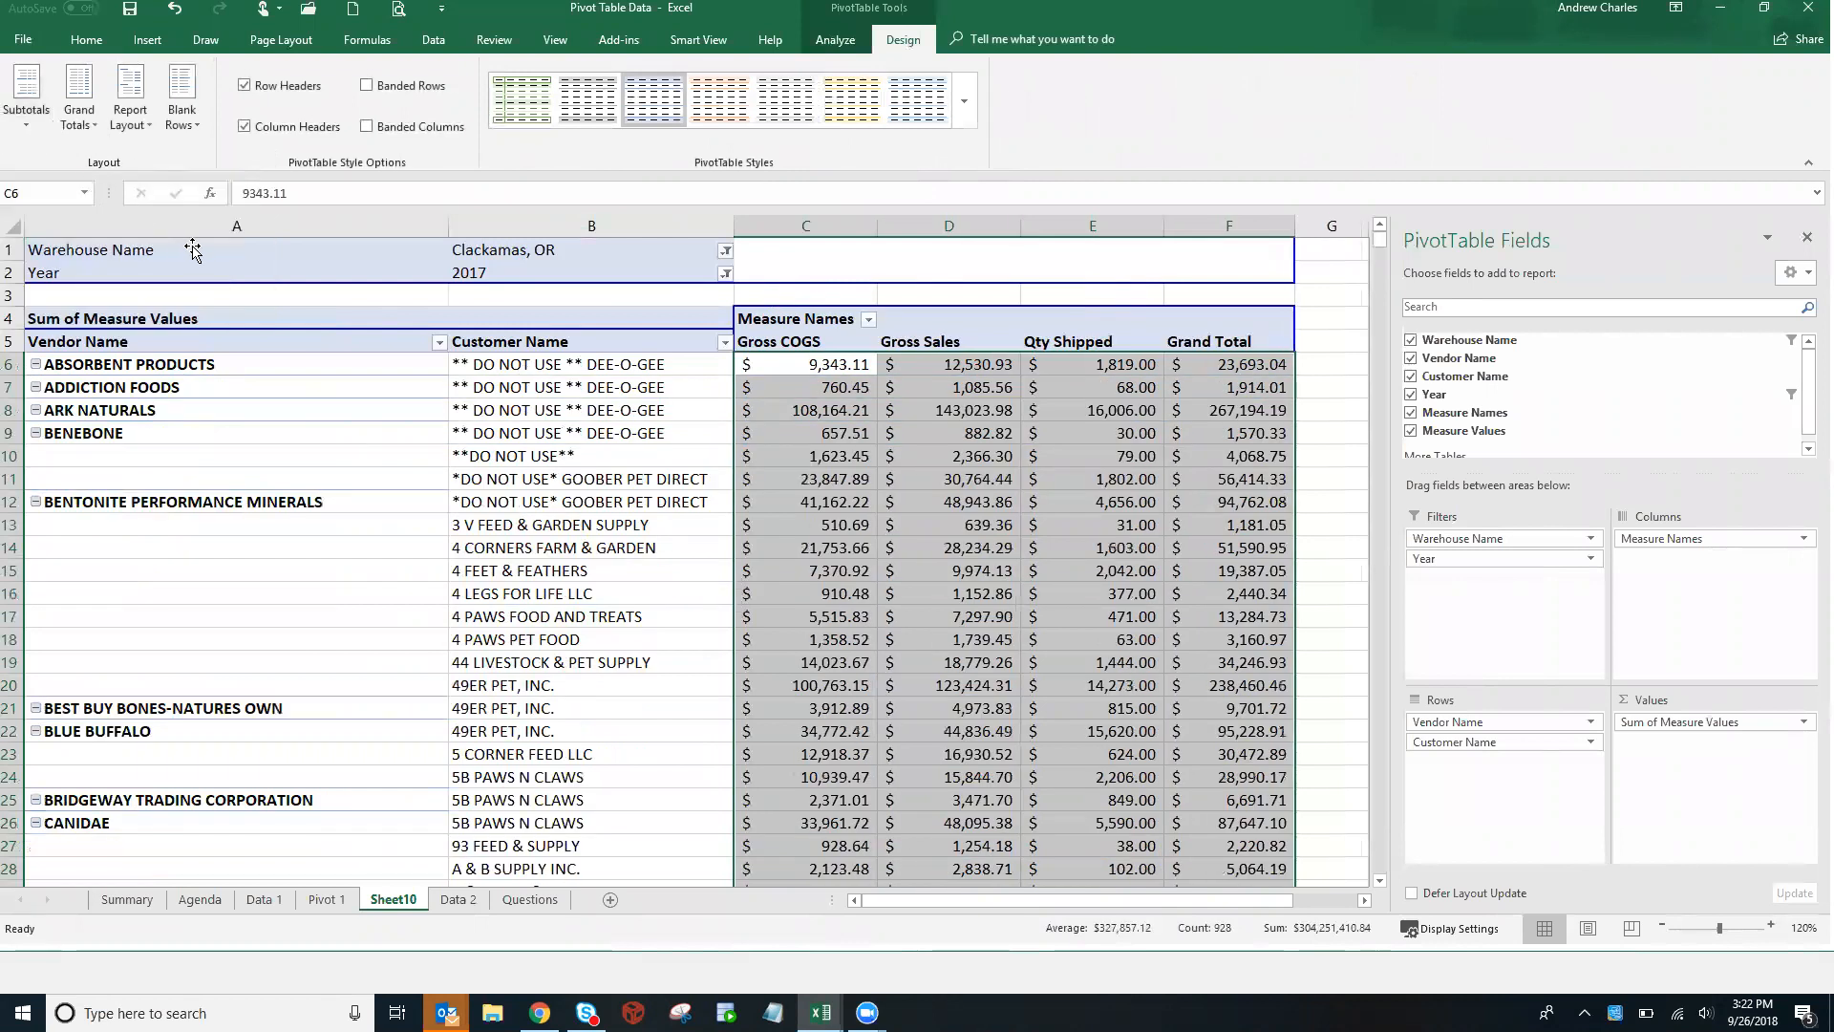
Switch the Vendor Name subtotal on and off again from the ABSORBENT PRODUCTS row
right_click(195, 367)
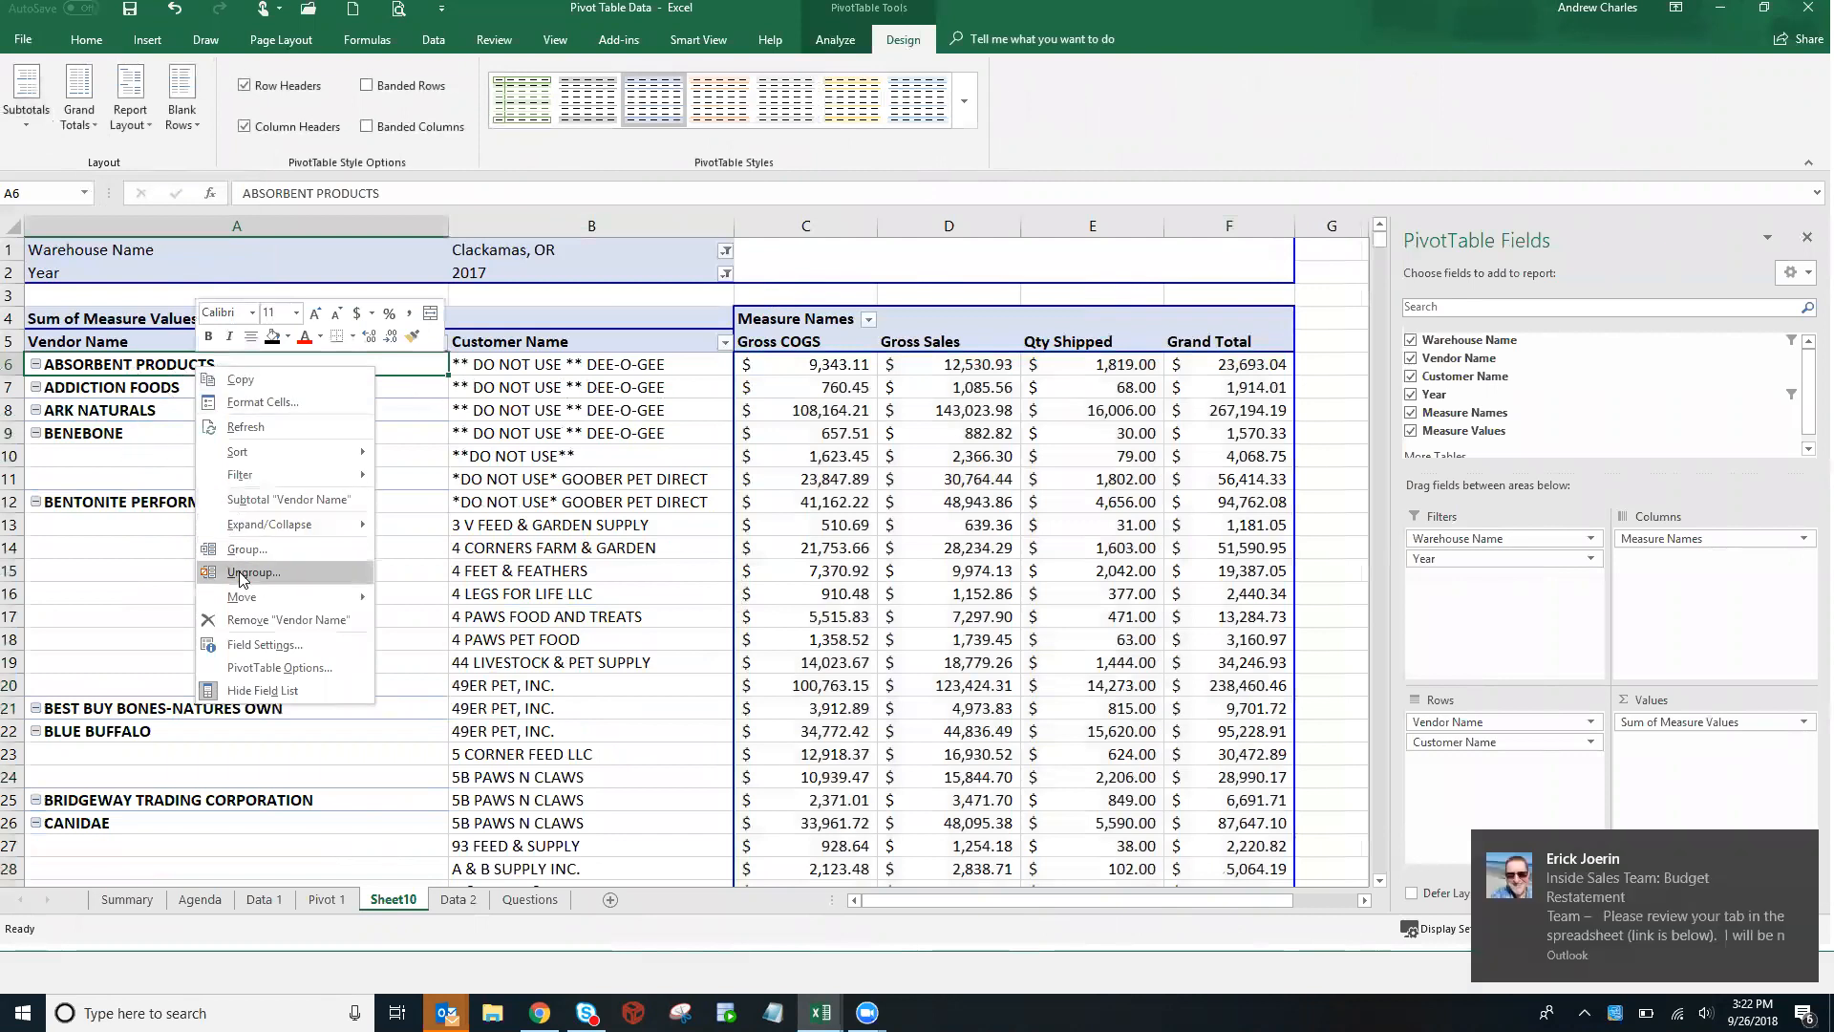
click(267, 516)
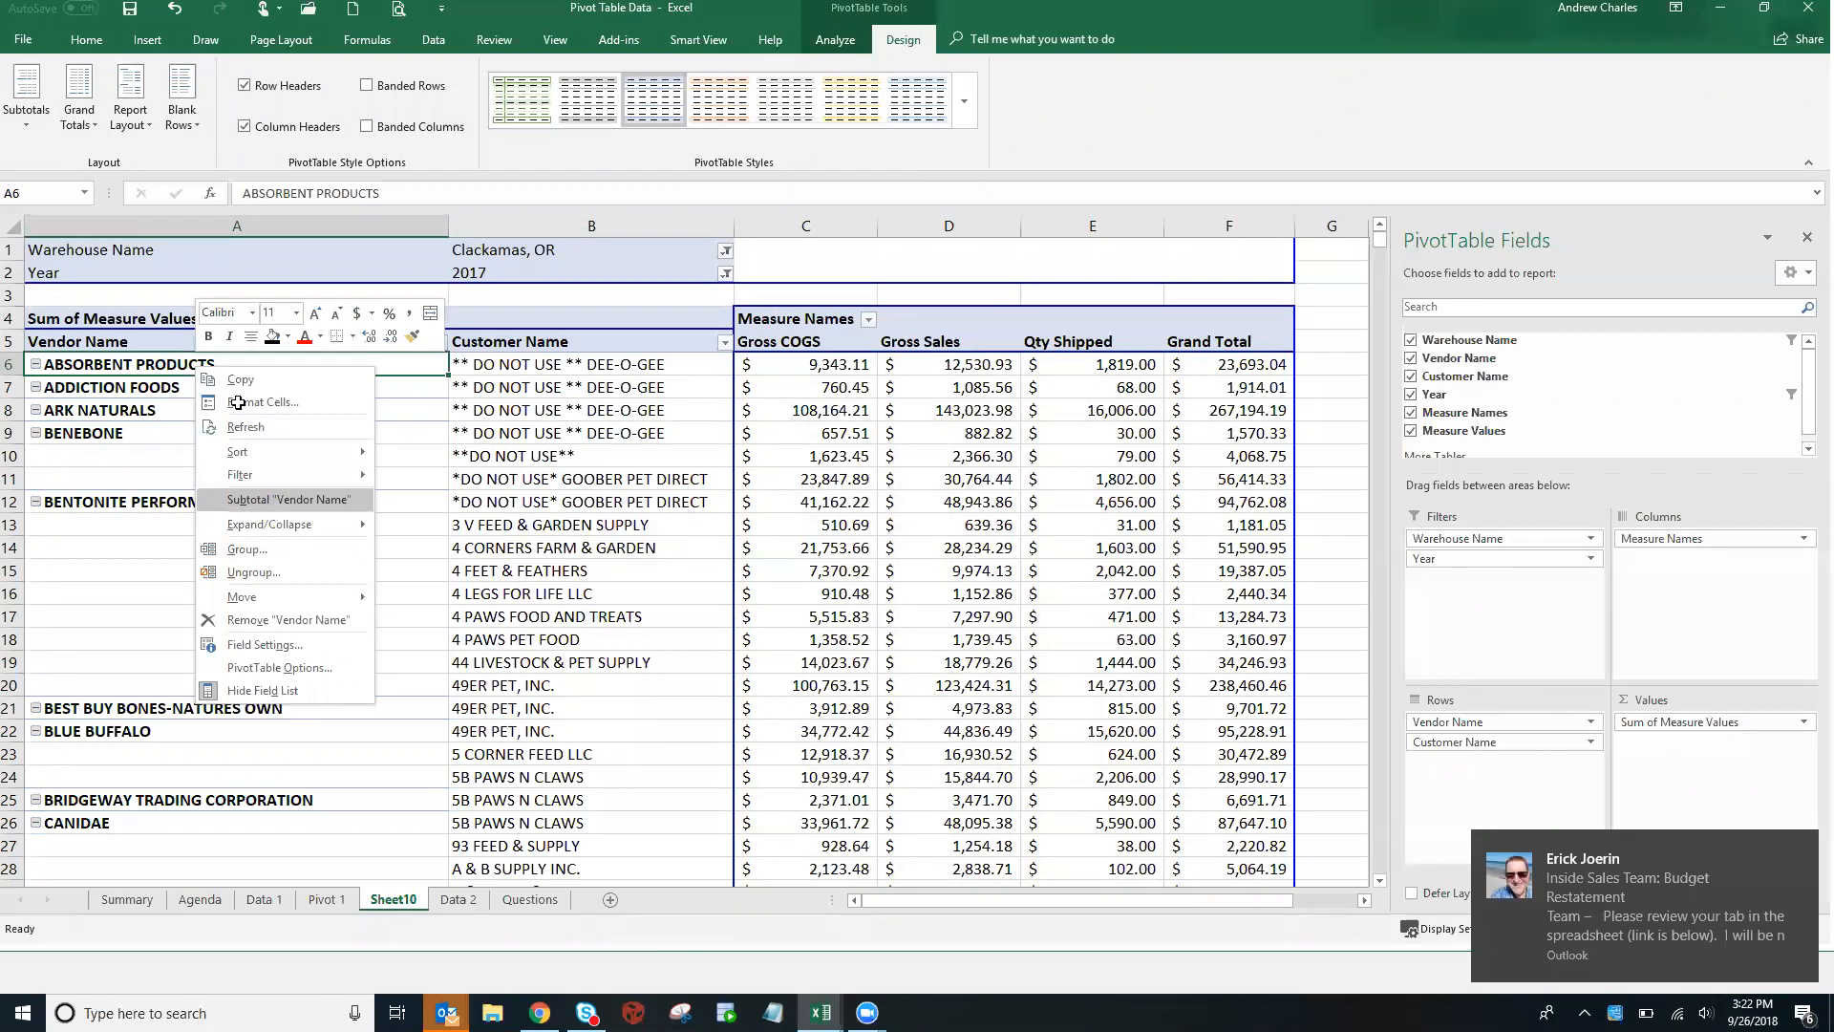
right_click(237, 371)
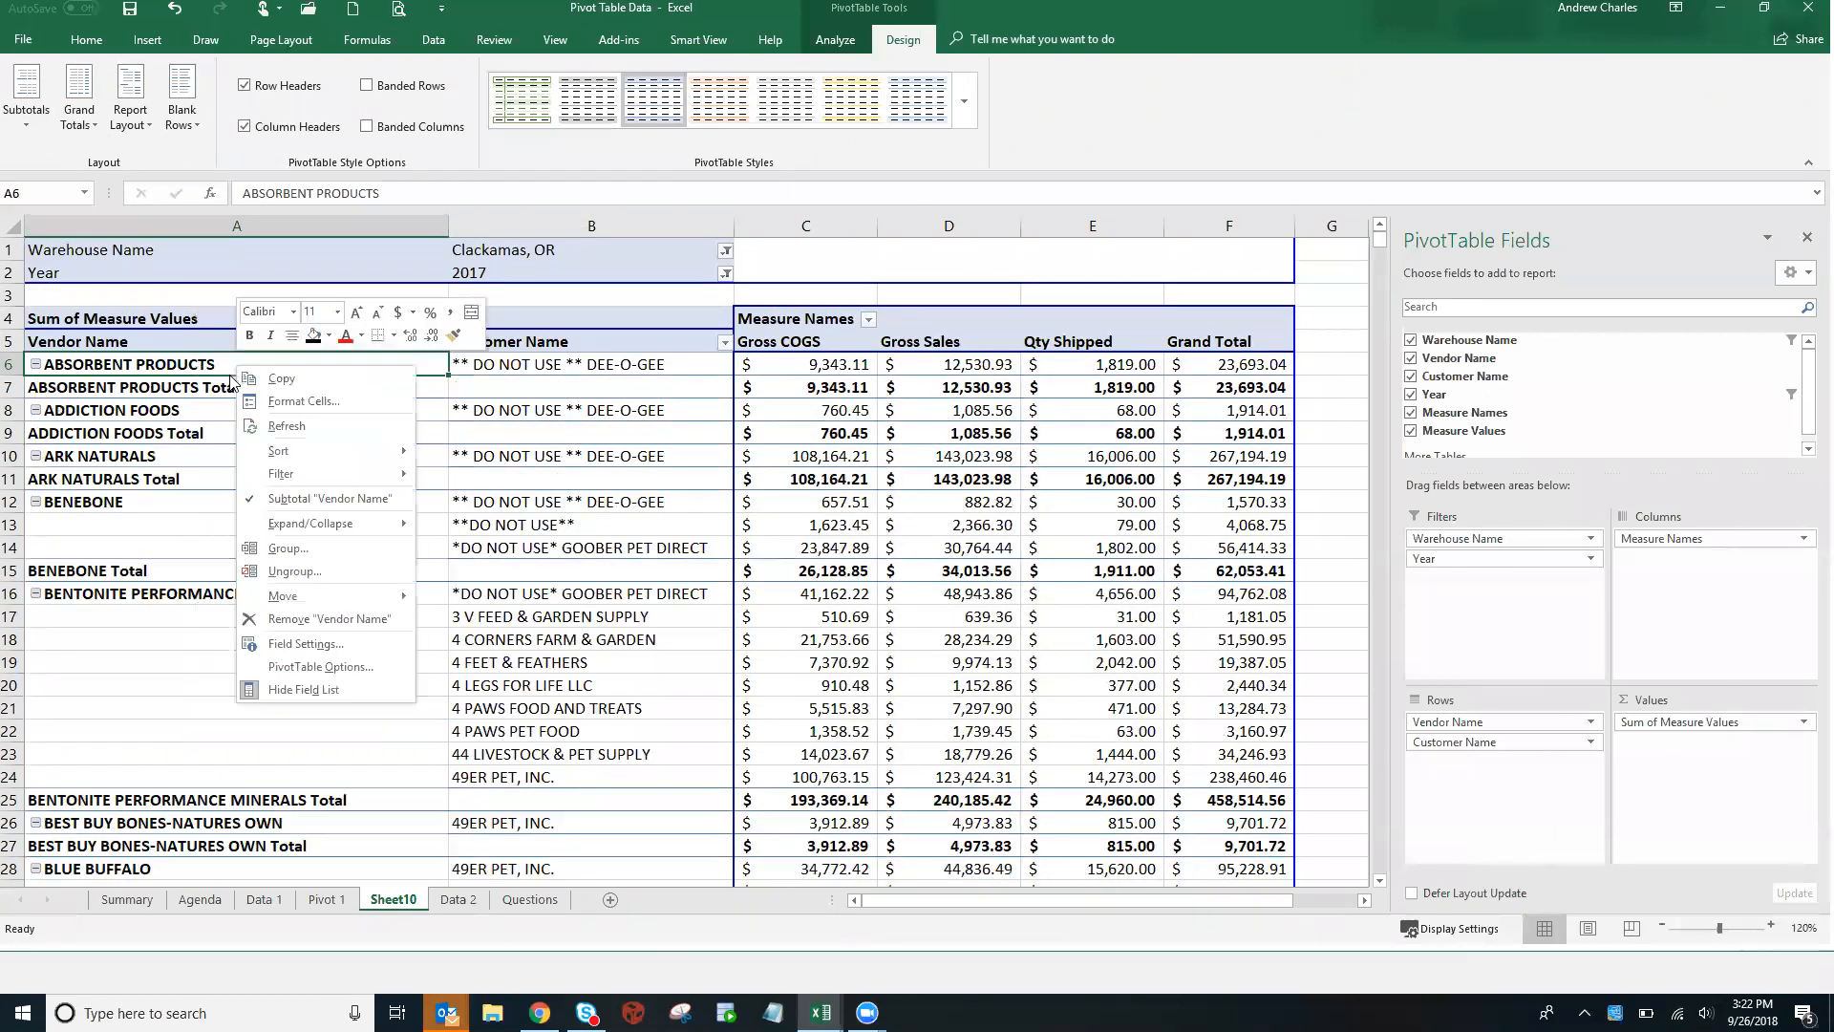
click(283, 499)
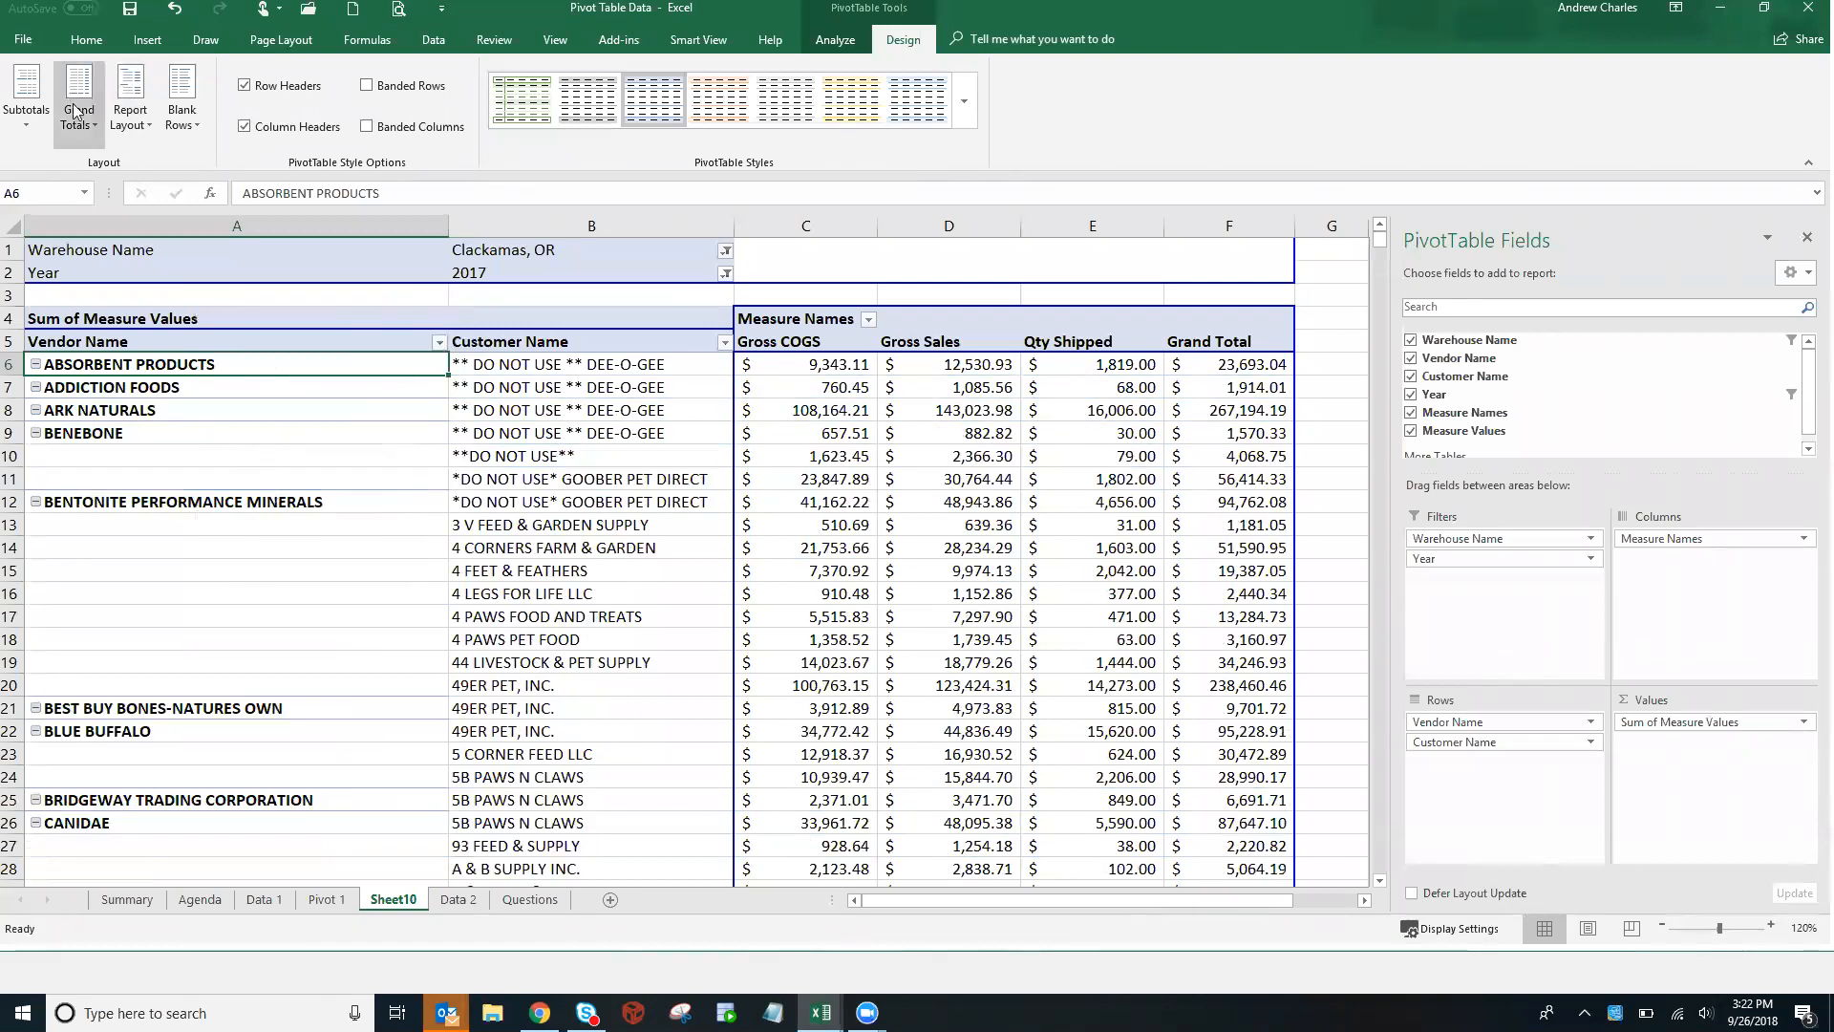
Show all subtotals at the top of the group and review the remaining subtotal options
click(38, 141)
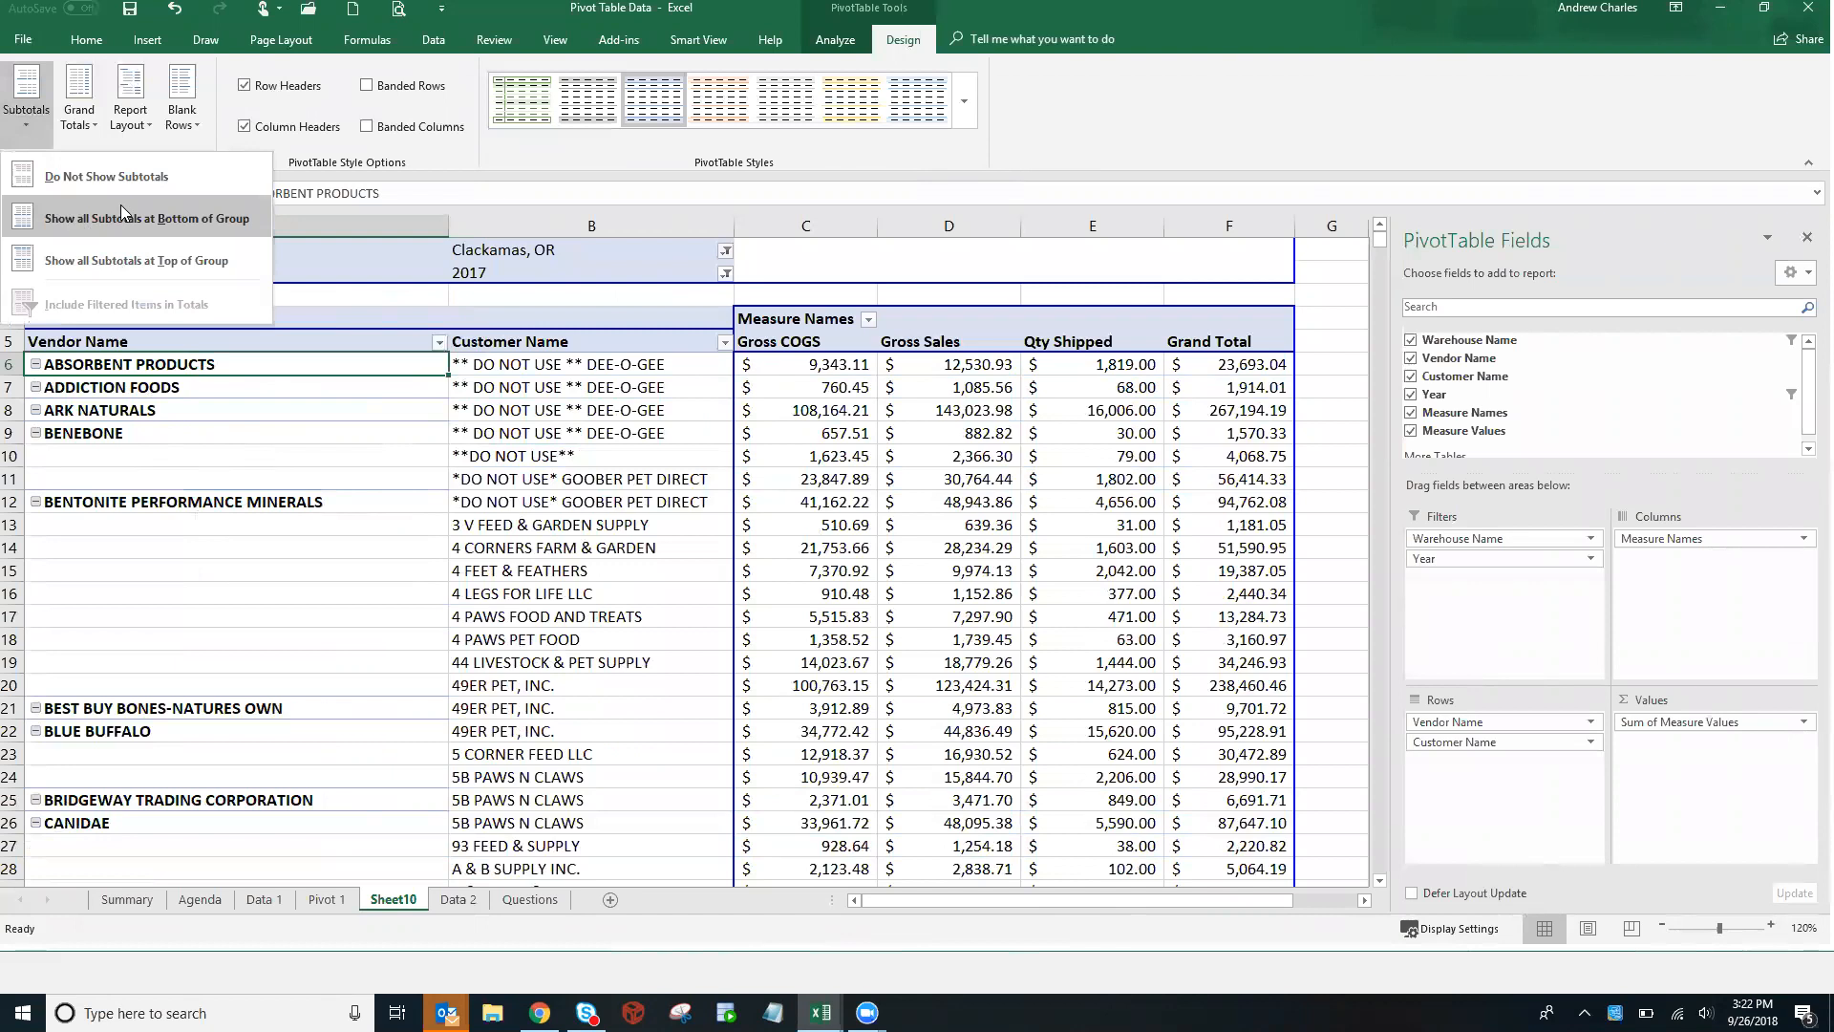
click(112, 253)
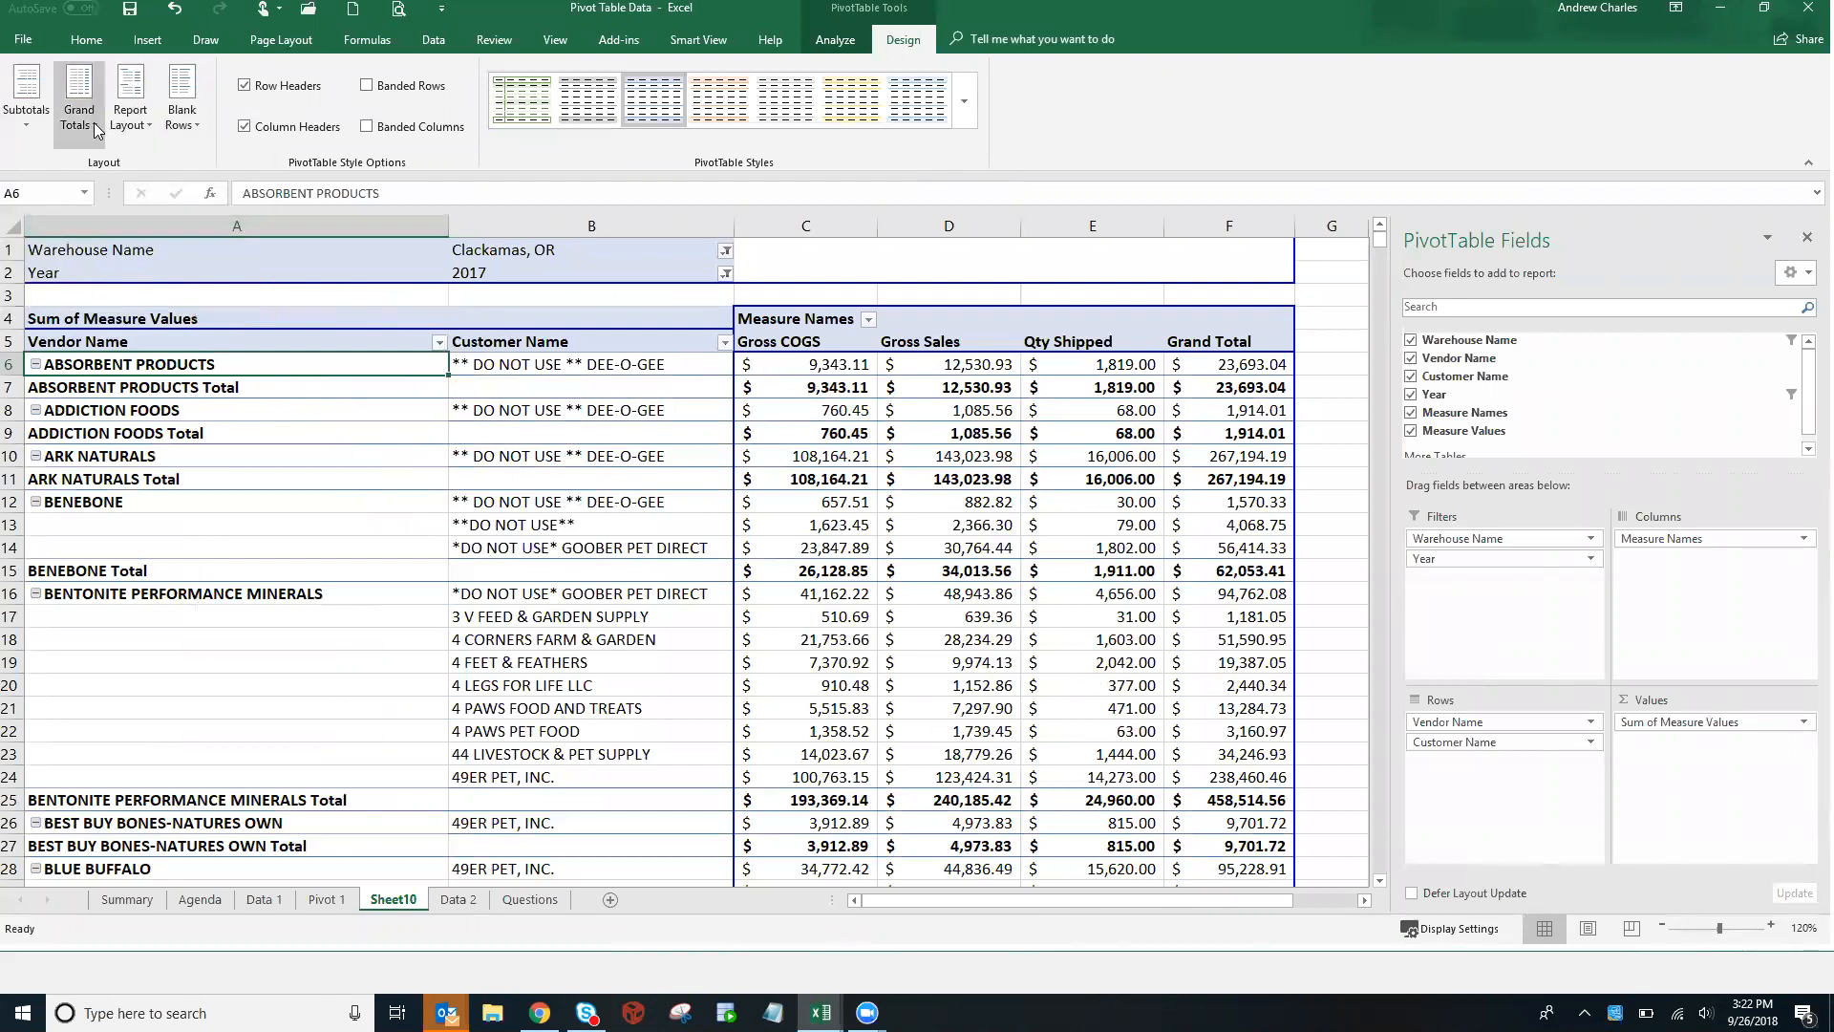
click(26, 100)
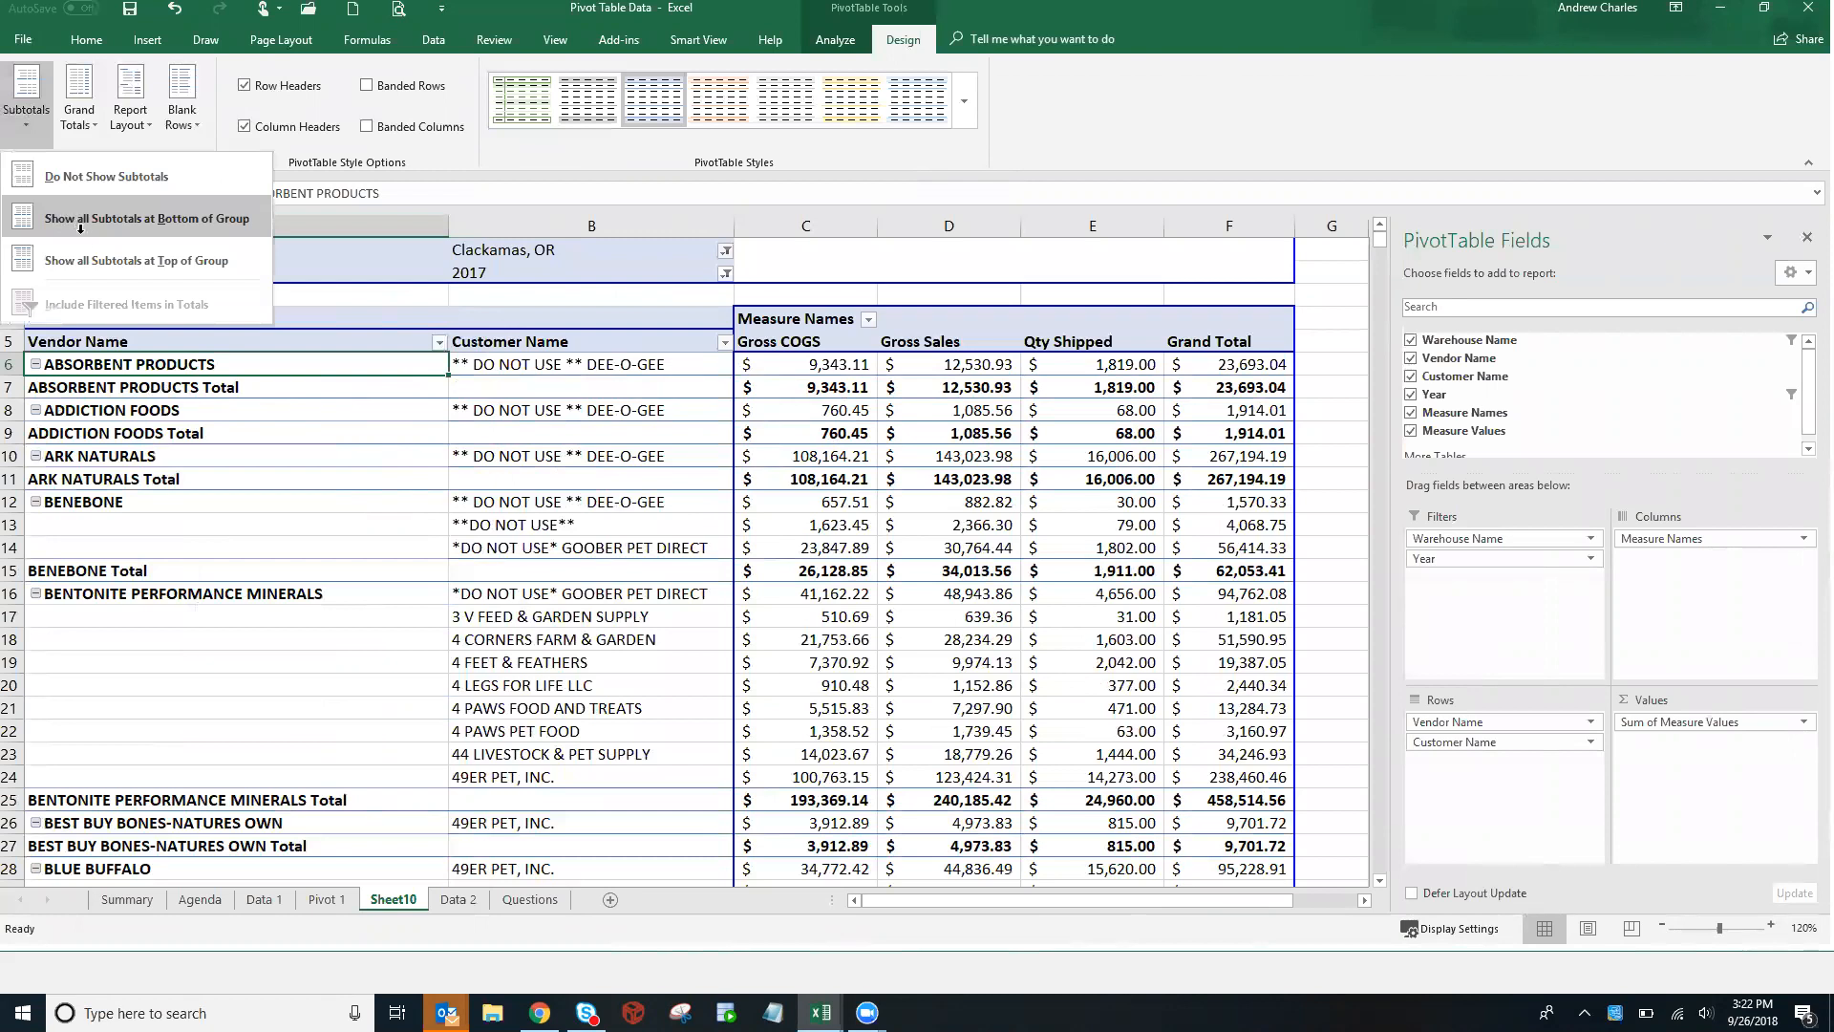
click(624, 692)
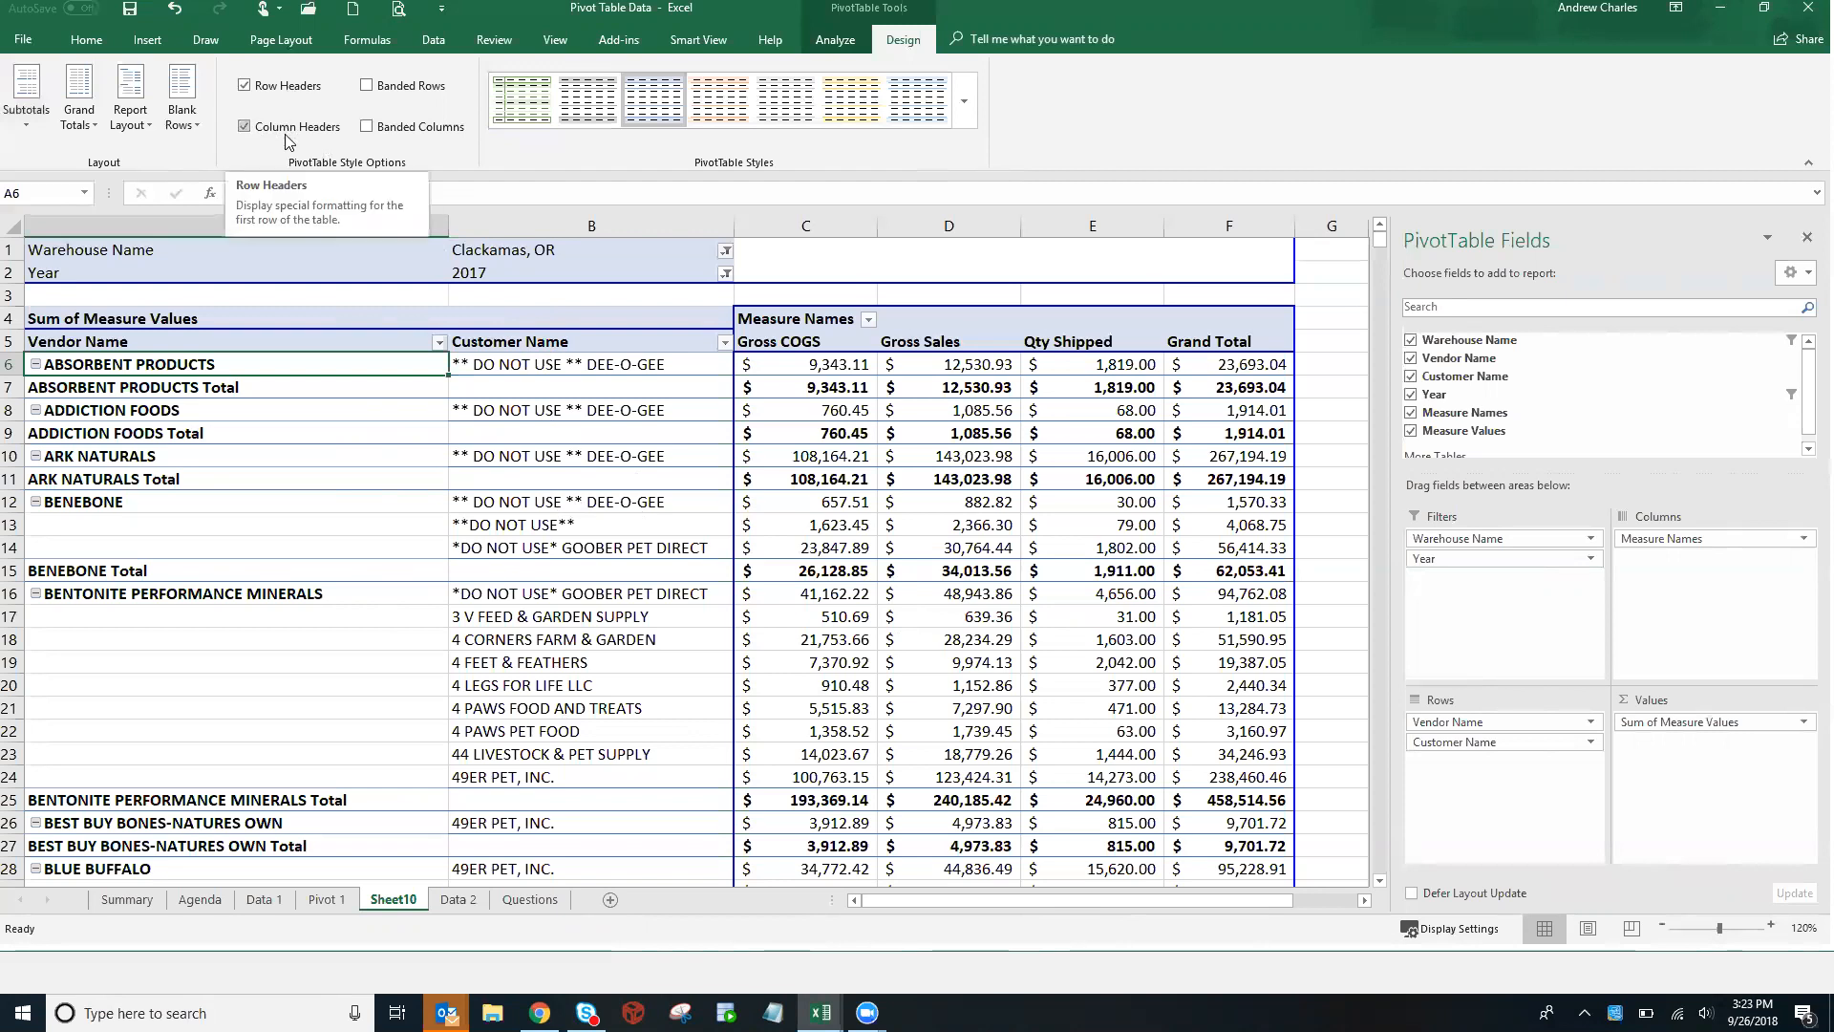
Turn grand totals off for both rows and columns of the PivotTable
click(92, 122)
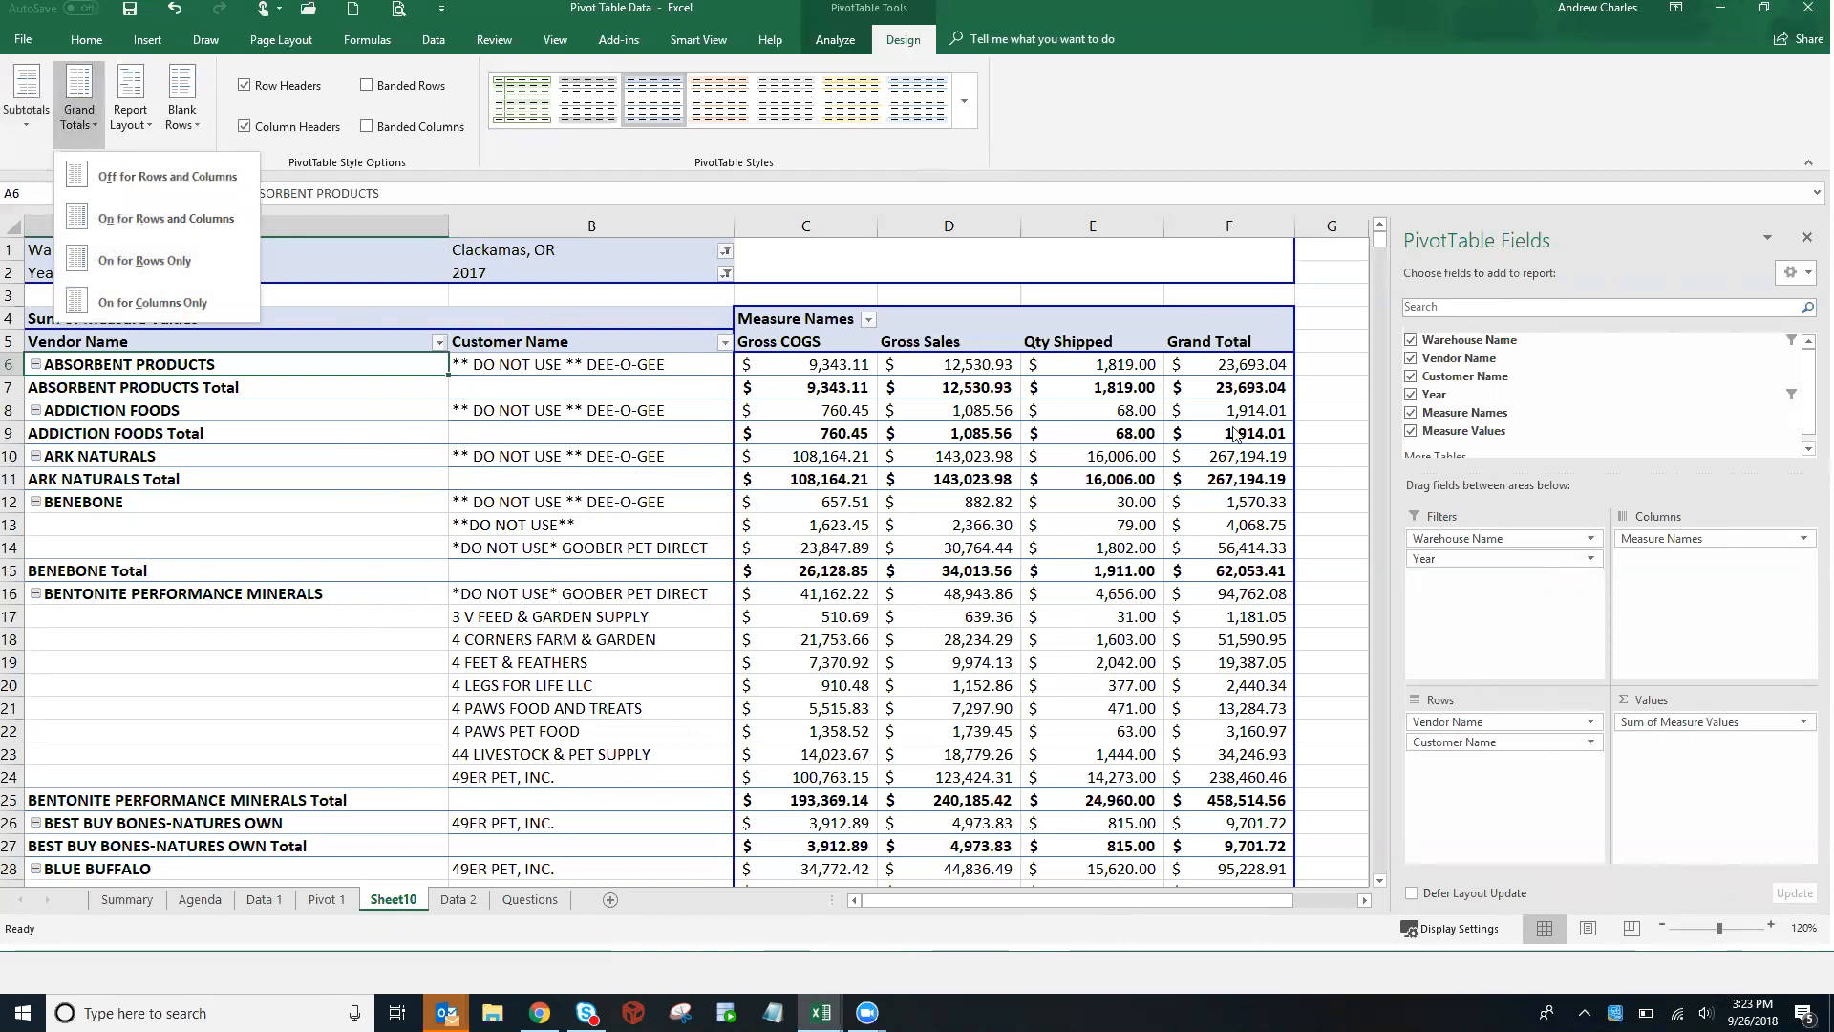
click(152, 182)
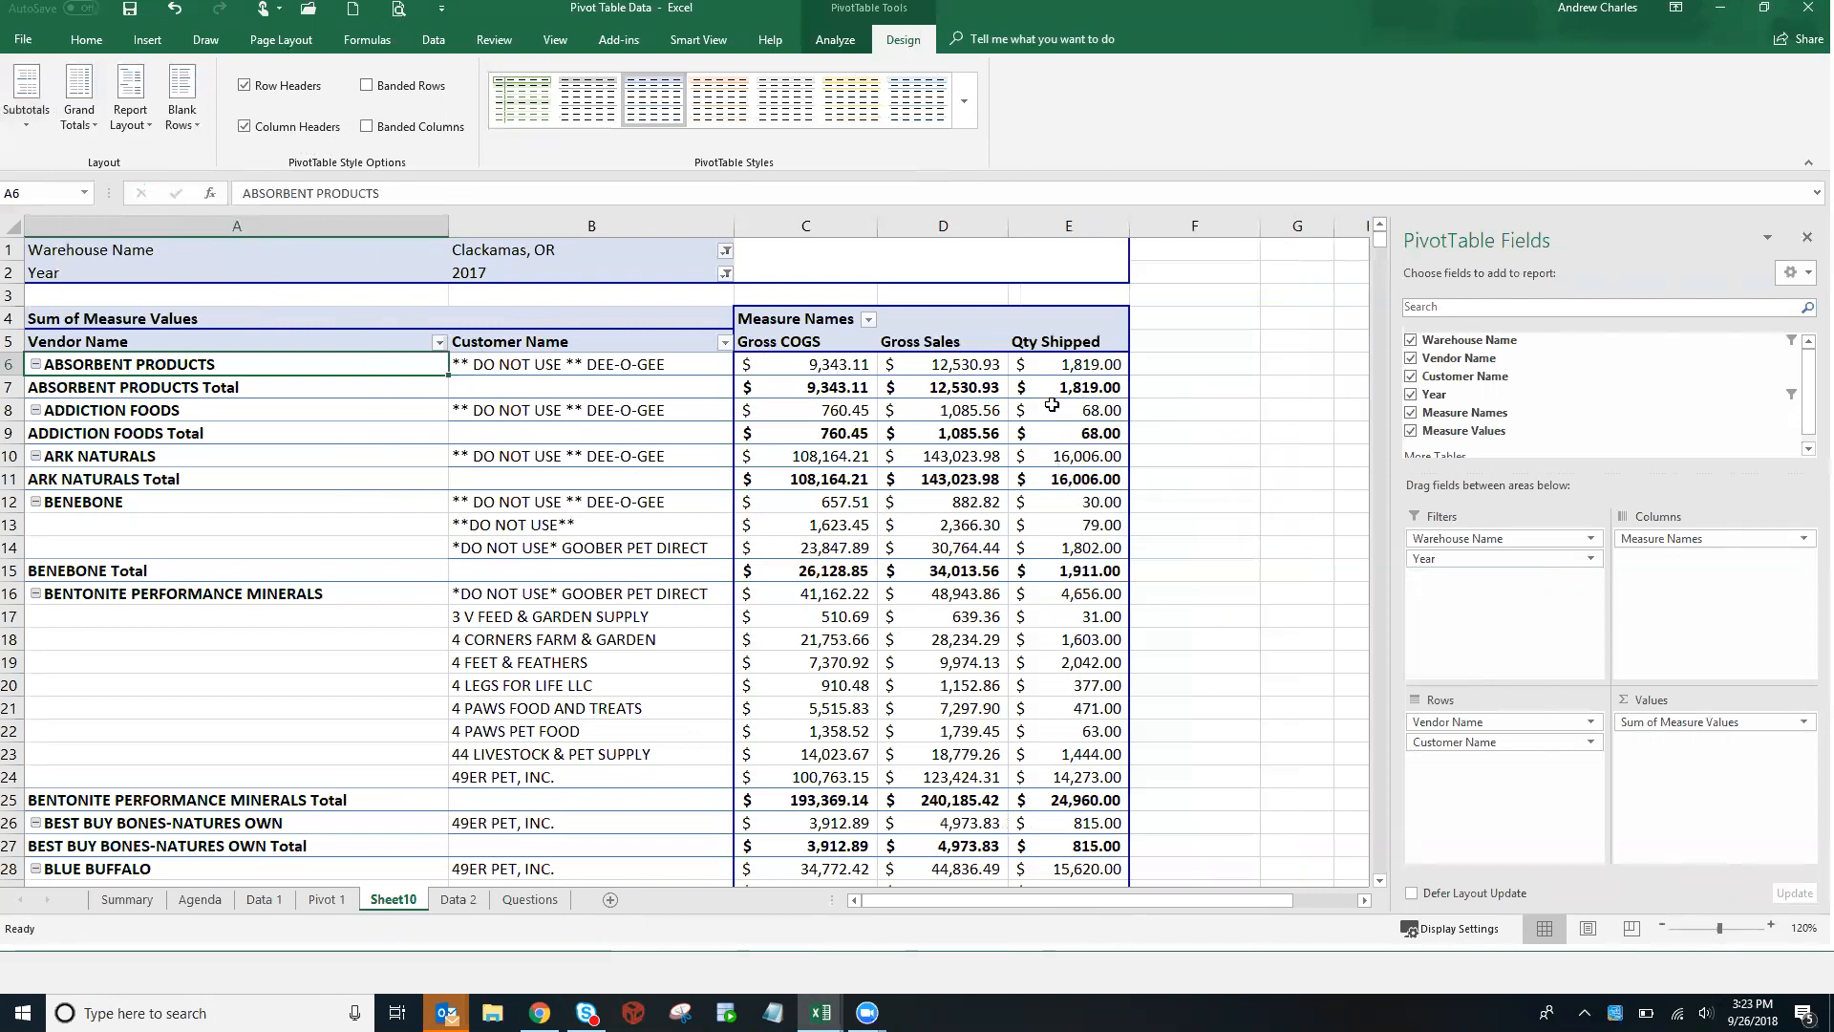
right_click(1079, 368)
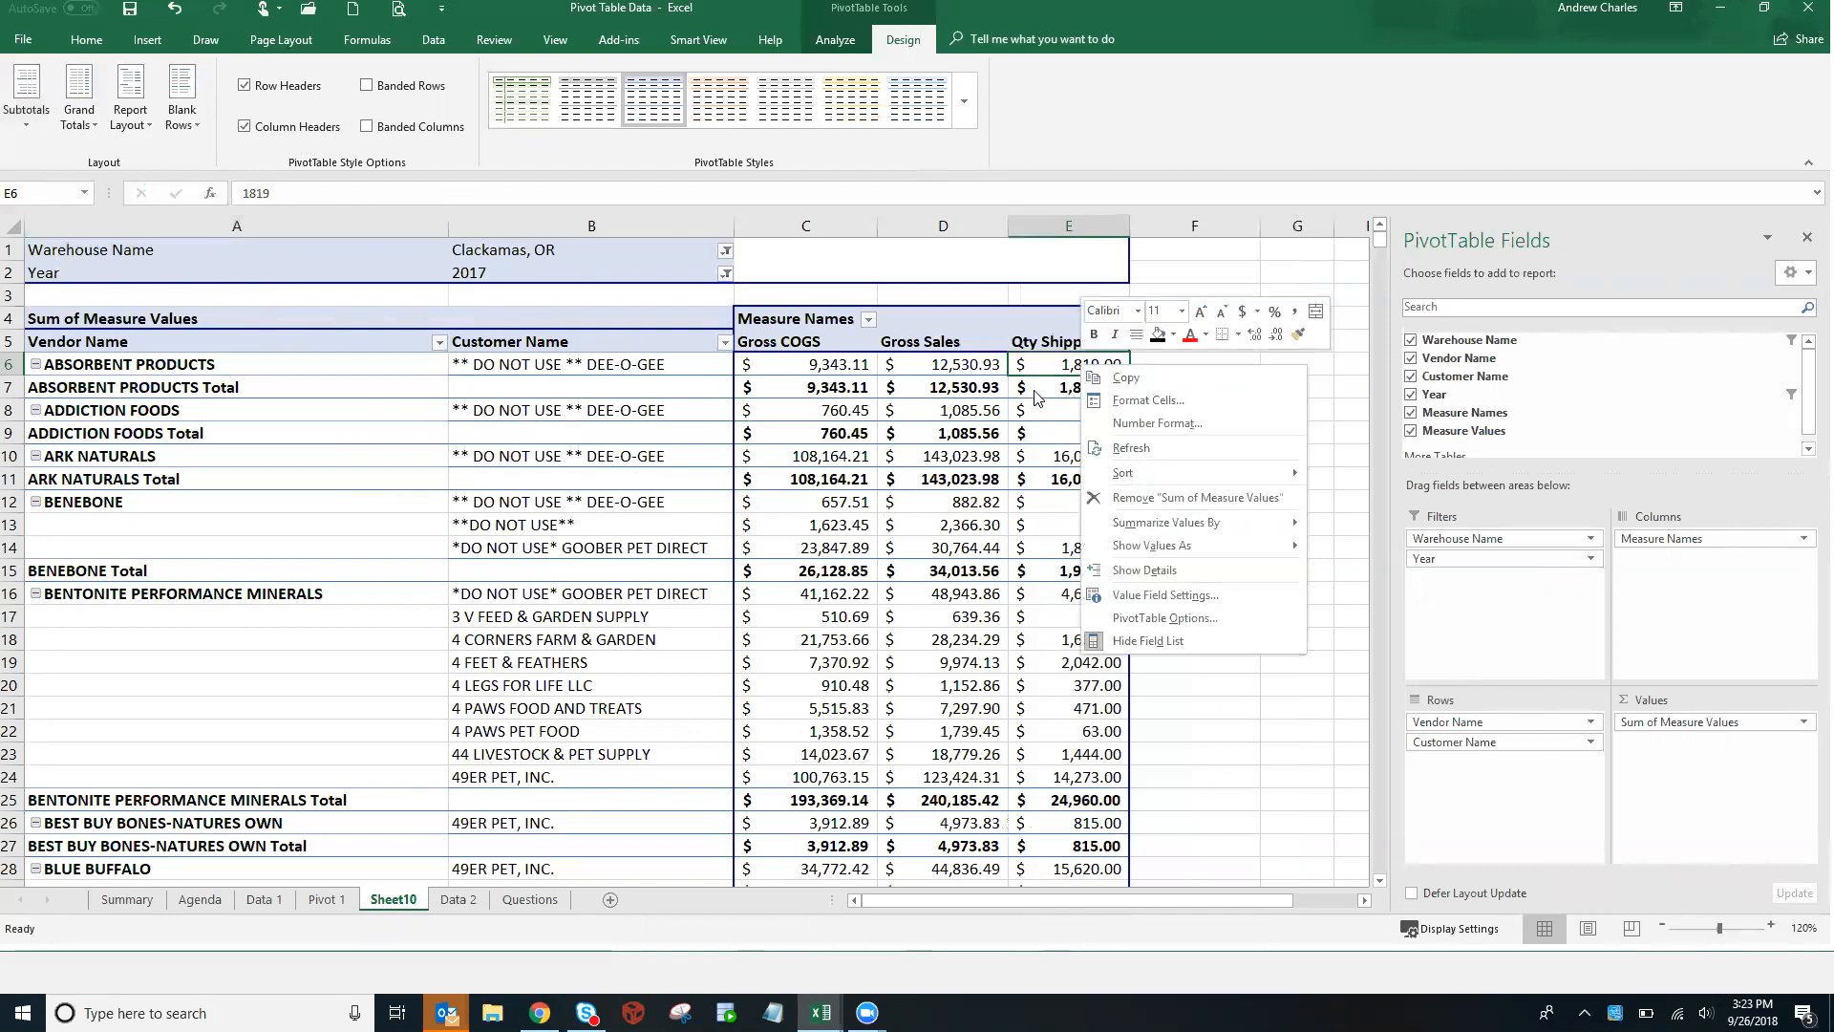
Turn off the Vendor Name subtotals for the PivotTable's vendor rows
right_click(254, 365)
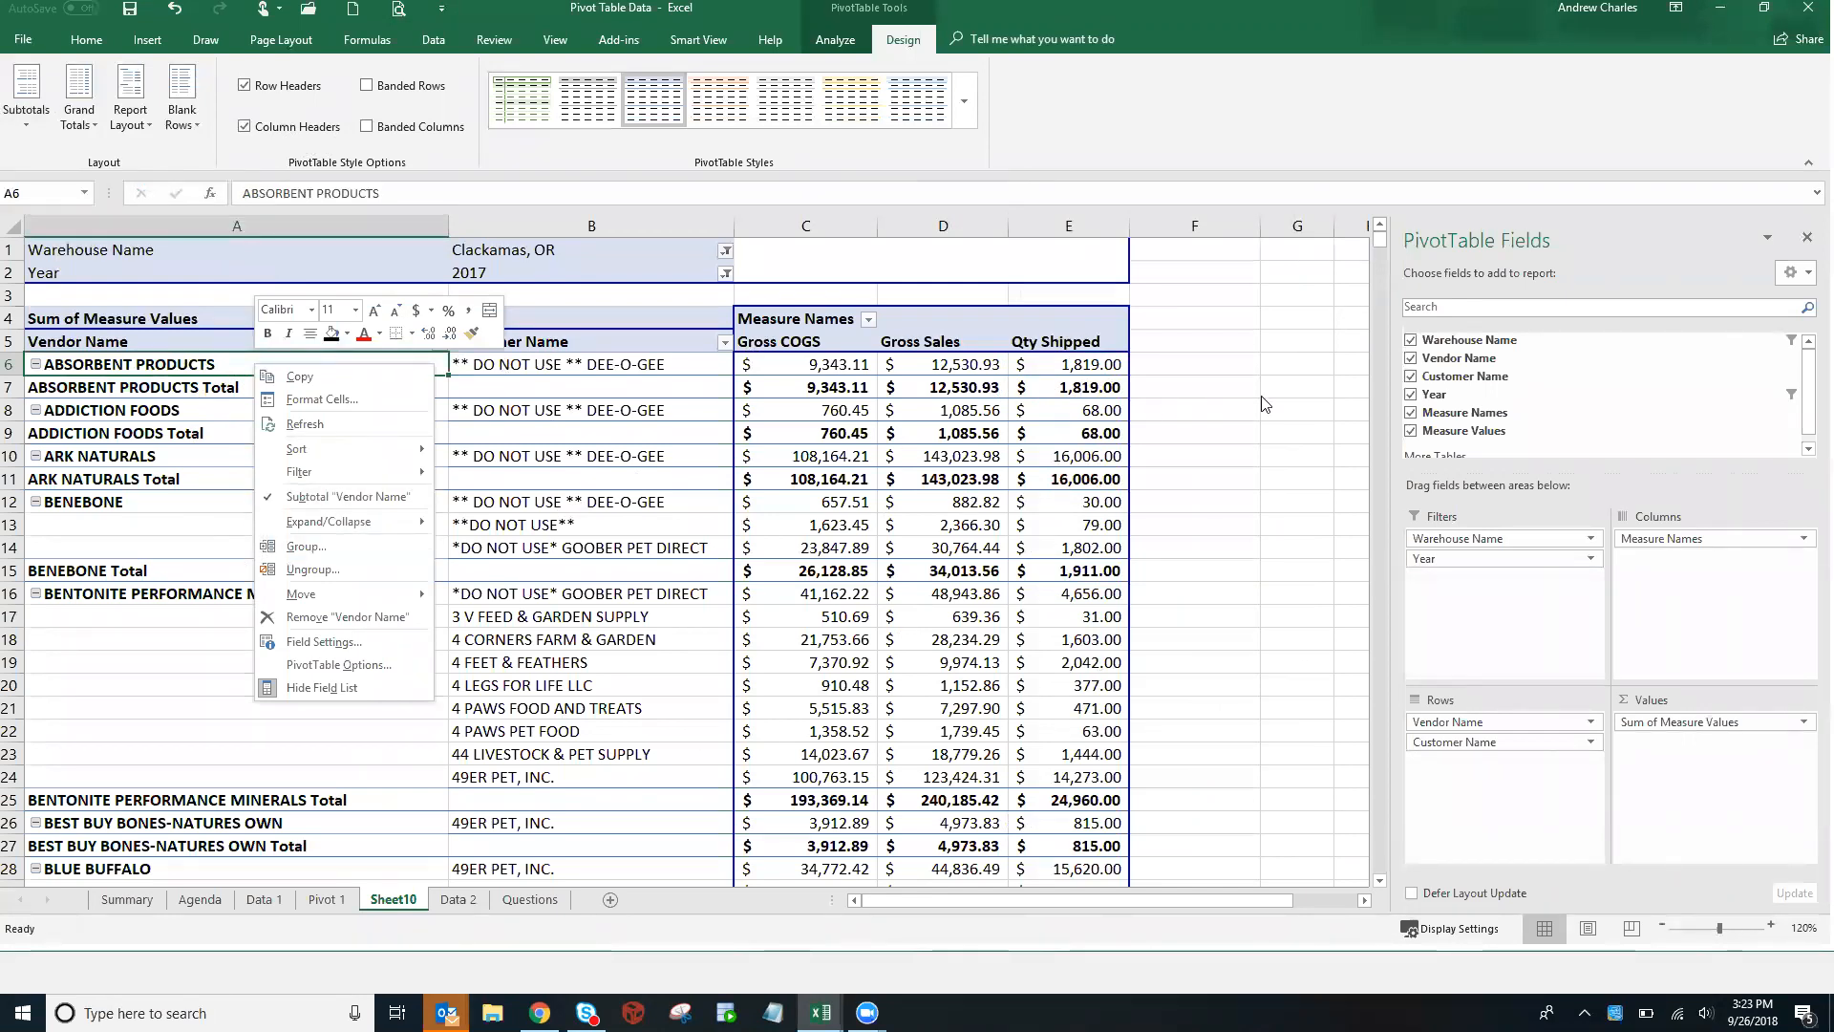
key(Escape)
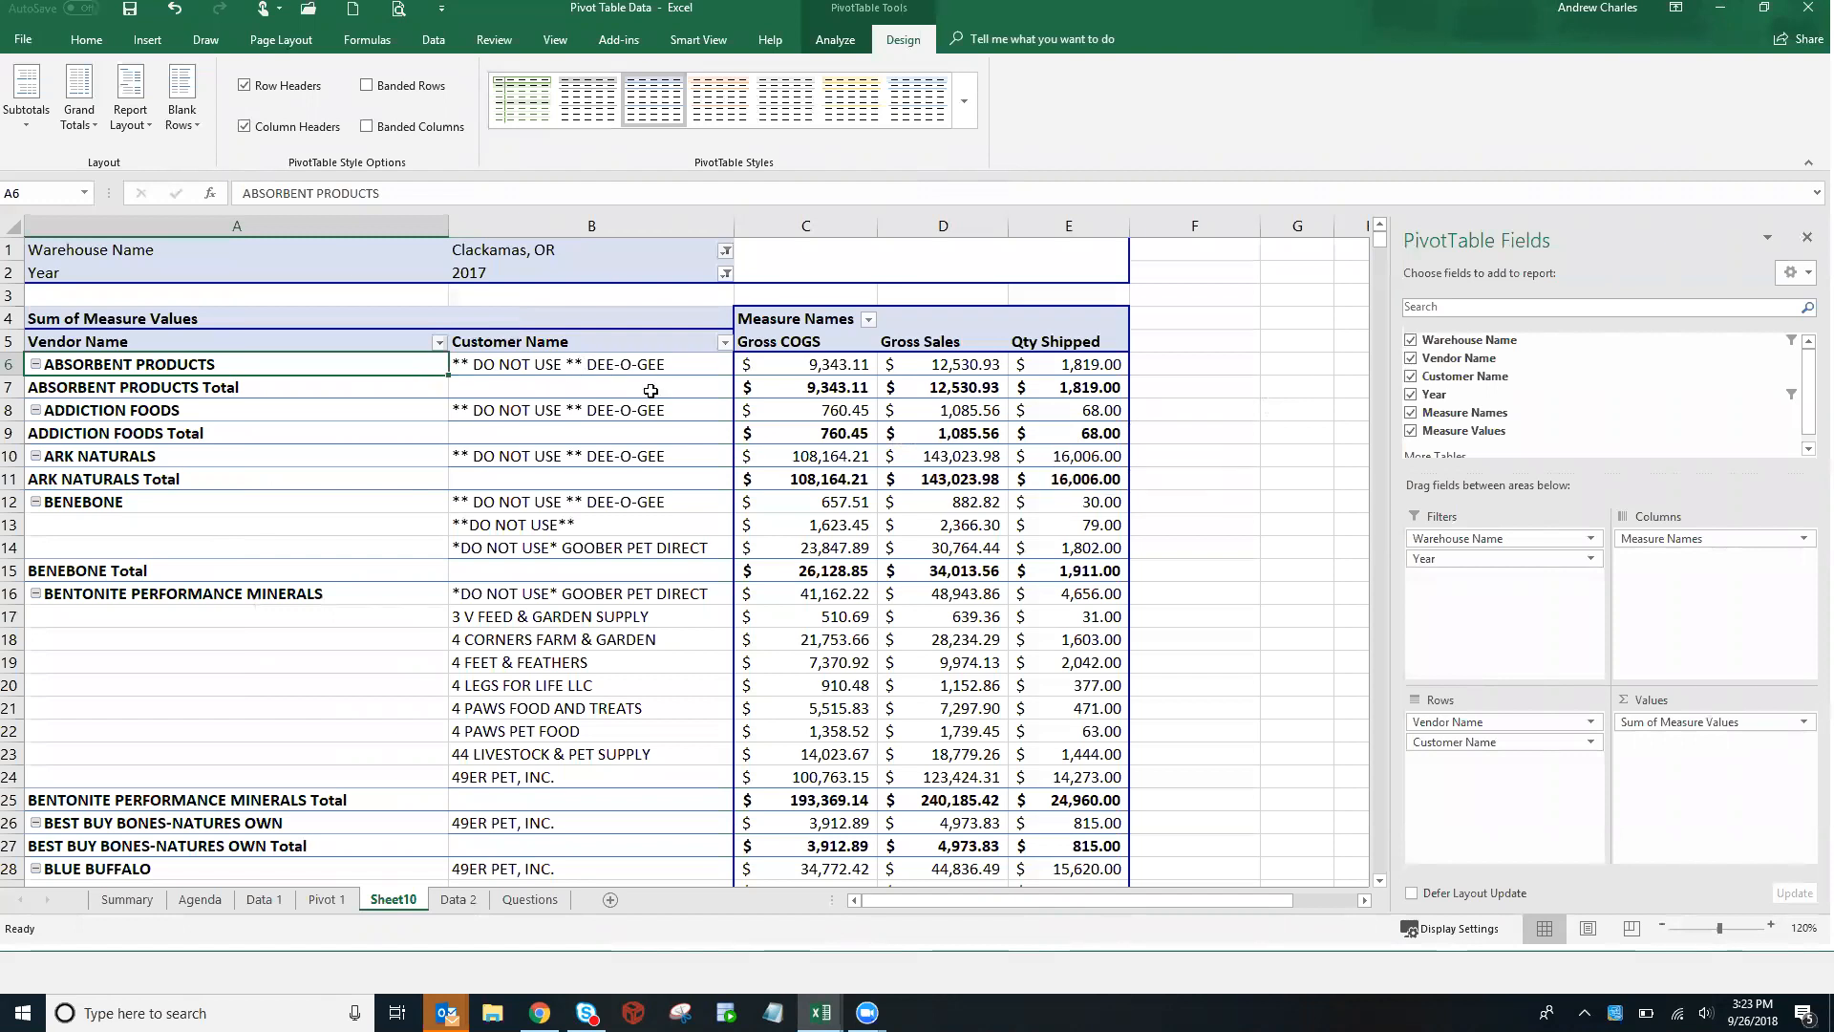
right_click(272, 361)
click(324, 496)
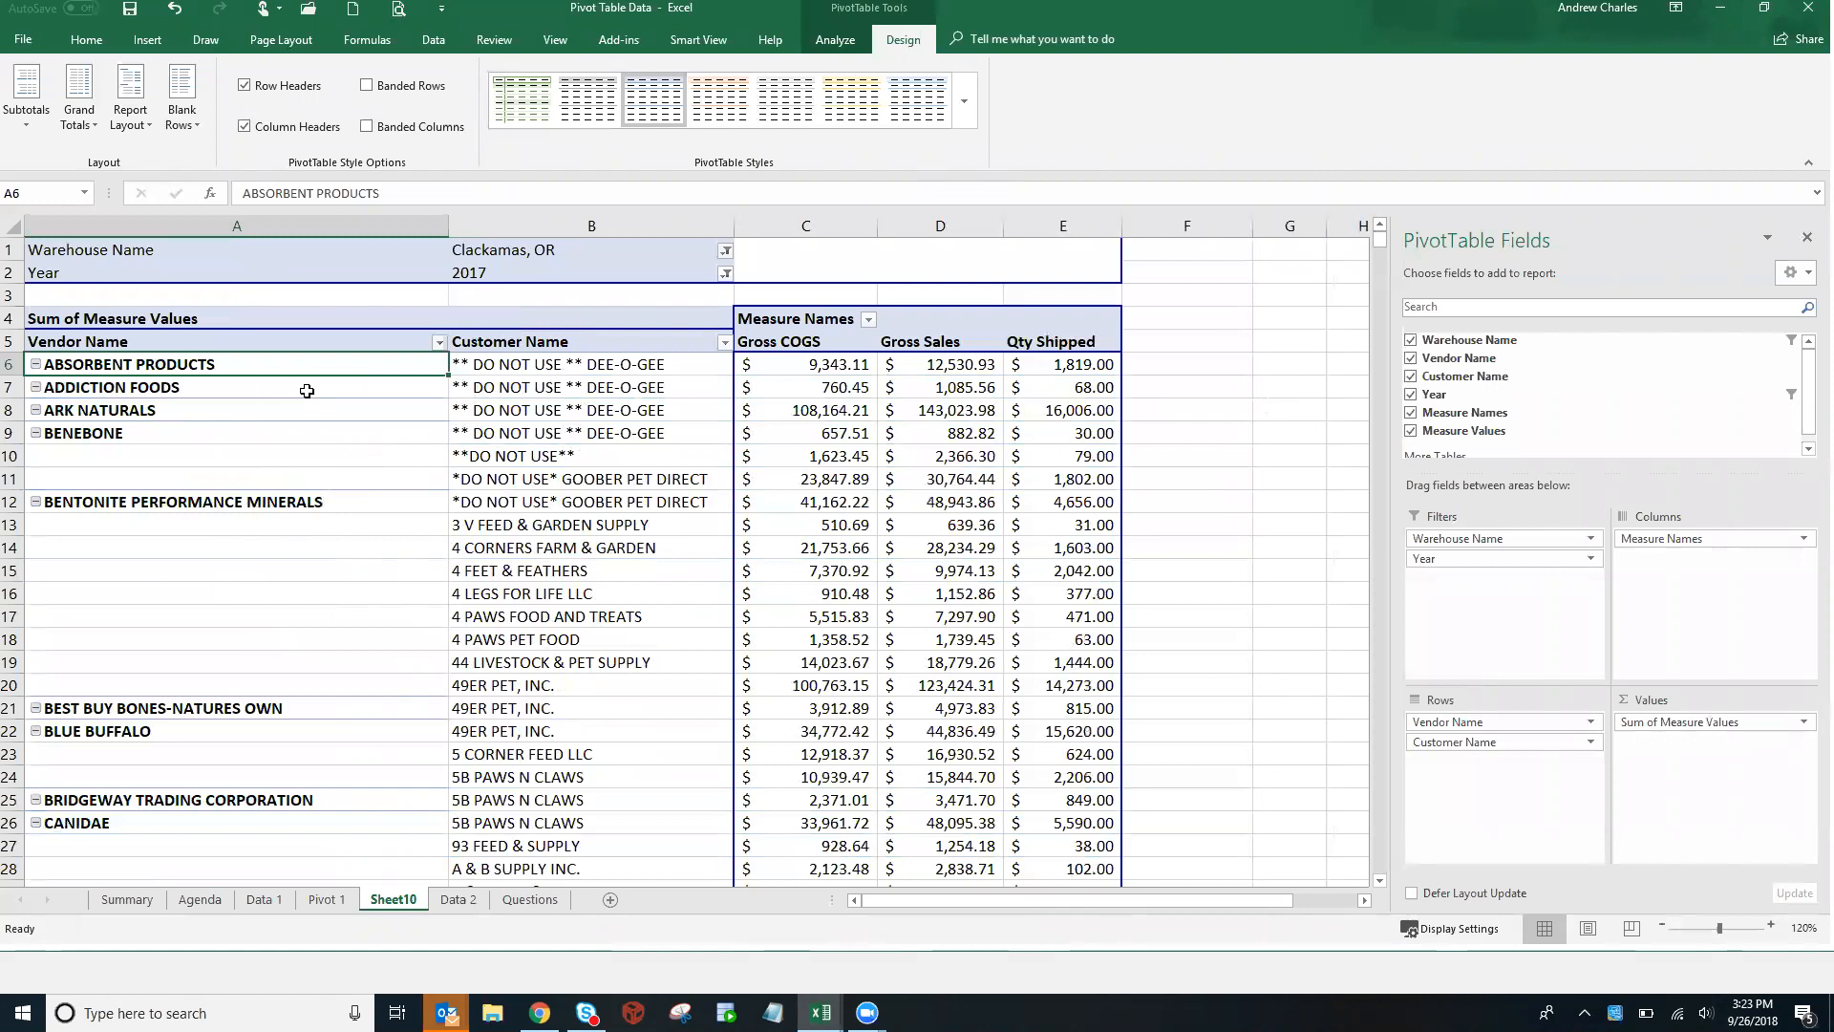
Highlight the customers under BENTONITE PERFORMANCE MINERALS, and collapse and re-expand that vendor's rows
click(442, 508)
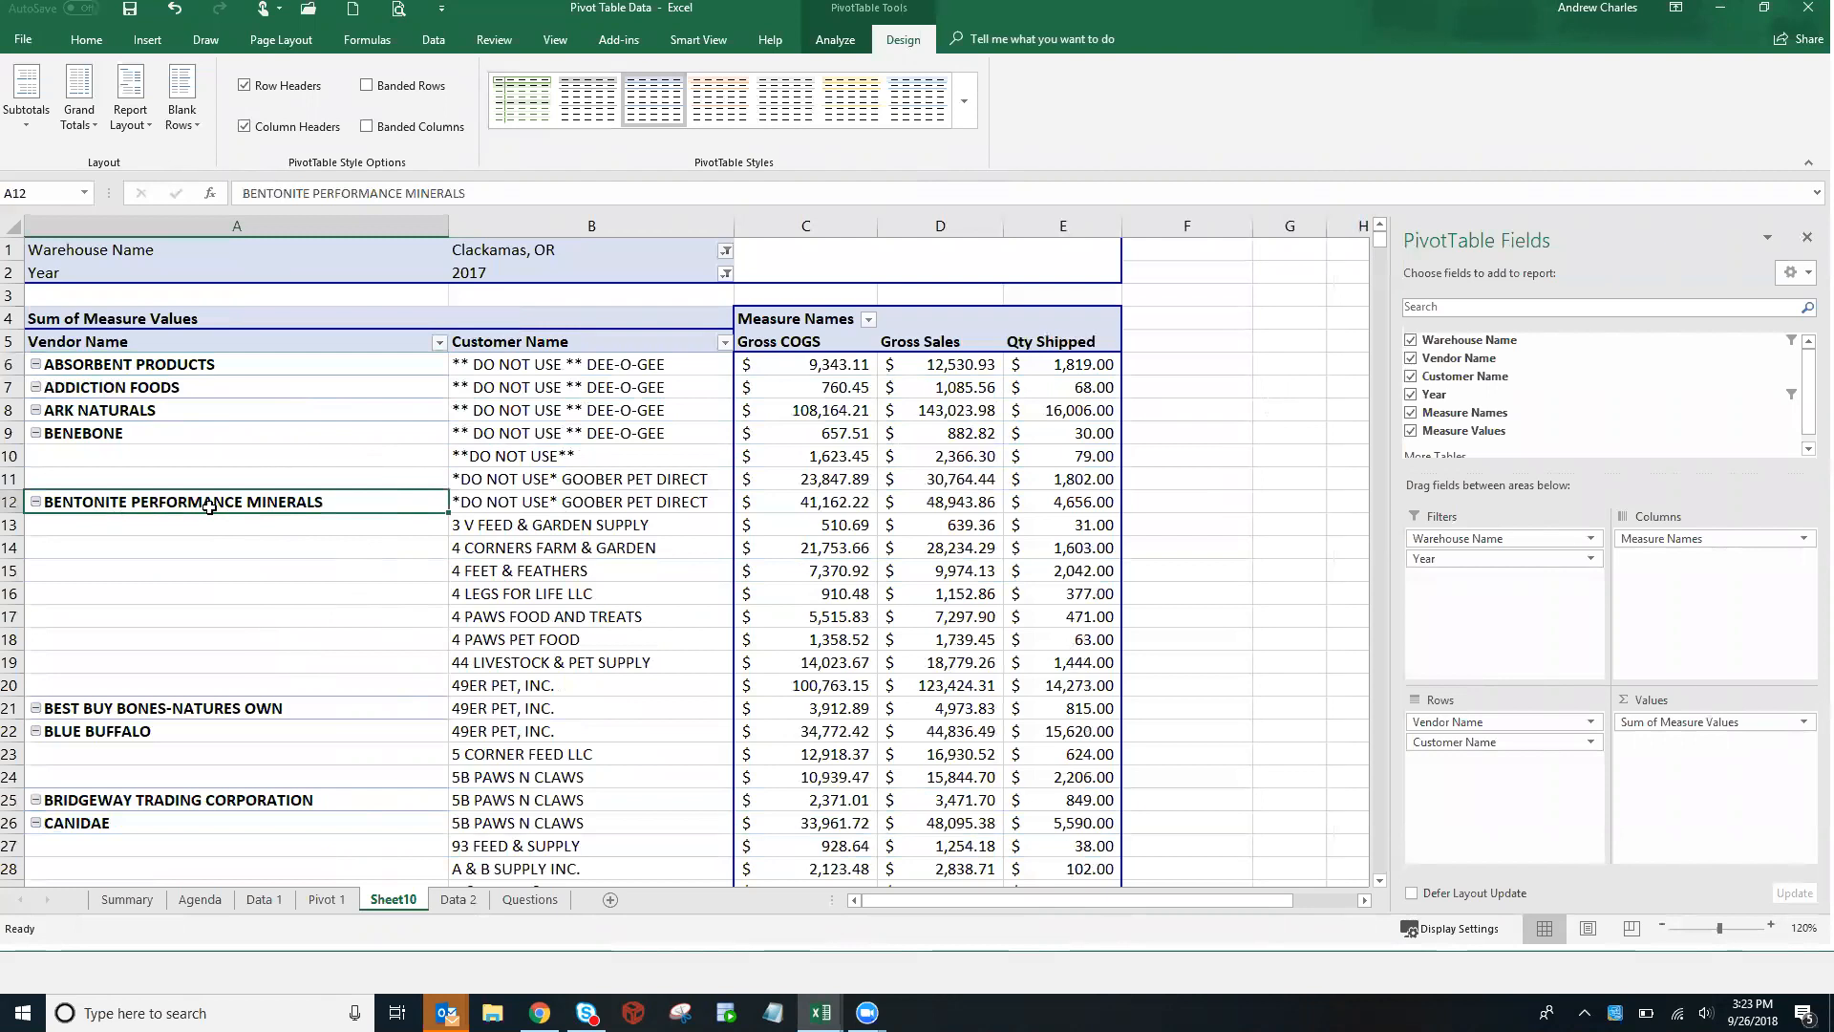
drag(513, 502, 506, 680)
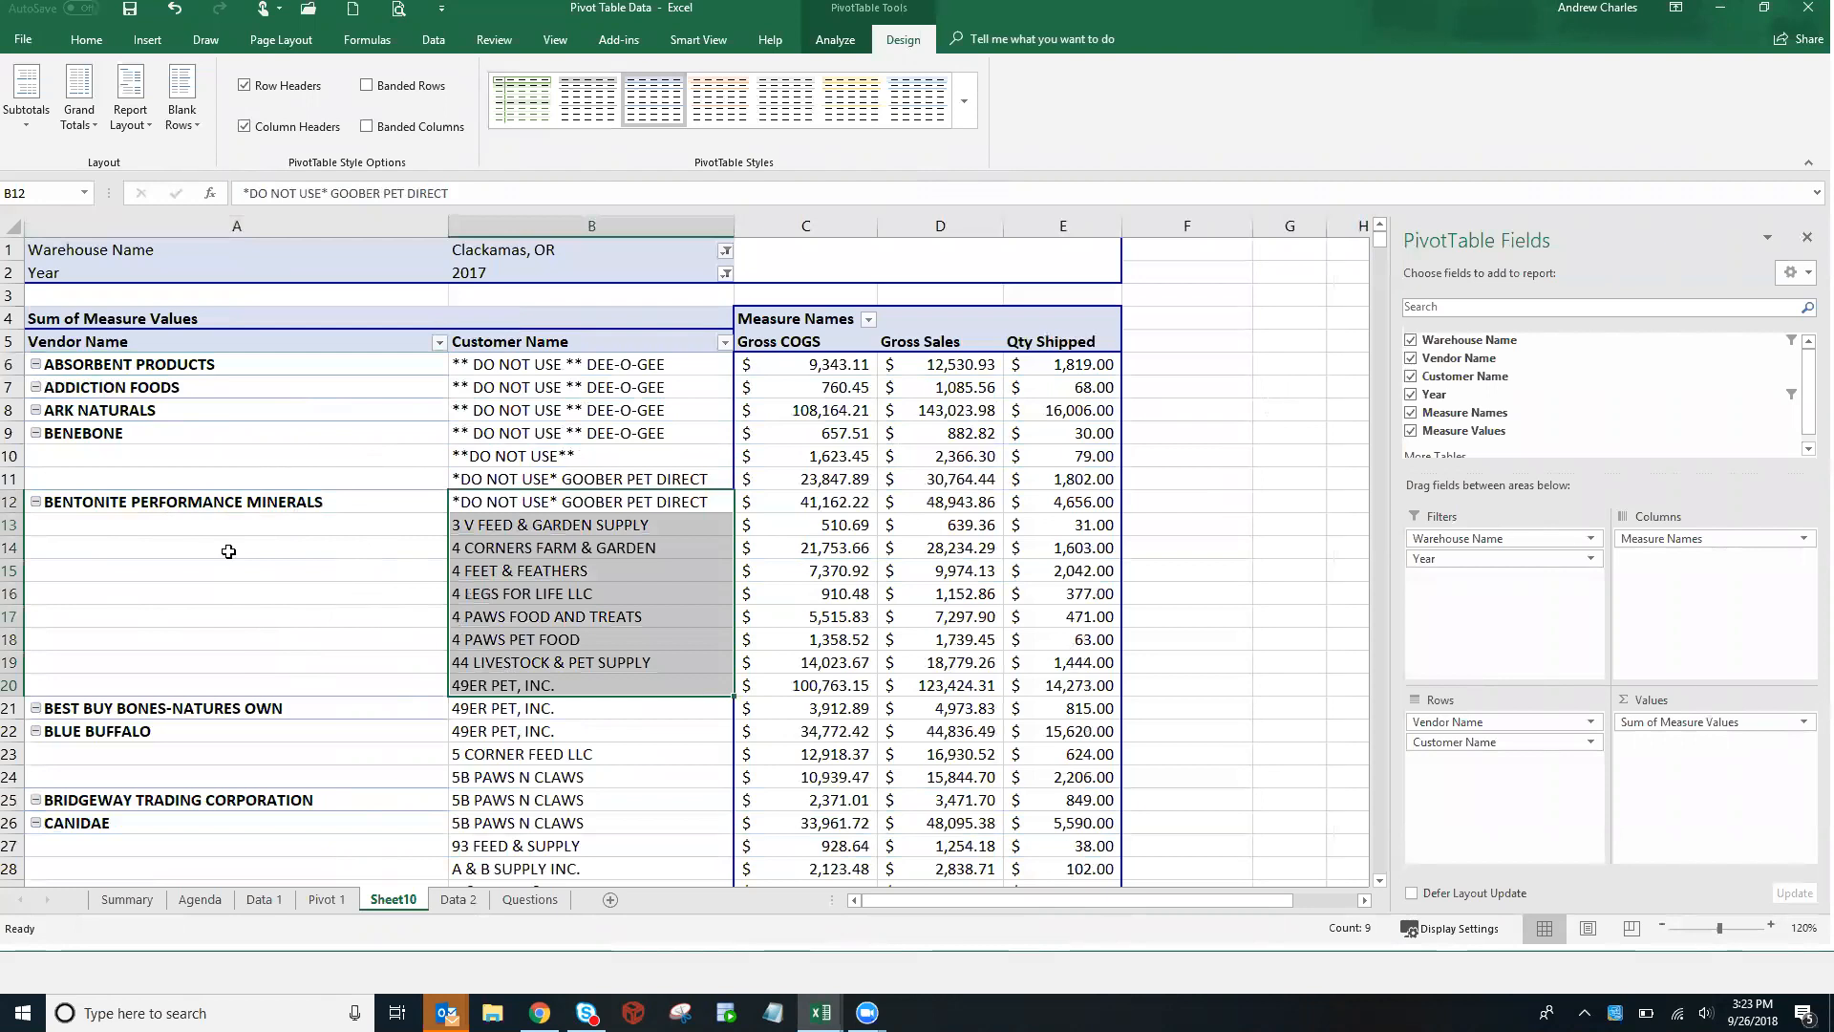
click(35, 503)
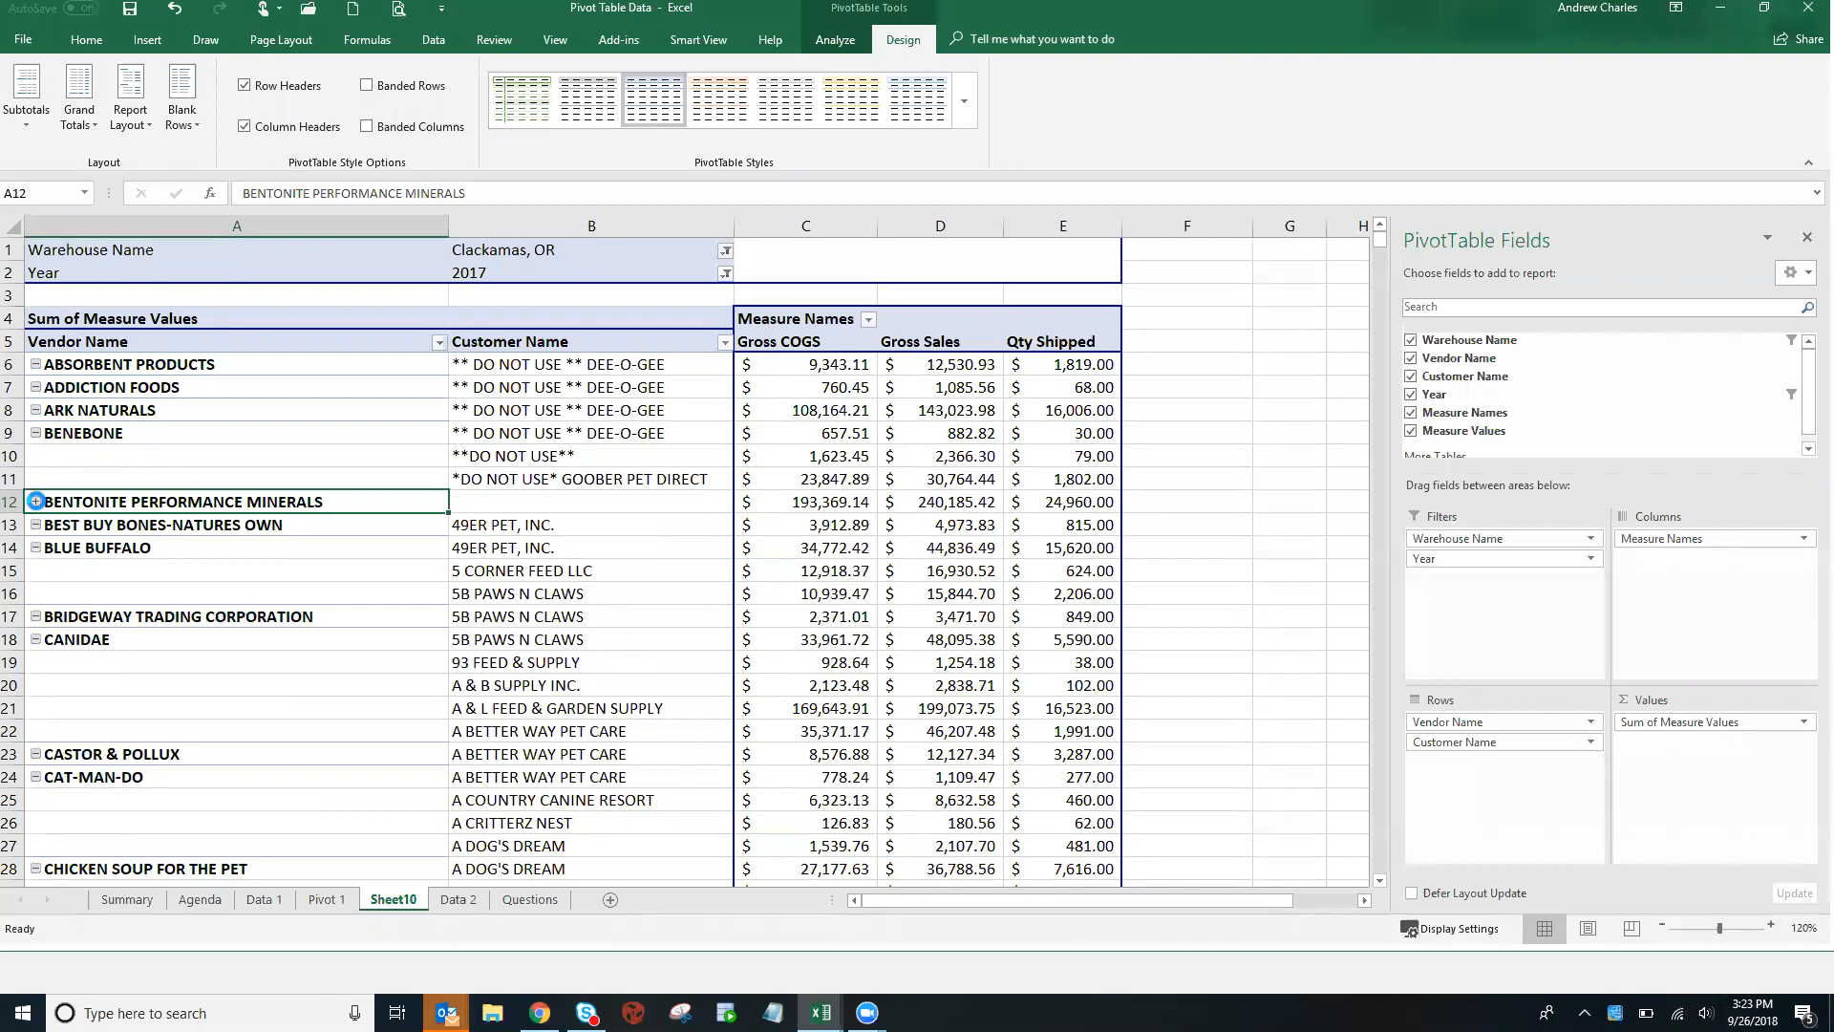
click(35, 503)
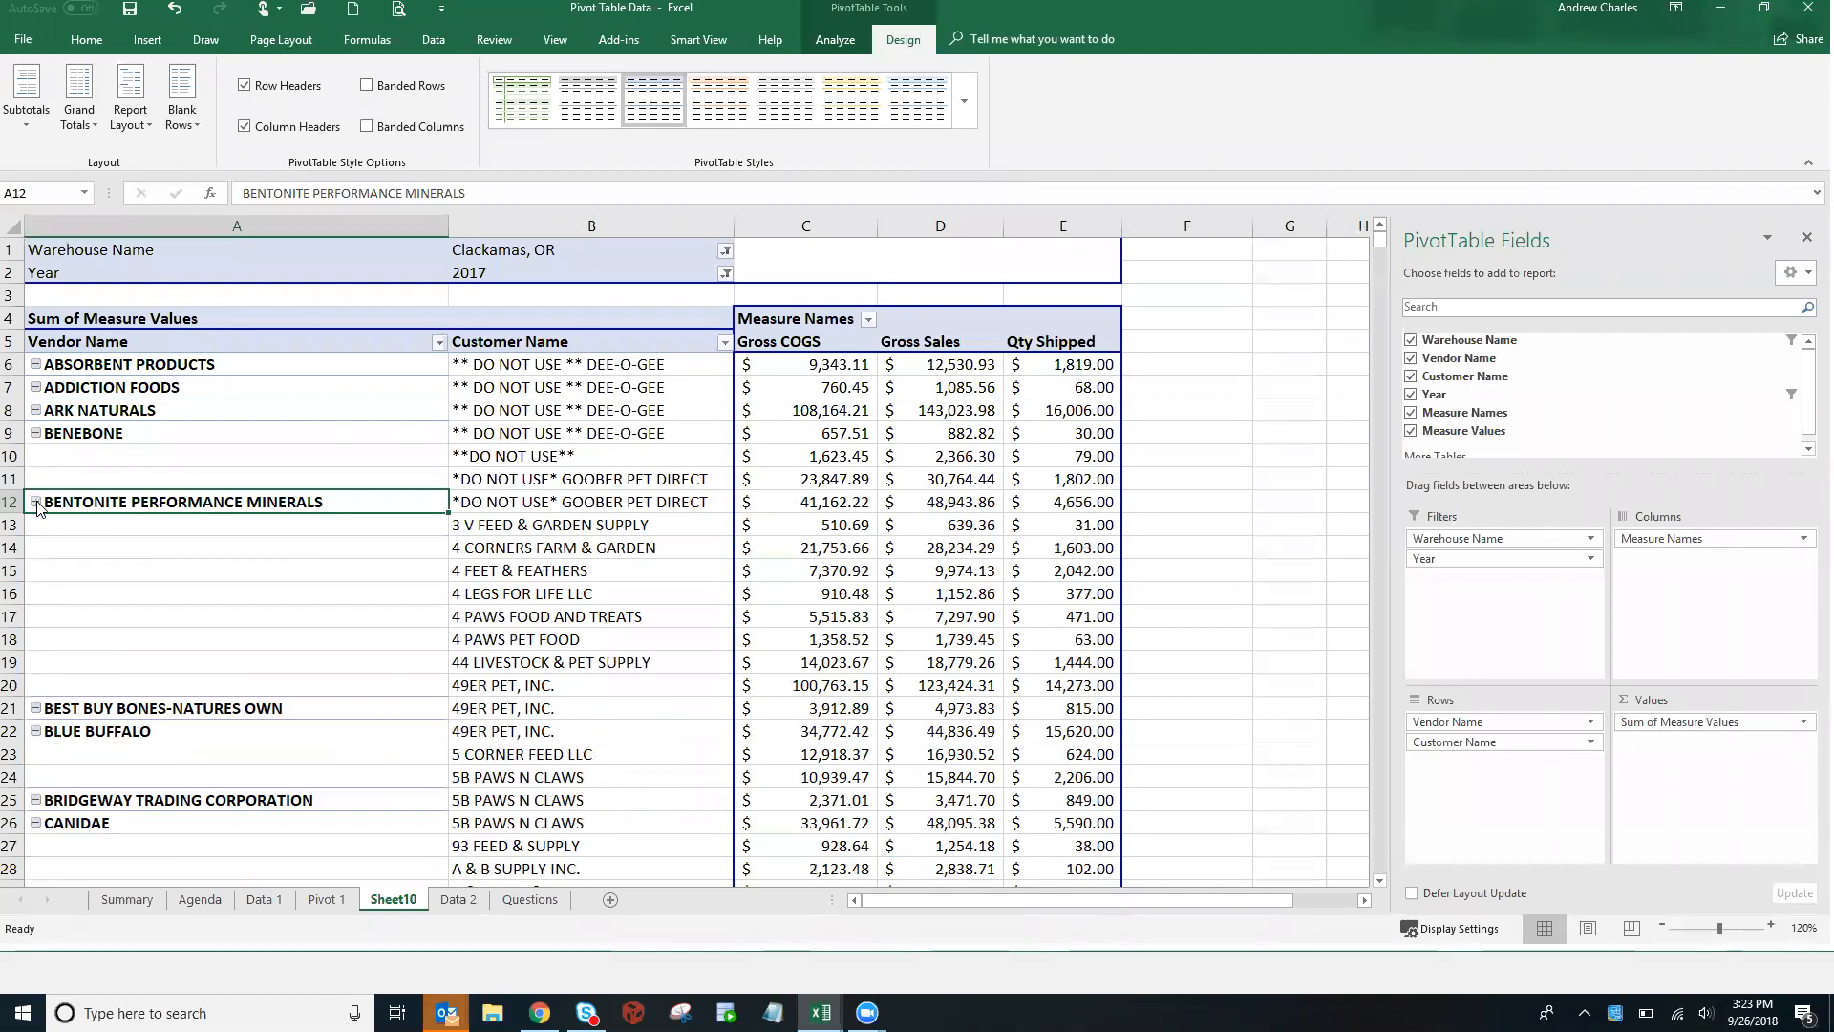
Collapse the entire Vendor Name field to one row per vendor and look through the collapsed list
right_click(39, 507)
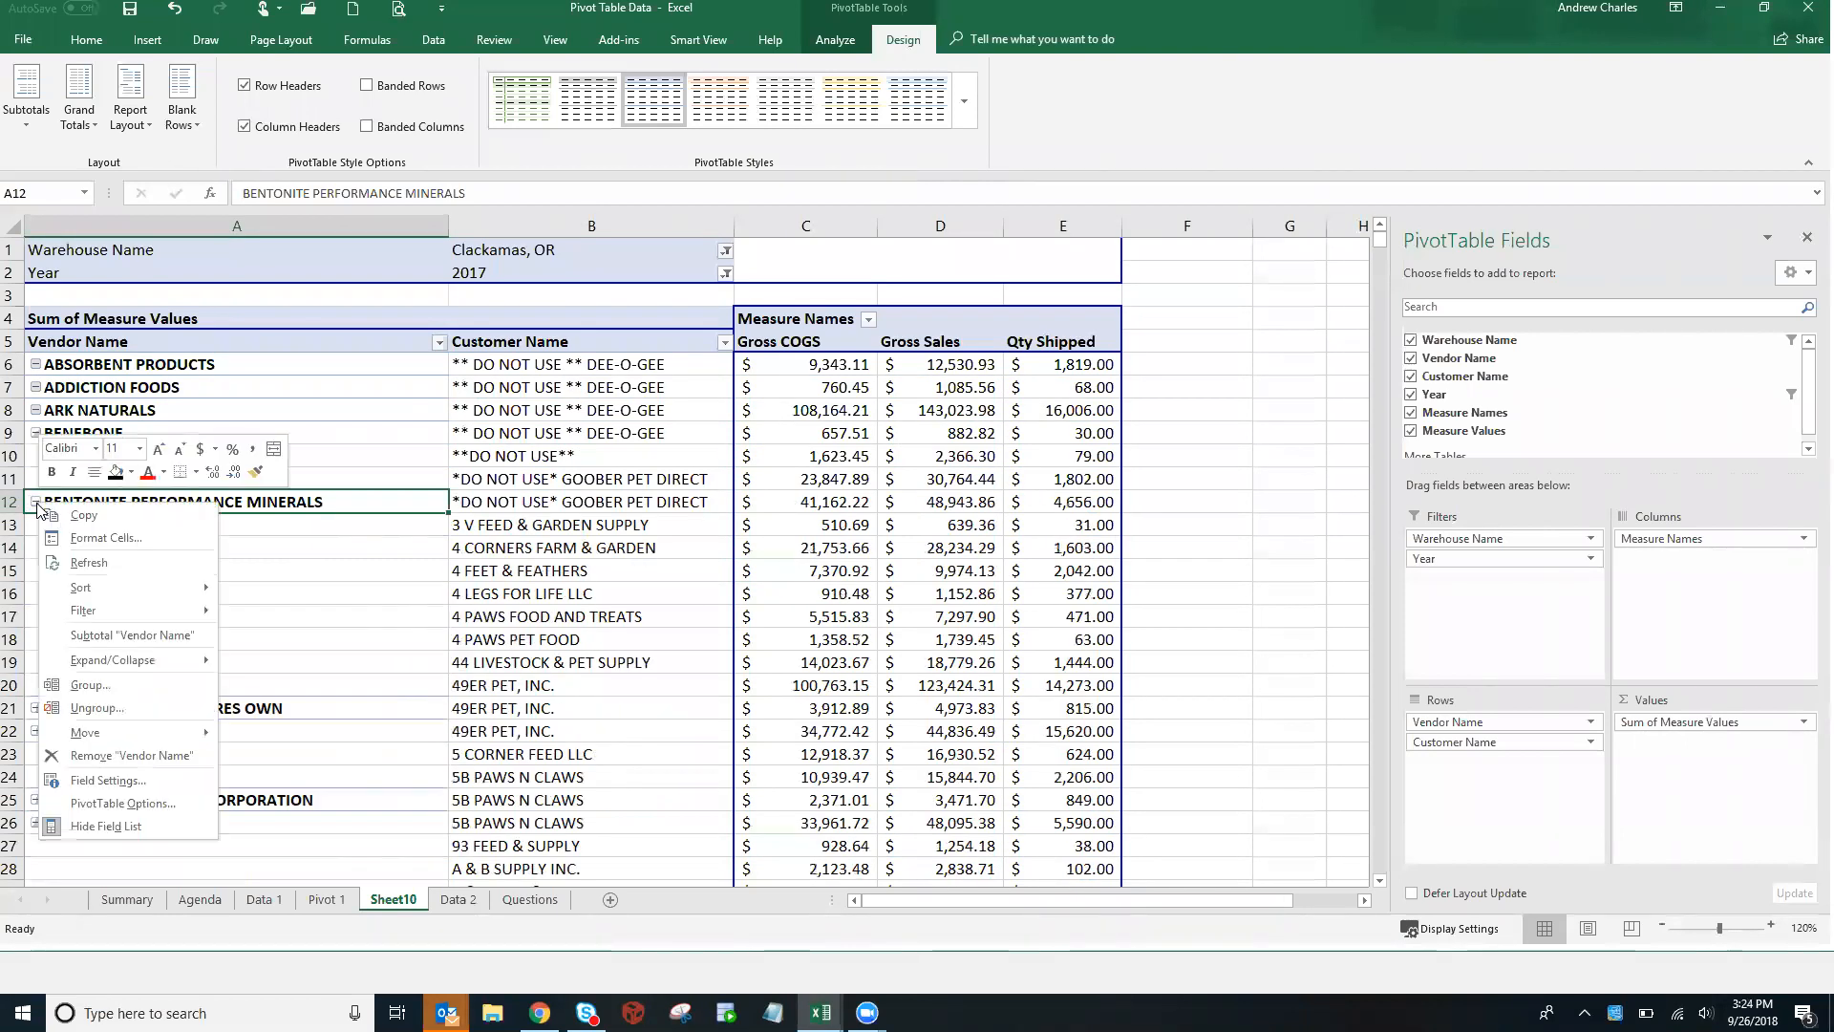
right_click(268, 503)
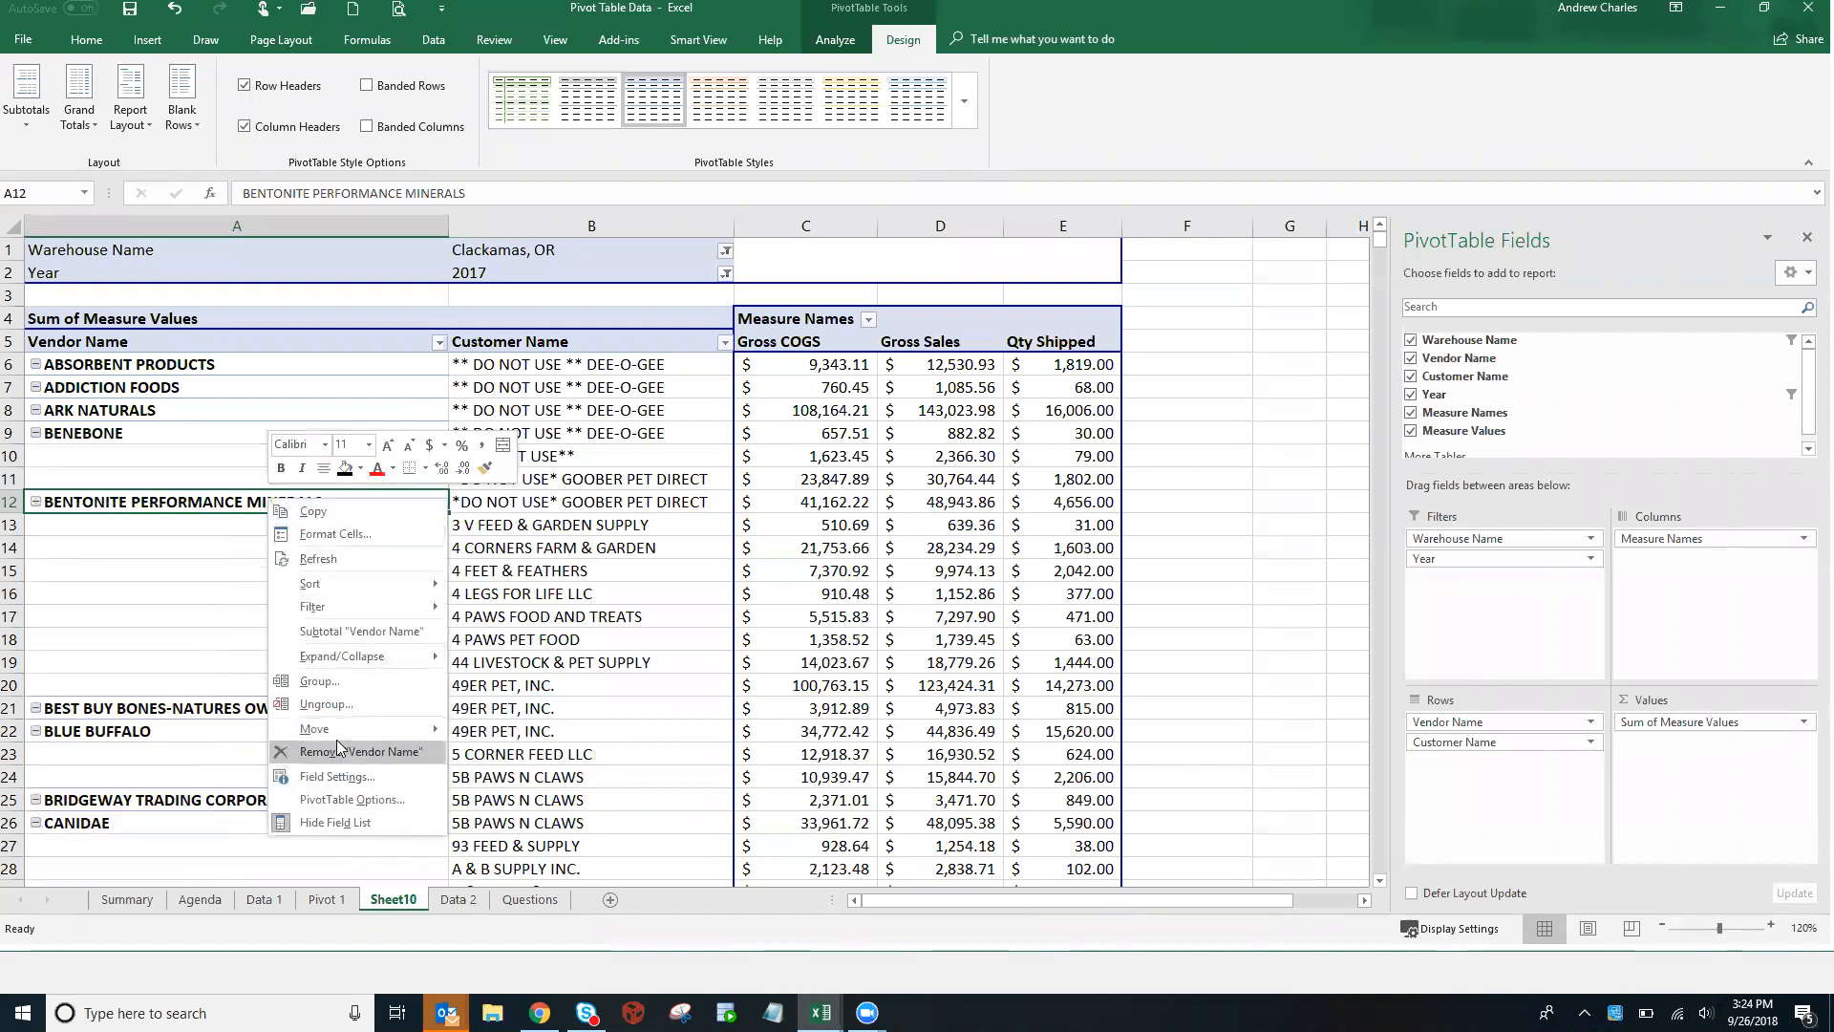
mouse_move(418, 655)
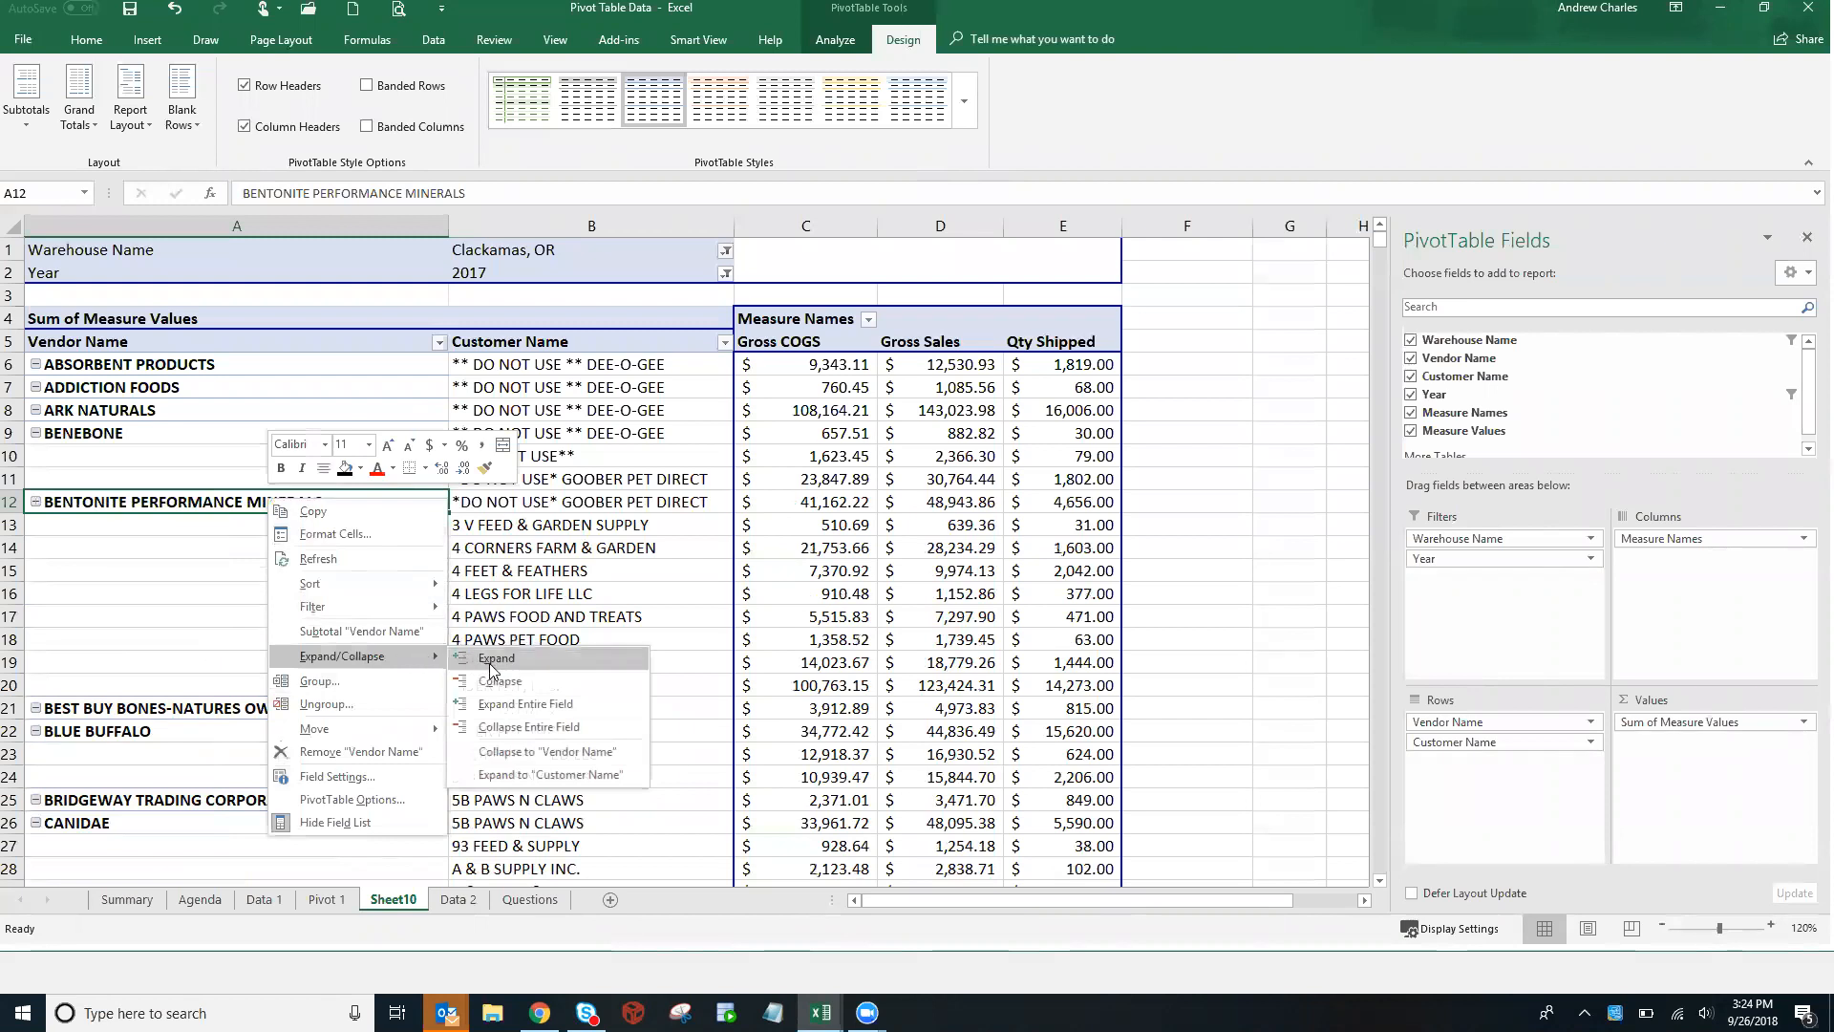
click(529, 726)
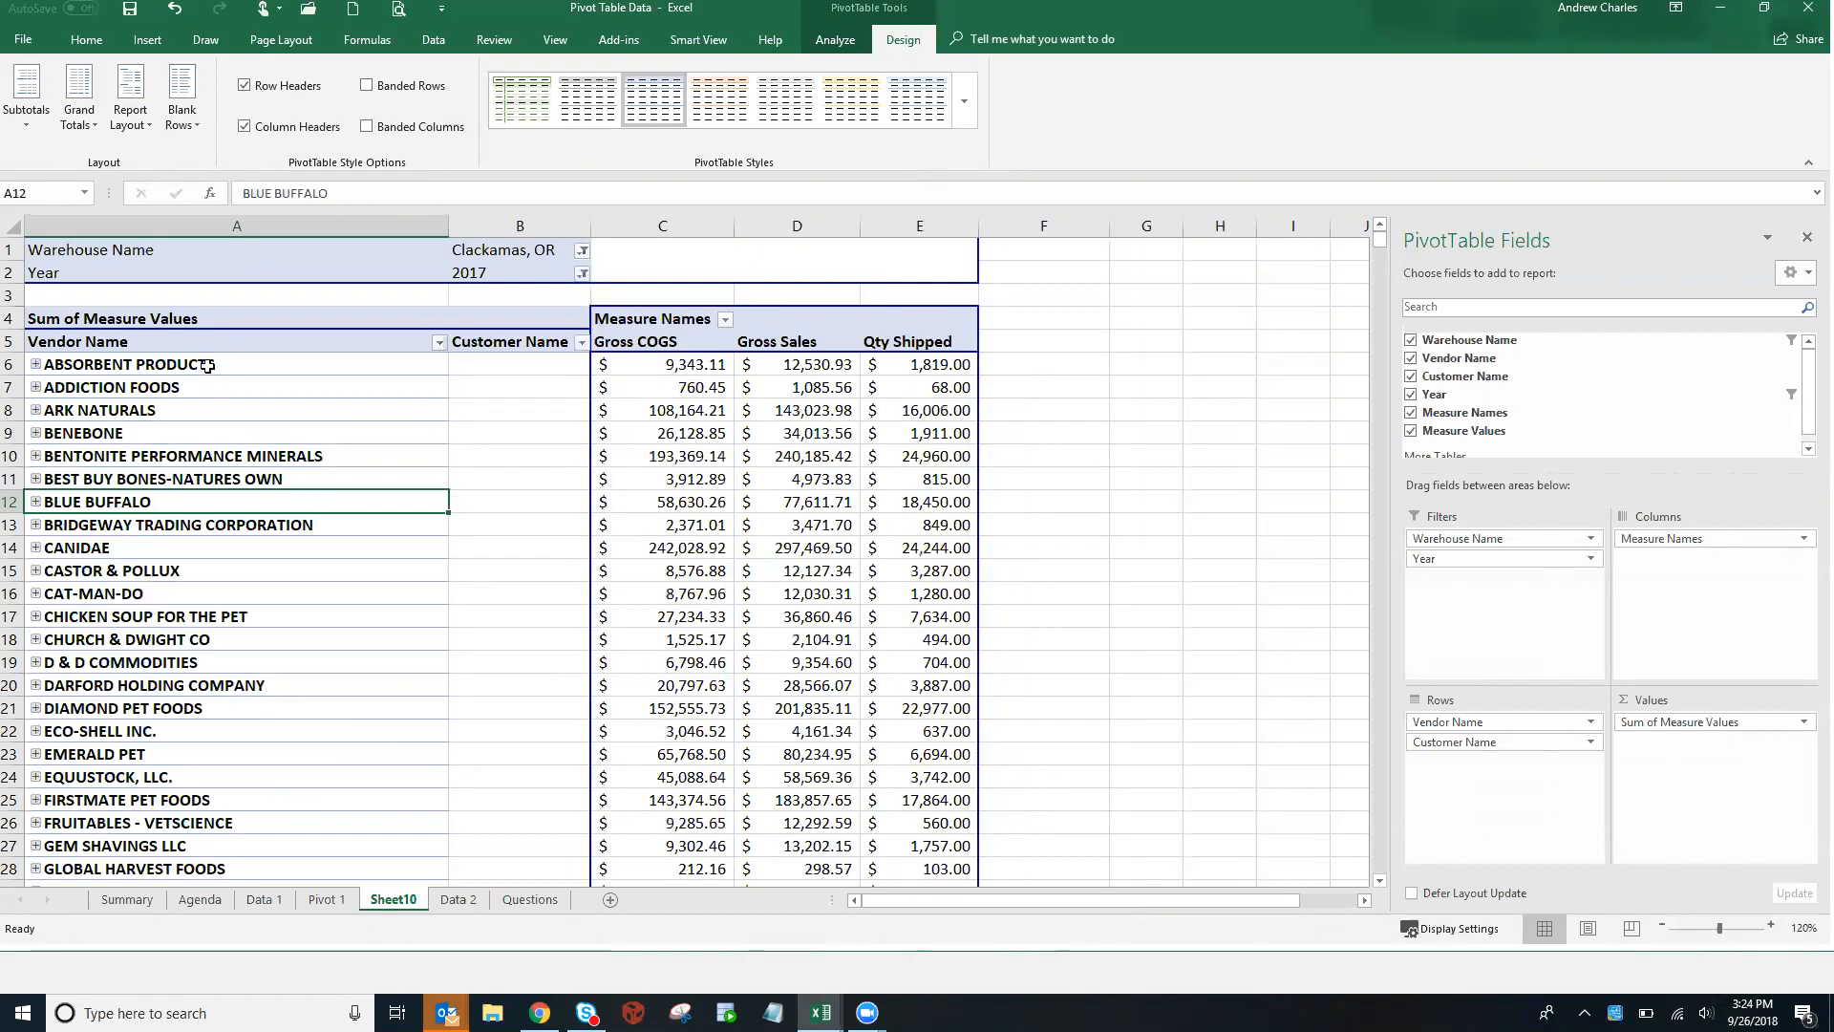
scroll(196, 372, down, 1)
scroll(193, 378, down, 2)
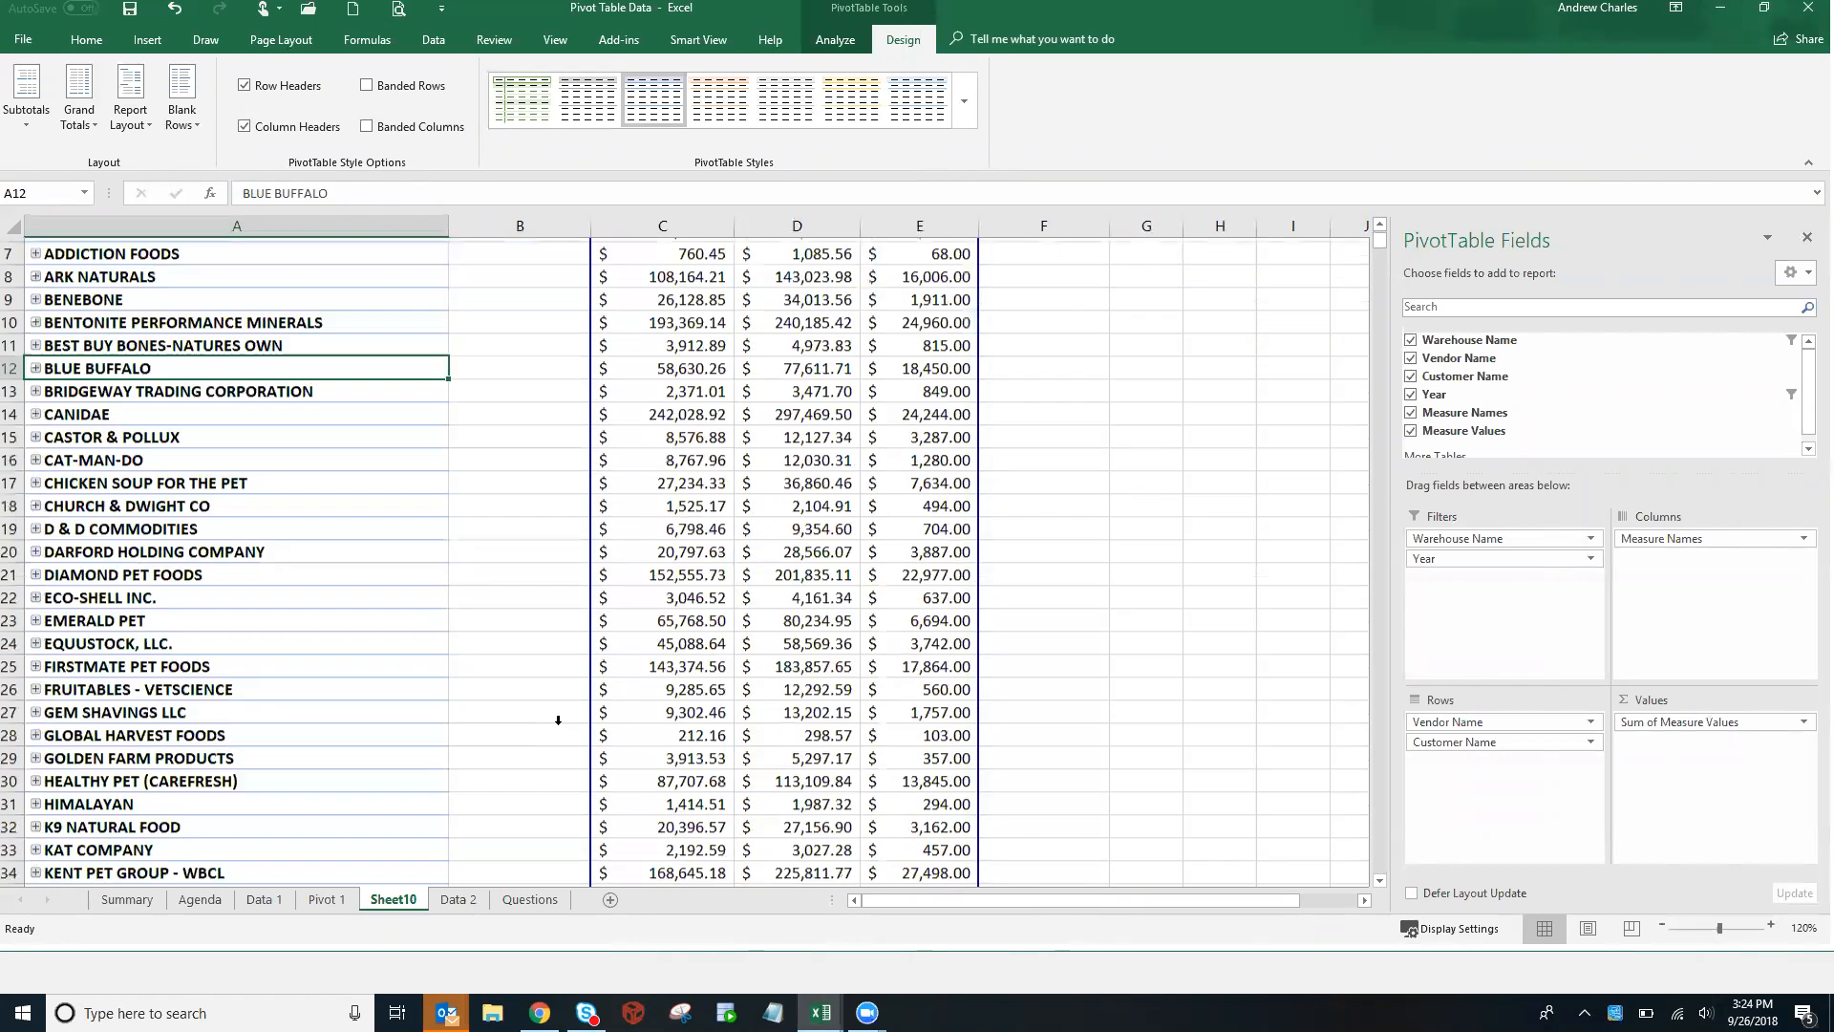
scroll(758, 638, down, 1)
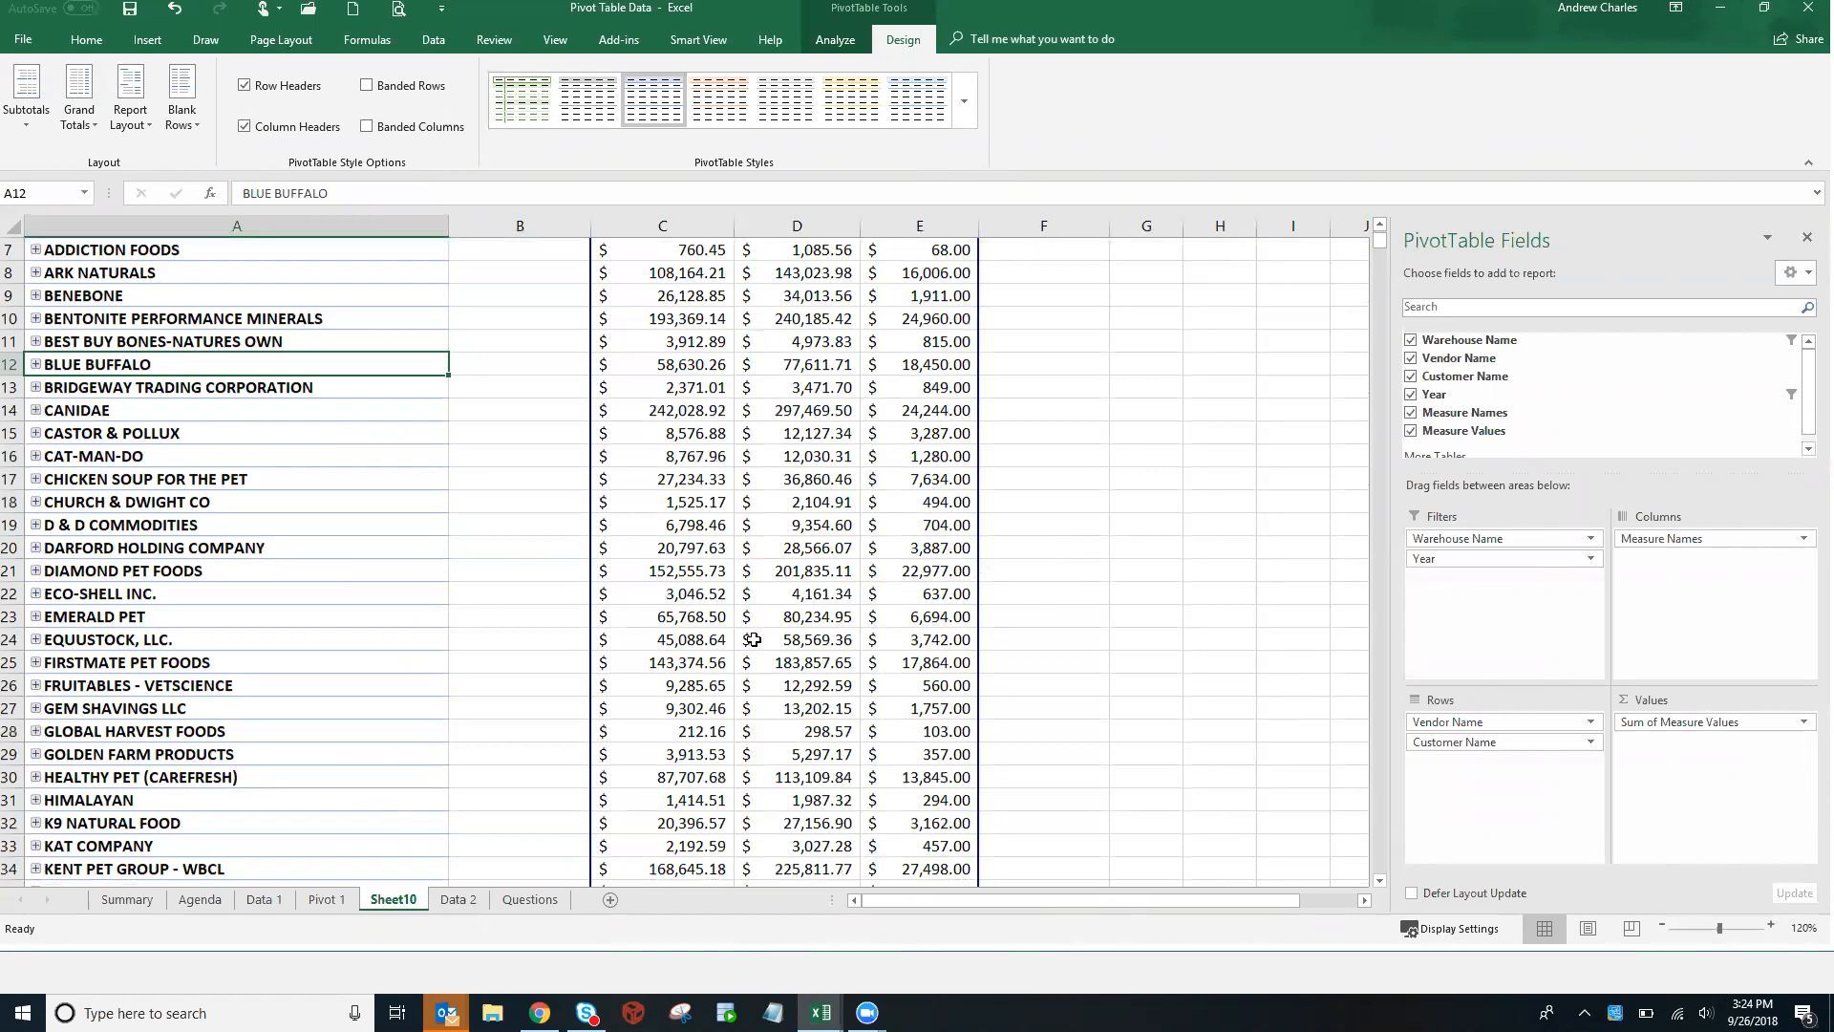
scroll(68, 501, up, 2)
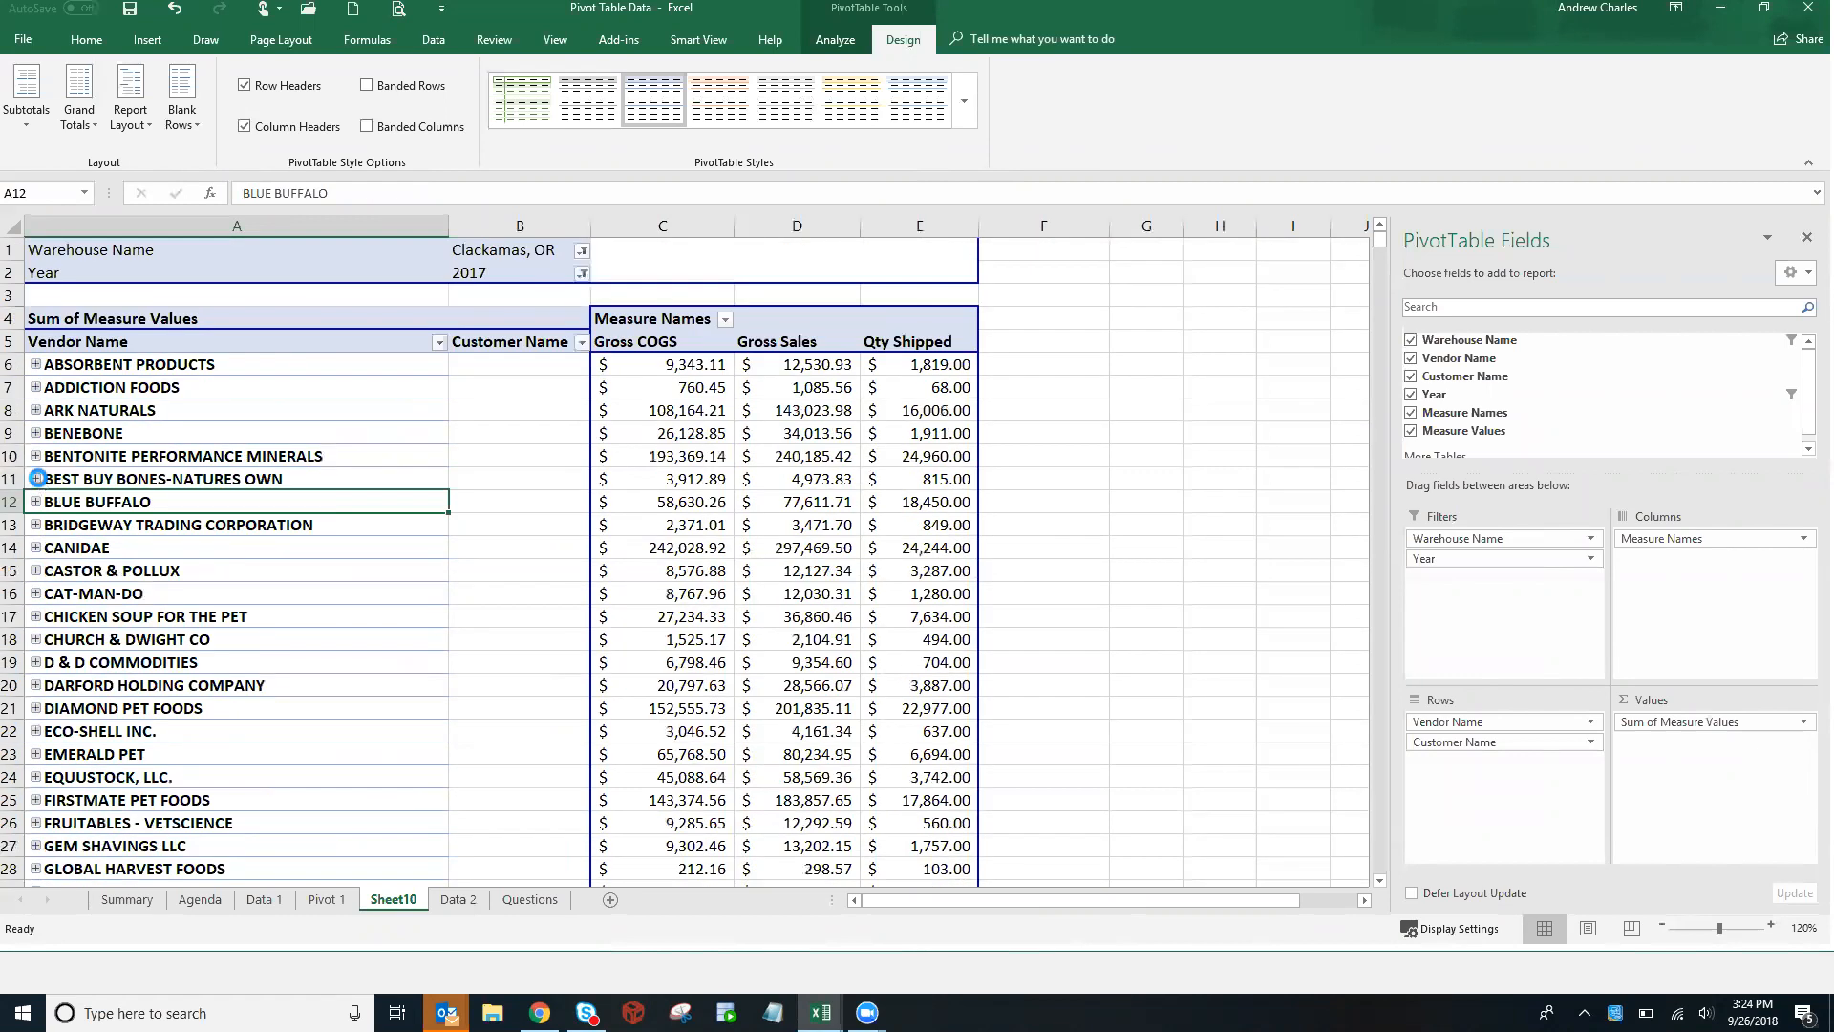
Expand and re-collapse the BEST BUY BONES-NATURES OWN, CASTOR & POLLUX and CHICKEN SOUP FOR THE PET vendor rows individually
click(35, 478)
click(36, 478)
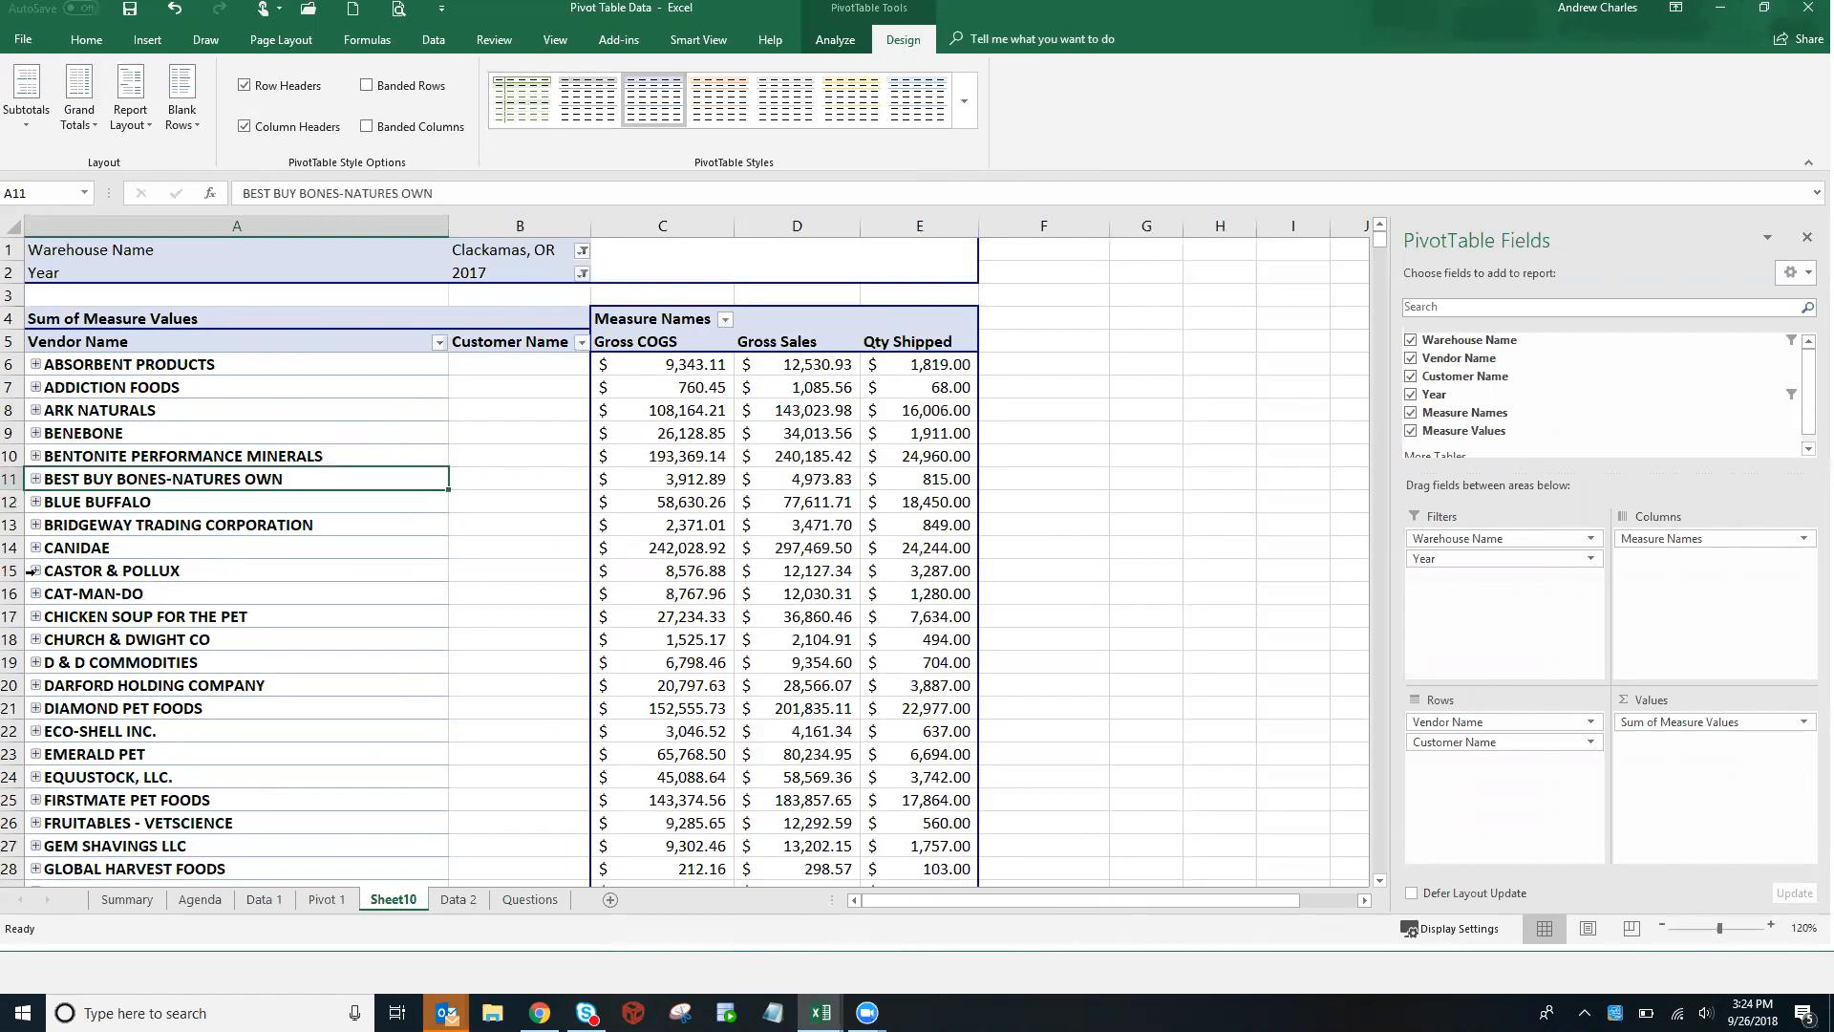
click(28, 571)
click(35, 577)
click(36, 573)
click(36, 573)
click(37, 622)
click(37, 619)
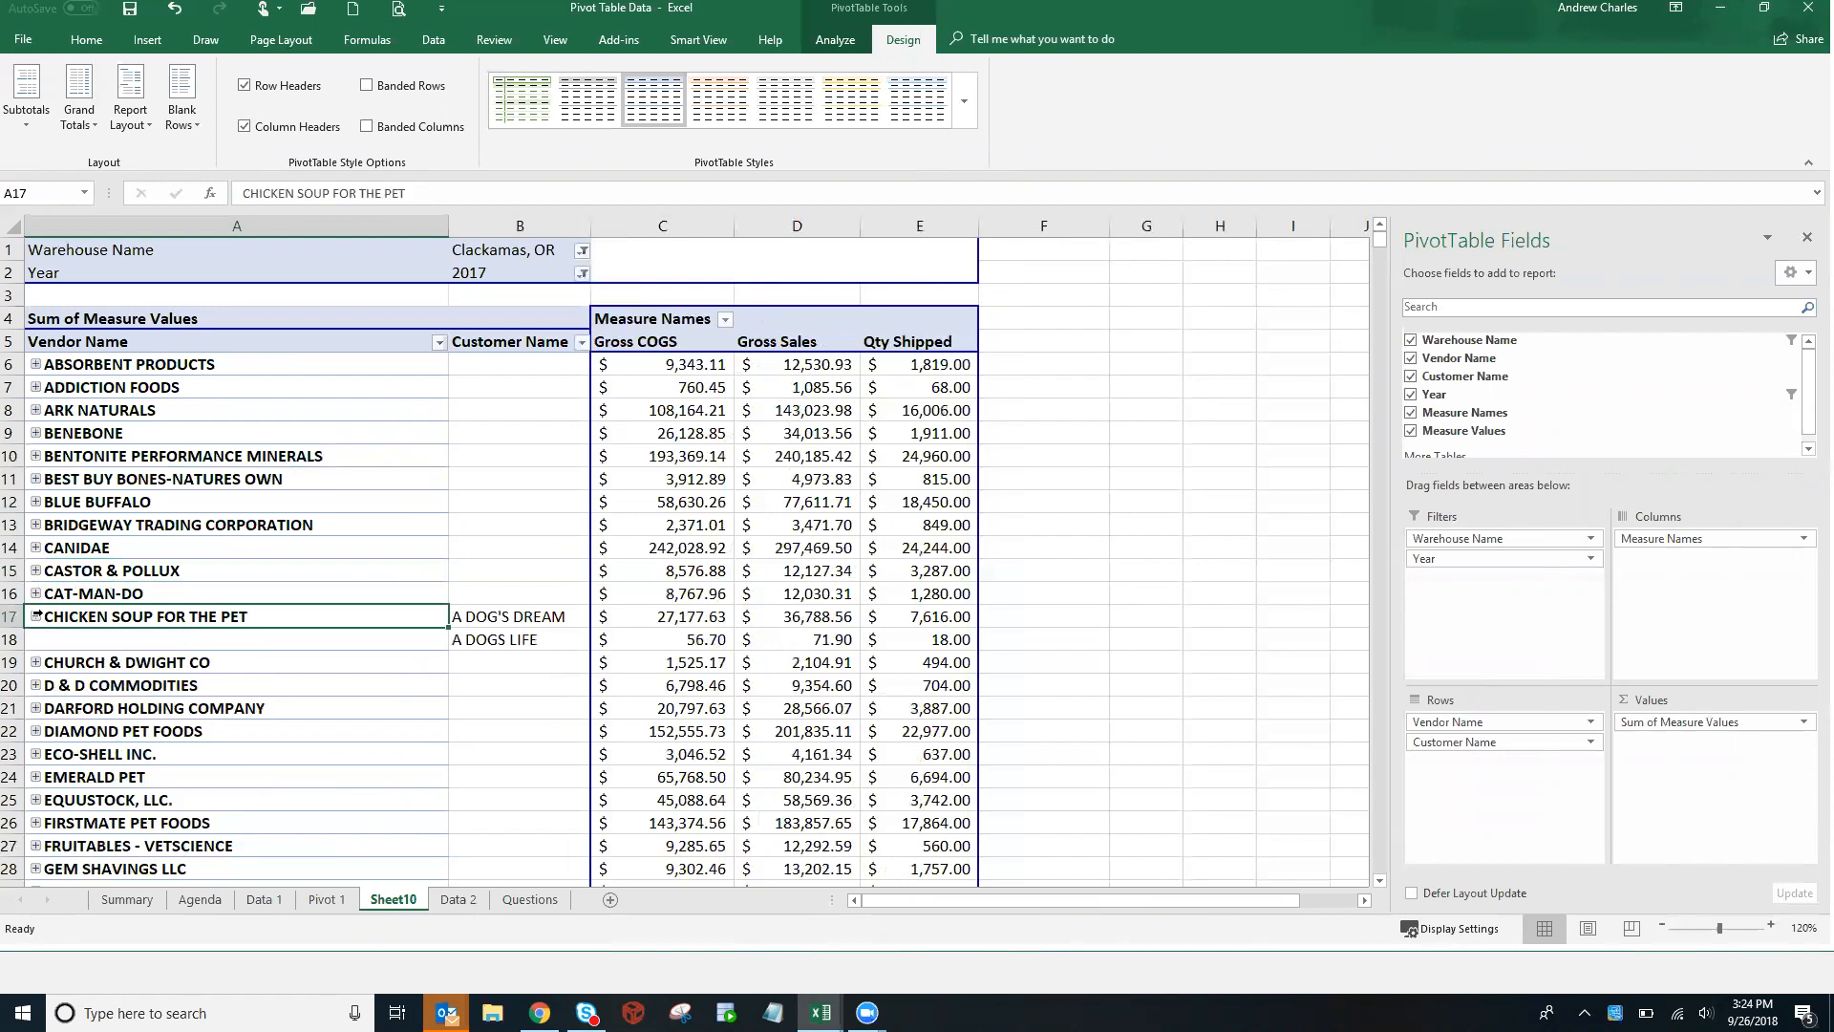
click(36, 616)
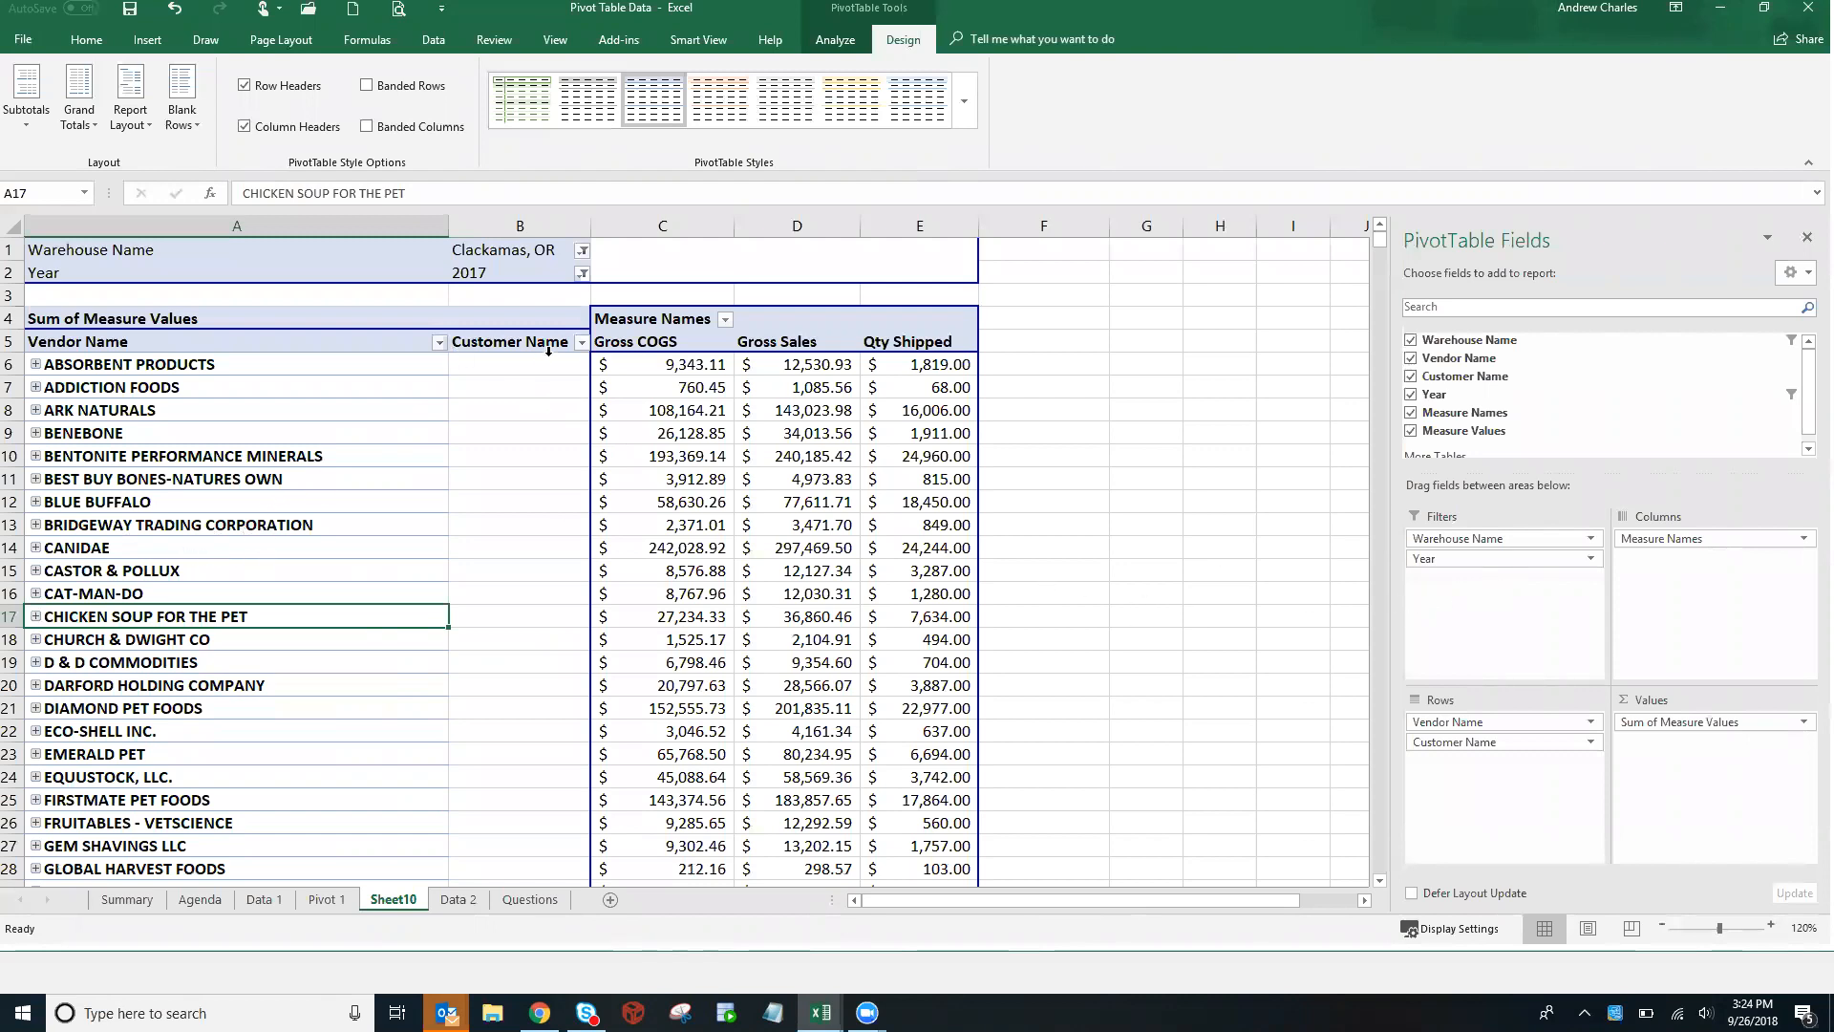
Expand the entire Vendor Name field so that every vendor lists its customers
click(441, 343)
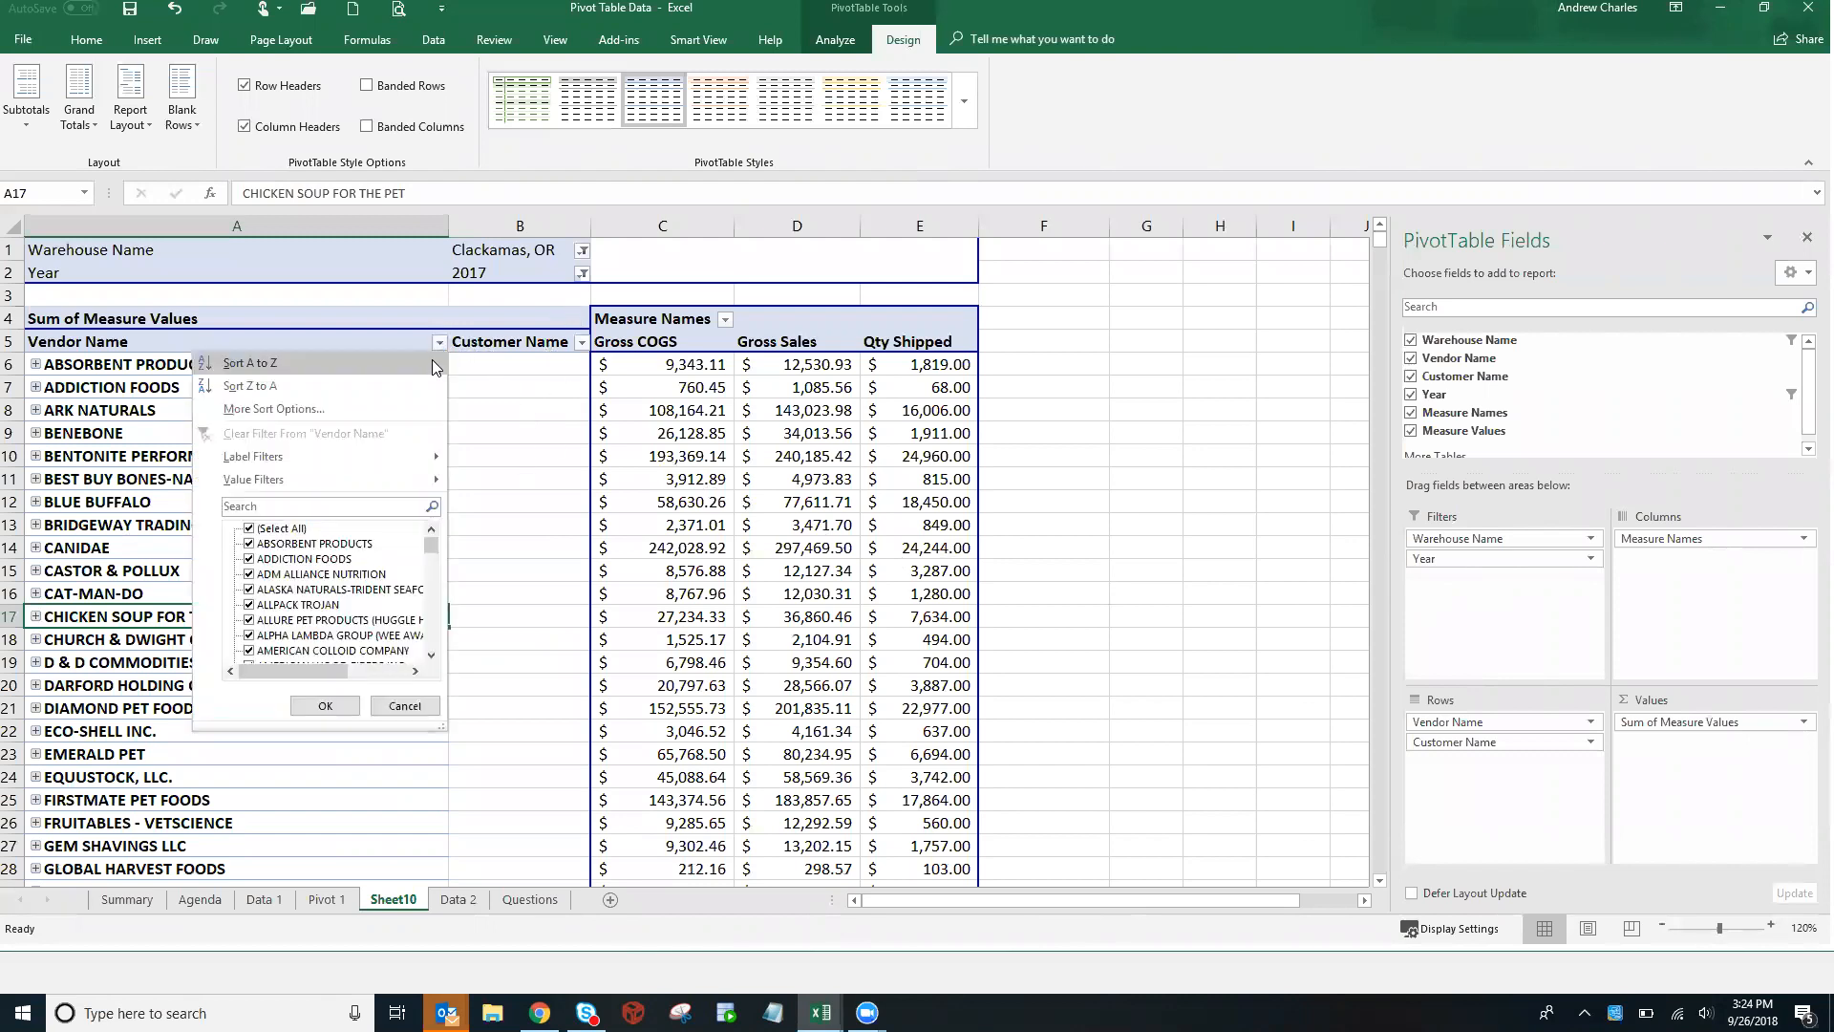
click(540, 392)
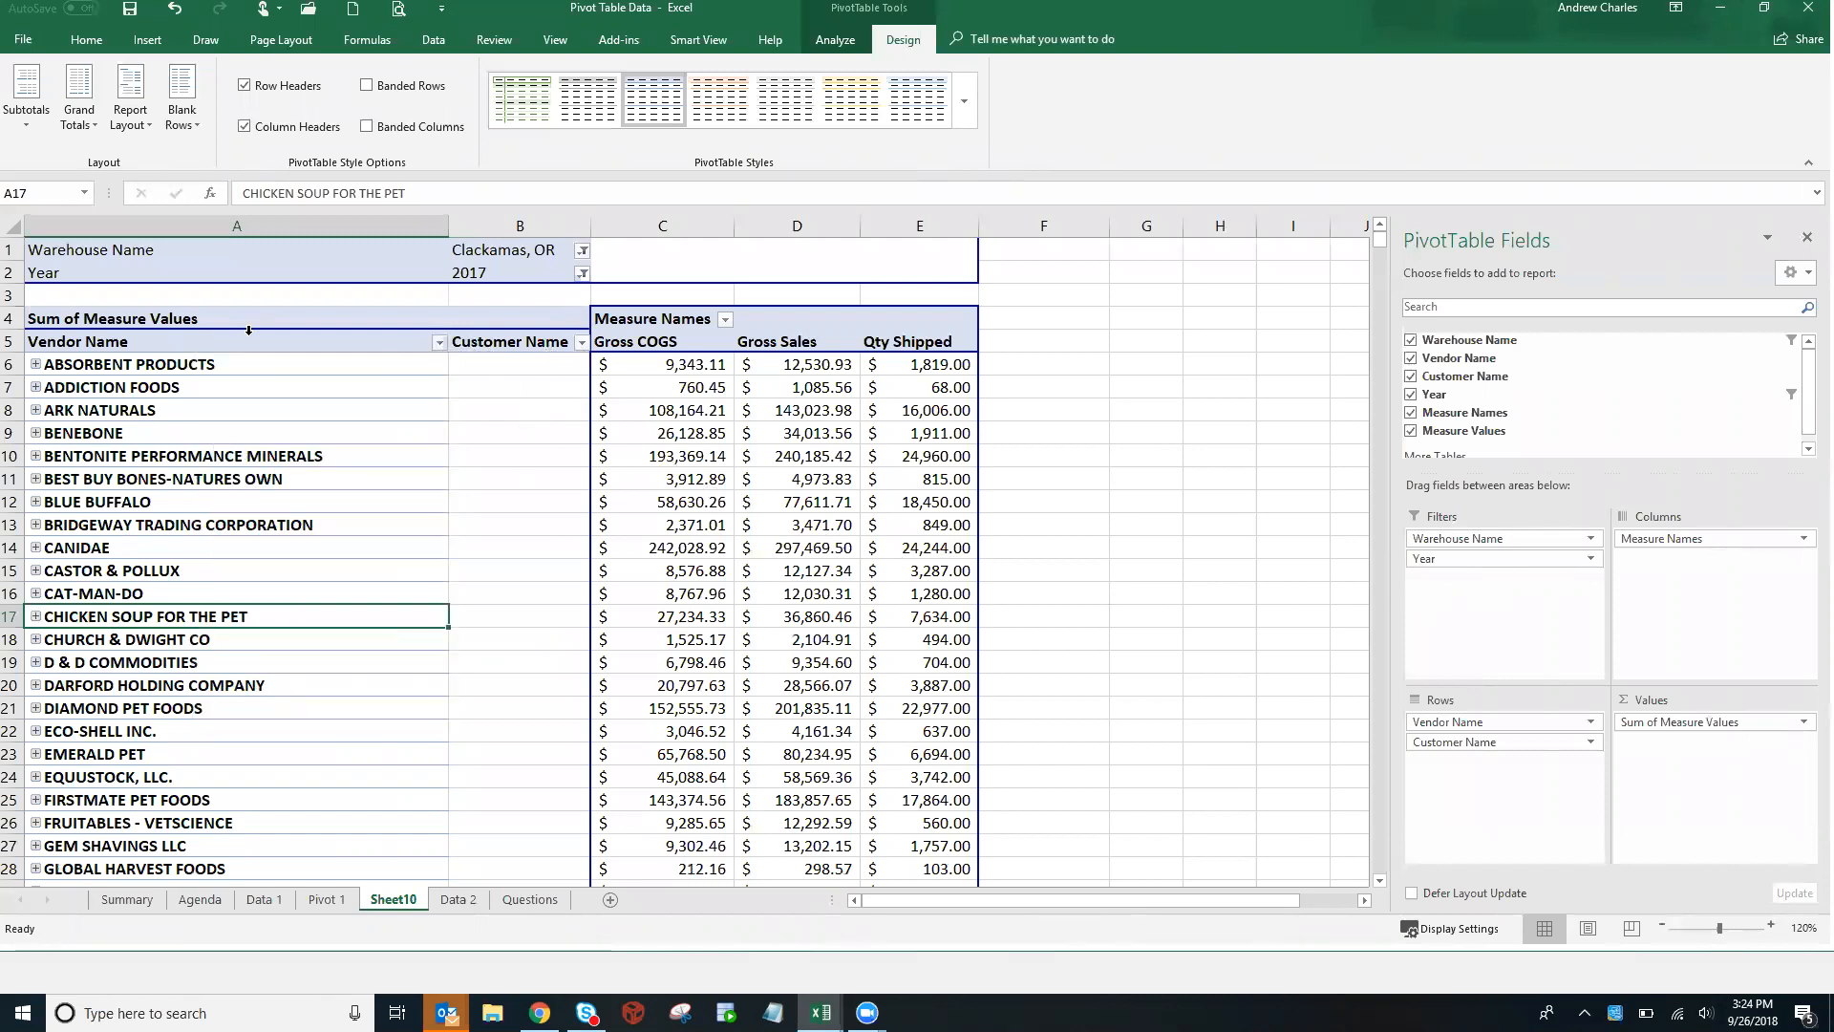
right_click(78, 361)
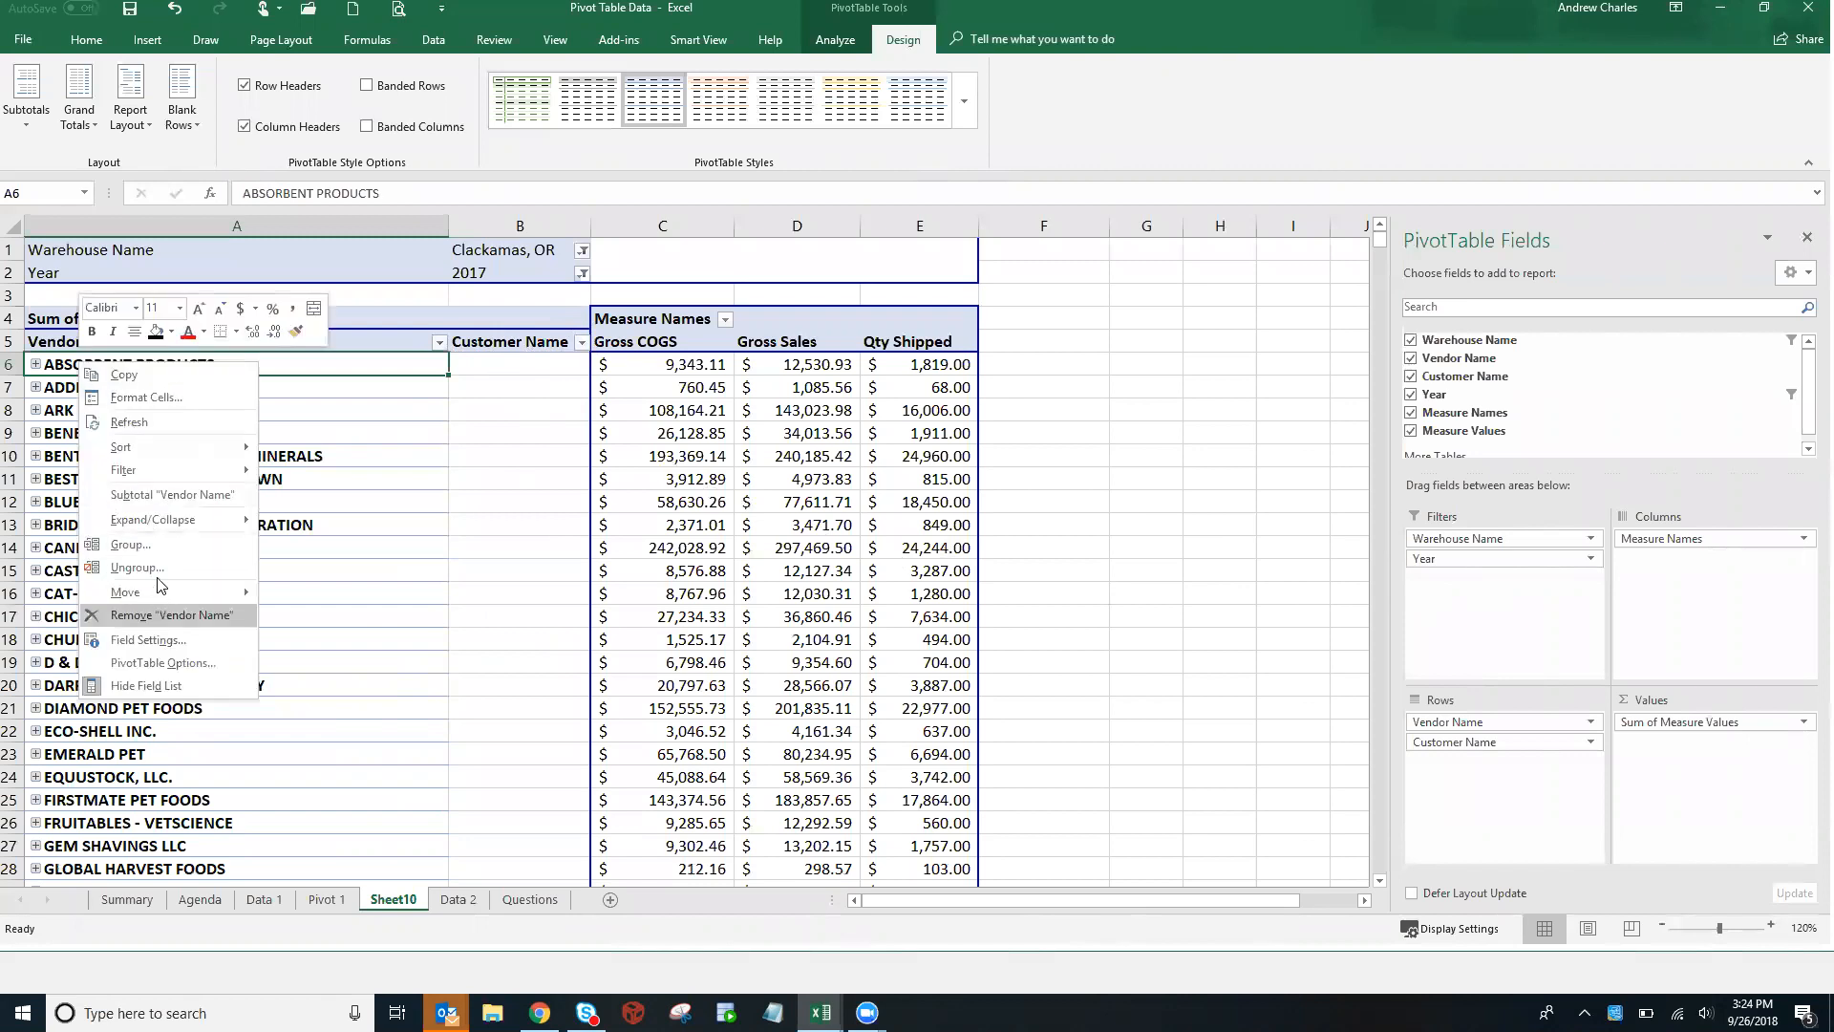
mouse_move(191, 520)
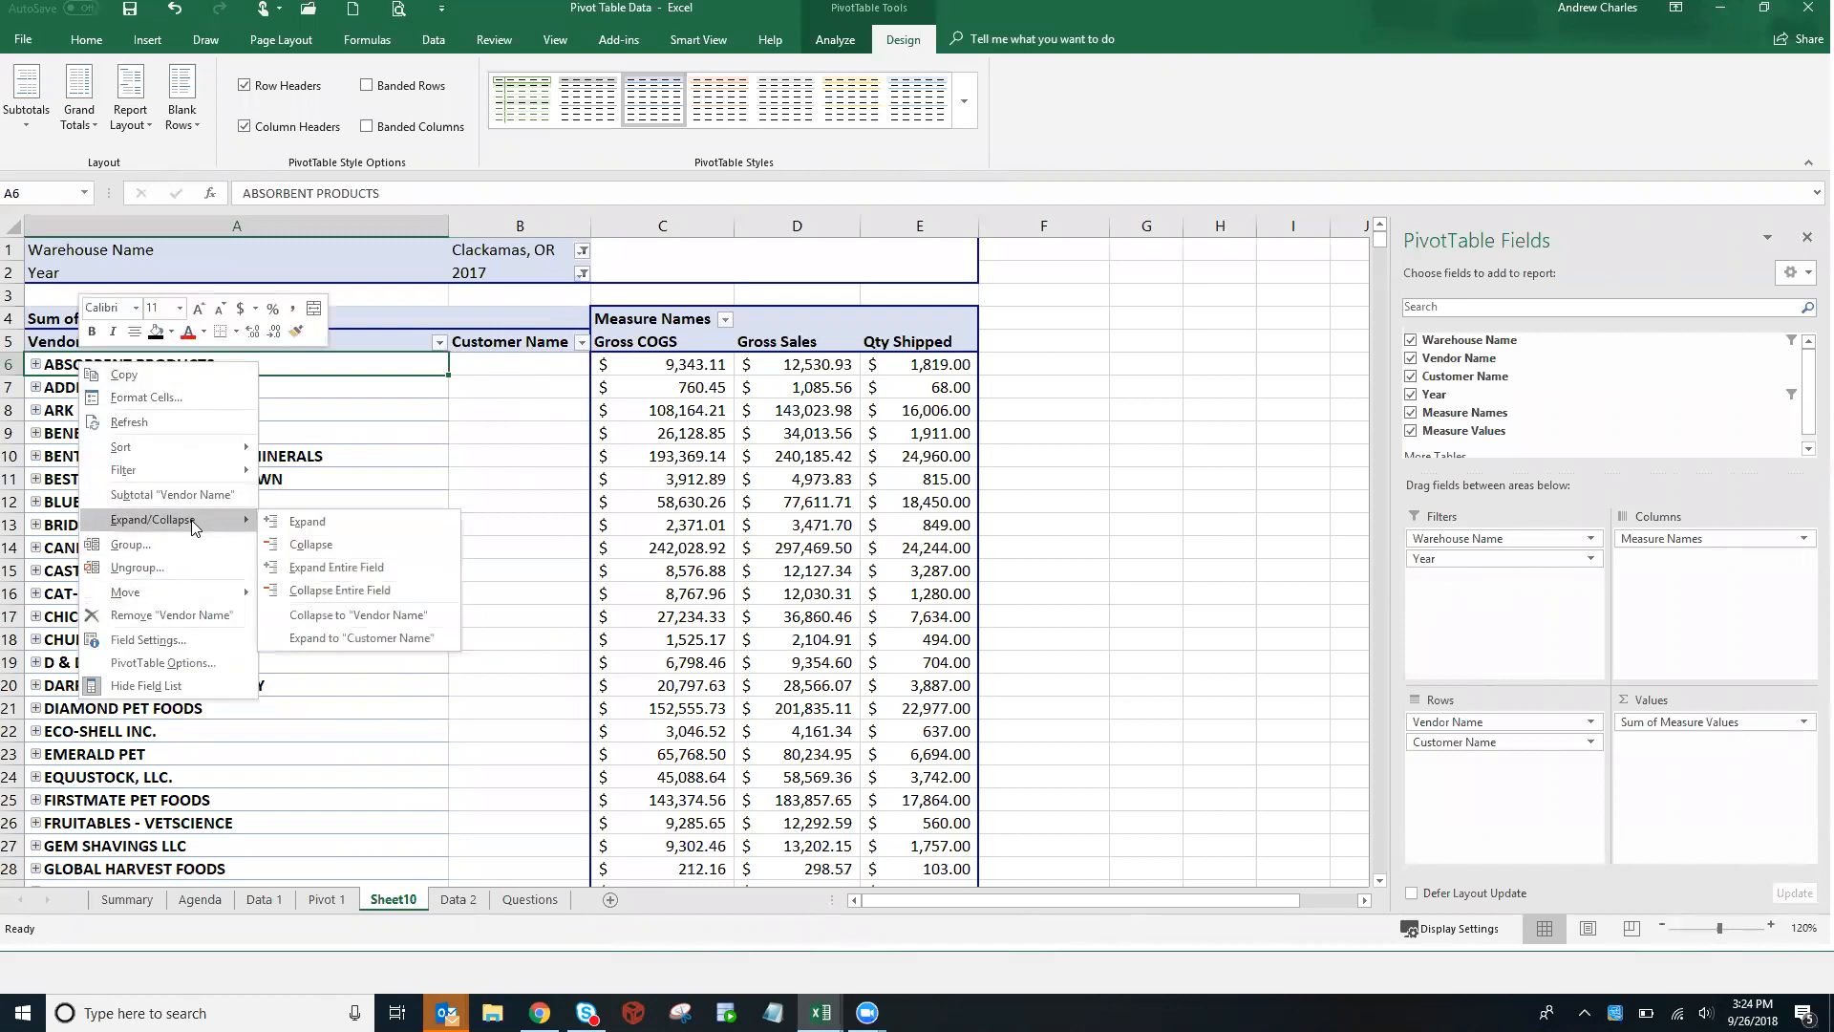
click(339, 568)
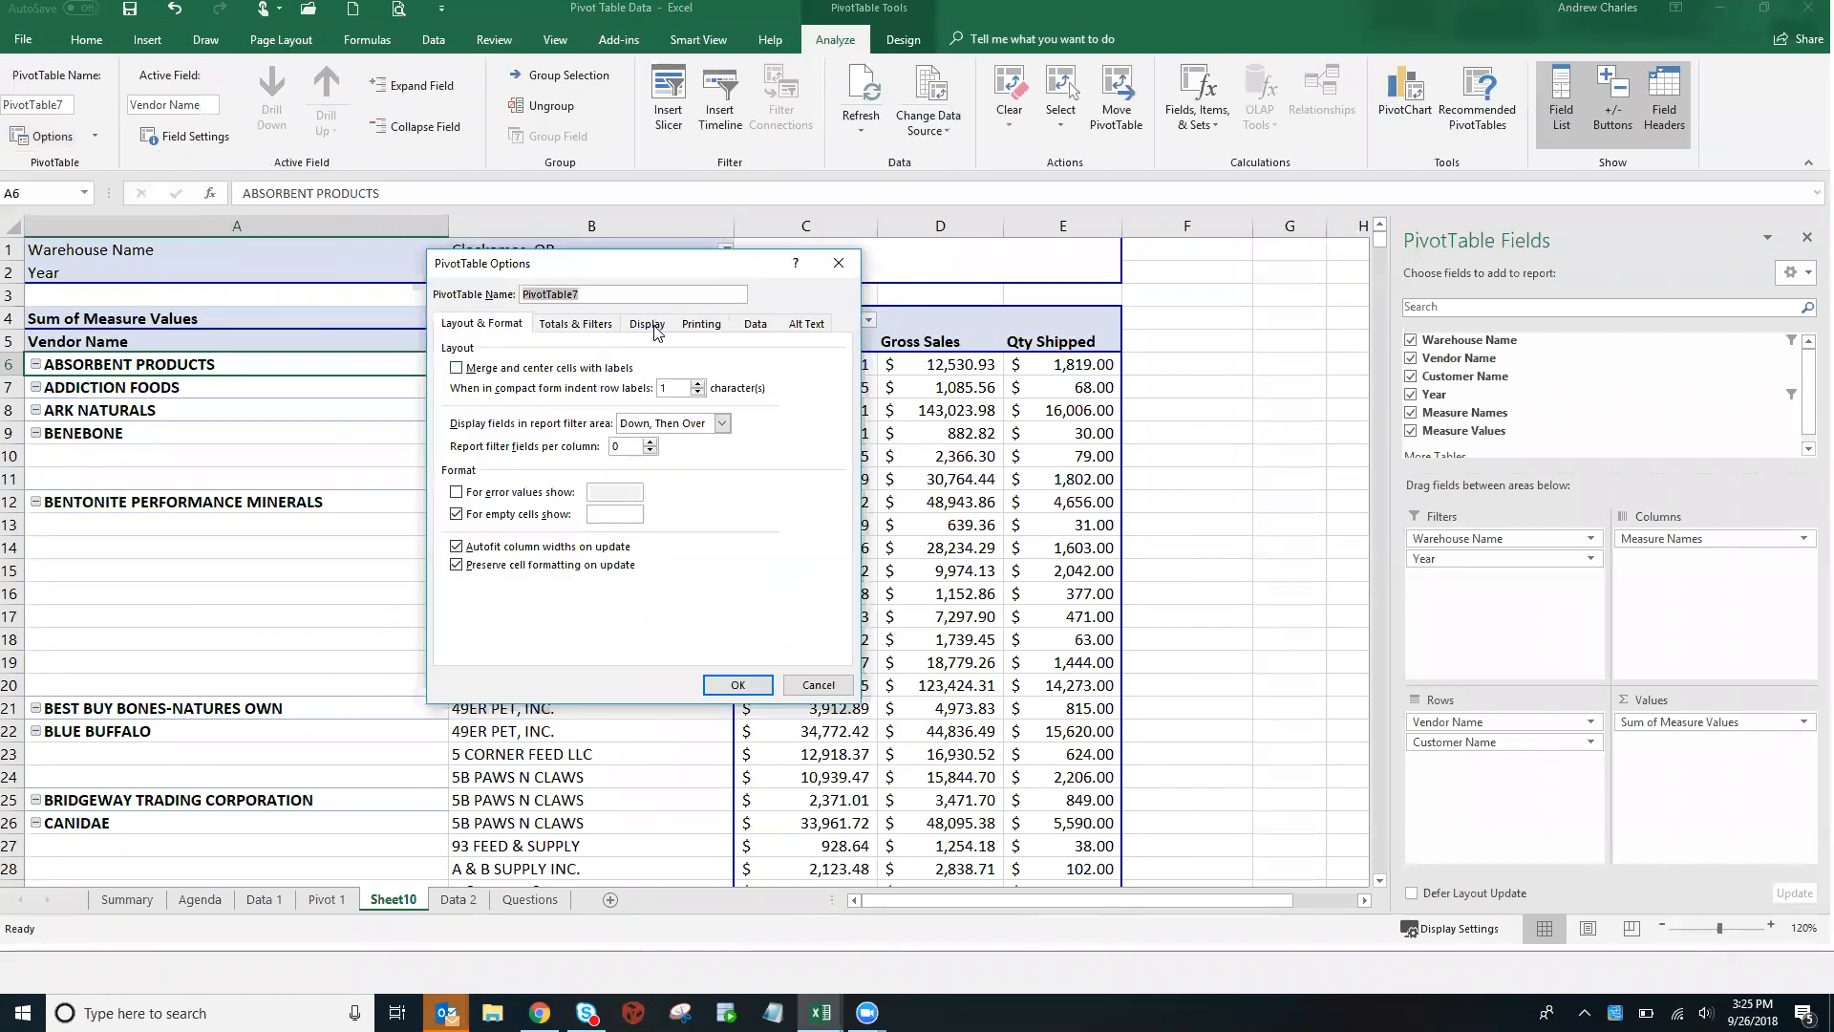
Turn off the classic PivotTable layout in the PivotTable's display options
click(656, 330)
click(458, 468)
click(458, 469)
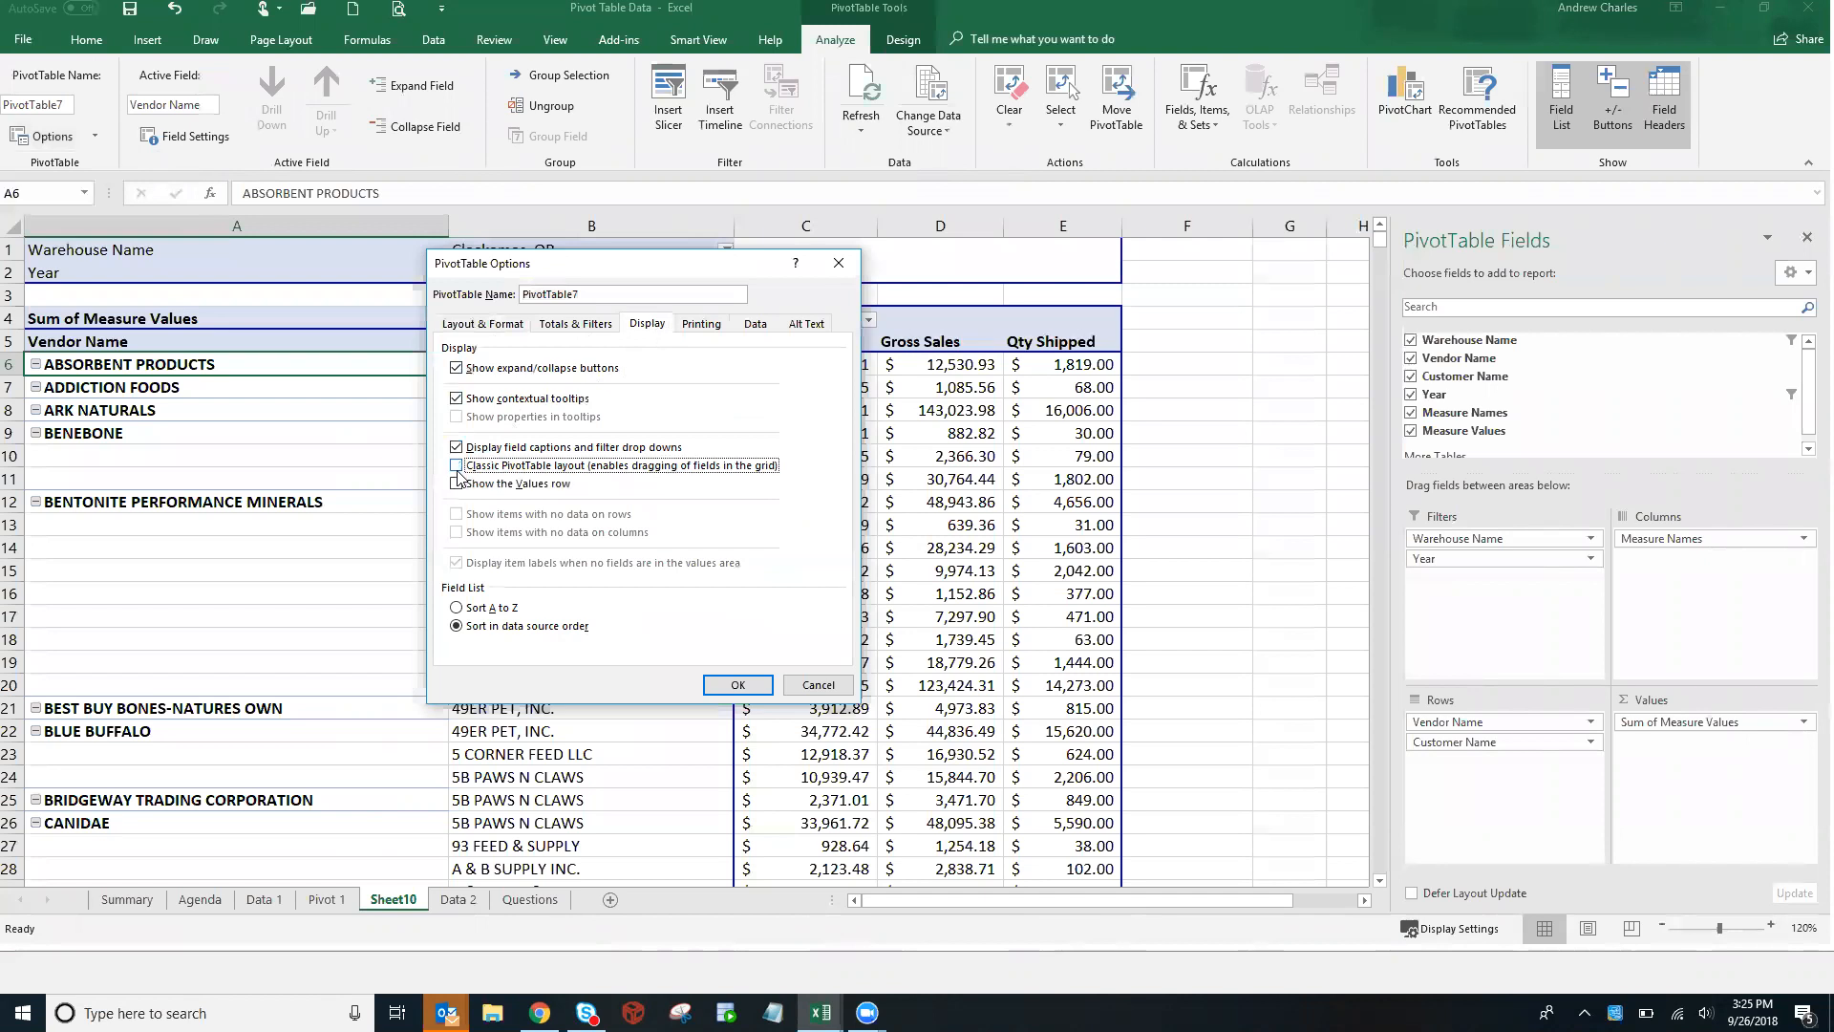
click(739, 686)
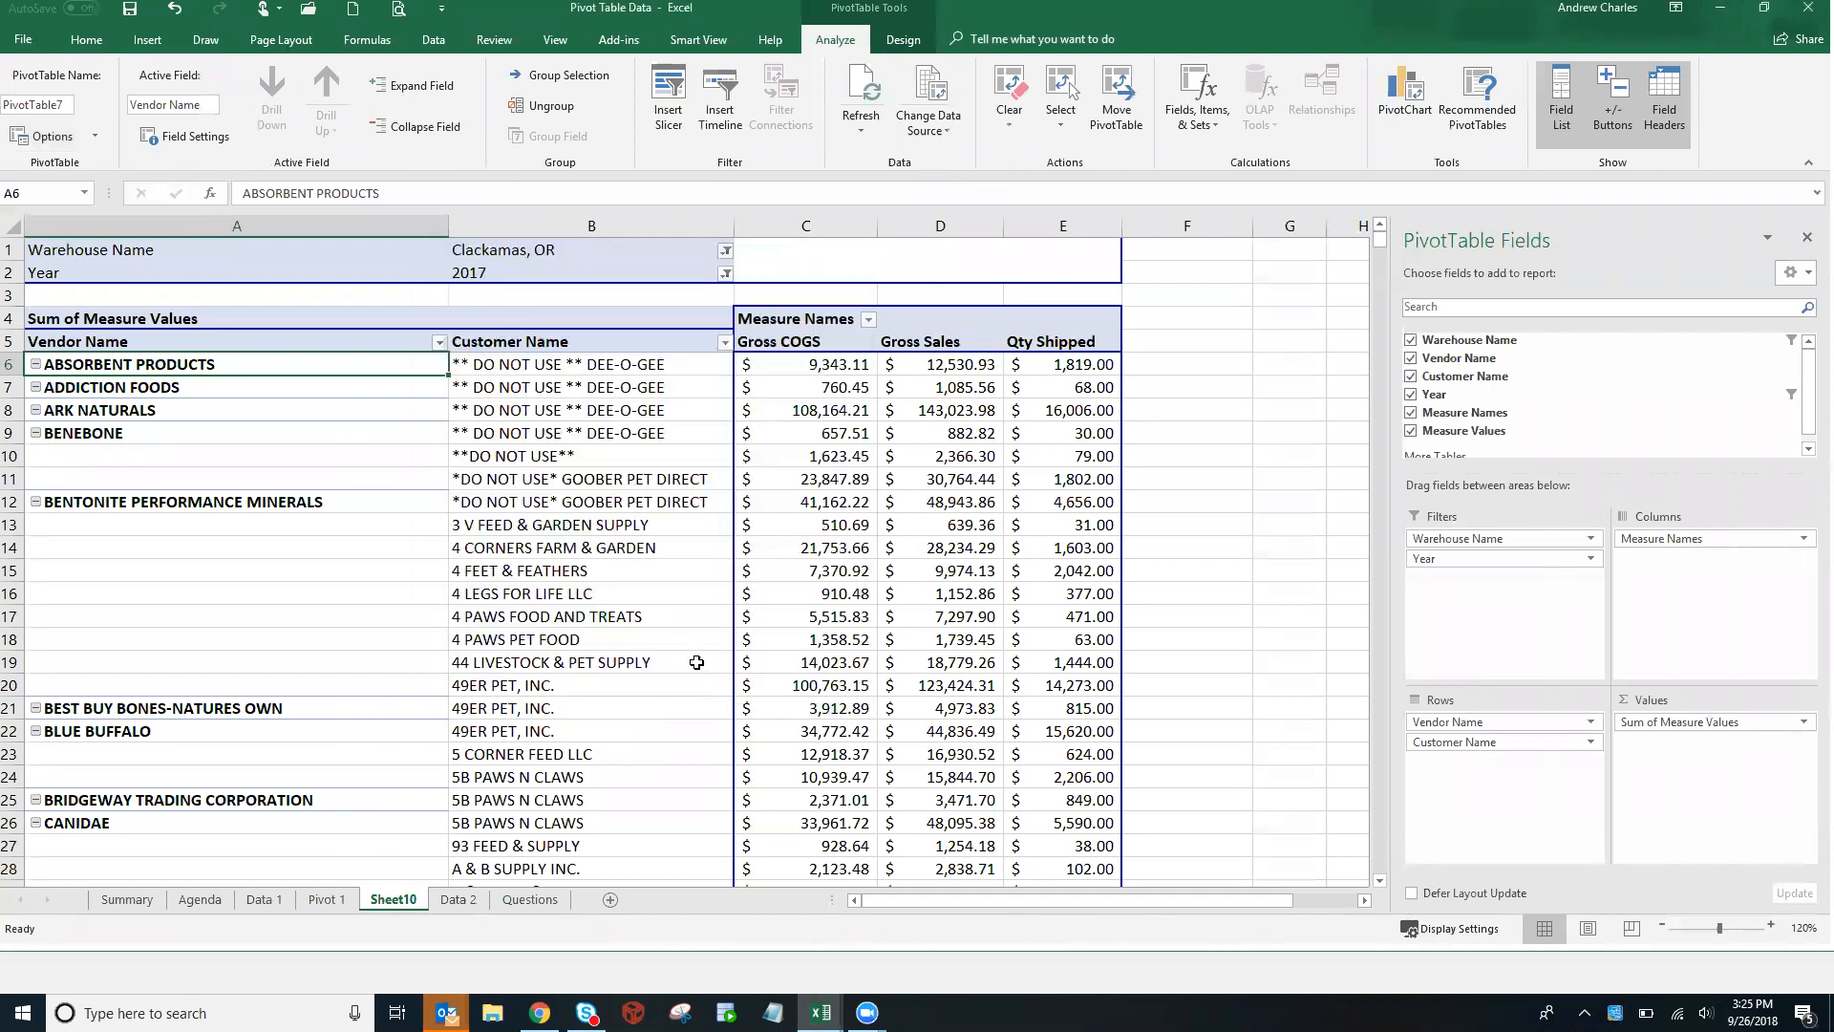
Examine the expanded PivotTable, highlighting the Vendor Name labels and the blank cells beneath BENTONITE PERFORMANCE MINERALS
click(521, 477)
click(578, 277)
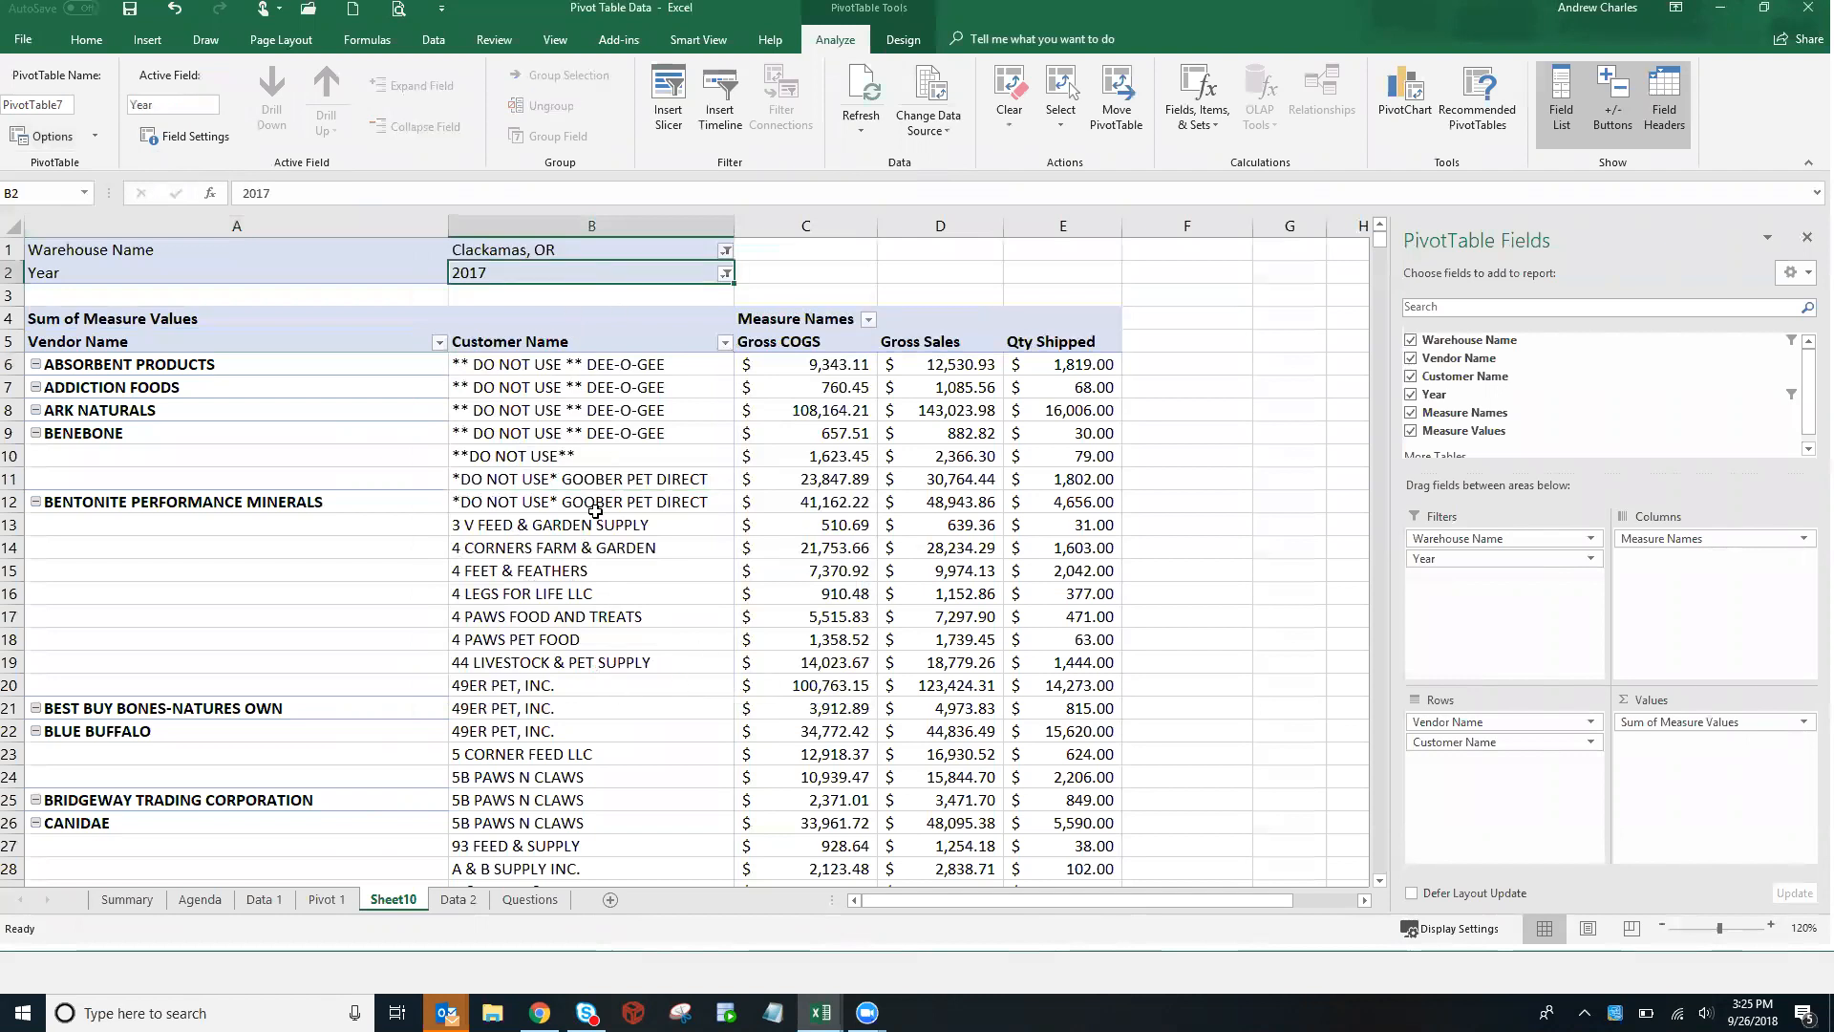
mouse_move(752, 587)
click(370, 502)
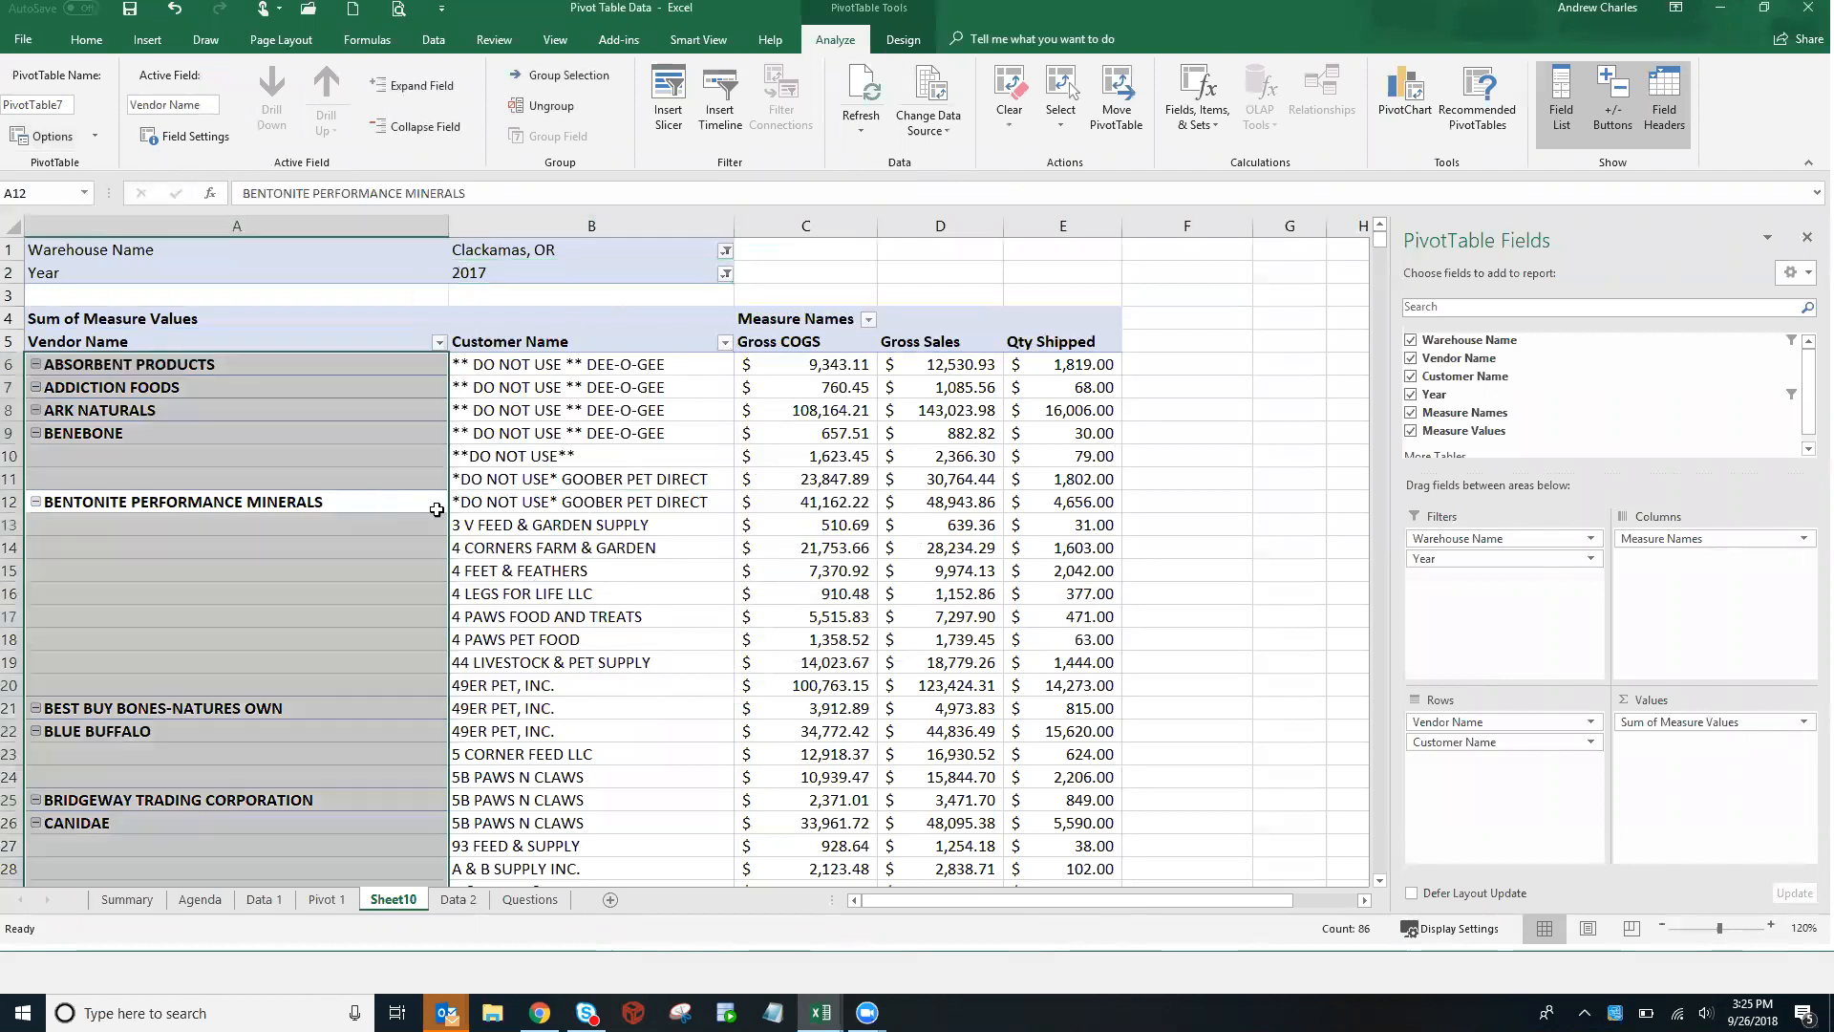
click(528, 501)
click(370, 502)
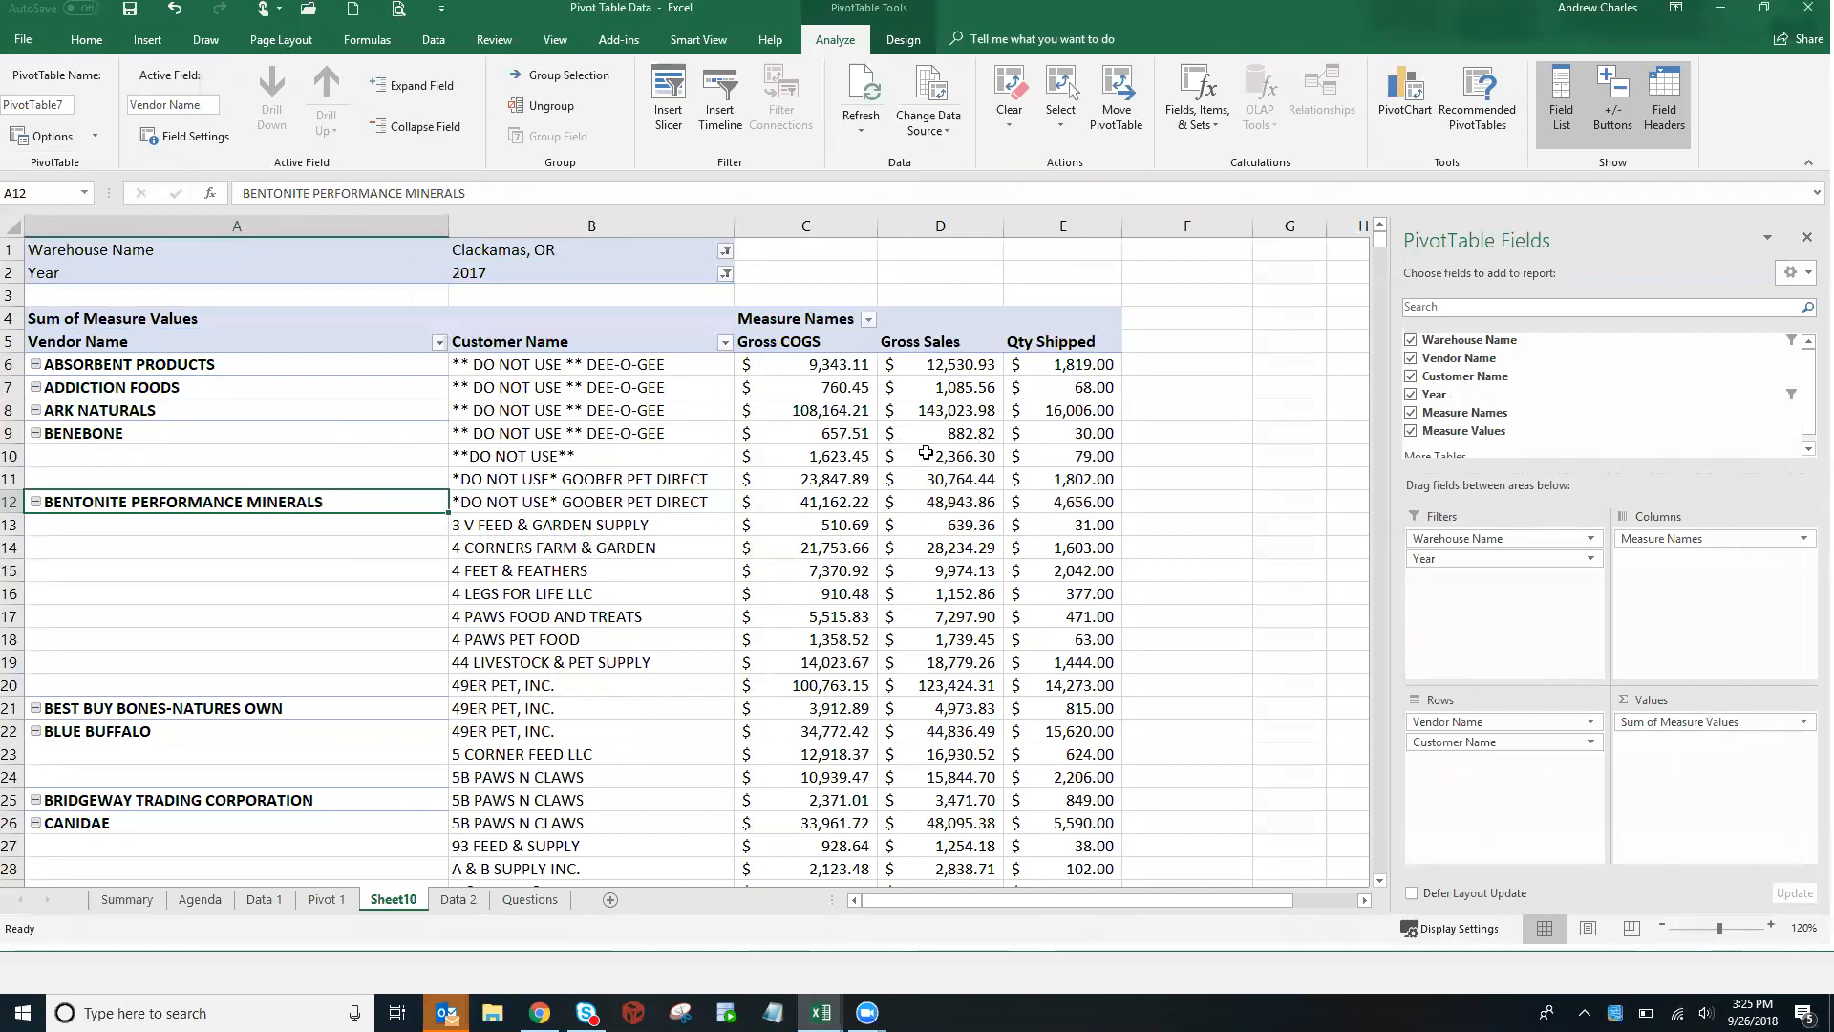
click(872, 418)
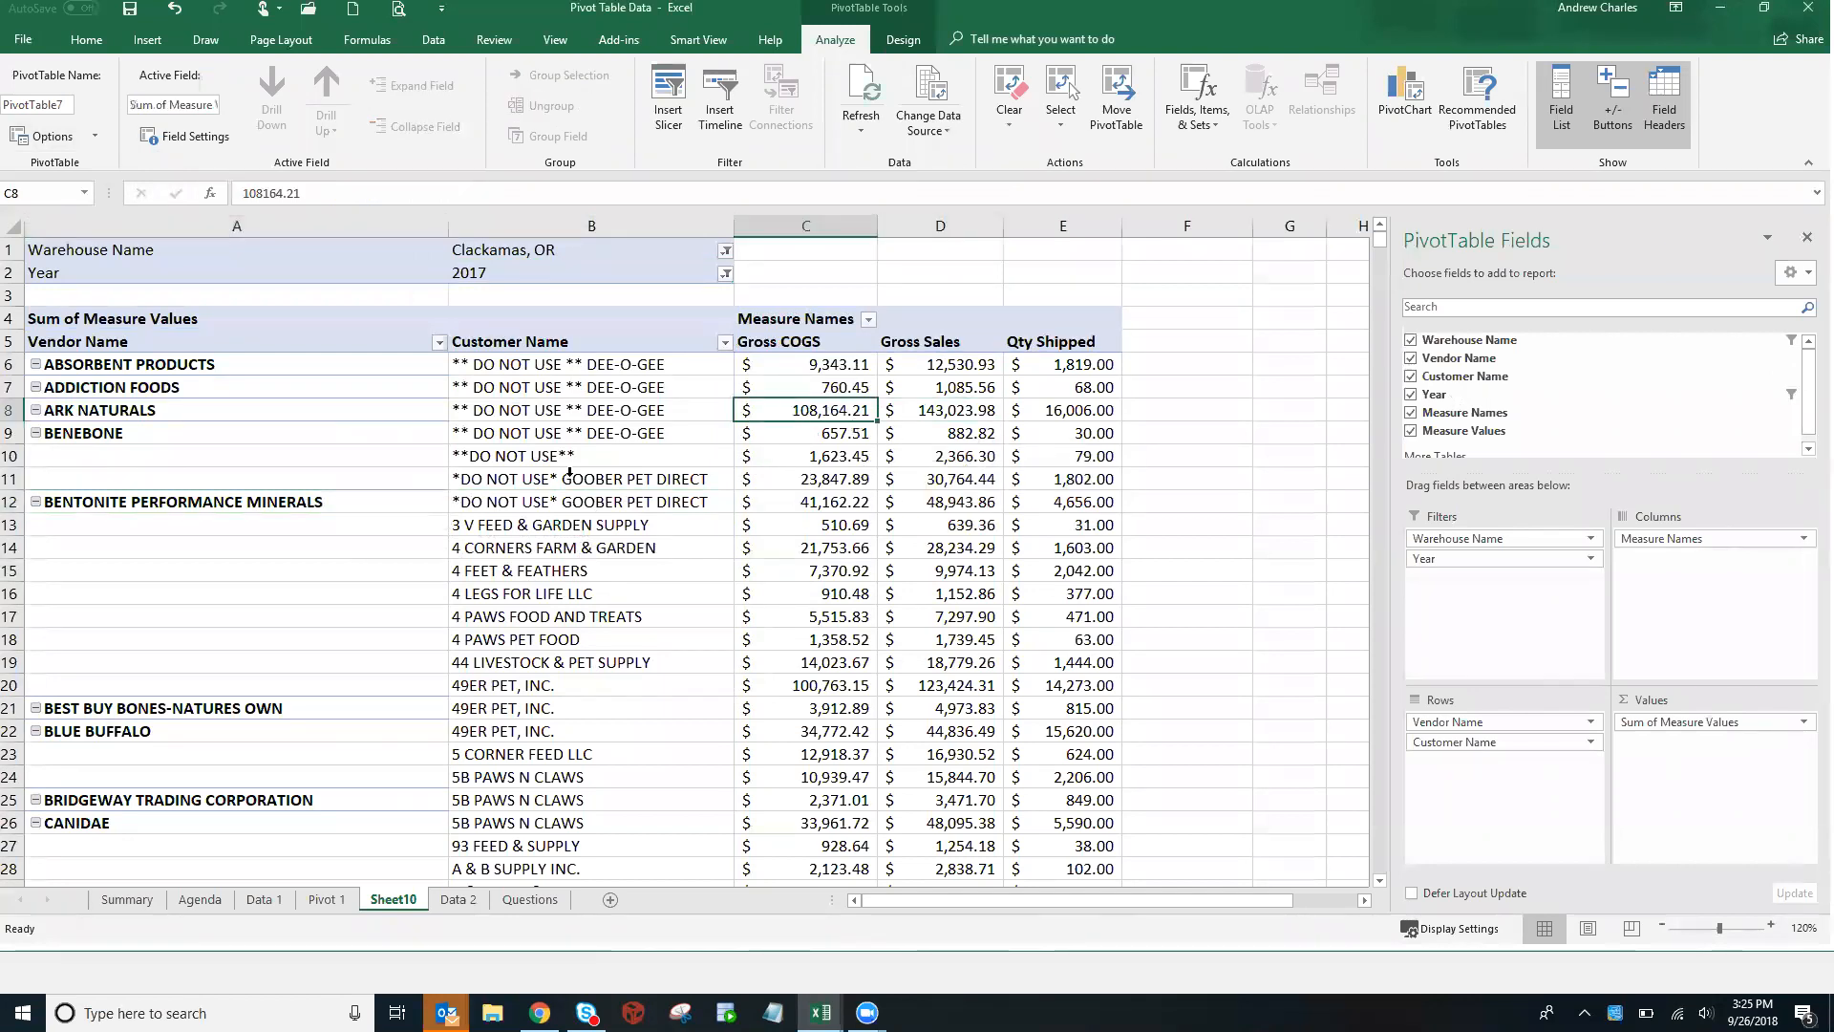
click(412, 491)
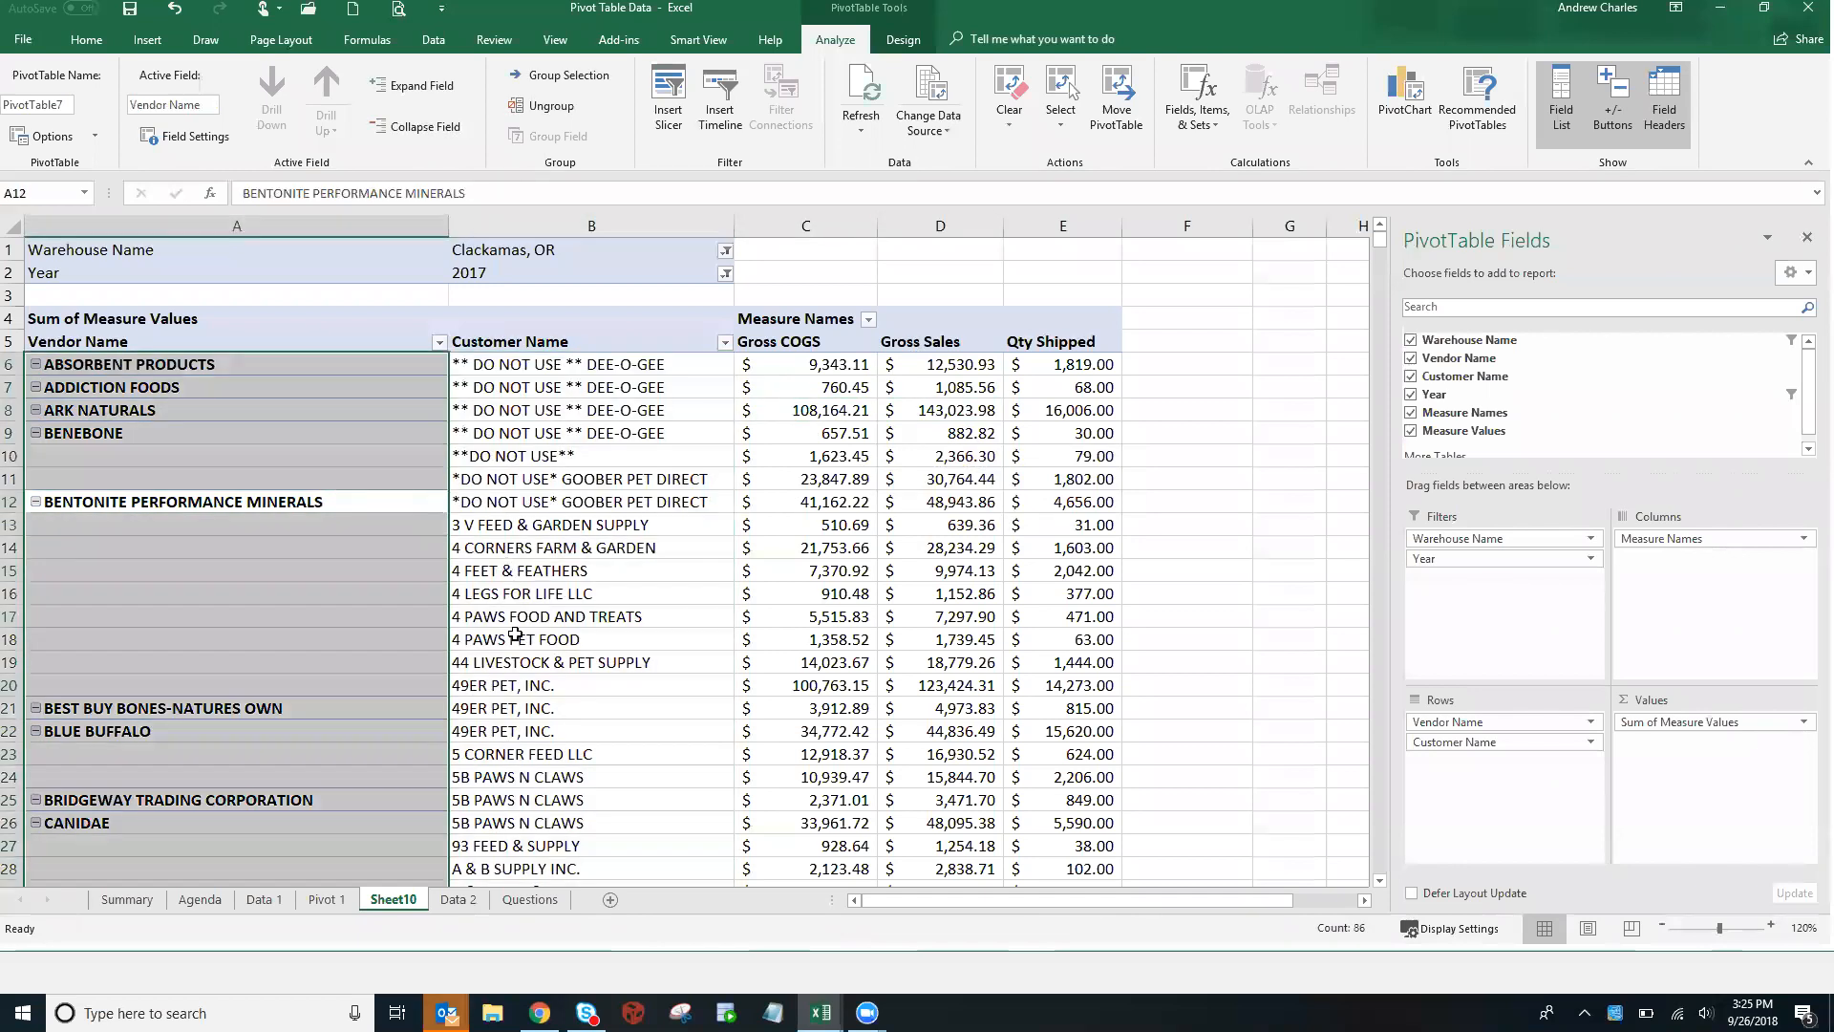
Repeat all item labels so the vendor name fills every customer row, and check the BENTONITE PERFORMANCE MINERALS rows
click(369, 501)
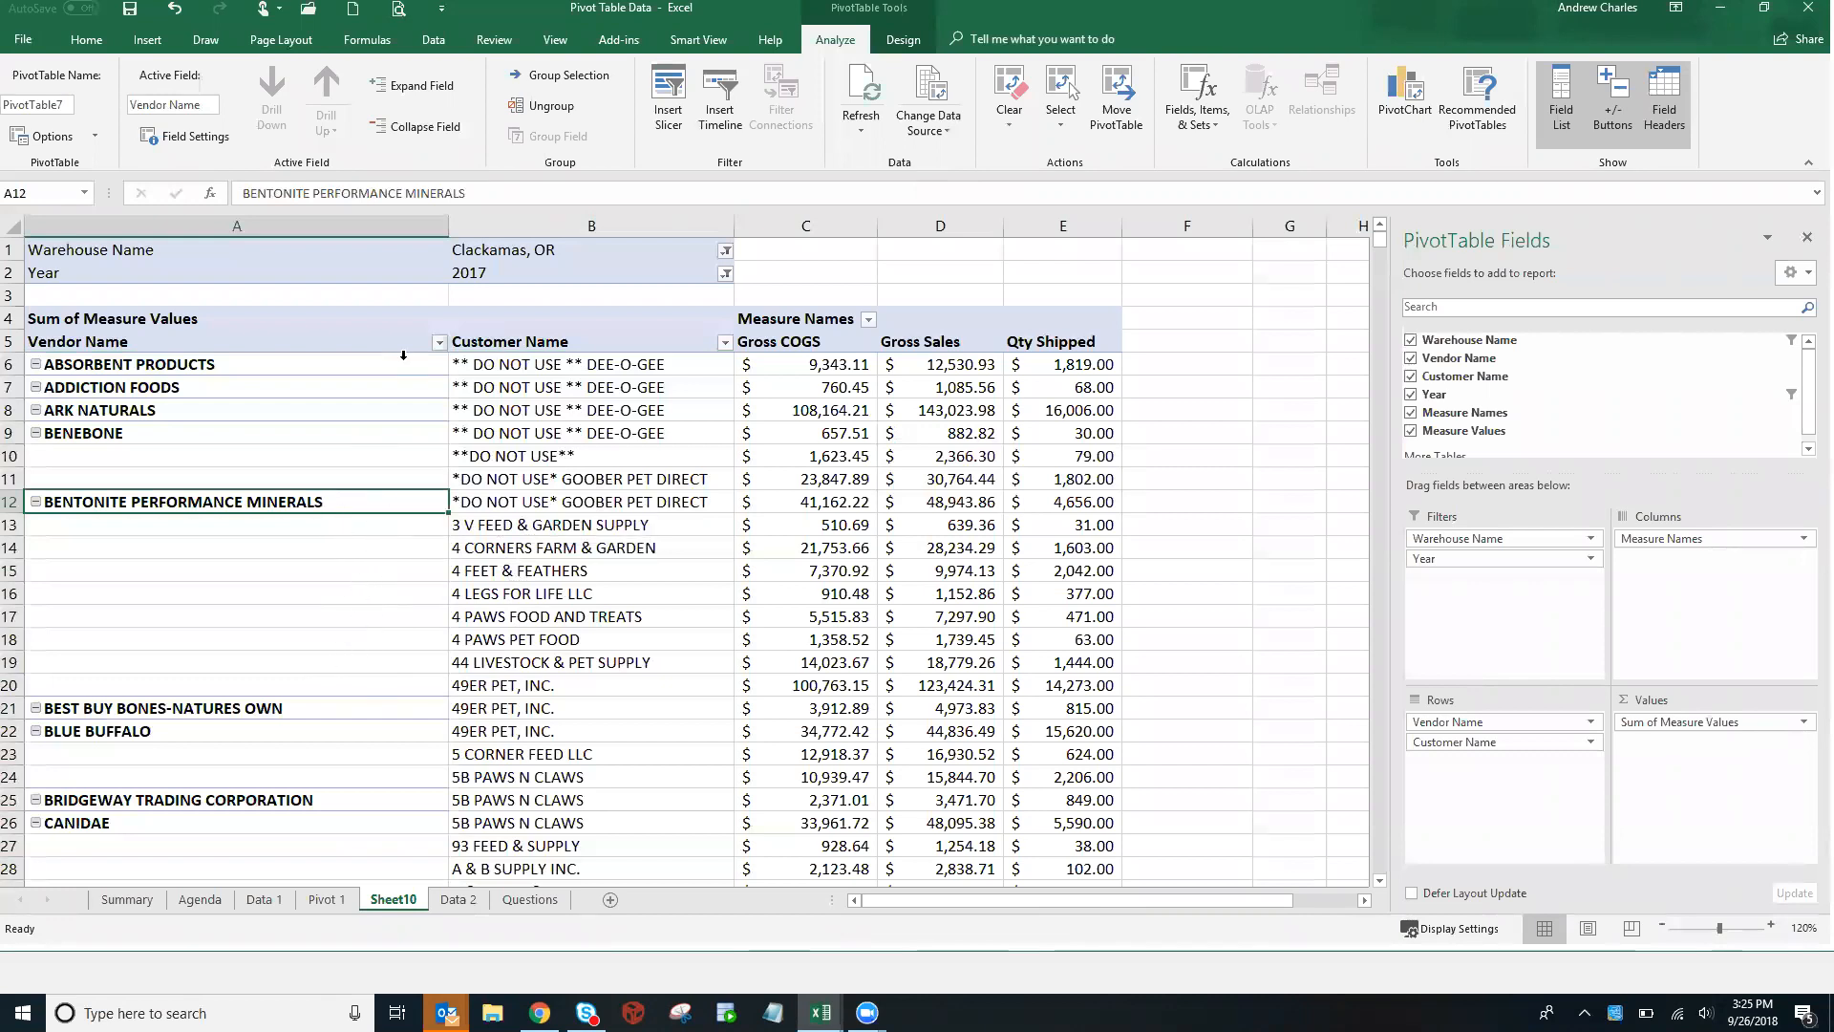
click(901, 40)
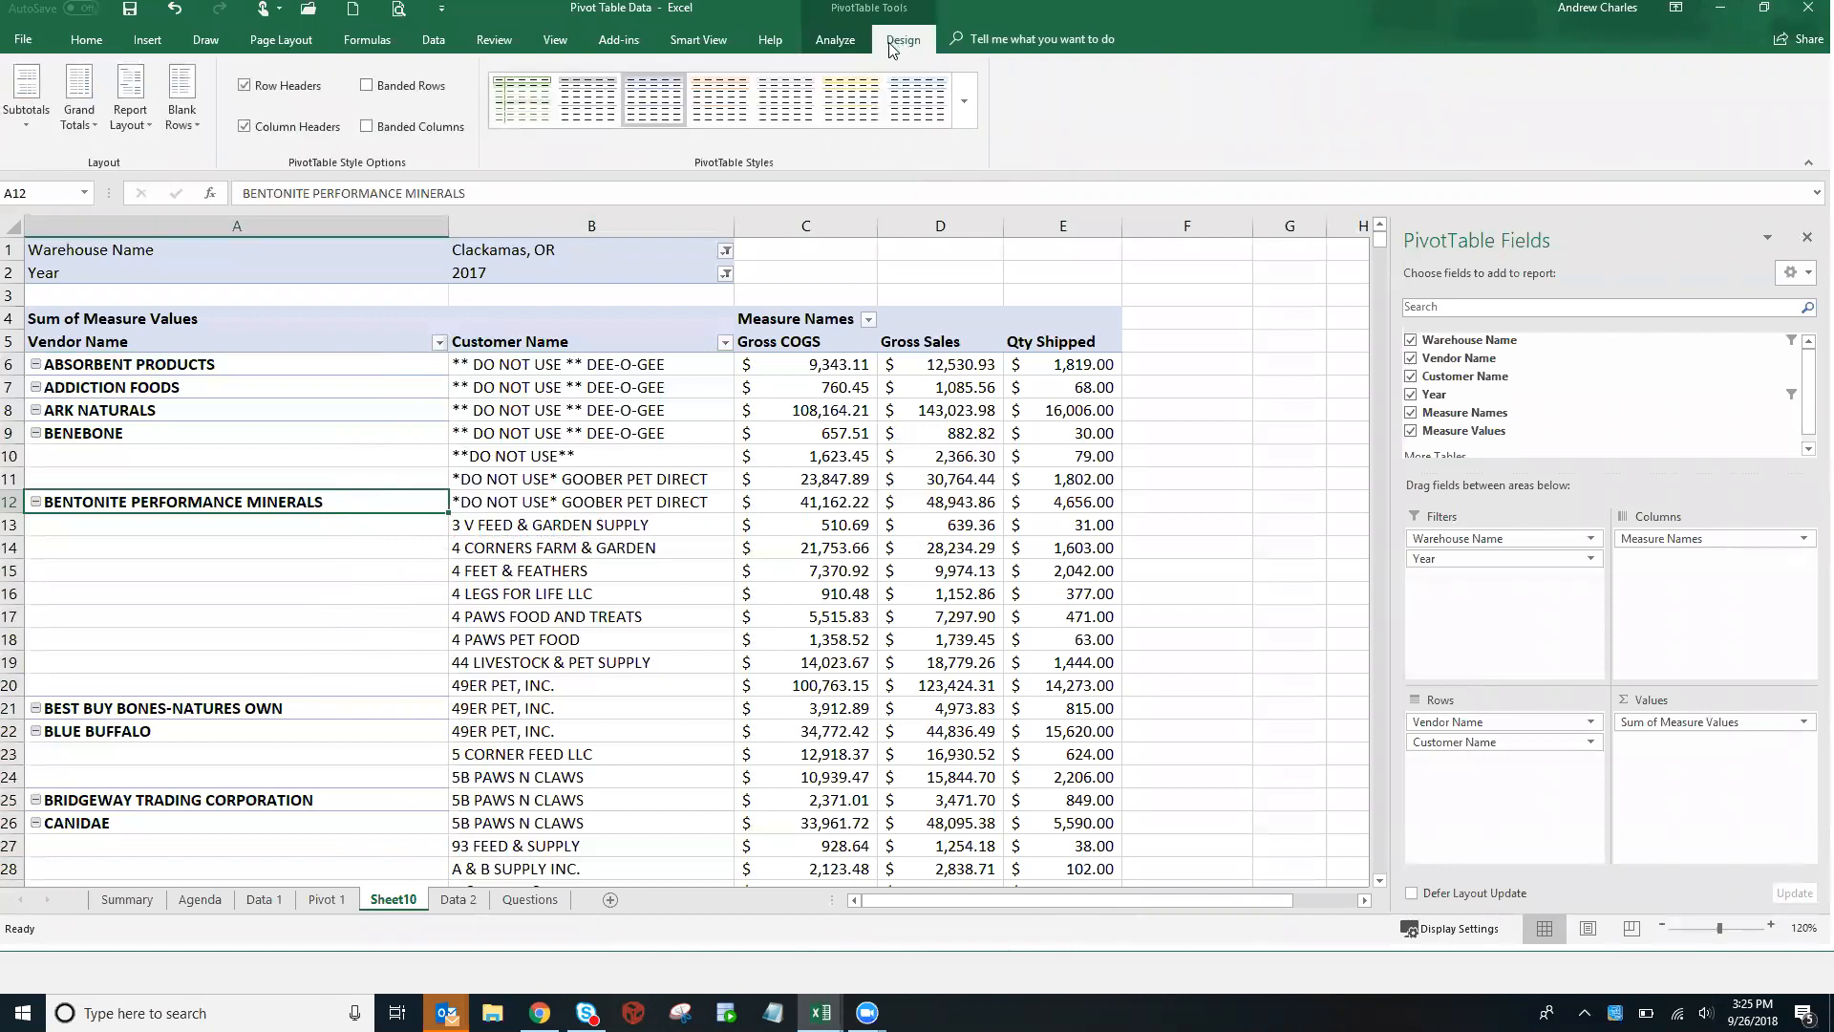
click(146, 124)
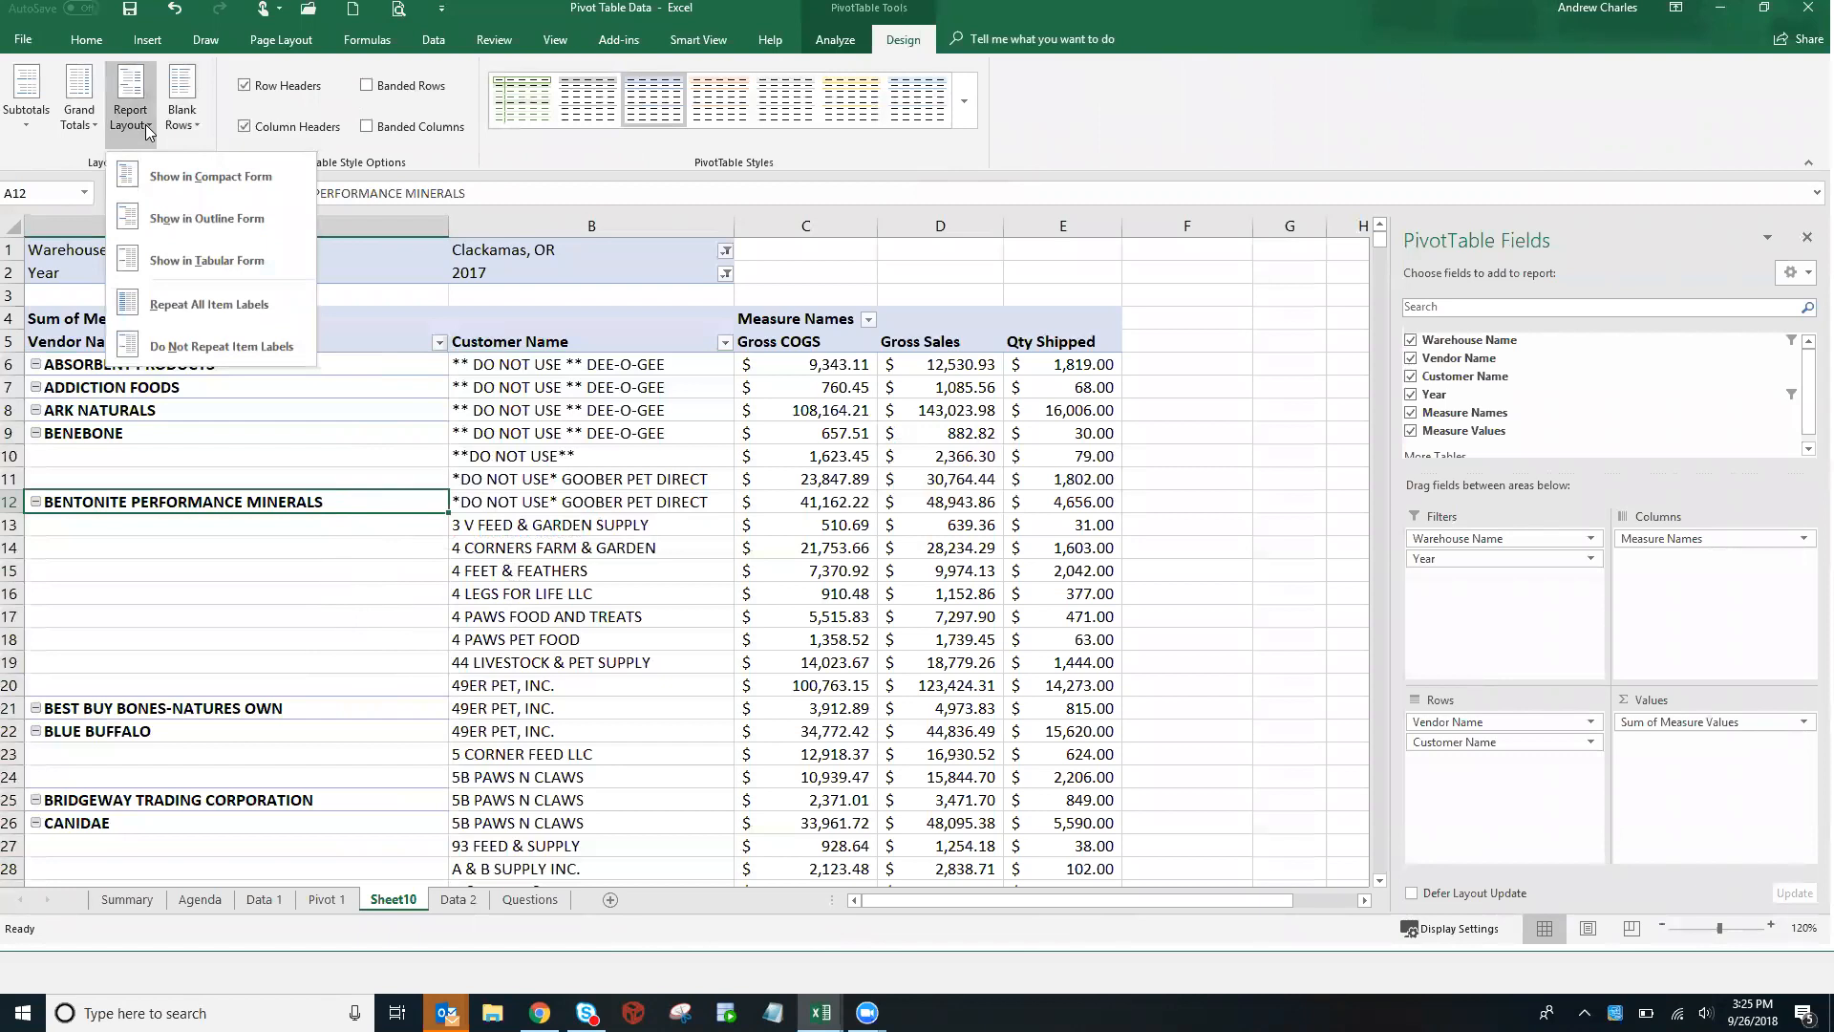
click(198, 311)
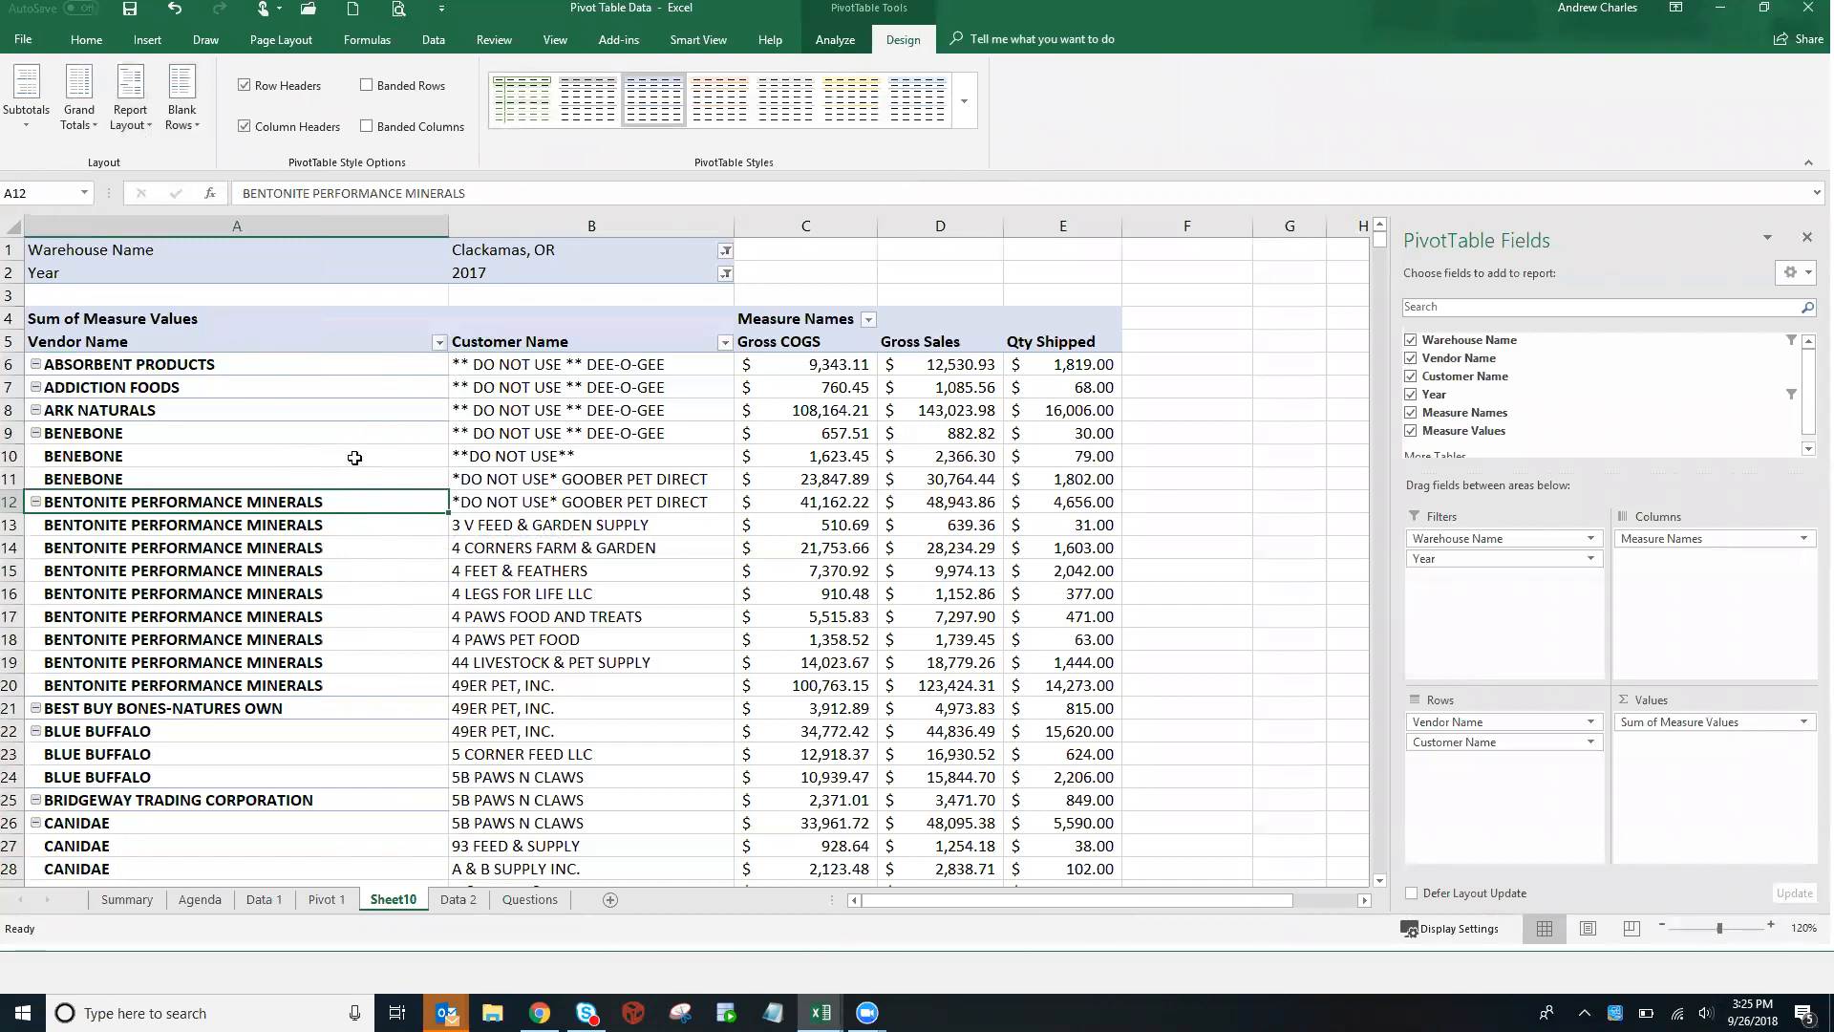
scroll(353, 459, down, 1)
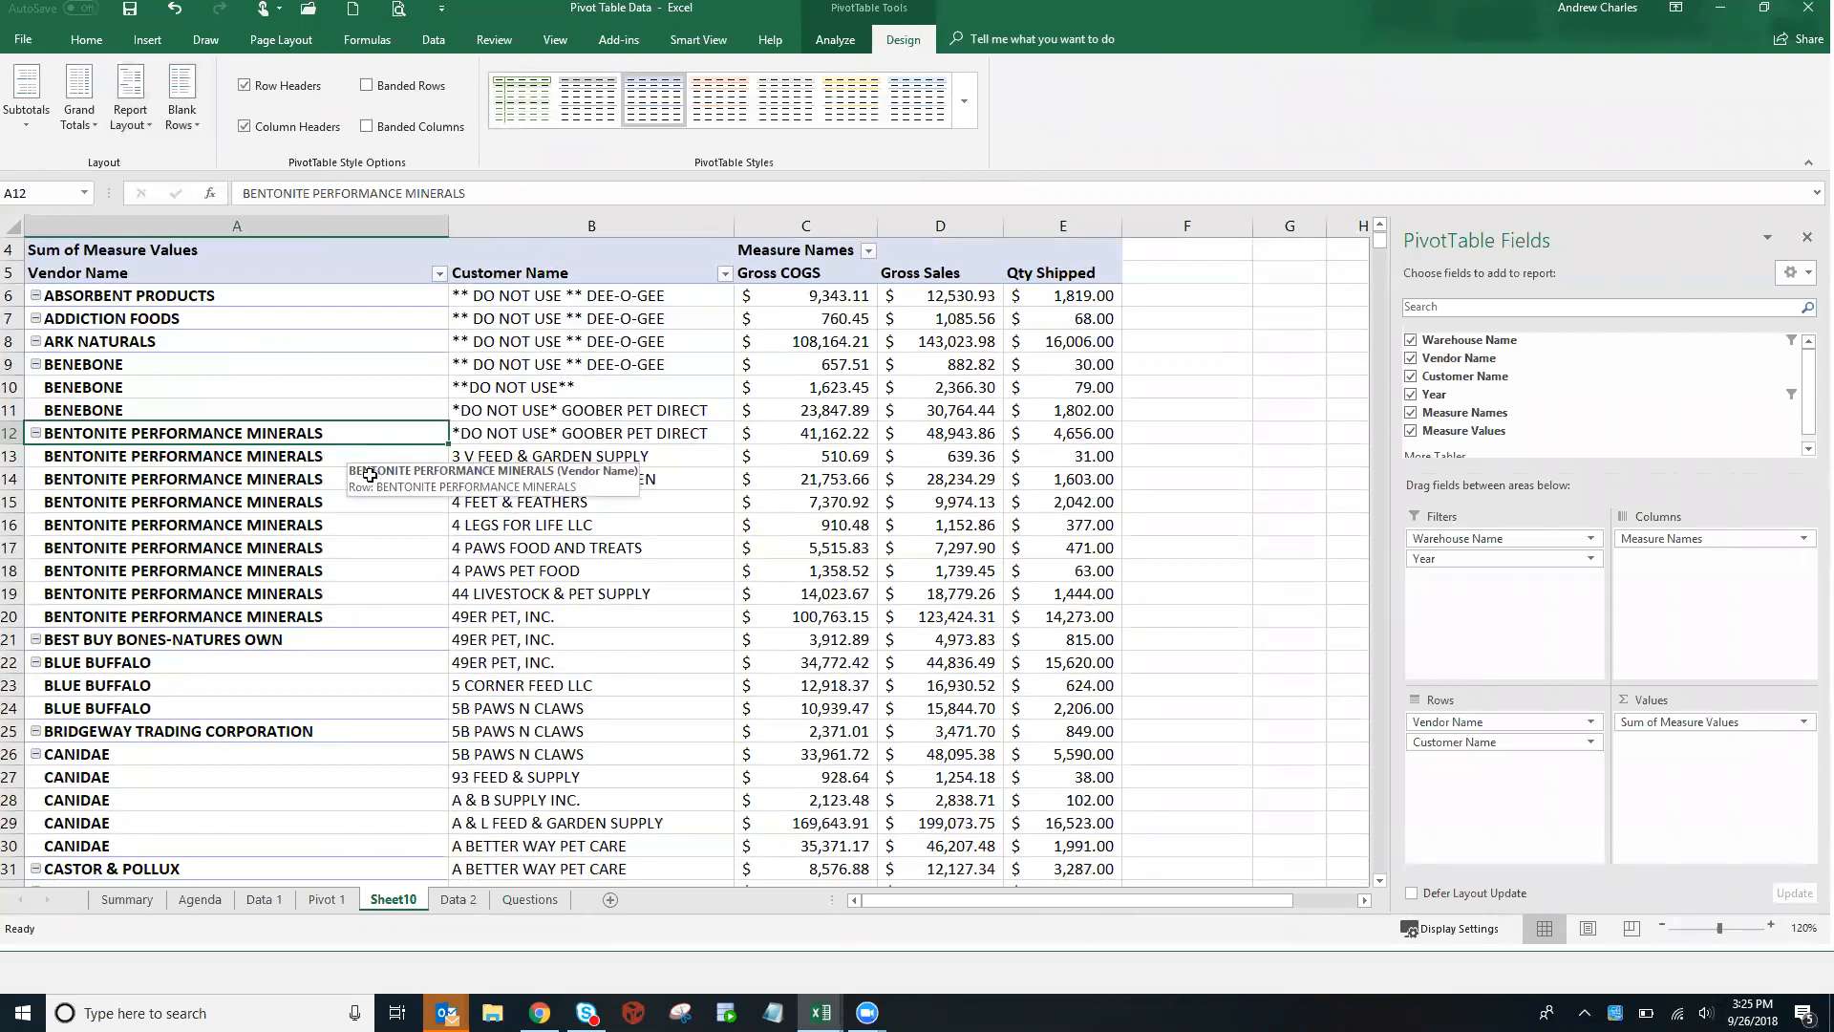
click(377, 471)
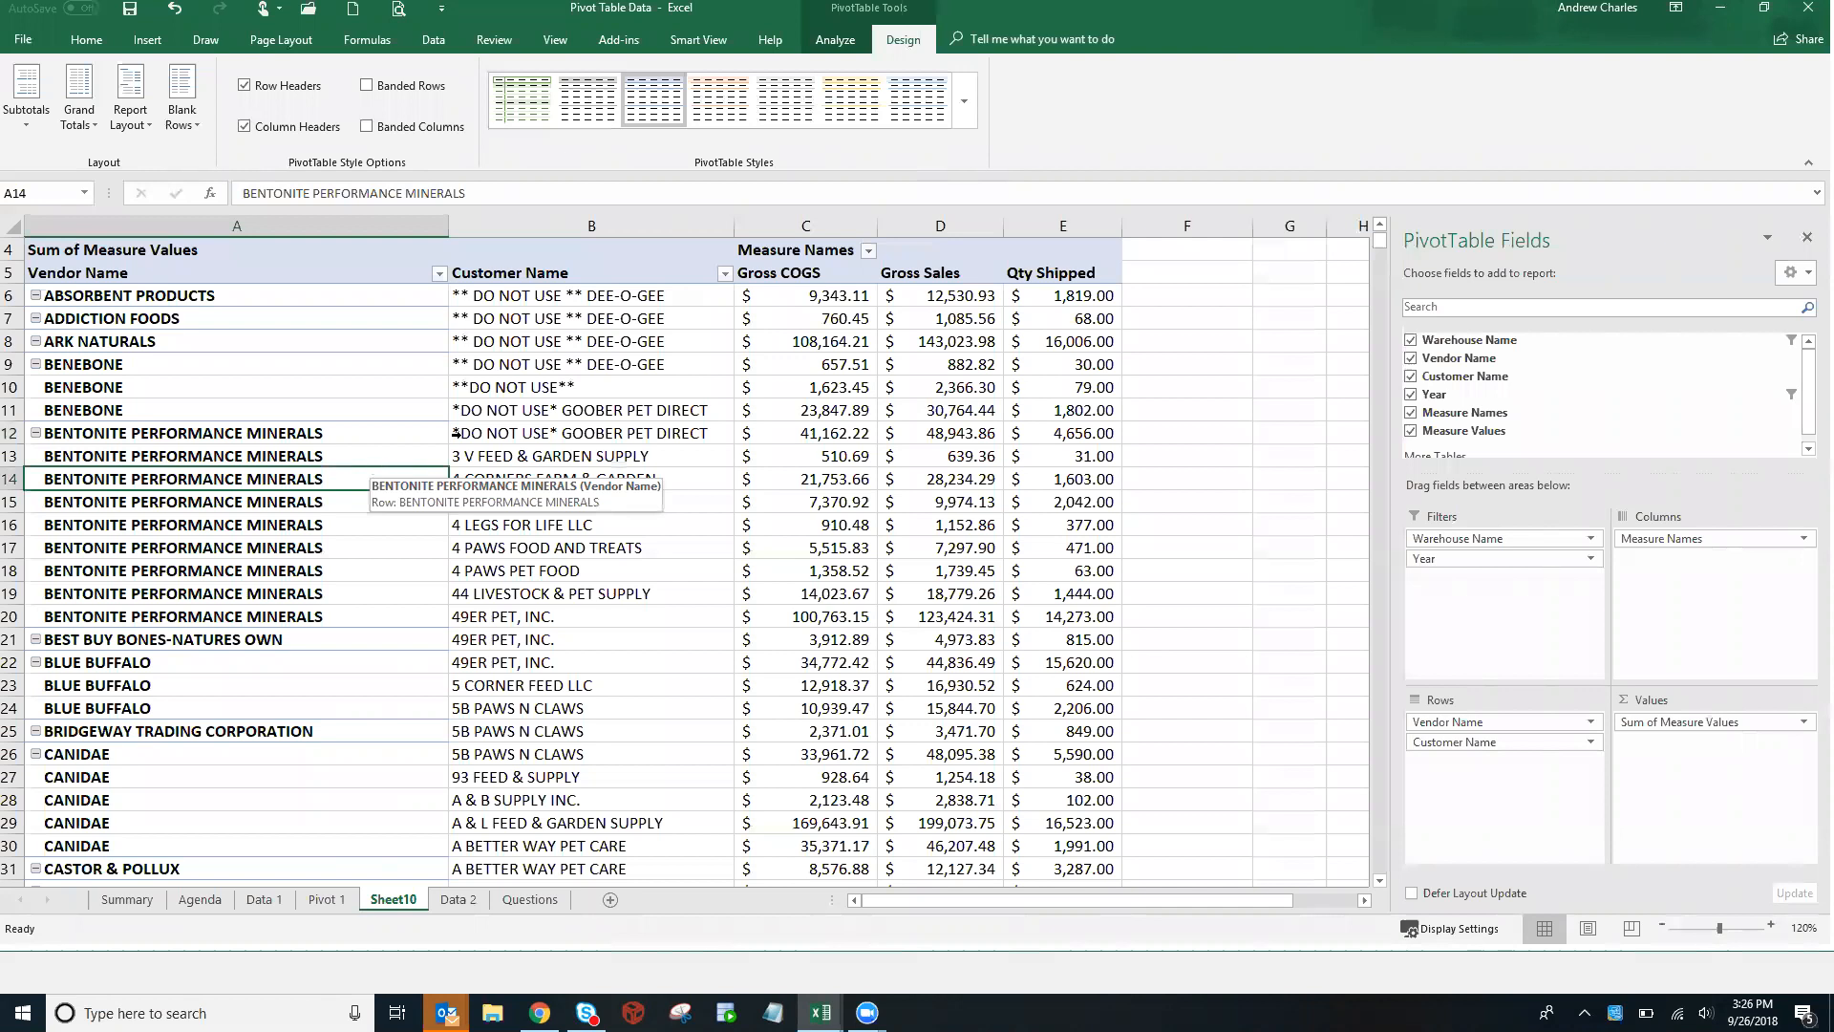
Try the compact and outline report layouts and return the PivotTable to tabular form
click(130, 107)
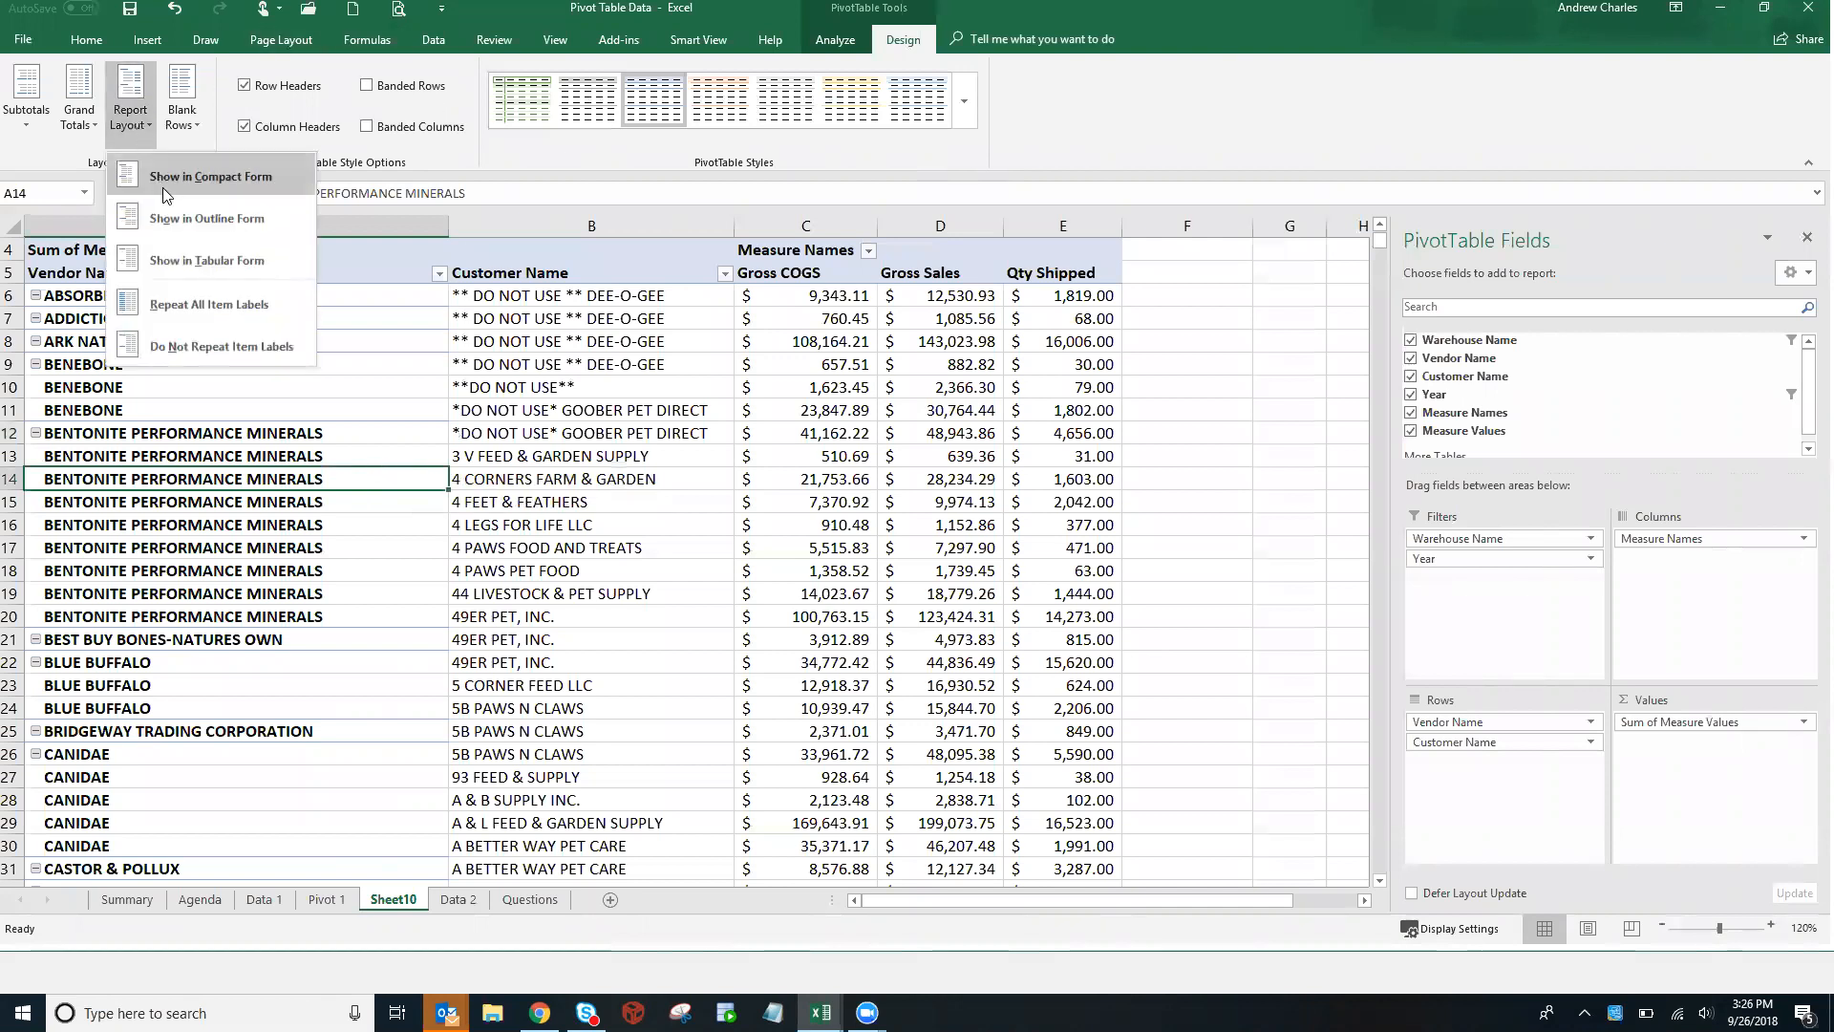
click(166, 183)
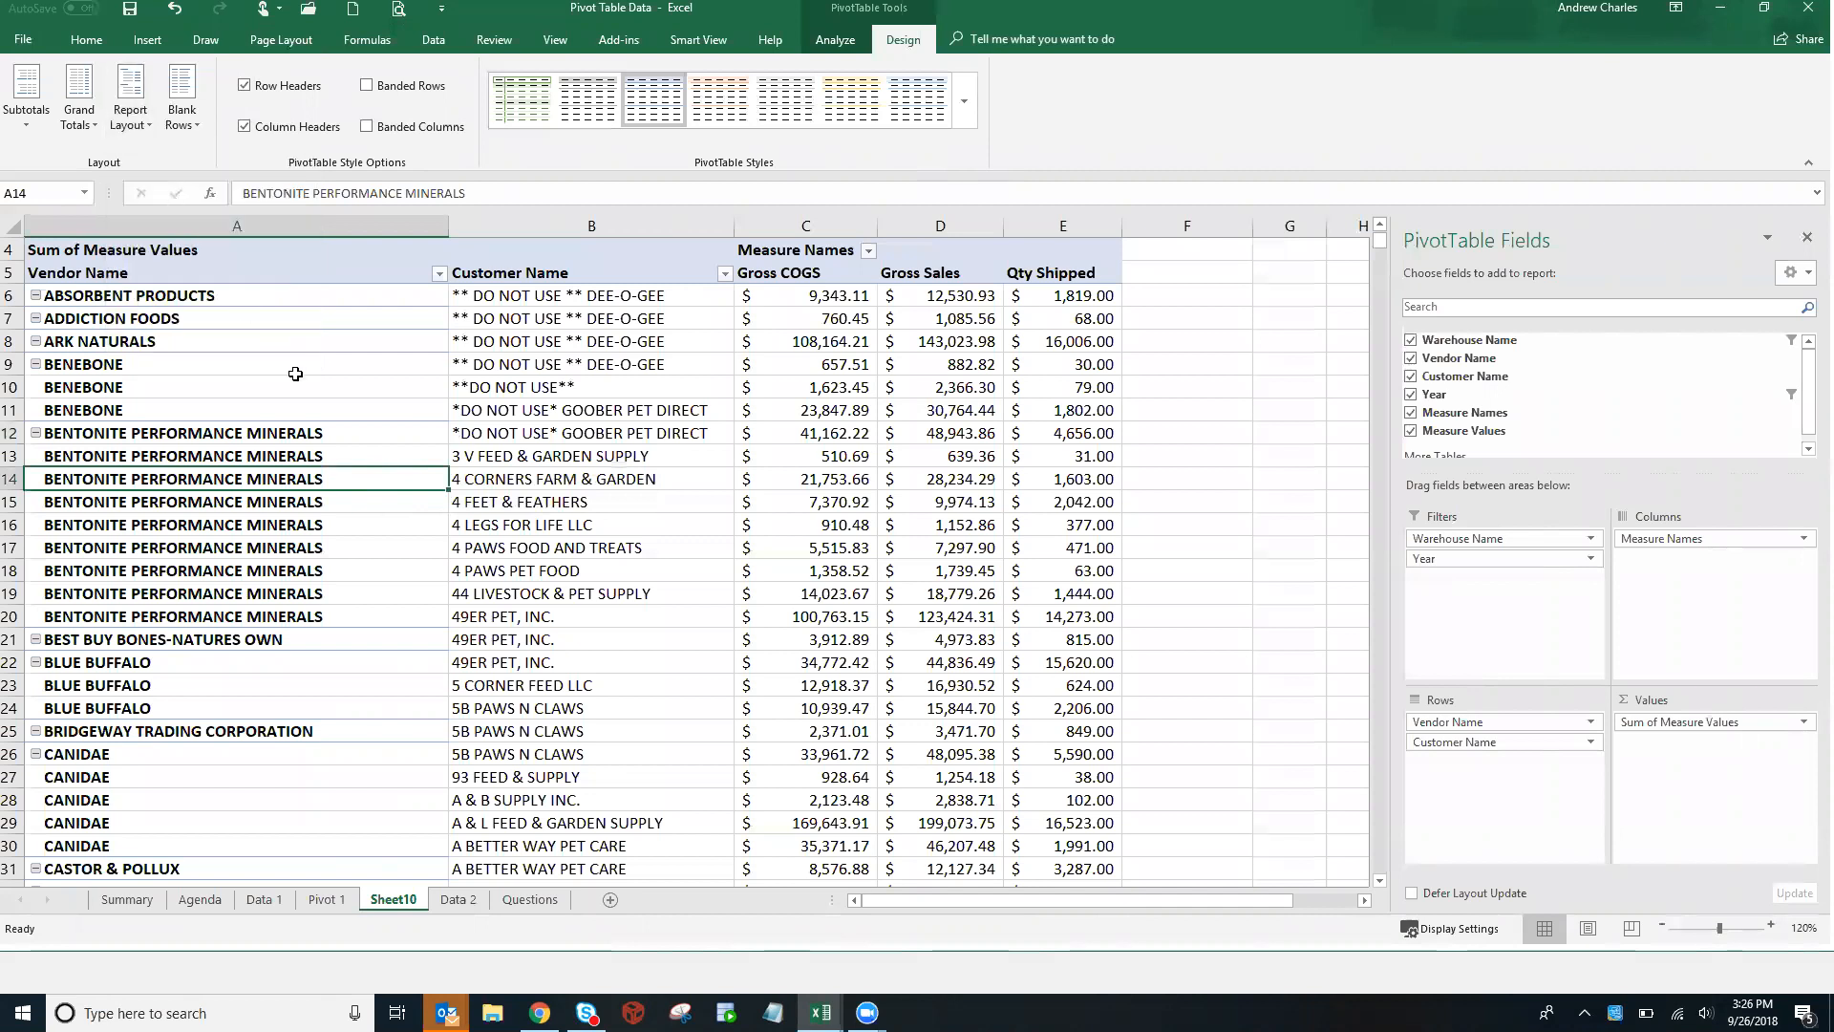
scroll(387, 411, up, 1)
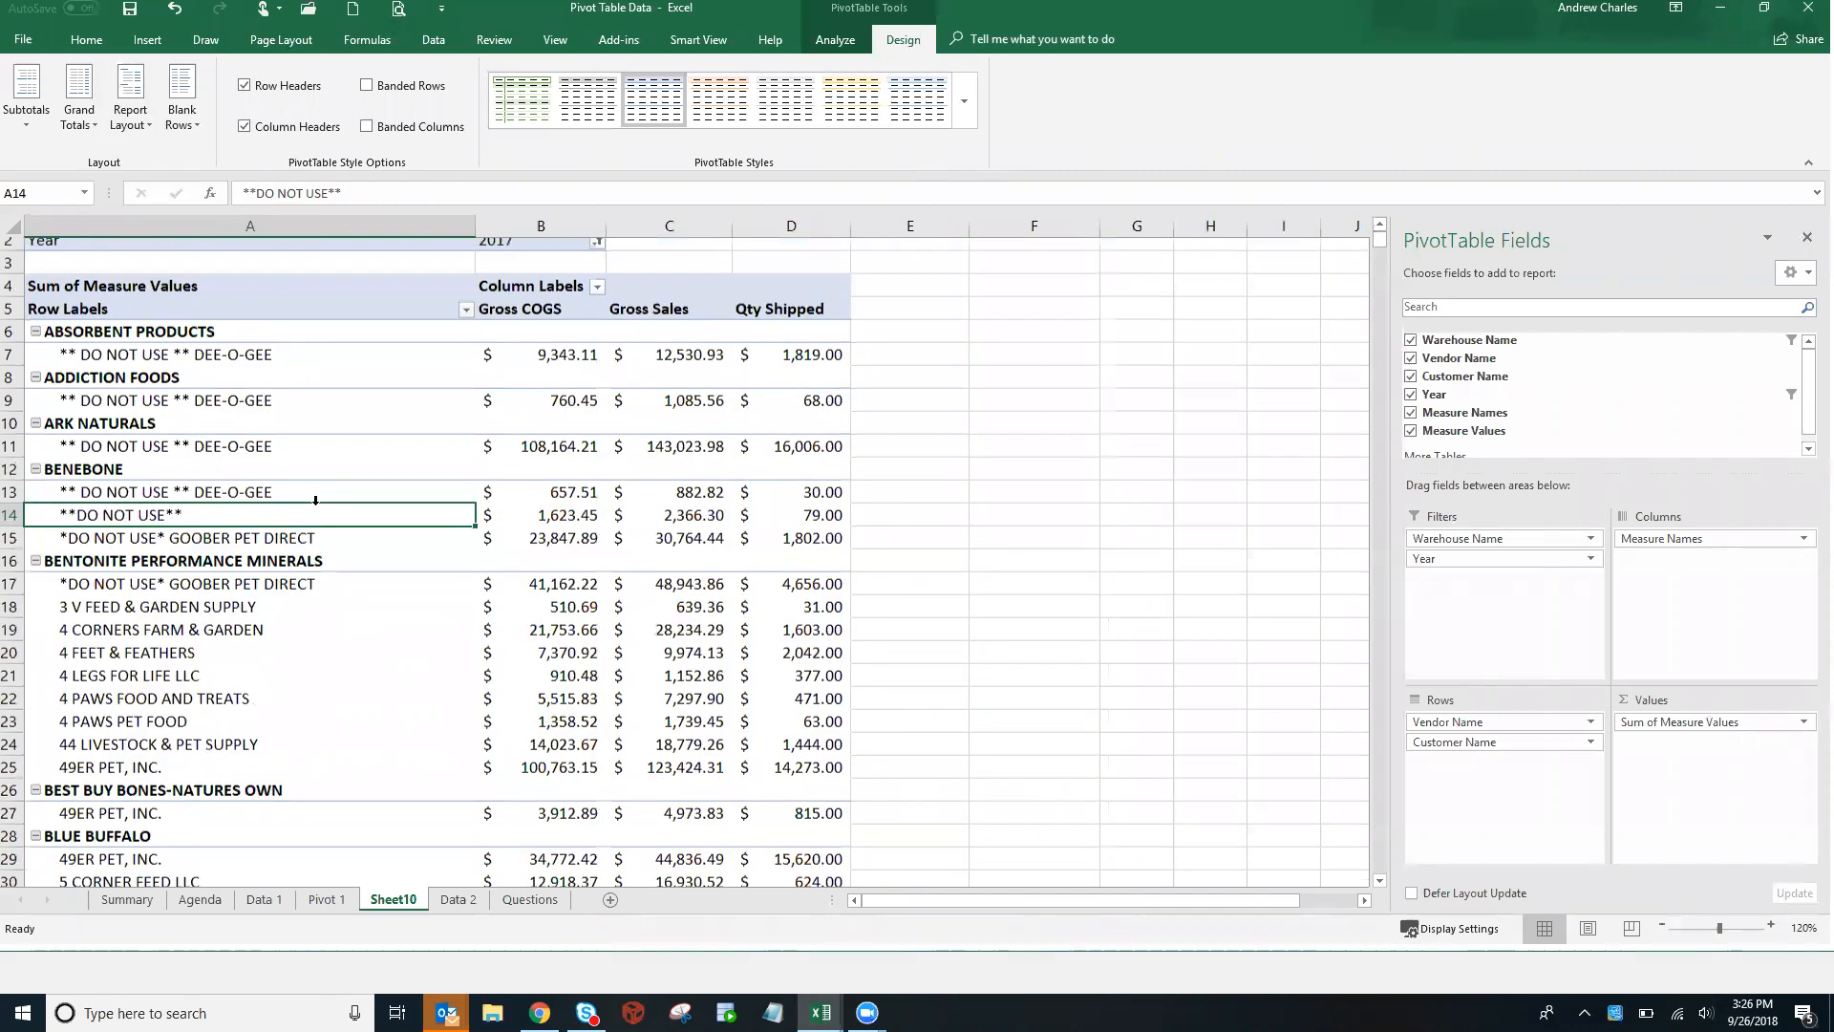
scroll(496, 402, up, 1)
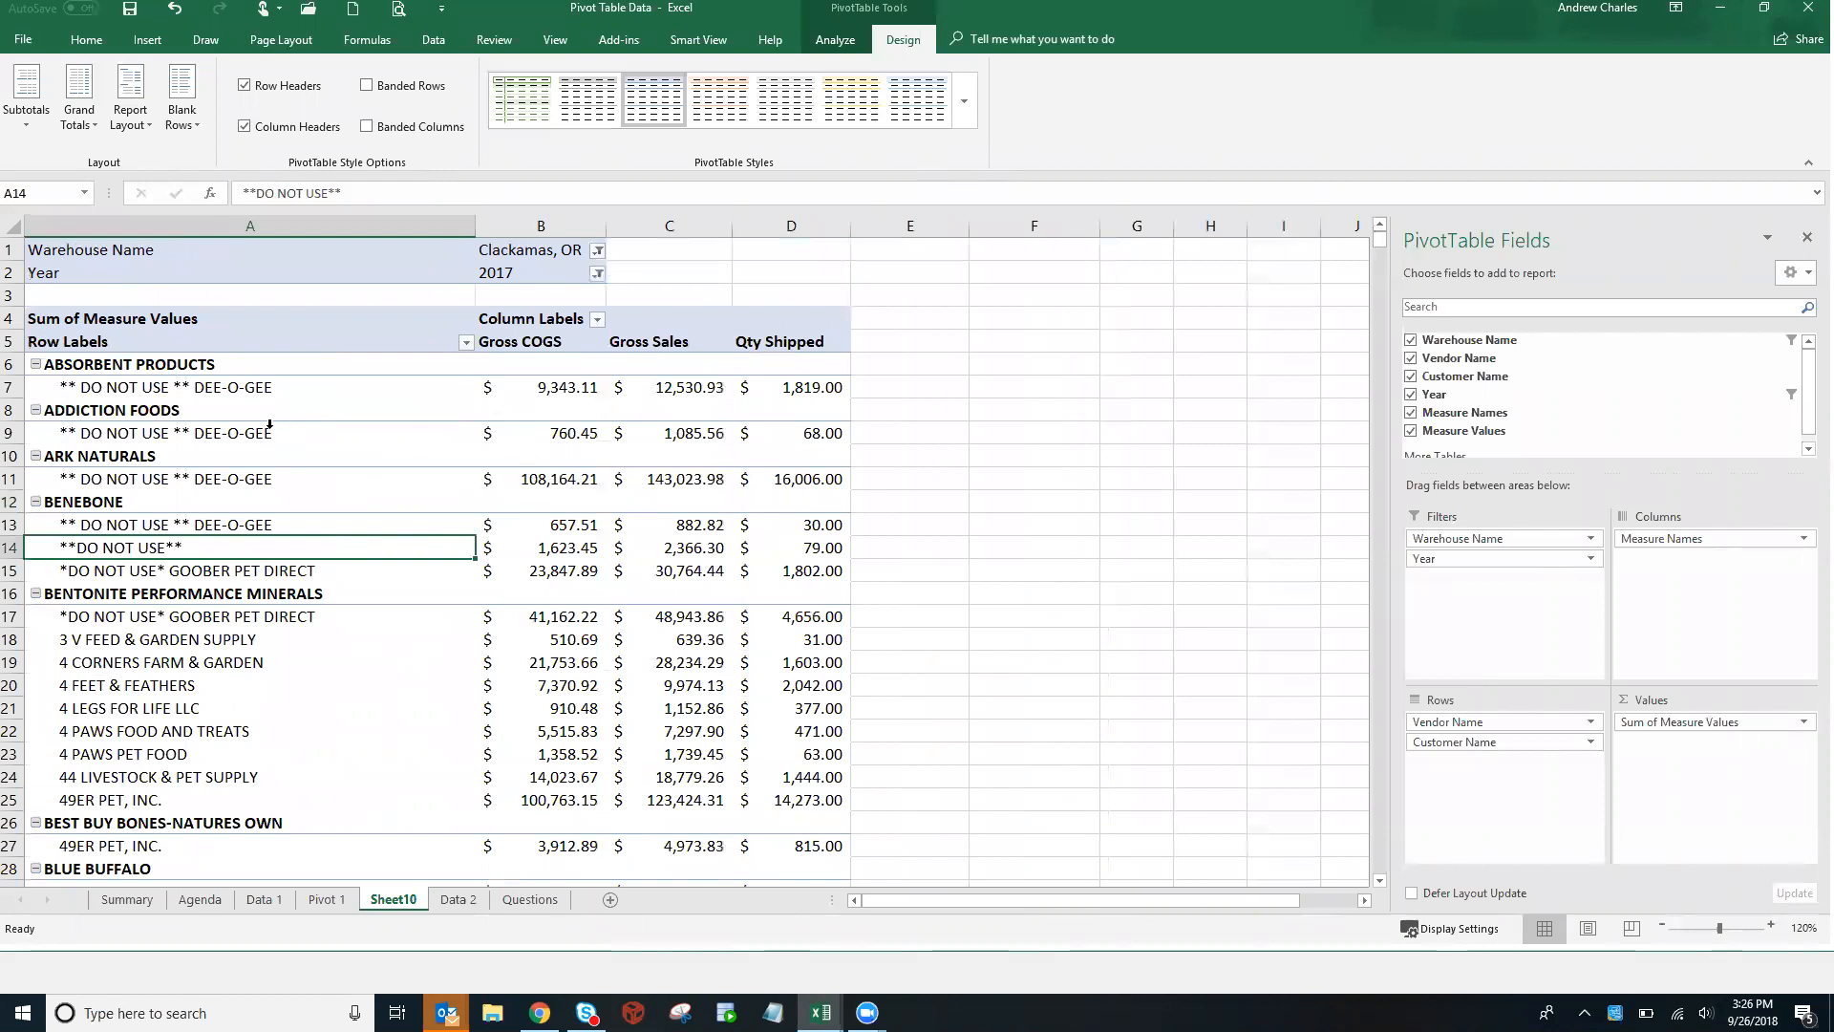
click(168, 373)
click(168, 389)
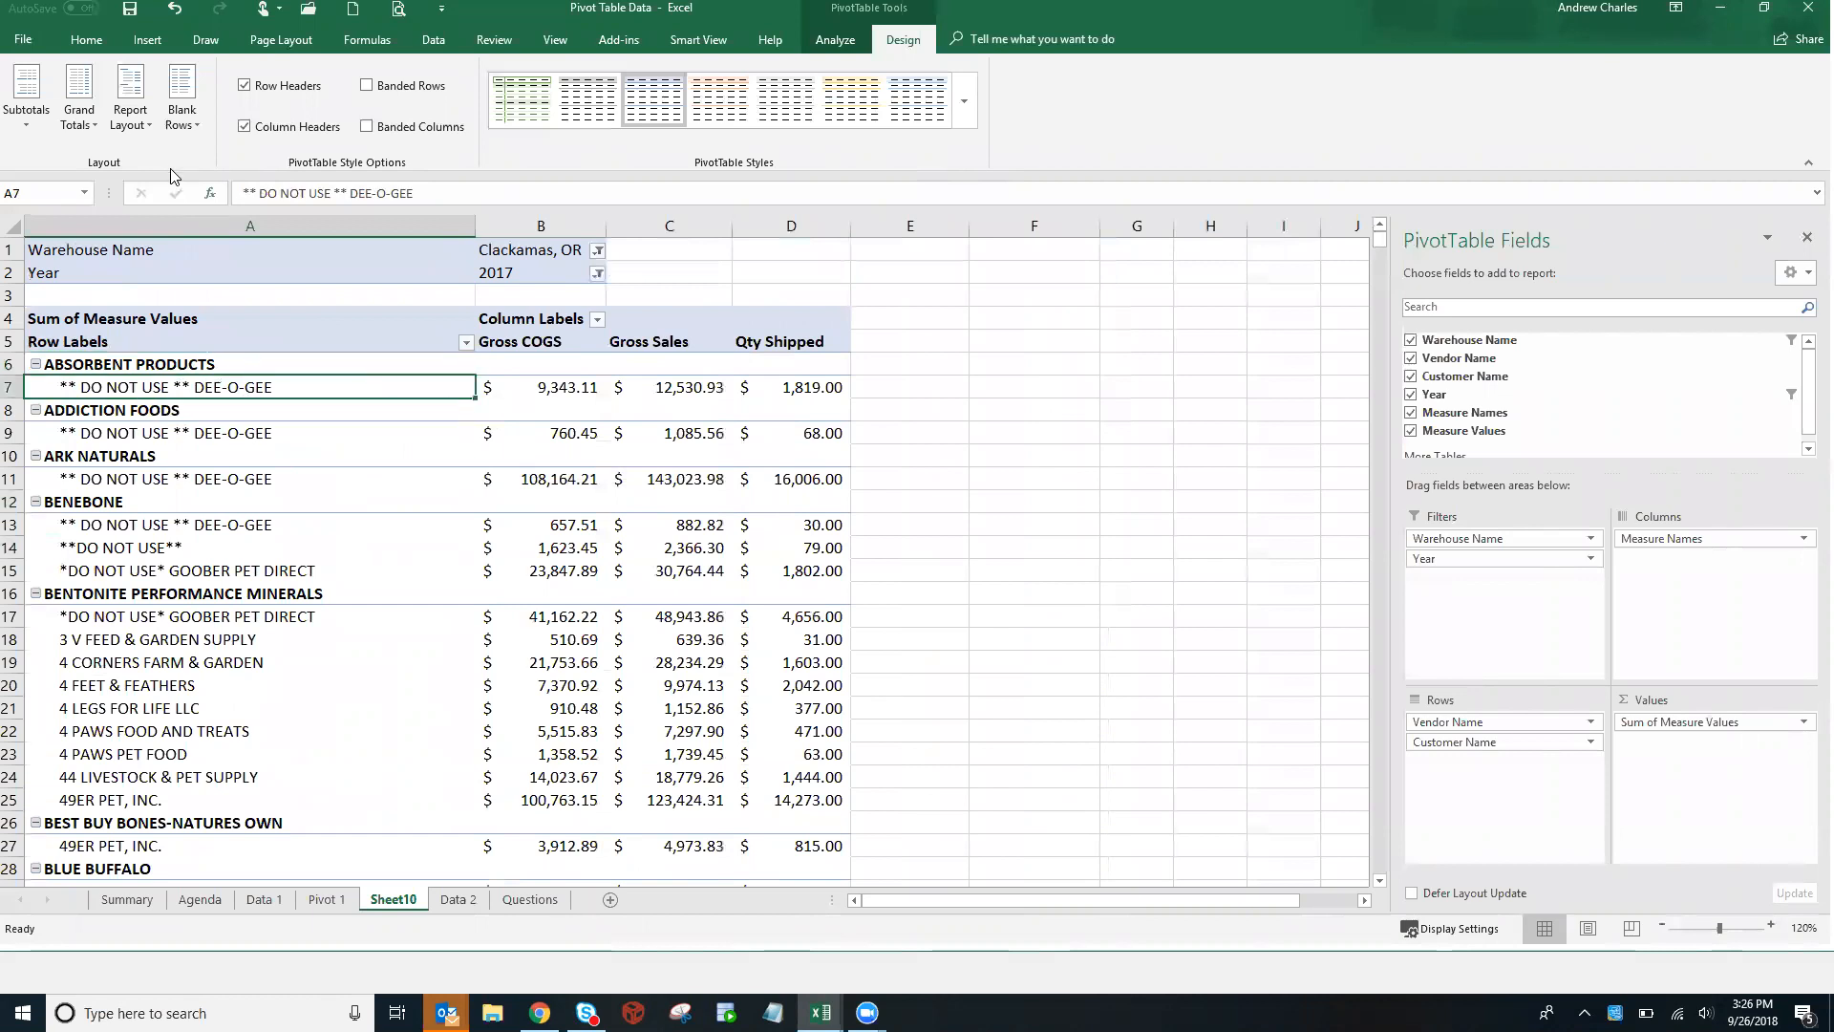
click(145, 122)
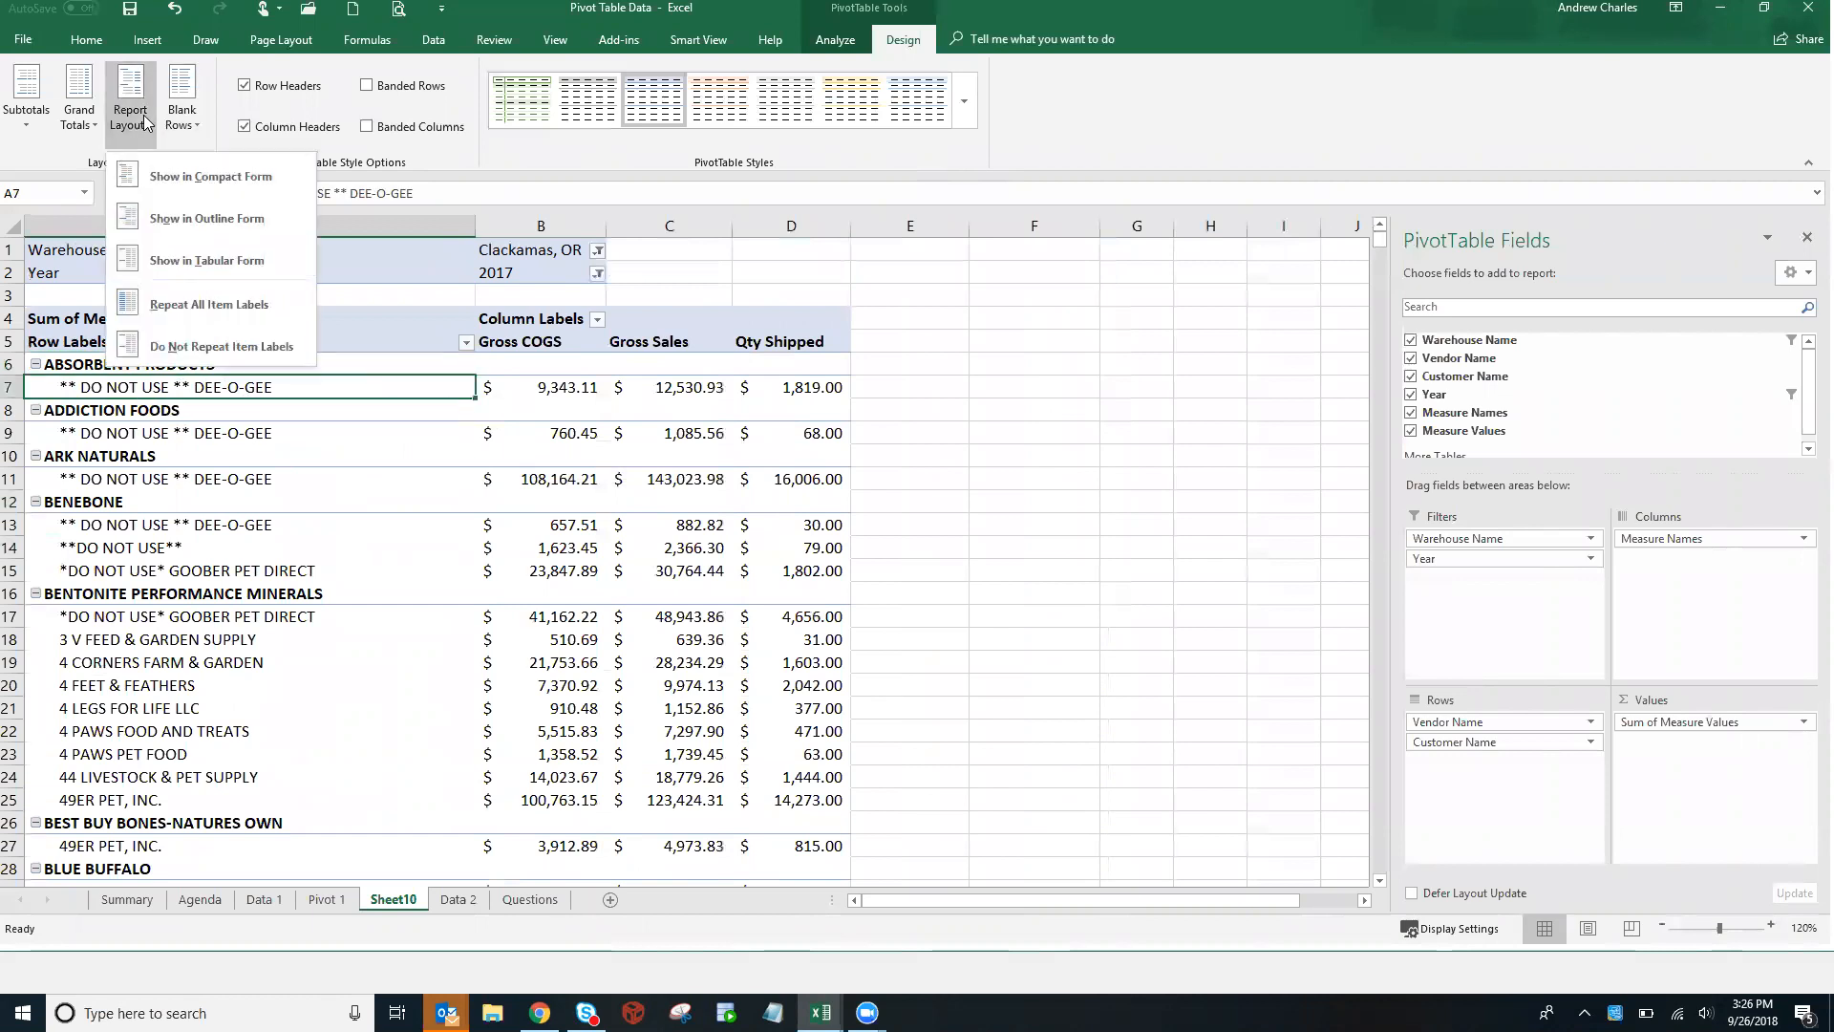
click(165, 220)
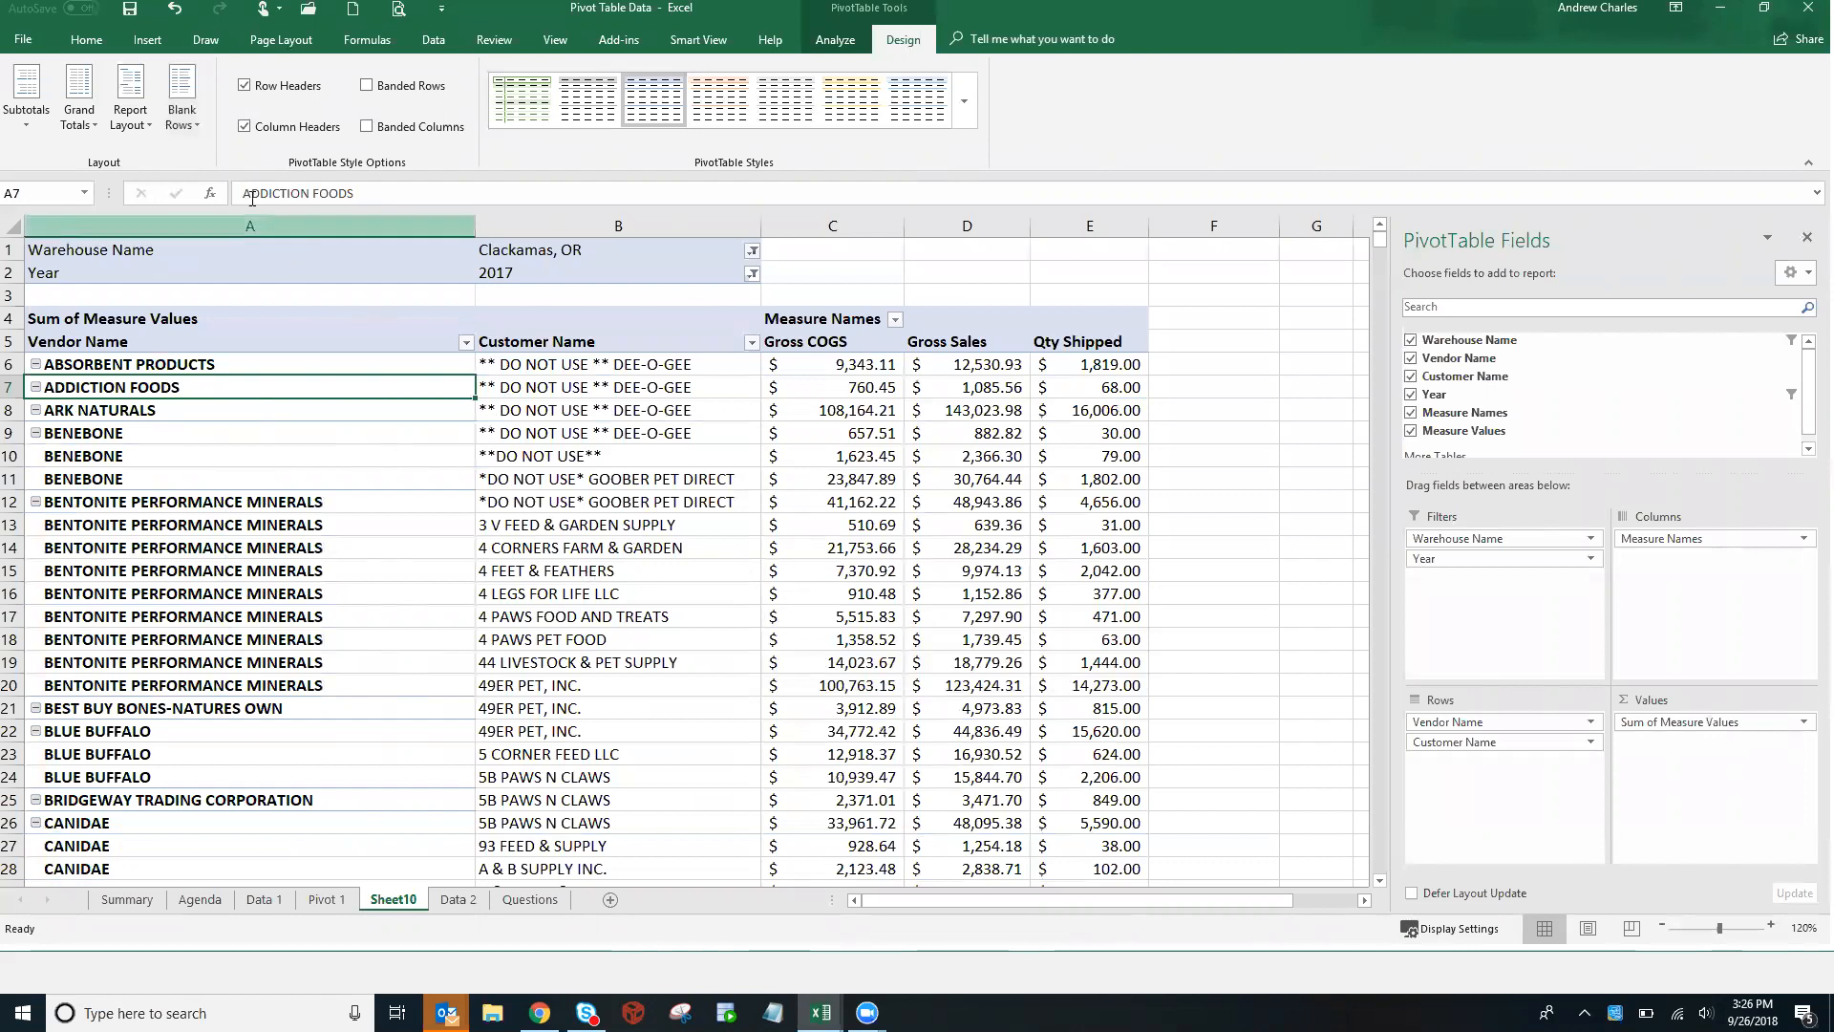
Stop repeating the item labels in the report layout and turn Repeat All Item Labels back on
click(134, 119)
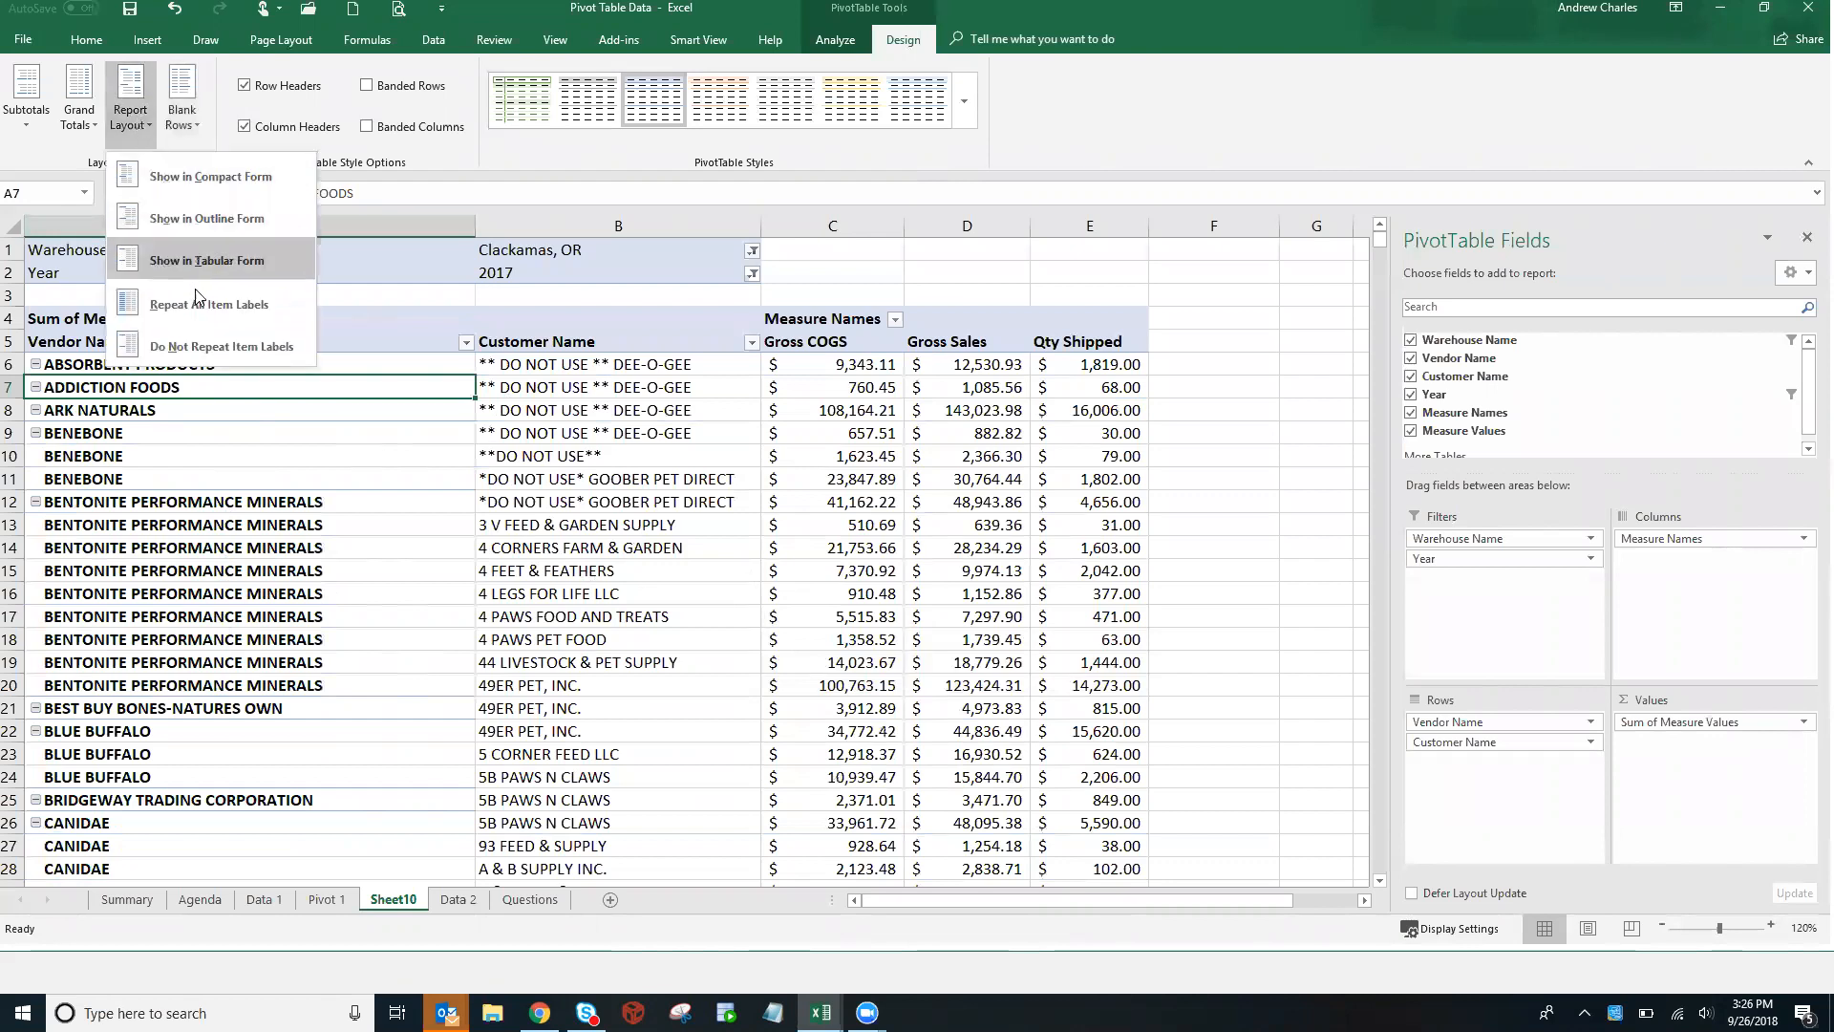
click(191, 348)
click(181, 134)
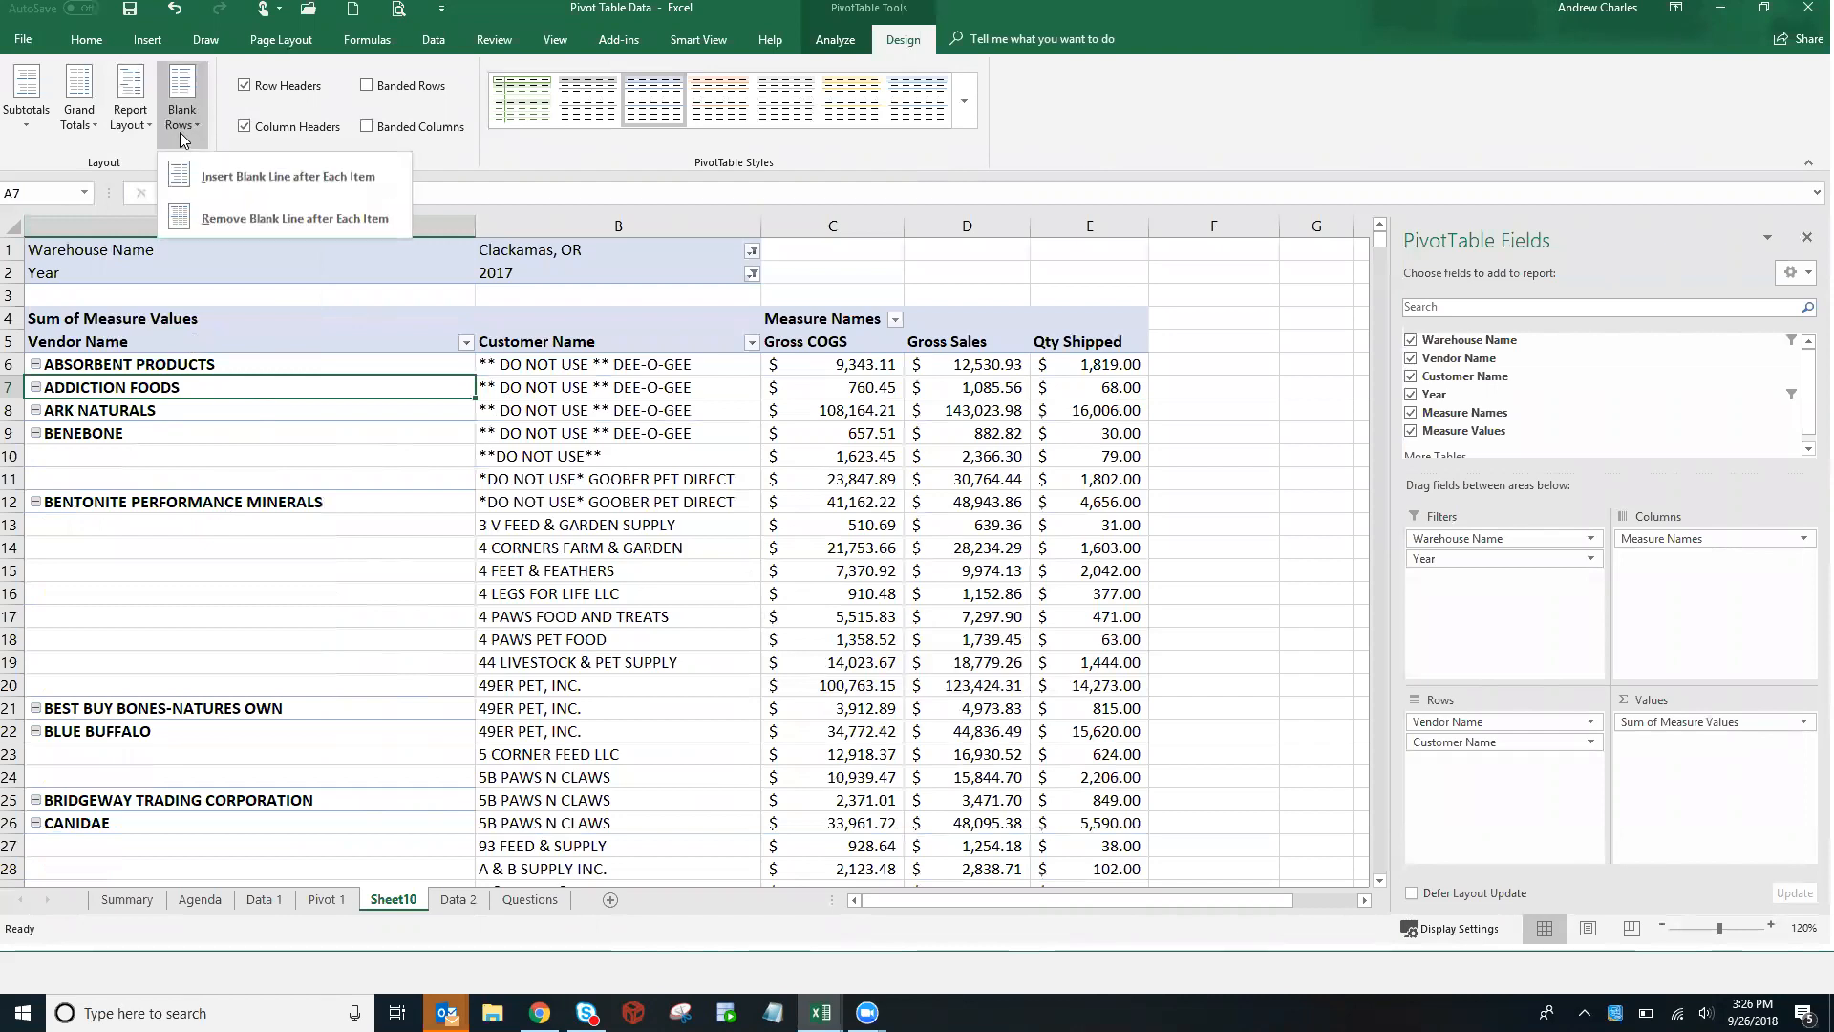
click(138, 122)
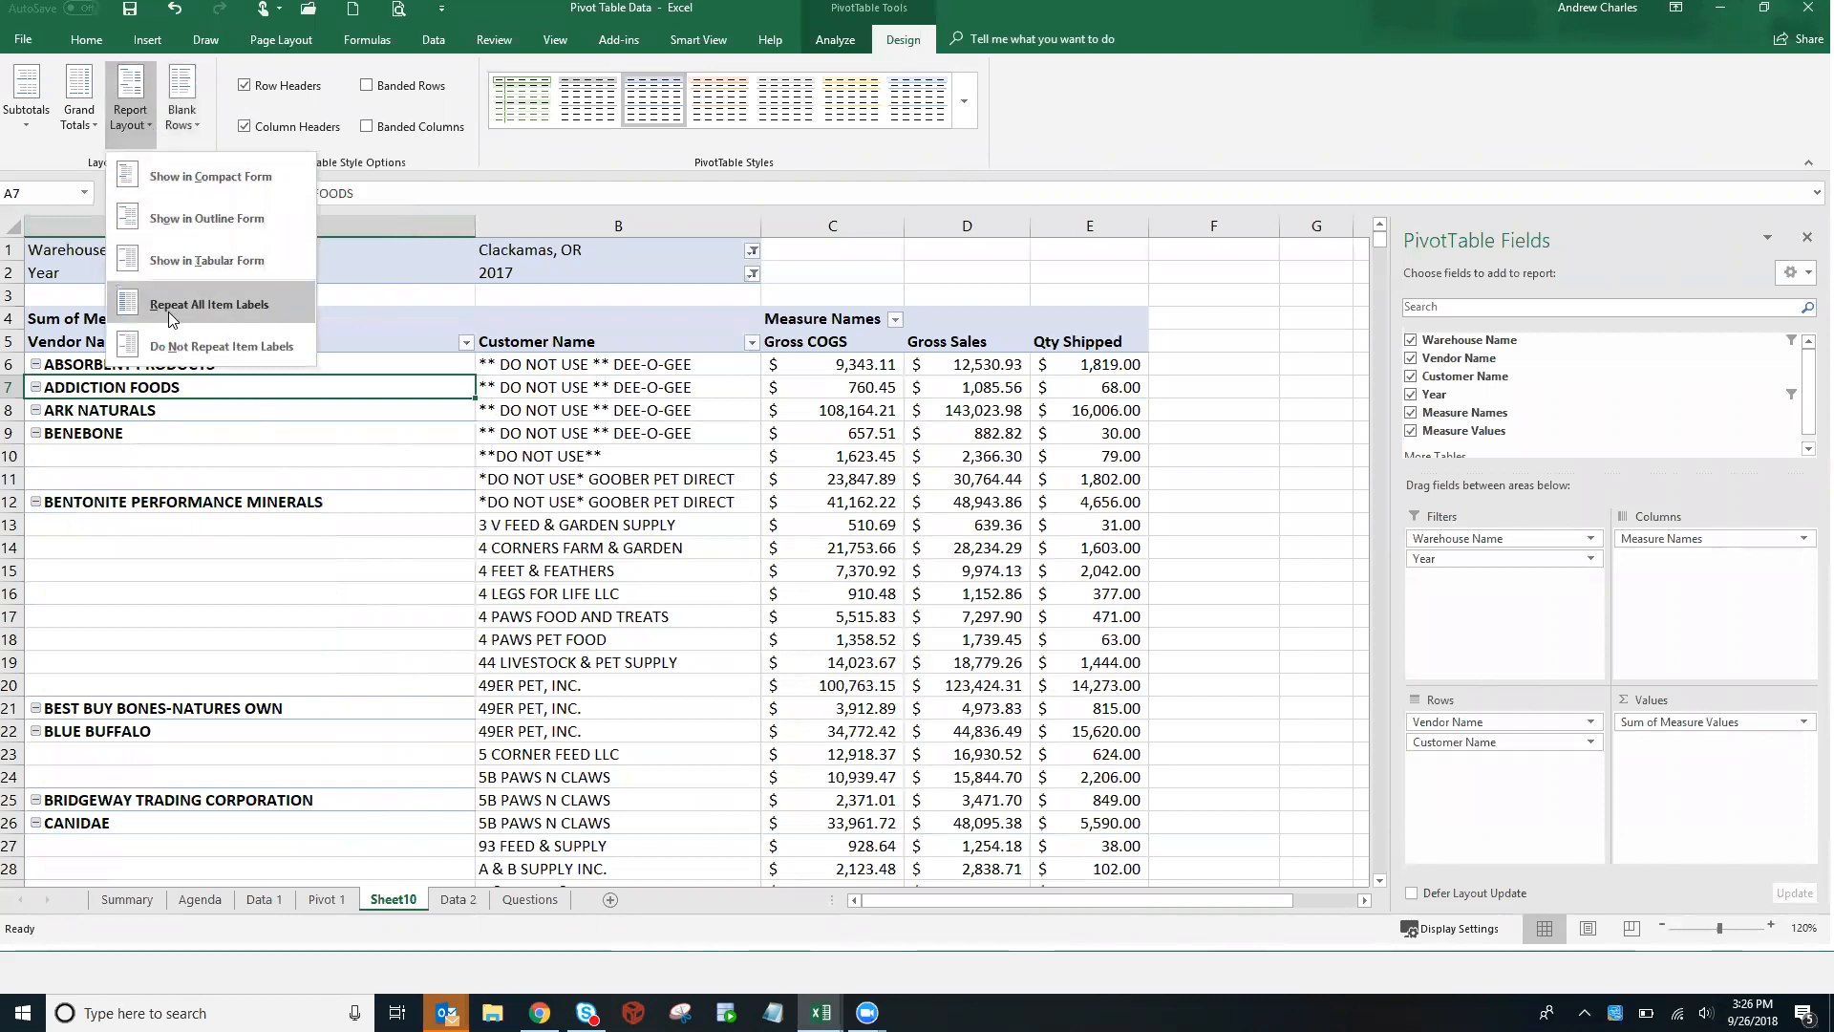
click(172, 315)
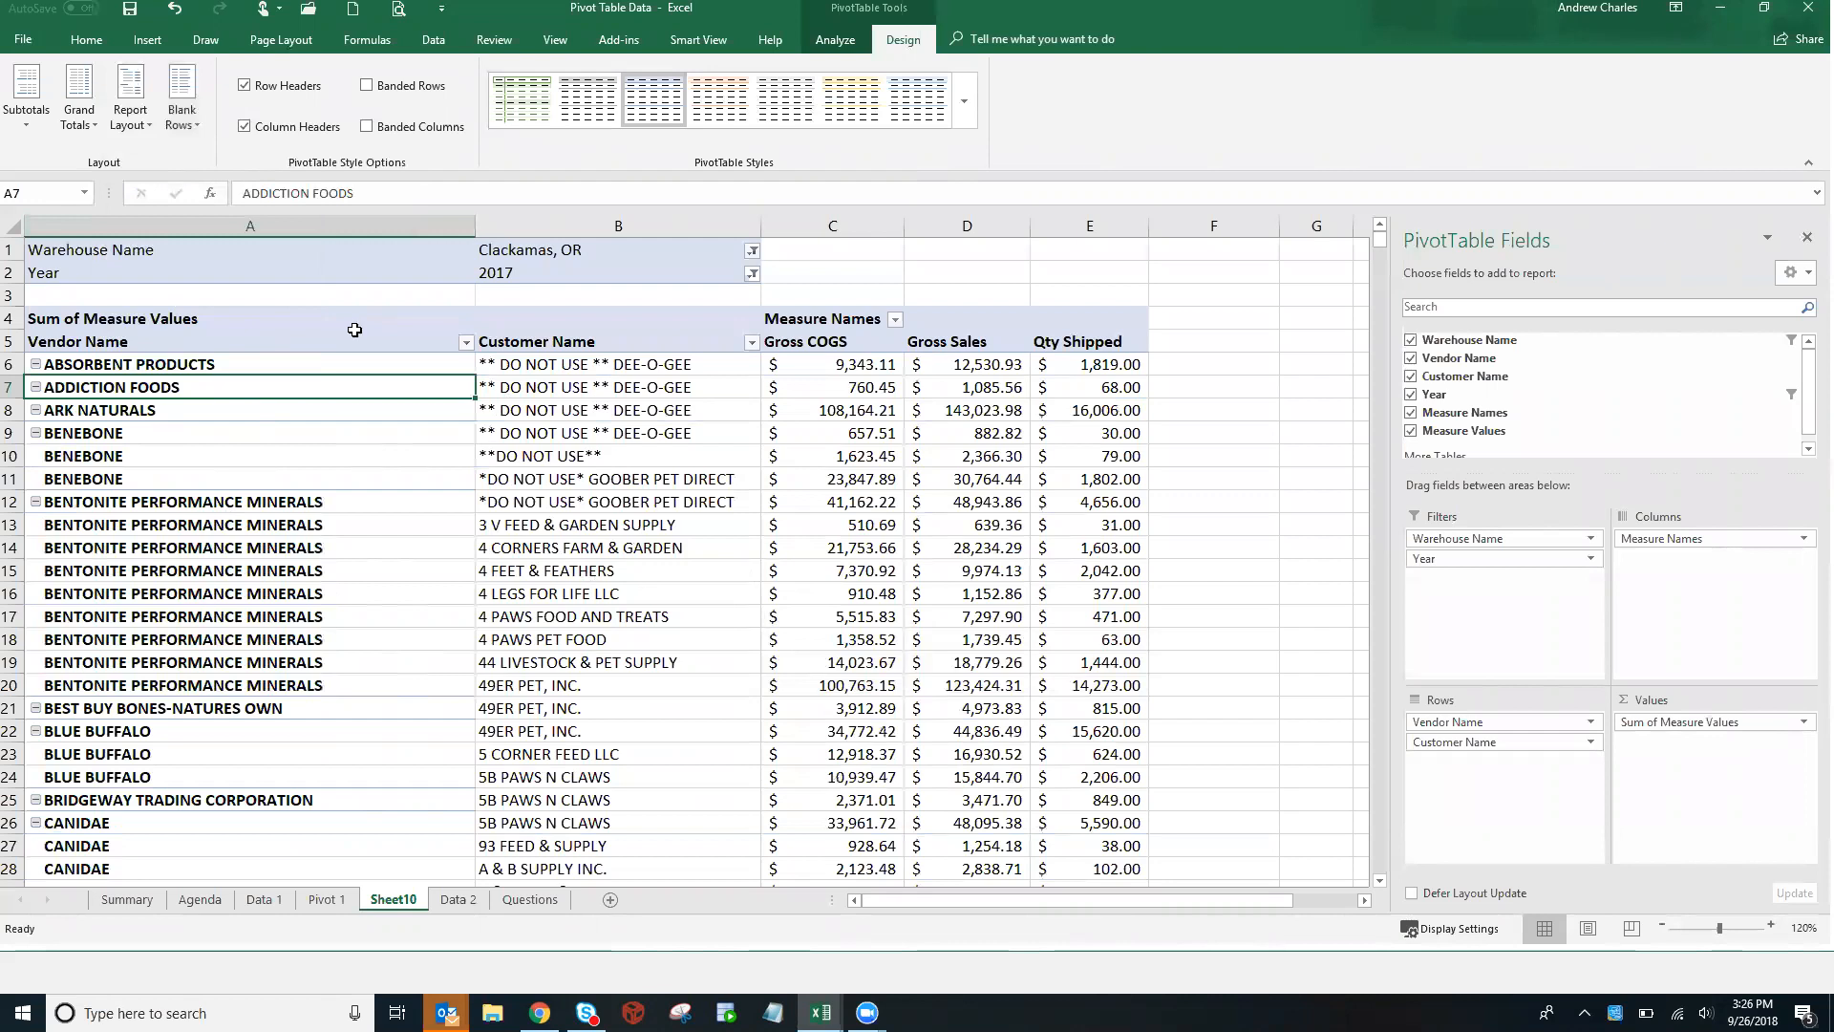
Go through the ARK NATURALS values for Gross COGS, Gross Sales and Qty Shipped, and select cell F6 outside the PivotTable
click(846, 412)
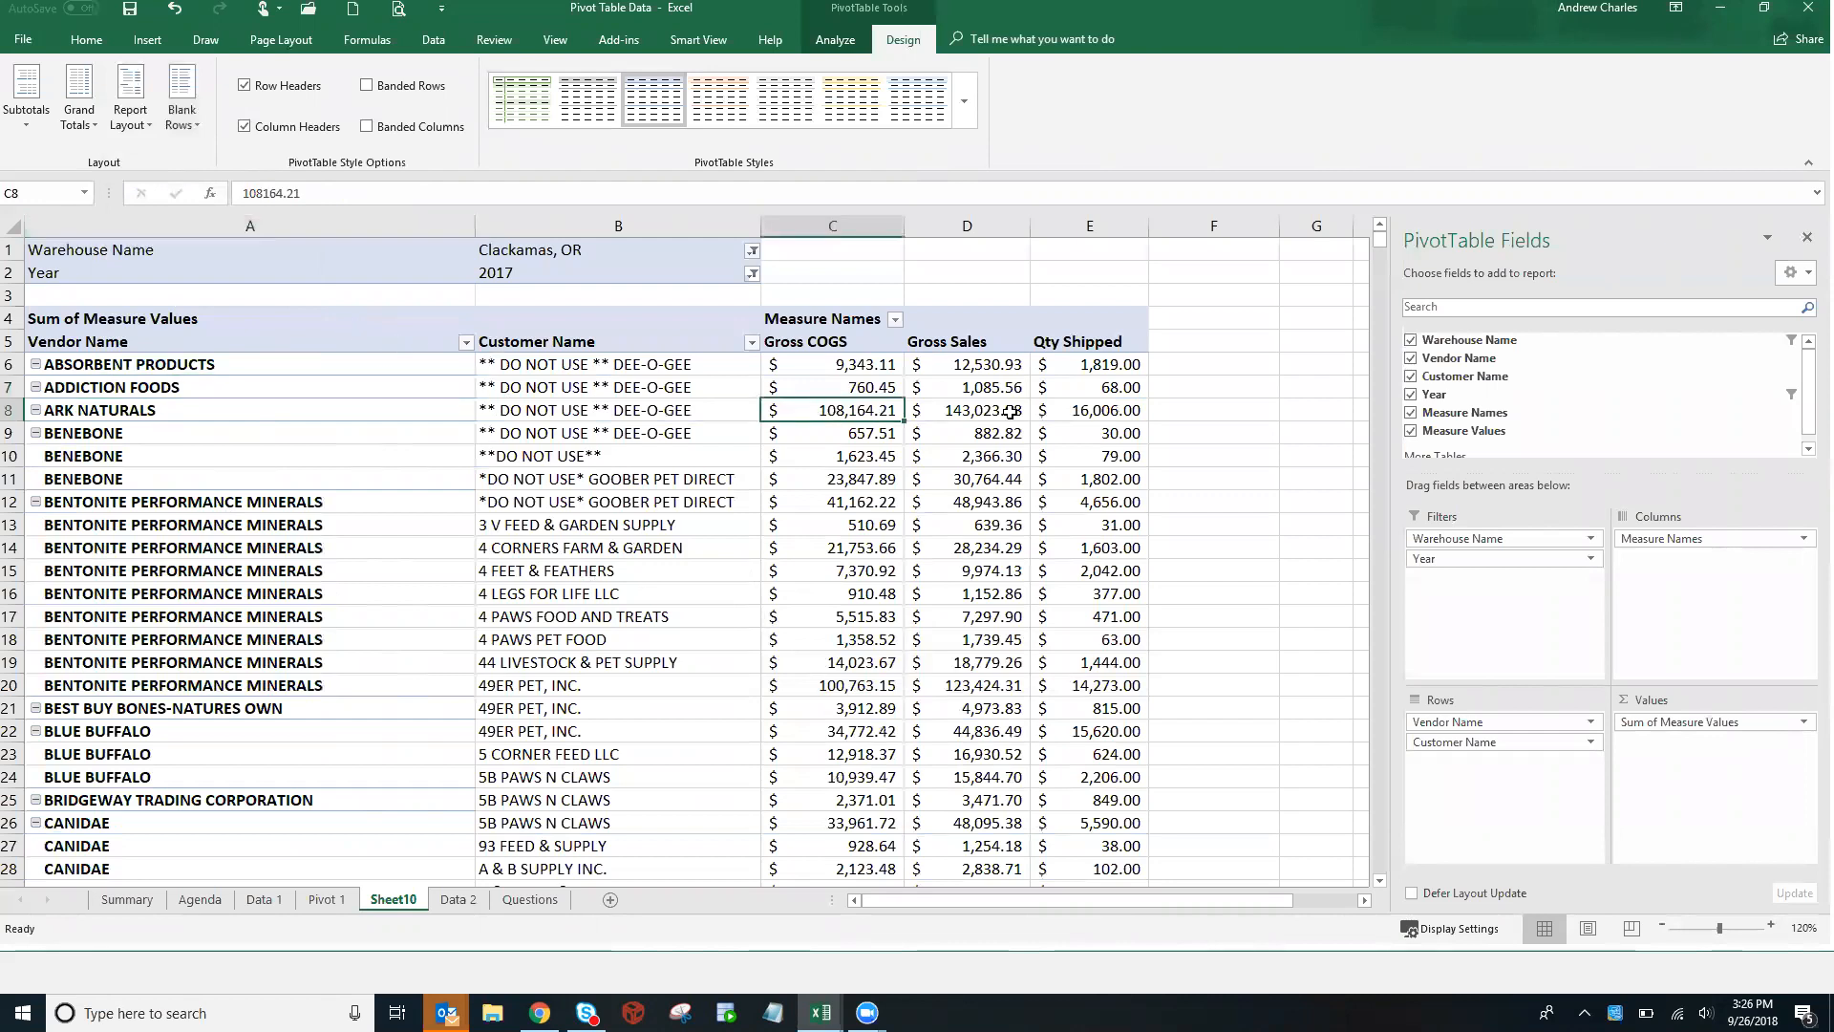
click(1003, 411)
click(1123, 406)
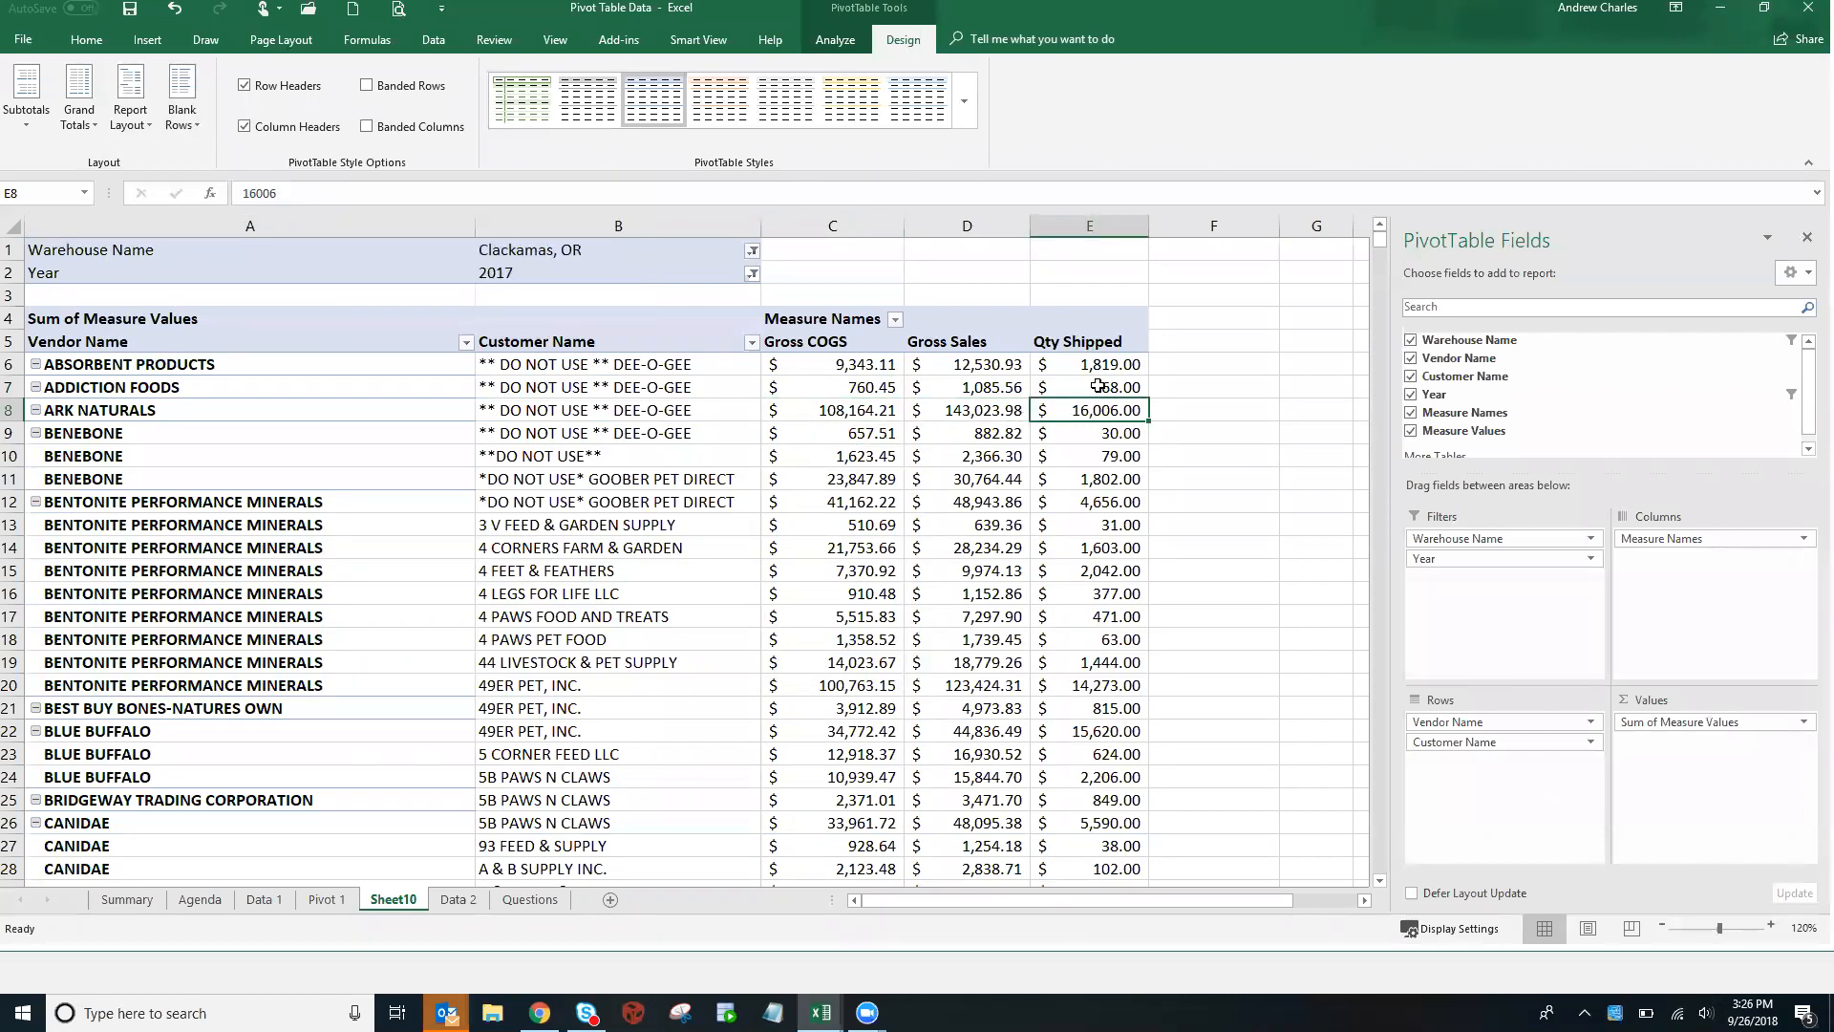
click(1164, 363)
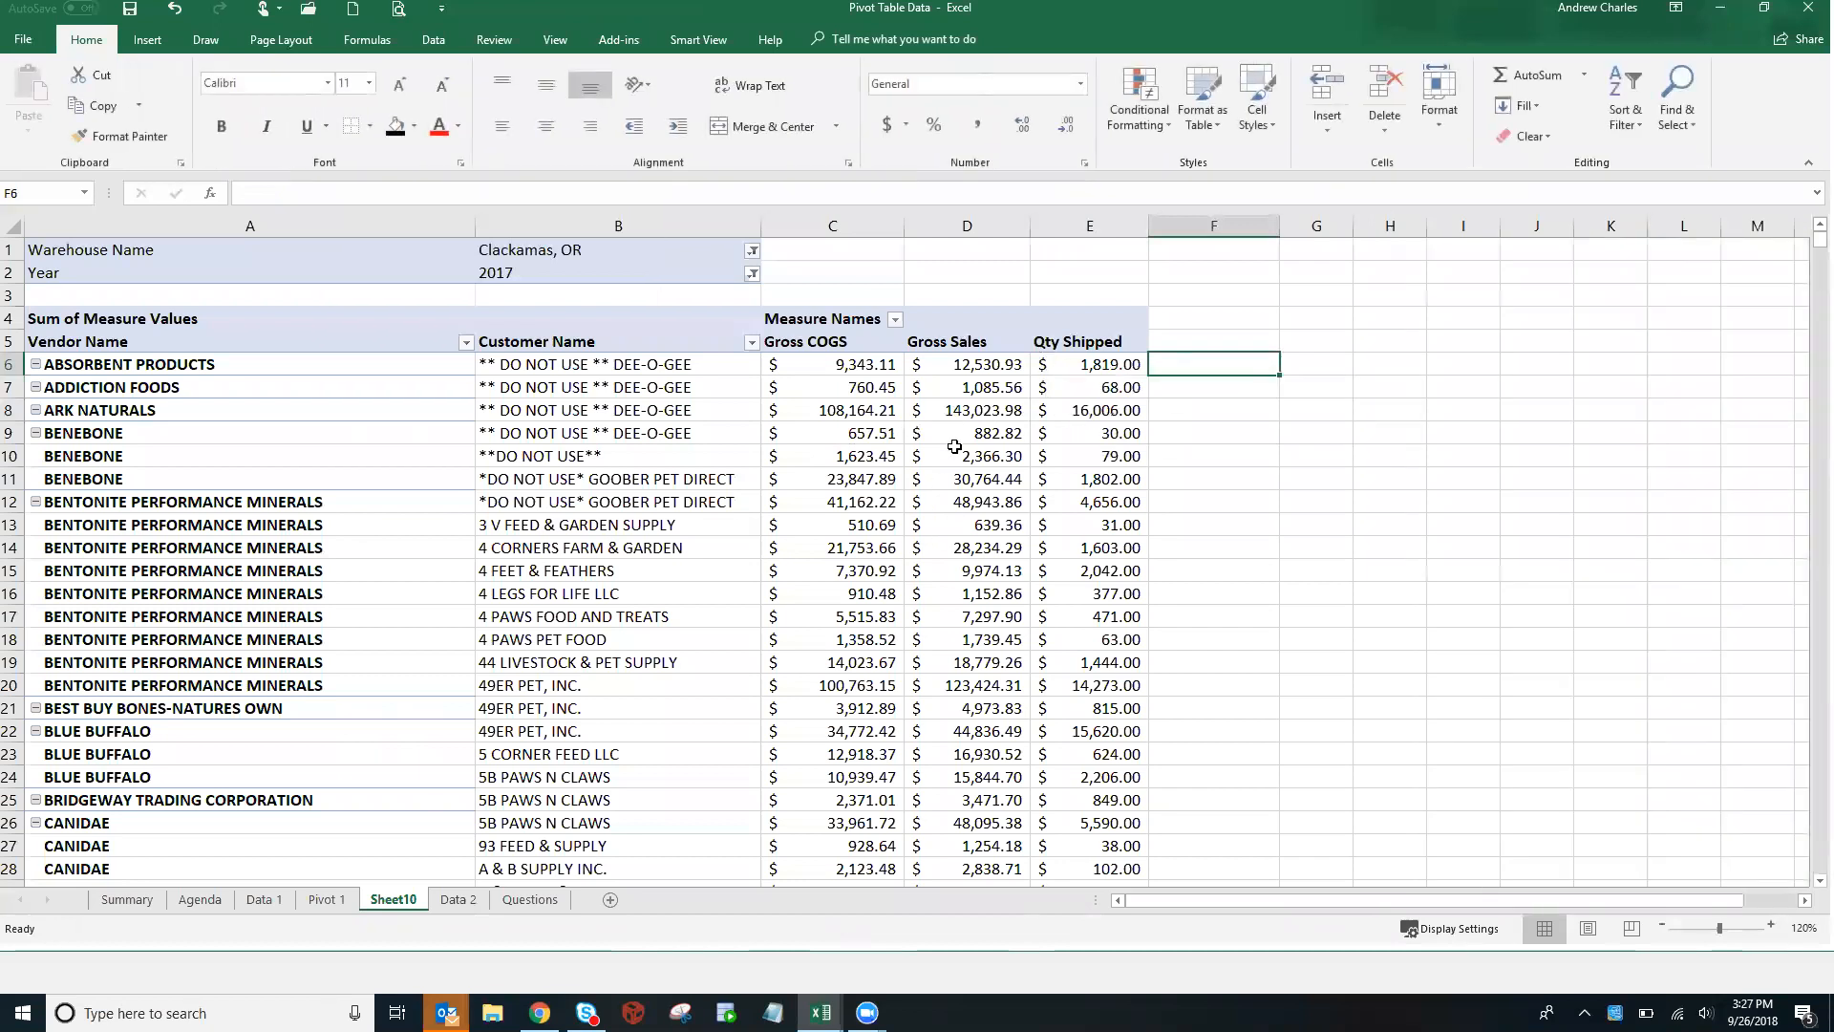
Enter a formula in F6 that divides the ABSORBENT PRODUCTS Gross Sales by its Qty Shipped, referencing the PivotTable cells D6 and E6
click(1207, 335)
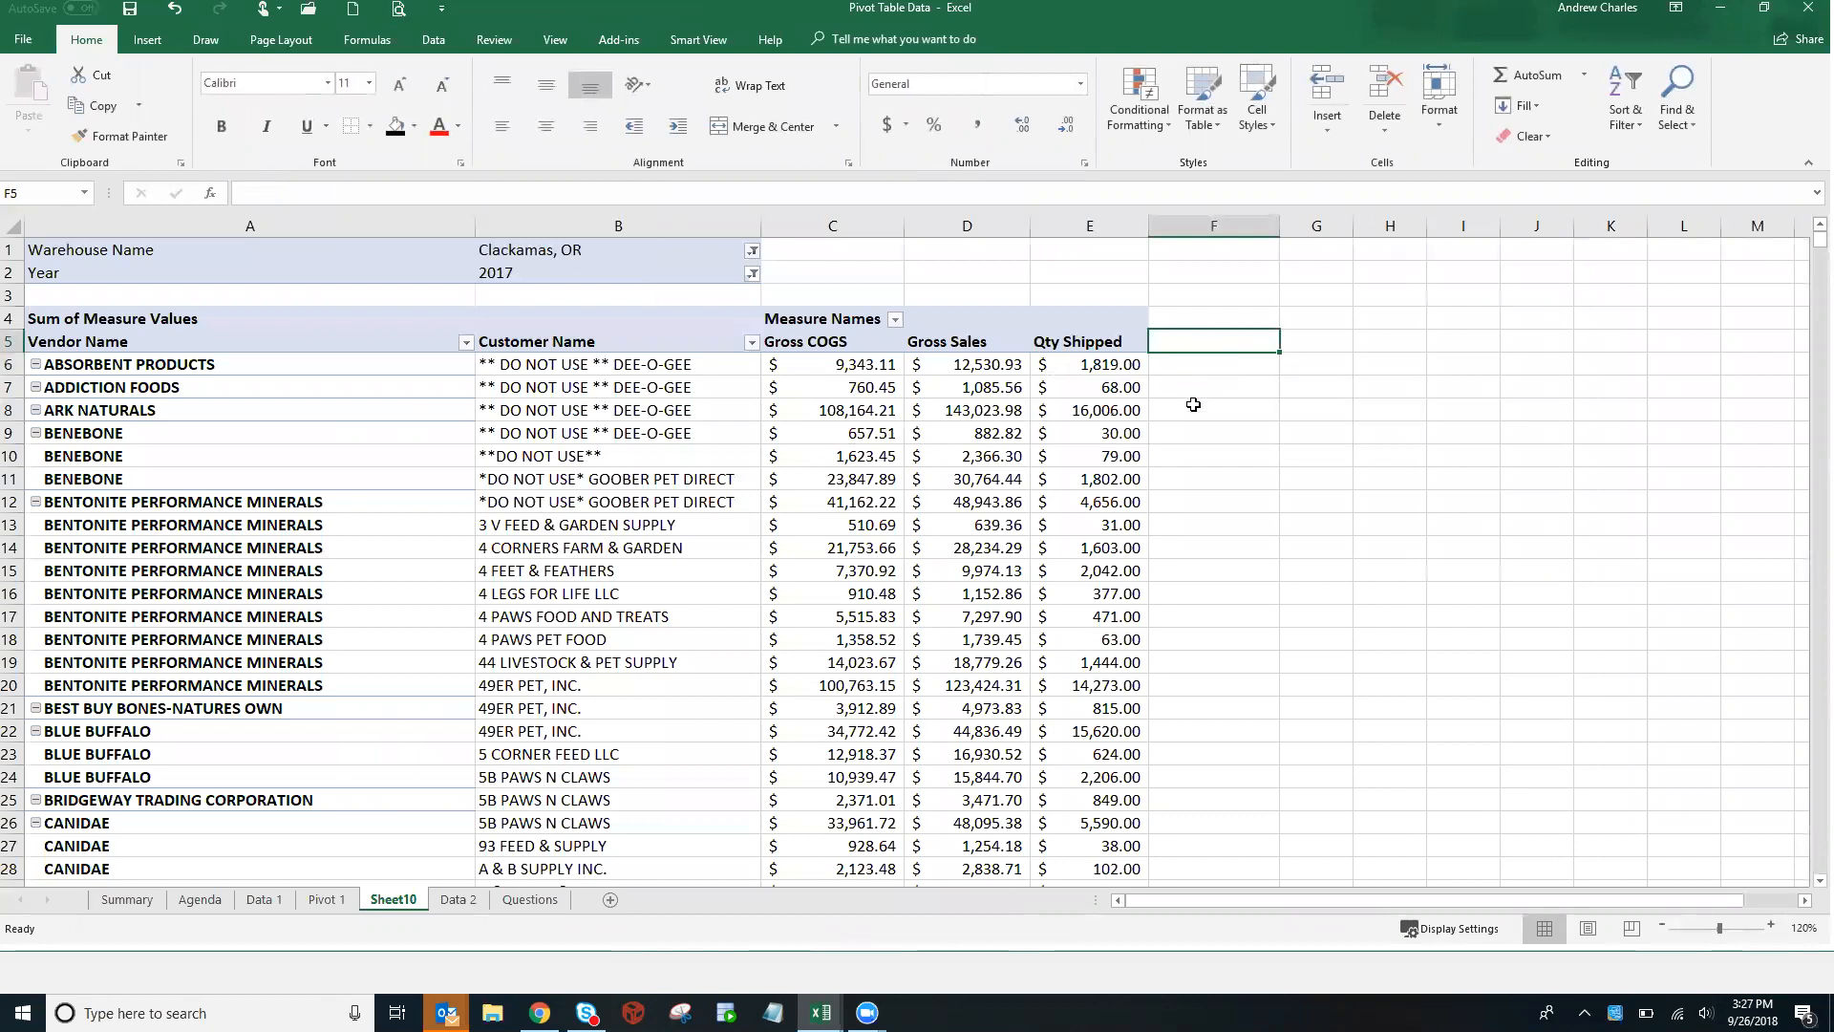
key(Down)
text(=)
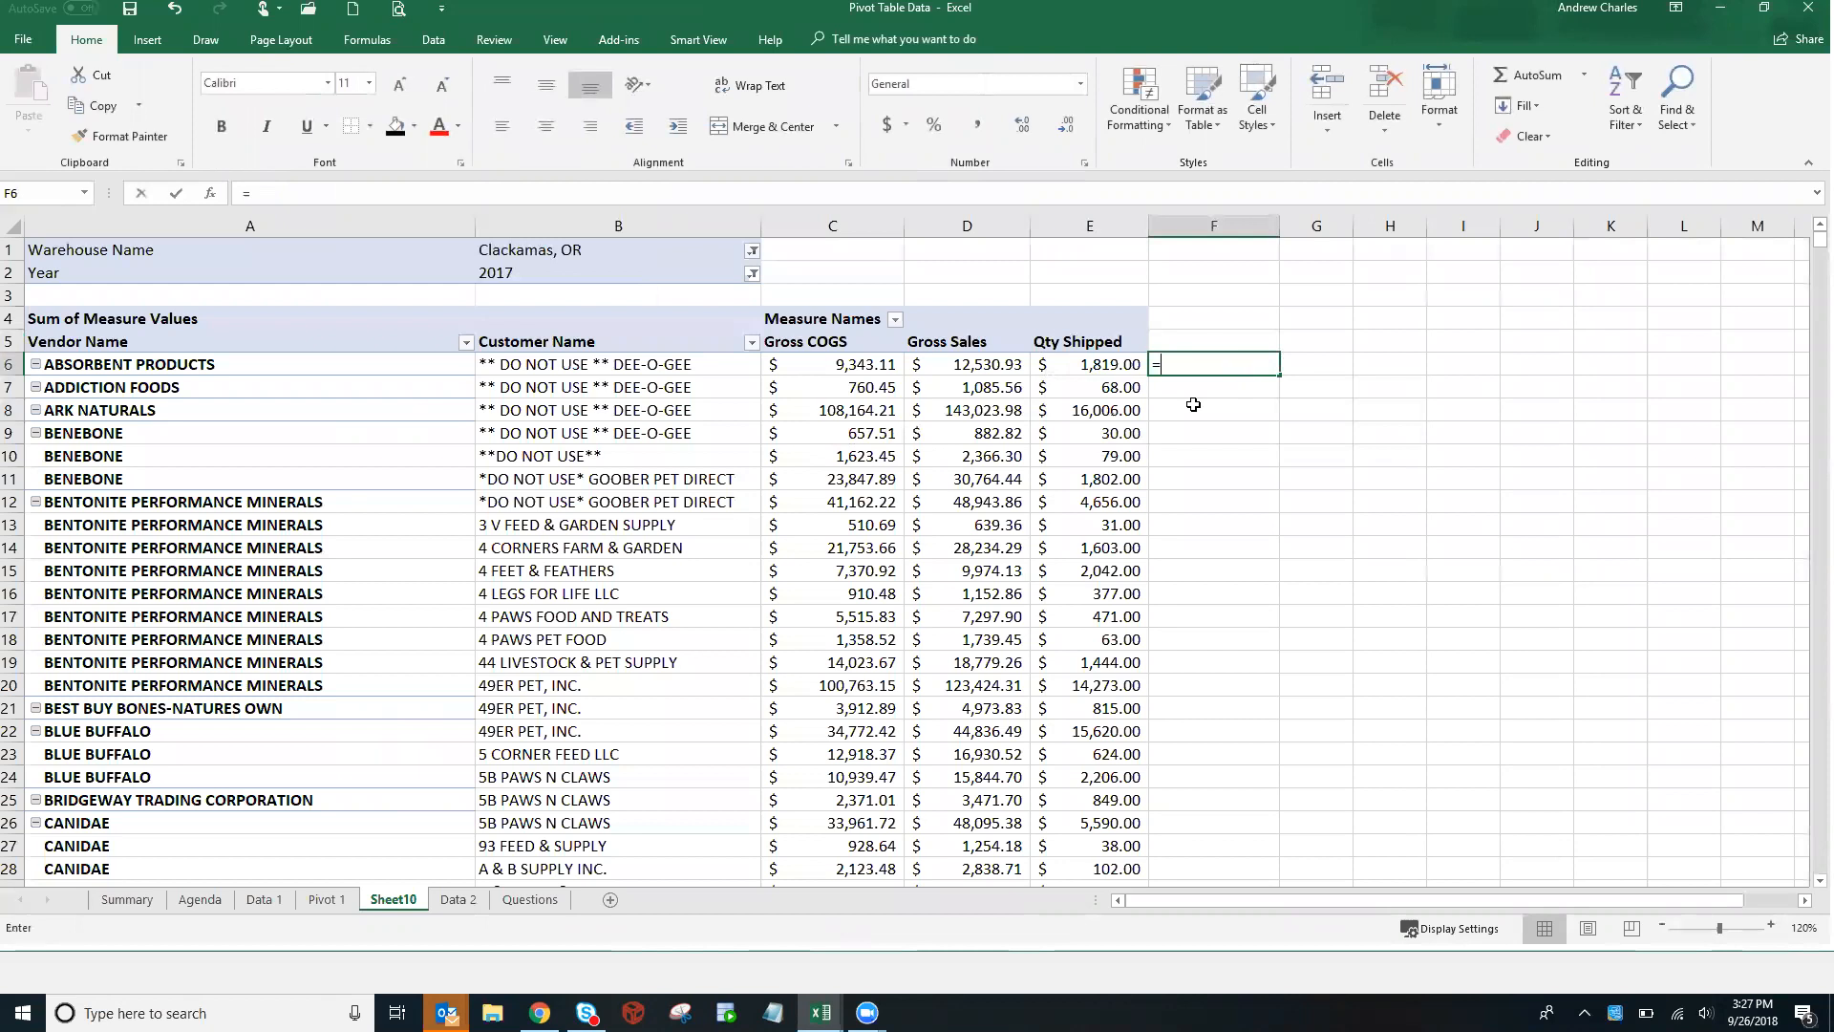
key(Left)
key(Left)
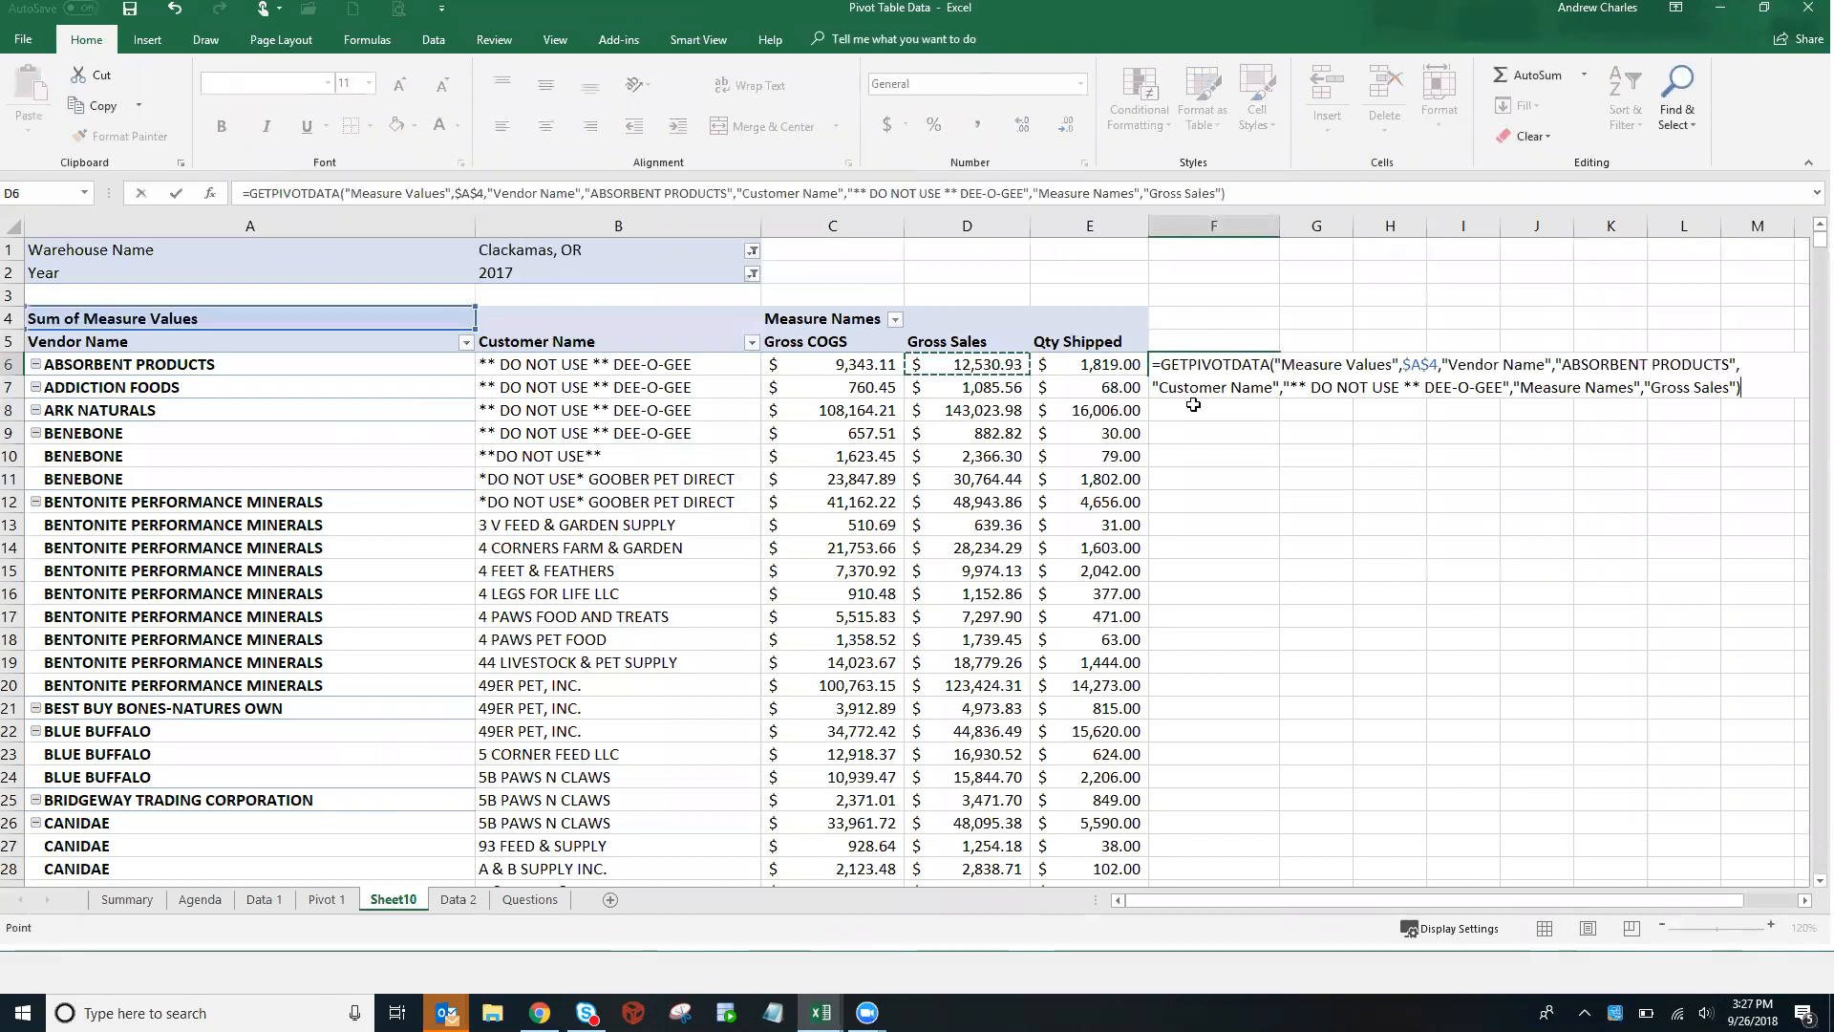
text(/)
key(Left)
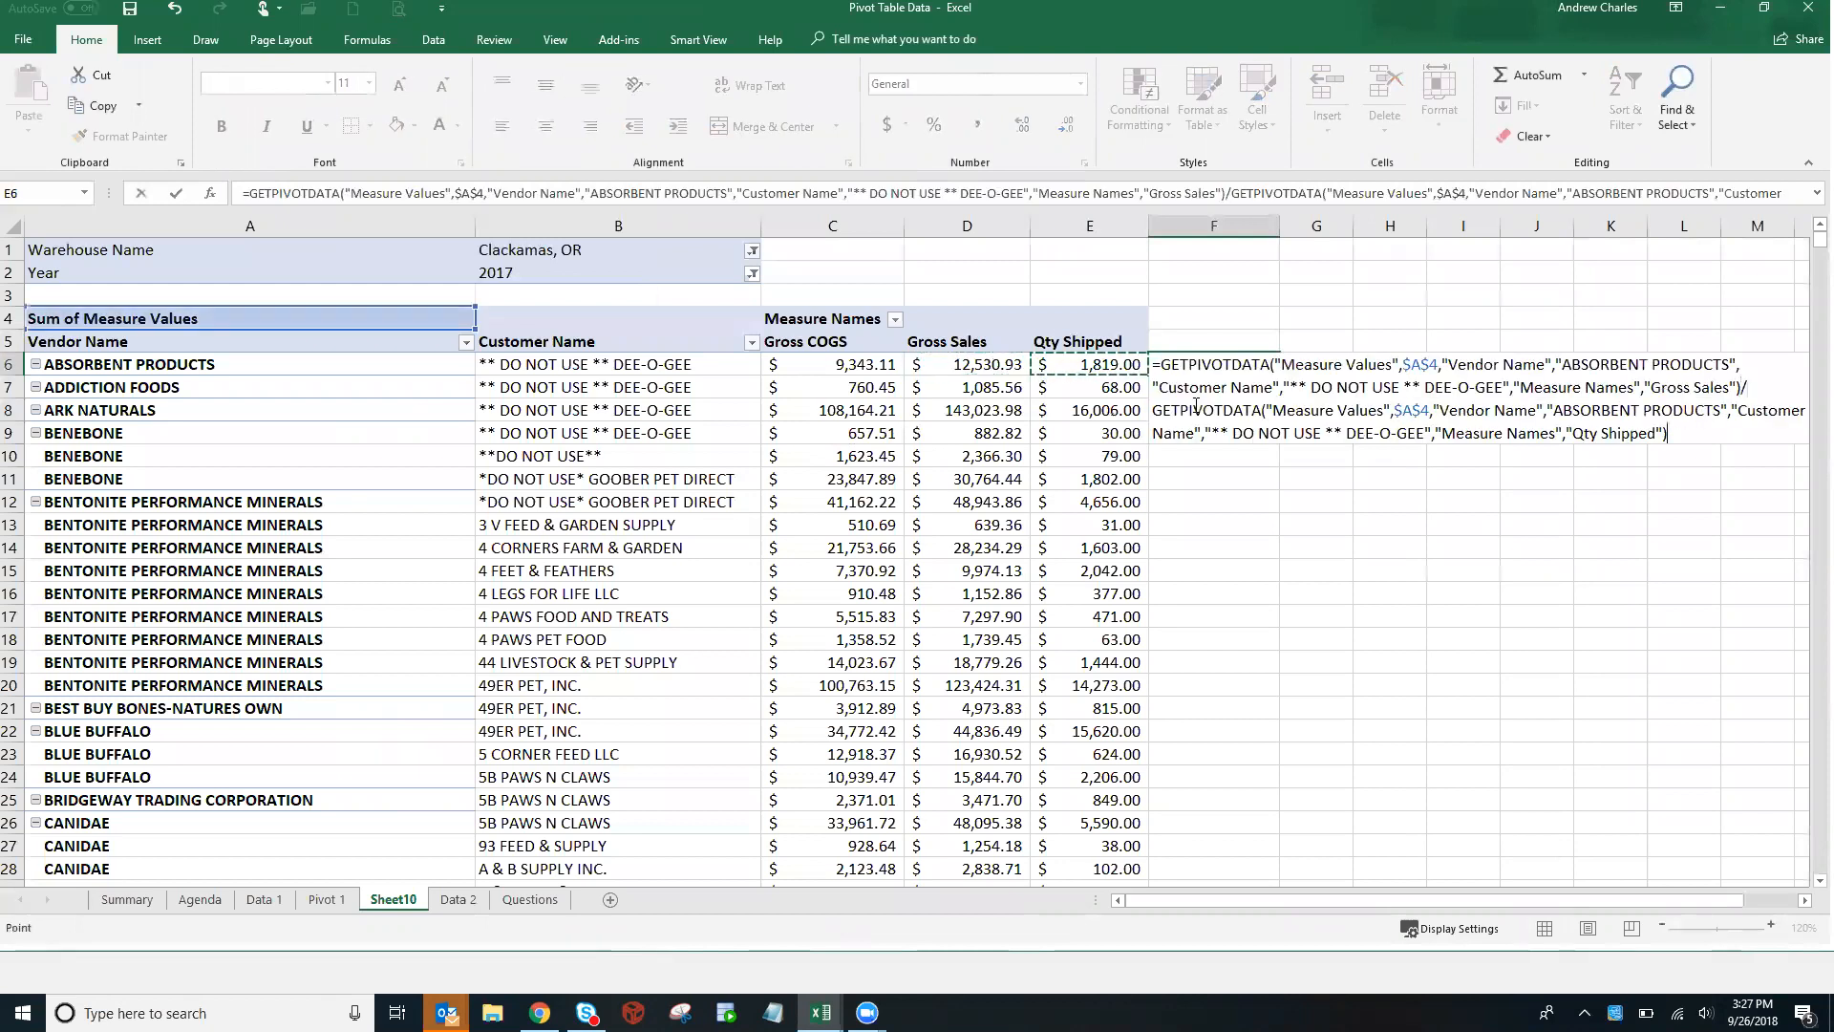
key(Return)
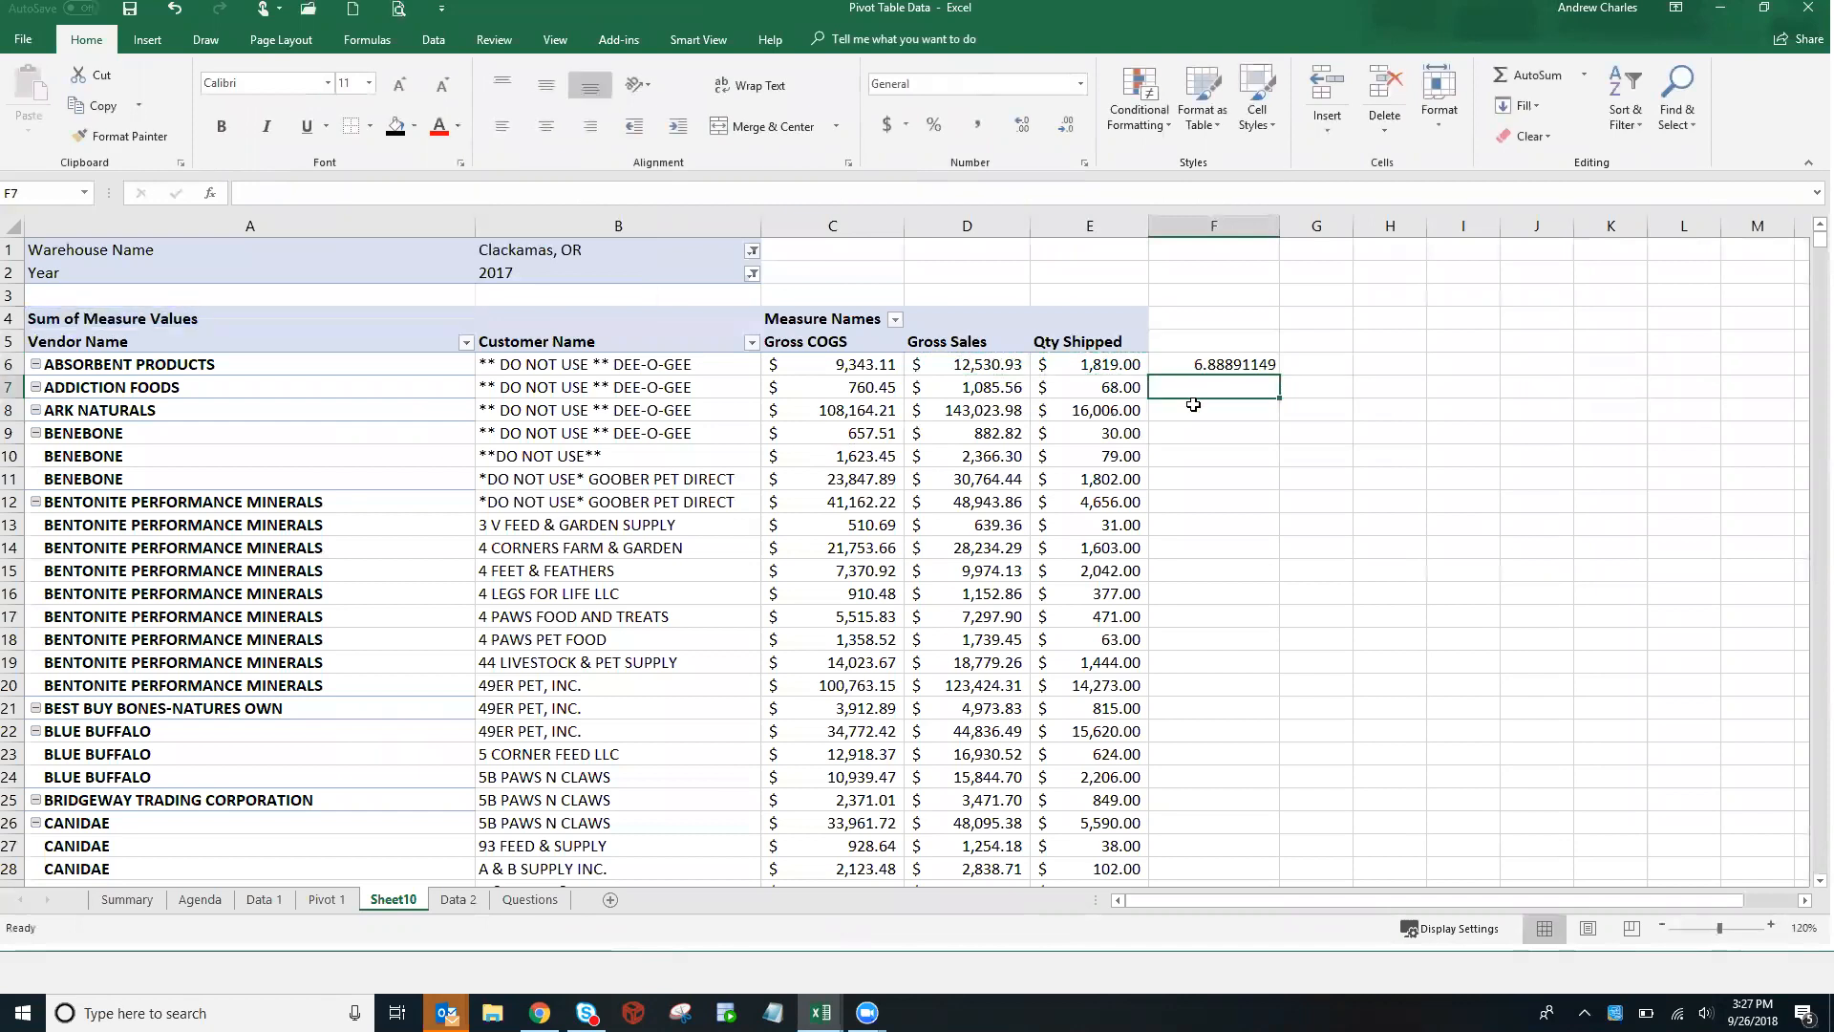
Enlarge the formula bar and examine the $A$4 reference in the GETPIVOTDATA formula of F6
click(1242, 365)
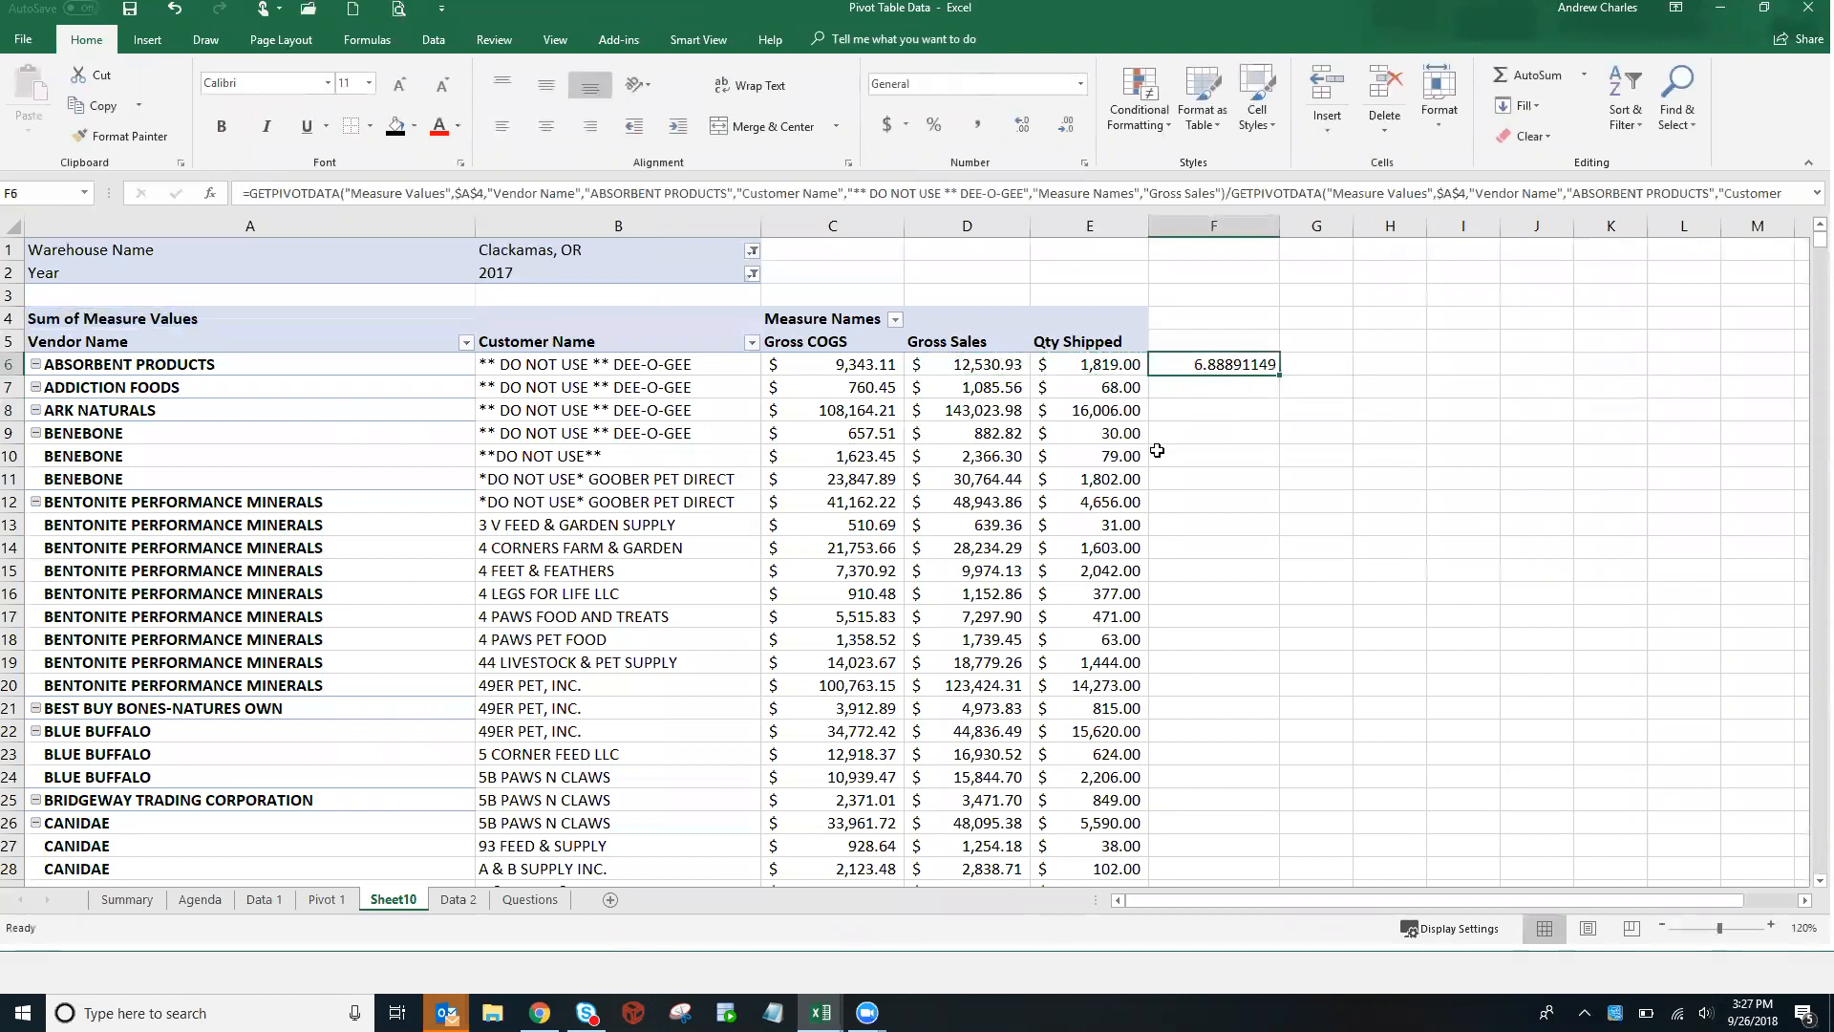
drag(1144, 205, 1145, 262)
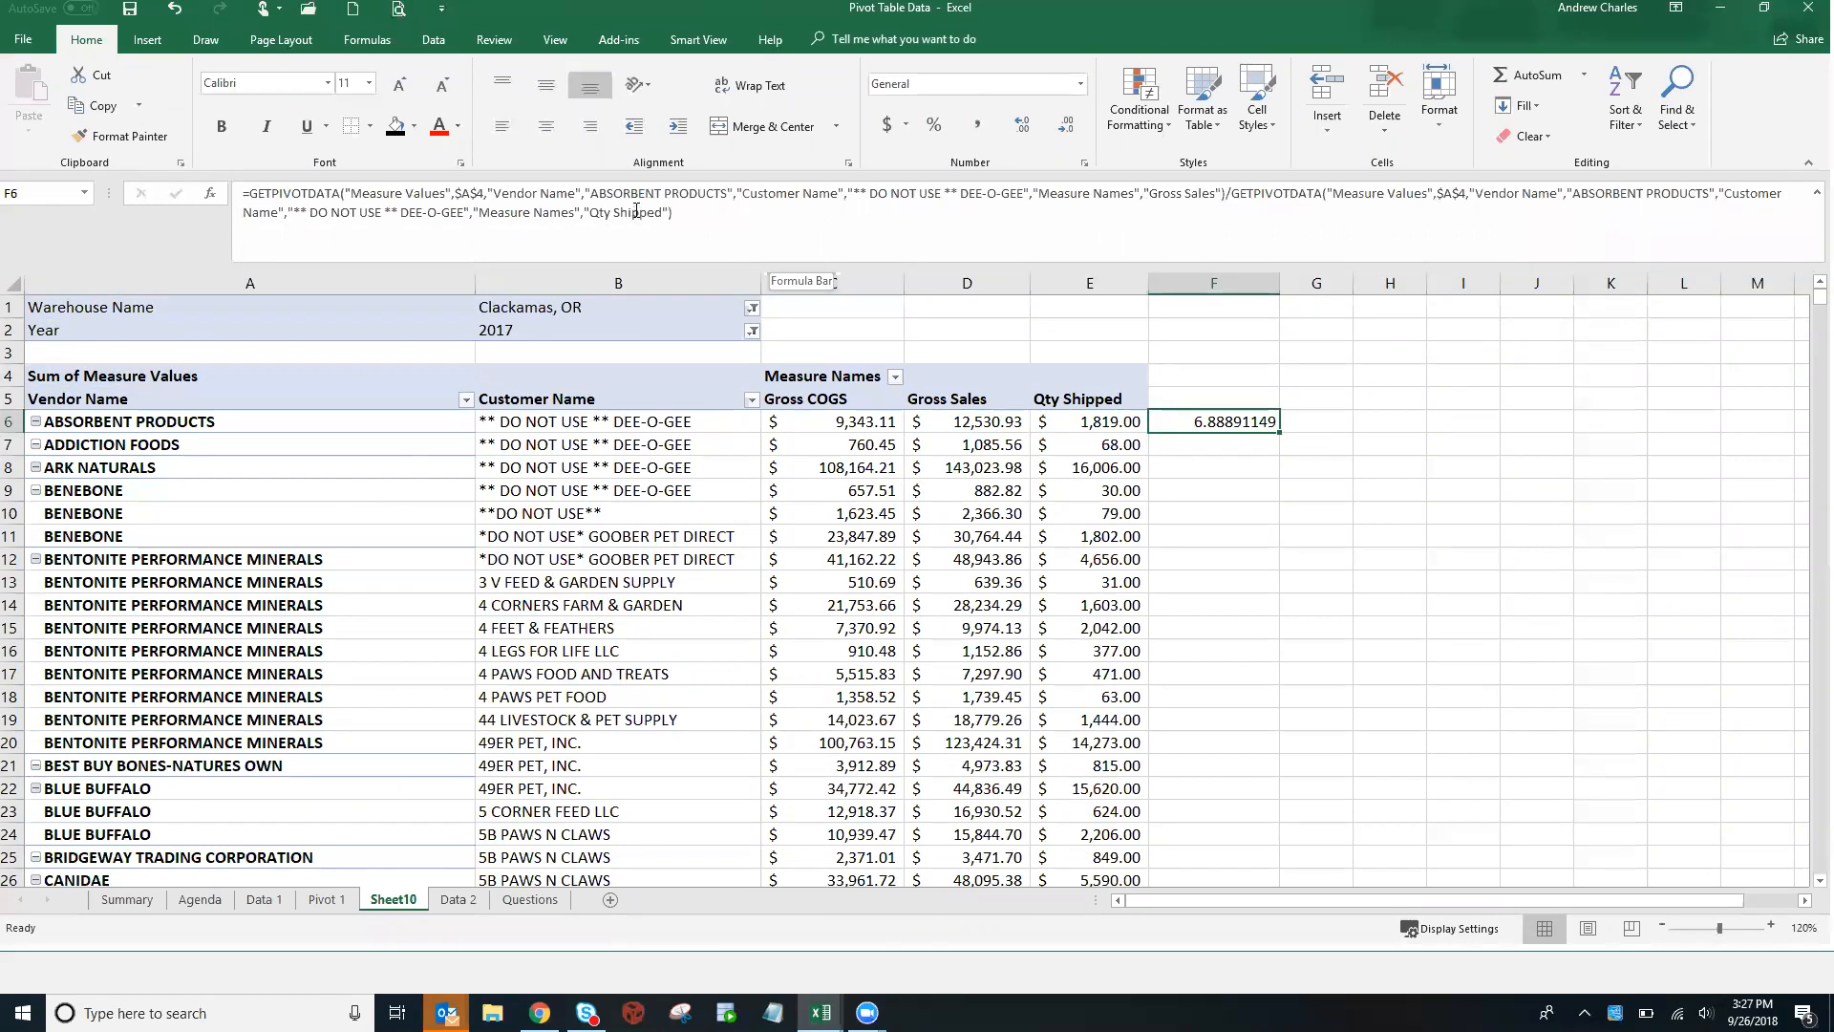
click(472, 192)
key(Left)
key(Left)
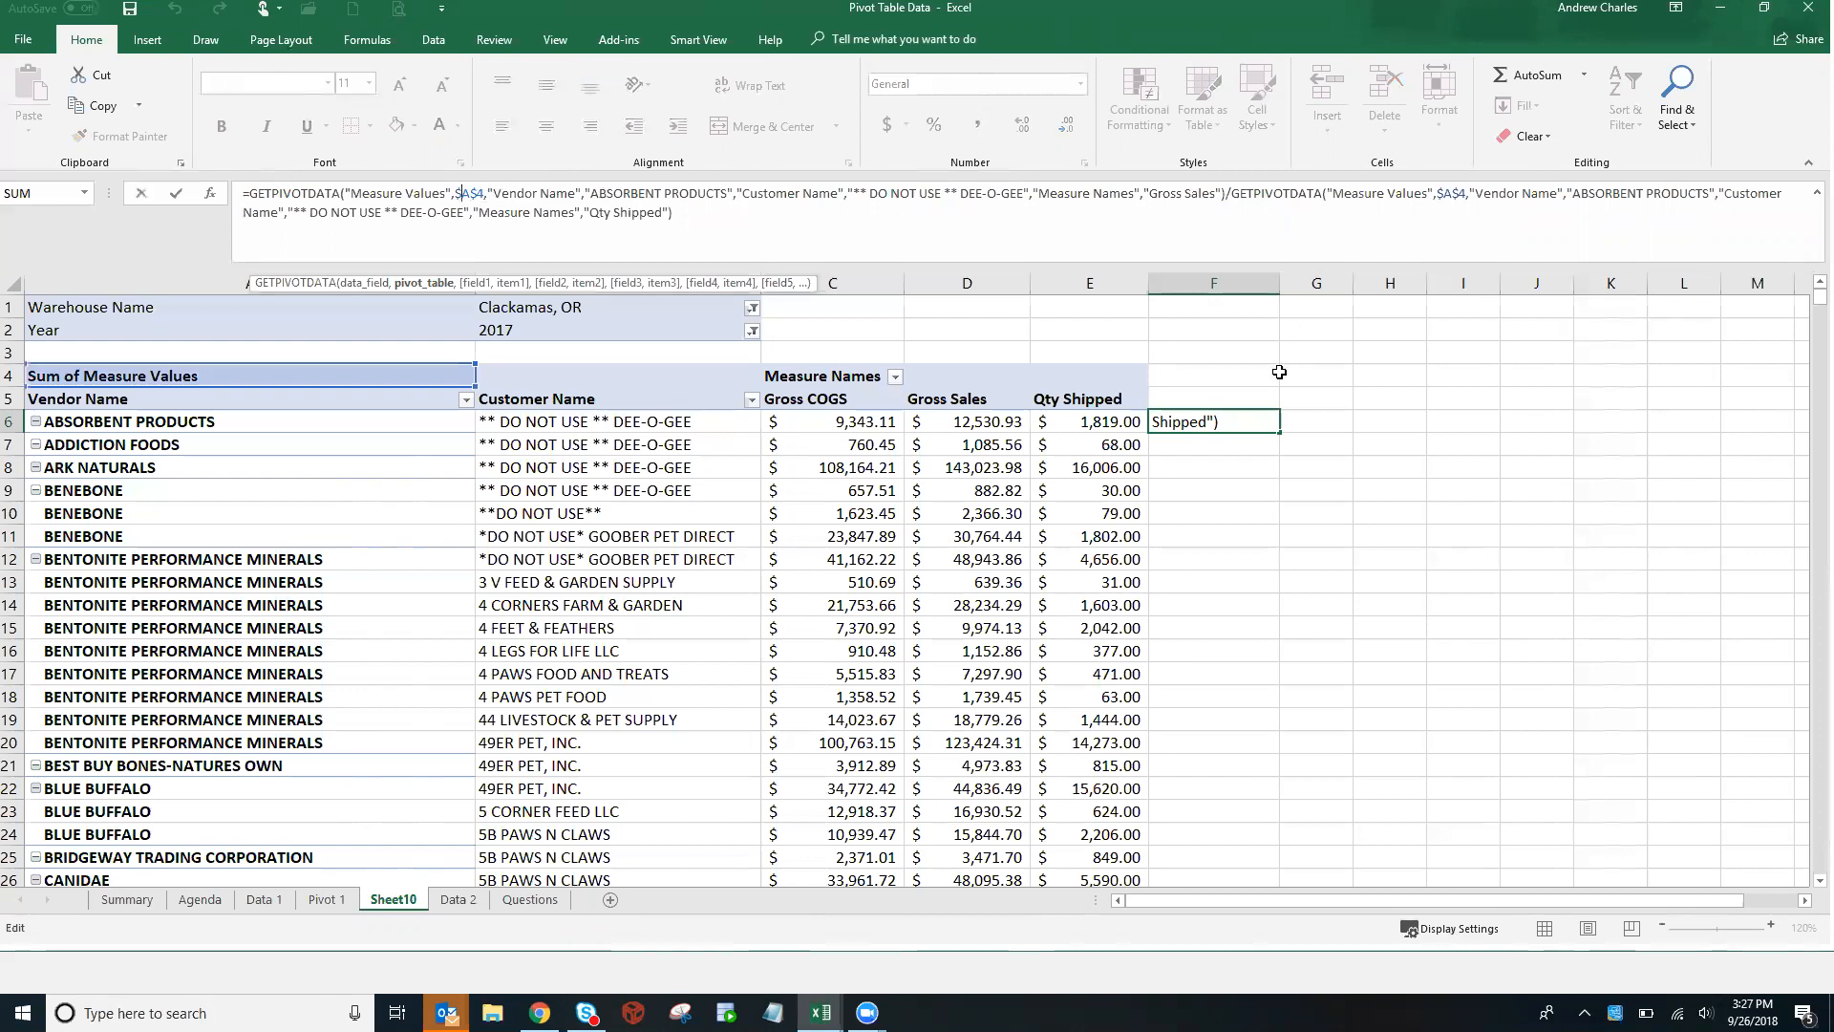
key(Return)
Try filling the F6 formula down to row 22, and clear the copies in F7:F22
drag(1278, 440, 1317, 798)
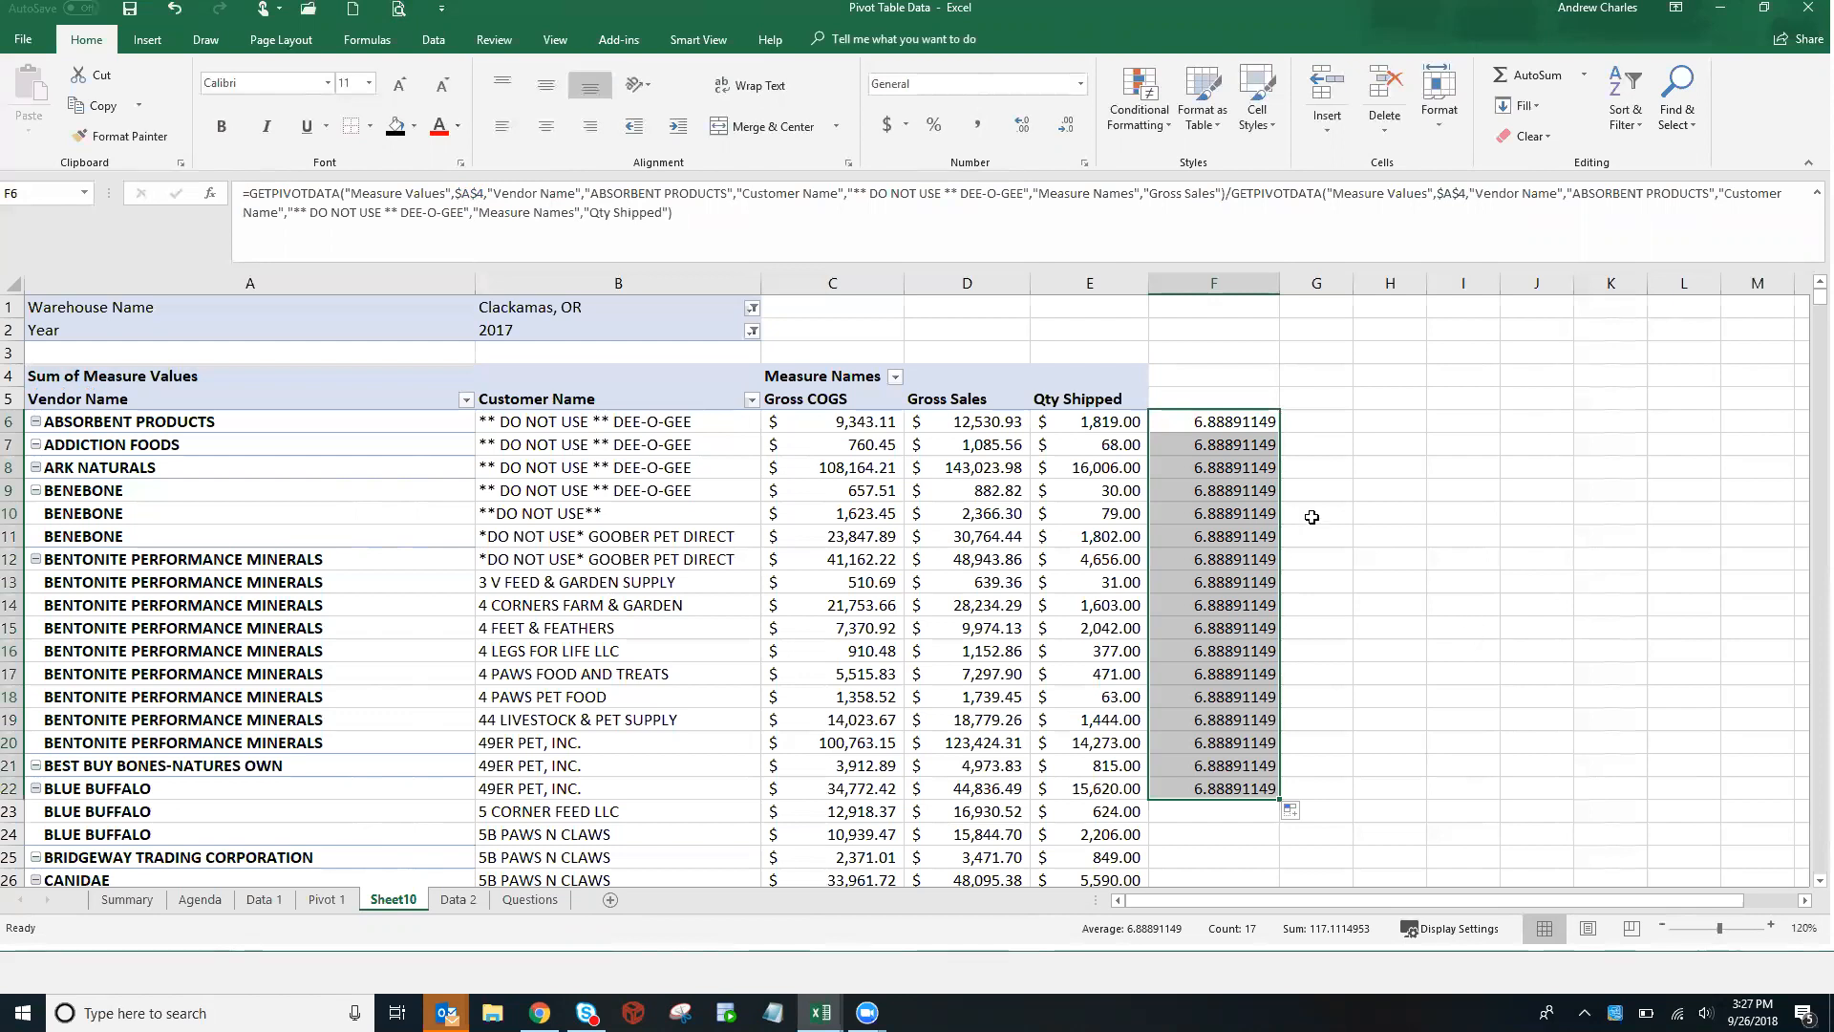
click(1247, 444)
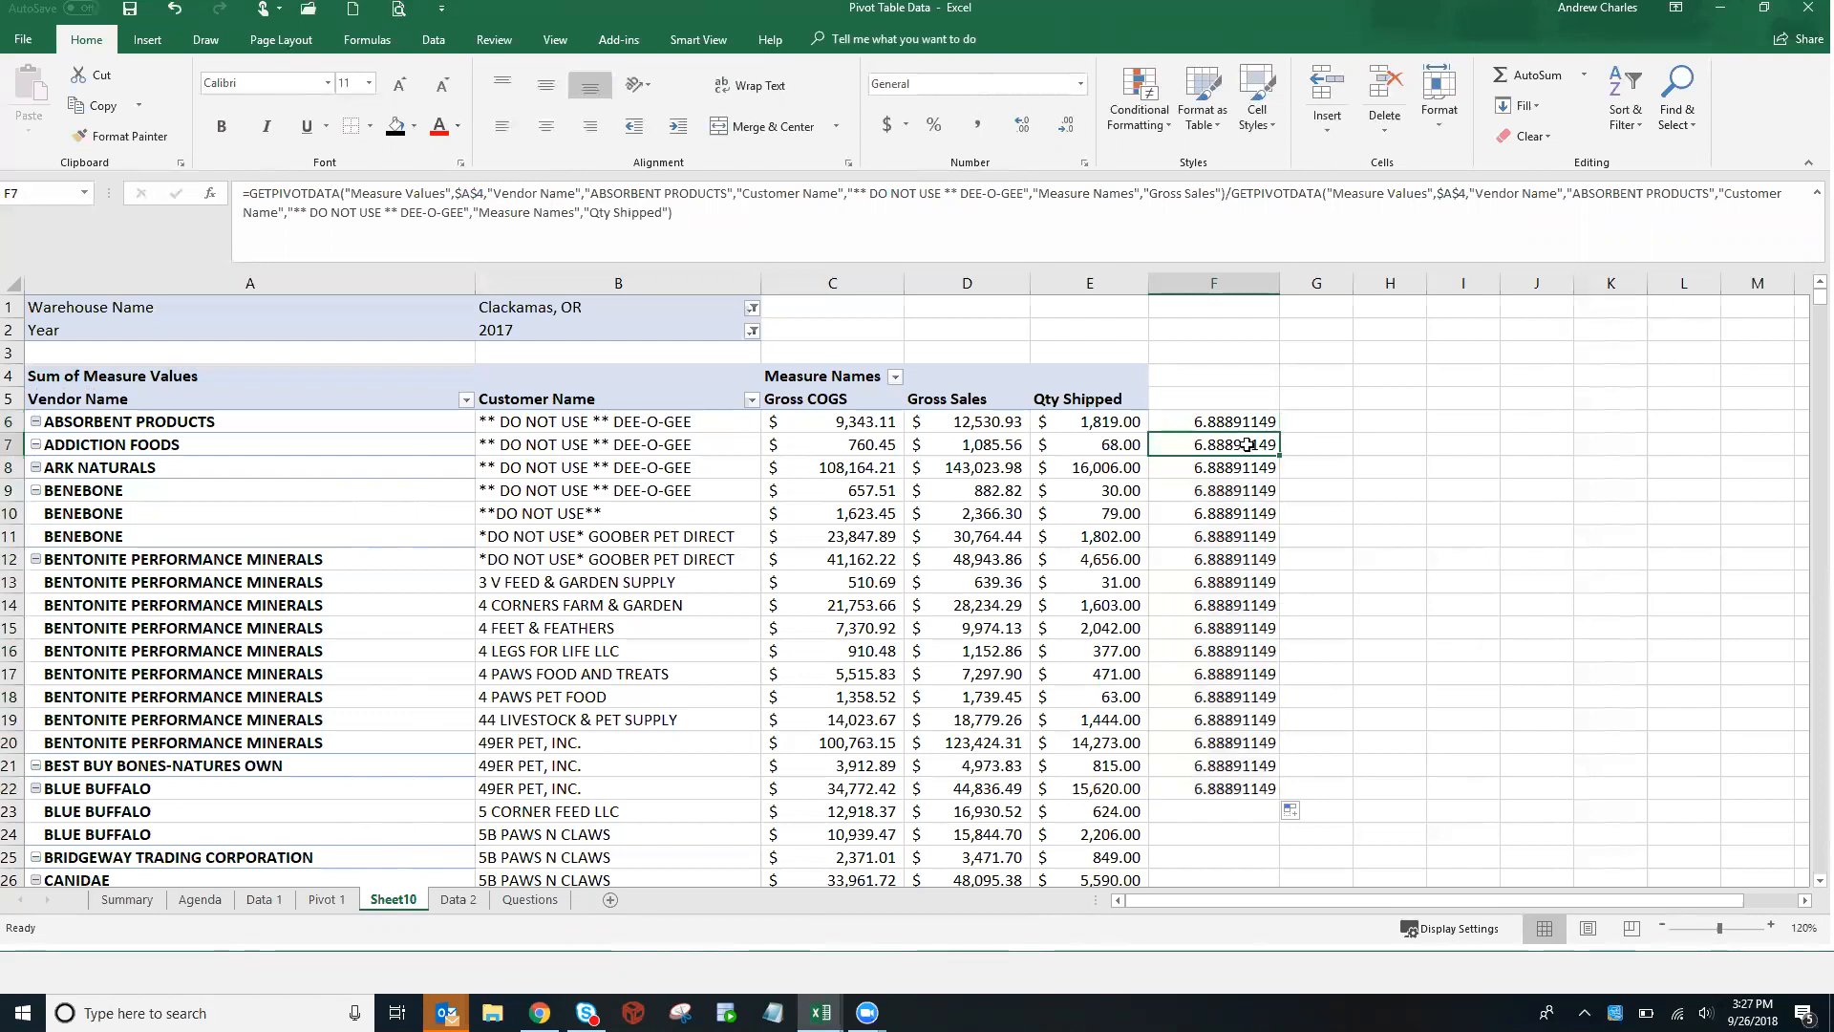
key(ctrl+shift+Down)
key(Delete)
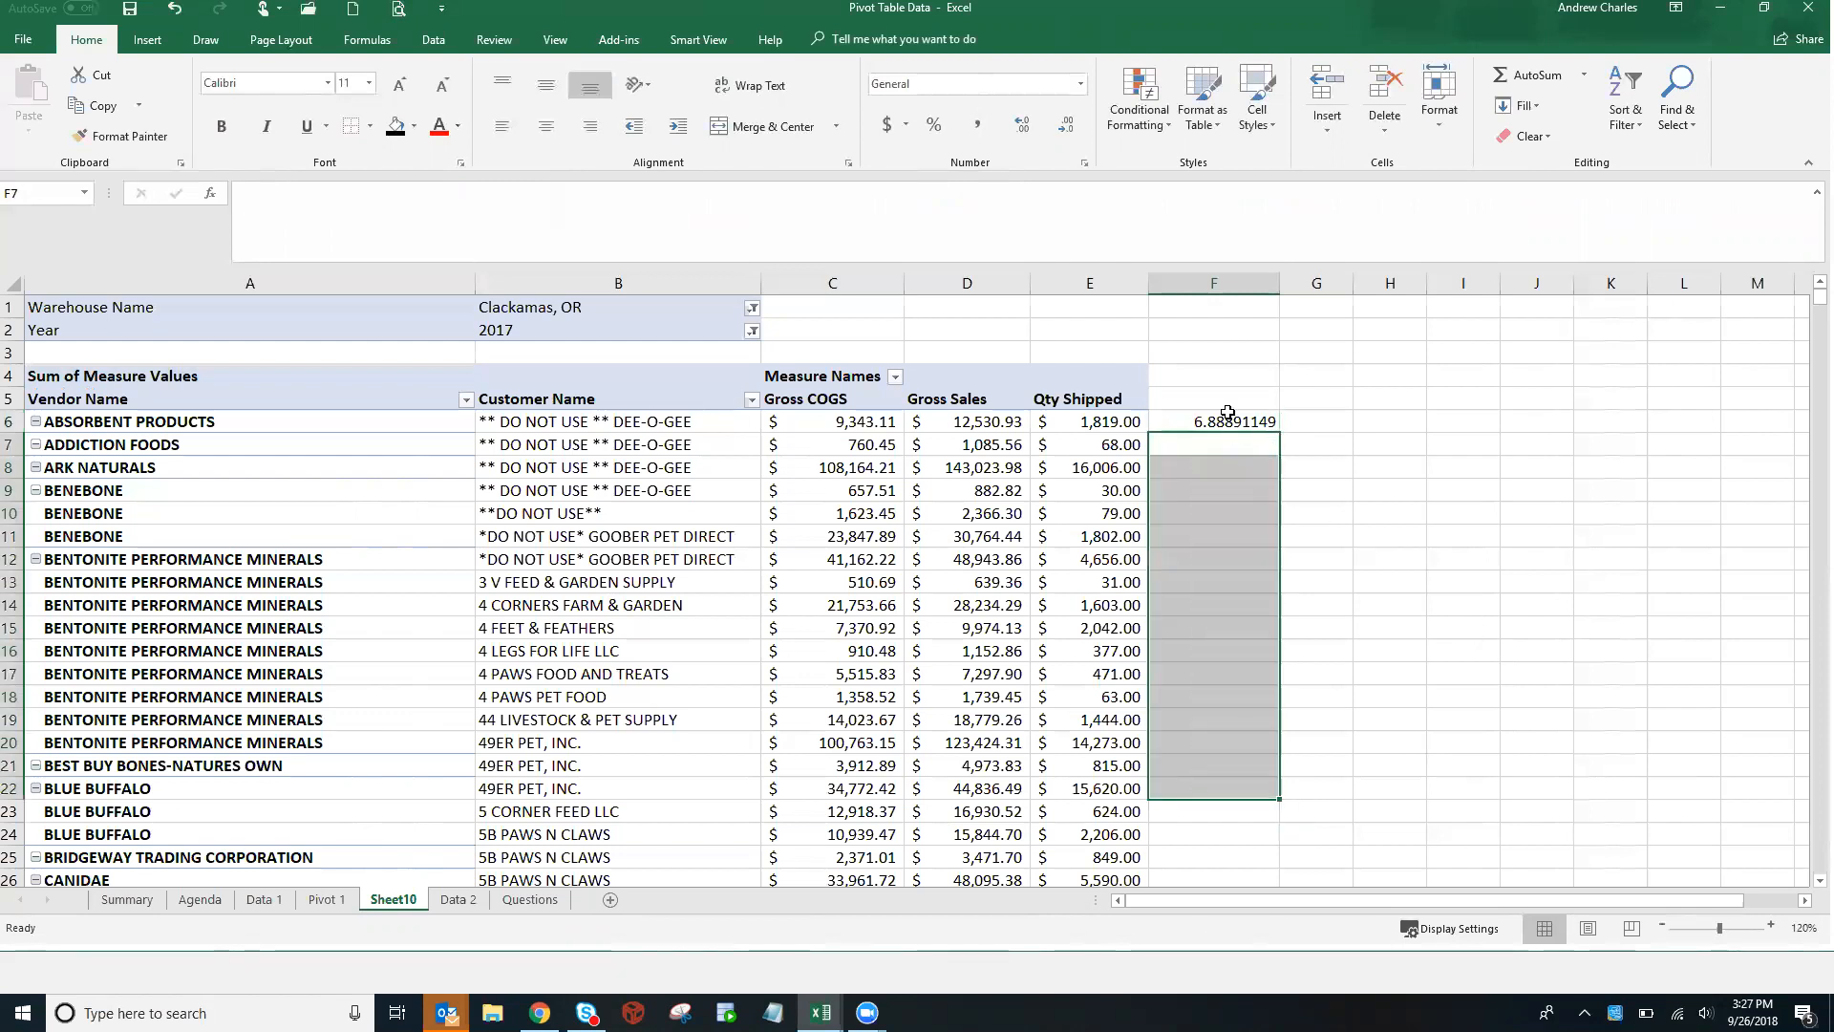
Change both $A$4 references in the F6 GETPIVOTDATA formula to the relative reference A4
click(1228, 414)
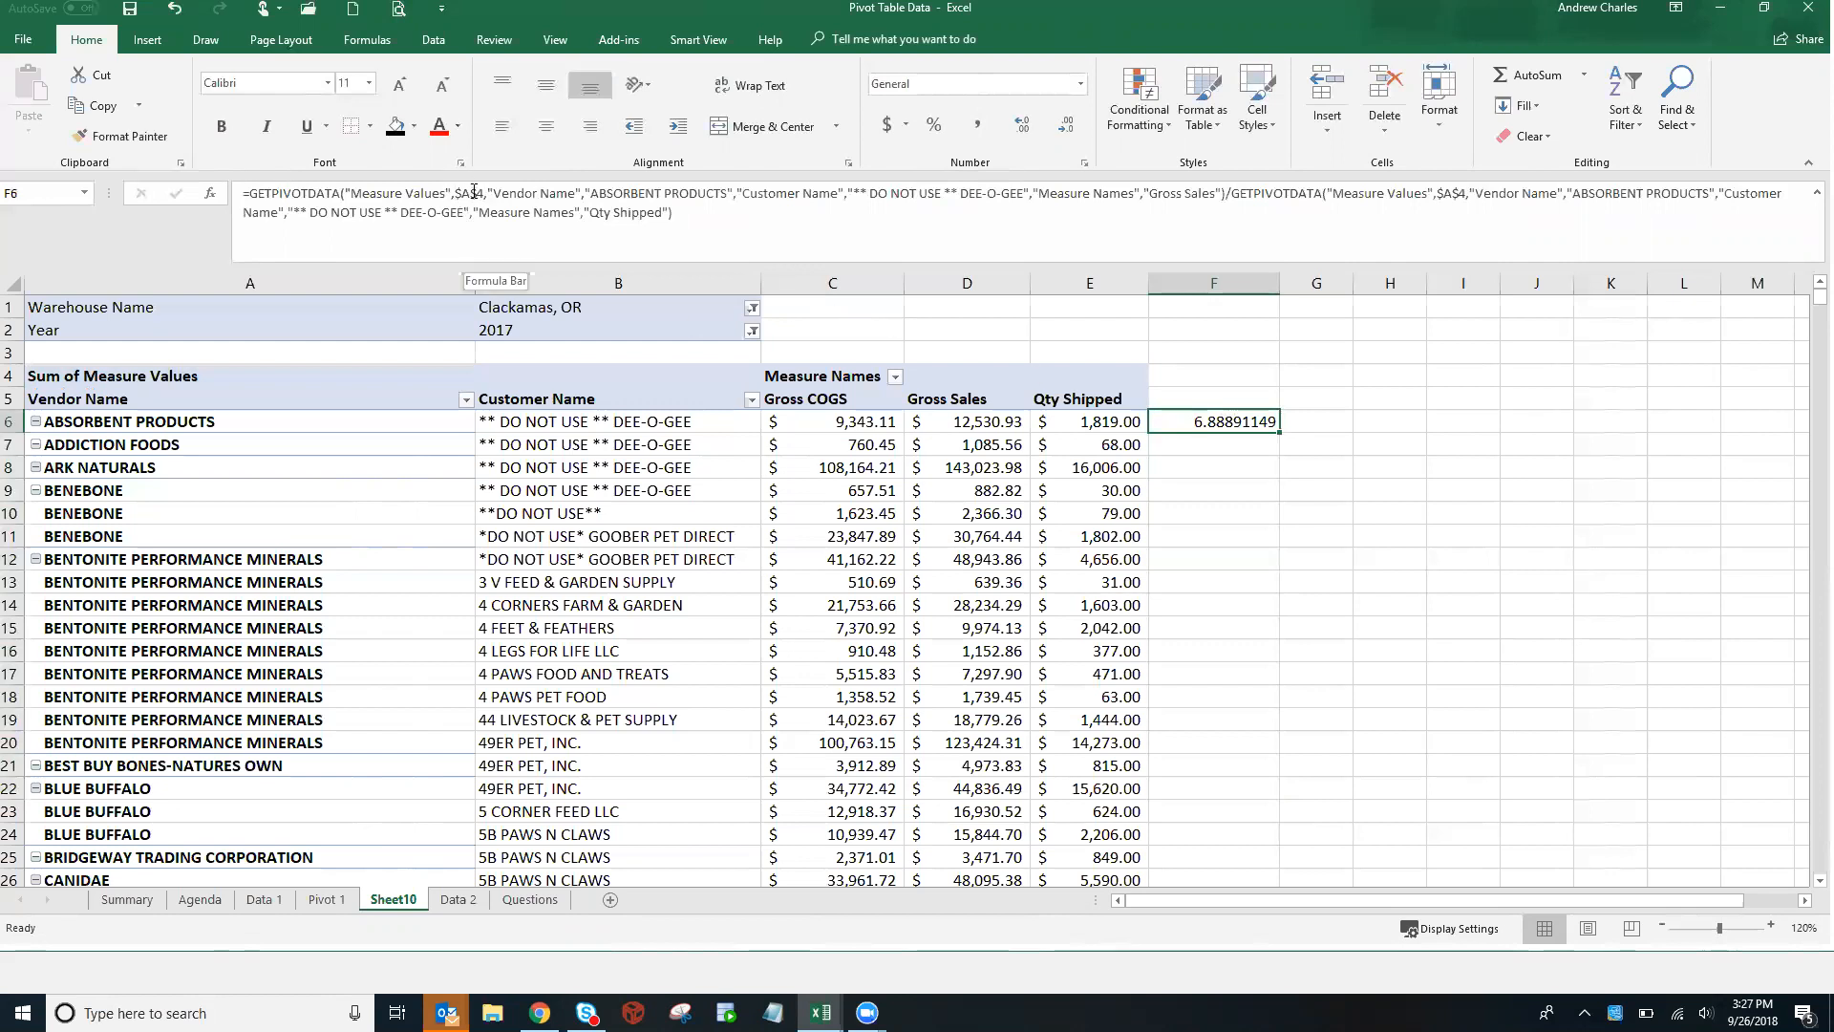
click(475, 195)
key(F4)
key(F4)
key(F4)
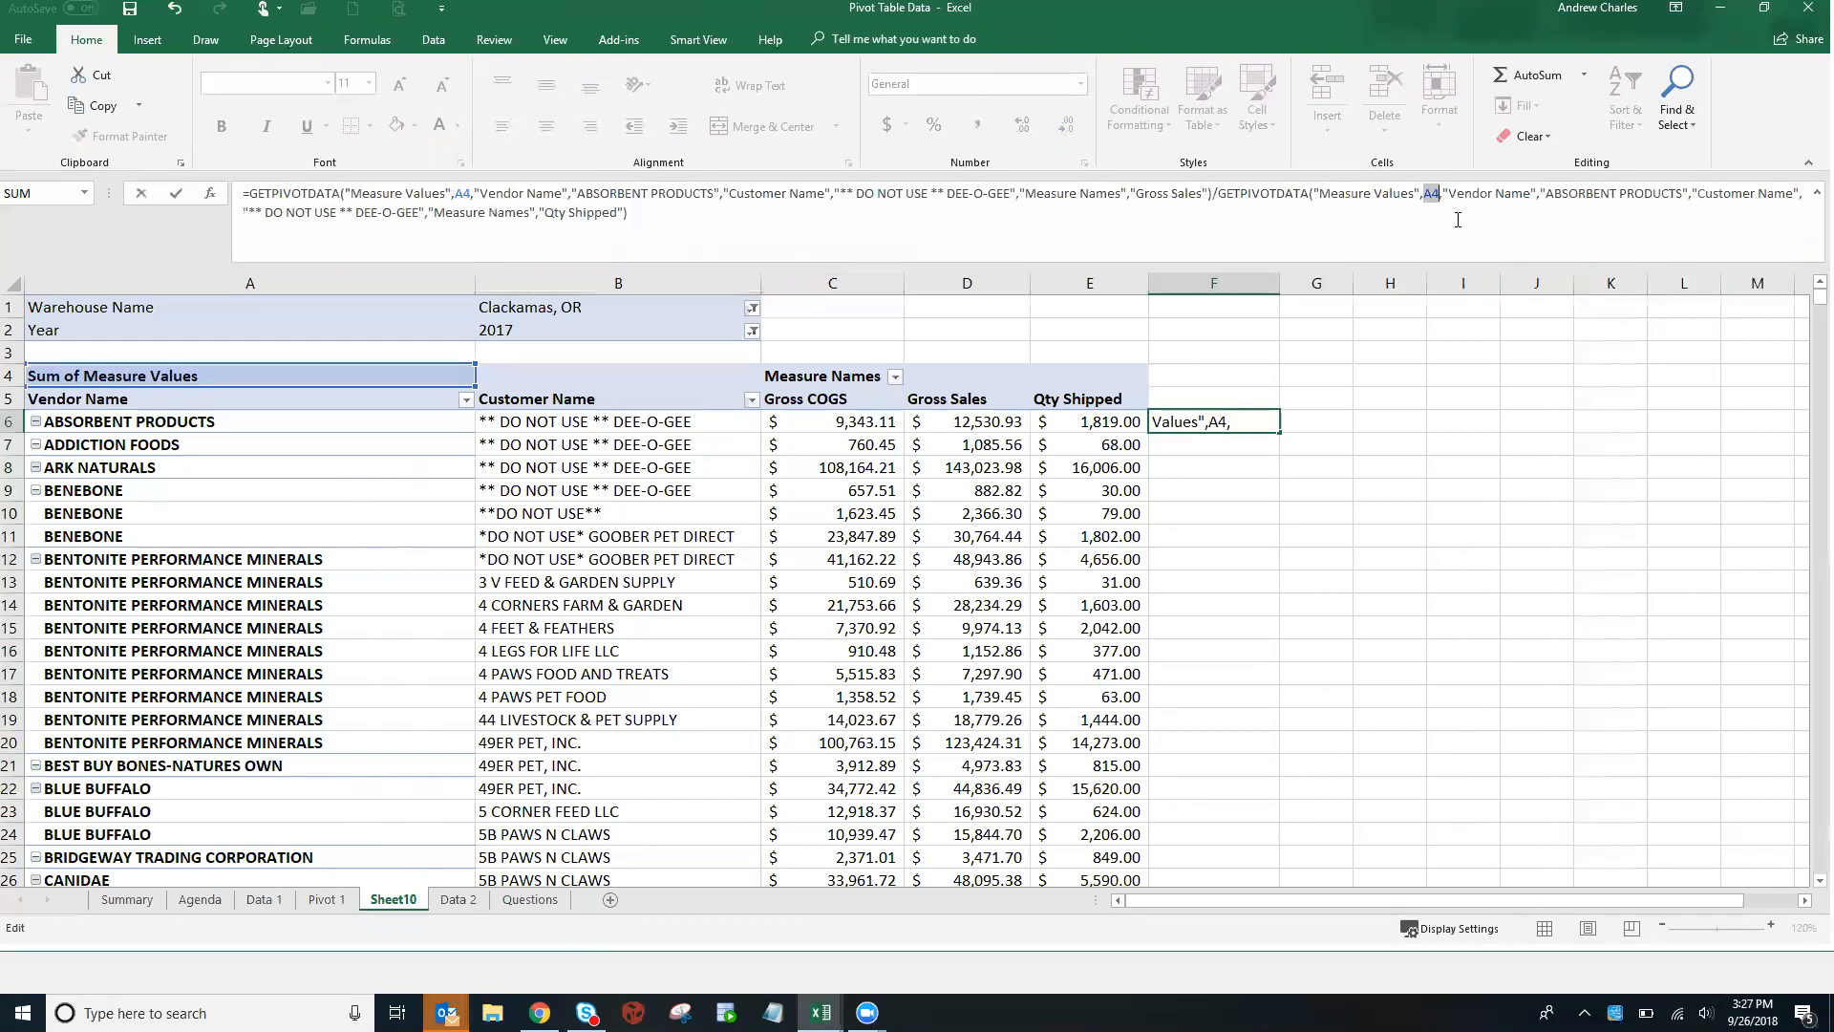
key(Return)
click(1261, 423)
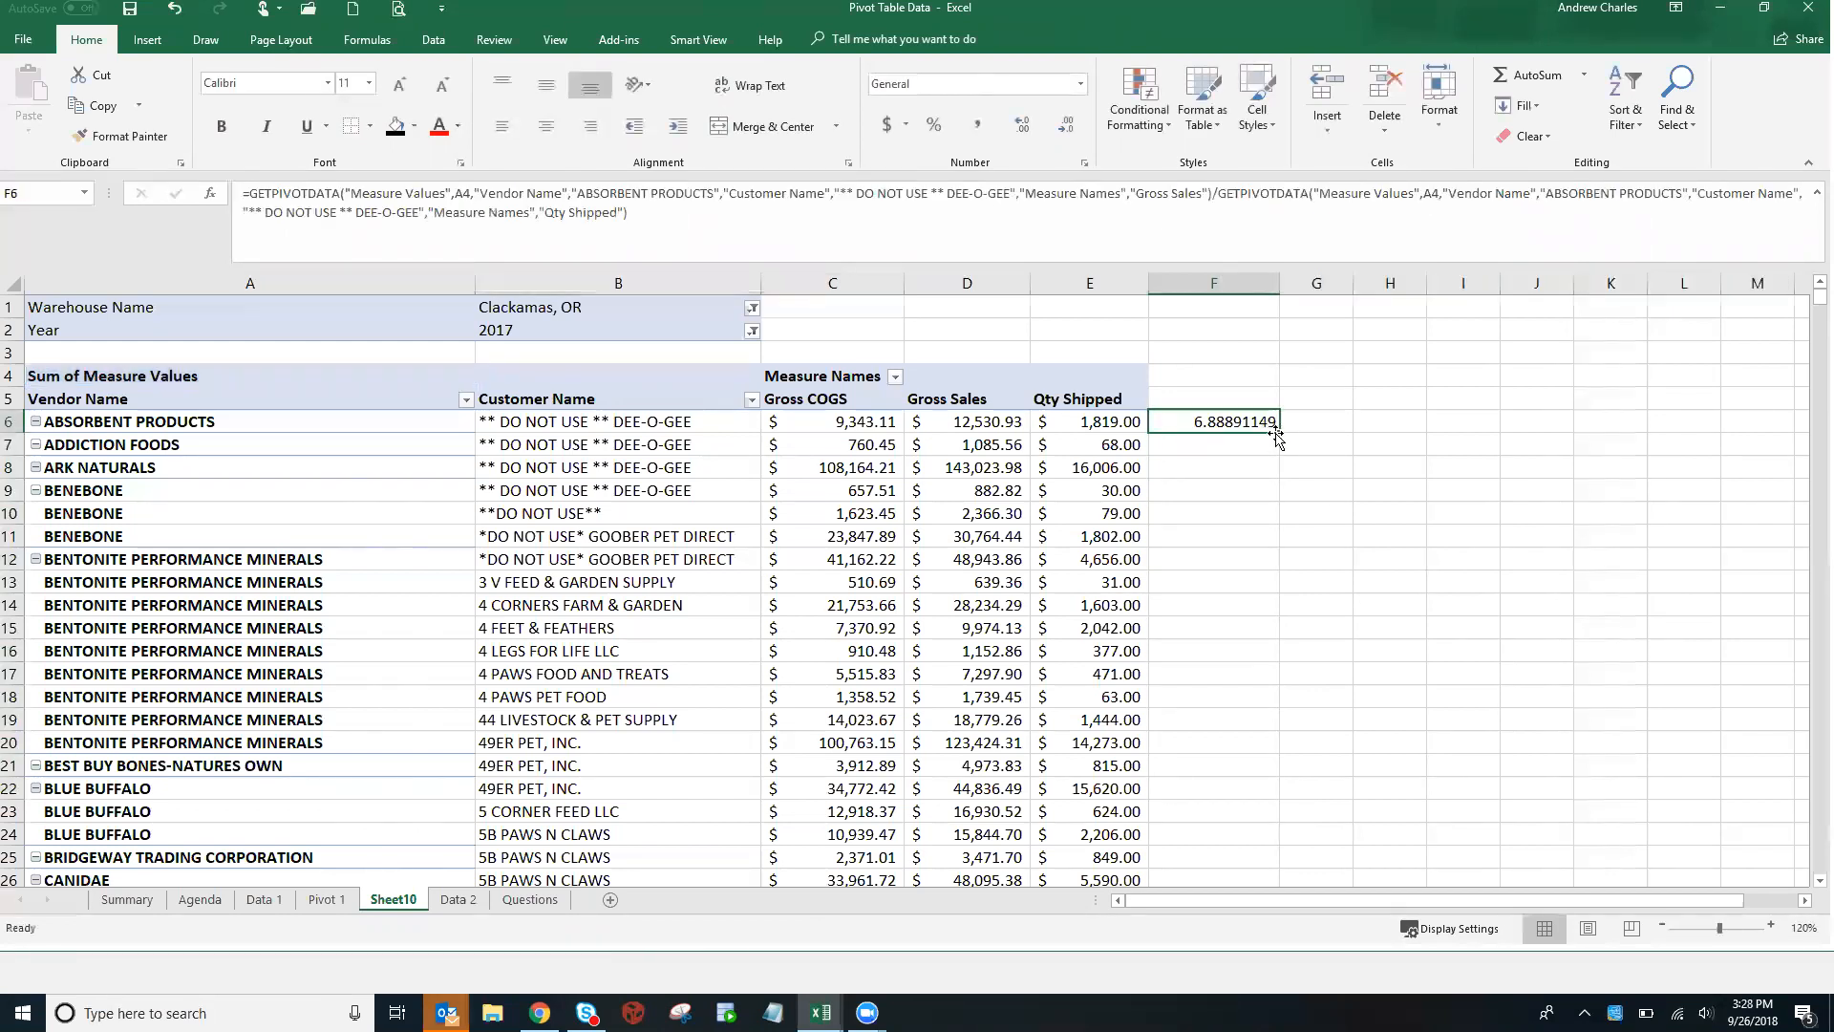
Try filling the edited F6 formula down to row 19, and clear the copies so only F6 keeps the formula
drag(1281, 444, 1285, 728)
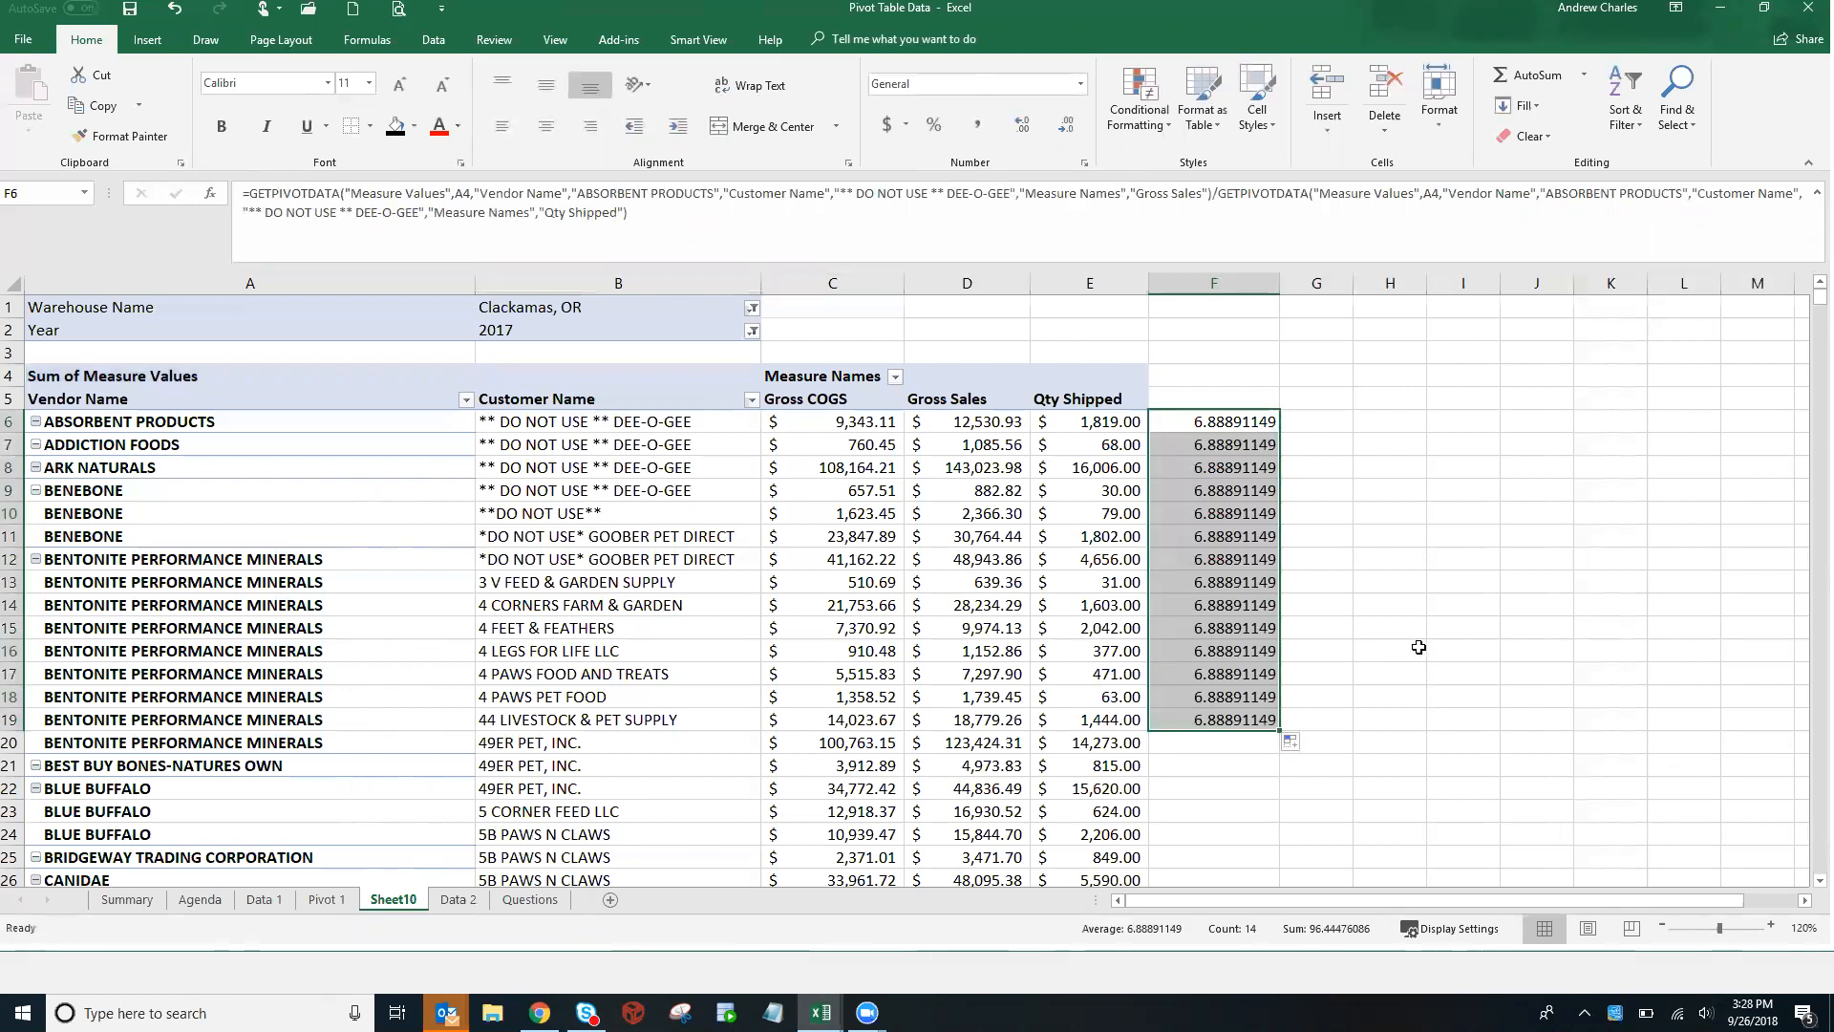
key(Delete)
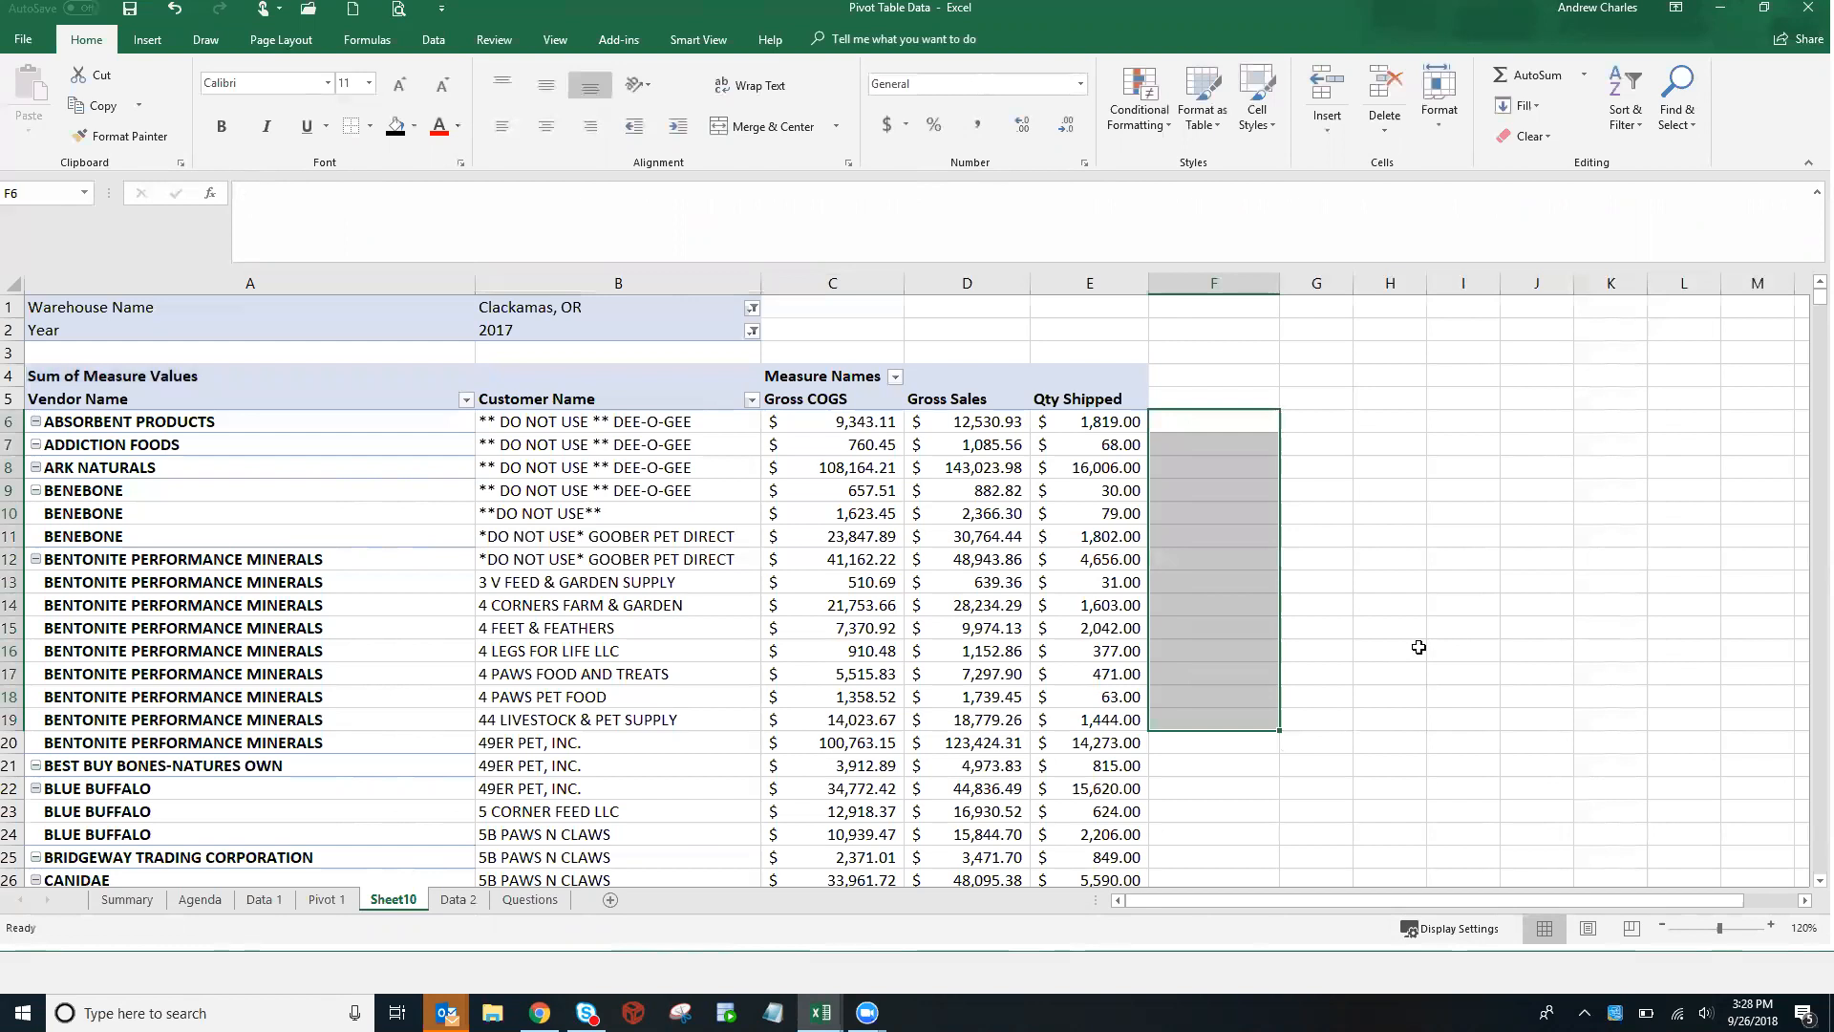
click(174, 9)
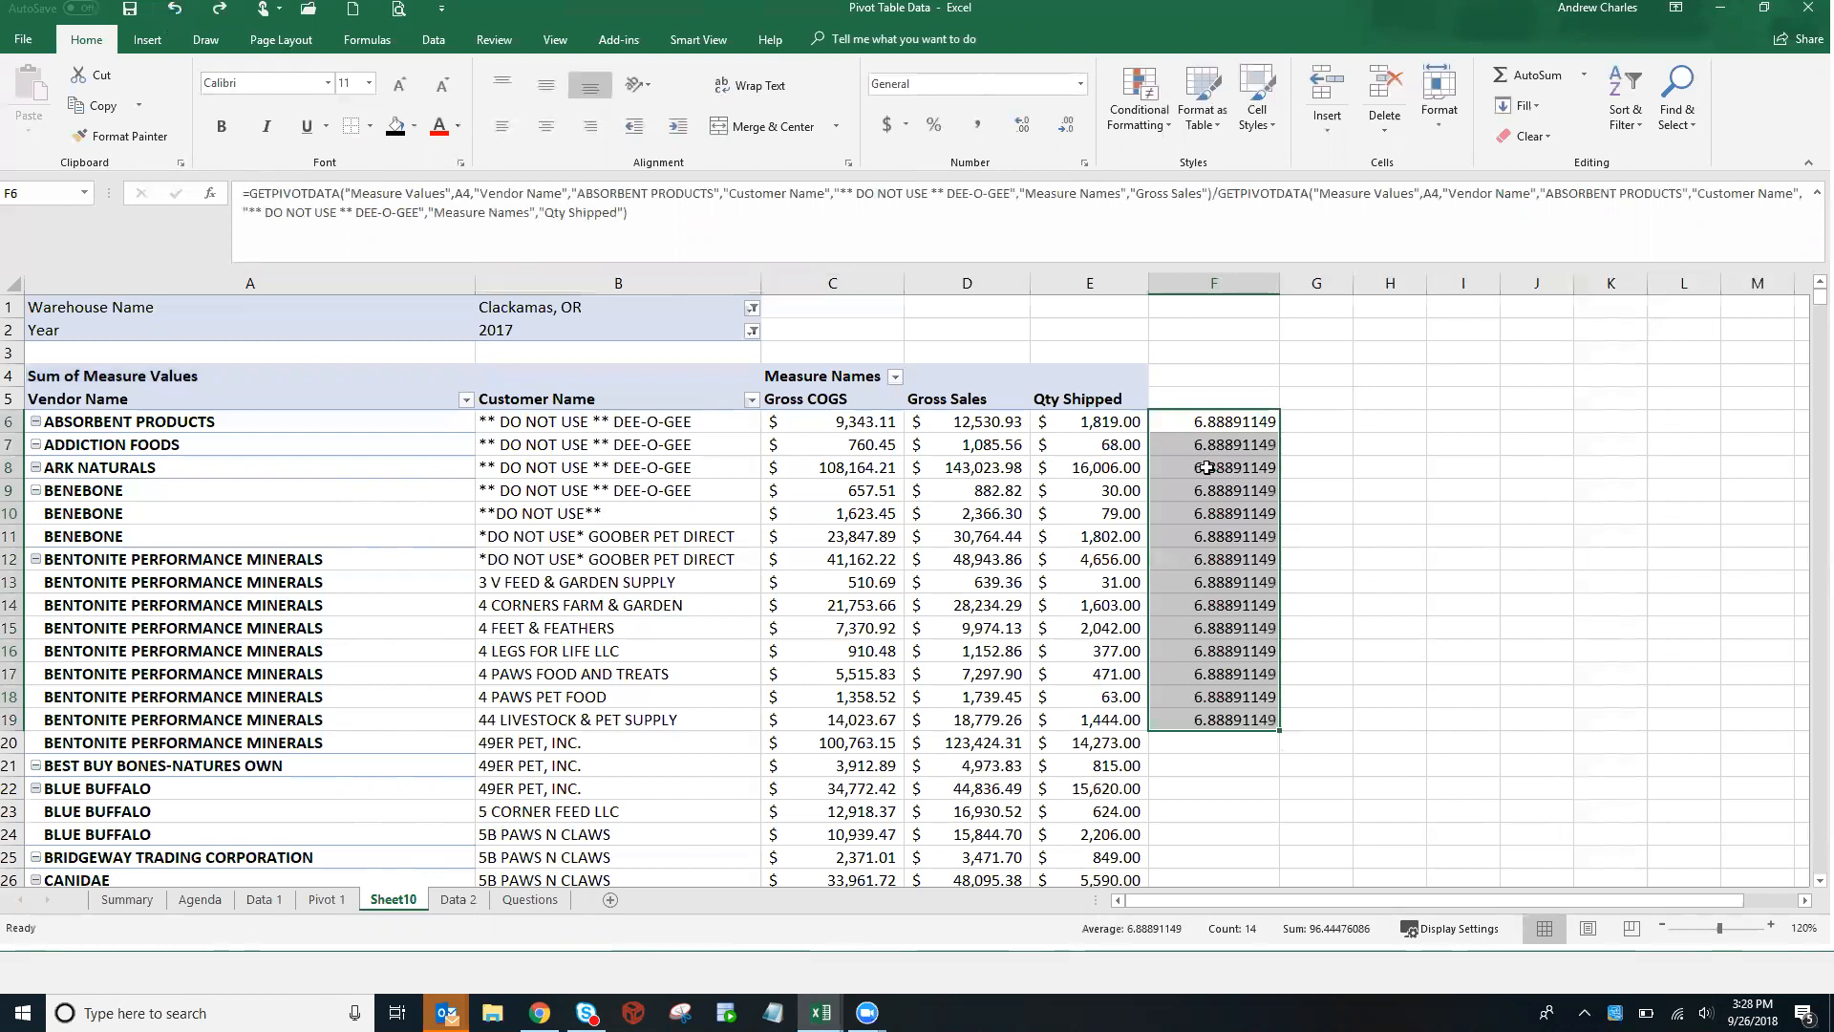
click(1248, 446)
key(ctrl+shift+Down)
key(Delete)
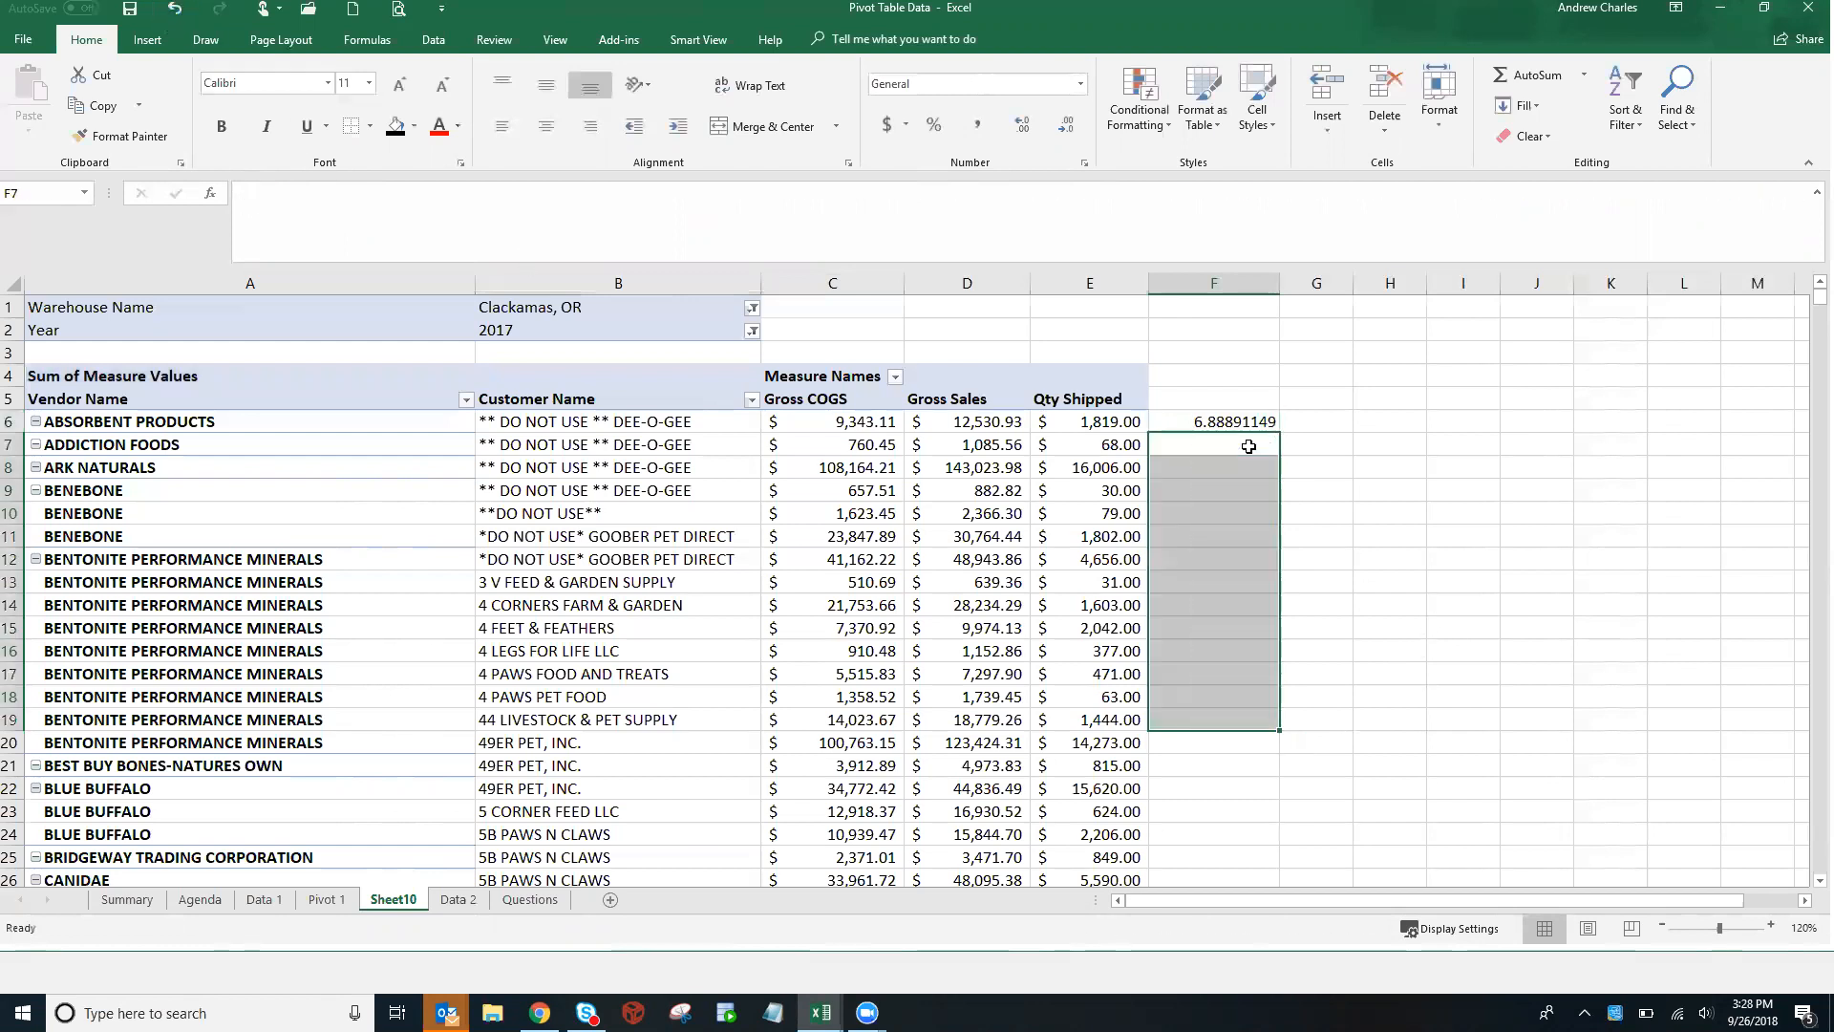
Examine the Vendor Name field and the fixed ABSORBENT PRODUCTS item inside the F6 GETPIVOTDATA formula
click(1241, 416)
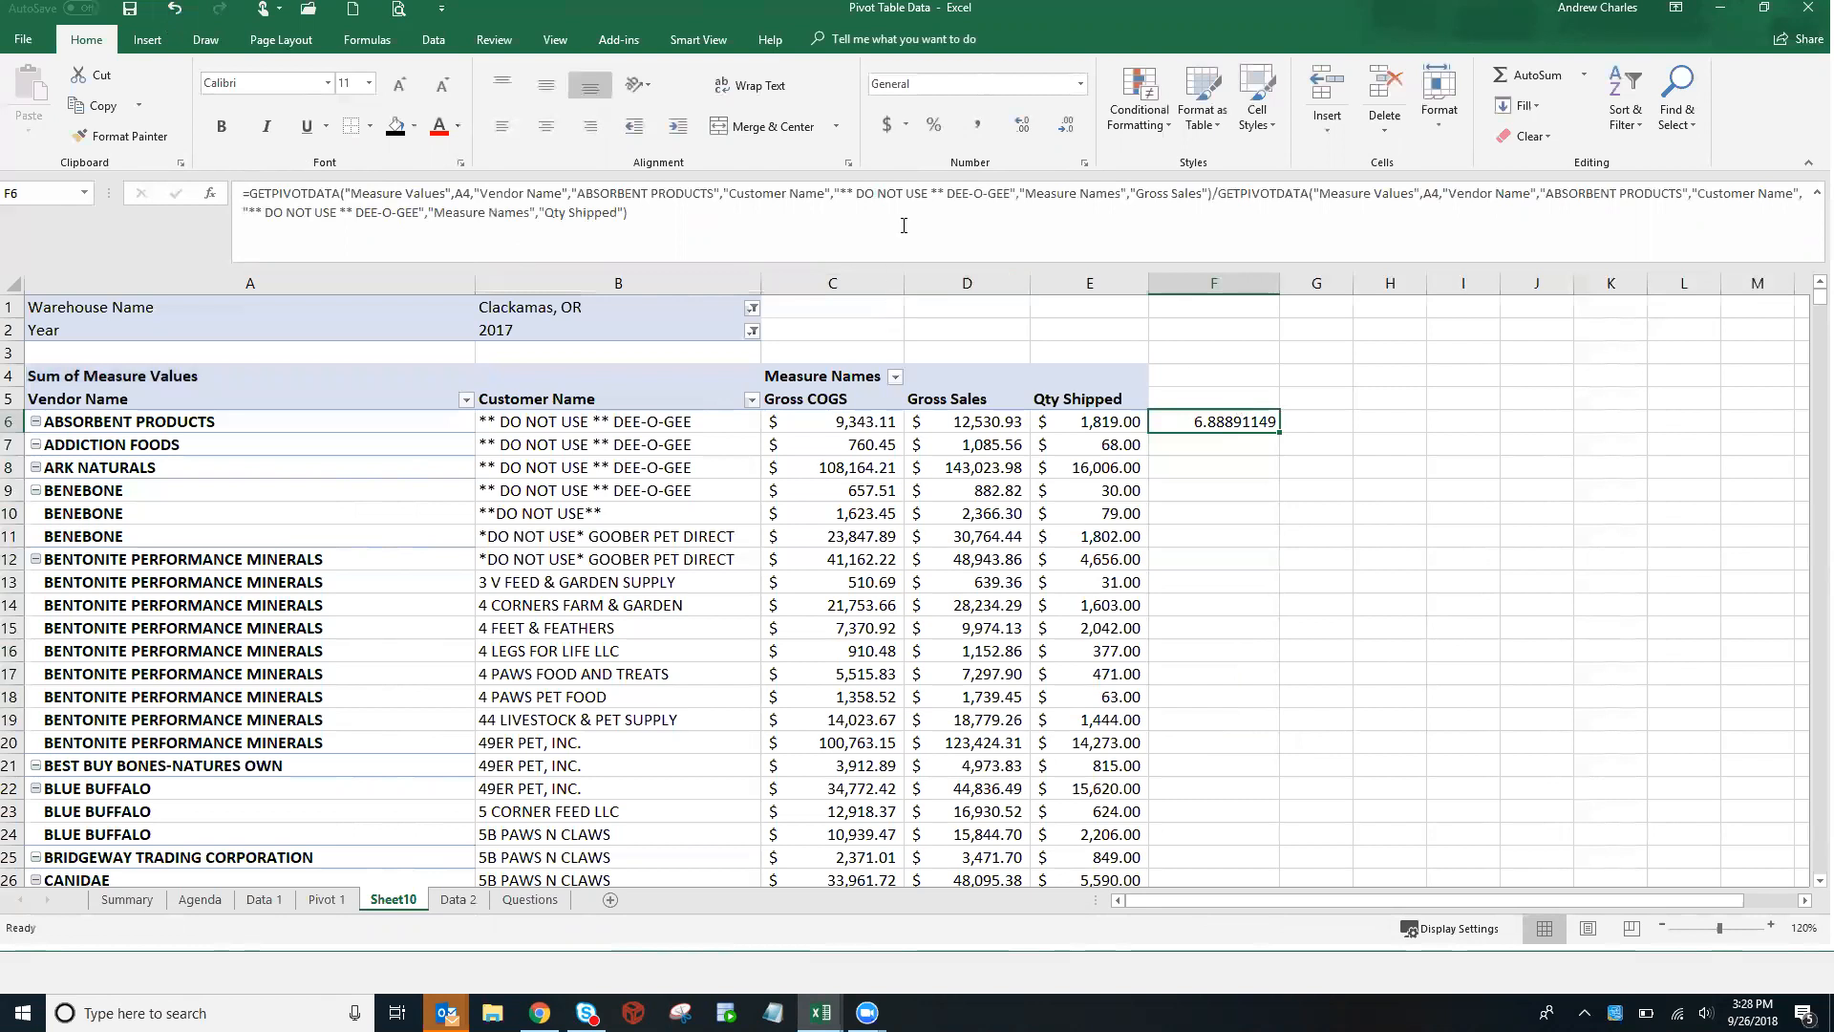
click(1087, 220)
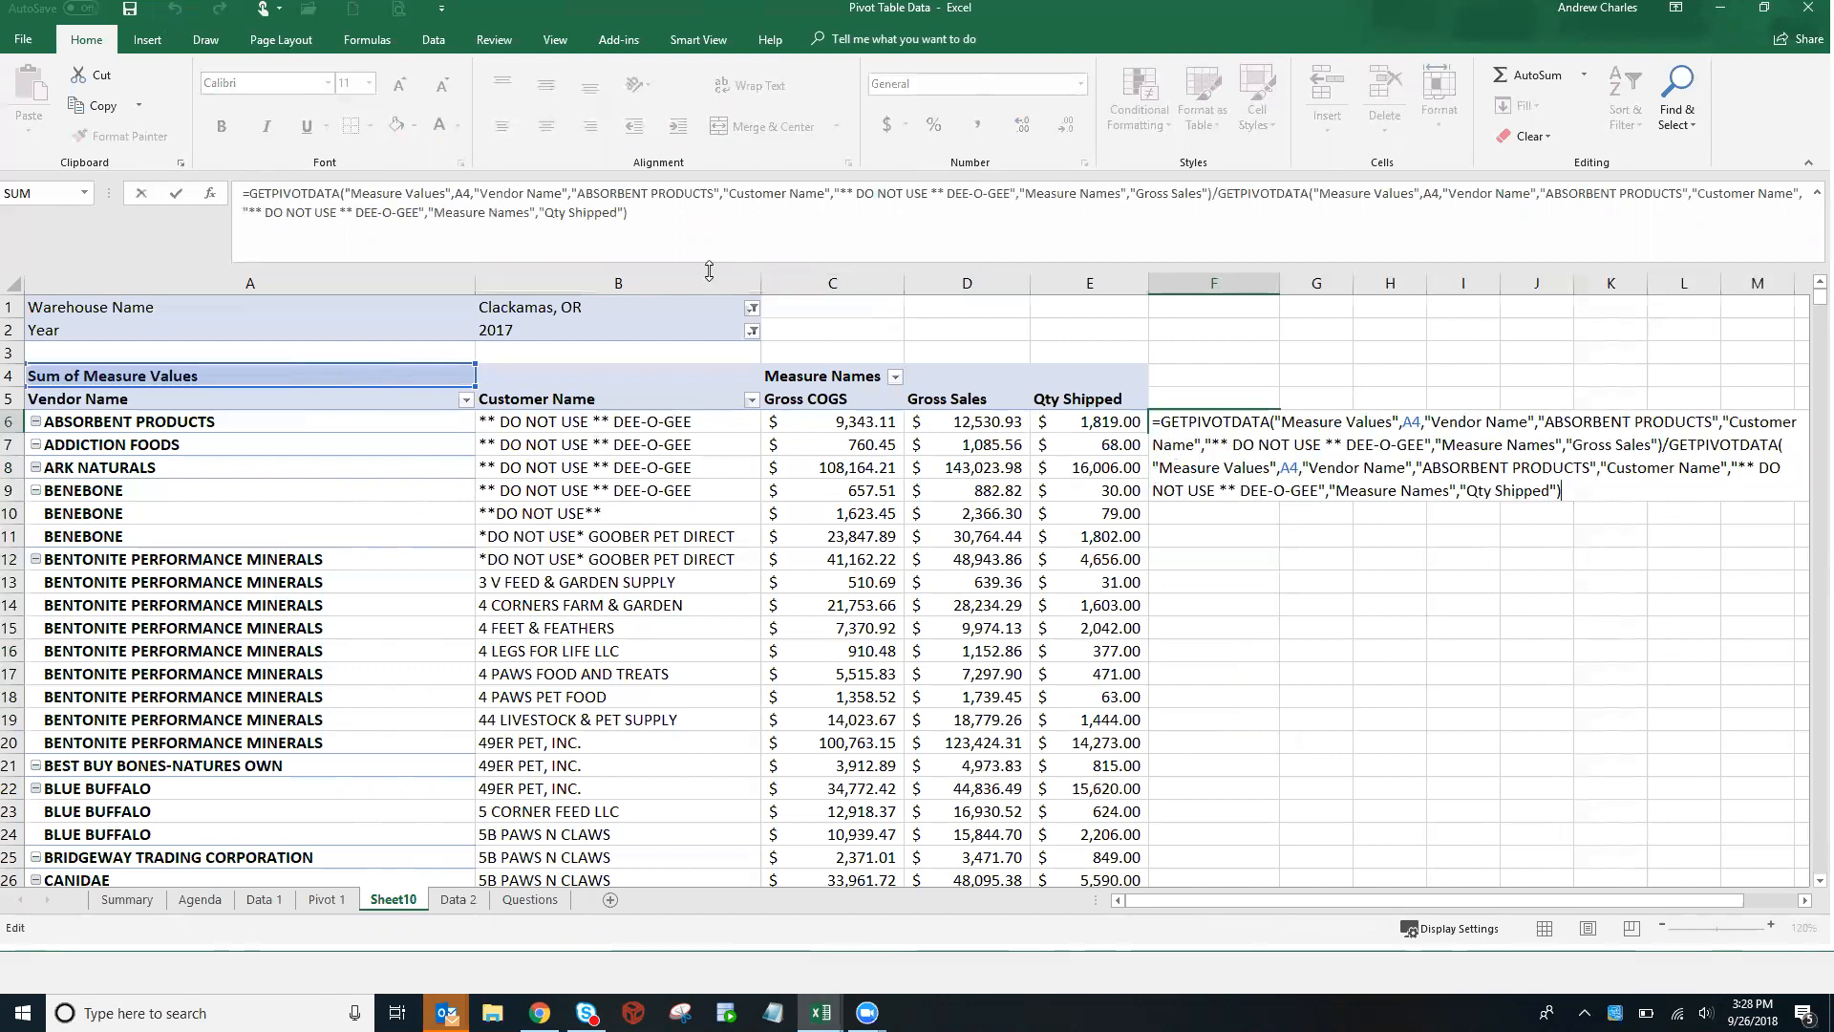
click(527, 195)
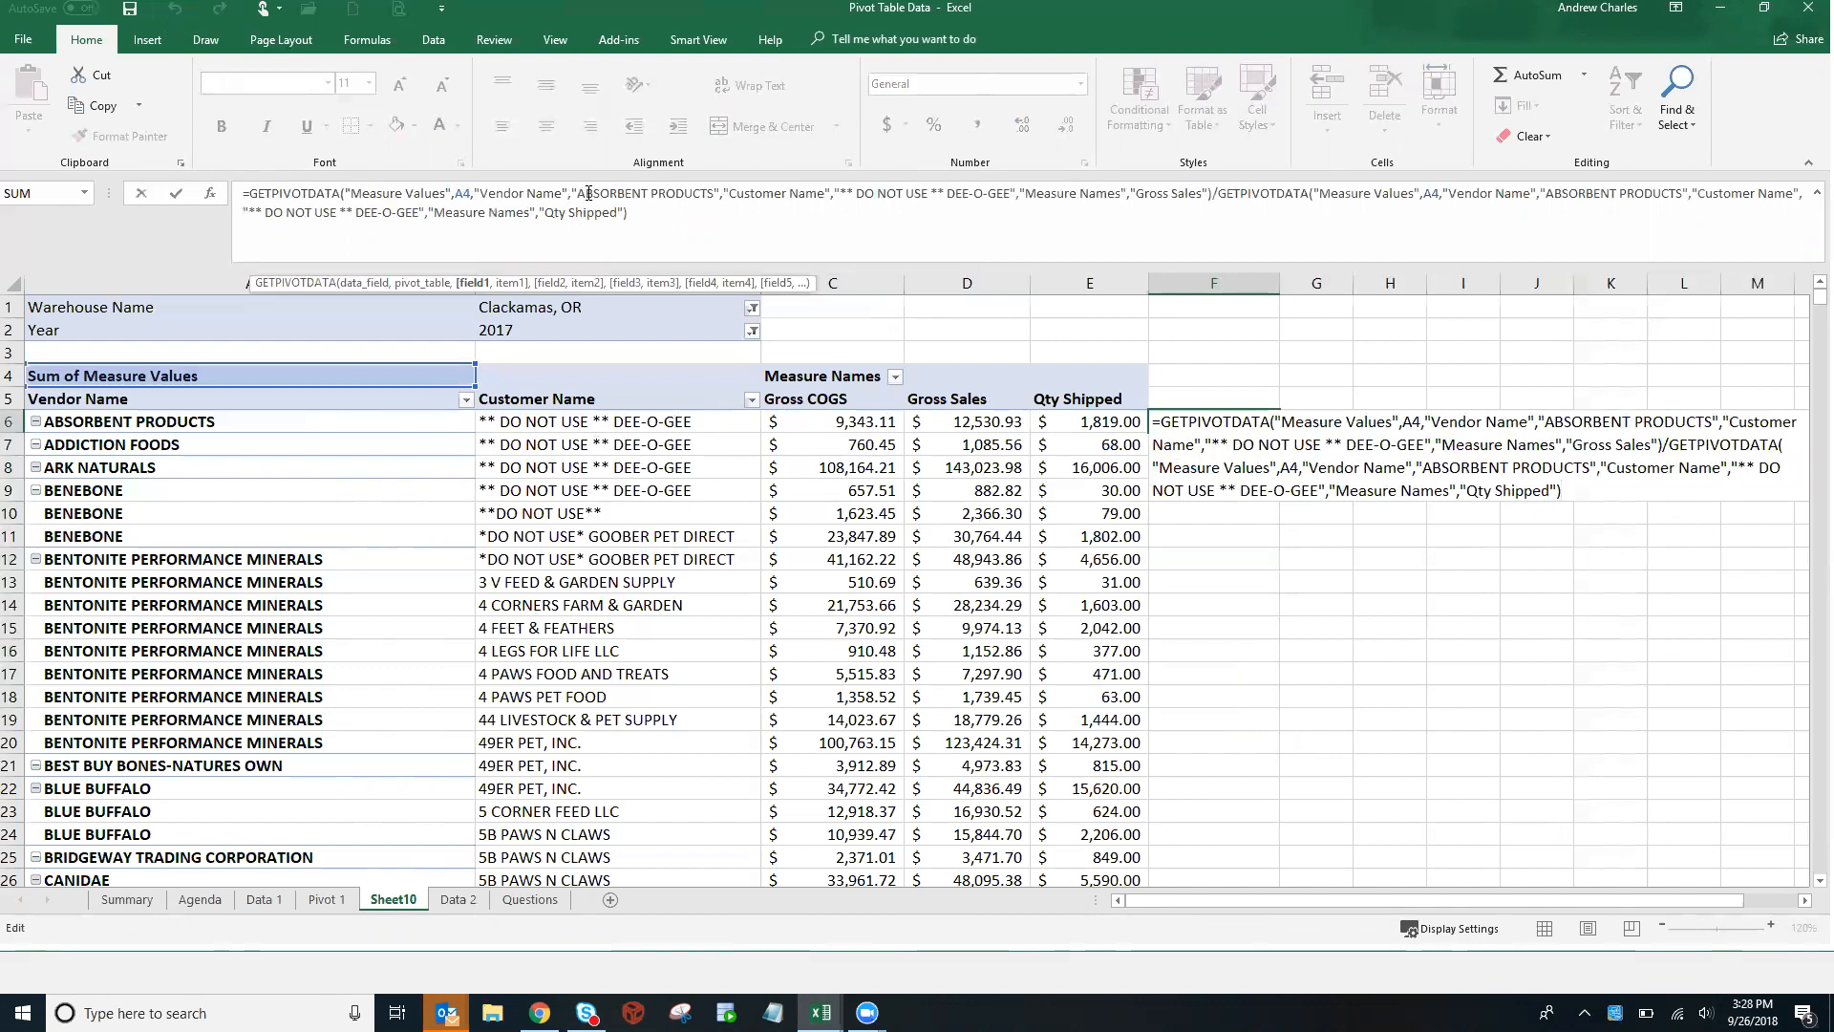
click(635, 195)
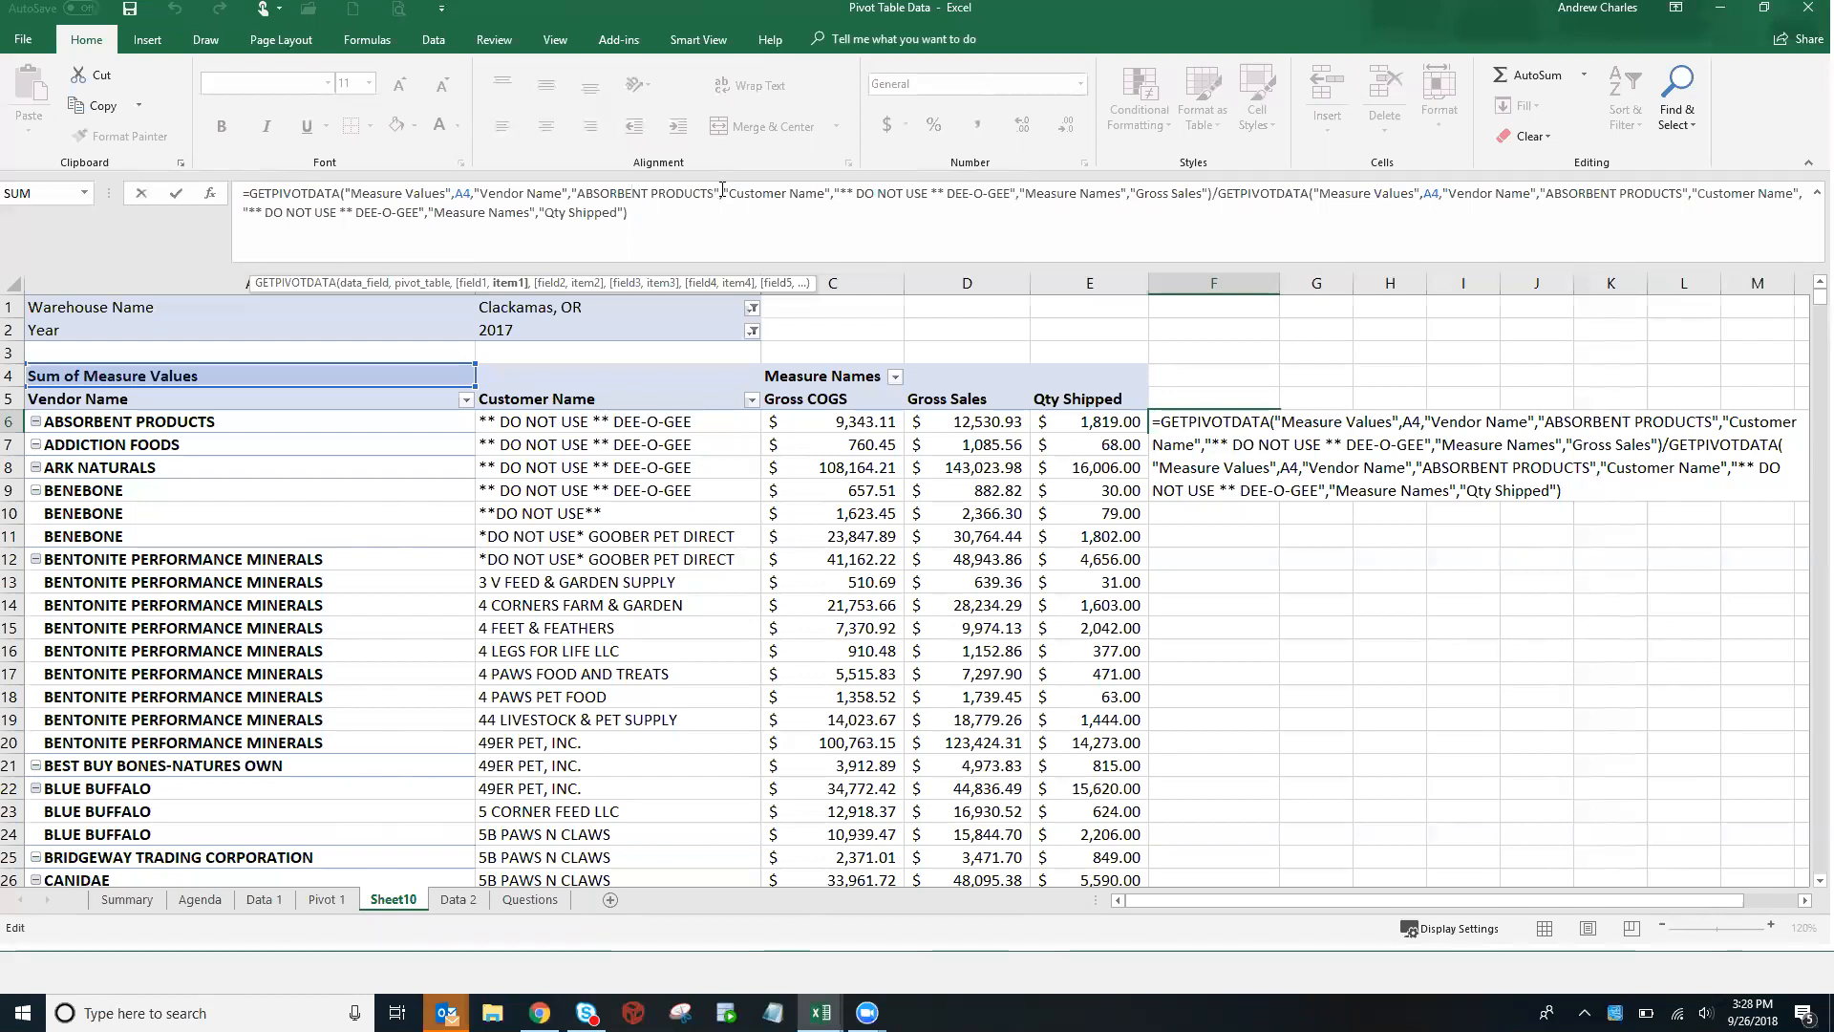
drag(720, 191, 579, 194)
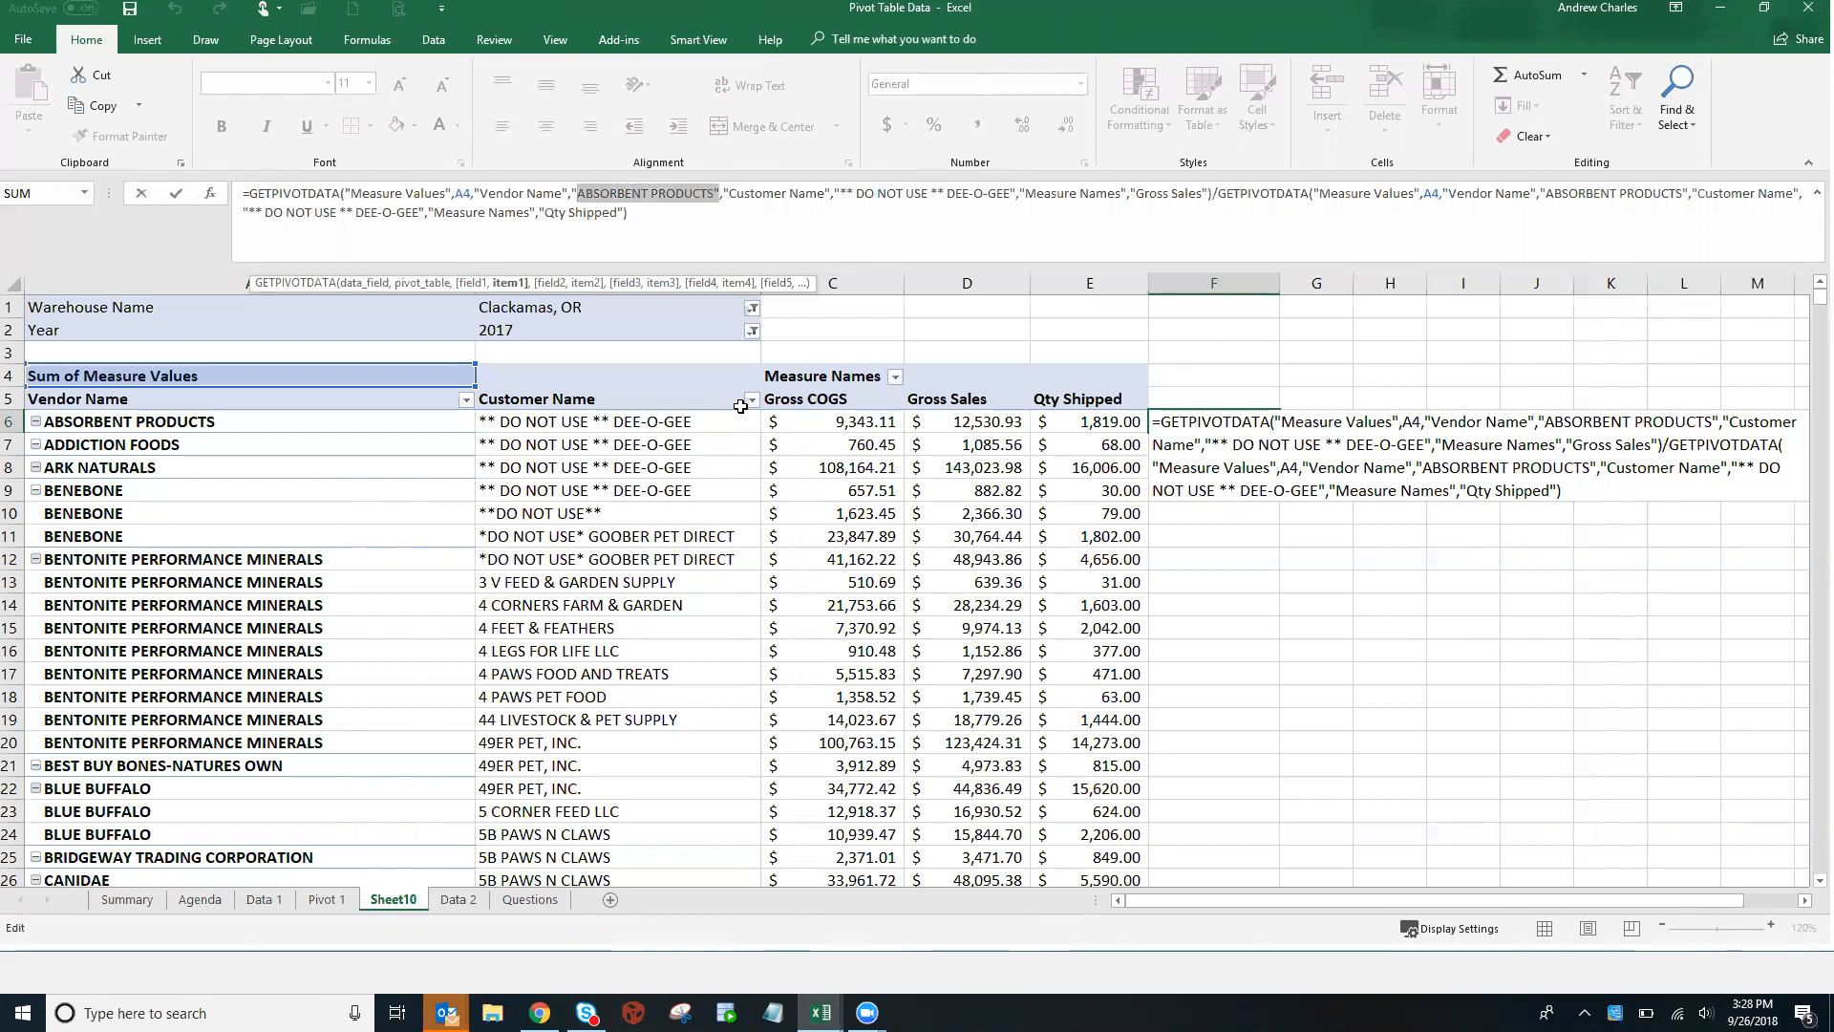
key(ctrl+Return)
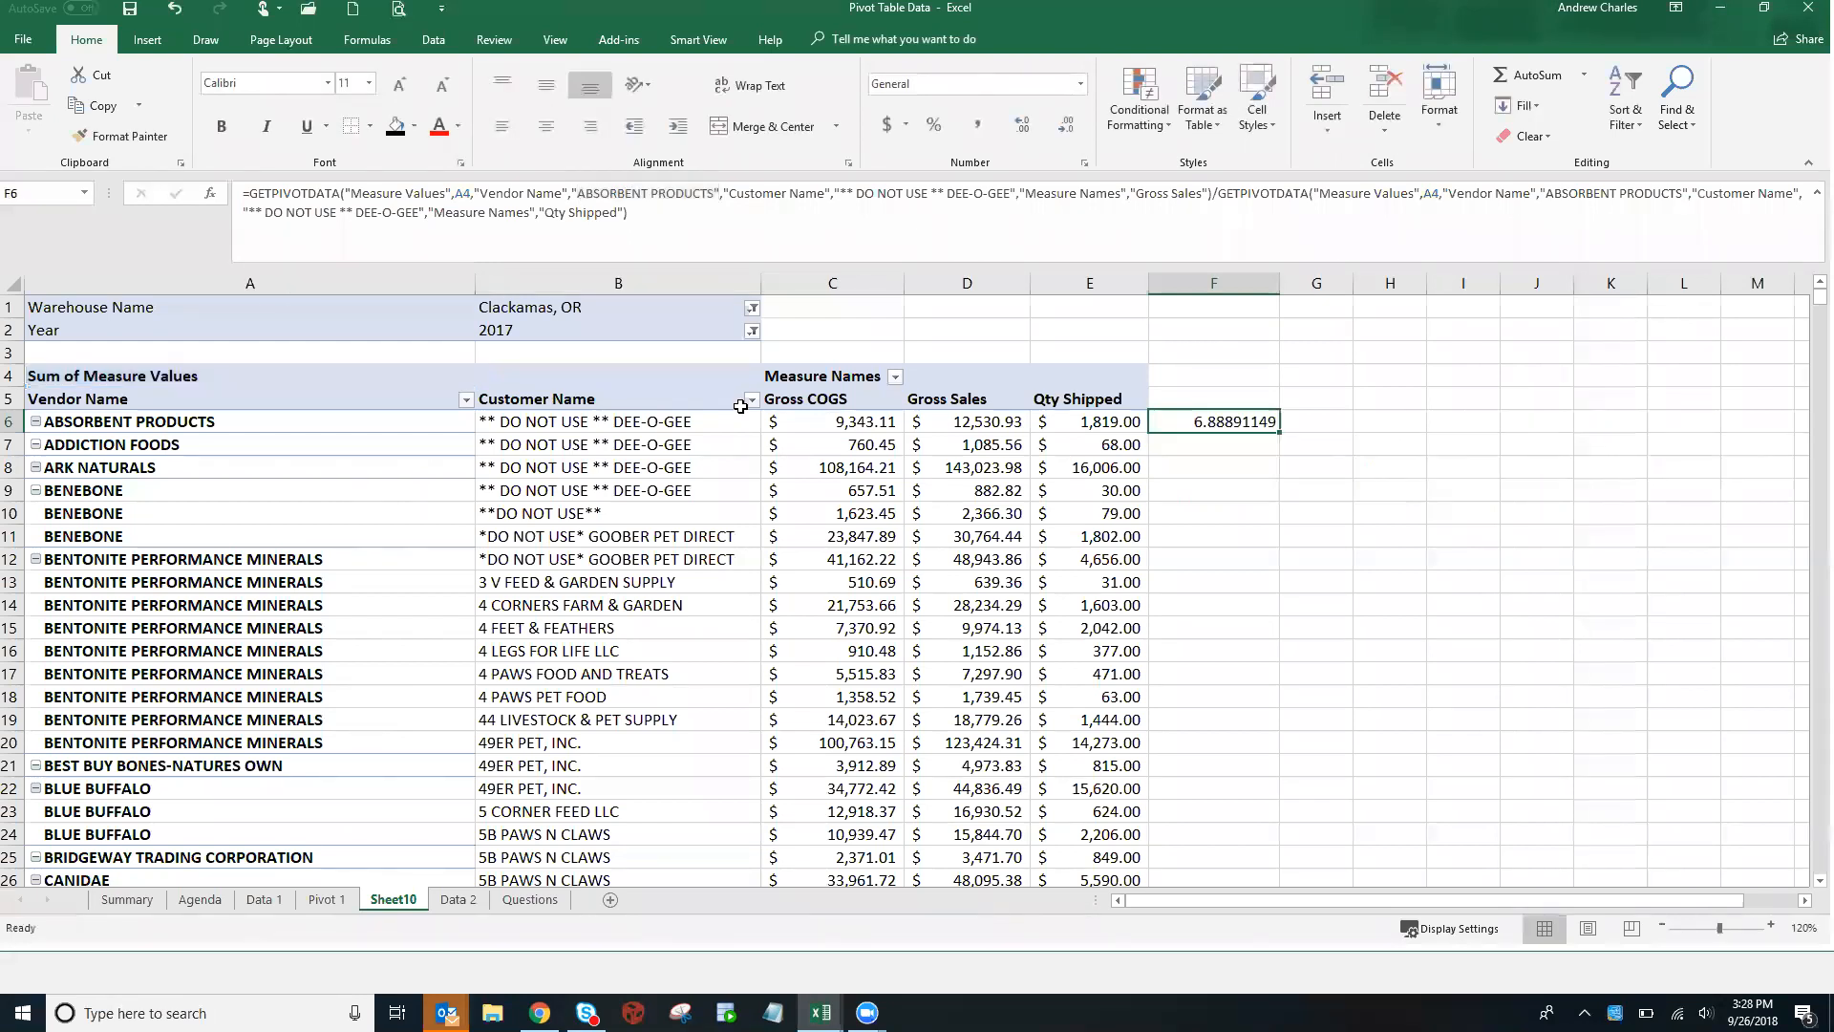
Enter =D5/E5 in the header-row cell F5 and fill the formula down column F beside the PivotTable
key(Up)
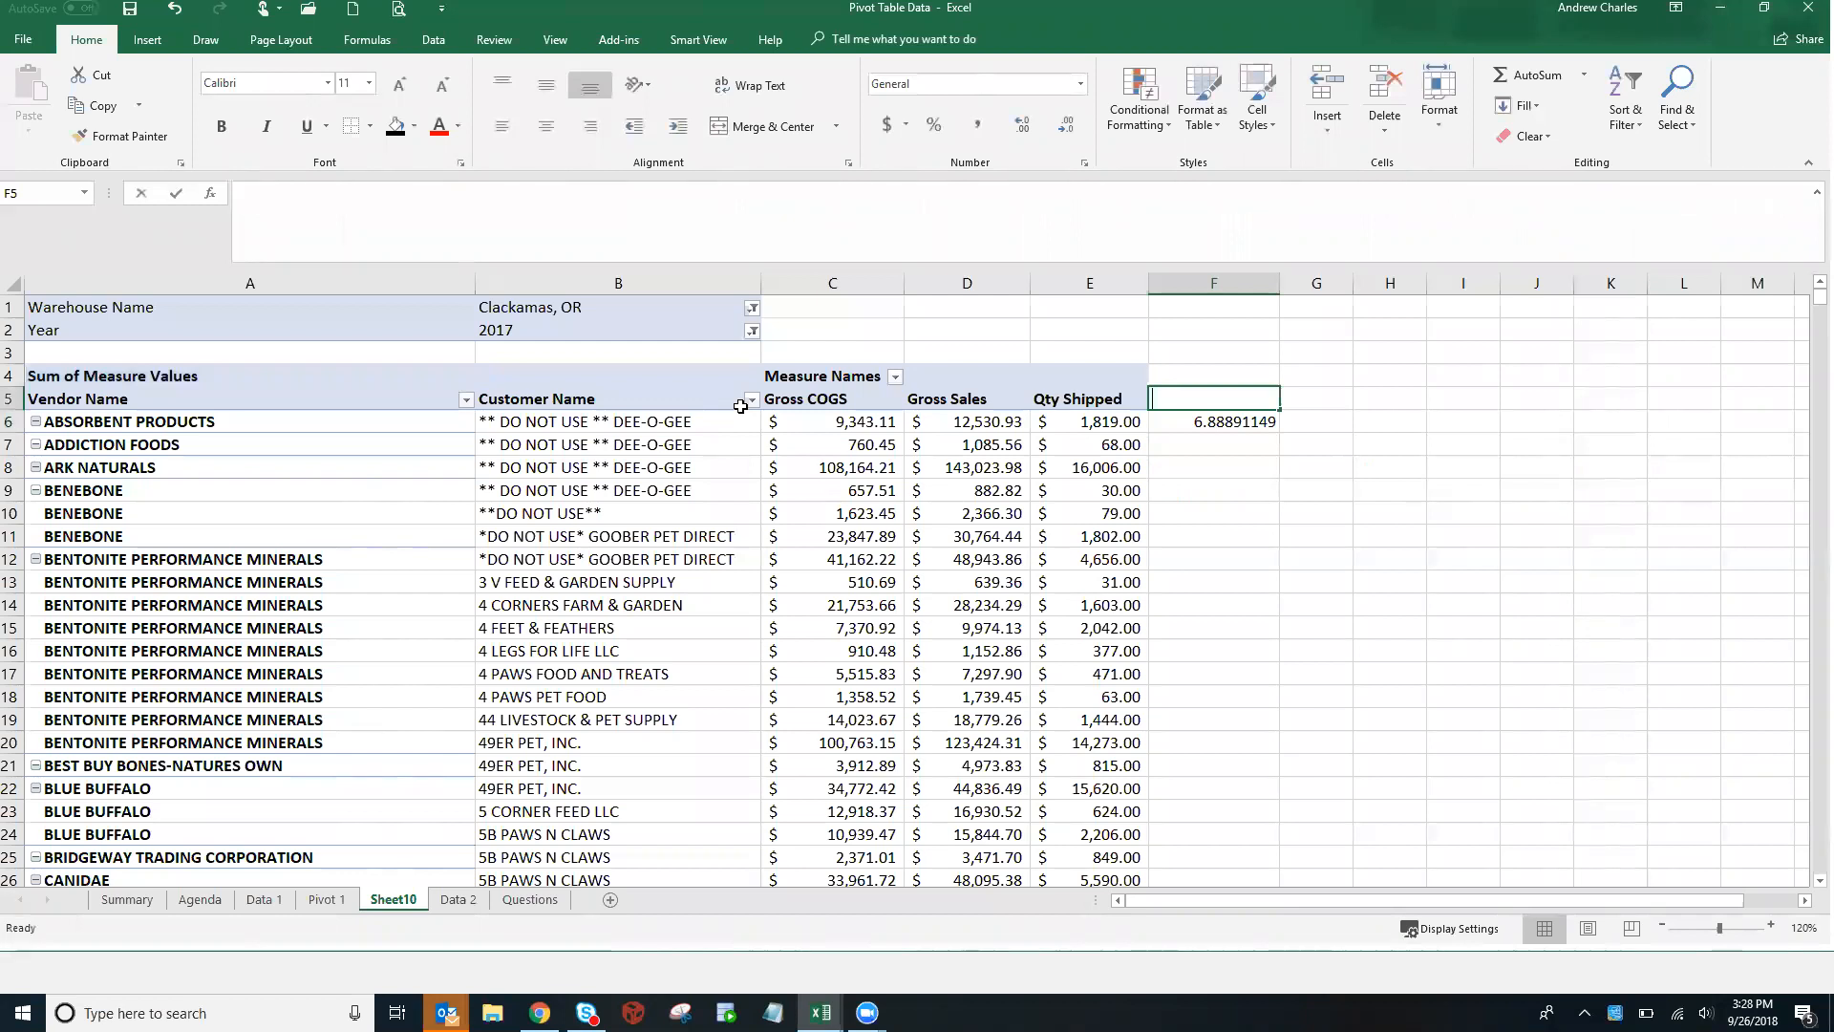
text(=)
click(952, 400)
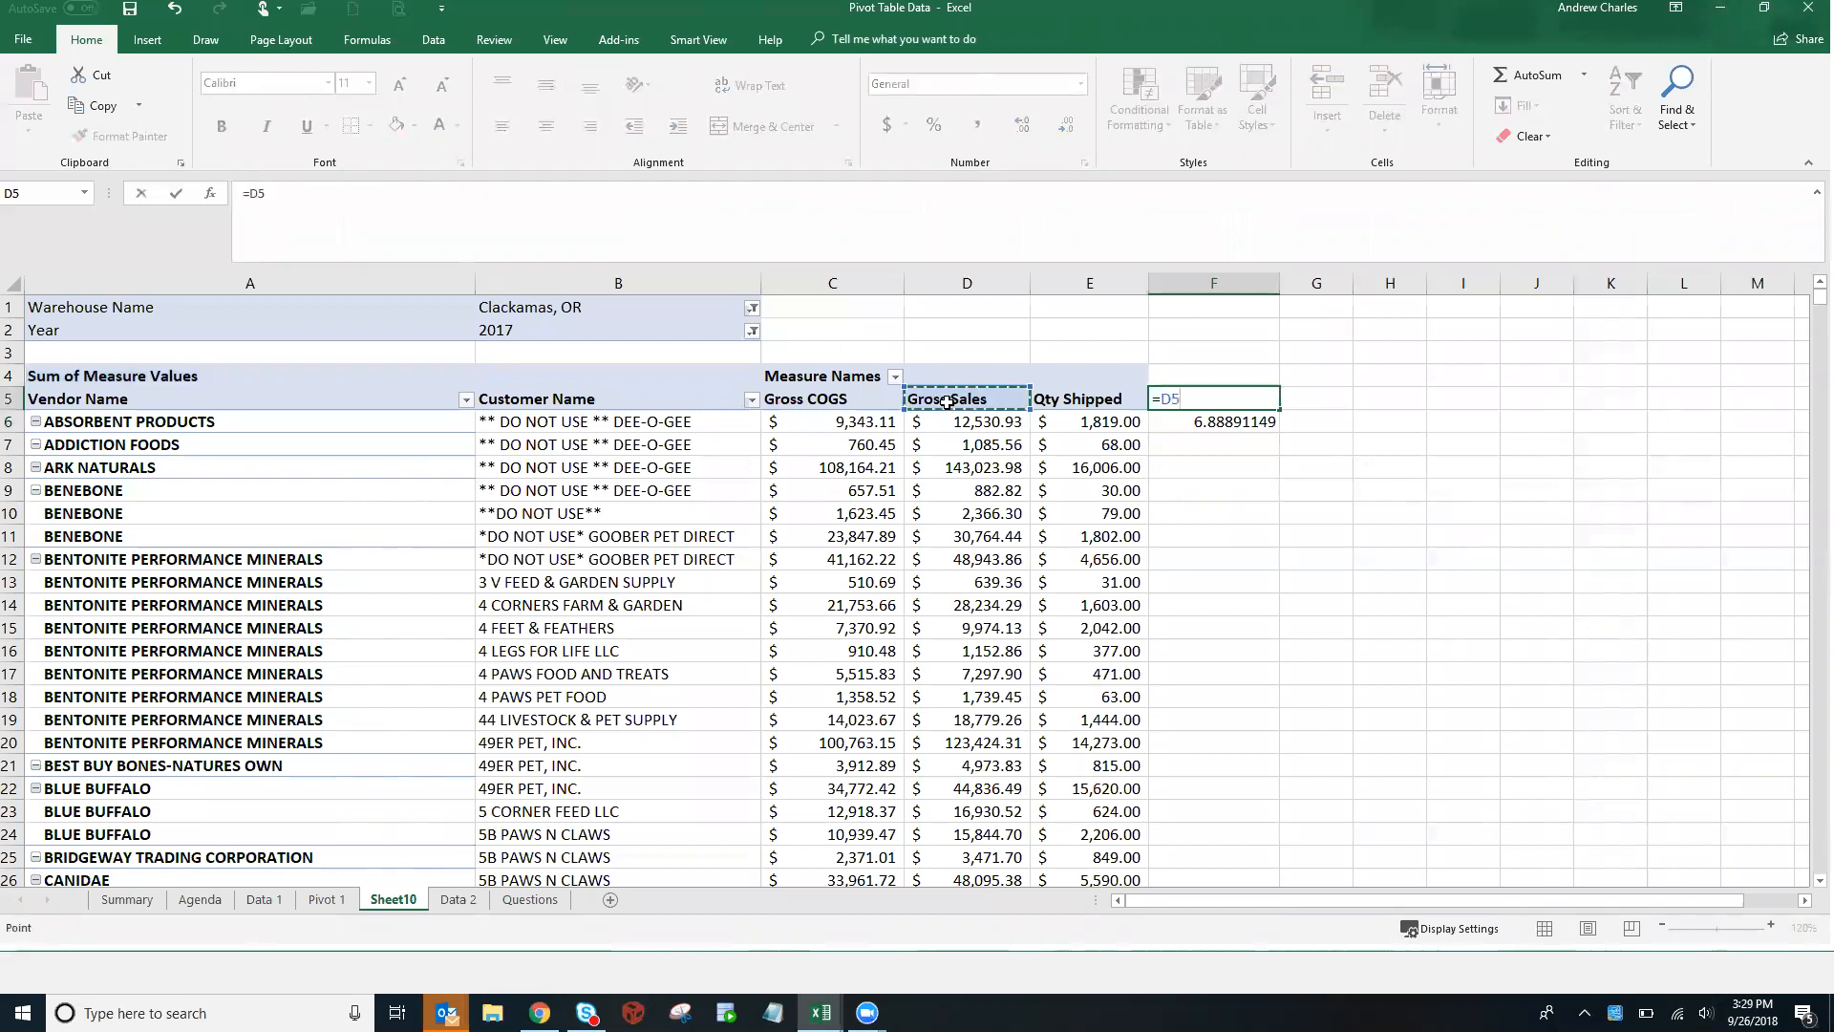
text(/)
click(1079, 399)
key(Return)
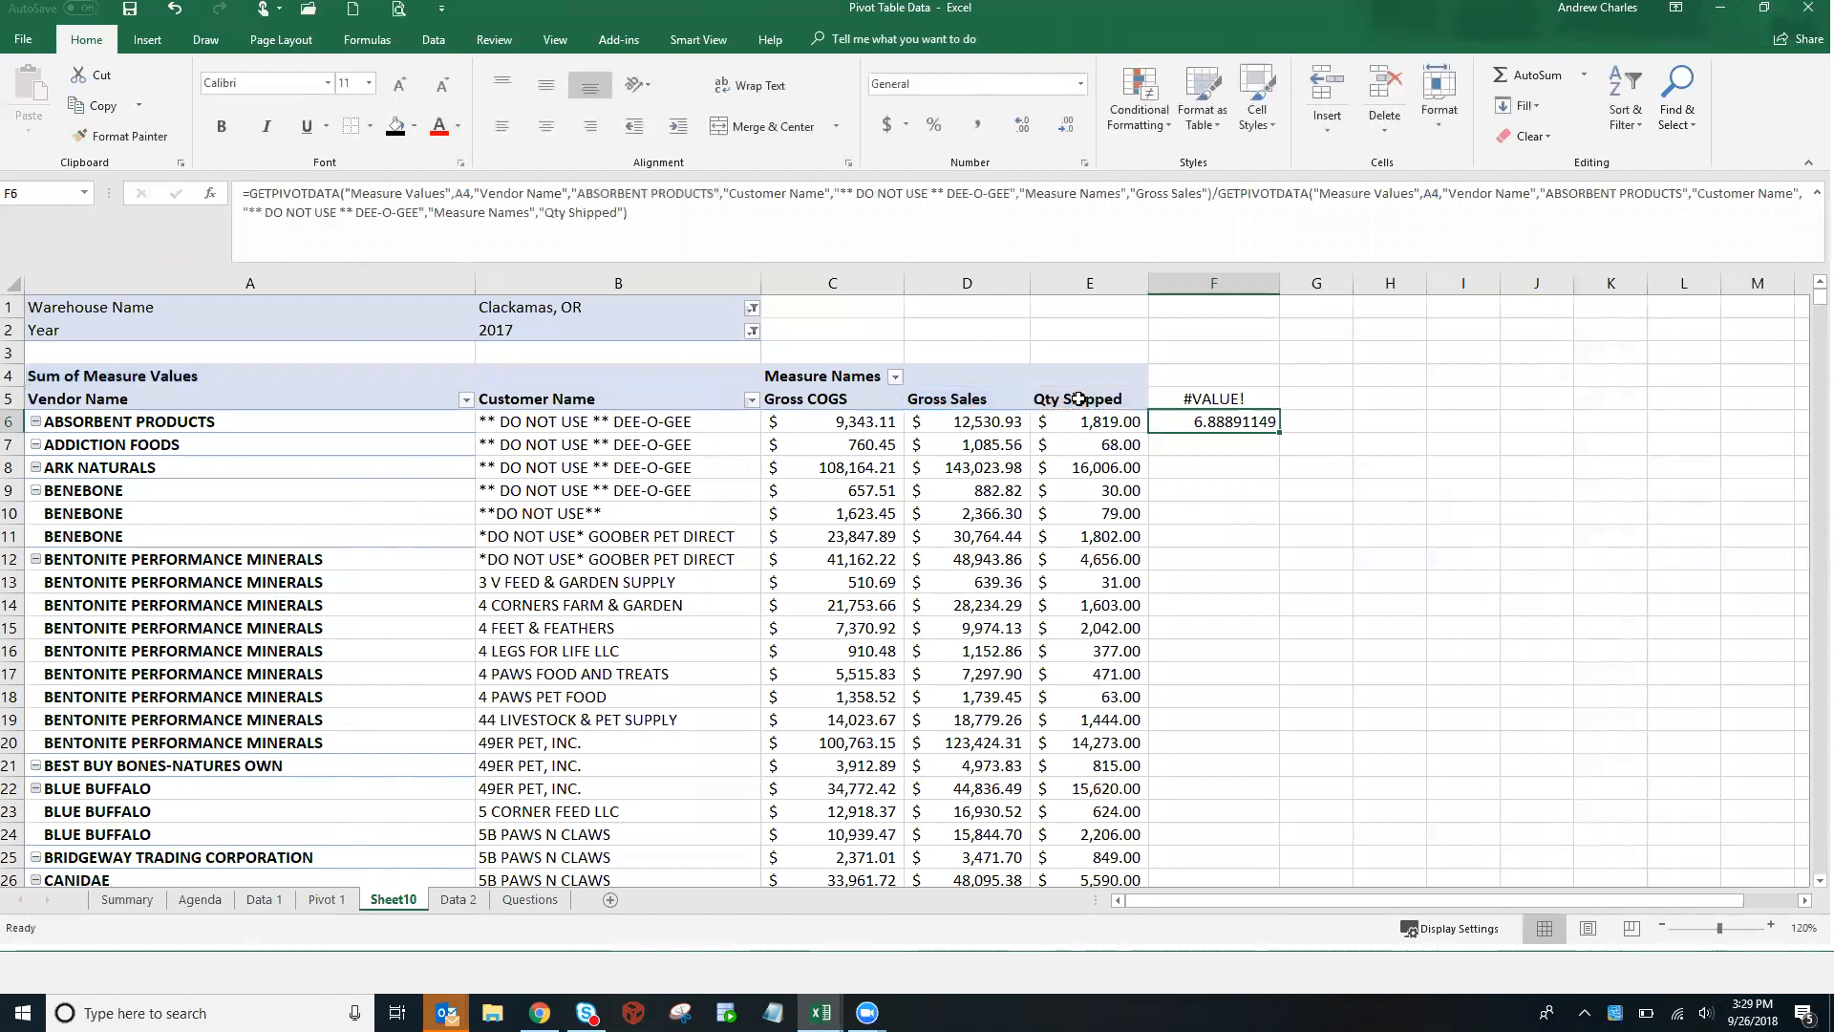
click(1185, 394)
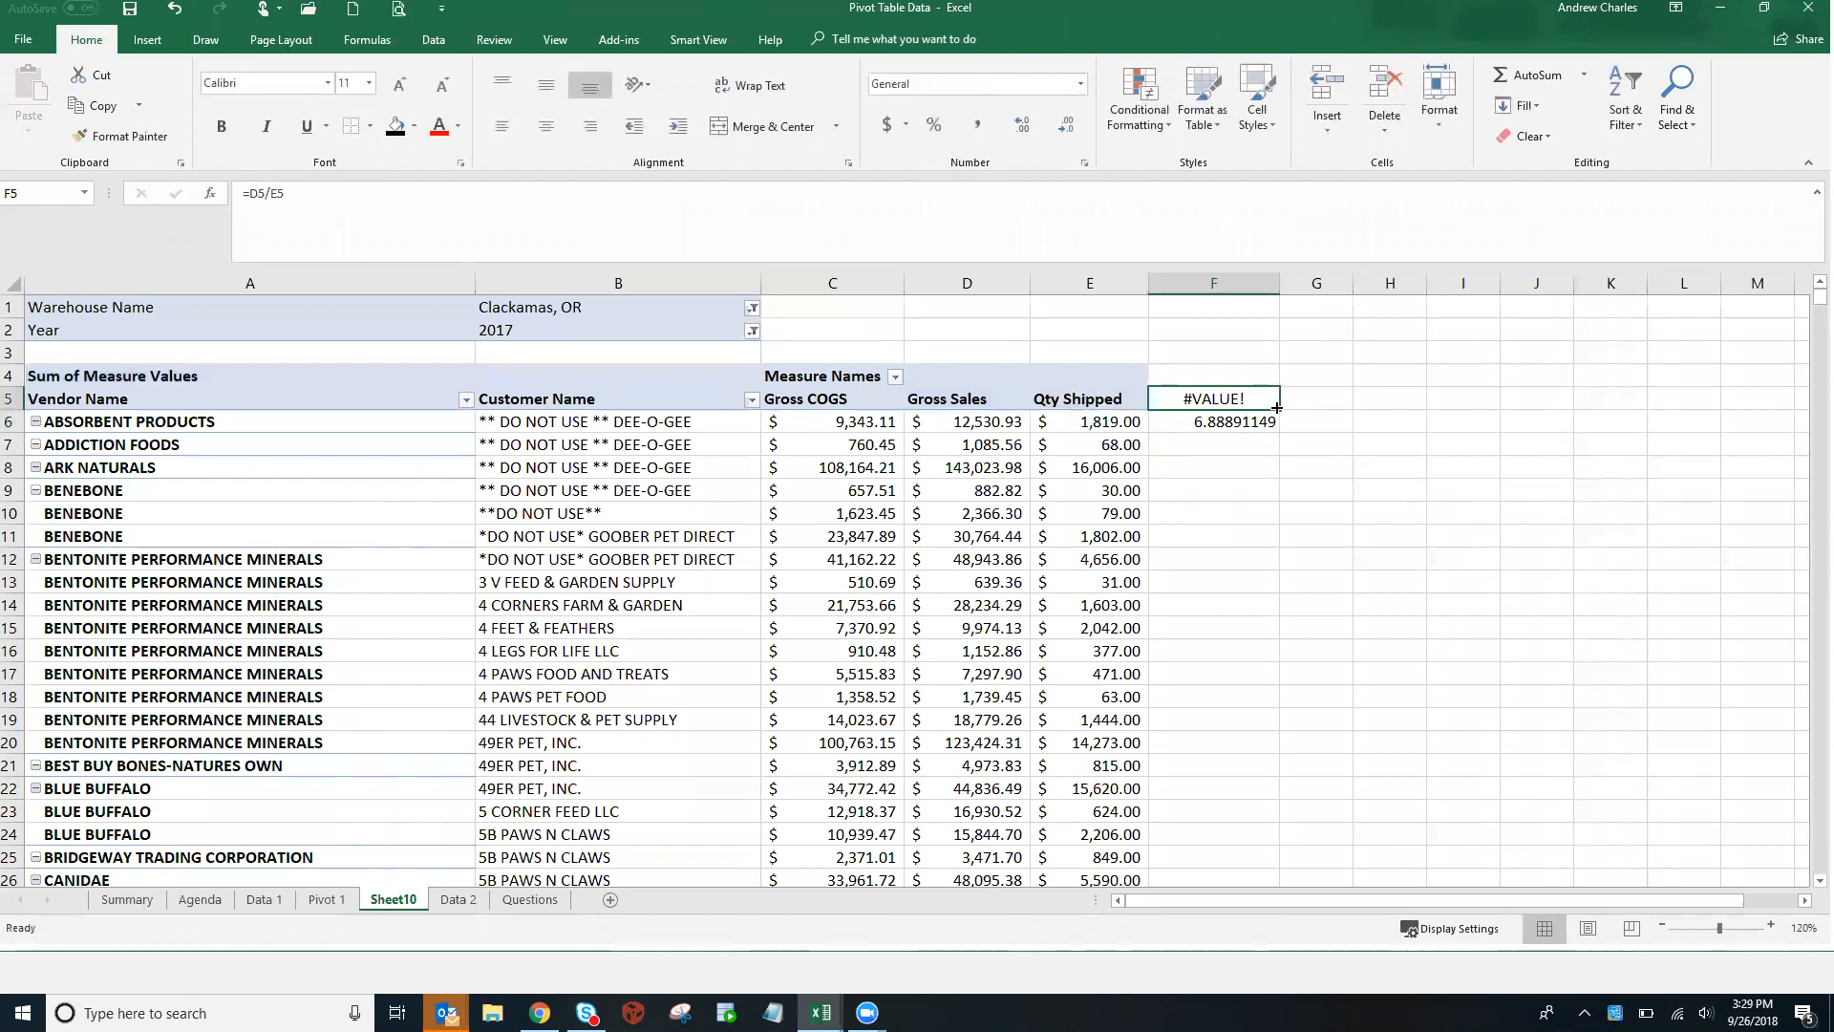
drag(1277, 407, 1280, 432)
double_click(1281, 432)
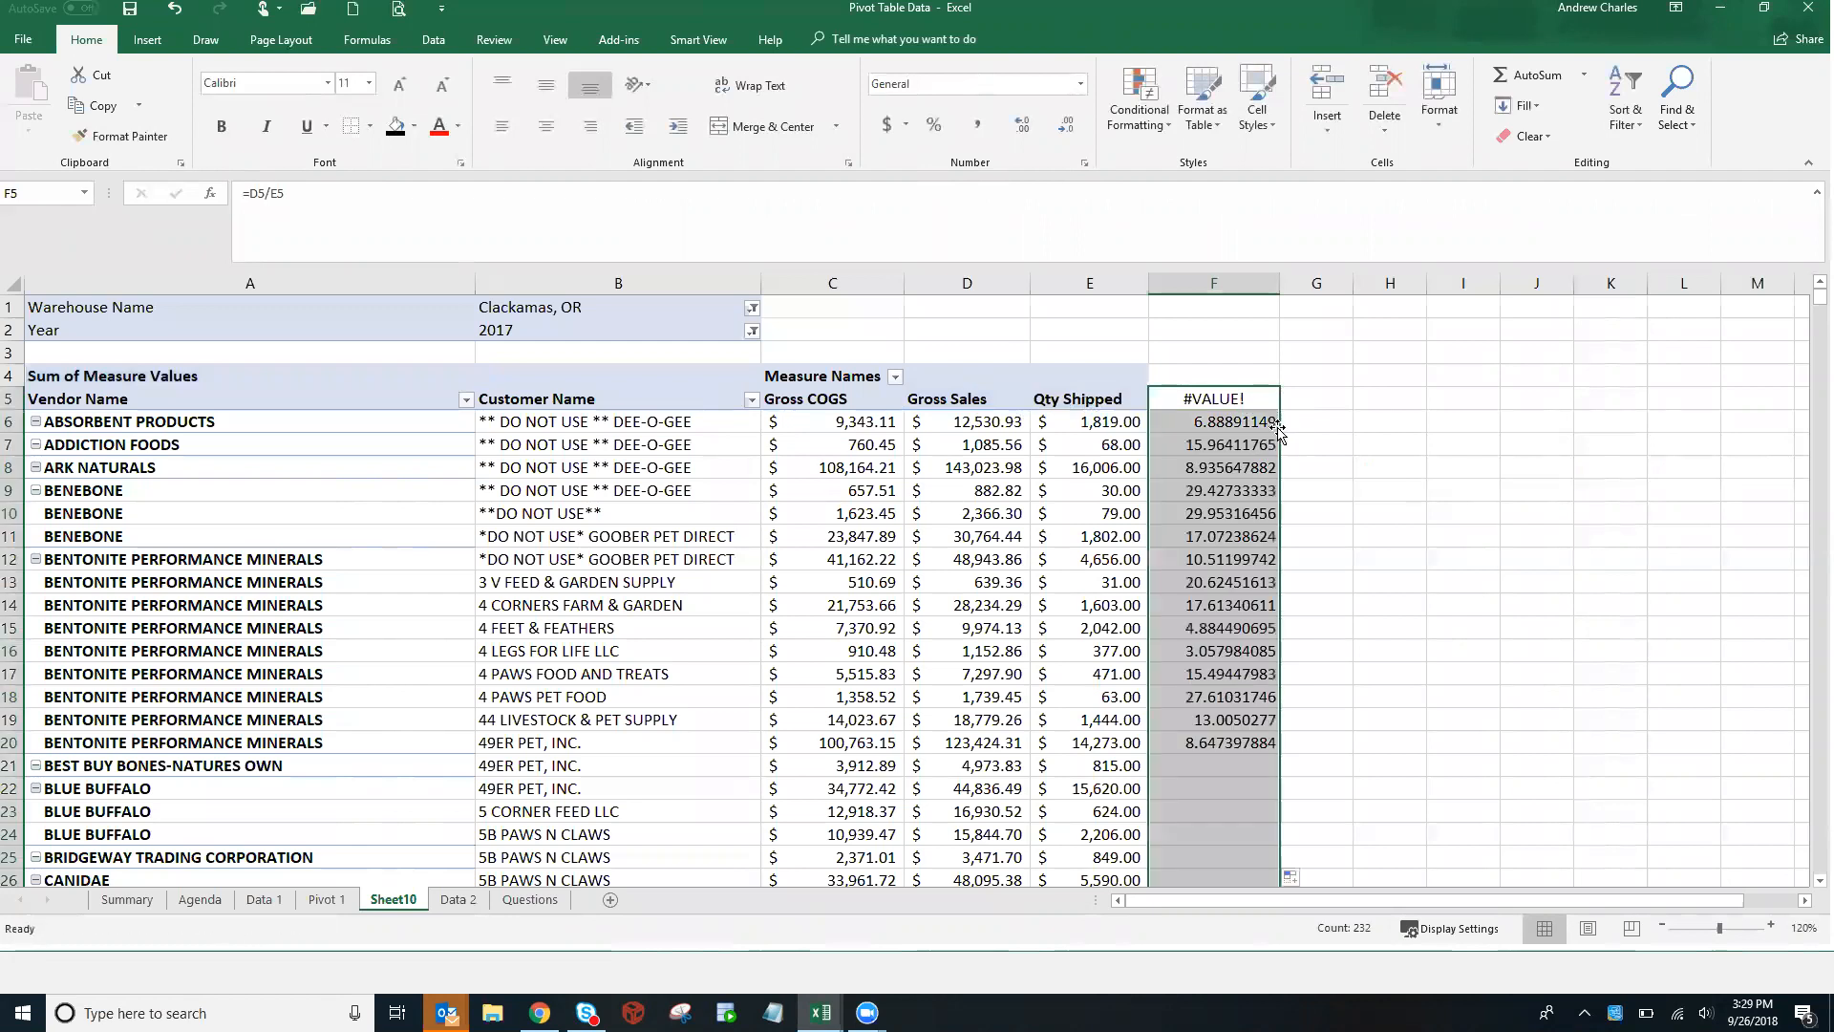
Check which cells the filled-down formula in F10 references
click(1240, 512)
key(F2)
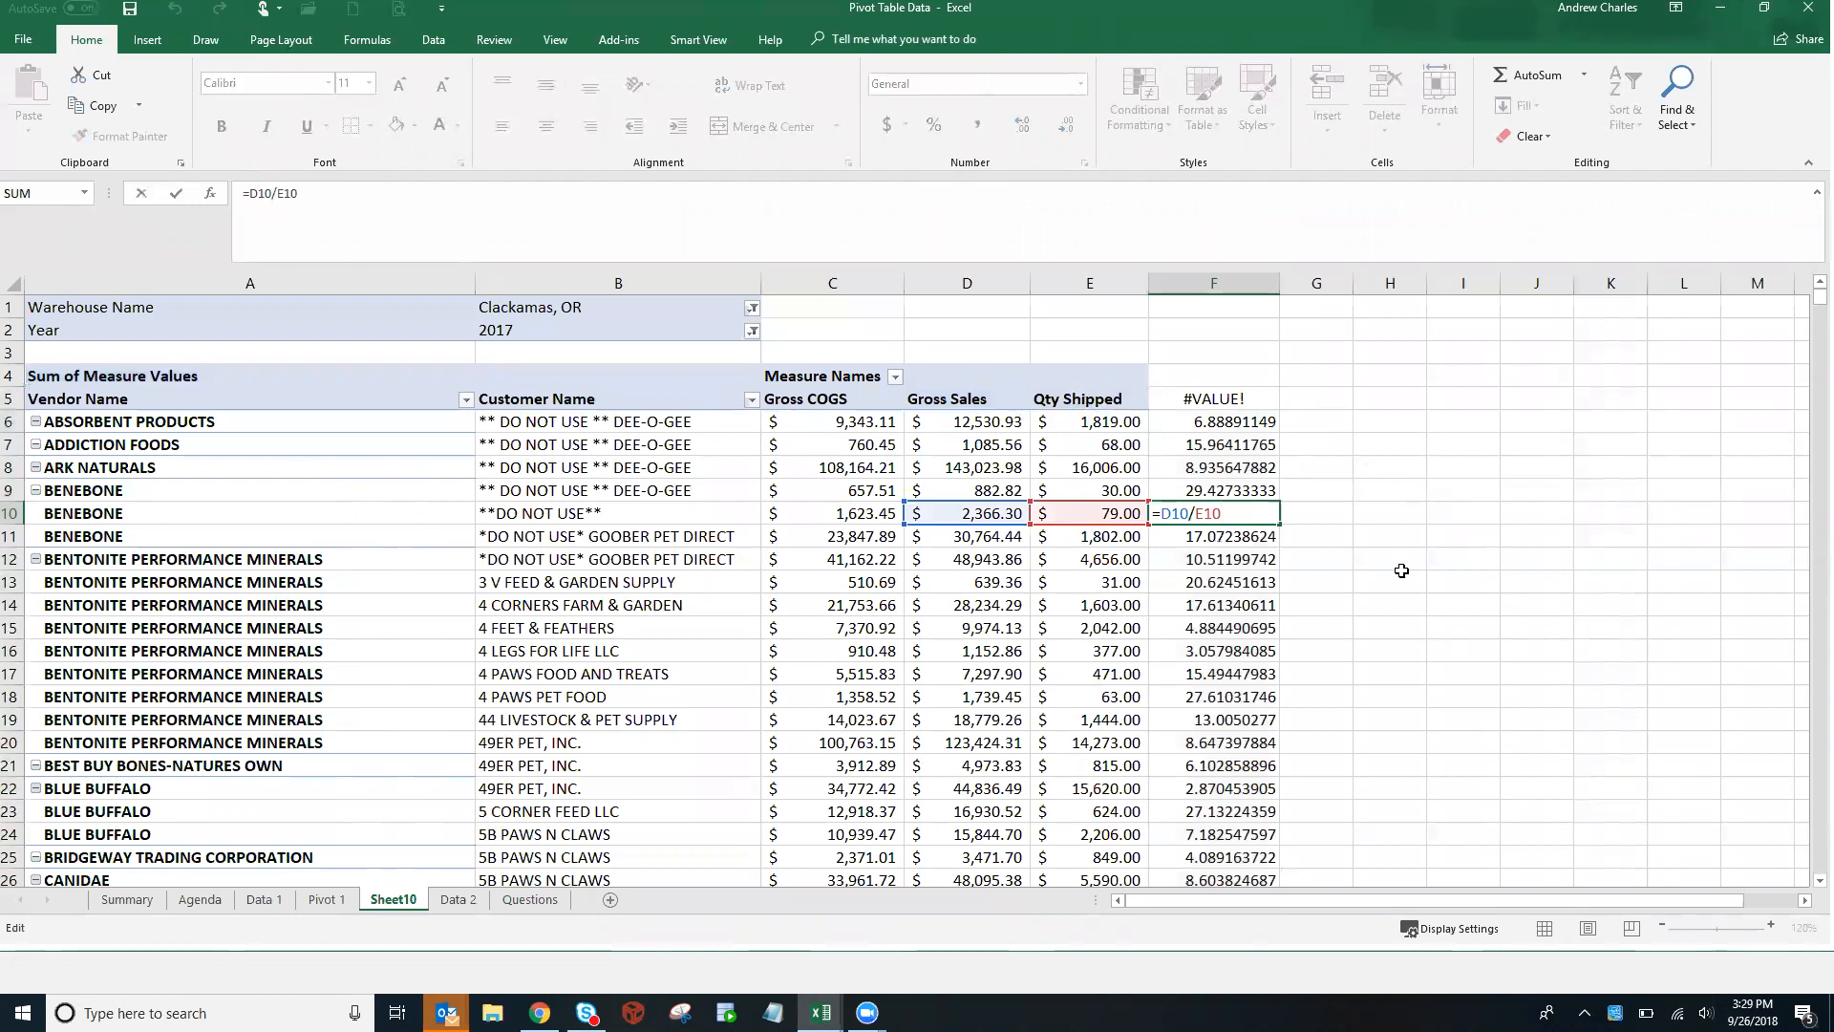
key(ctrl+Return)
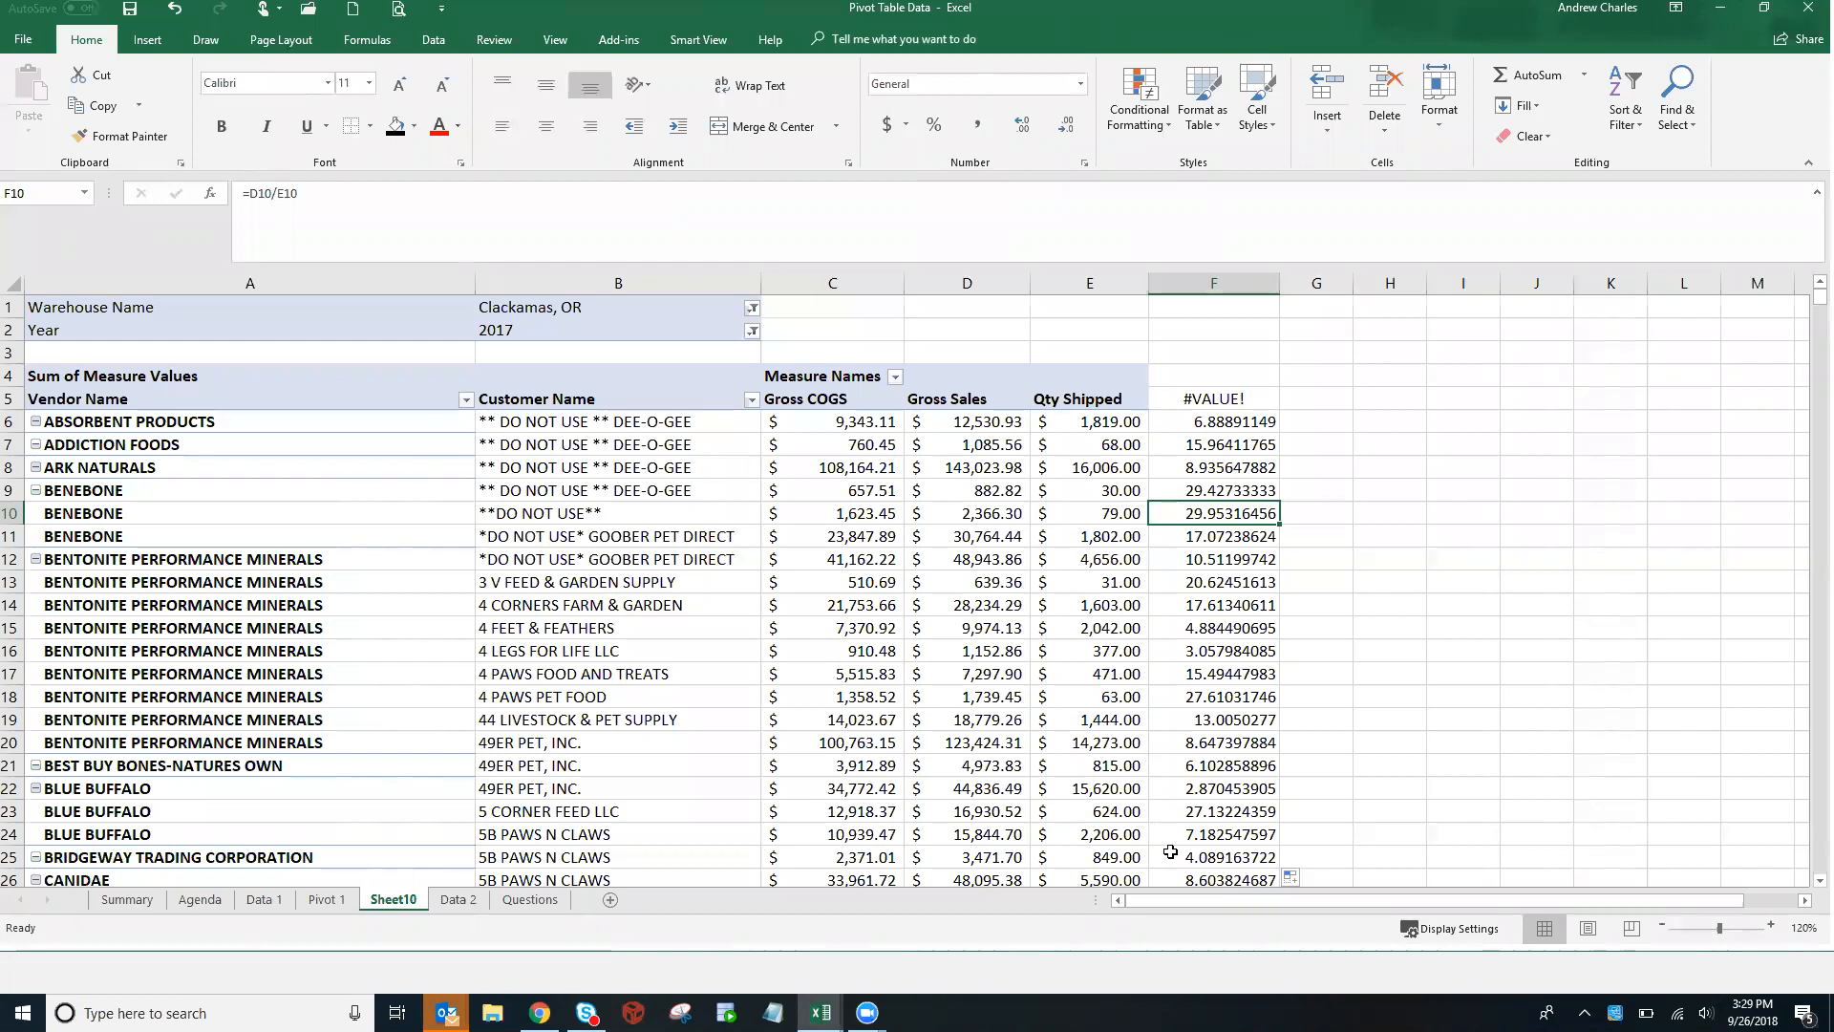
Move Warehouse Name from the filters to the top of the row fields, replacing the existing sheet data, and select K8 outside the PivotTable
click(1051, 540)
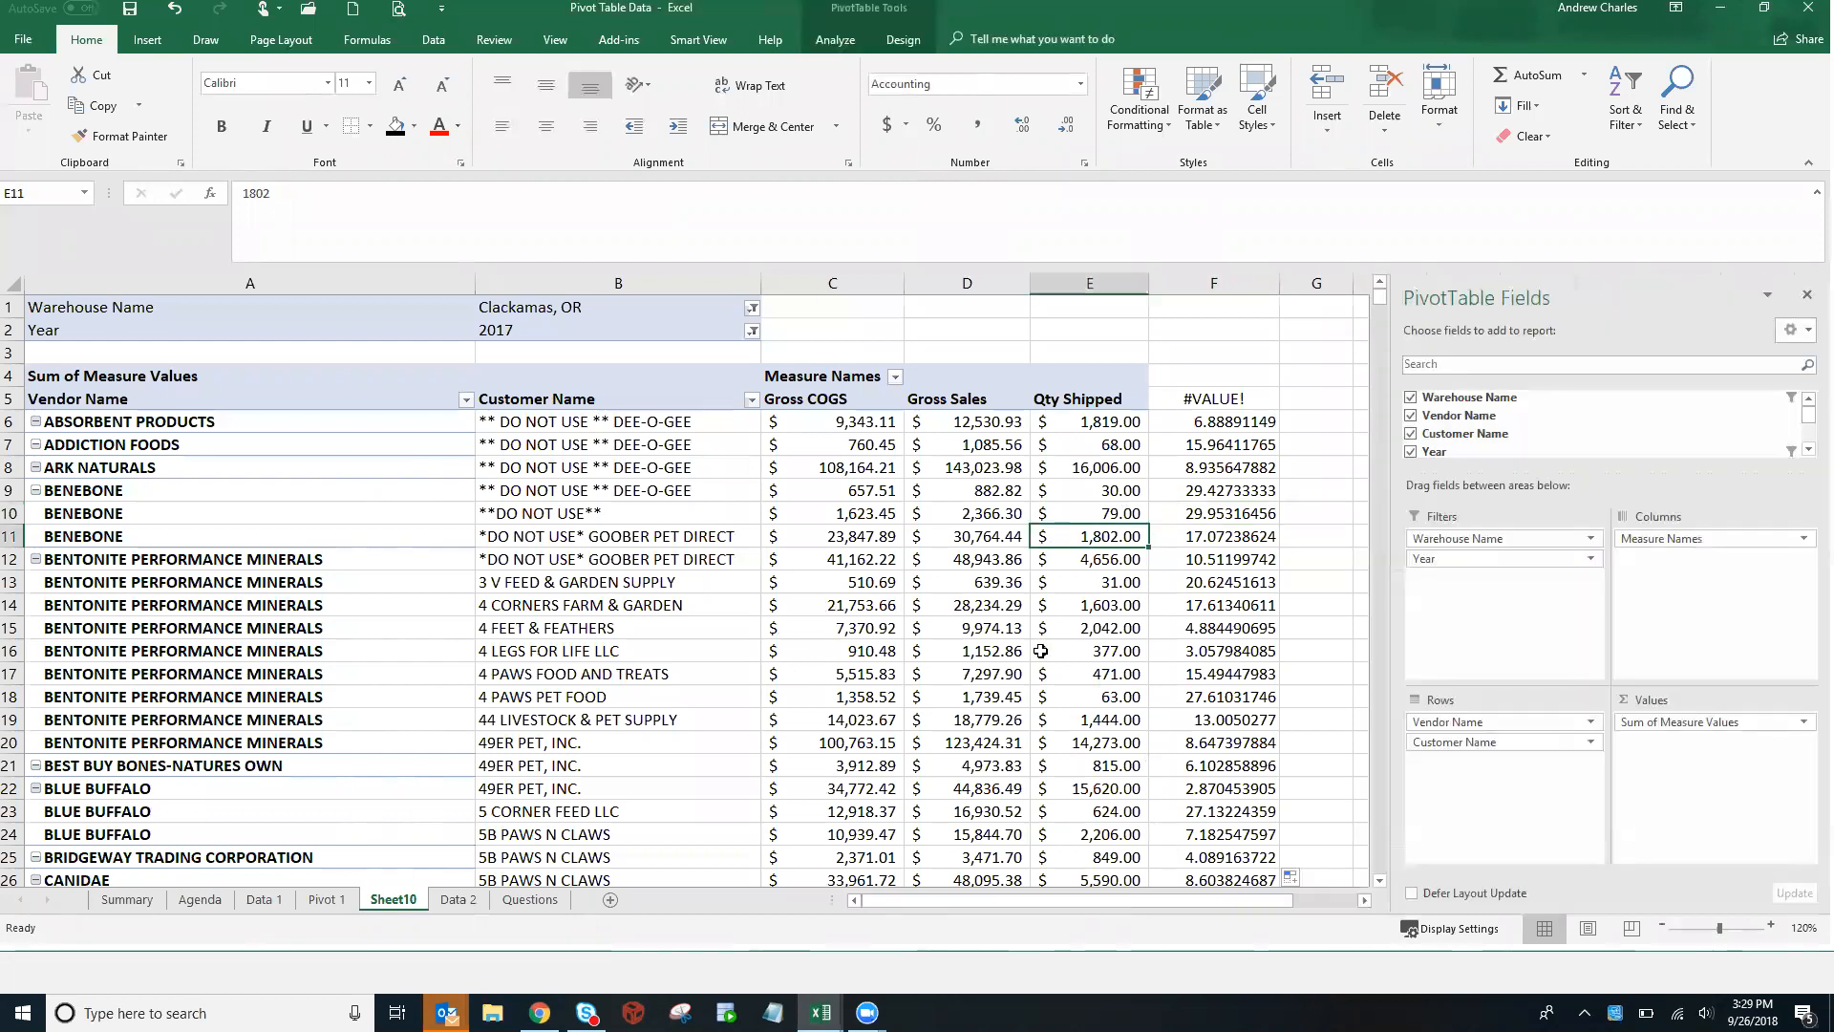
mouse_move(1103, 591)
drag(1491, 397, 1484, 712)
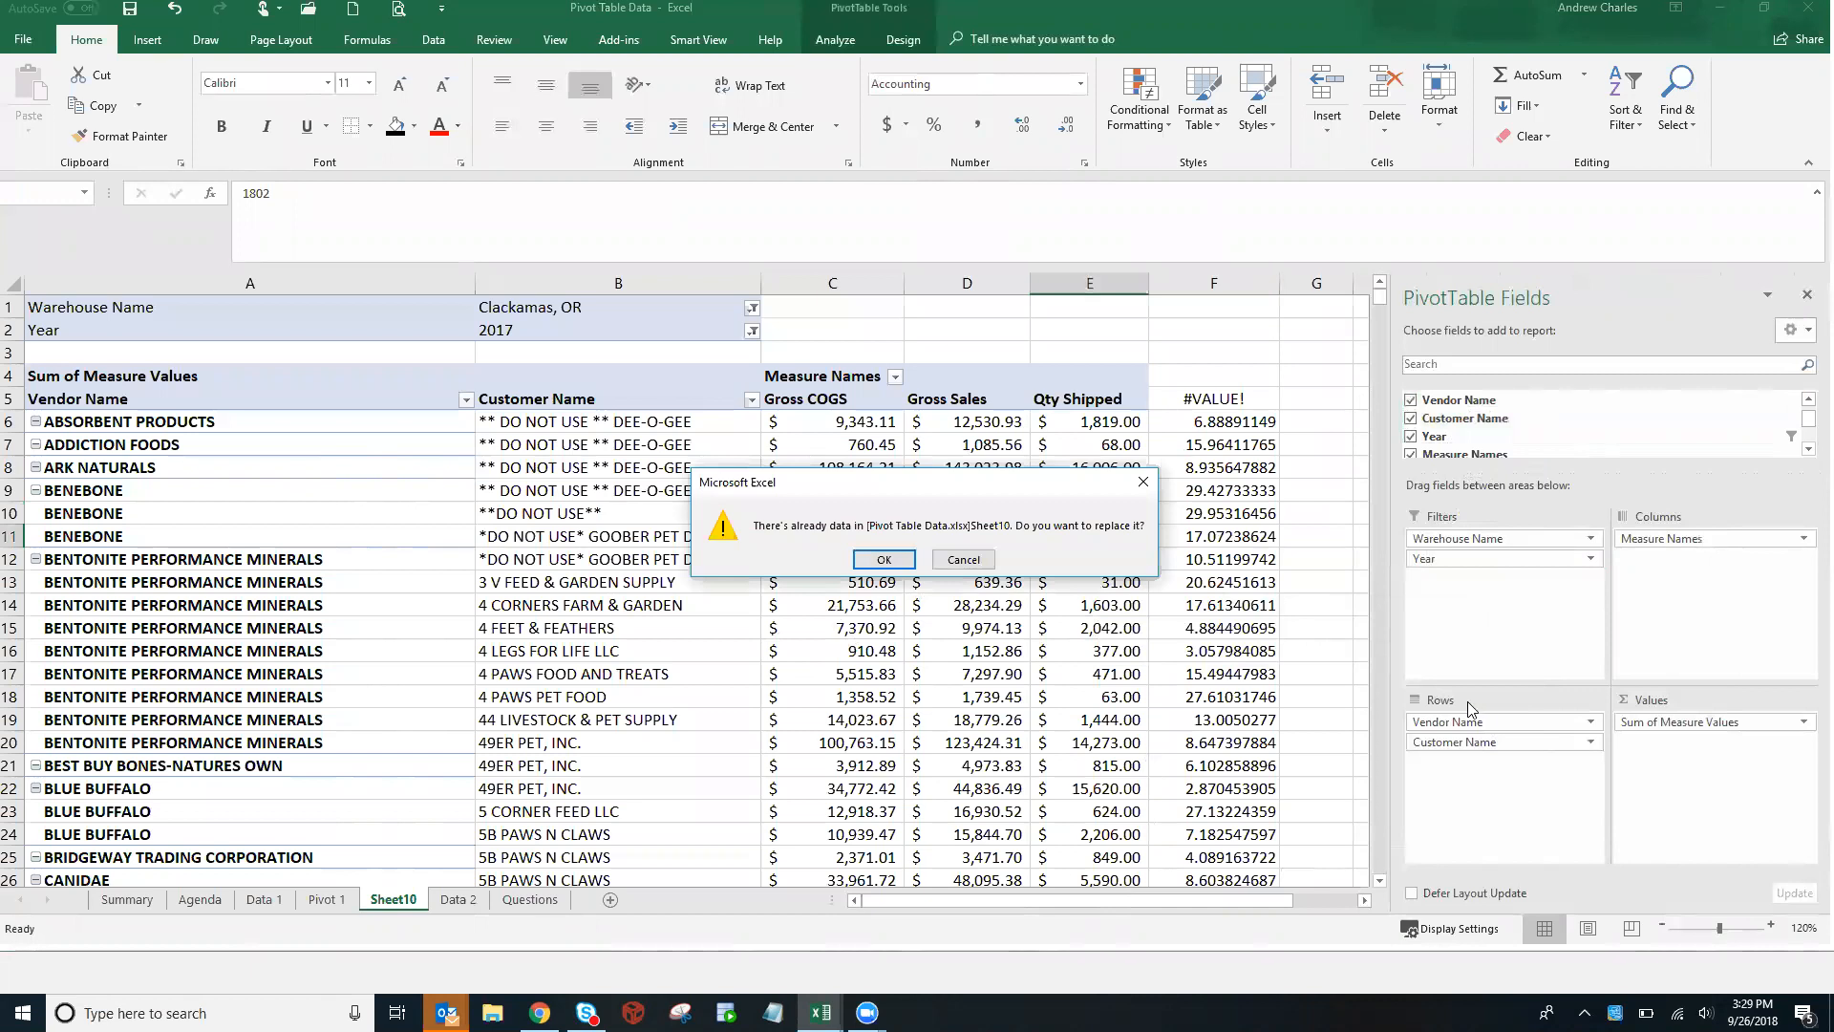
click(883, 559)
drag(1226, 907, 1362, 912)
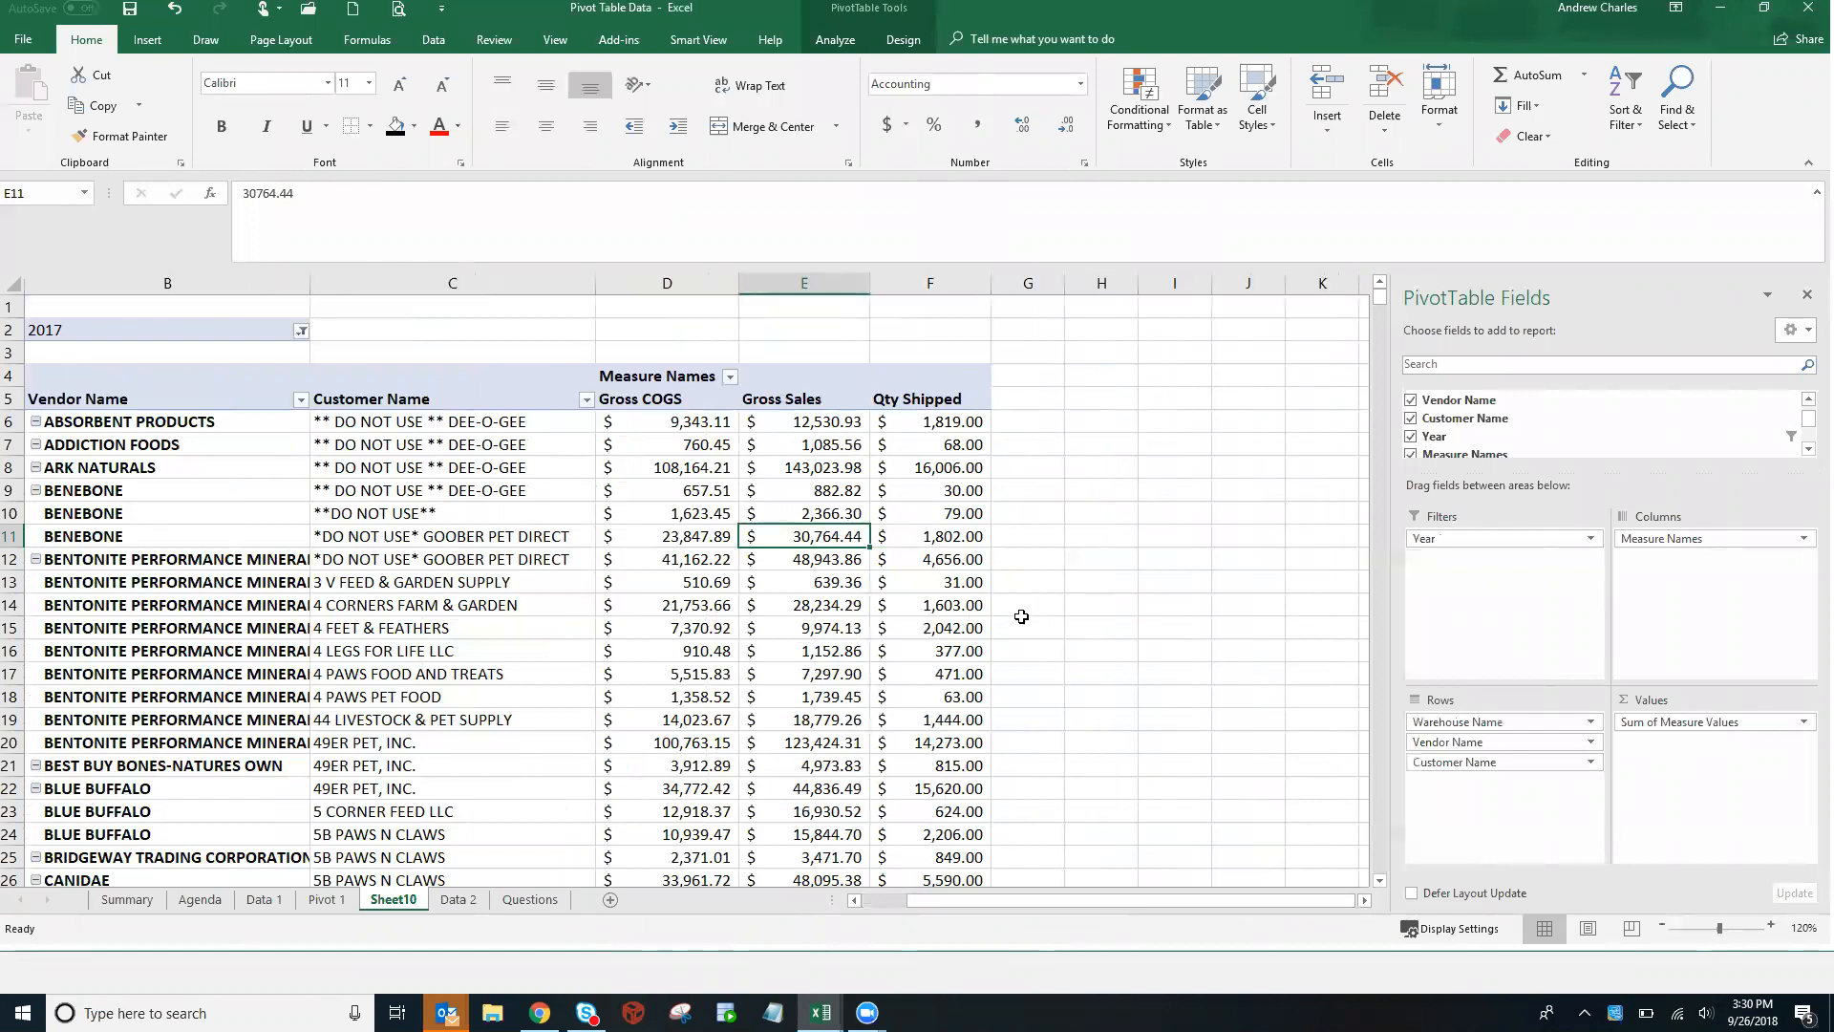
drag(906, 904, 999, 906)
click(1334, 465)
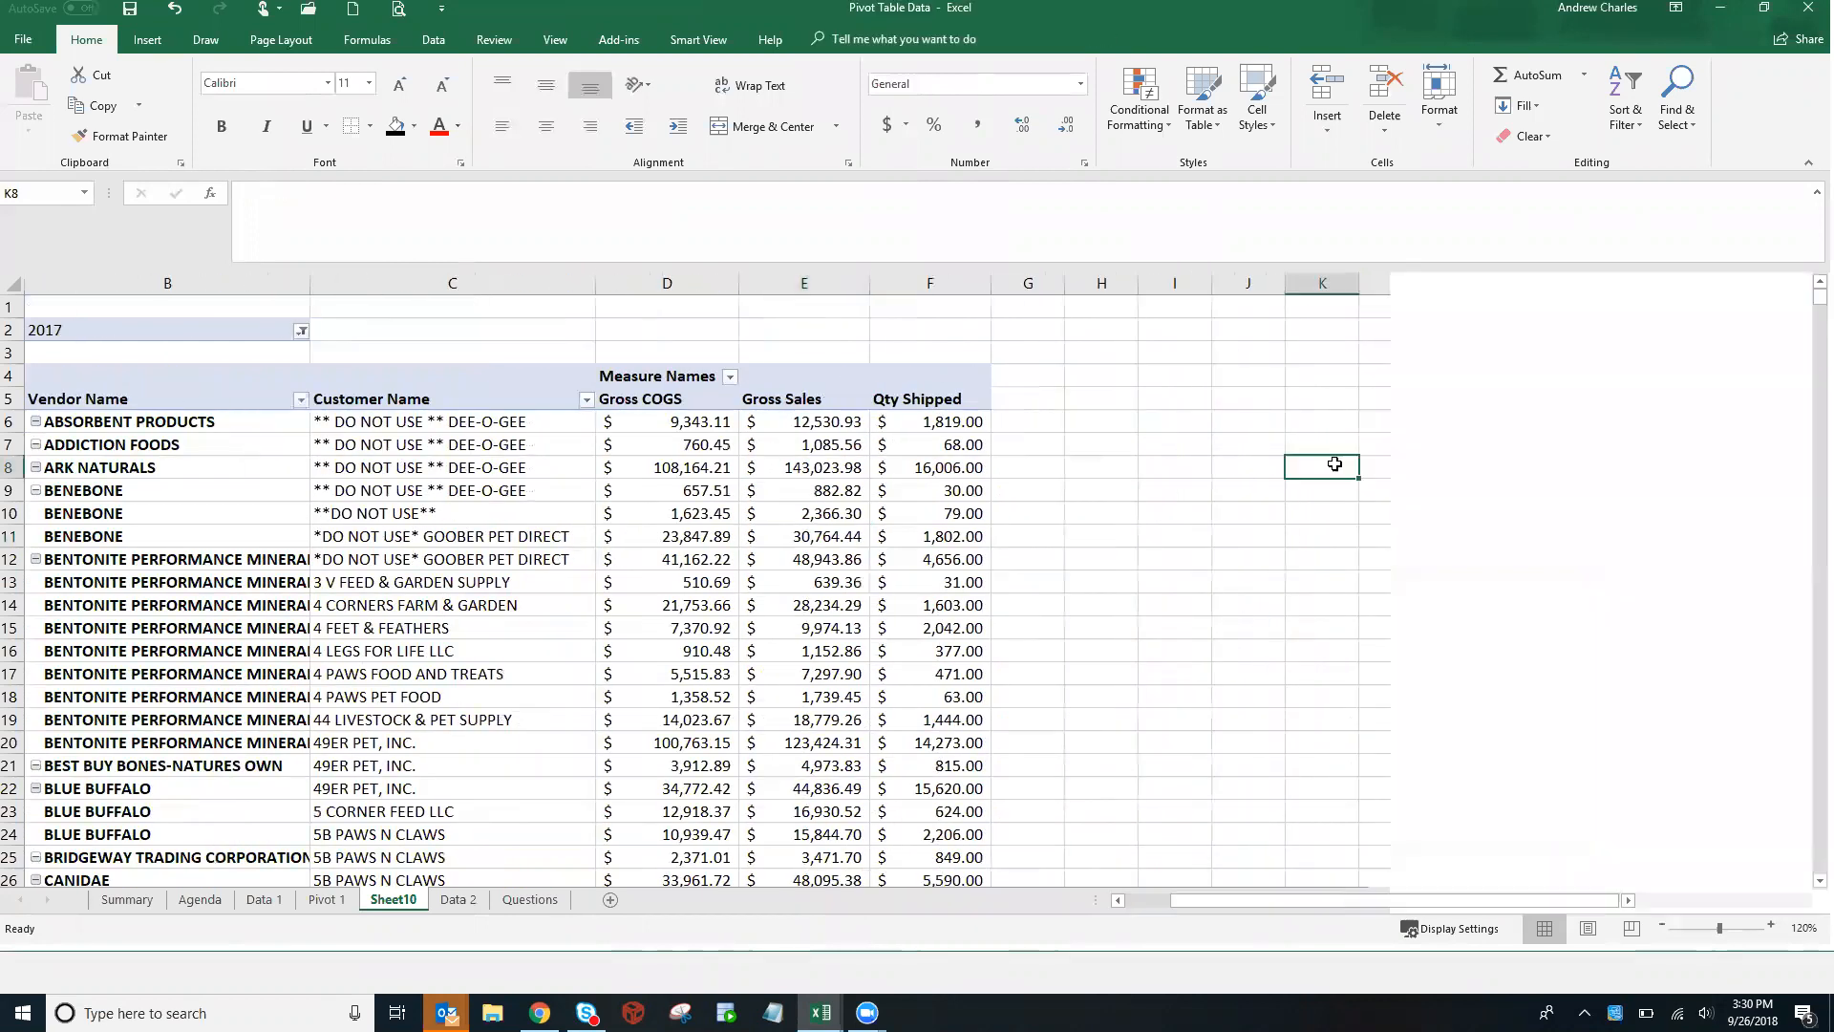
Enter =E5/F5 in cell O5, well away from the PivotTable, dividing Gross Sales by Qty Shipped
key(Right)
key(Right)
key(Right)
key(Right)
key(Right)
key(Right)
key(Right)
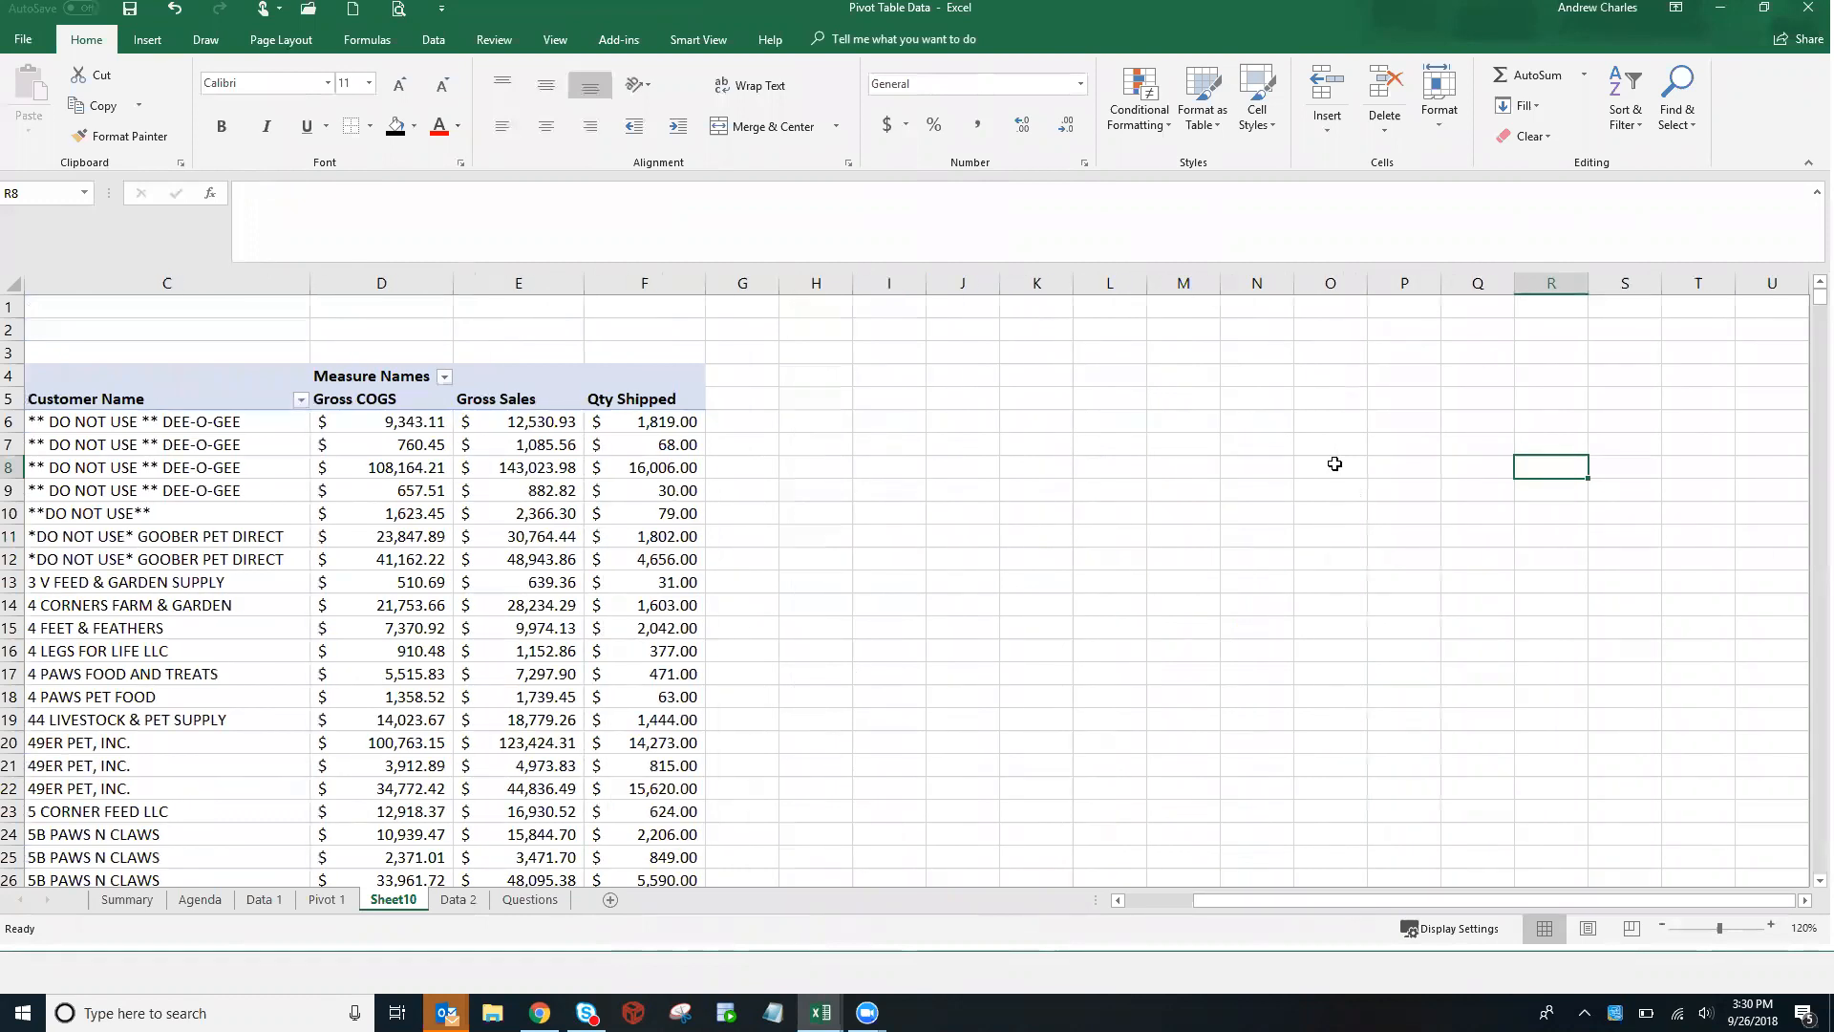
click(1306, 399)
text(=)
key(Left)
key(ctrl+Left)
key(Left)
key(Left)
key(Right)
text(/)
click(683, 401)
key(Return)
key(Up)
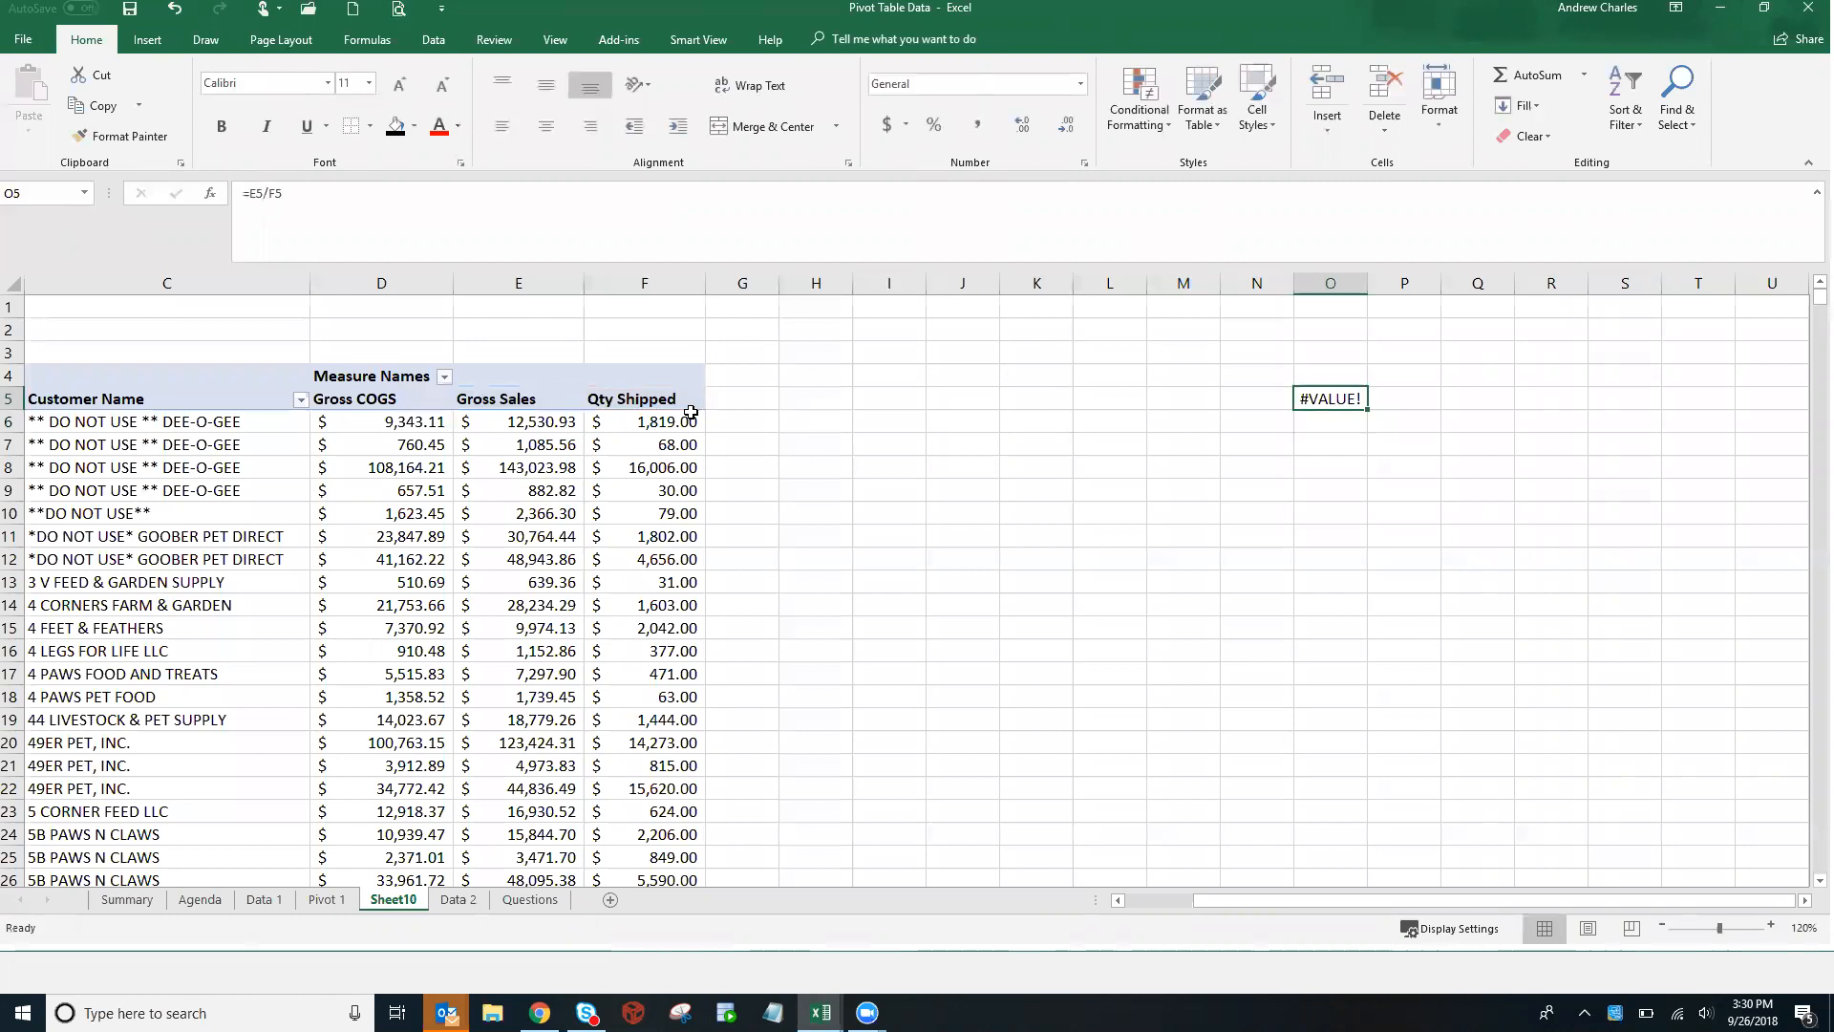
Copy the O5 formula down column O through row 24
key(ctrl+c)
key(shift+Down)
key(shift+Down)
key(shift+Down)
key(shift+Down)
key(shift+Down)
key(shift+Down)
key(shift+Down)
key(shift+Down)
key(shift+Down)
key(shift+Down)
key(shift+Down)
key(shift+Down)
key(shift+Down)
key(shift+Down)
key(shift+Down)
key(shift+Down)
key(shift+Down)
key(shift+Down)
key(shift+Down)
key(ctrl+v)
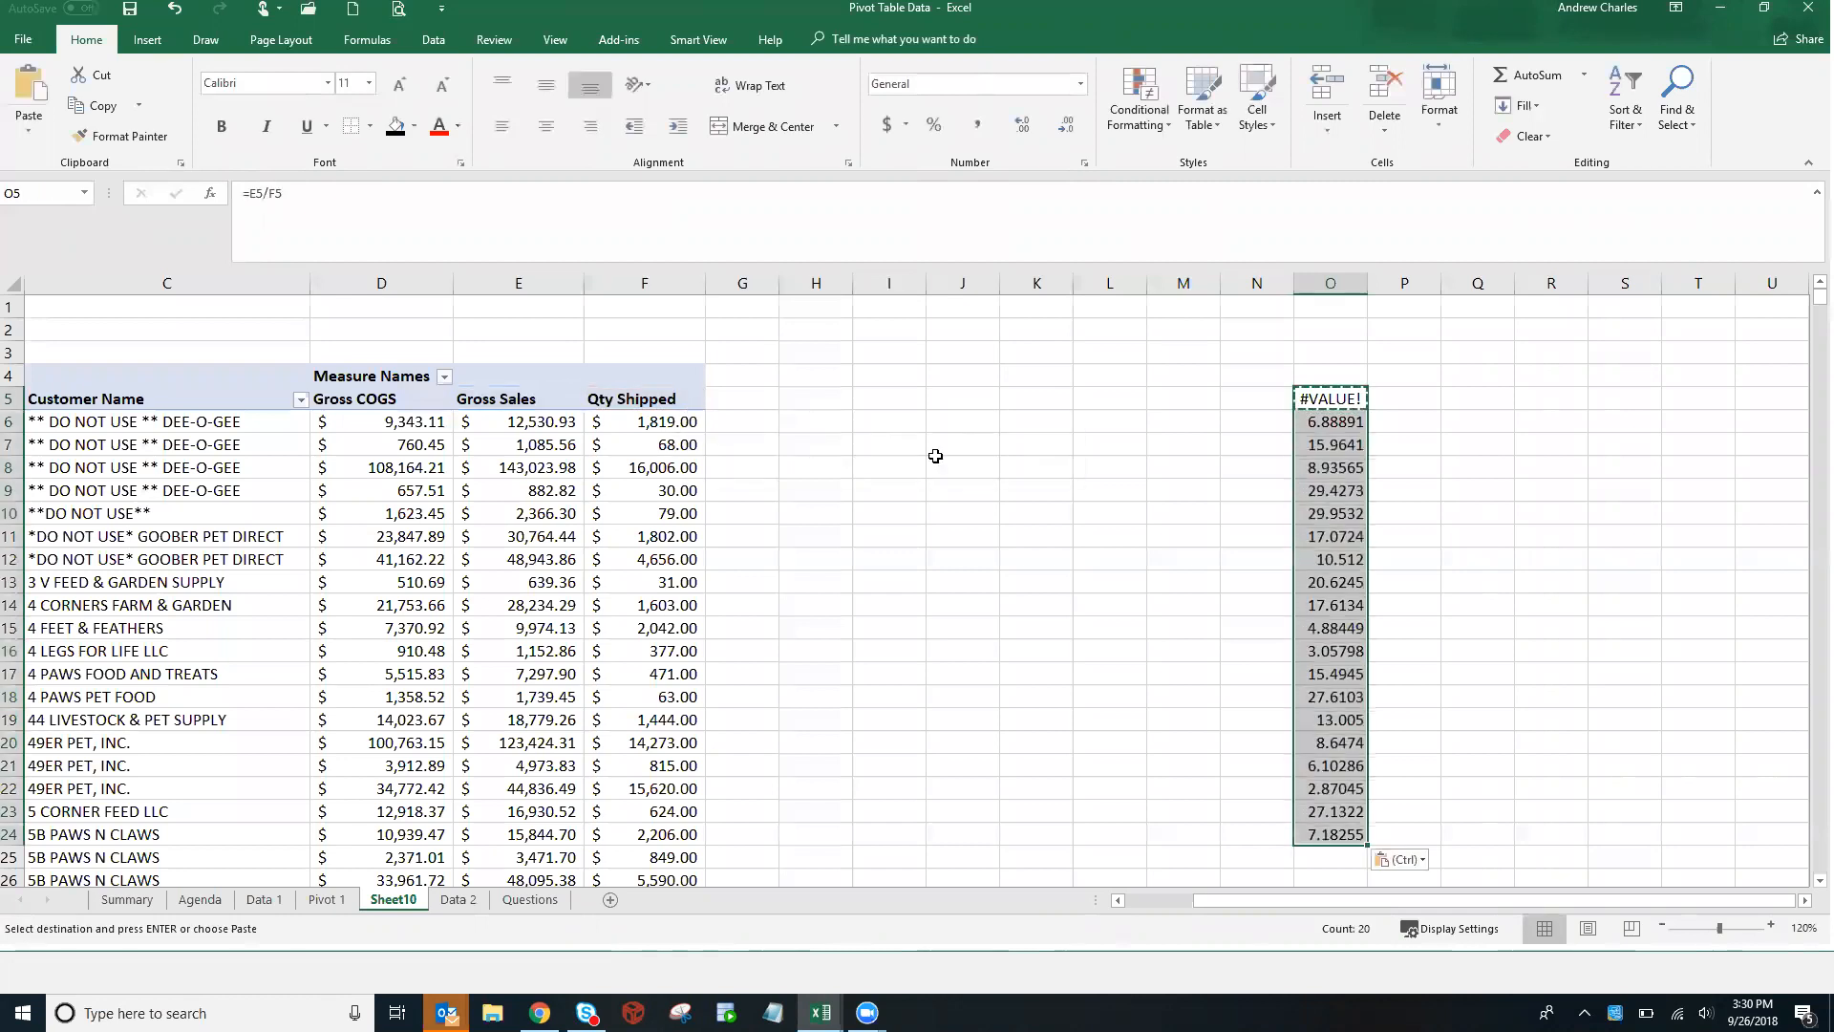
Move Warehouse Name from the row fields back to the filters above Year, and check which cells the O7 formula references
click(633, 444)
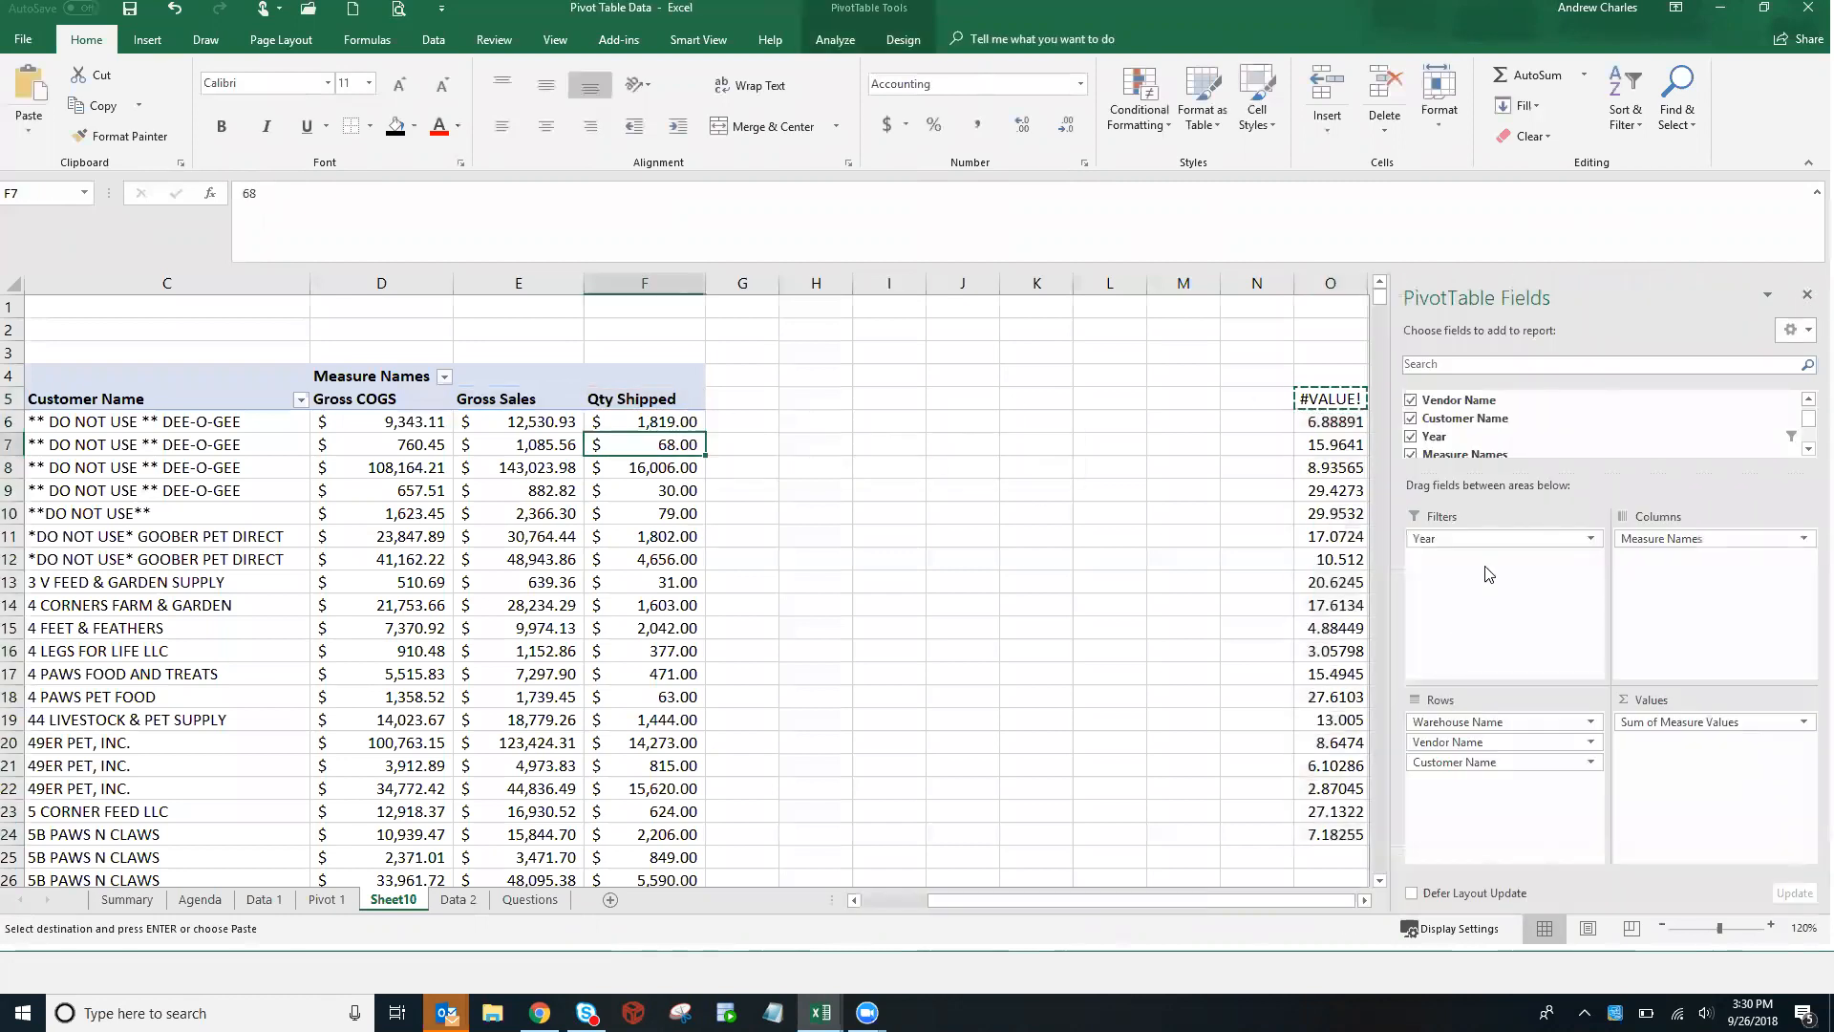
drag(1540, 726, 1496, 531)
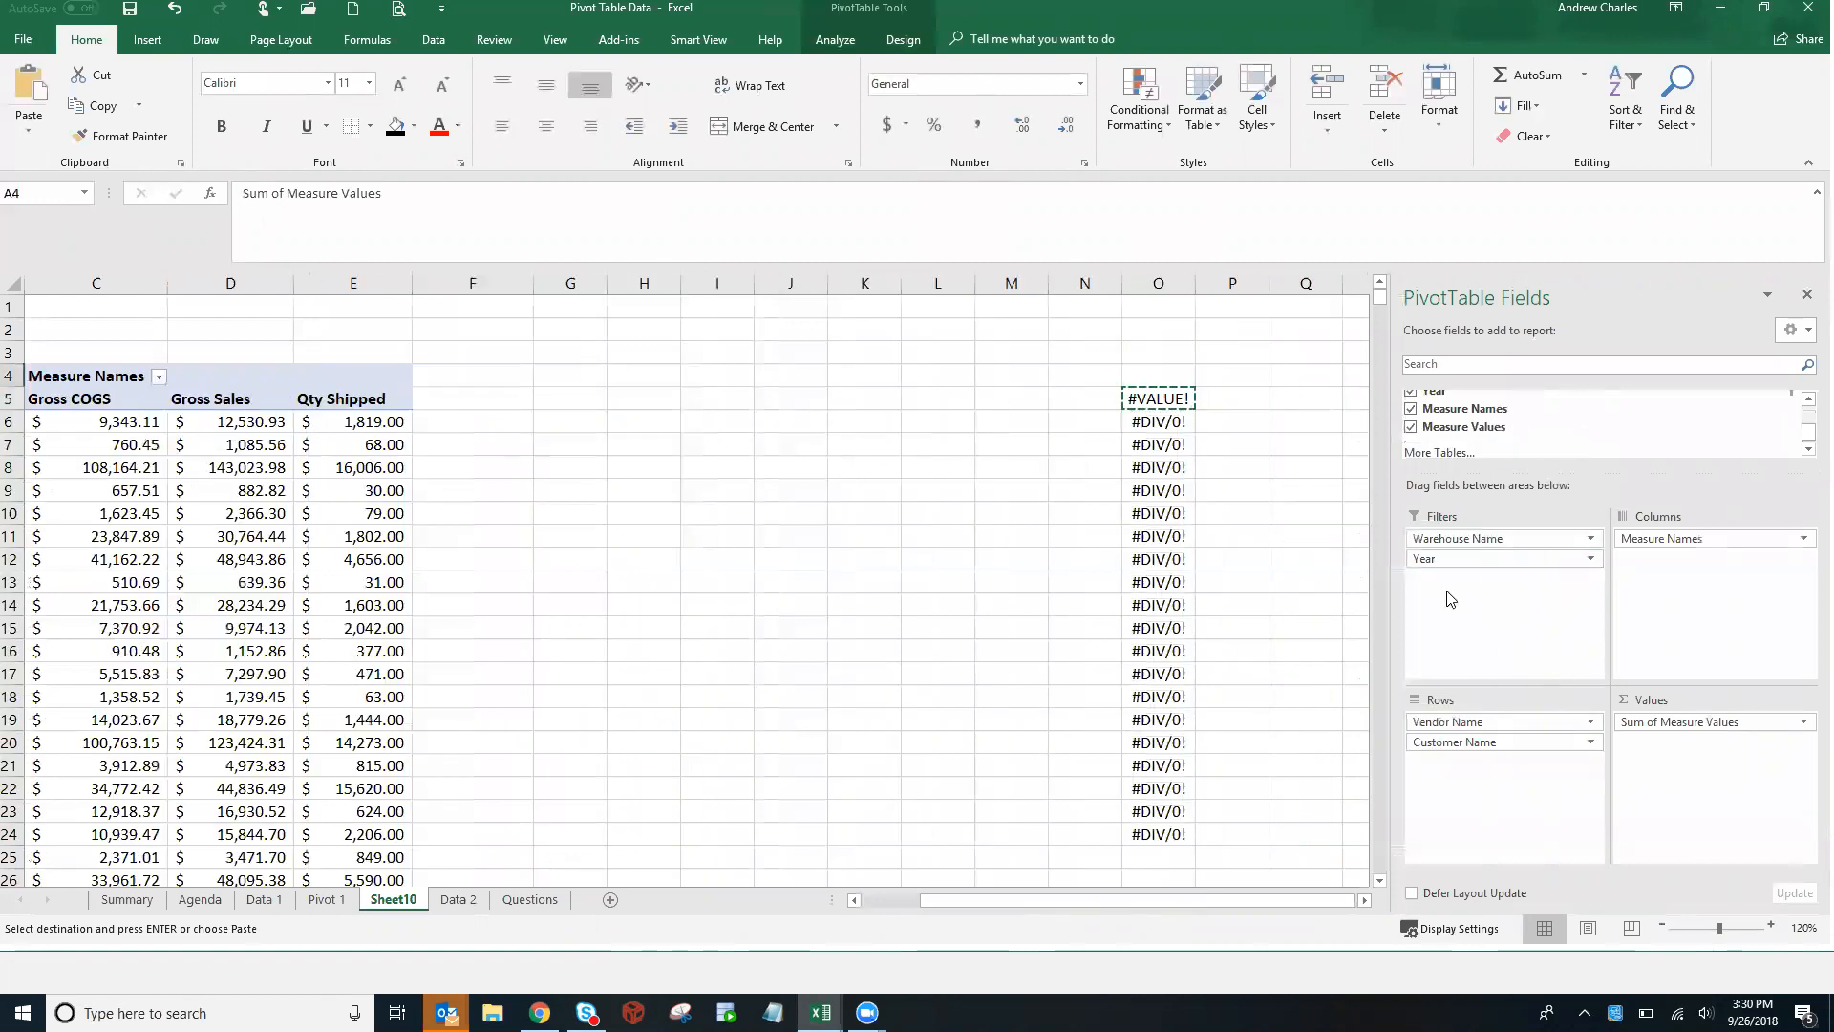
click(1153, 447)
key(F2)
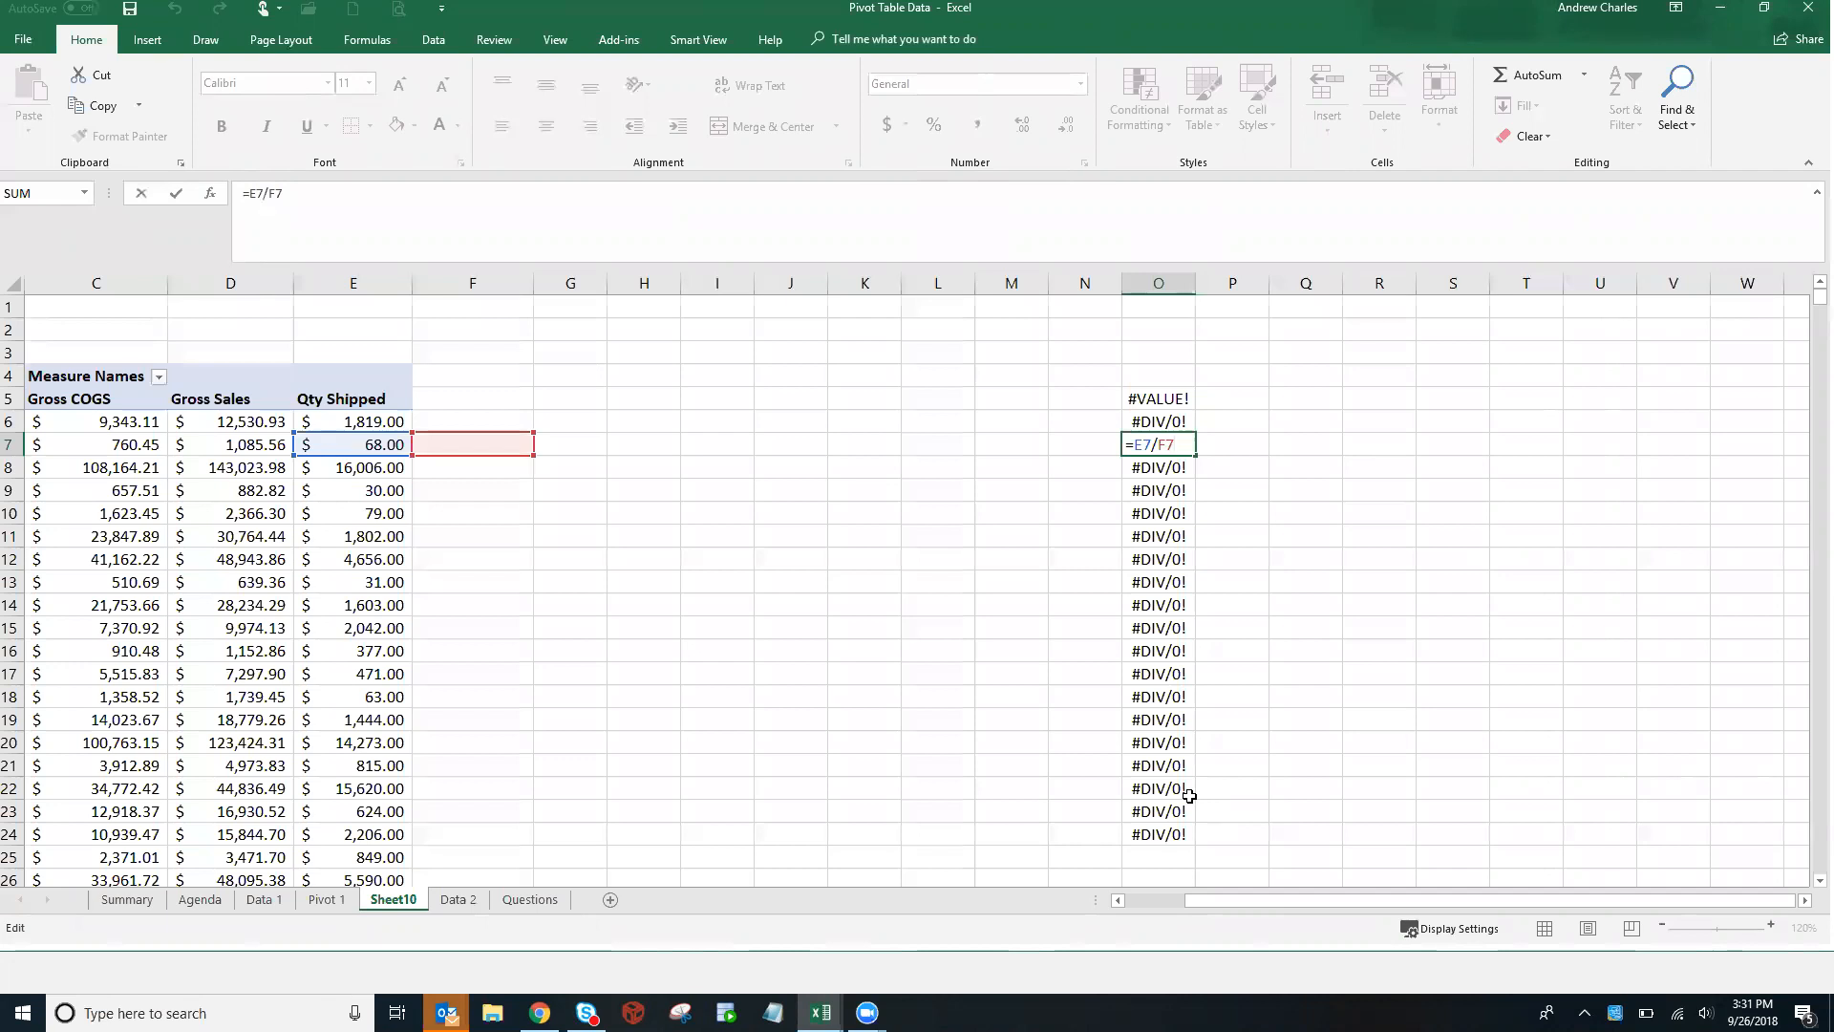
key(Escape)
Clear all the formulas from column O and return to the PivotTable's first columns
click(1154, 276)
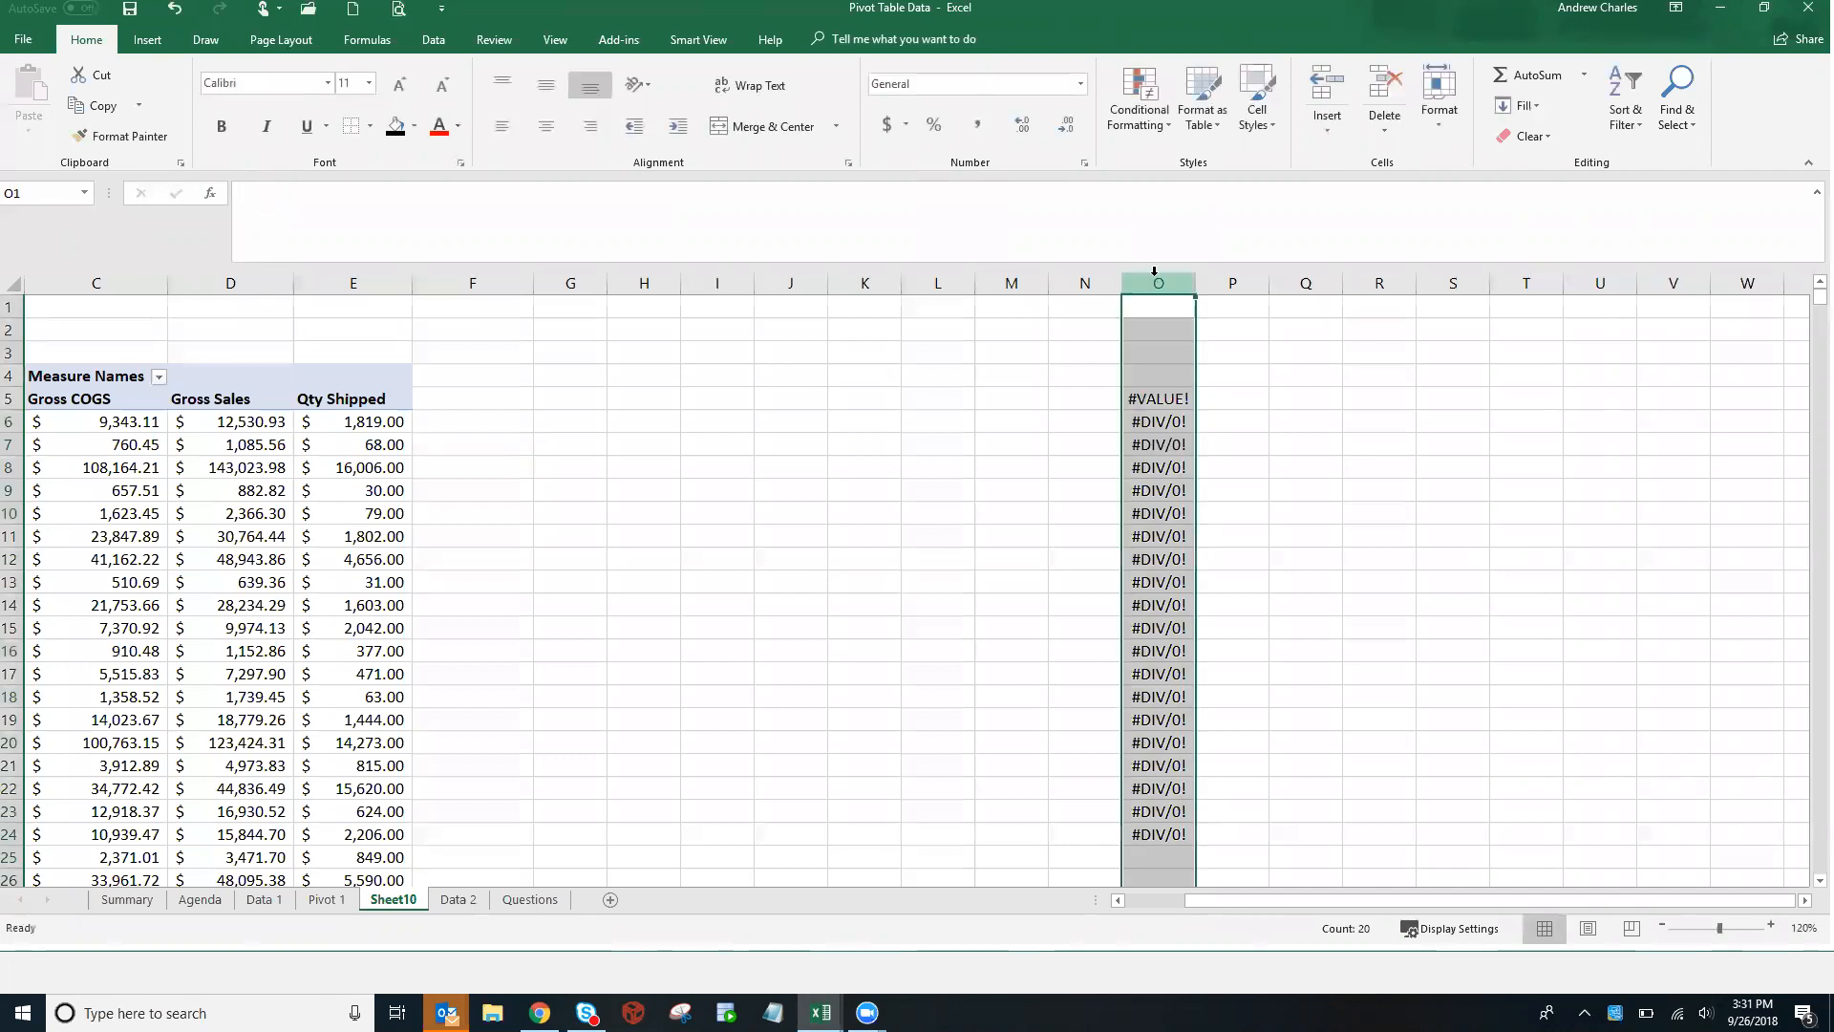
key(Delete)
click(1148, 901)
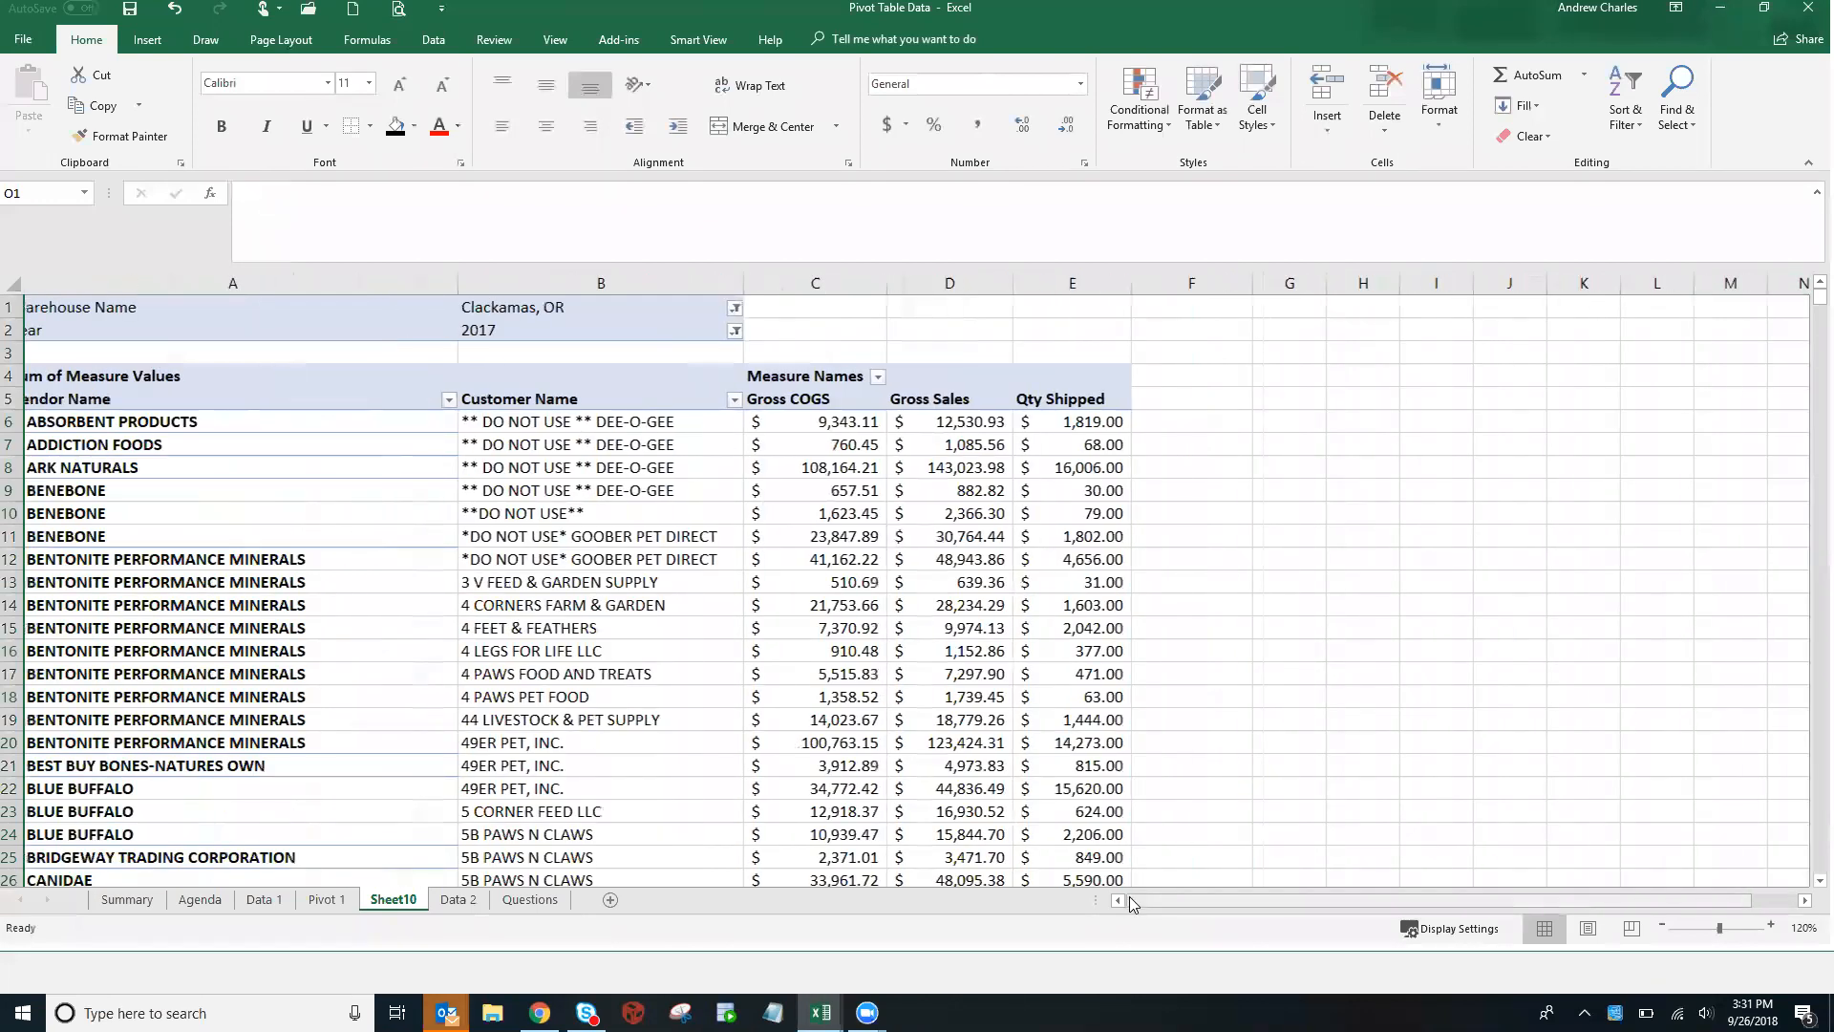
click(1126, 900)
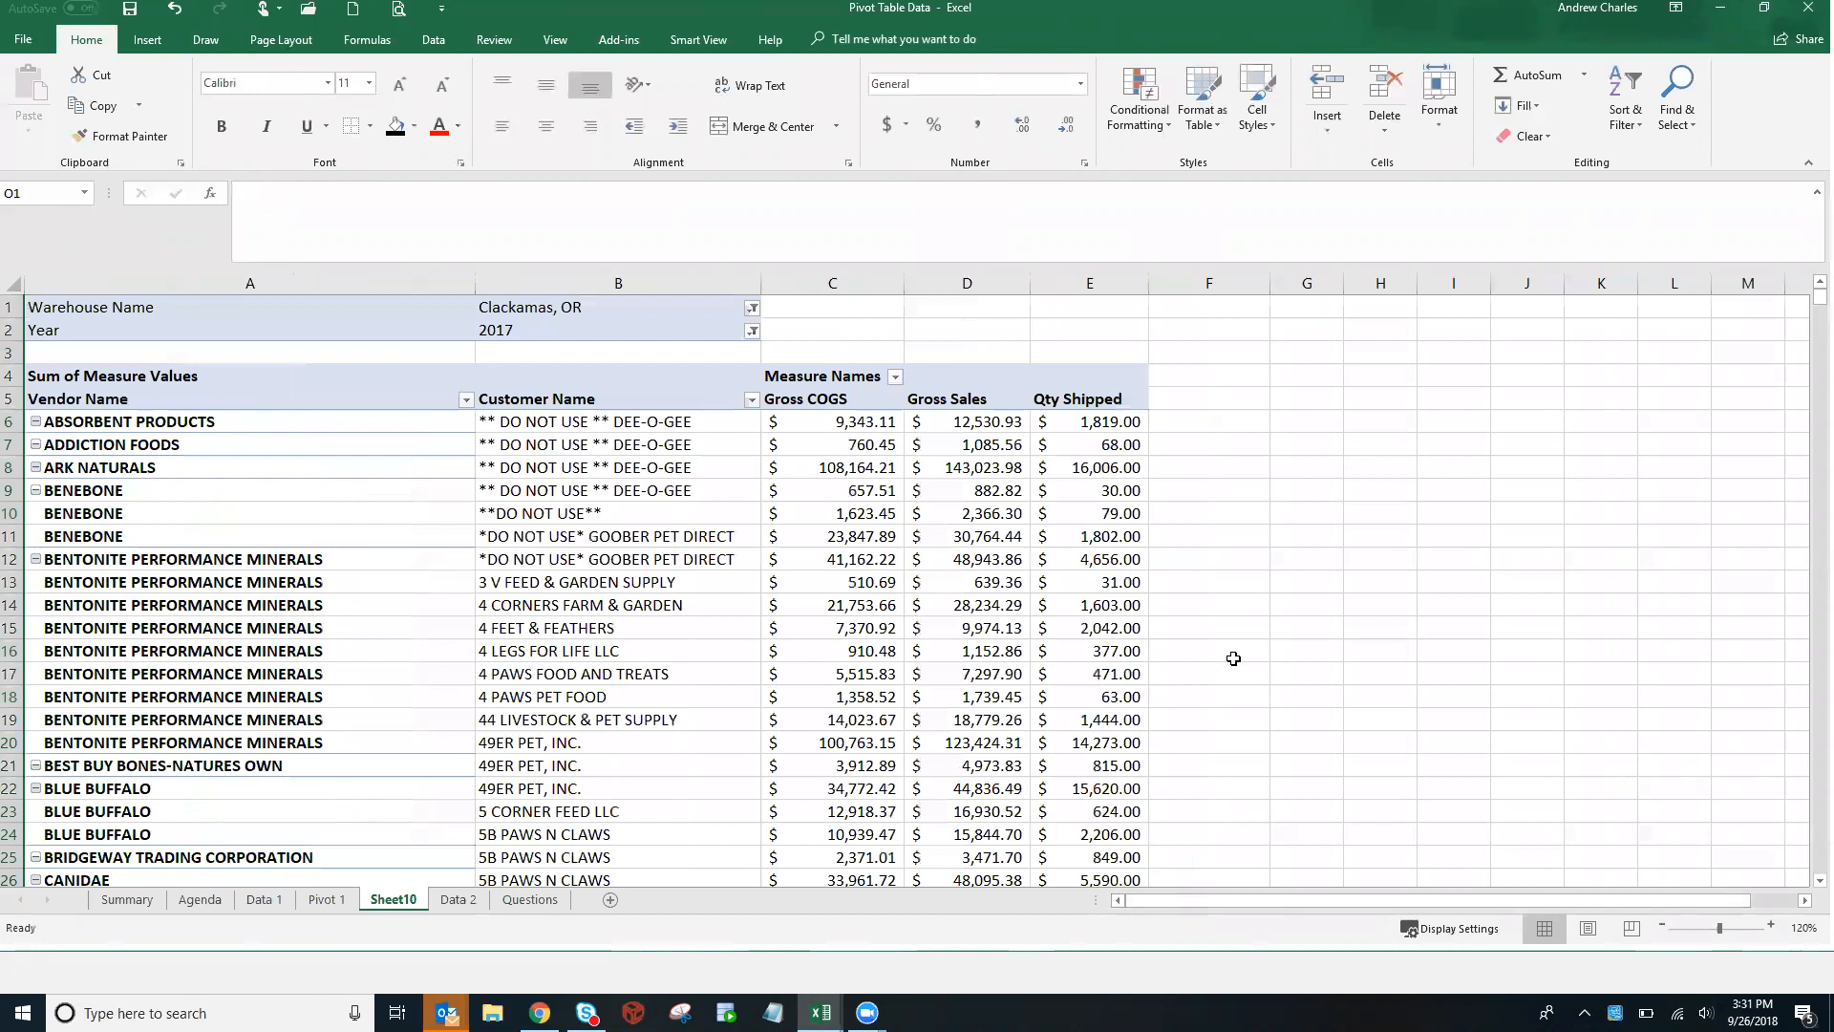
Review the PivotTable's field list, comparing its fields with the Qty Shipped column heading
click(1054, 600)
click(1109, 397)
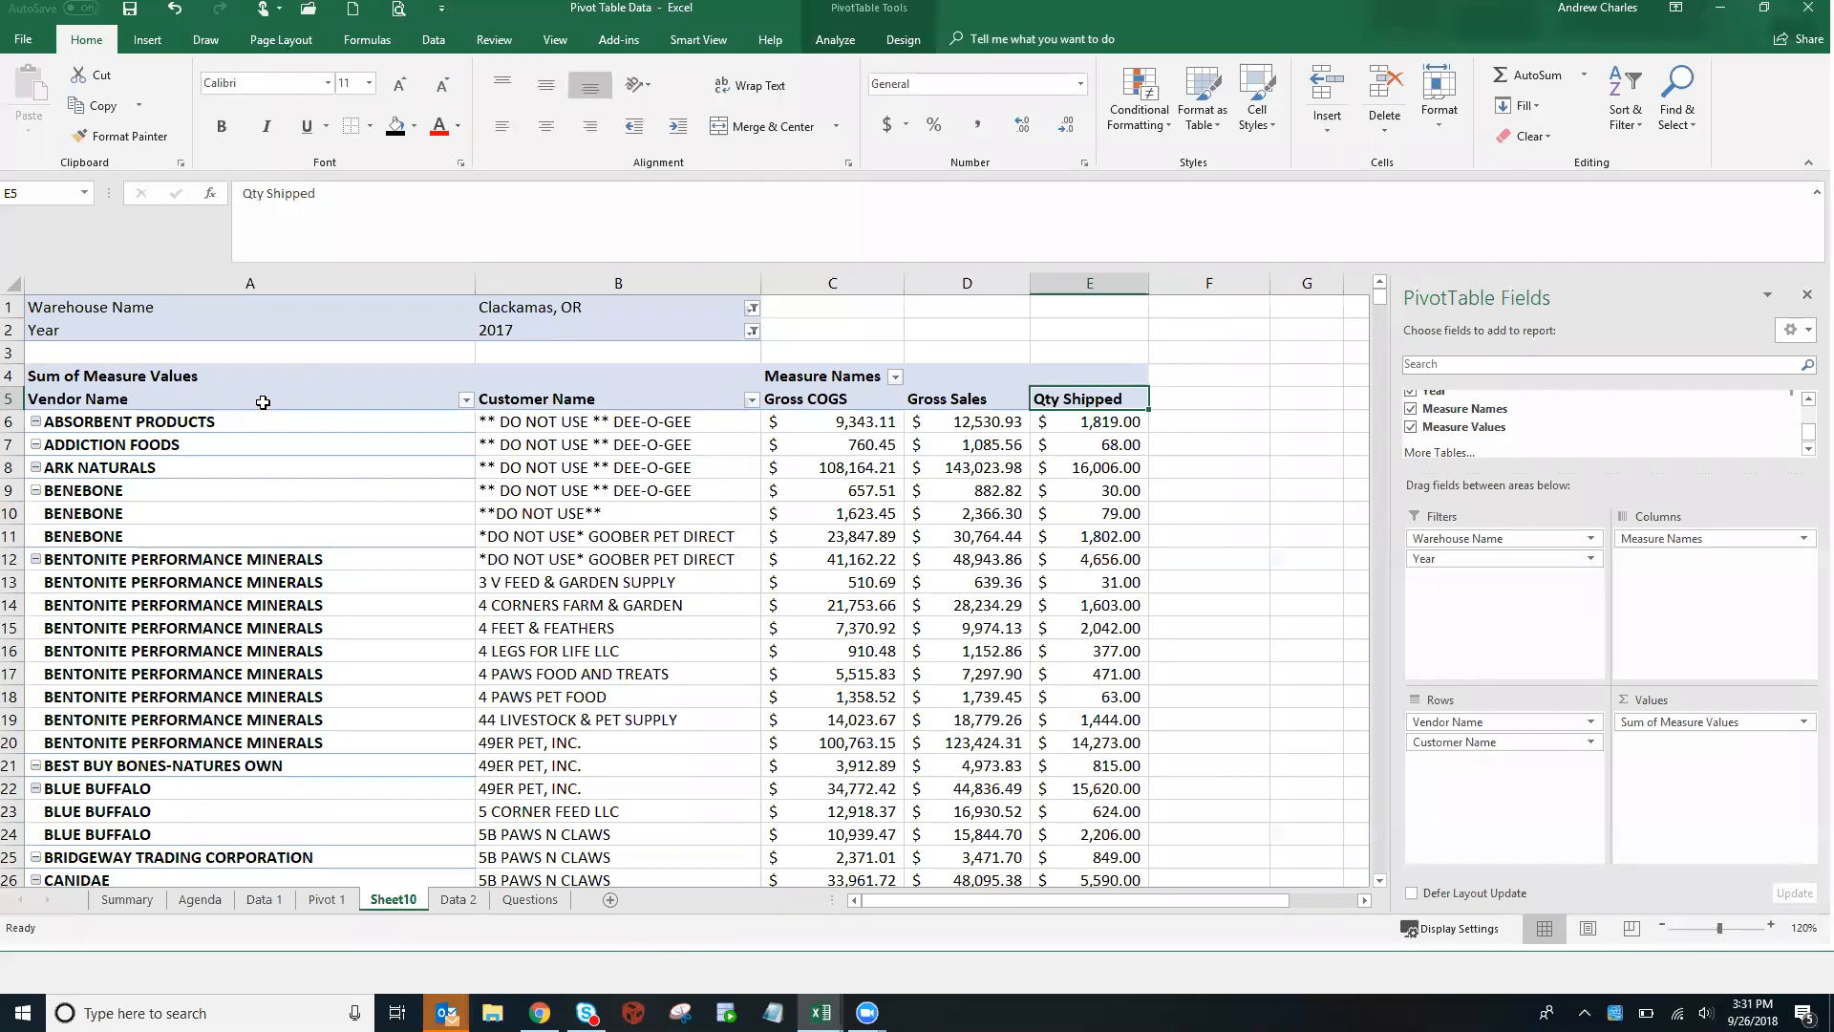
click(1808, 400)
click(1809, 399)
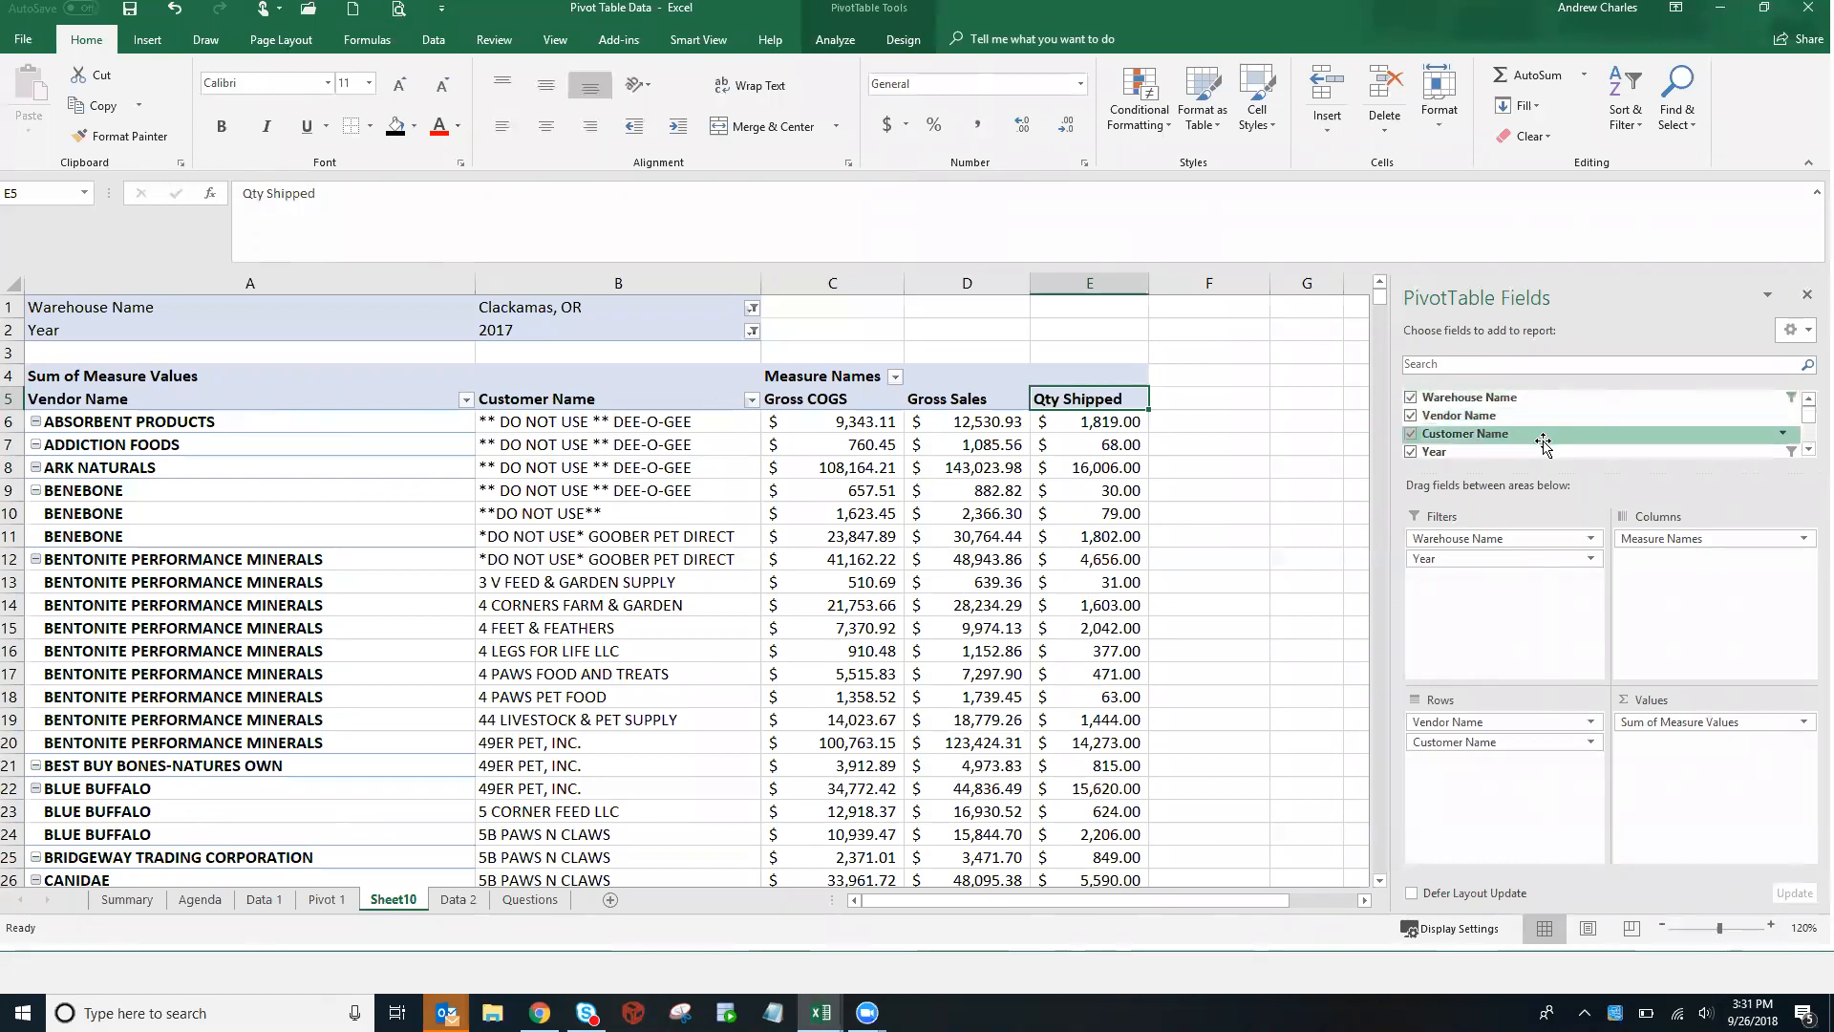
scroll(1798, 445, down, 2)
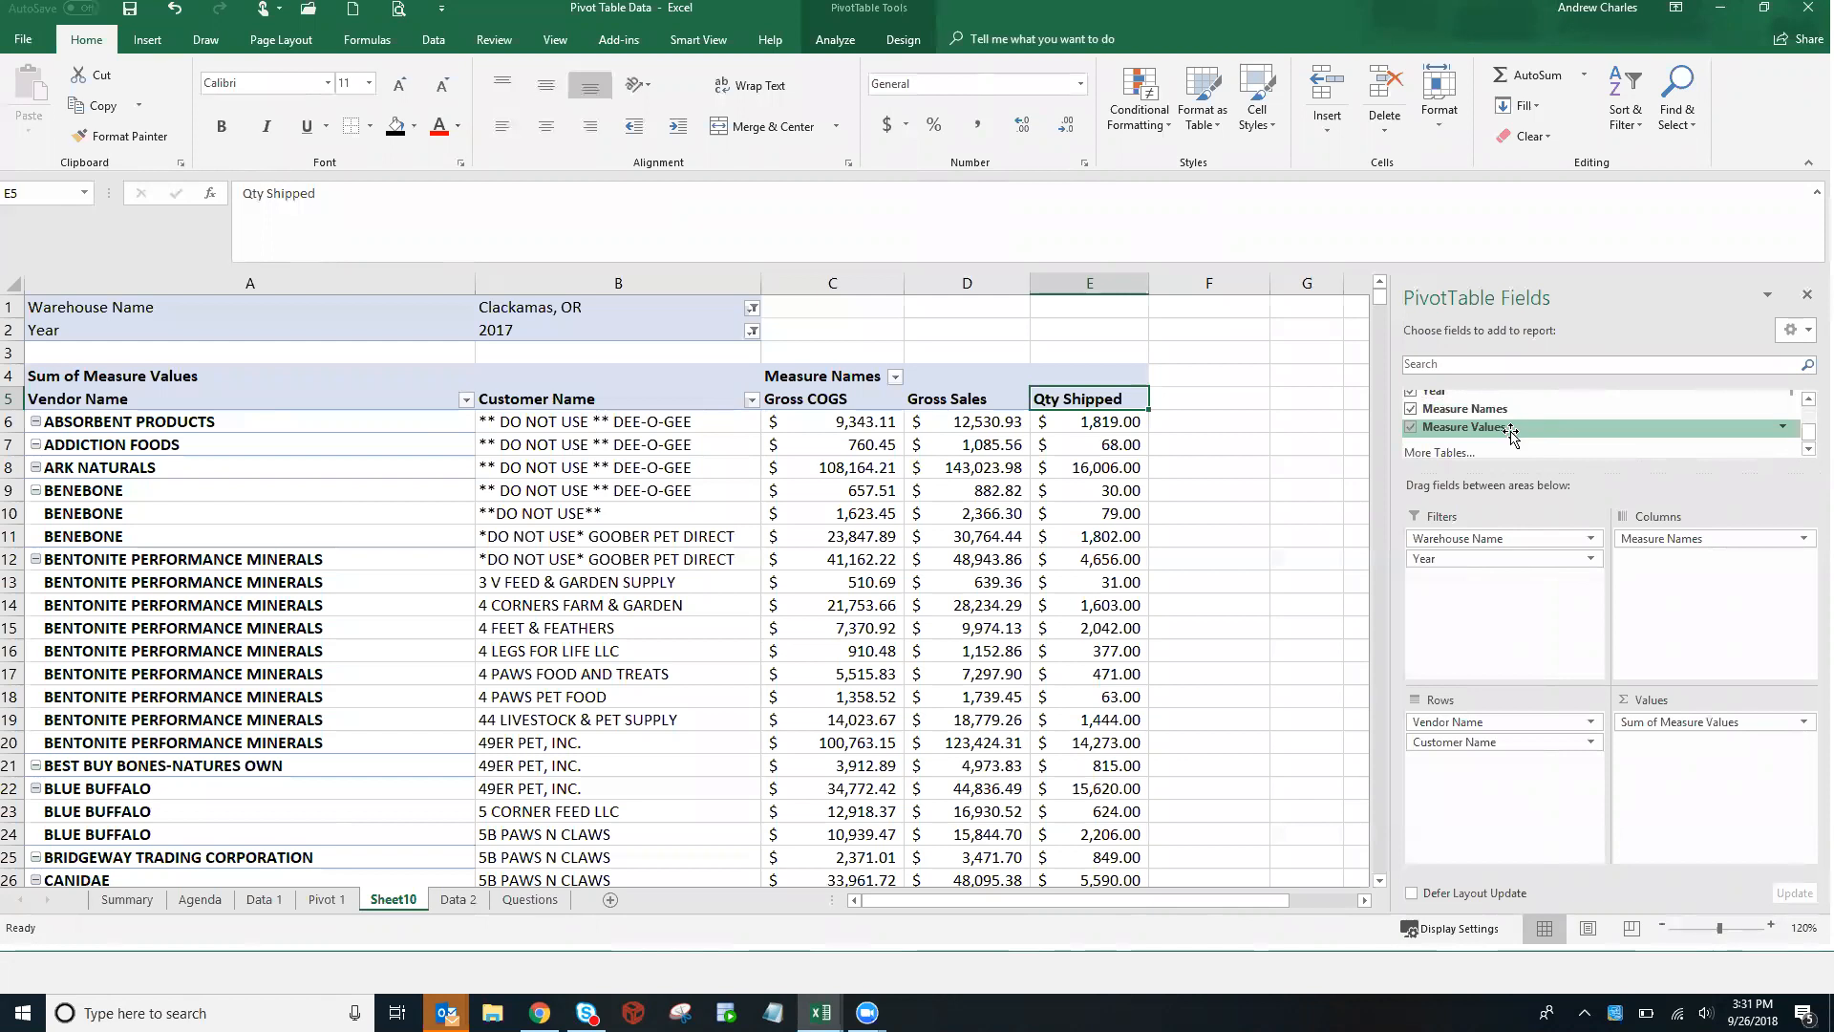
Open the Insert Calculated Field dialog, review each available field from Vendor Name to Measure Values, and close it without adding anything
right_click(1093, 453)
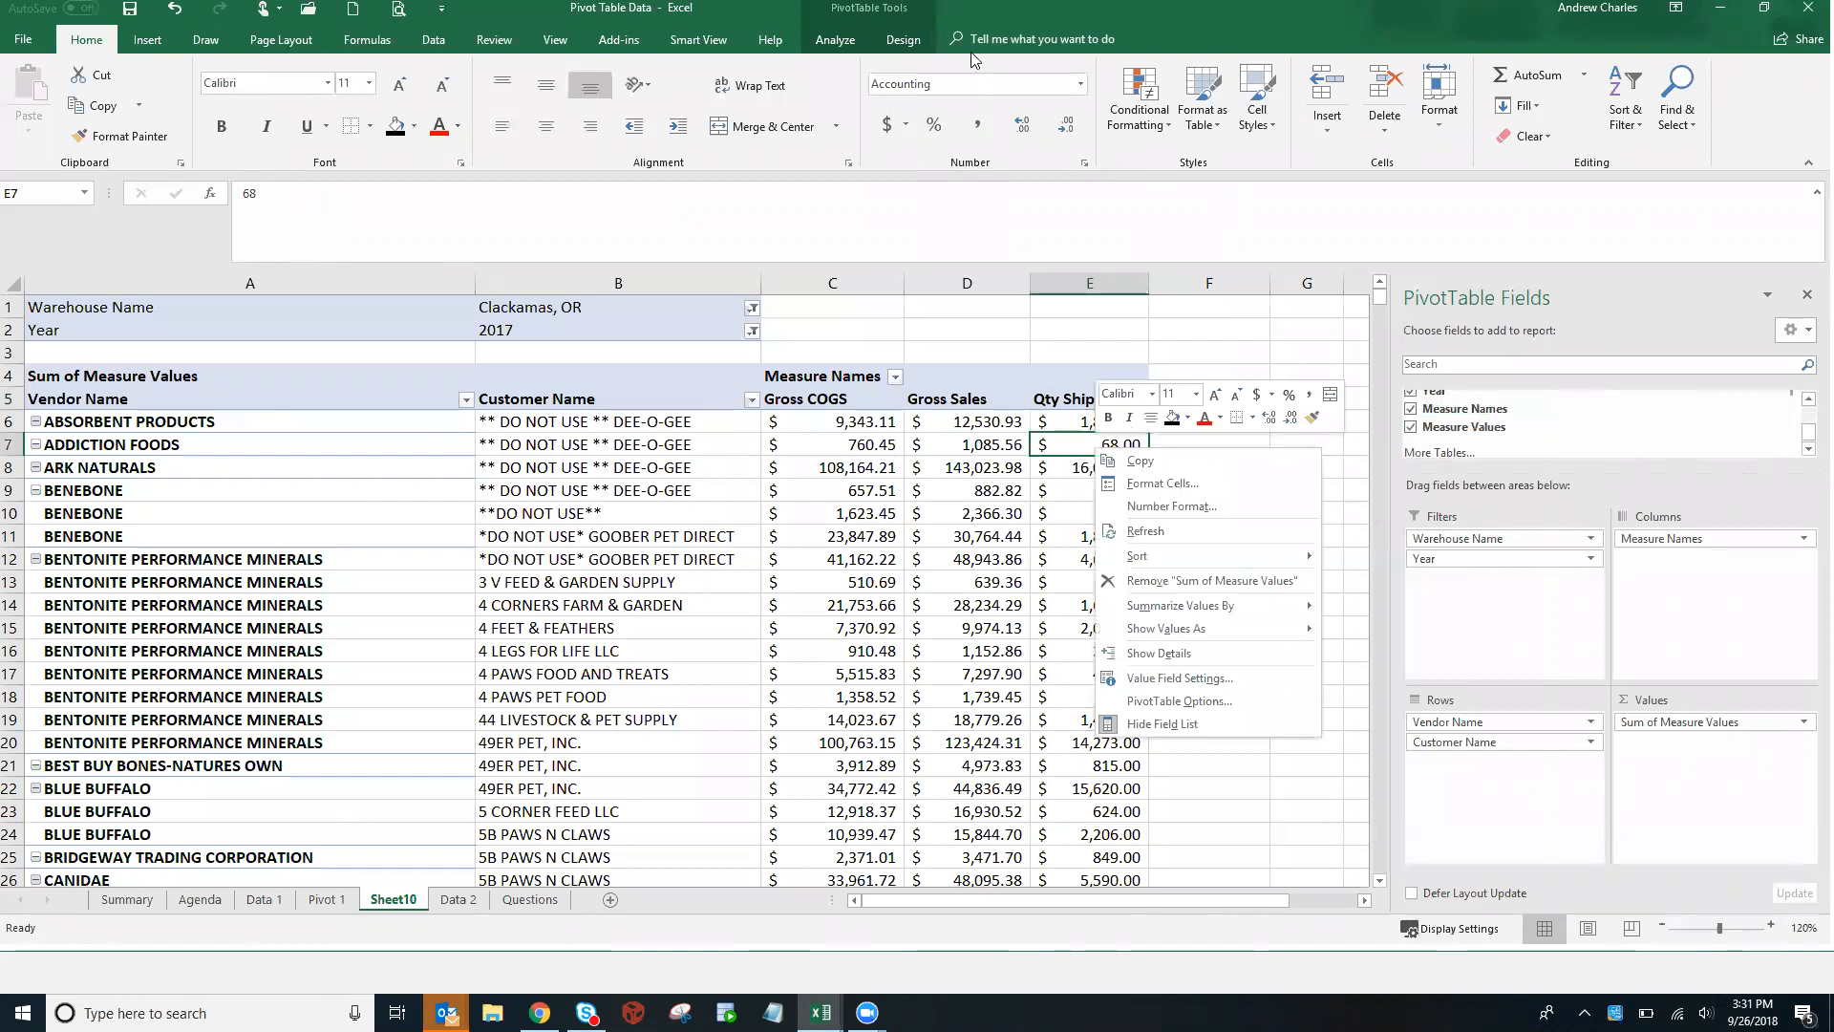
click(845, 43)
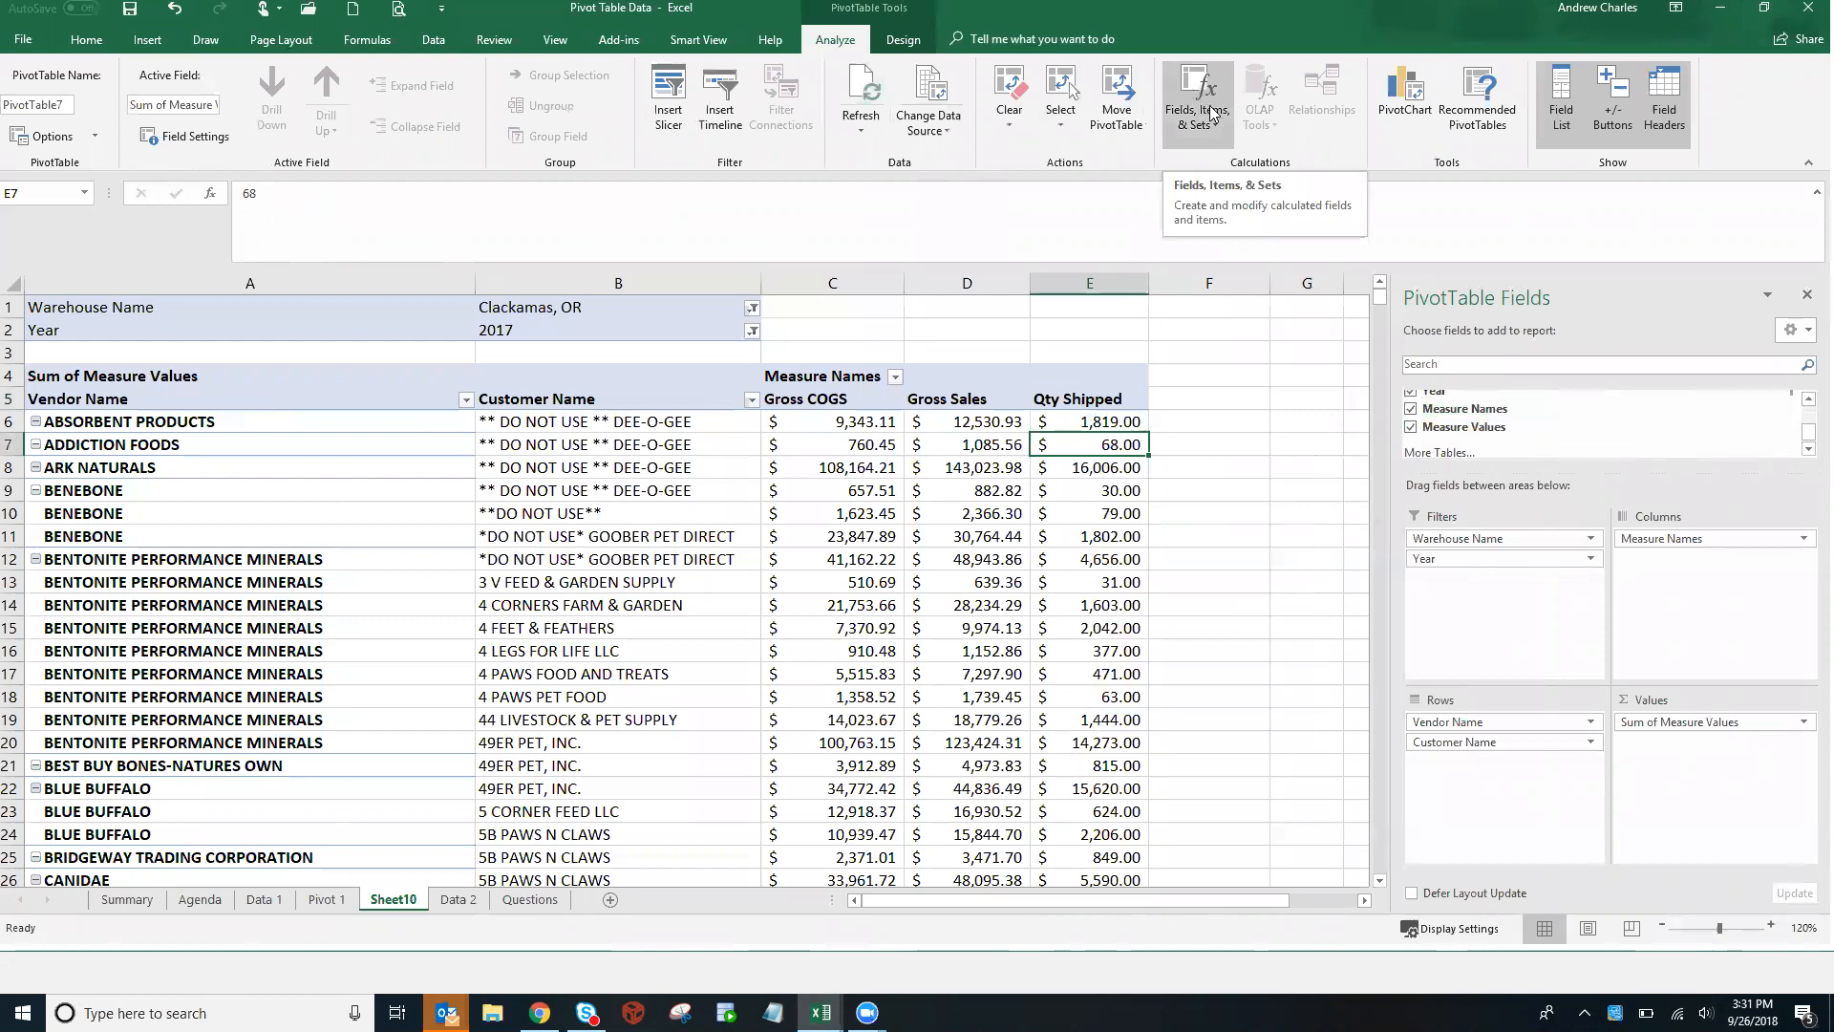
click(1219, 143)
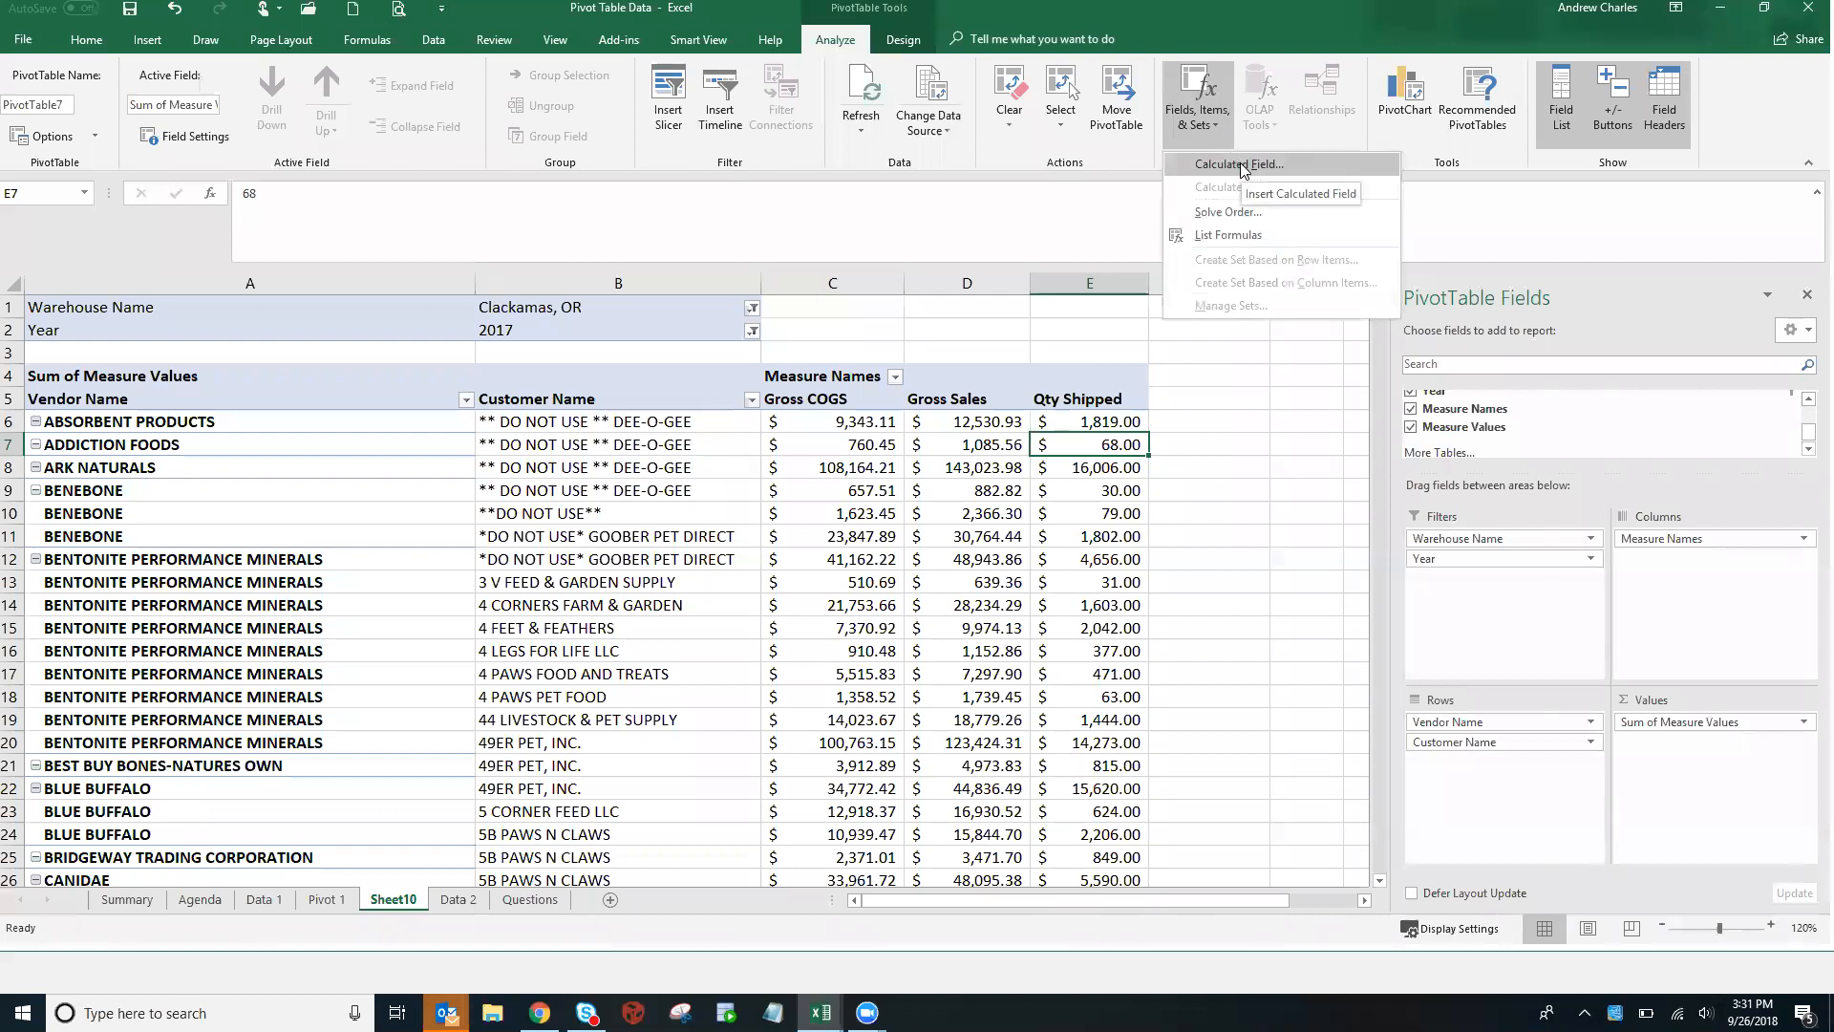
click(1240, 165)
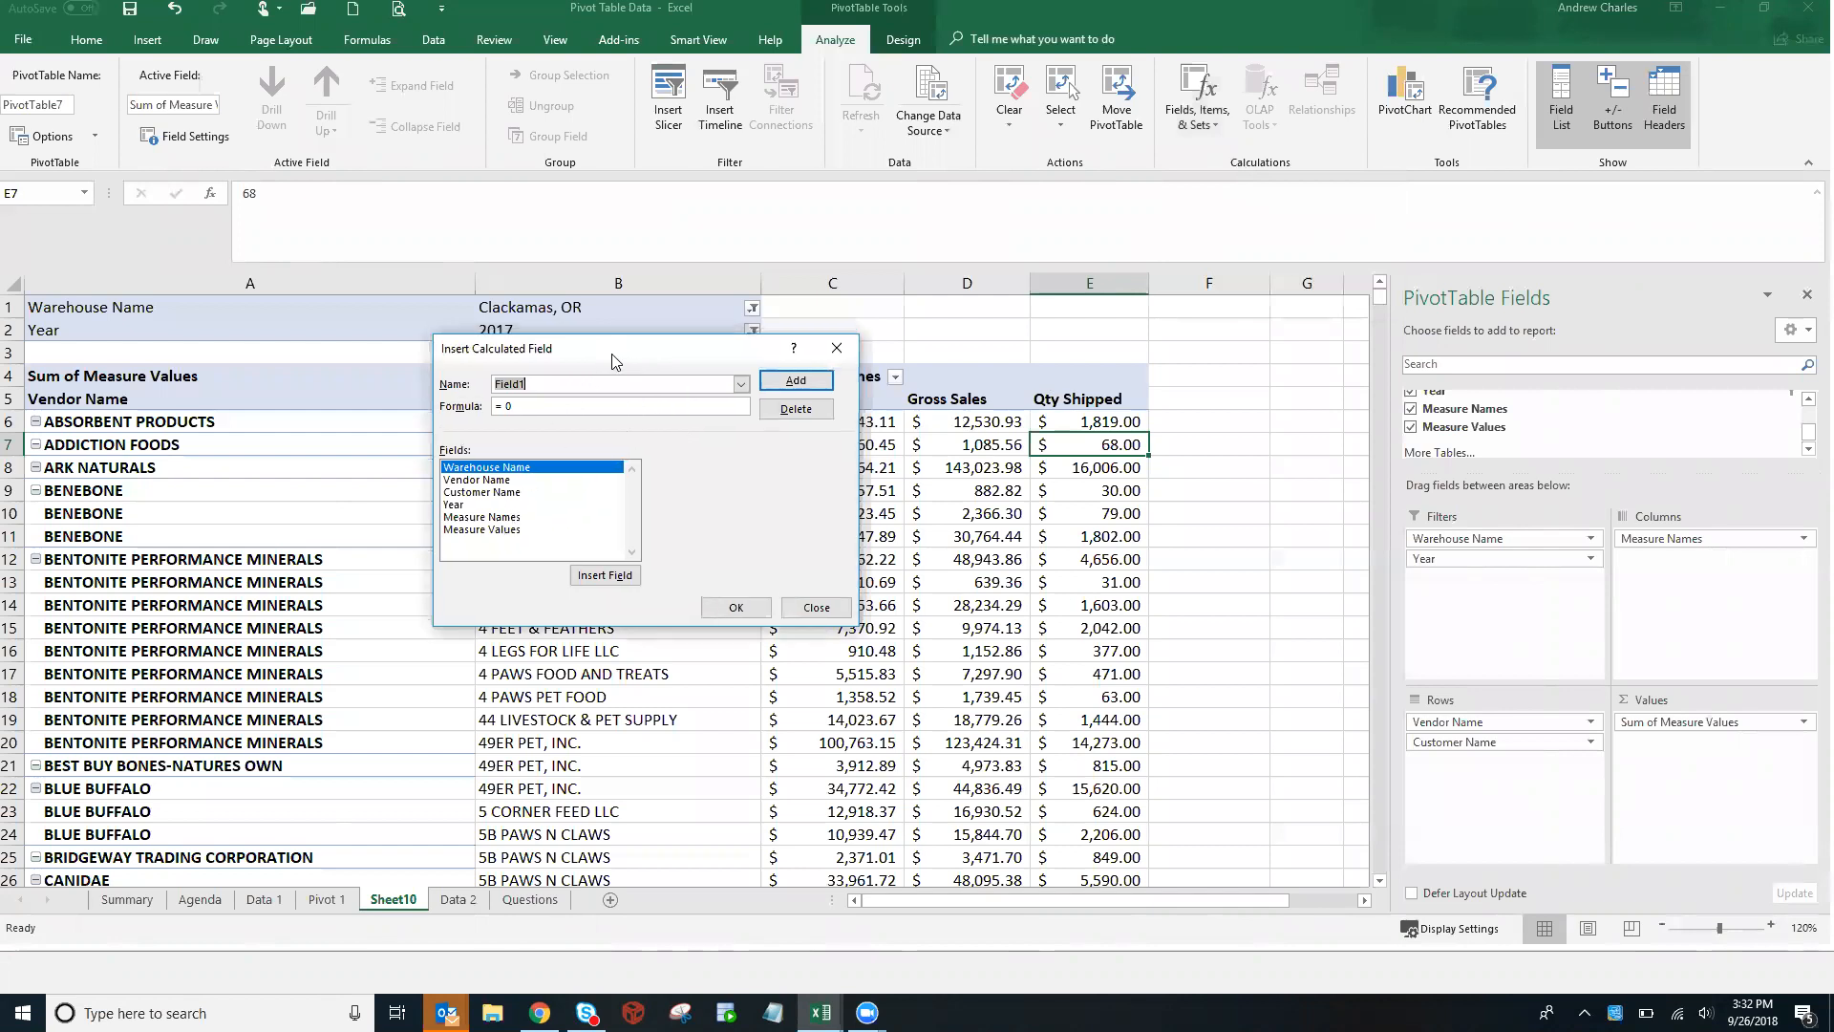
drag(607, 345, 804, 501)
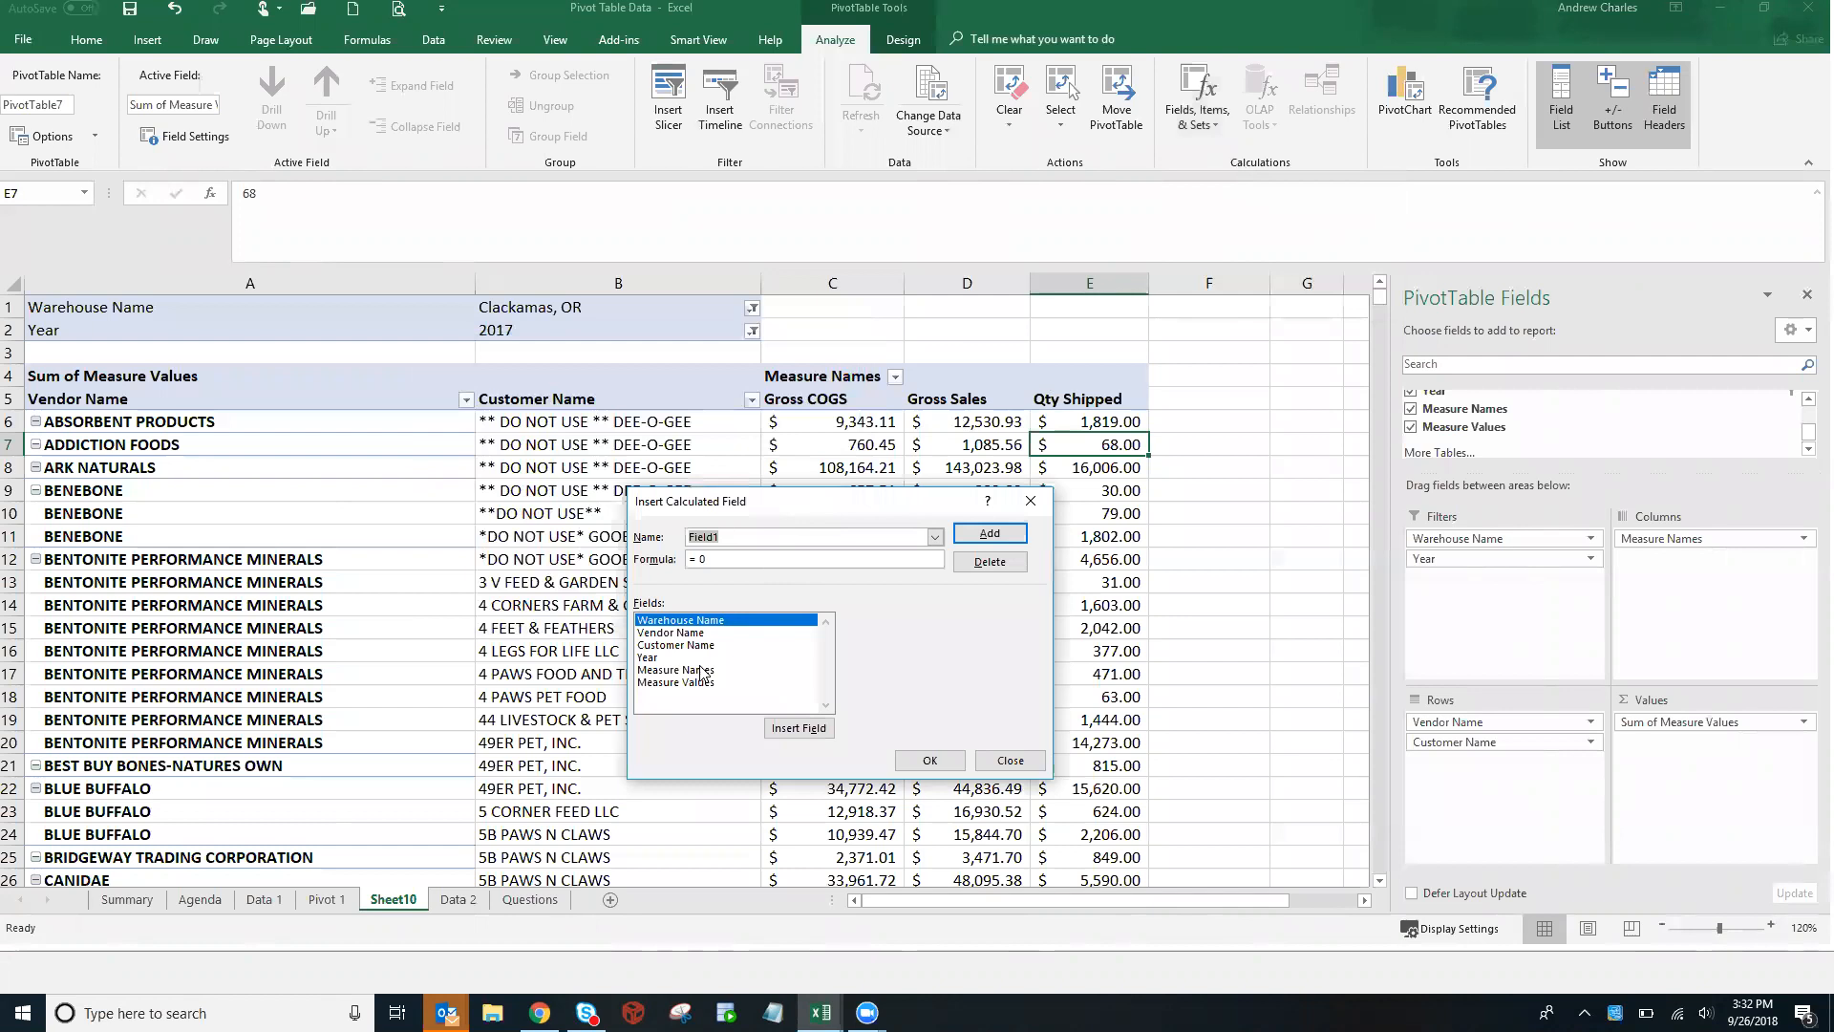
click(694, 634)
click(693, 645)
click(687, 658)
click(687, 670)
click(682, 682)
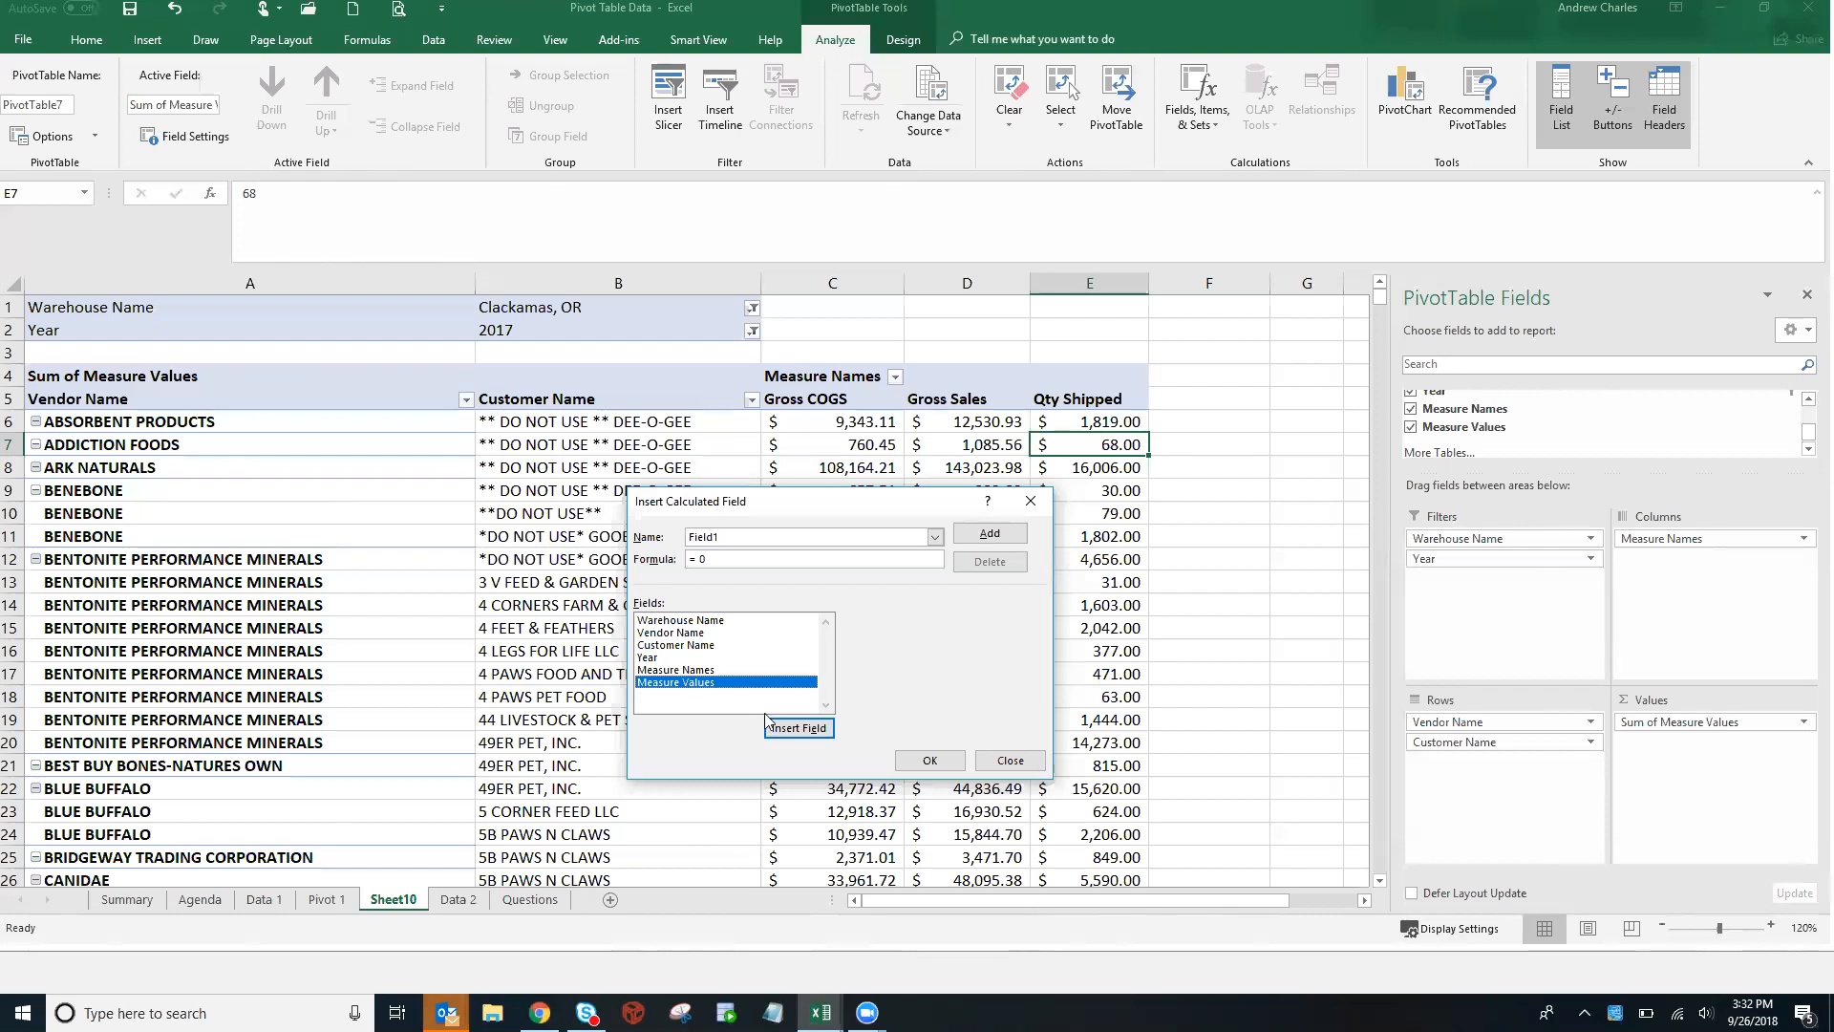
click(1009, 762)
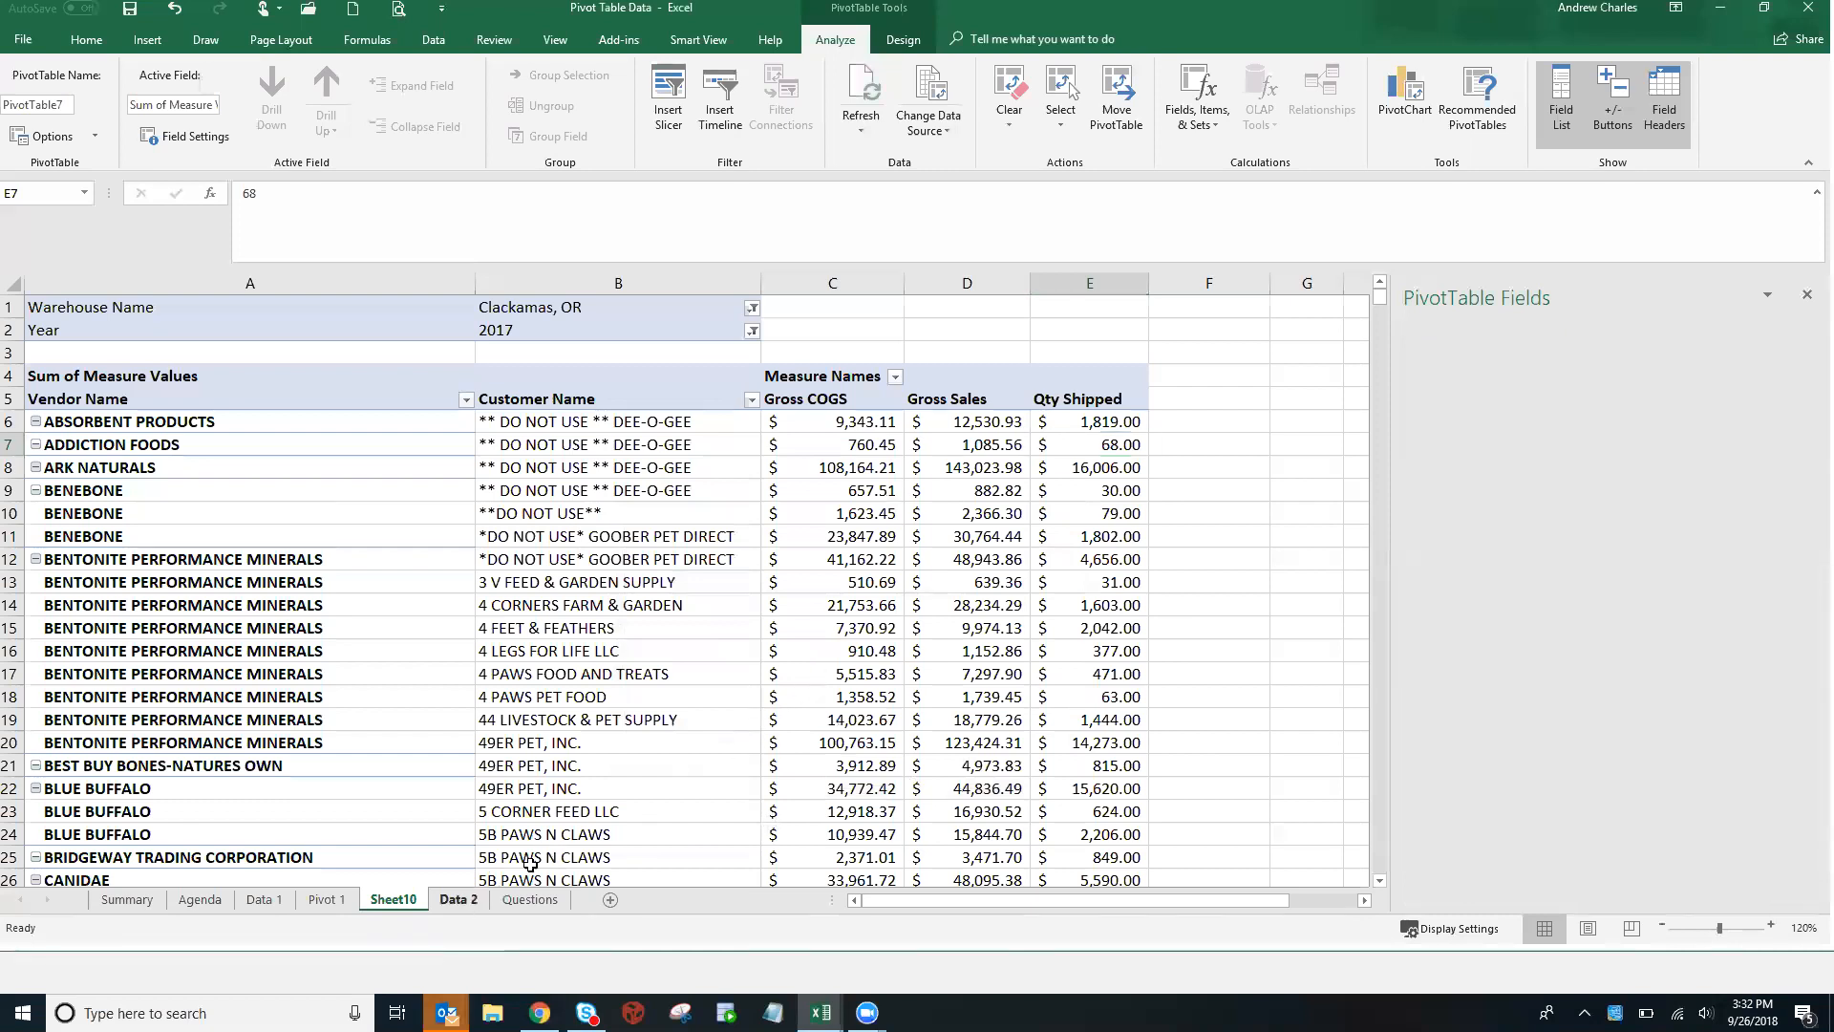
Open the Data 2 sheet and examine the Measure Names column from its header downward
key(ctrl+Page_Down)
scroll(800, 669, up, 2)
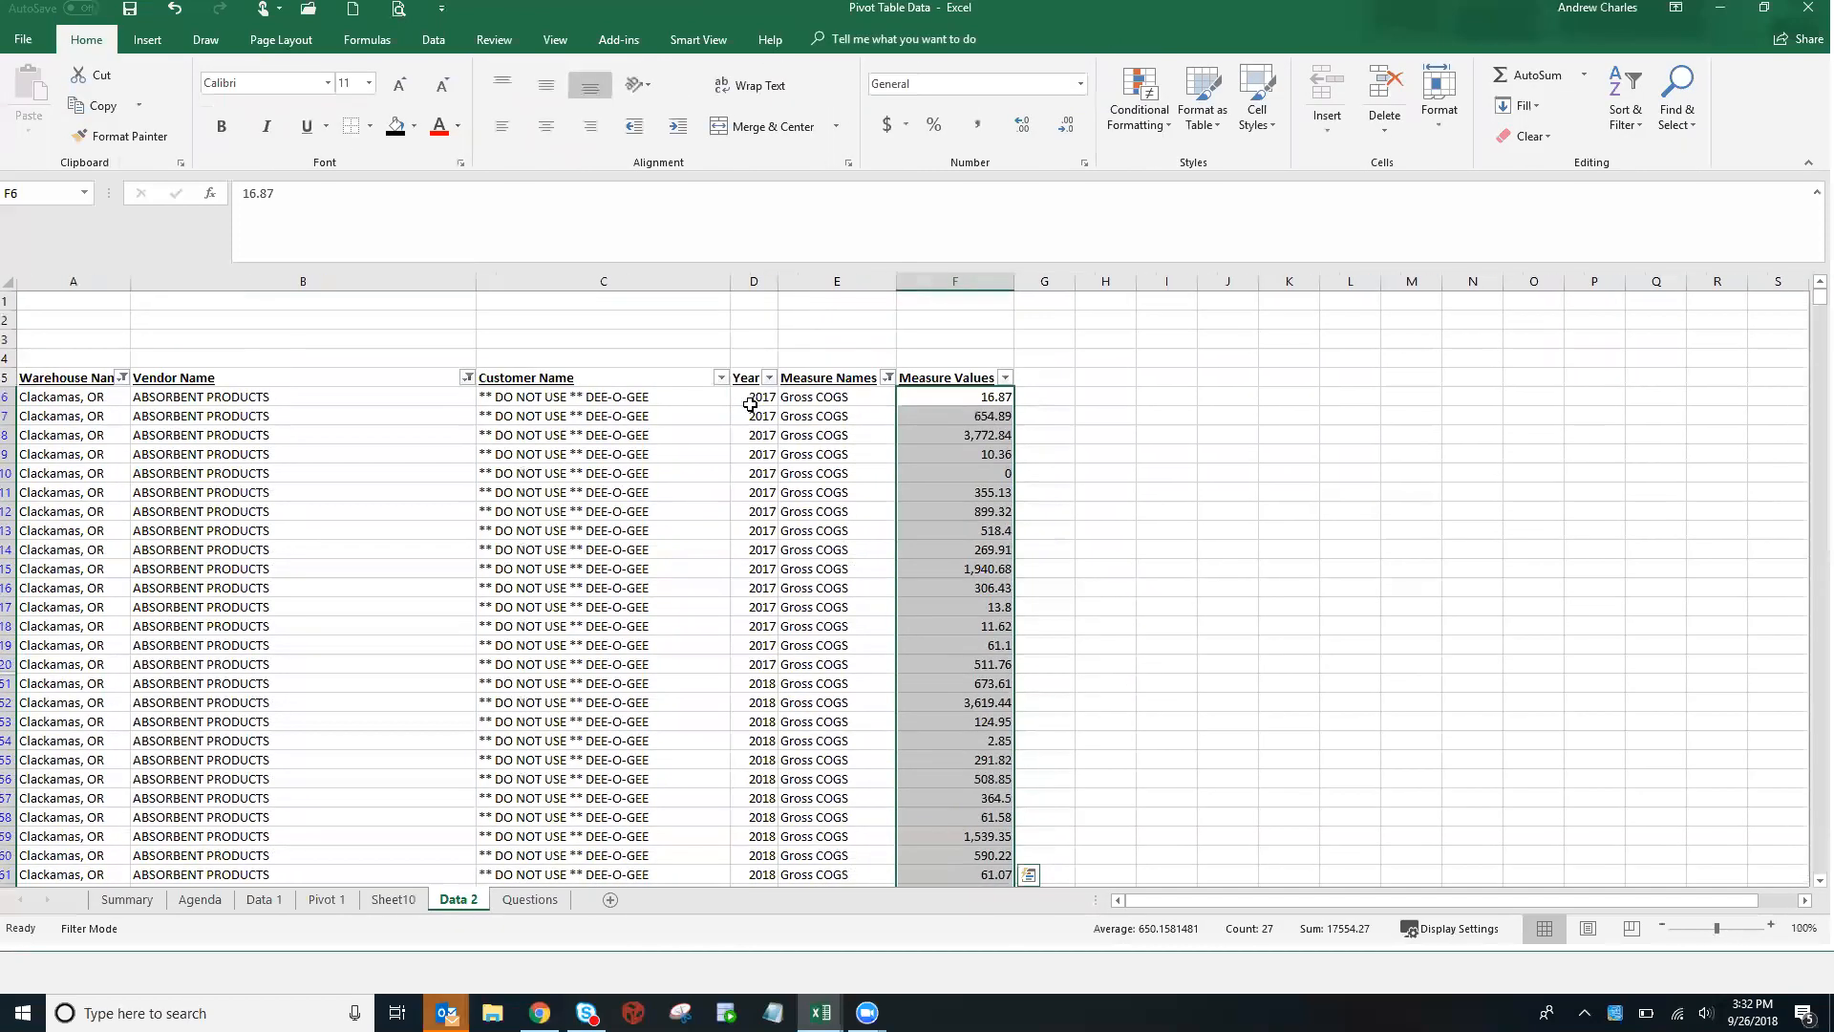
click(810, 380)
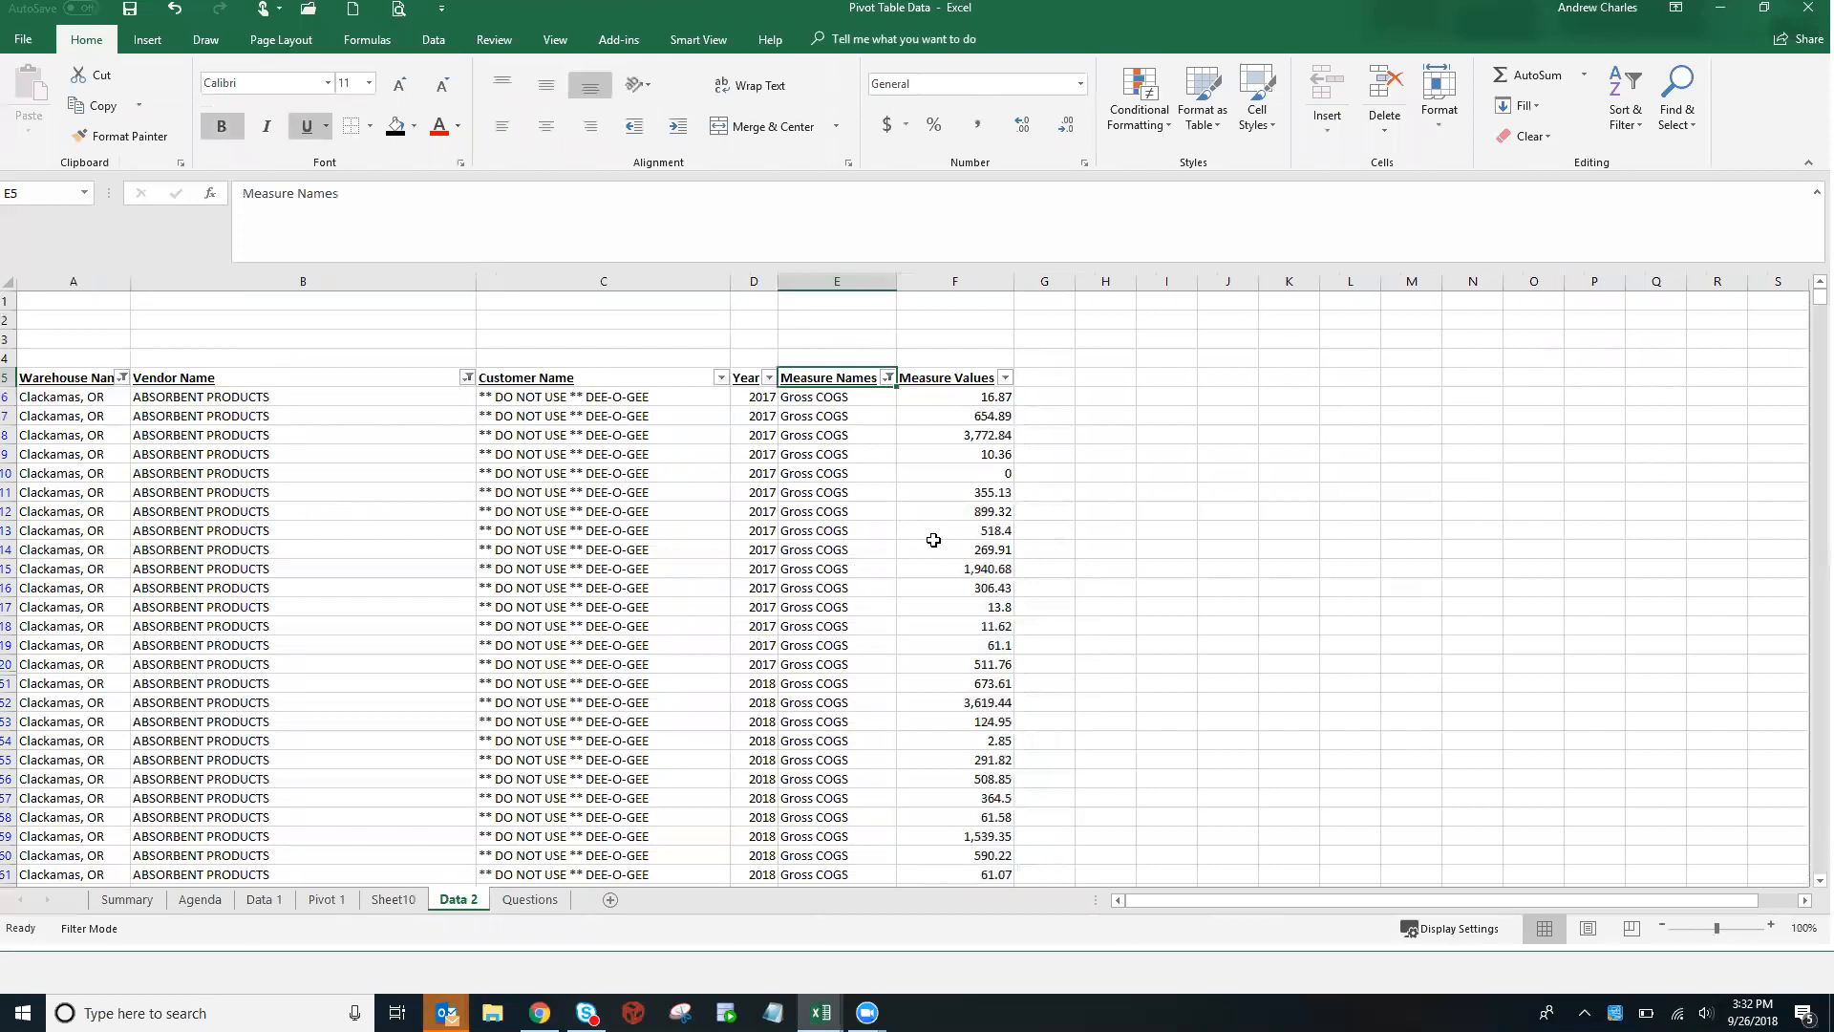
key(Down)
key(Down)
key(Down)
key(Down)
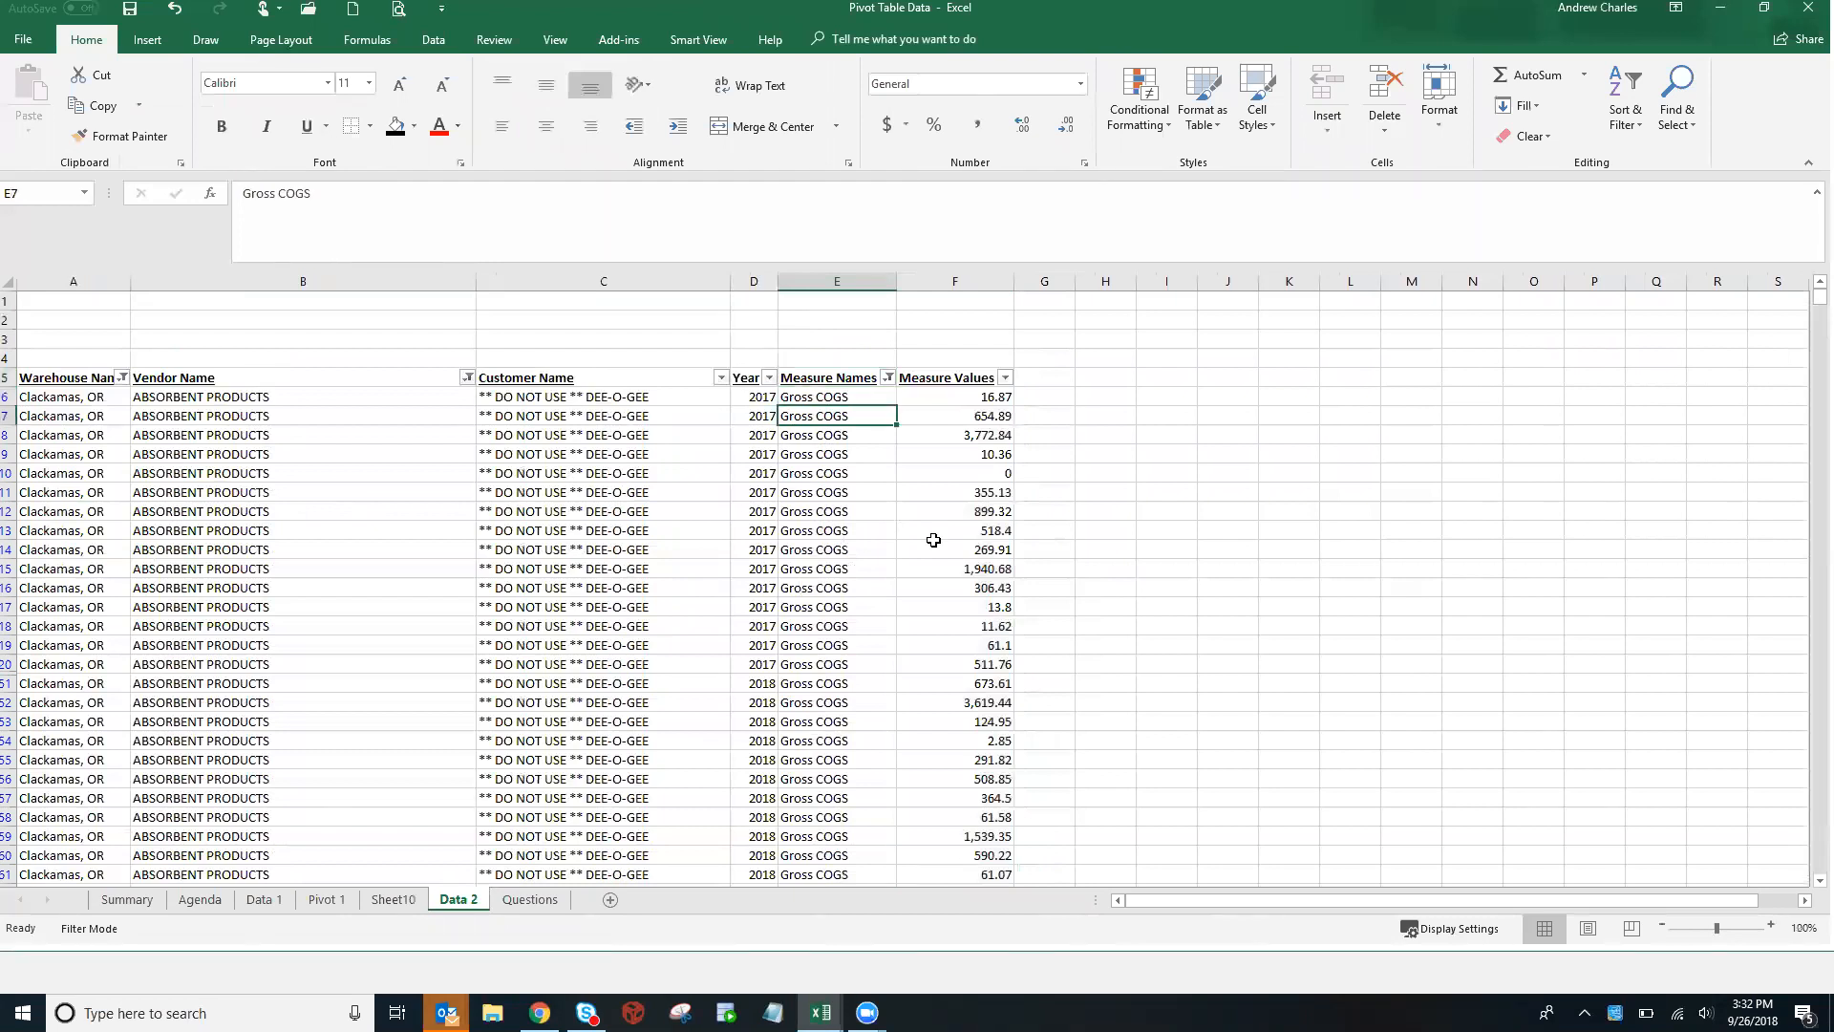
Show all items in the Measure Names filter on Data 2, and select the Measure Names and Measure Values headers
click(888, 377)
click(726, 563)
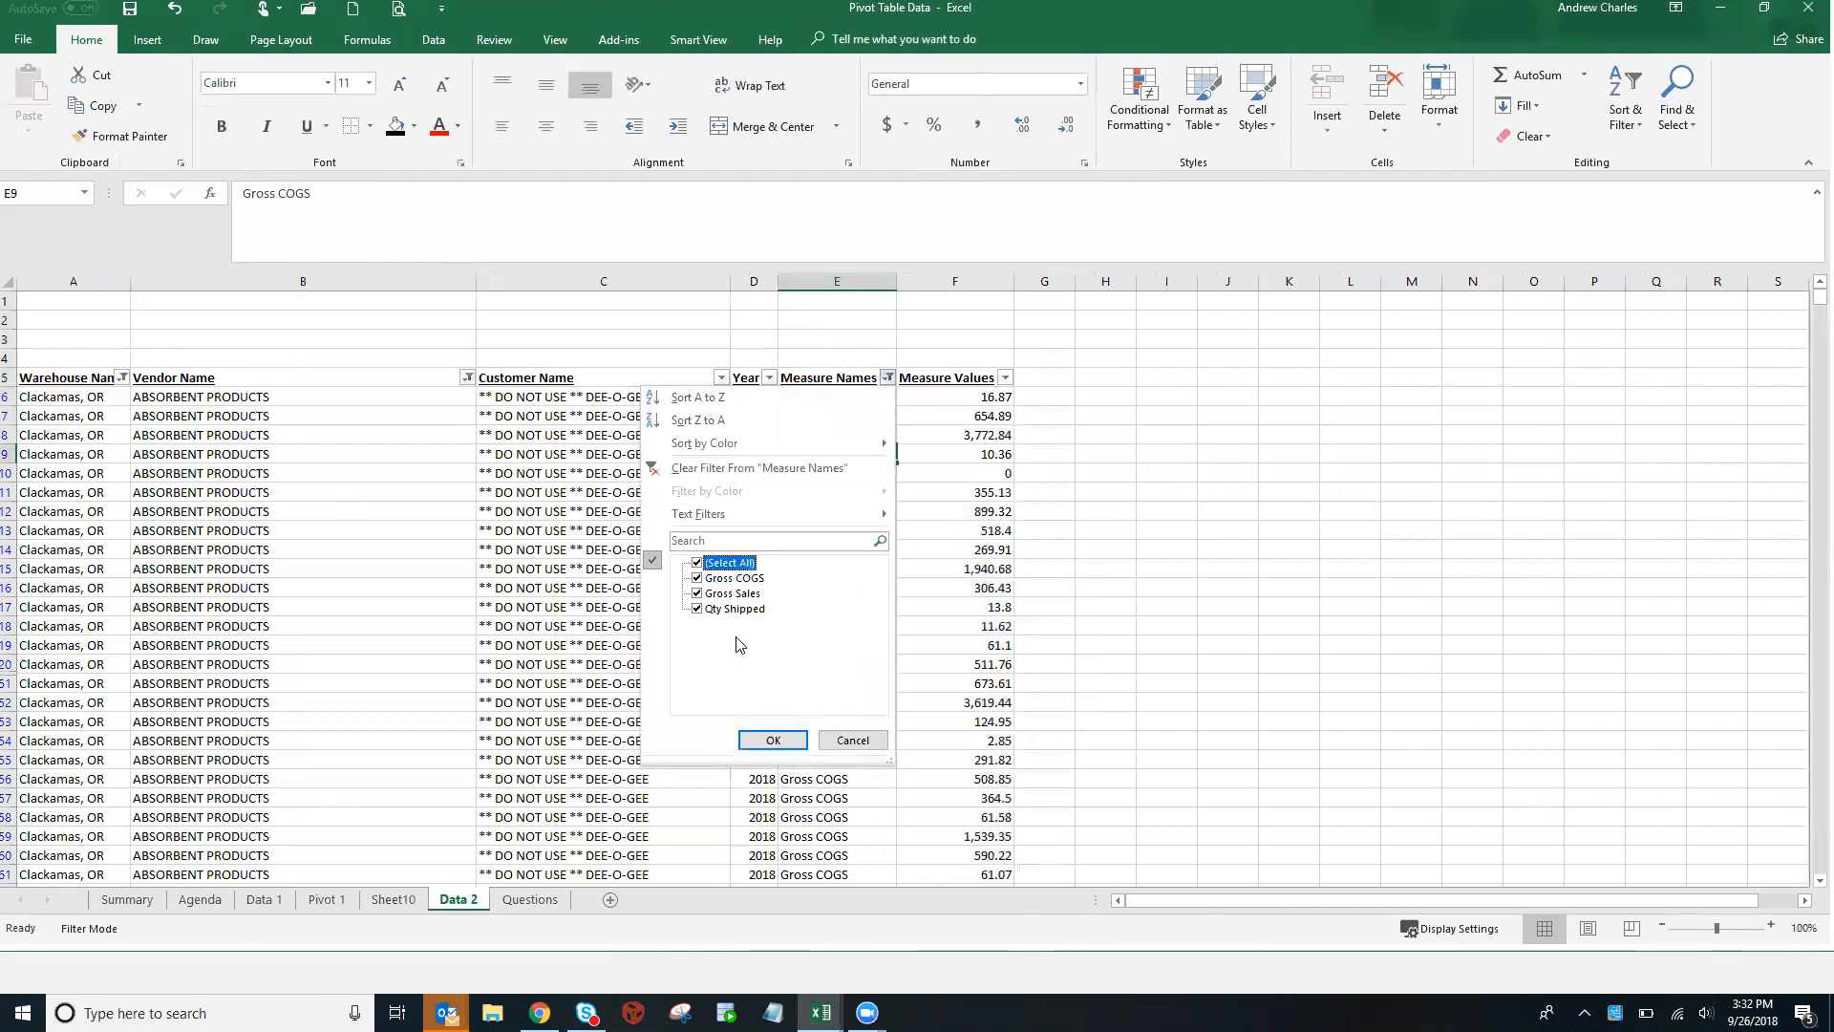
click(773, 739)
click(835, 379)
drag(832, 397, 839, 607)
drag(837, 379, 939, 381)
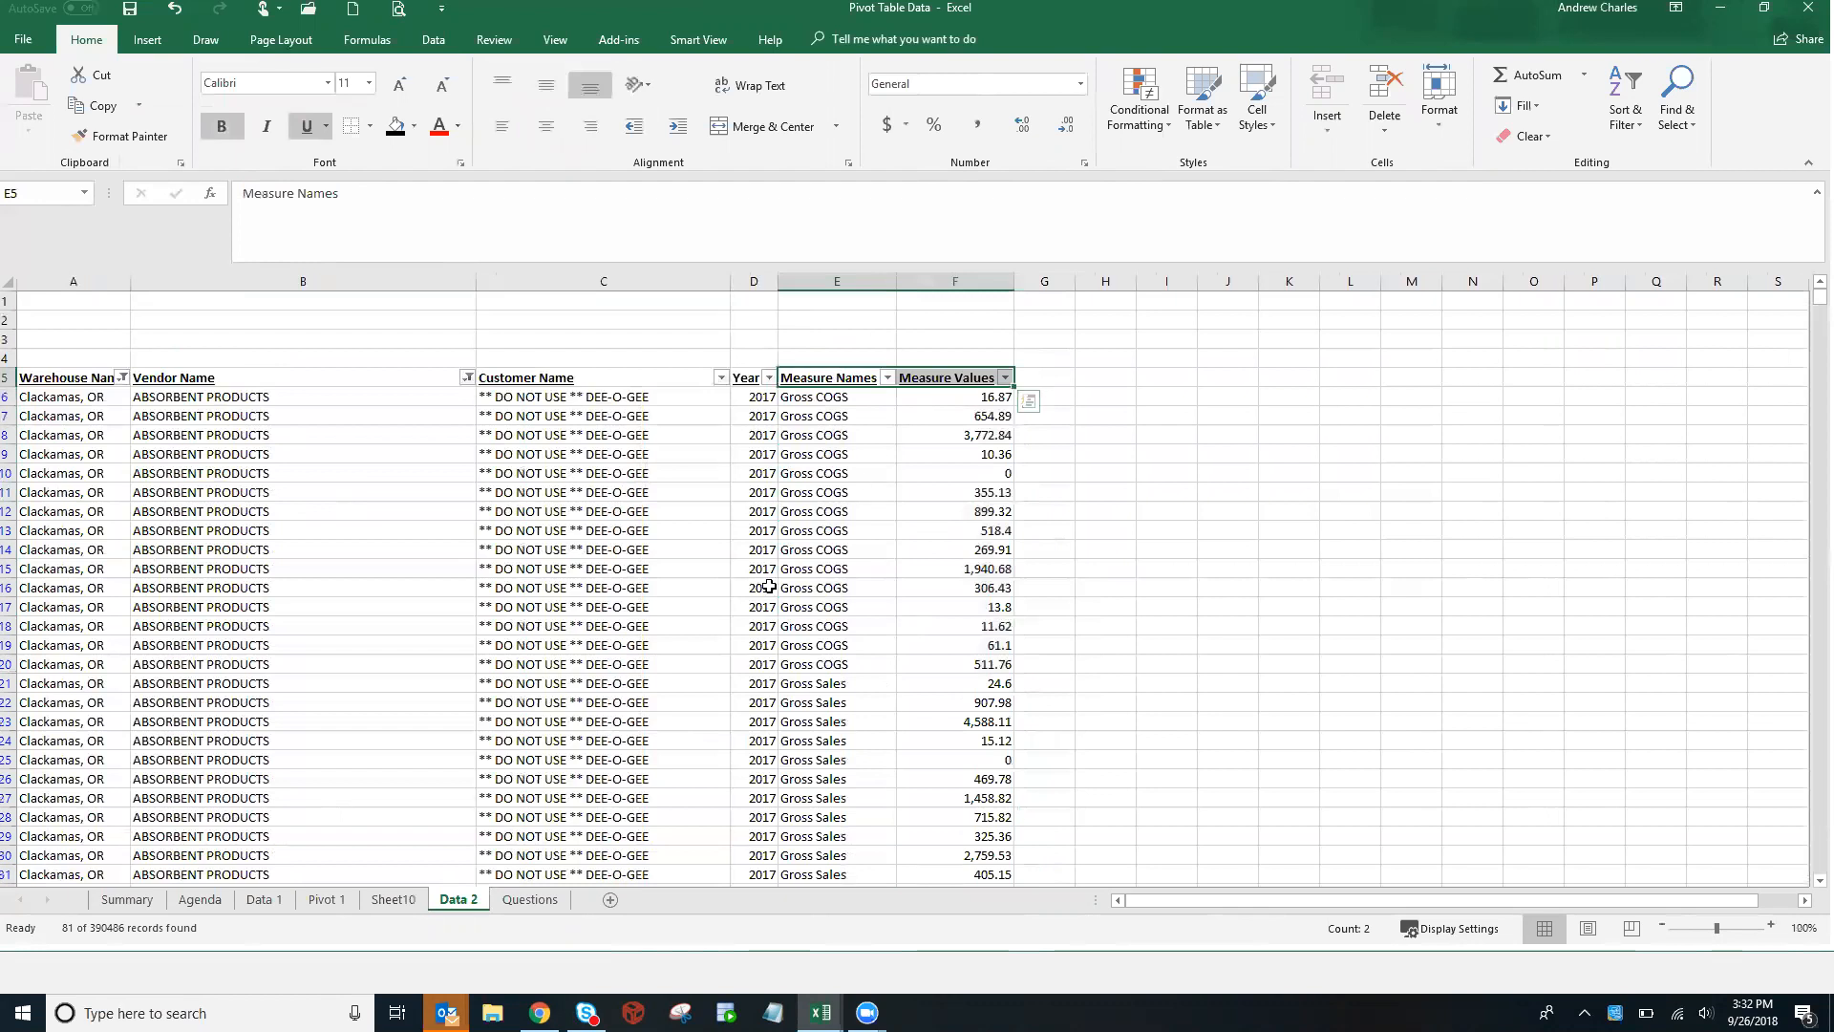
click(866, 1013)
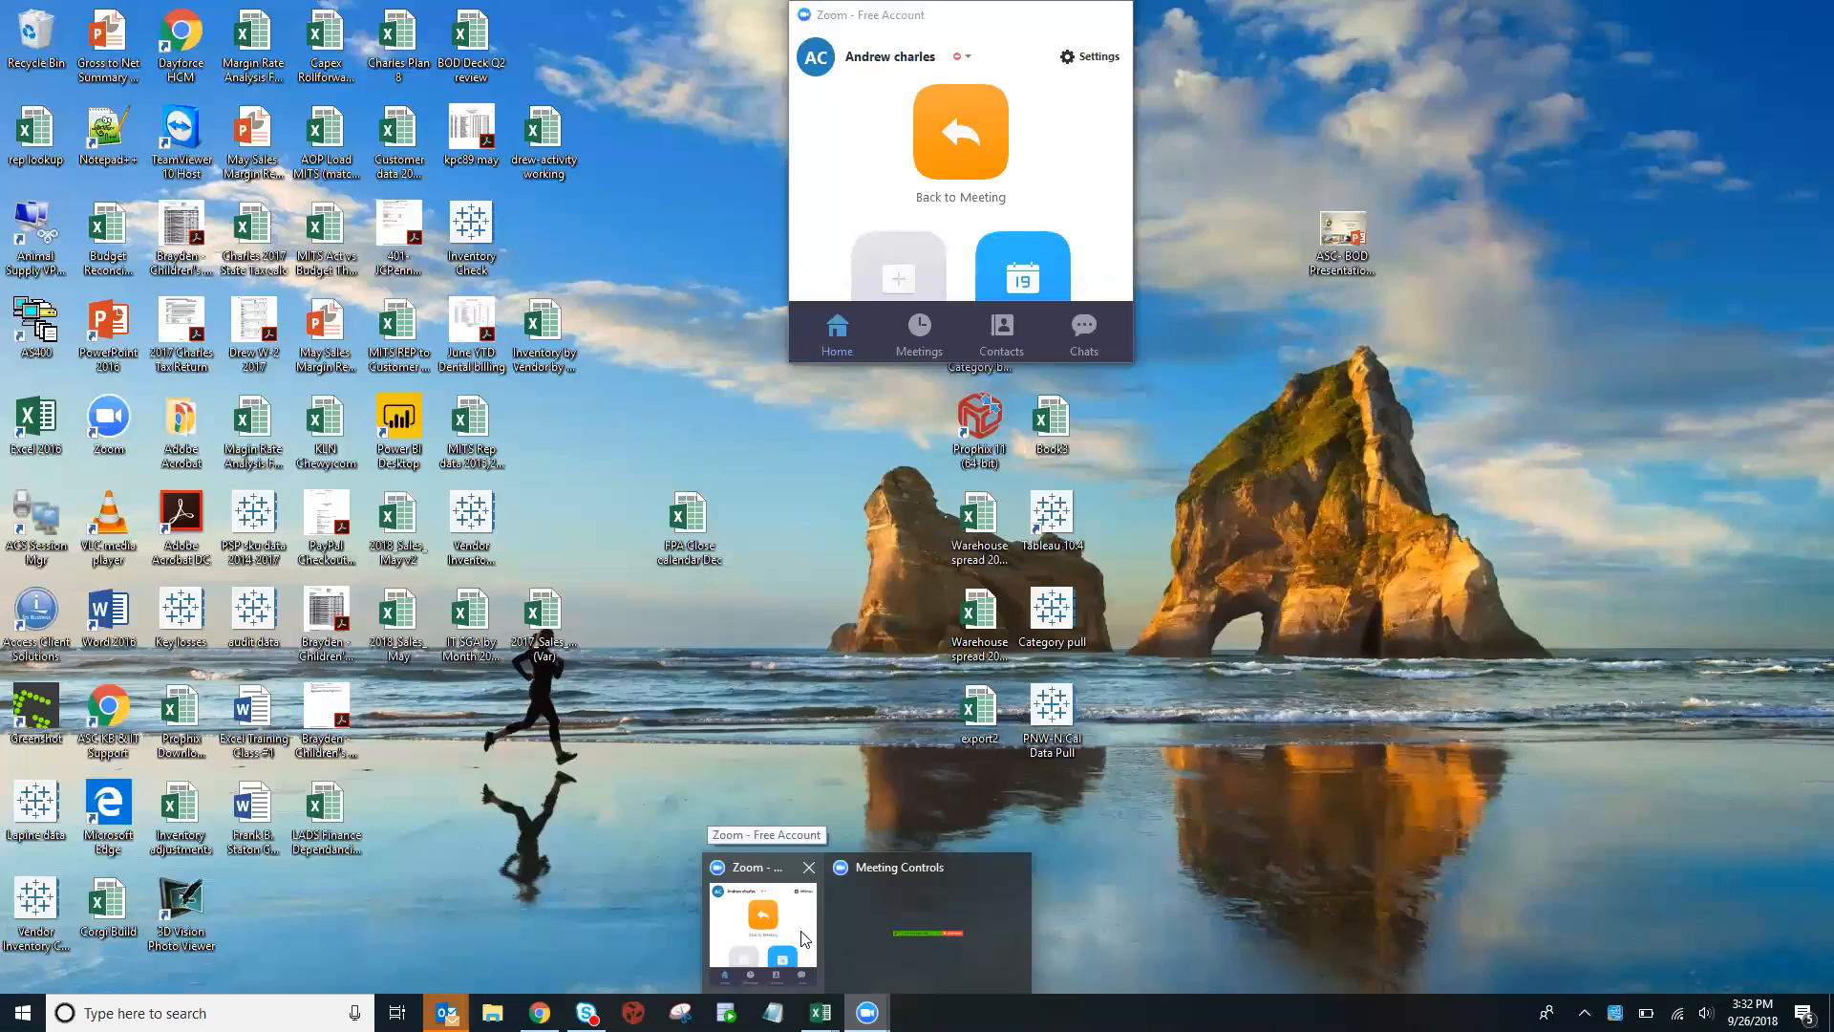
click(809, 940)
click(865, 1005)
click(897, 942)
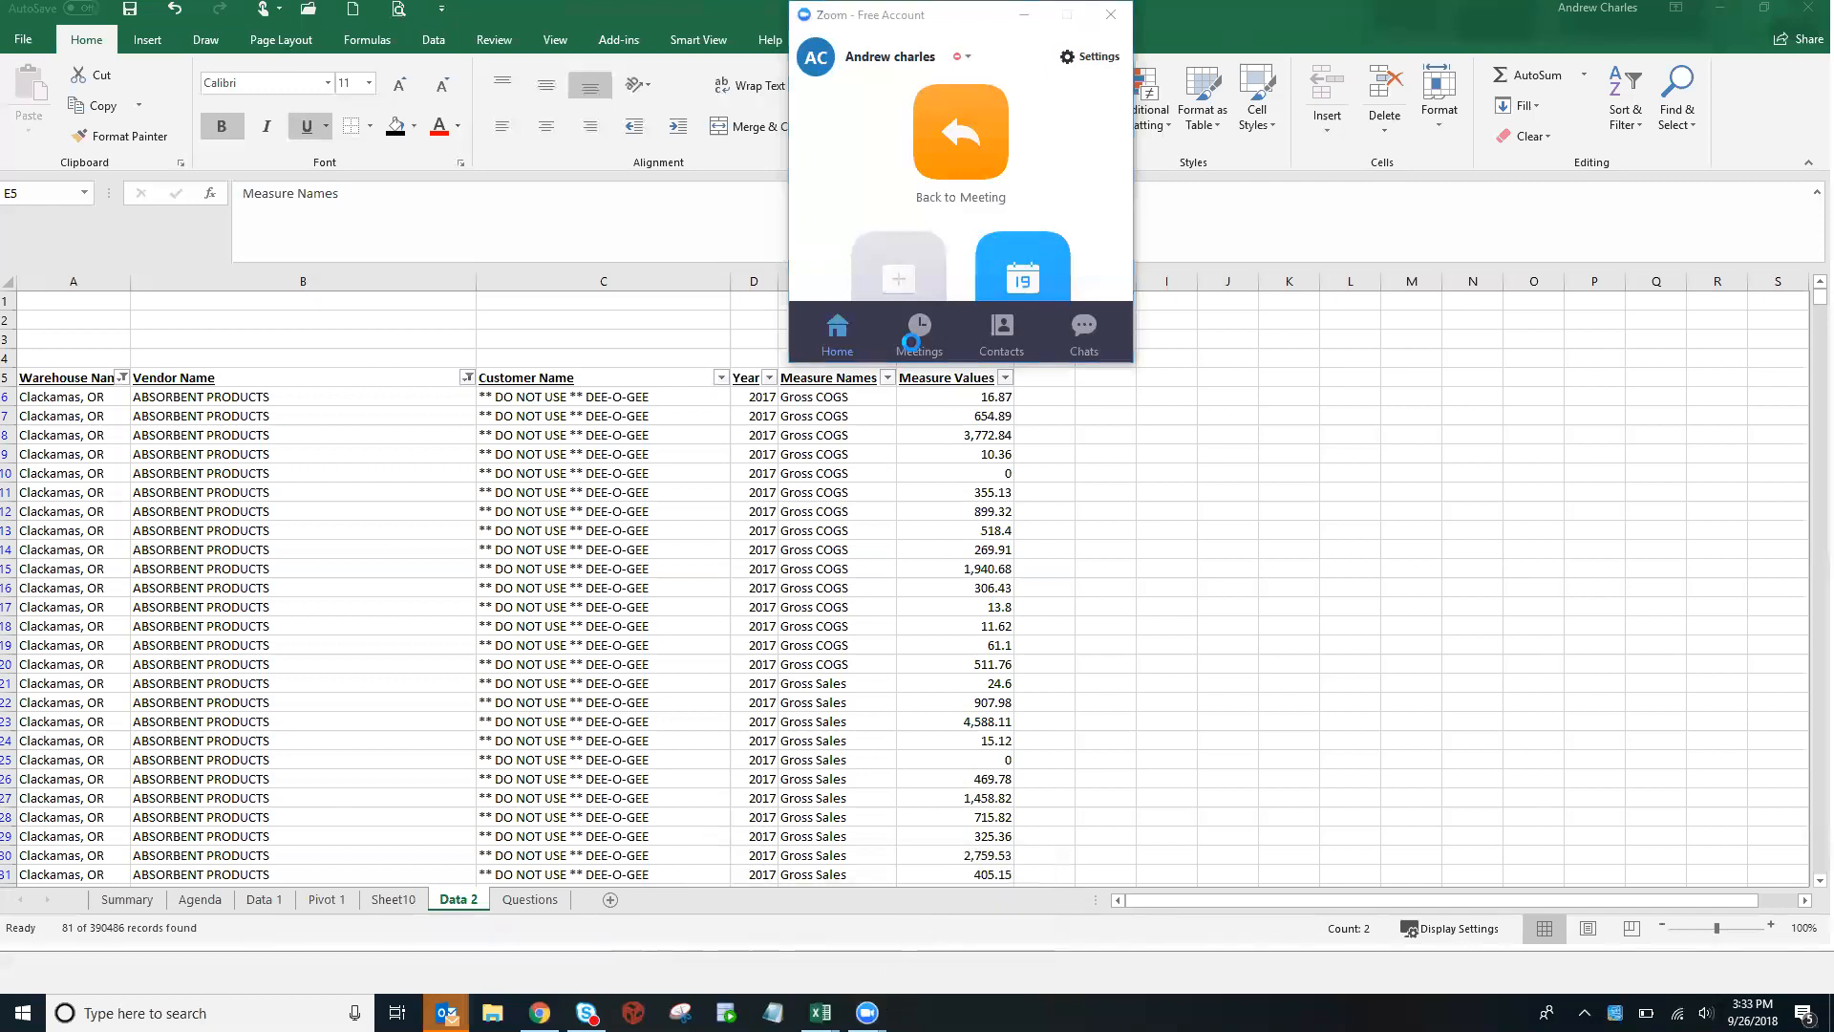
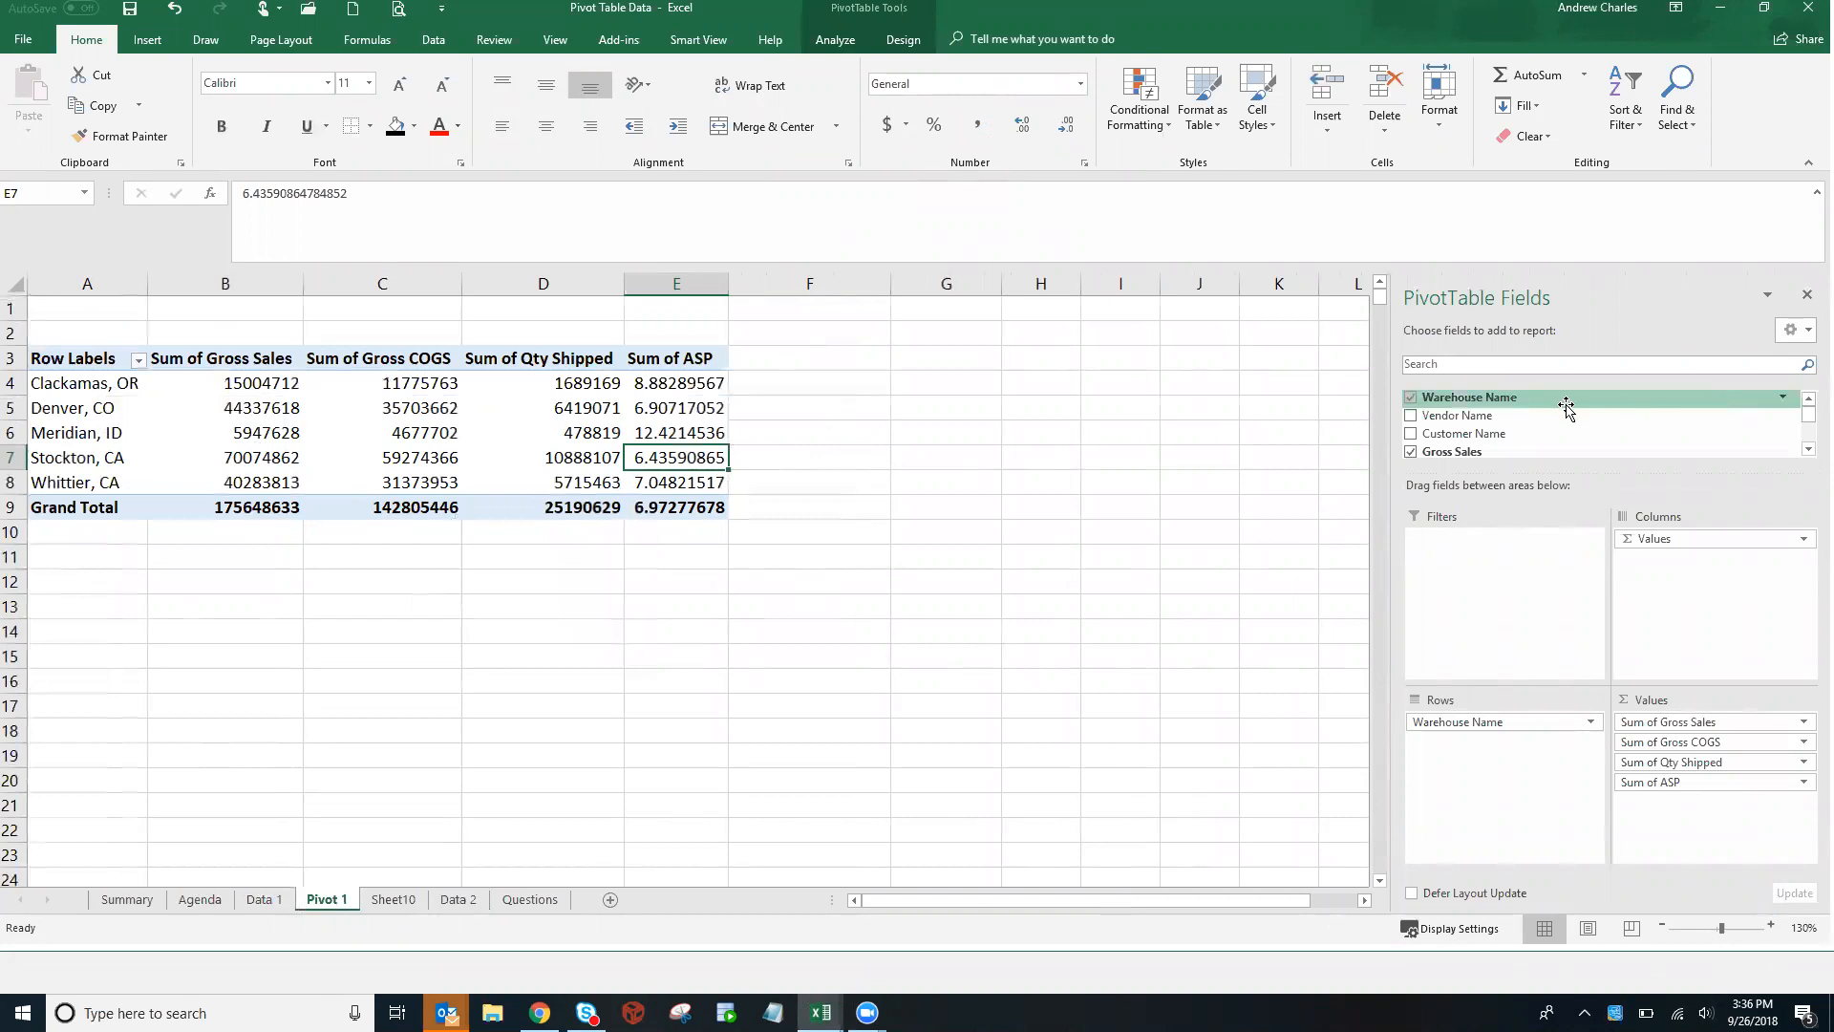
Add Vendor Name below Warehouse Name in the Pivot 1 row fields, and review the value columns through Sum of ASP
drag(1507, 421, 1540, 814)
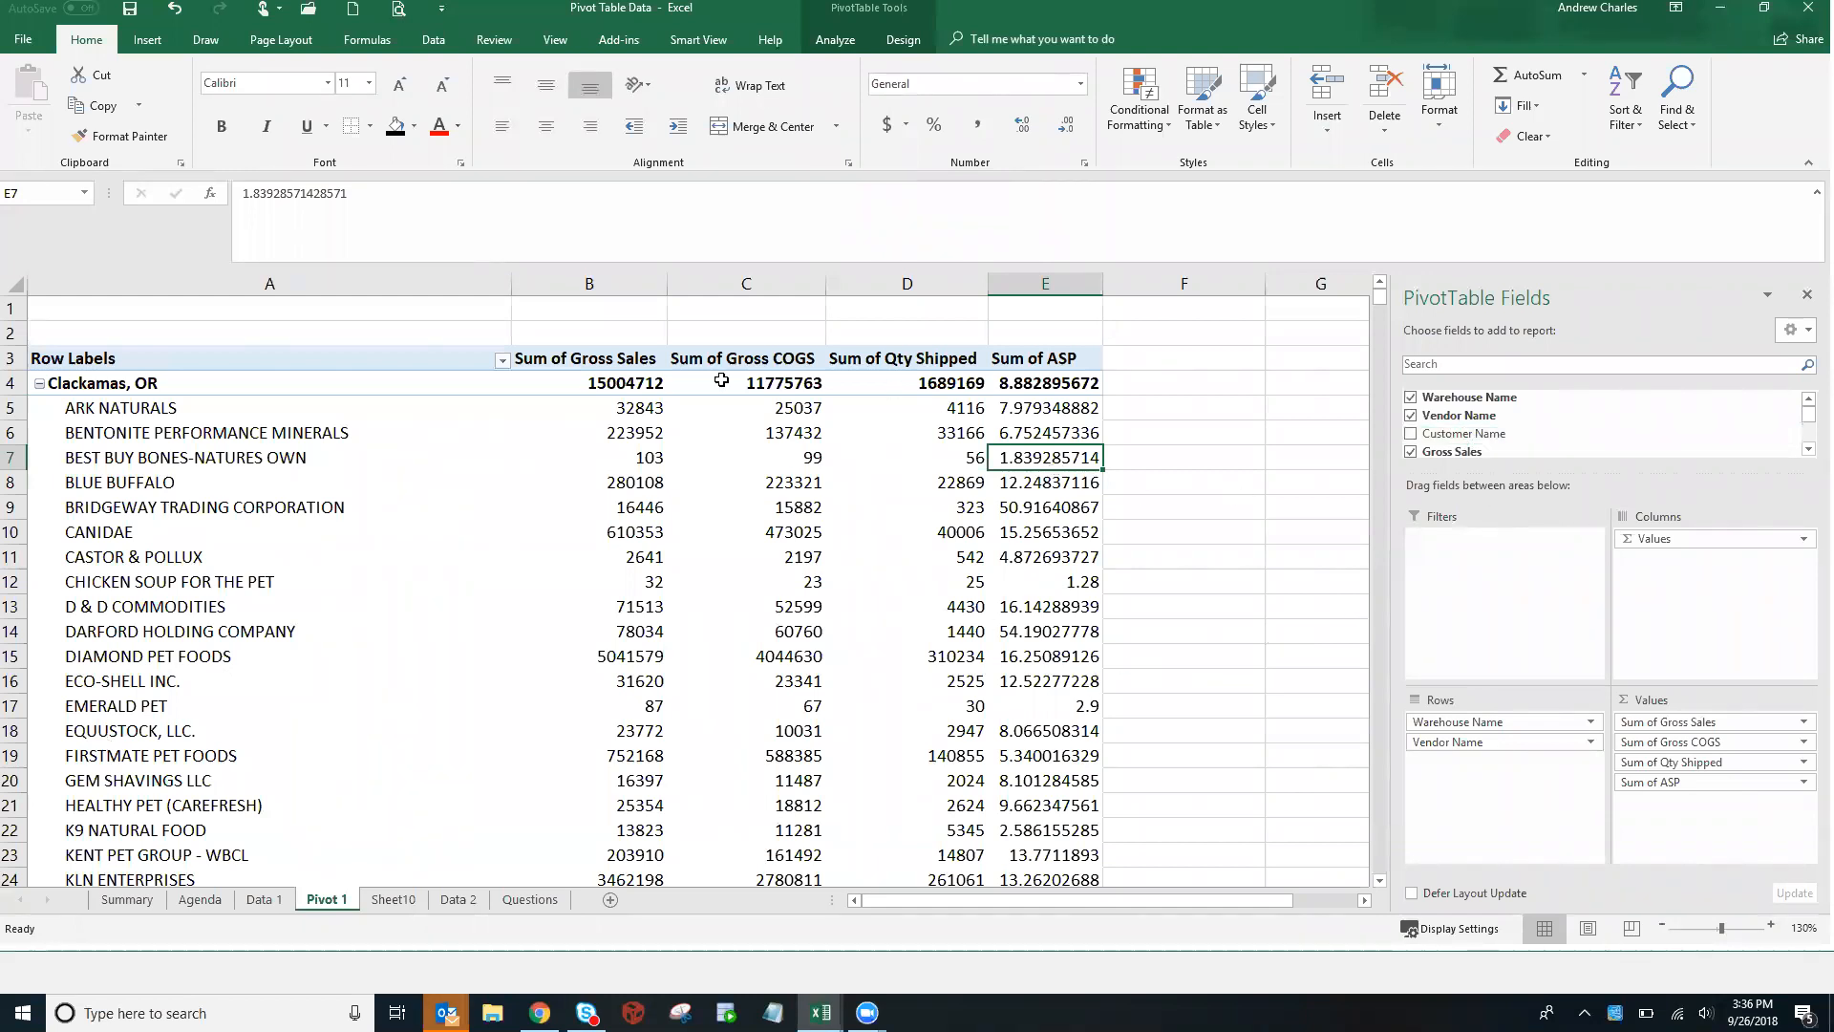
click(610, 359)
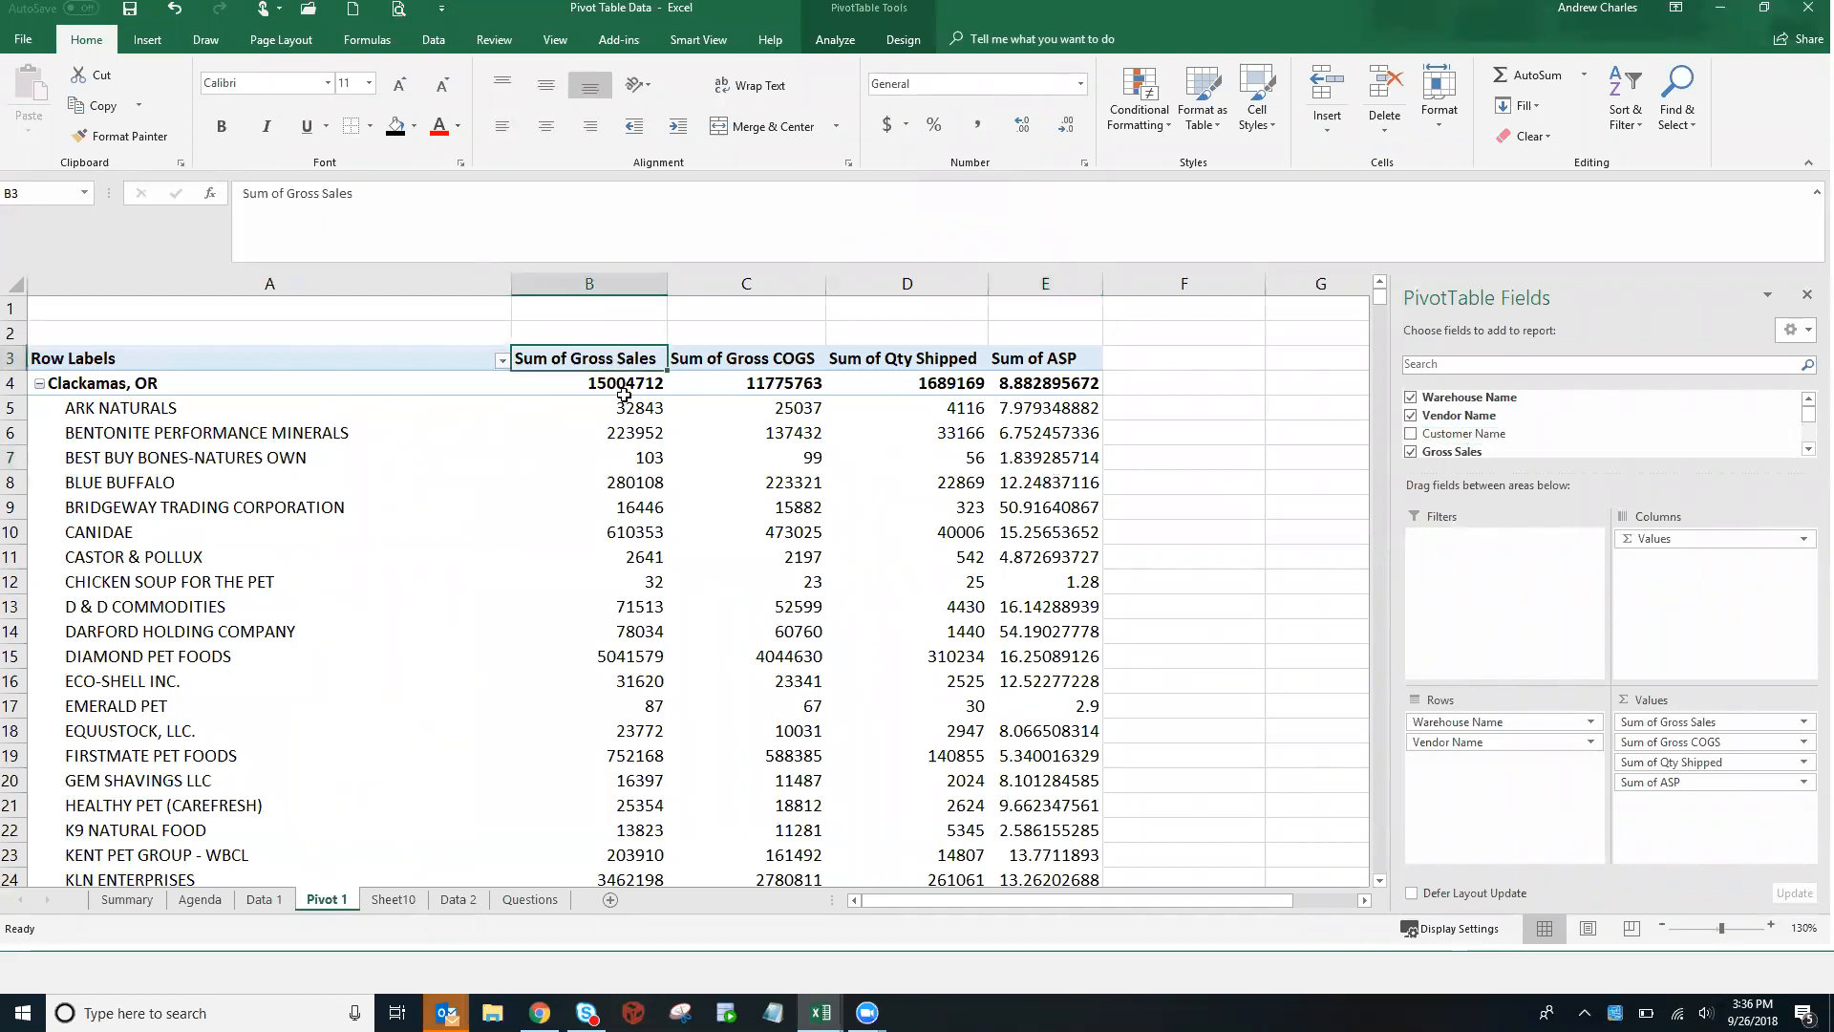
click(786, 361)
click(909, 361)
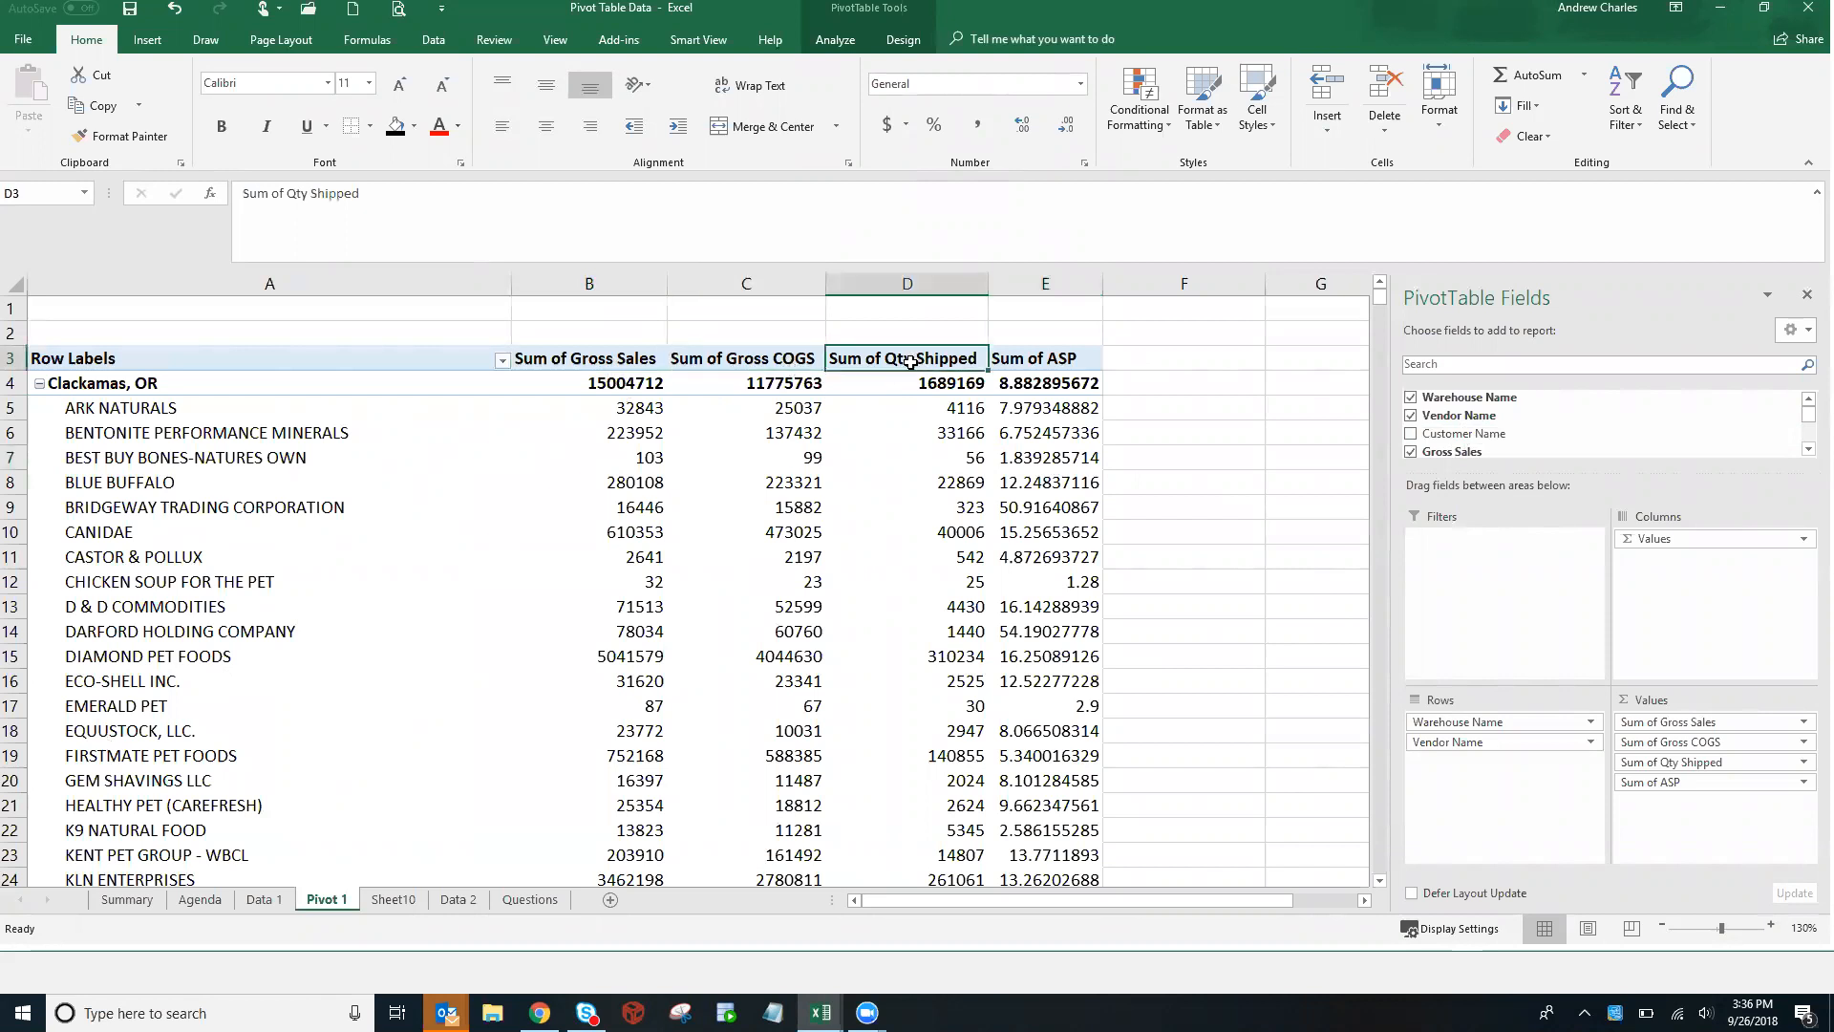
click(1015, 362)
click(1014, 418)
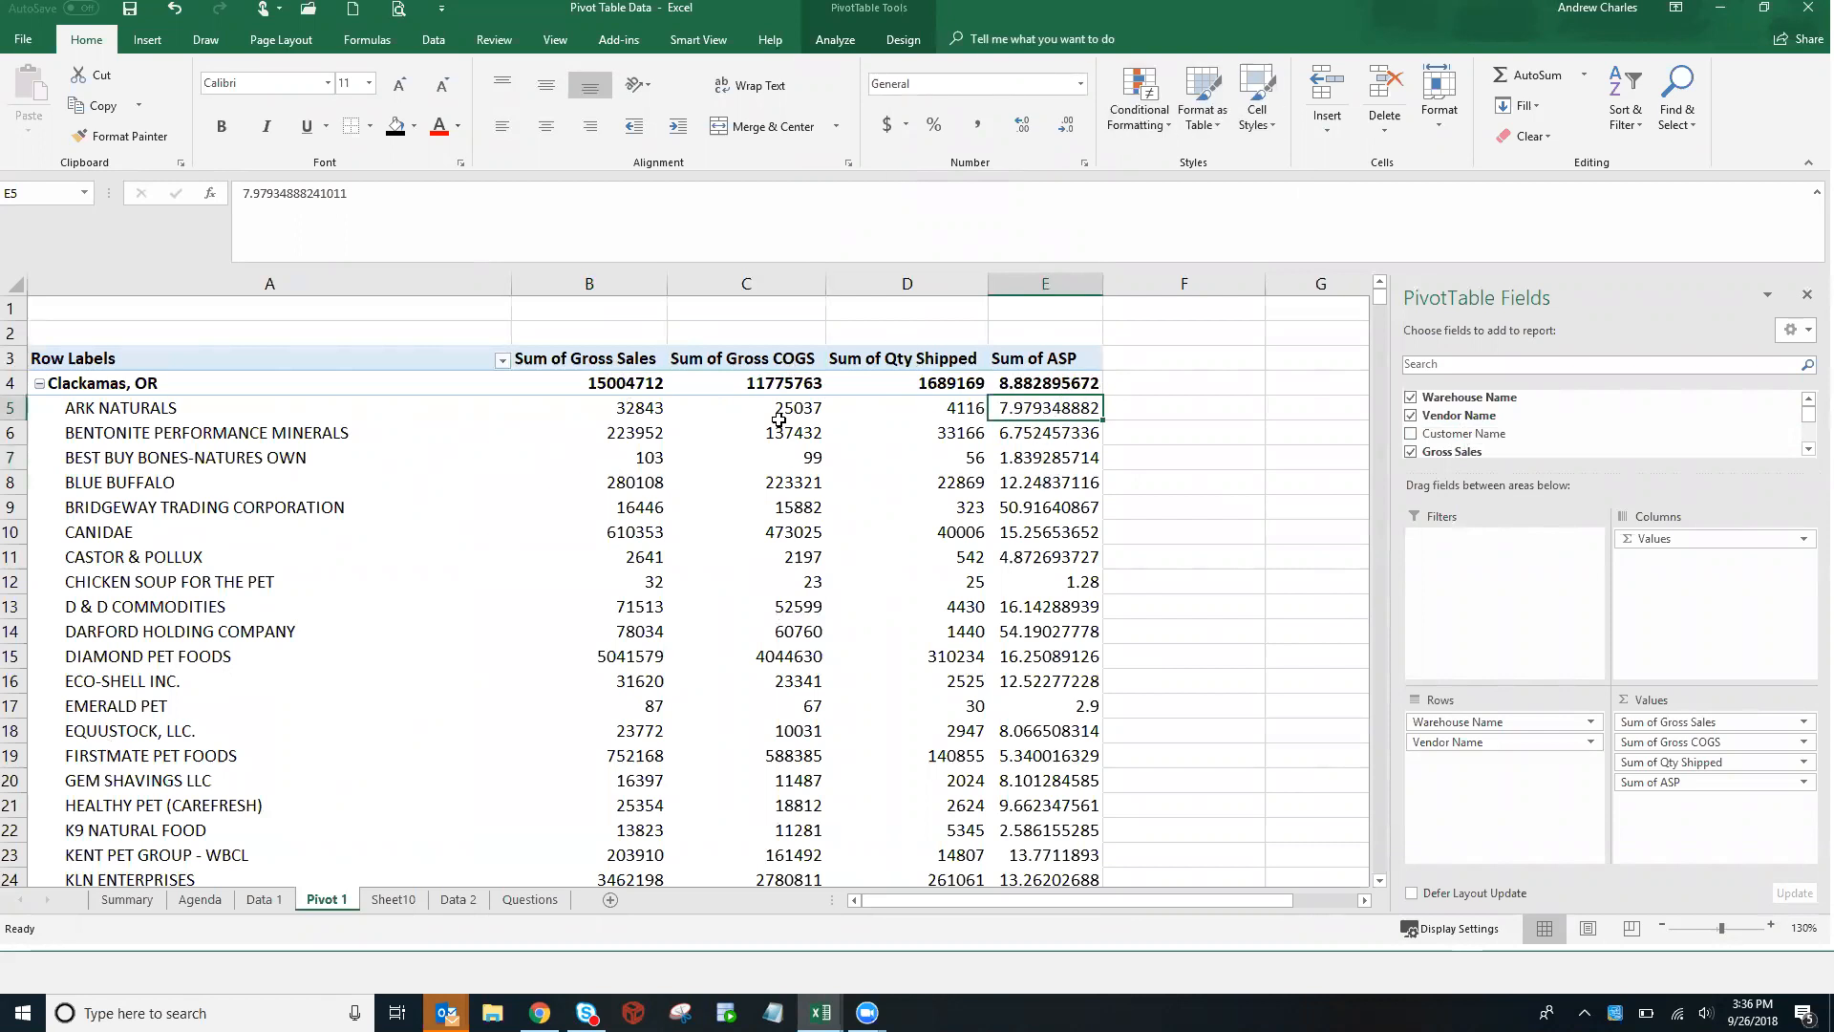
Format all PivotTable values from B4 across and down as Accounting currency with no decimal places, and select E4
click(622, 386)
key(ctrl+shift+Right)
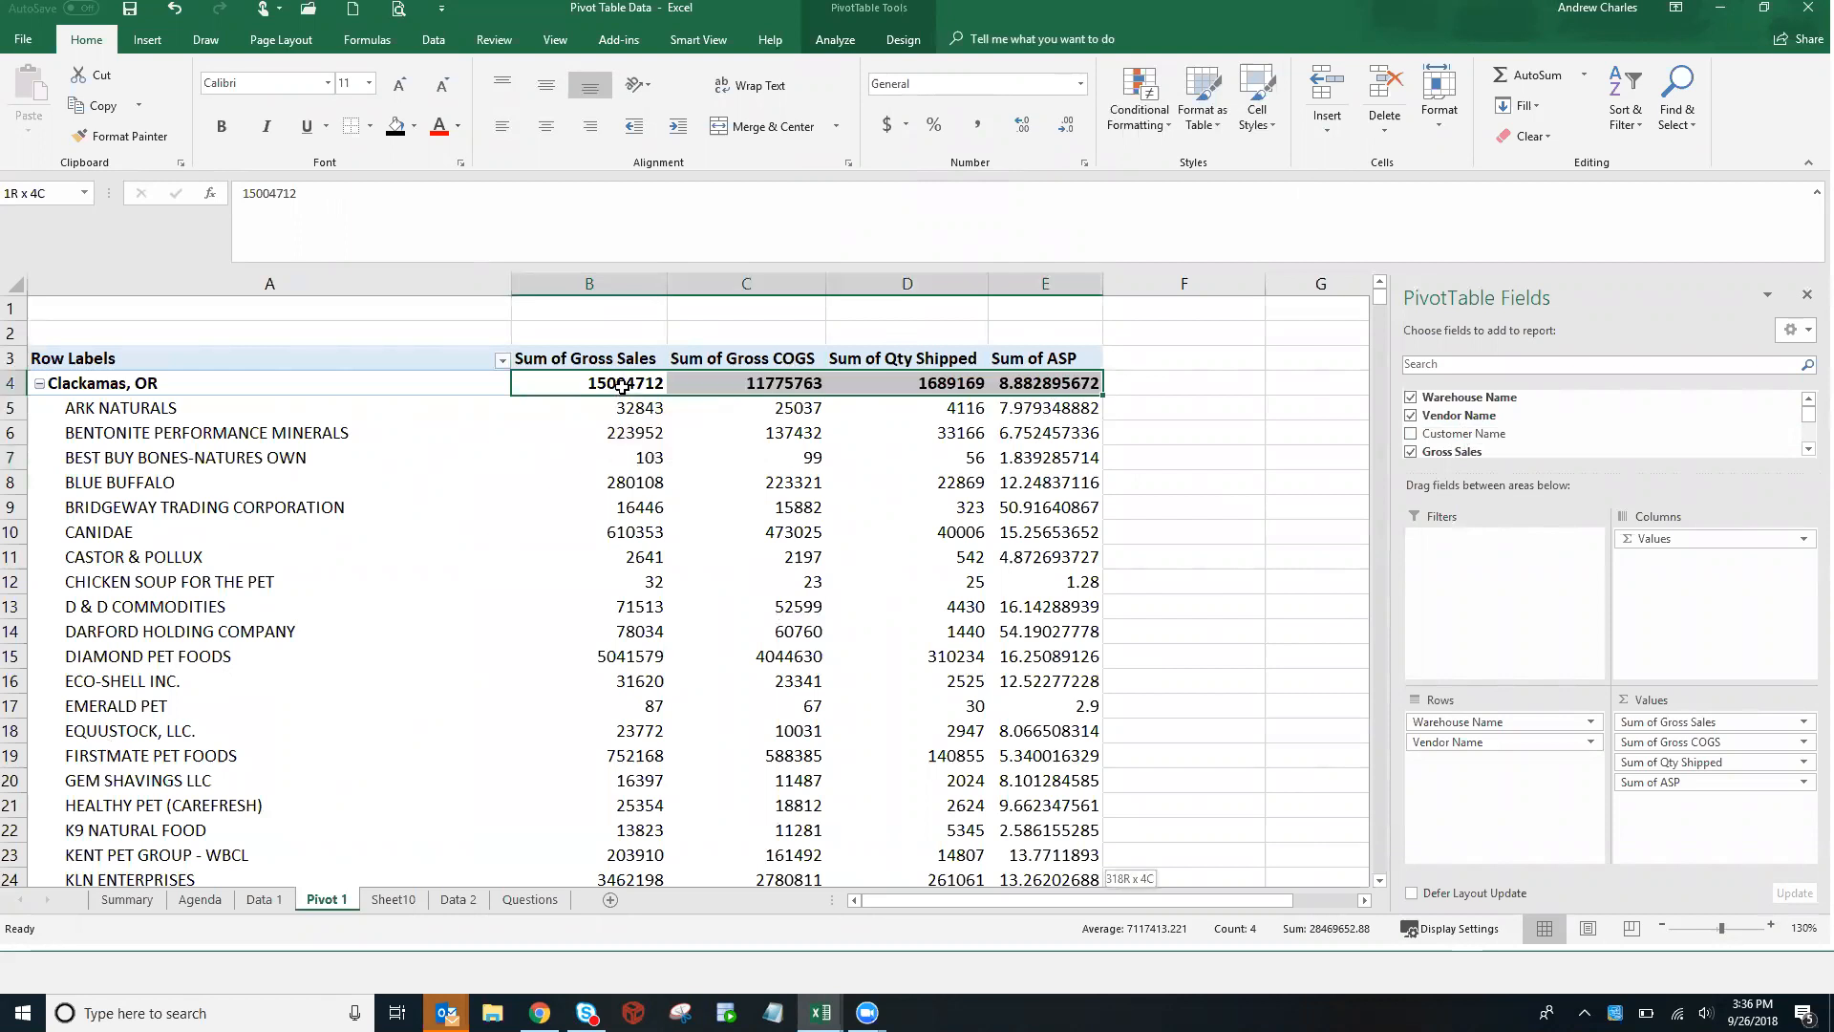
key(ctrl+shift+Down)
click(887, 125)
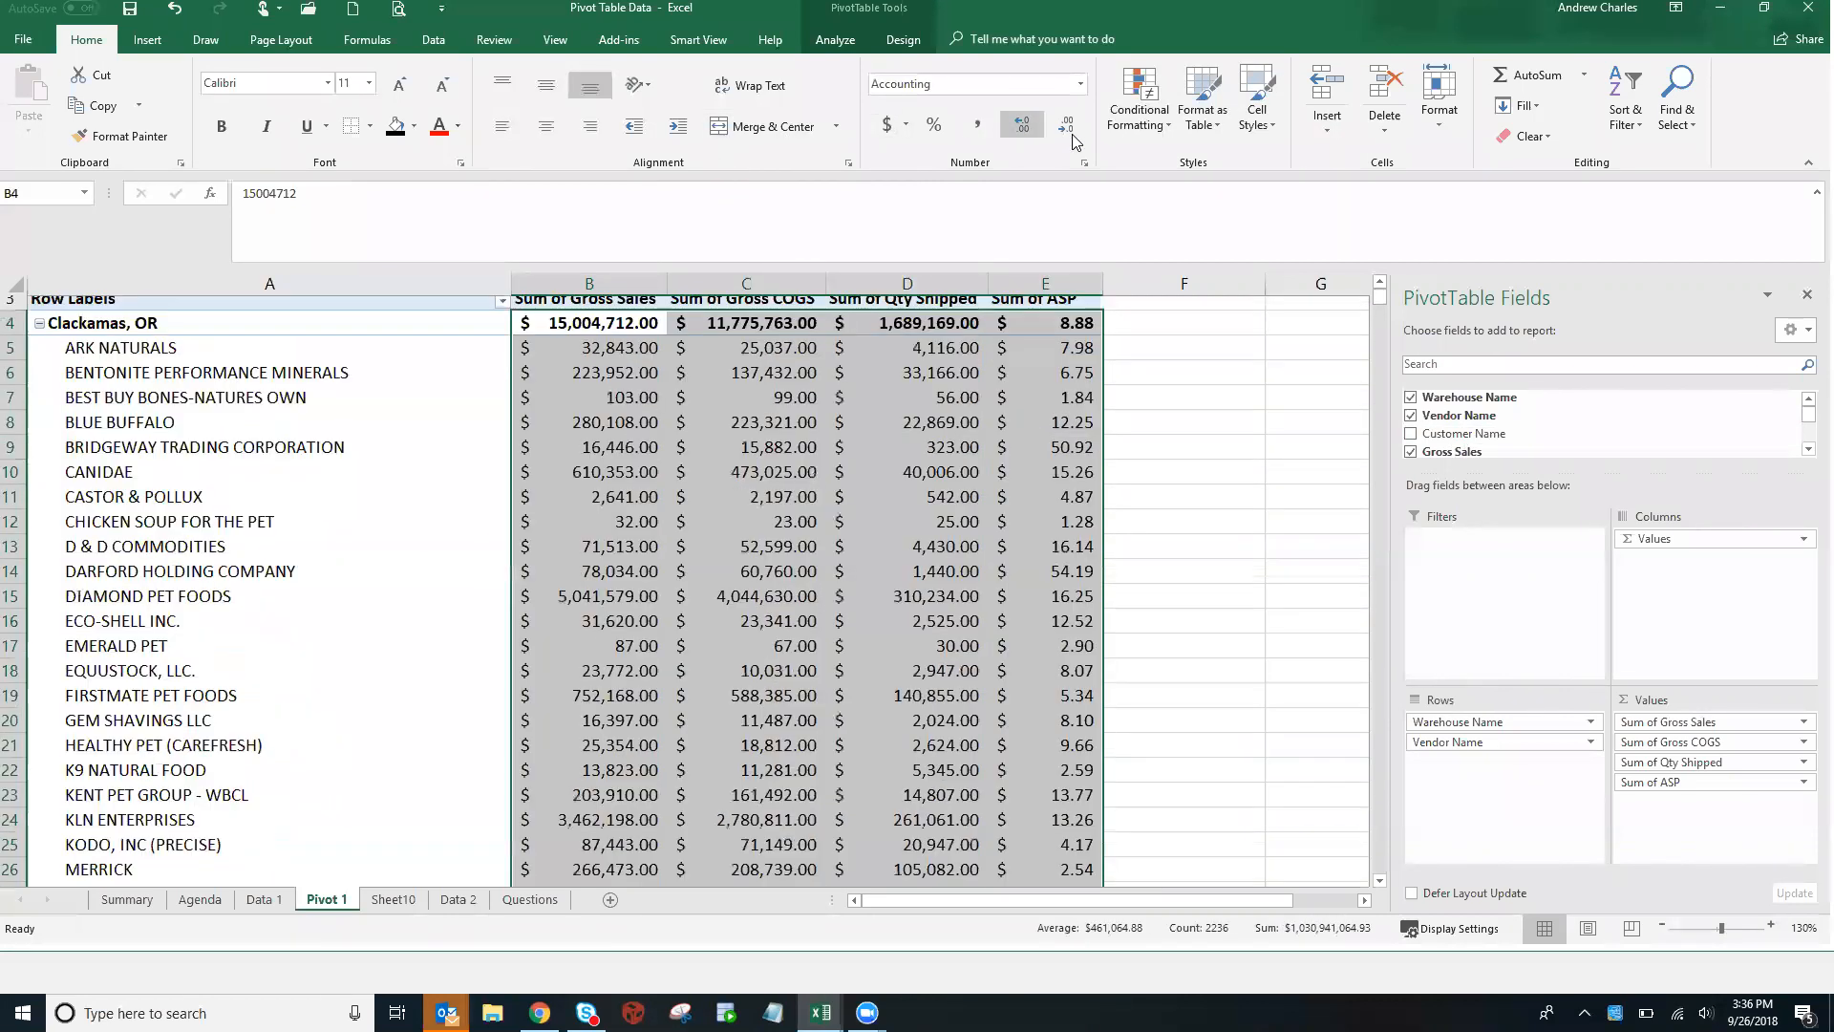
double_click(1066, 133)
double_click(1015, 132)
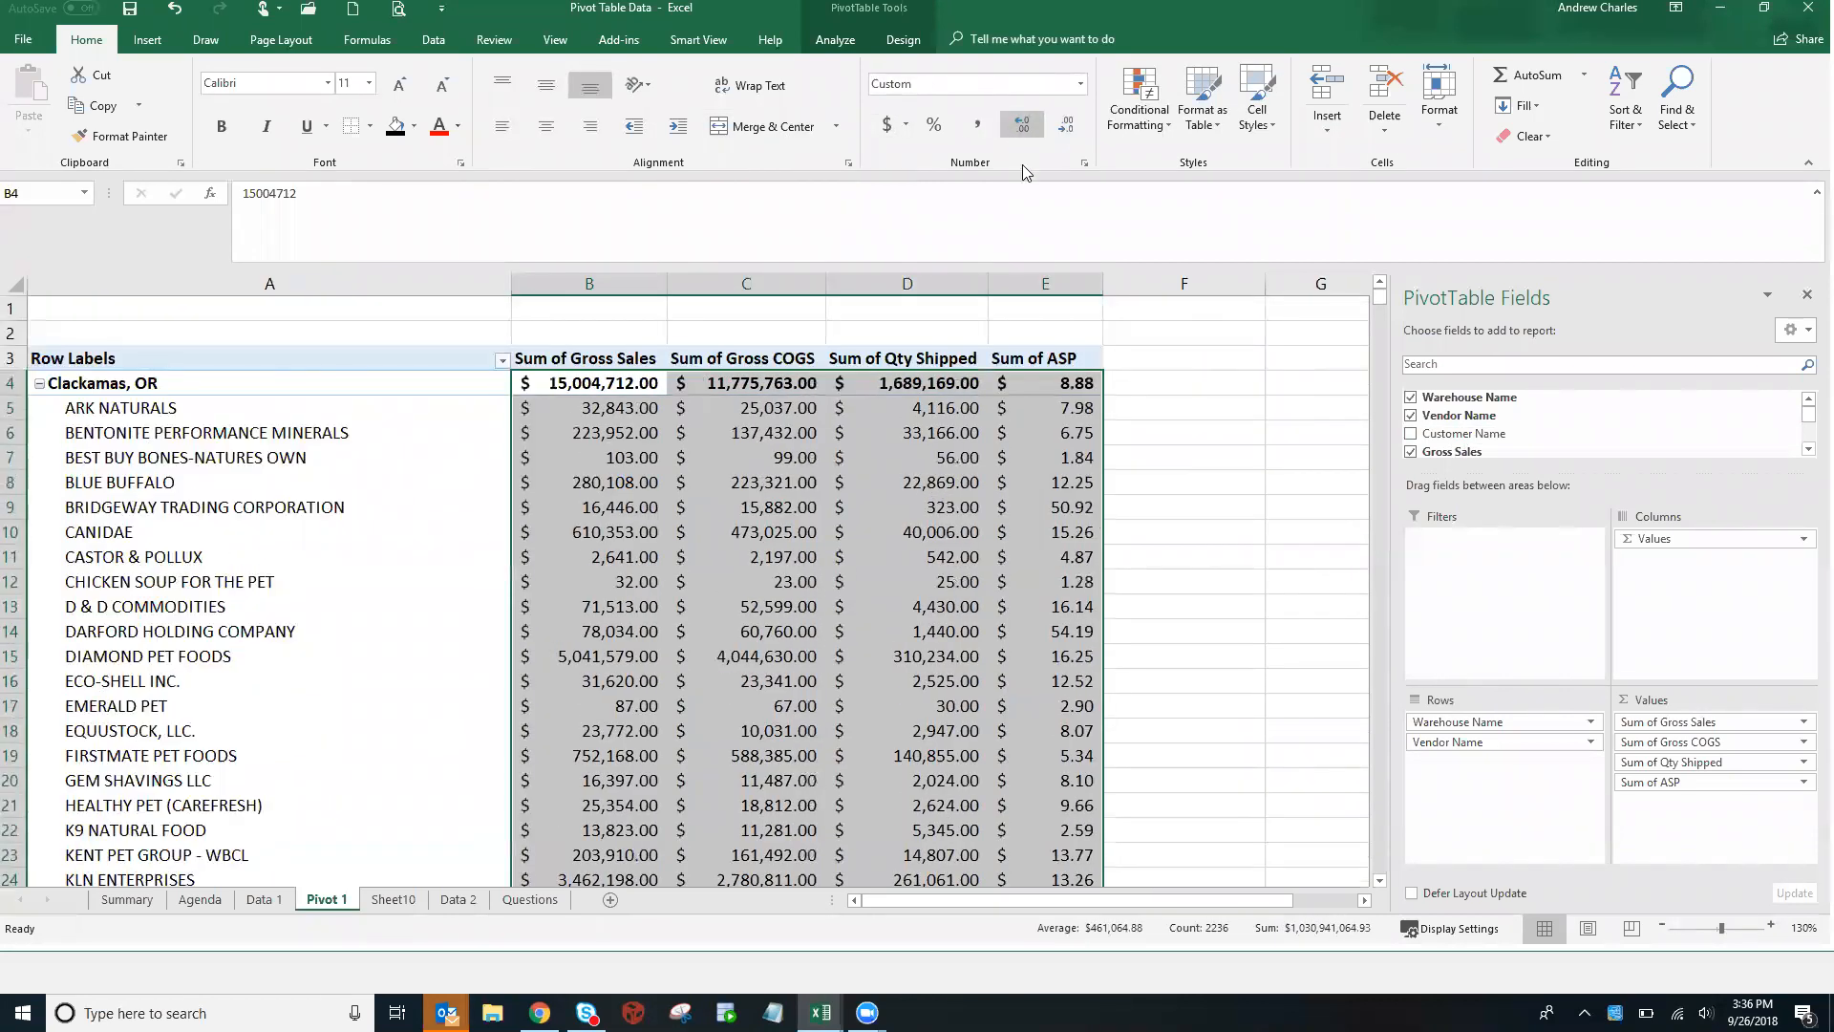
double_click(1066, 127)
click(1063, 385)
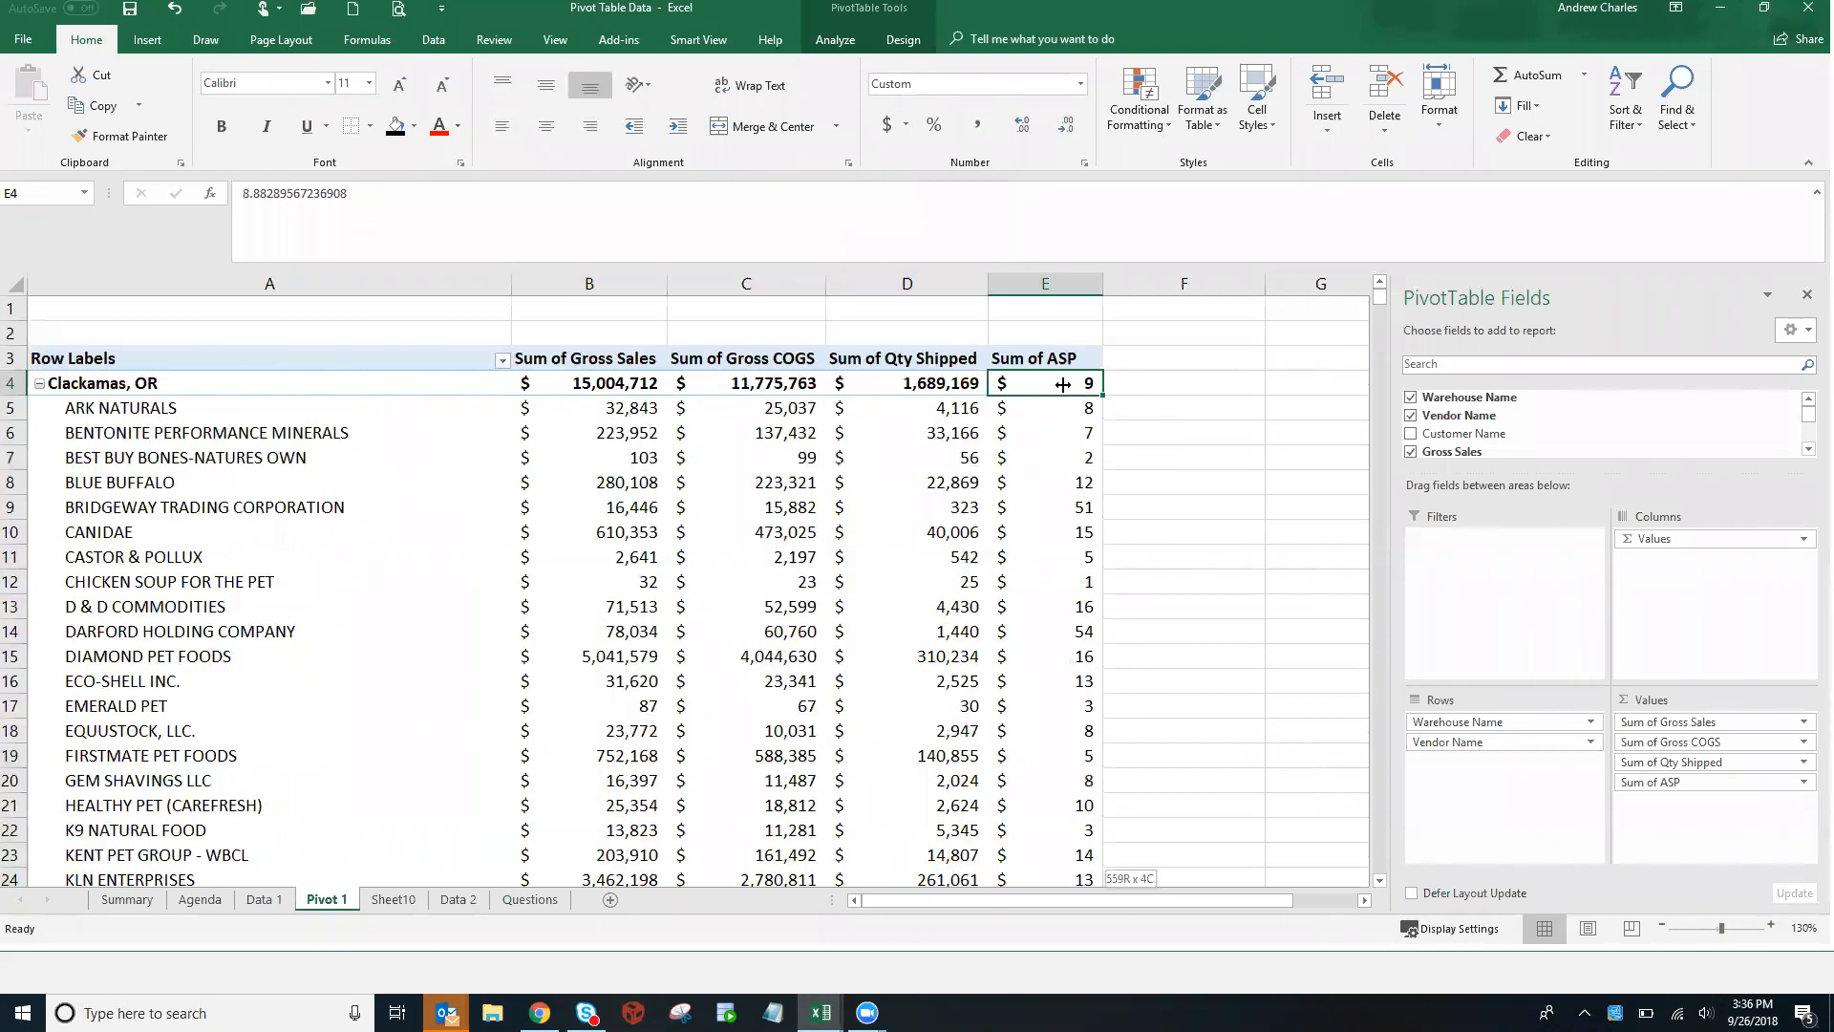
Show the Sum of ASP values from E4 downward with two decimal places
key(ctrl+shift+Down)
double_click(1021, 129)
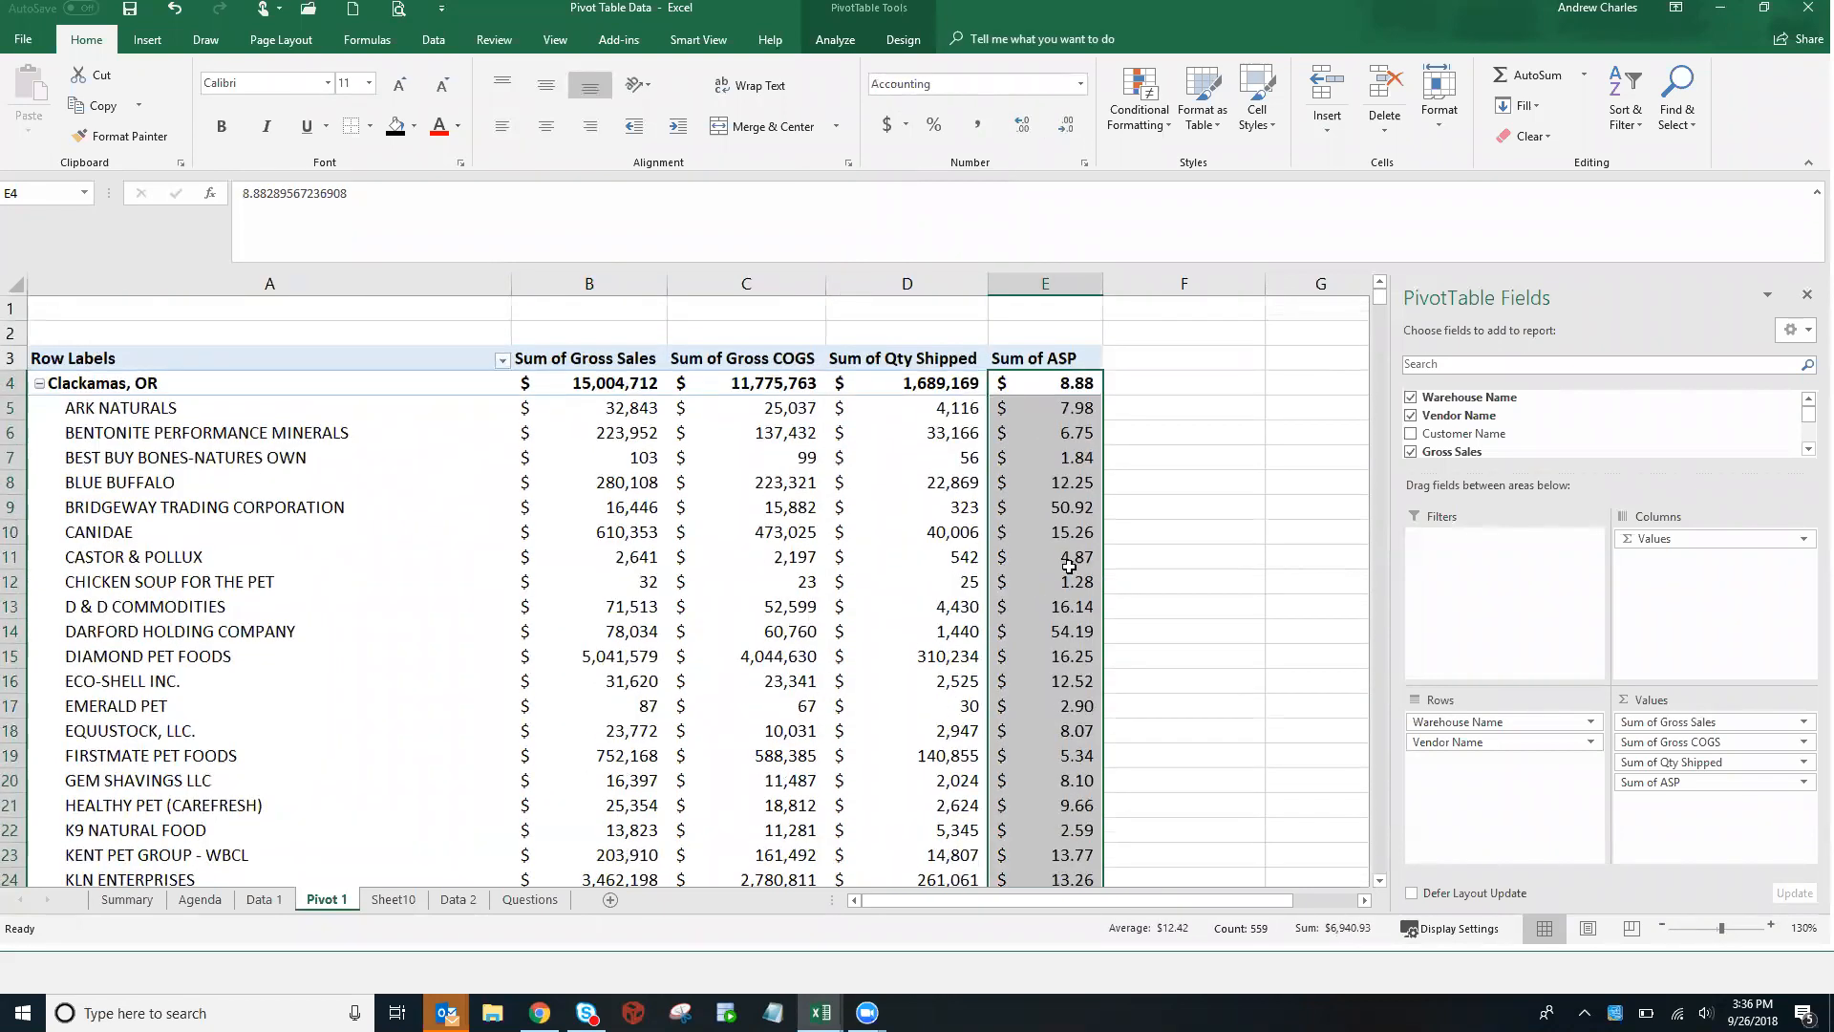
click(1074, 393)
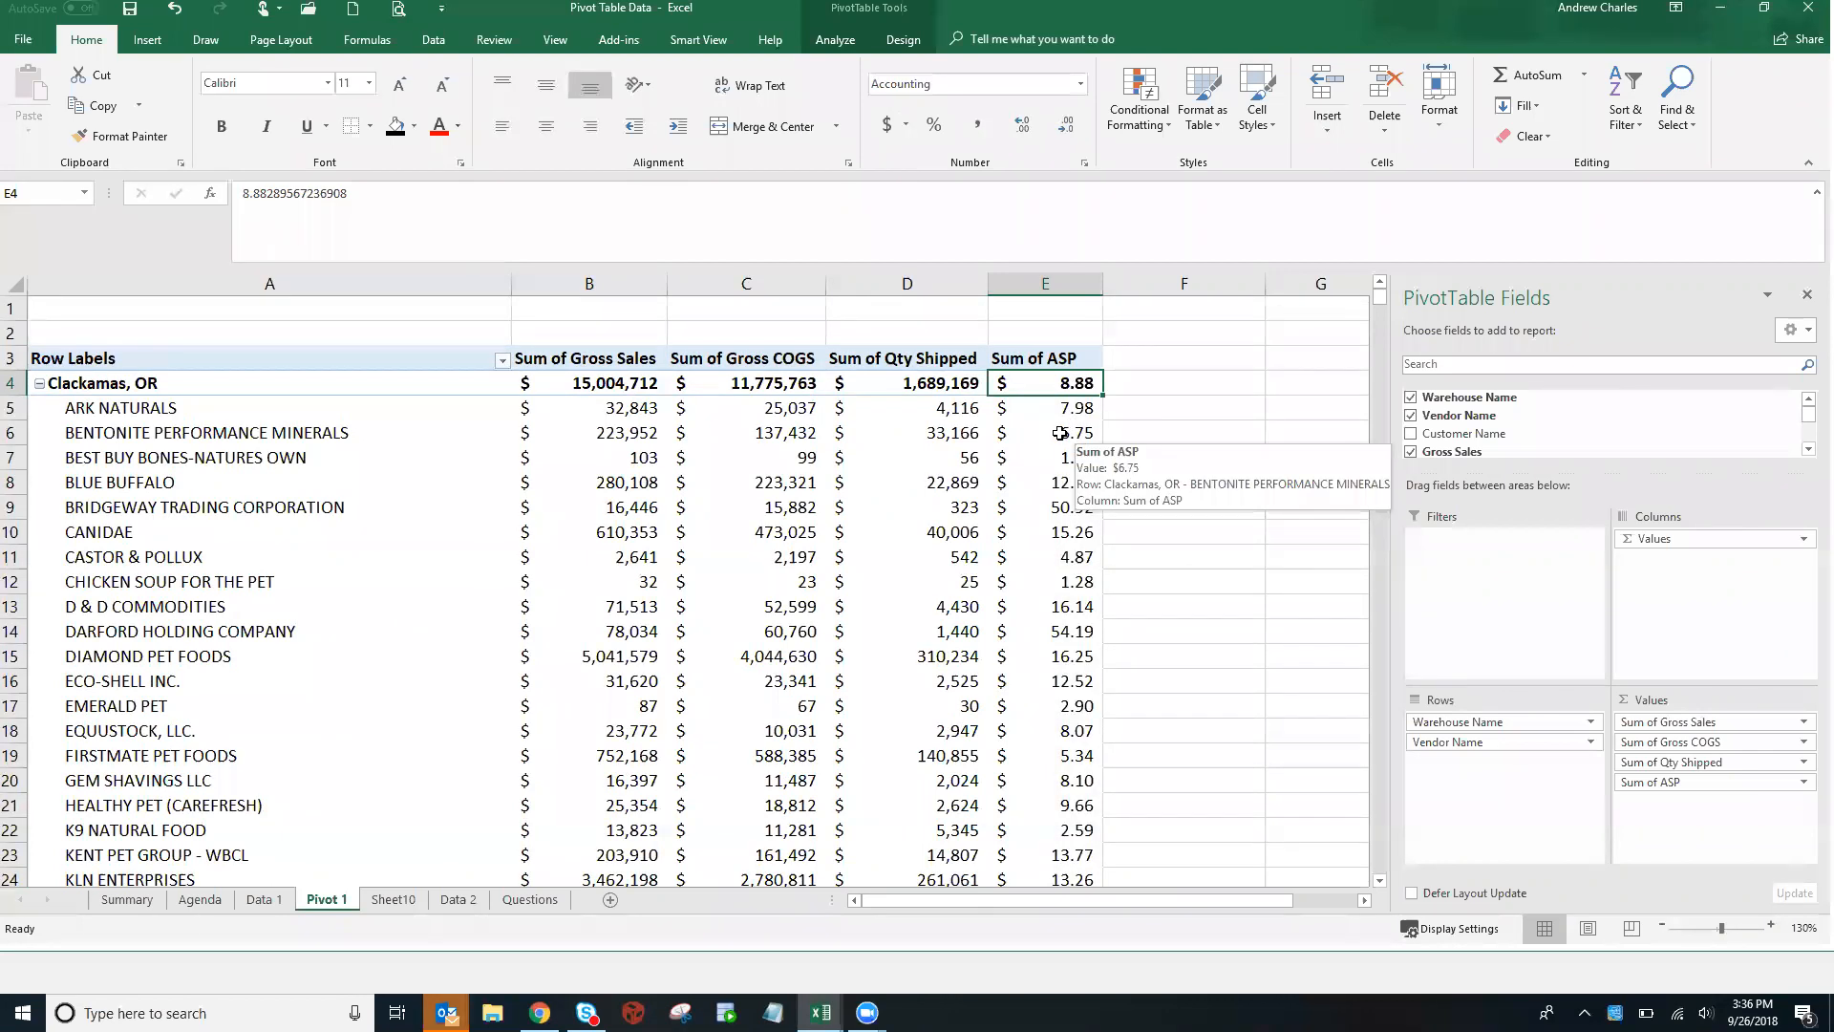
Check the availability of the PivotTable tools with F9 outside the PivotTable selected and with D12 inside it selected
click(846, 43)
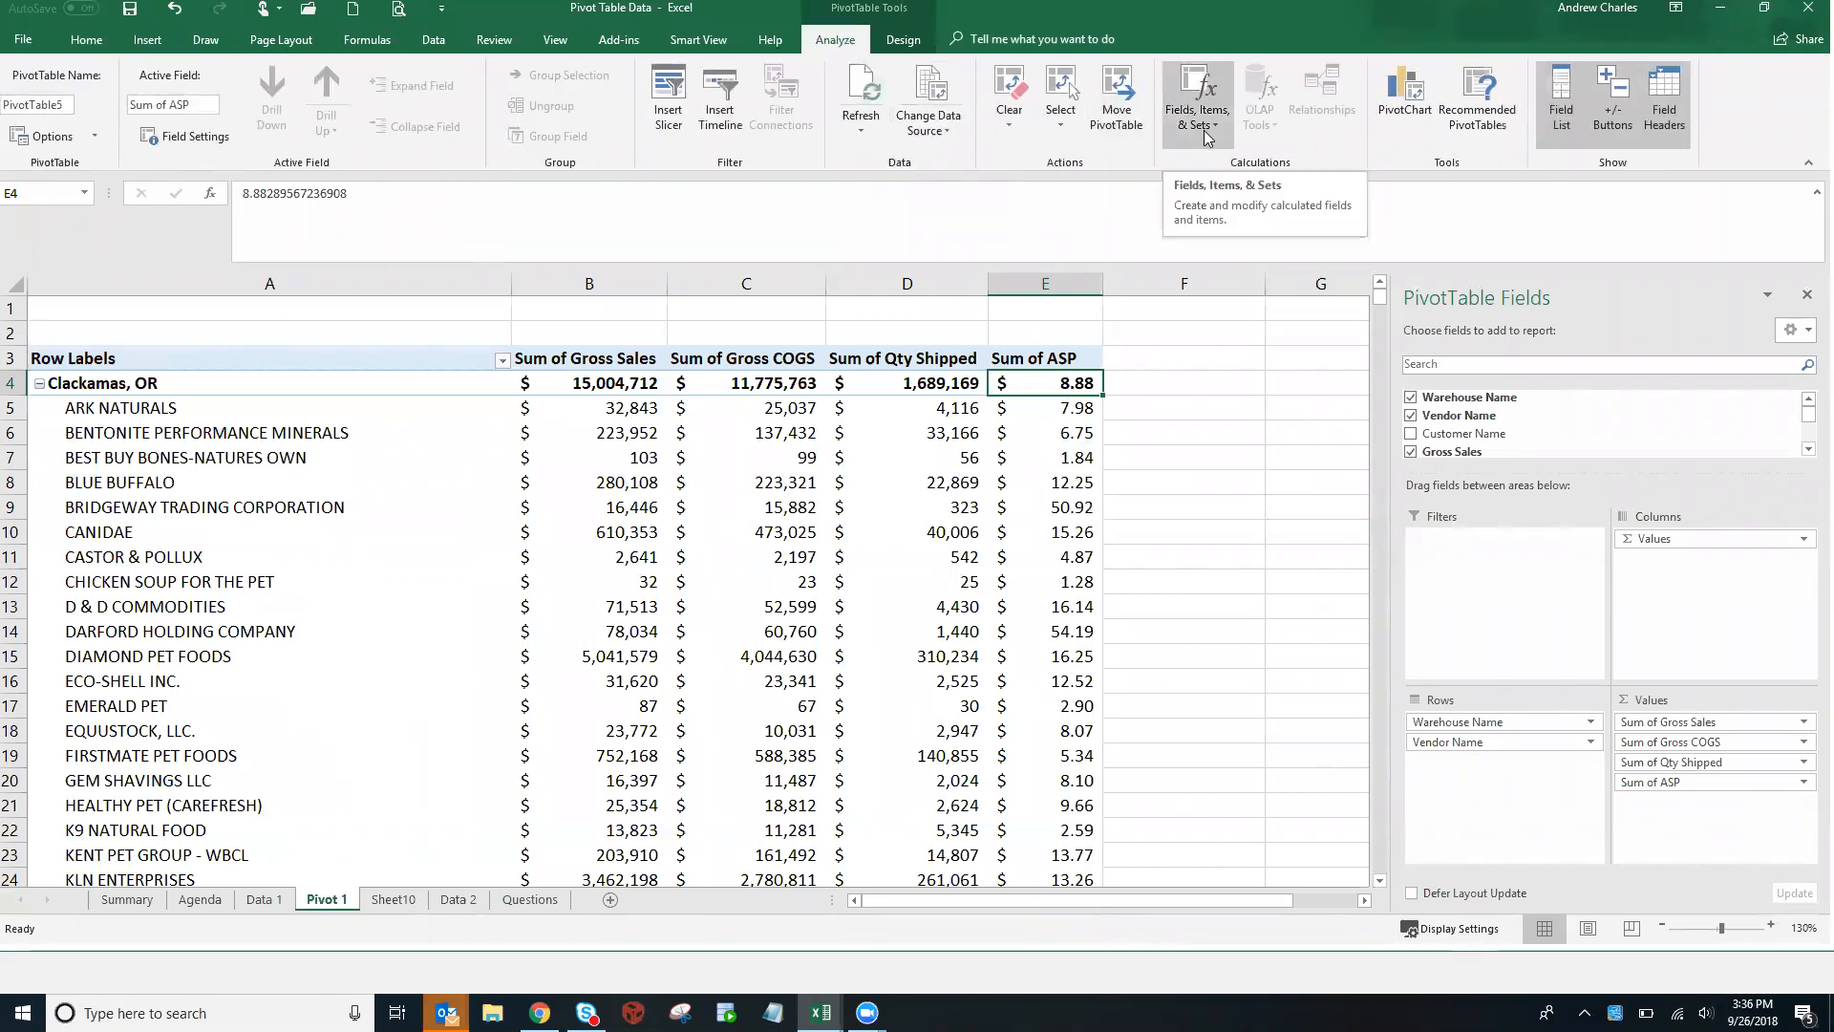
click(758, 510)
click(274, 473)
click(754, 631)
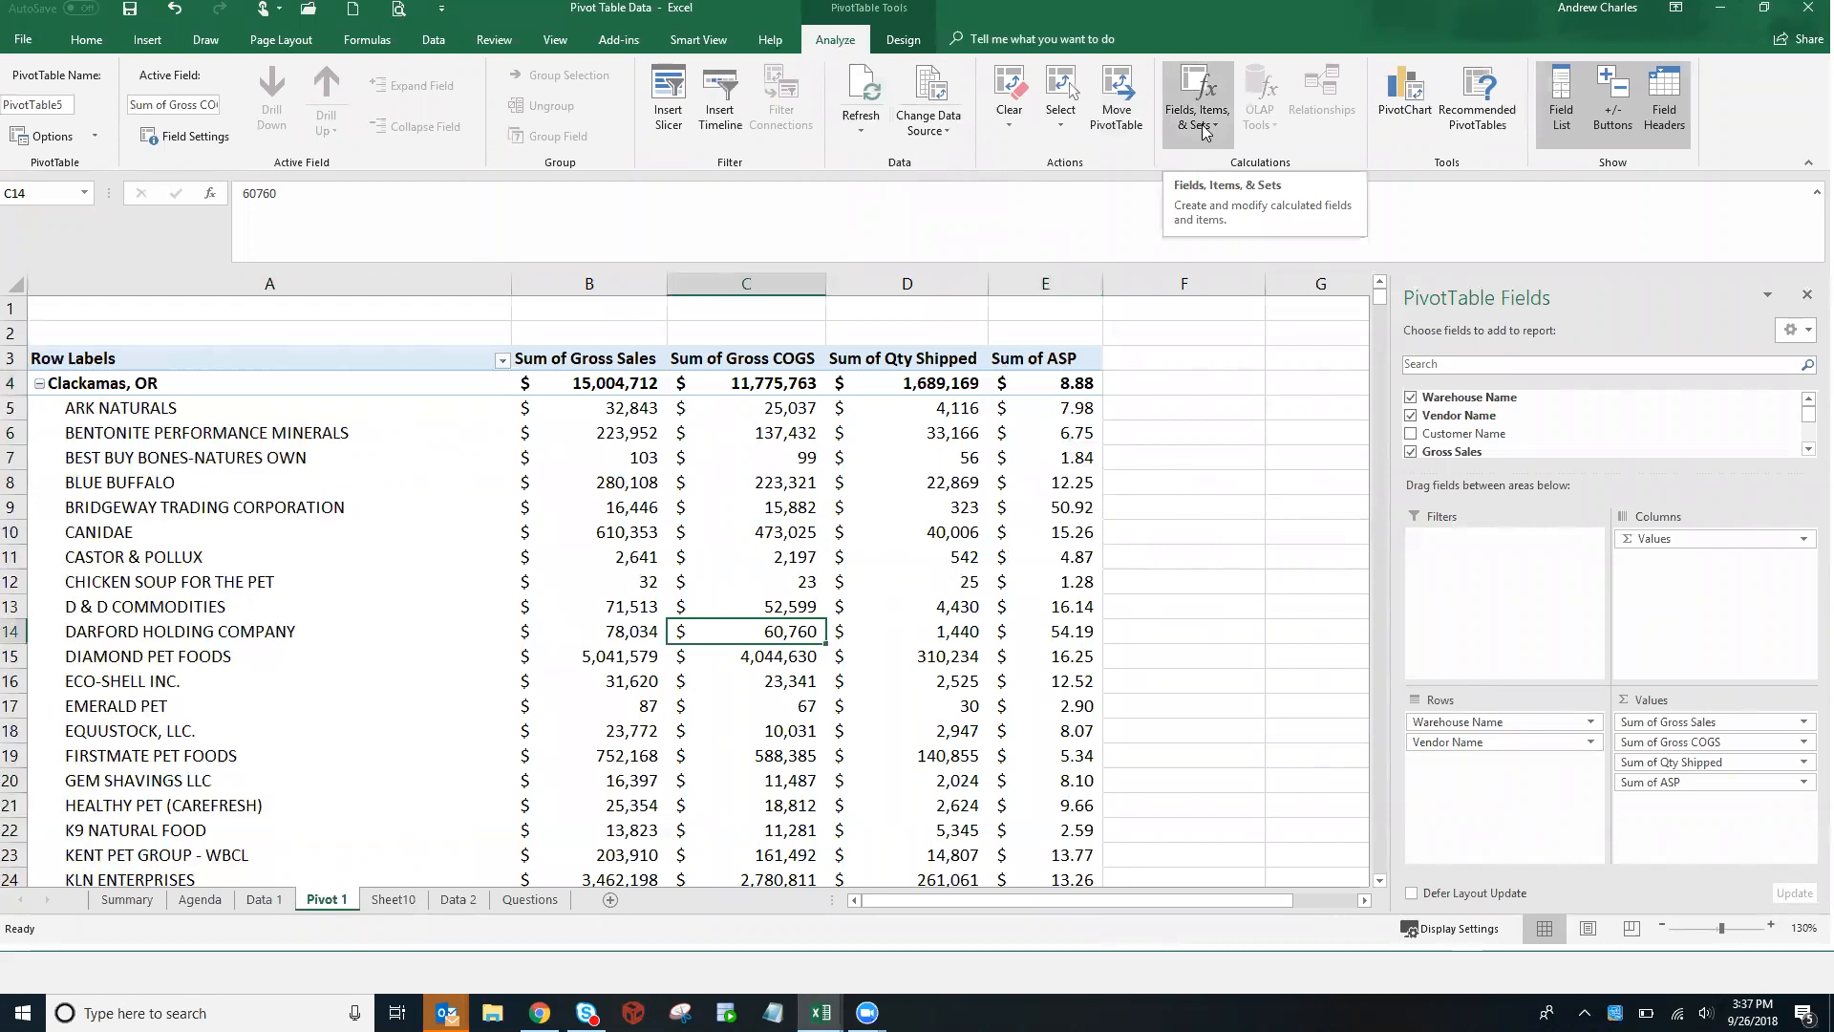
click(1211, 504)
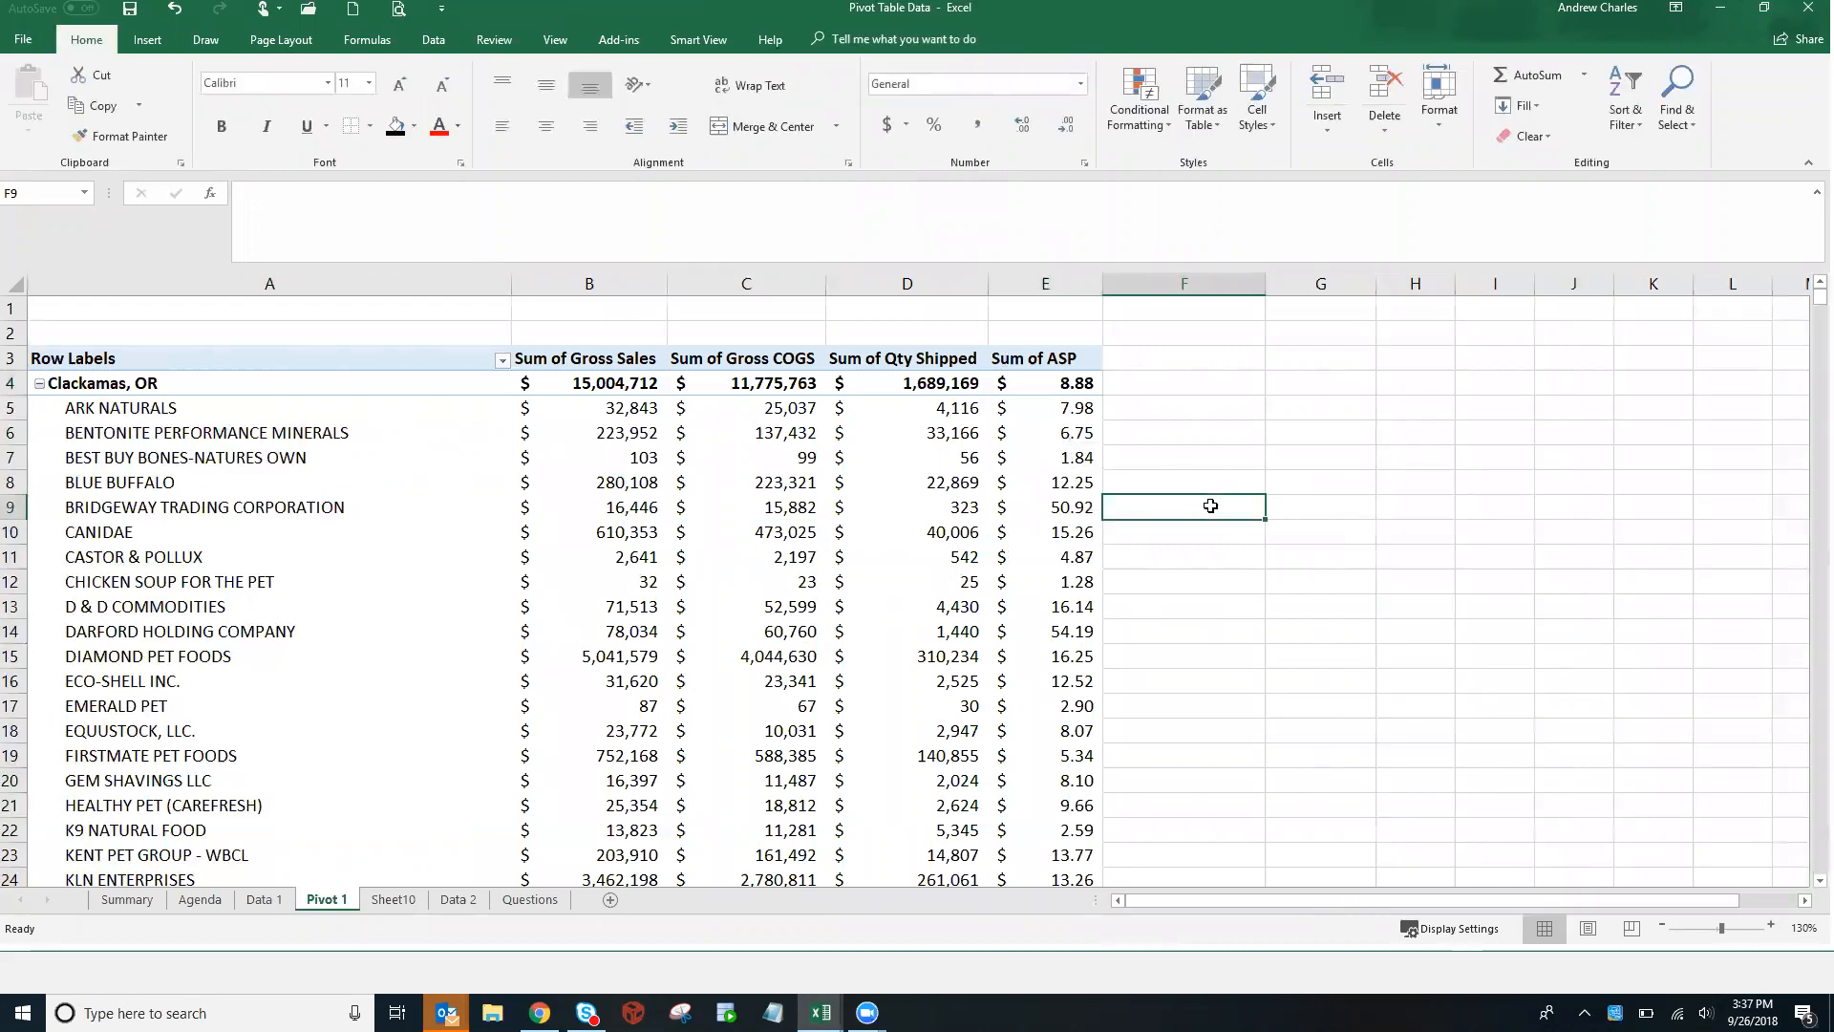
click(956, 581)
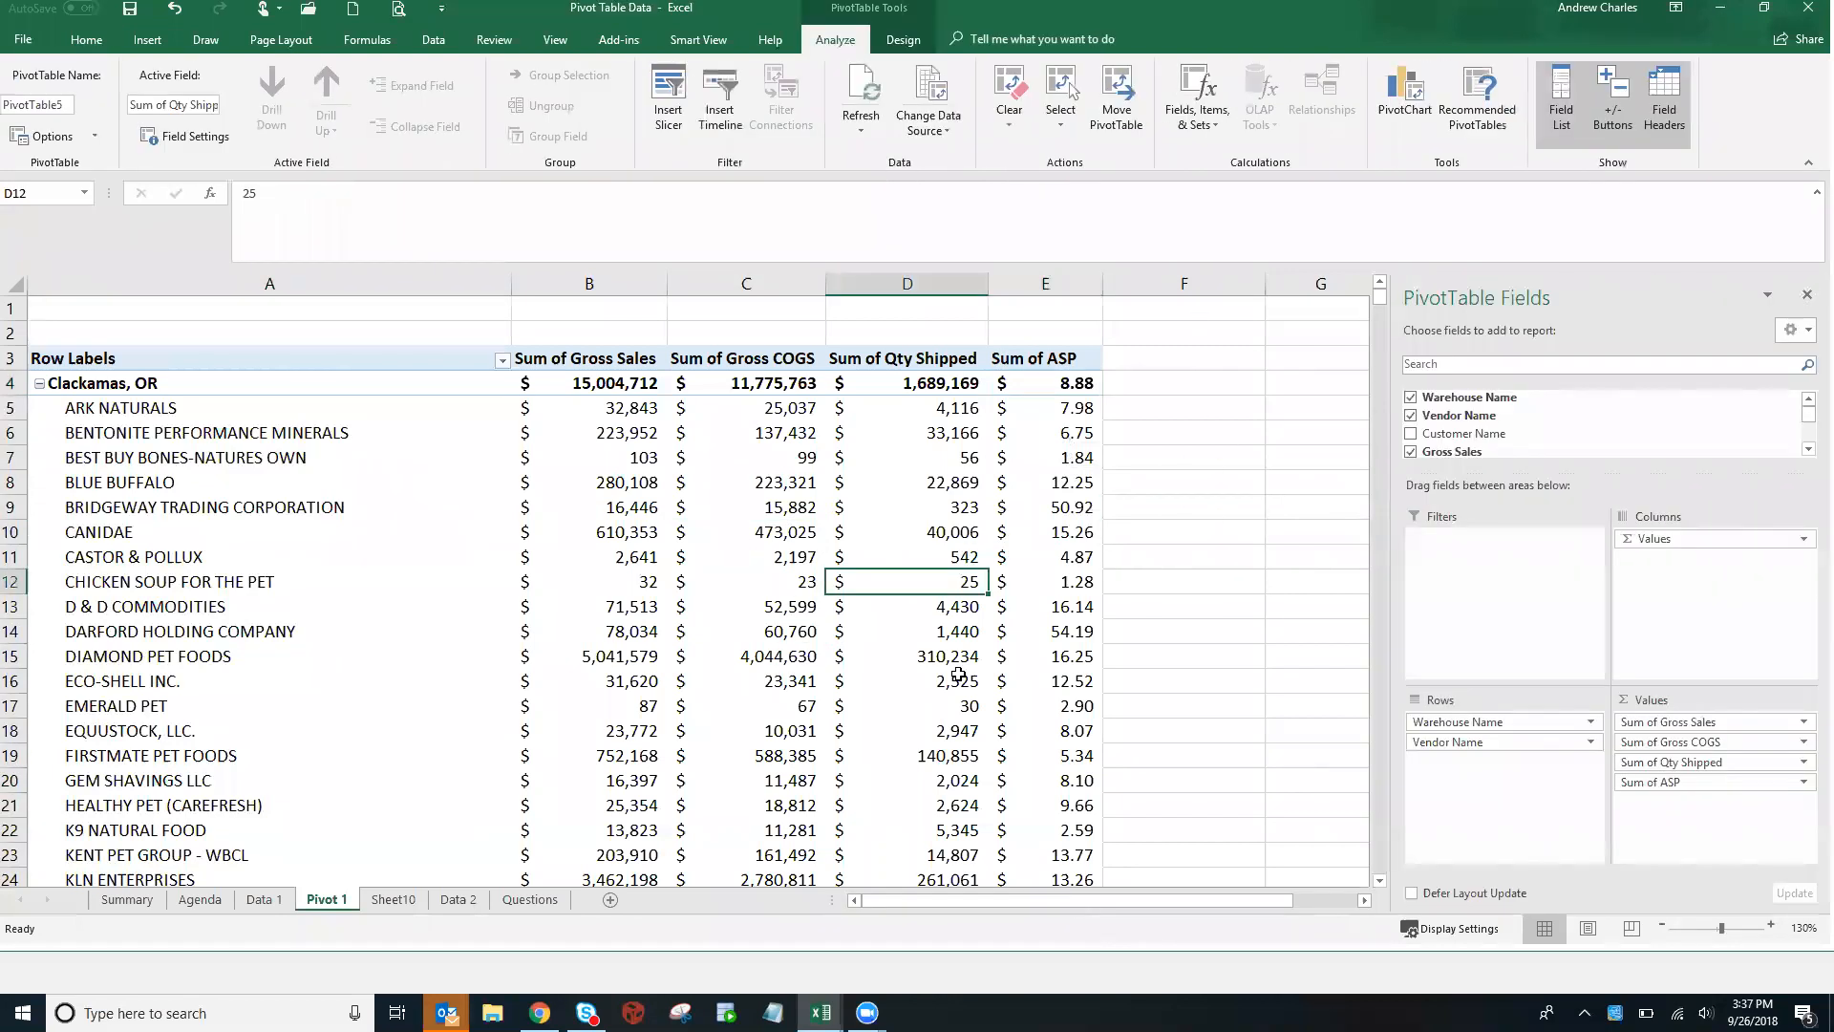
Add a calculated field named ASC to the PivotTable with the formula 'Gross COGS' / 'Qty Shipped'
click(1209, 131)
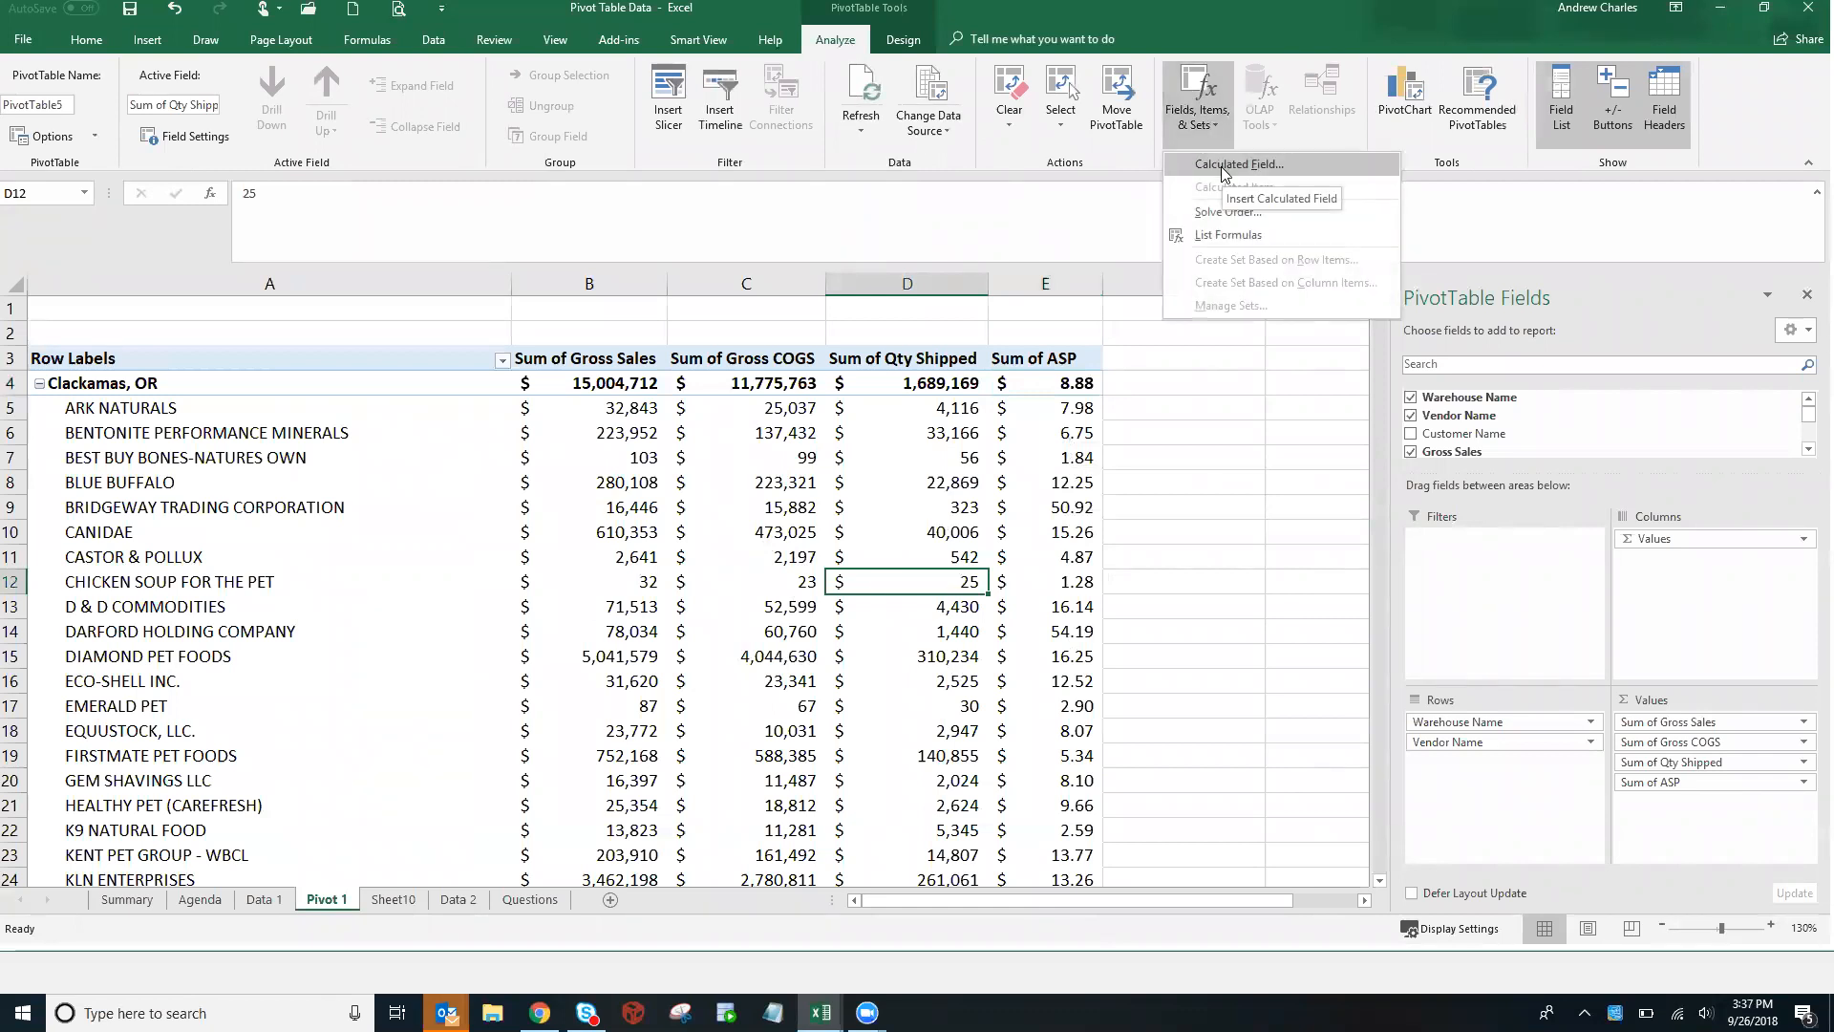
click(1221, 166)
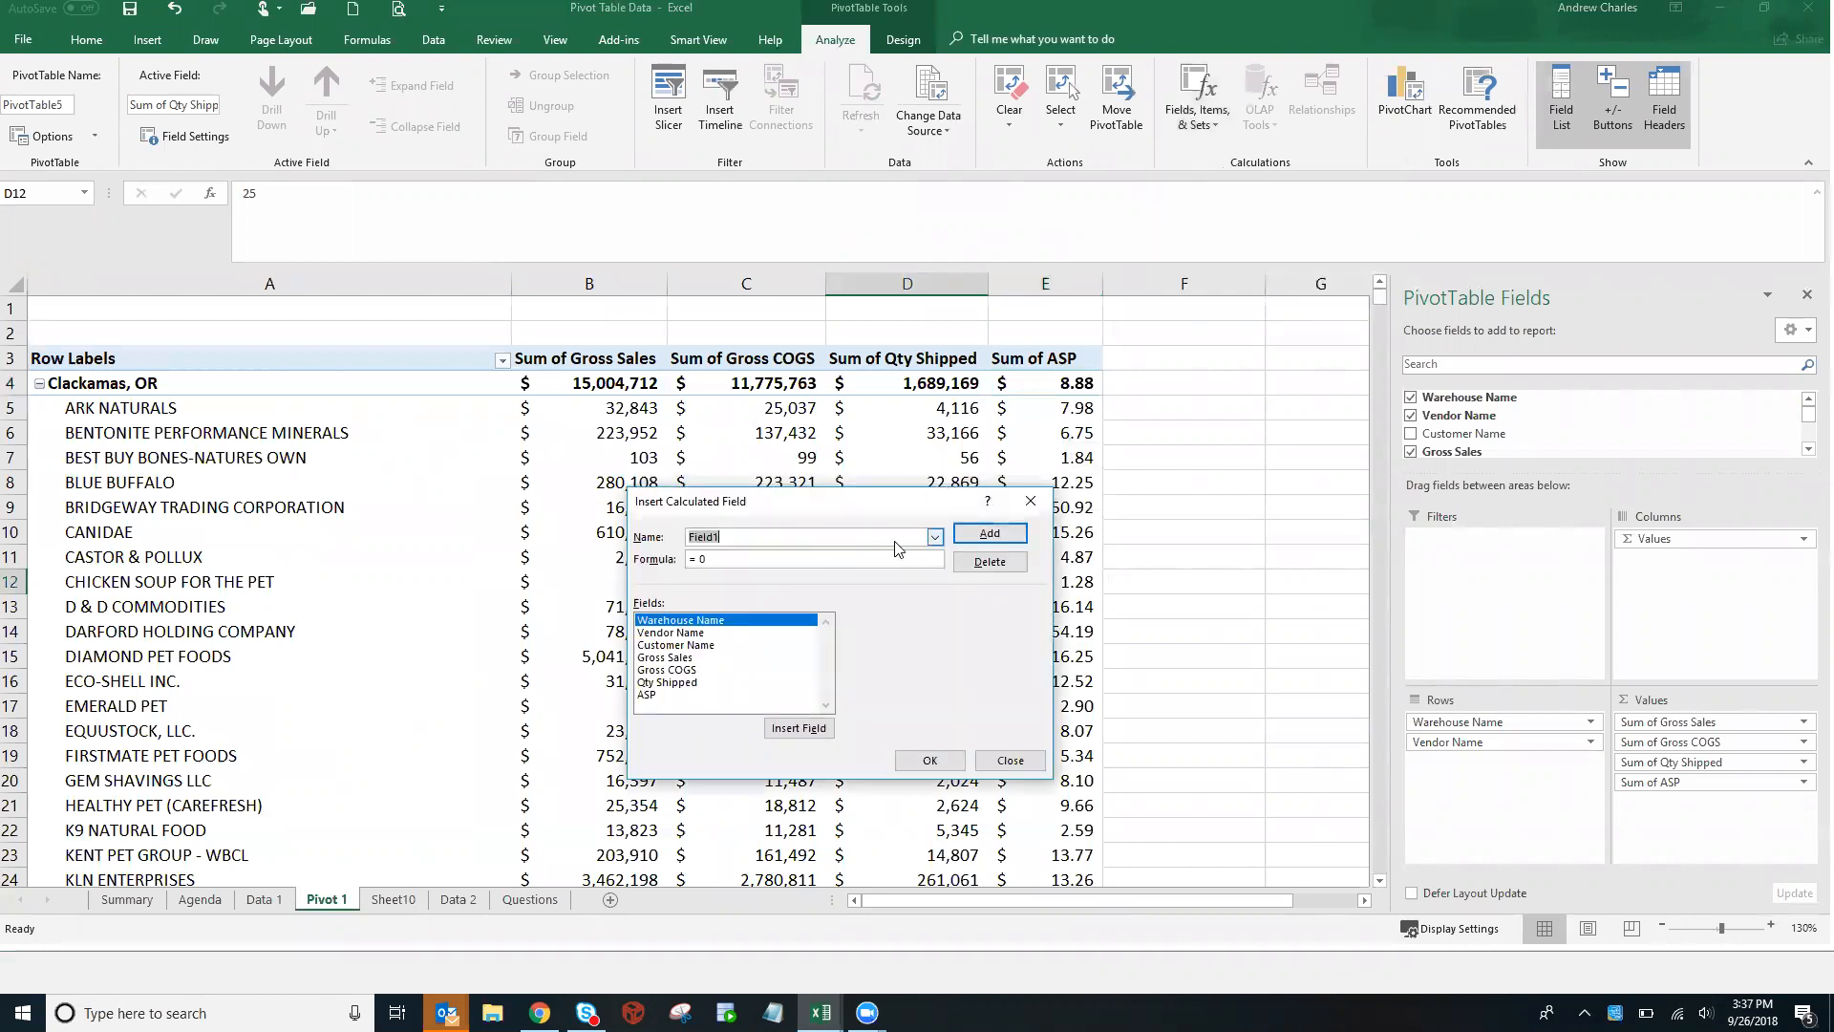
click(751, 537)
text(ASC)
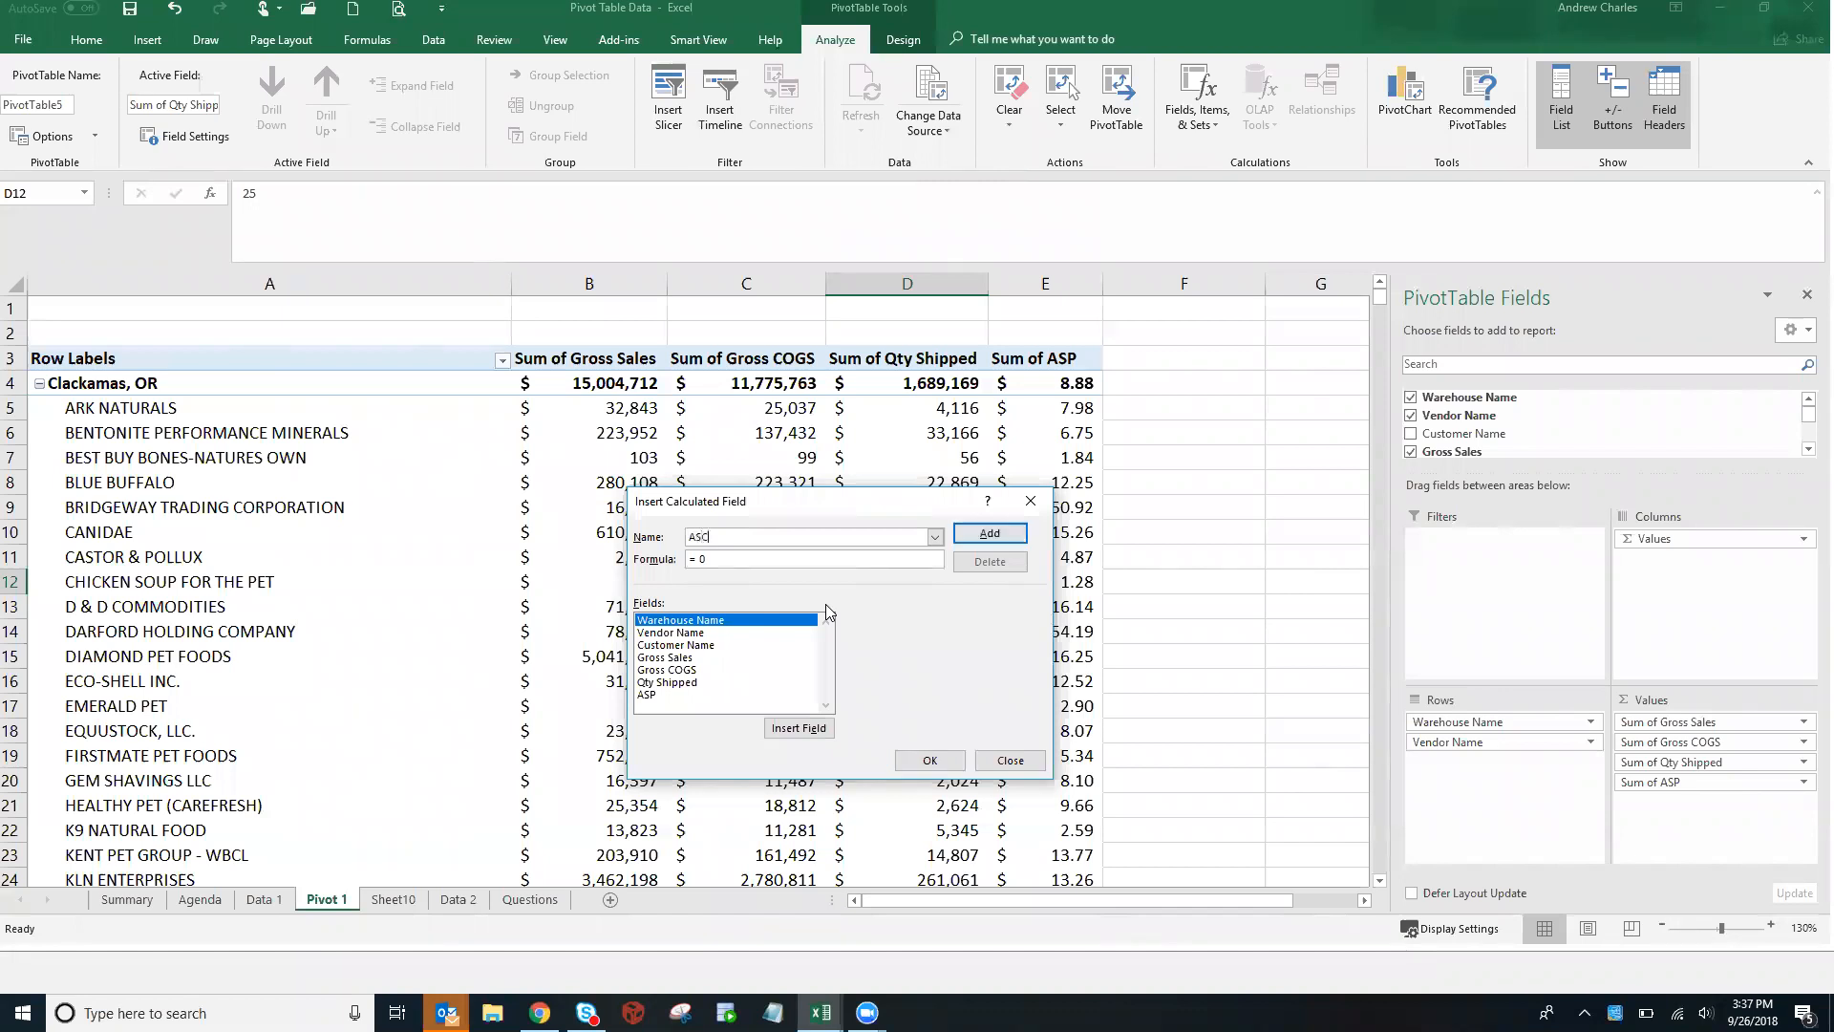
key(BackSpace)
double_click(682, 671)
text(/)
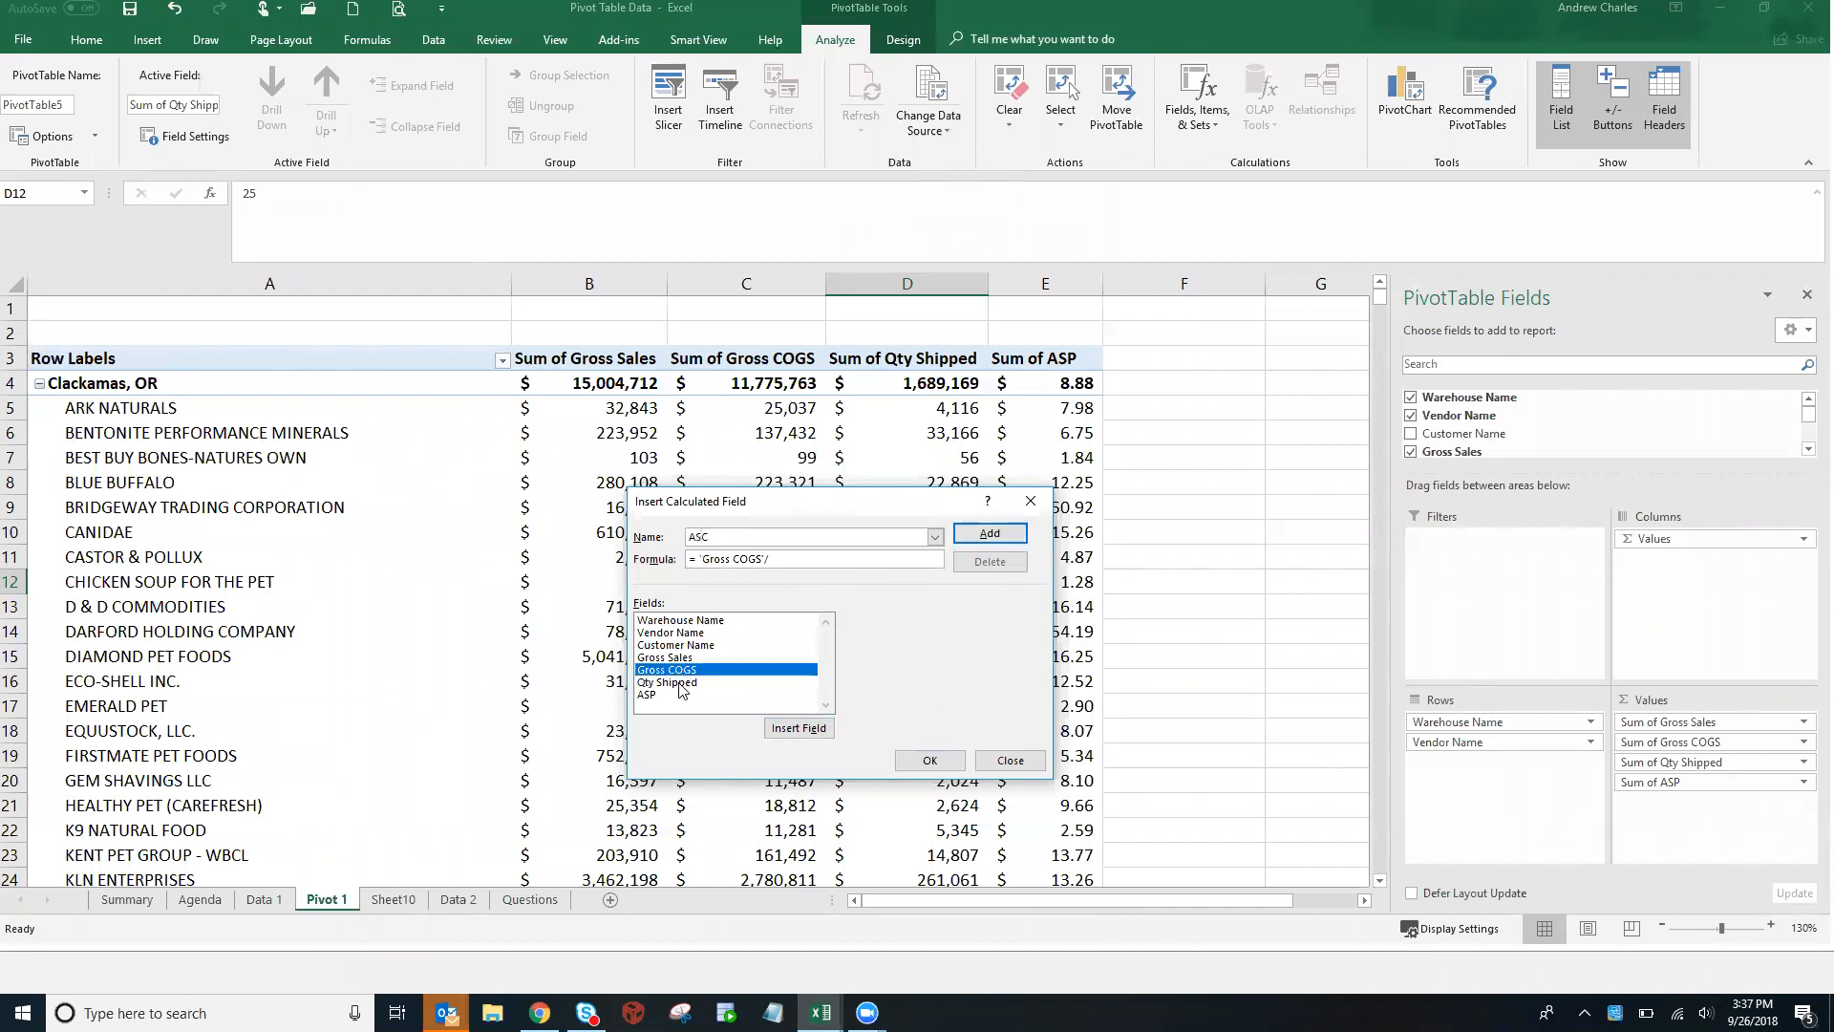
click(674, 682)
double_click(673, 684)
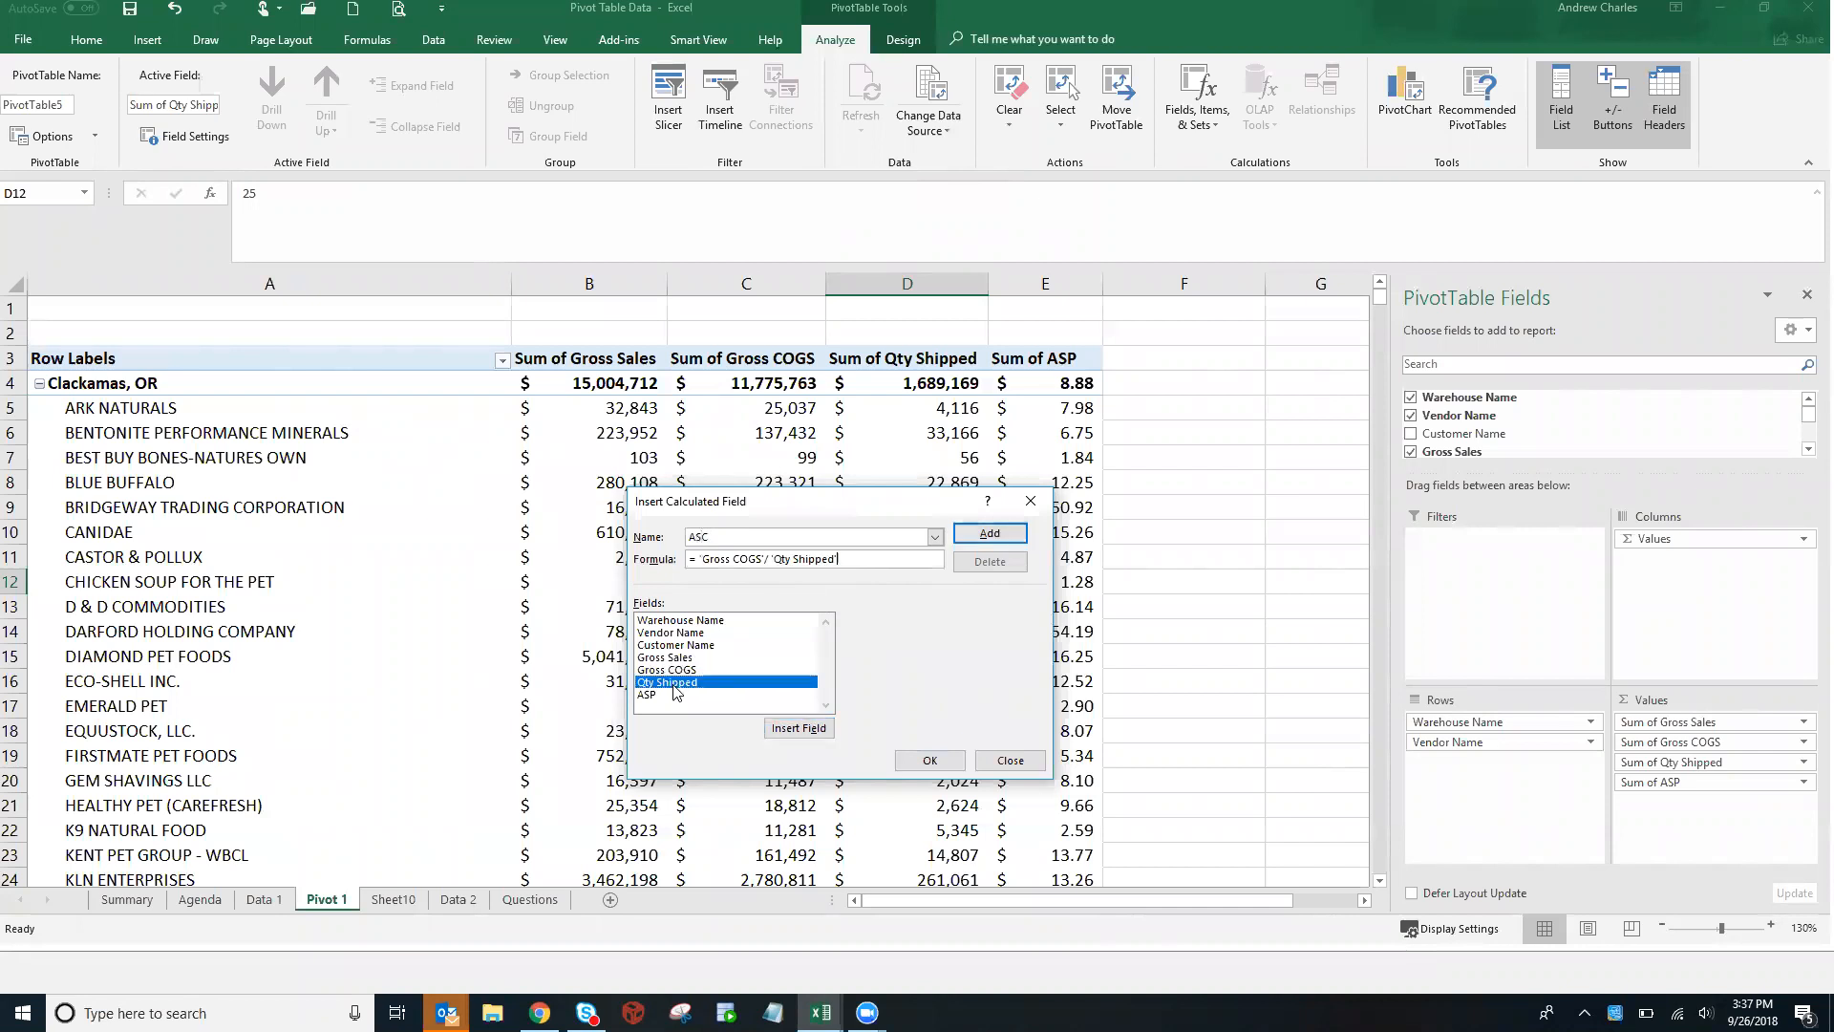
click(991, 534)
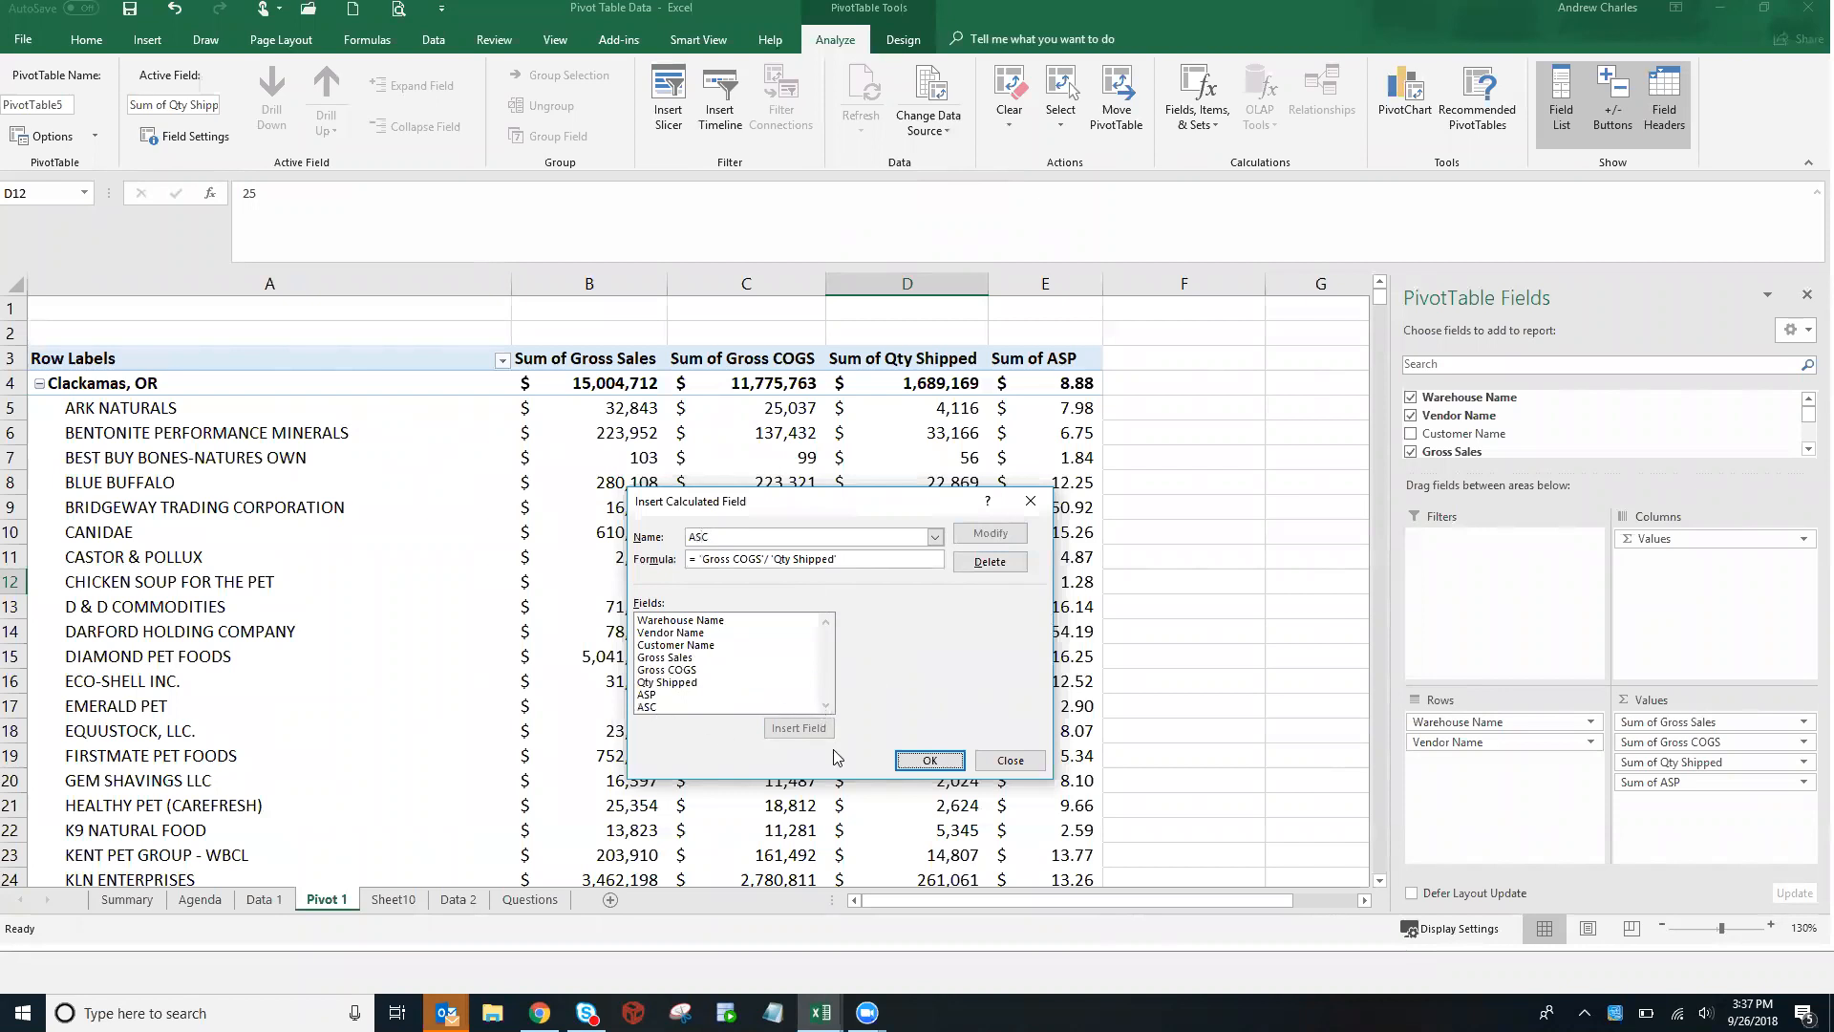
click(926, 761)
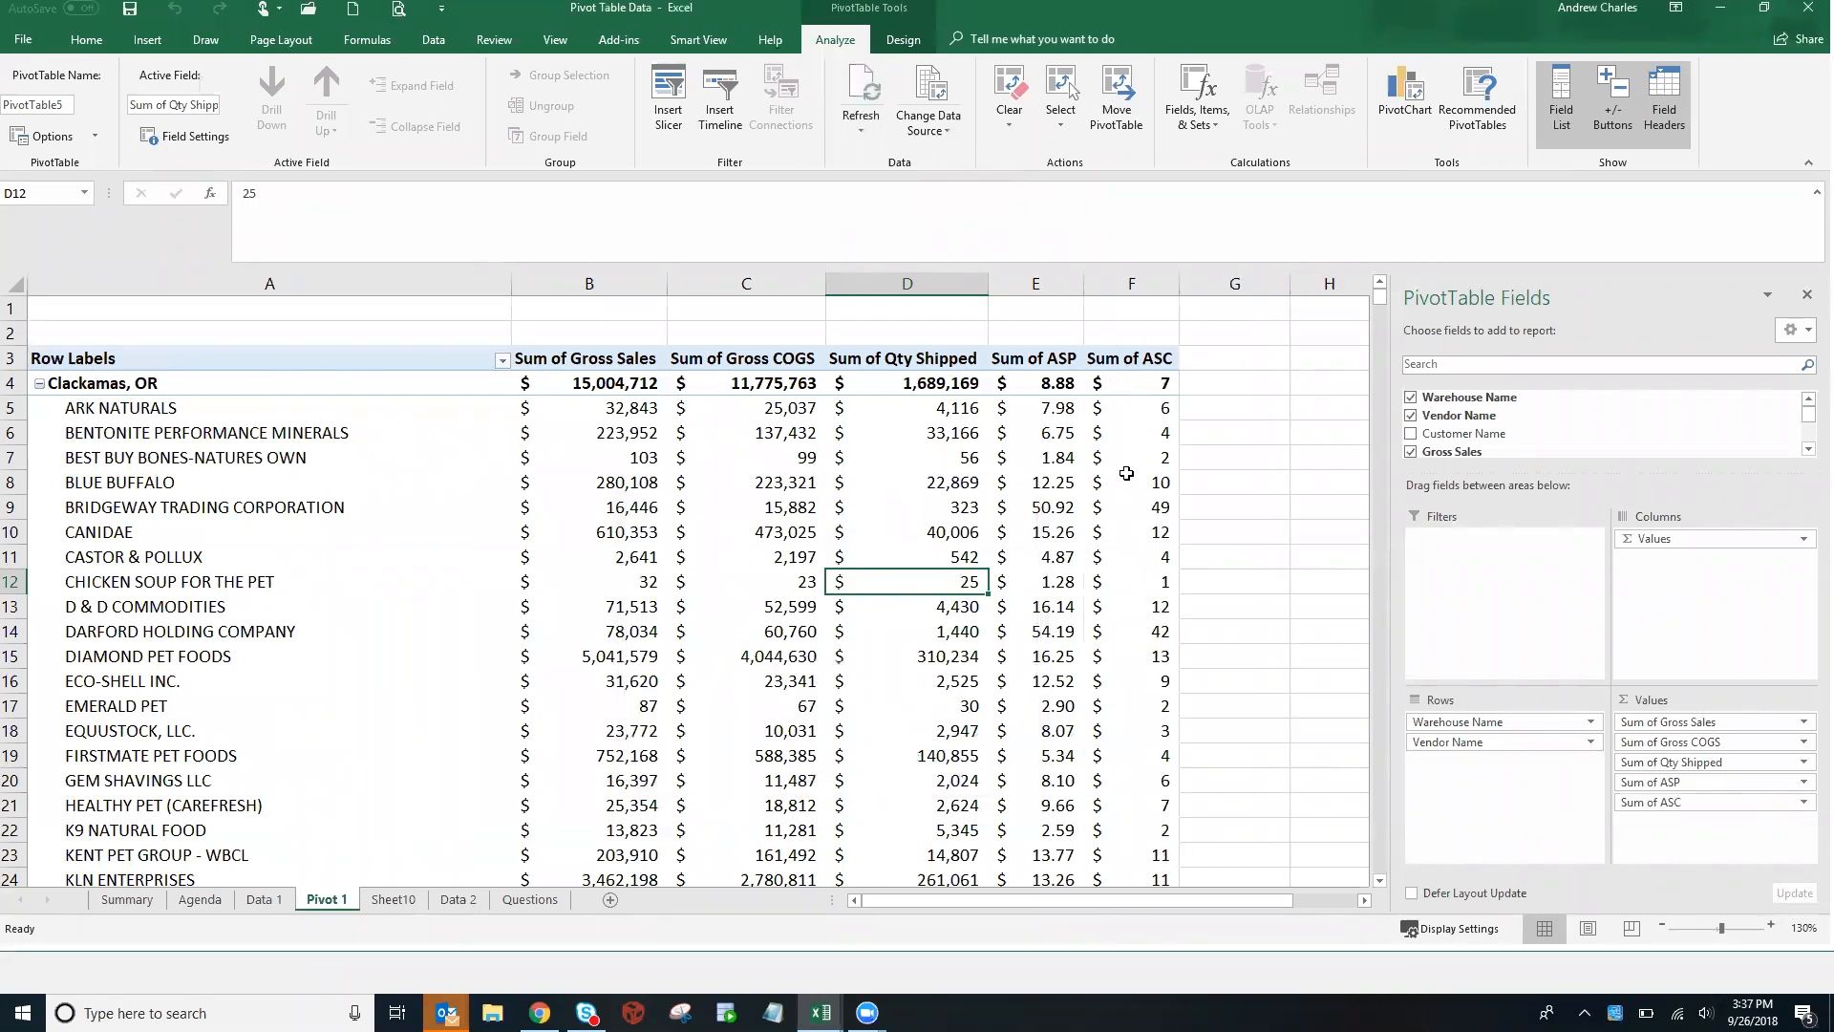
Remove the ASP and ASC calculated fields from the PivotTable, and add both back to the values
scroll(1808, 455, down, 5)
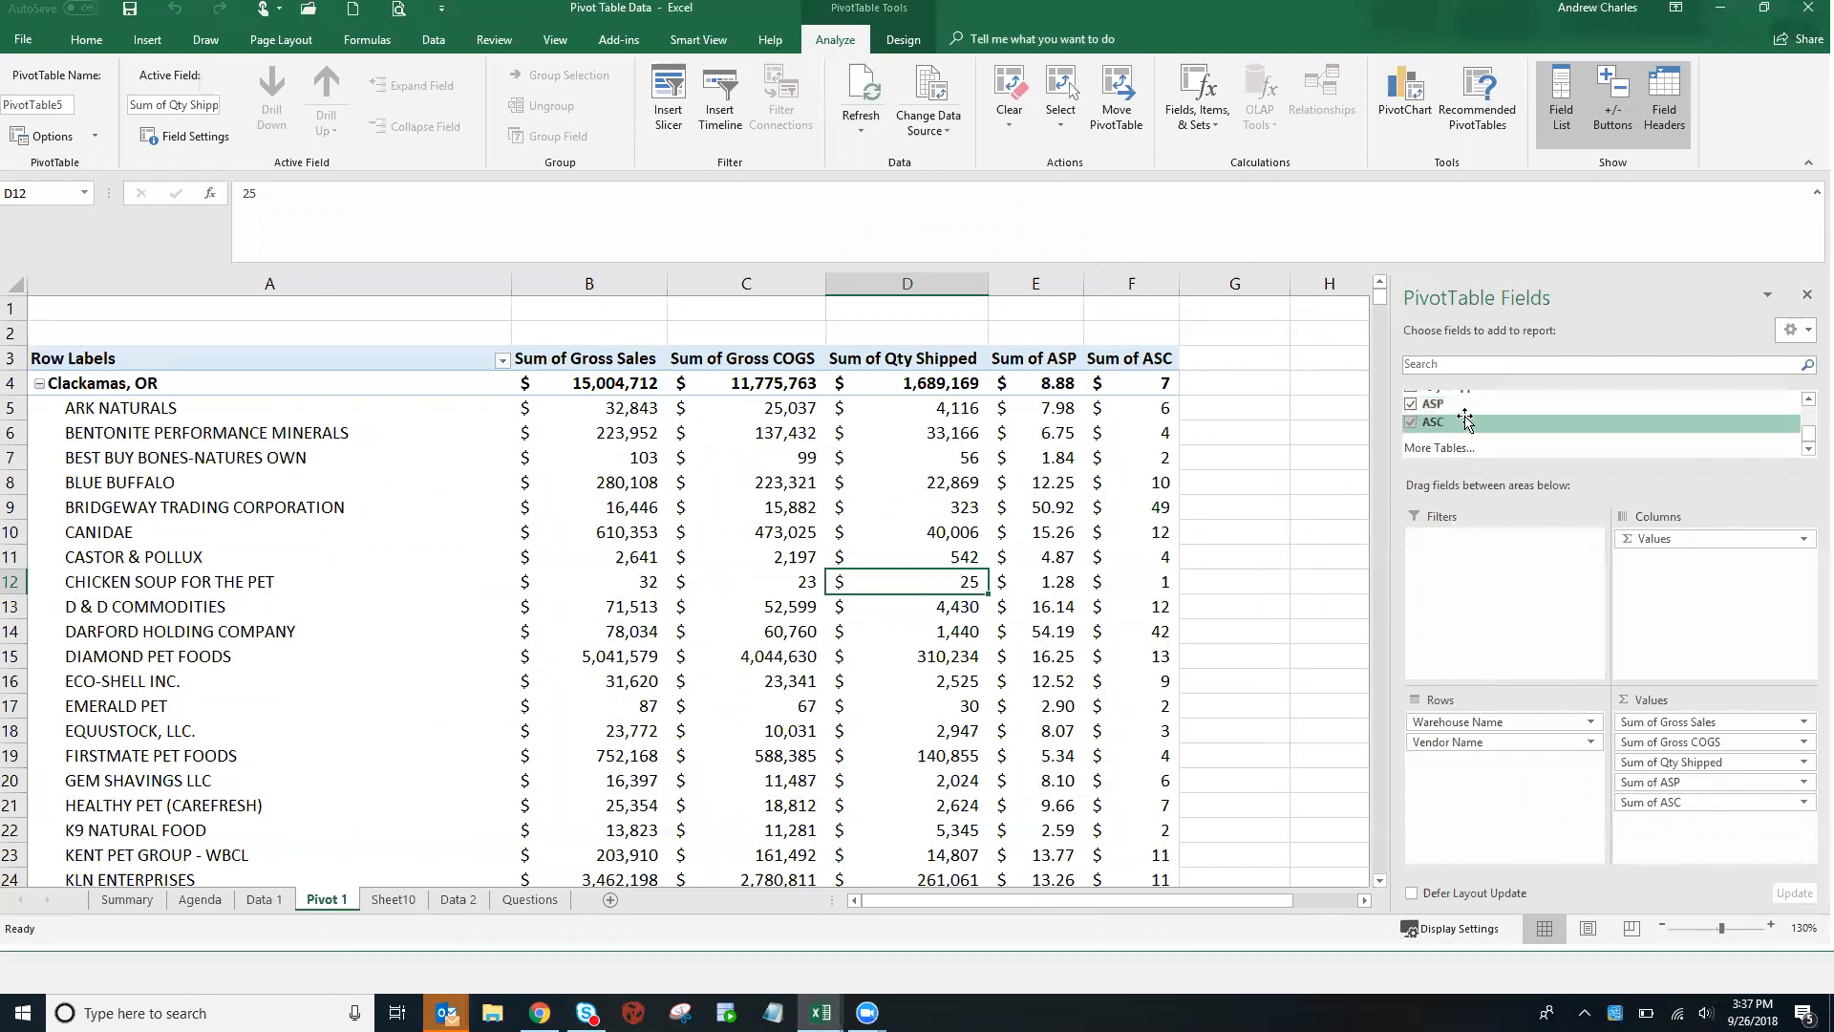
click(1411, 403)
click(1426, 429)
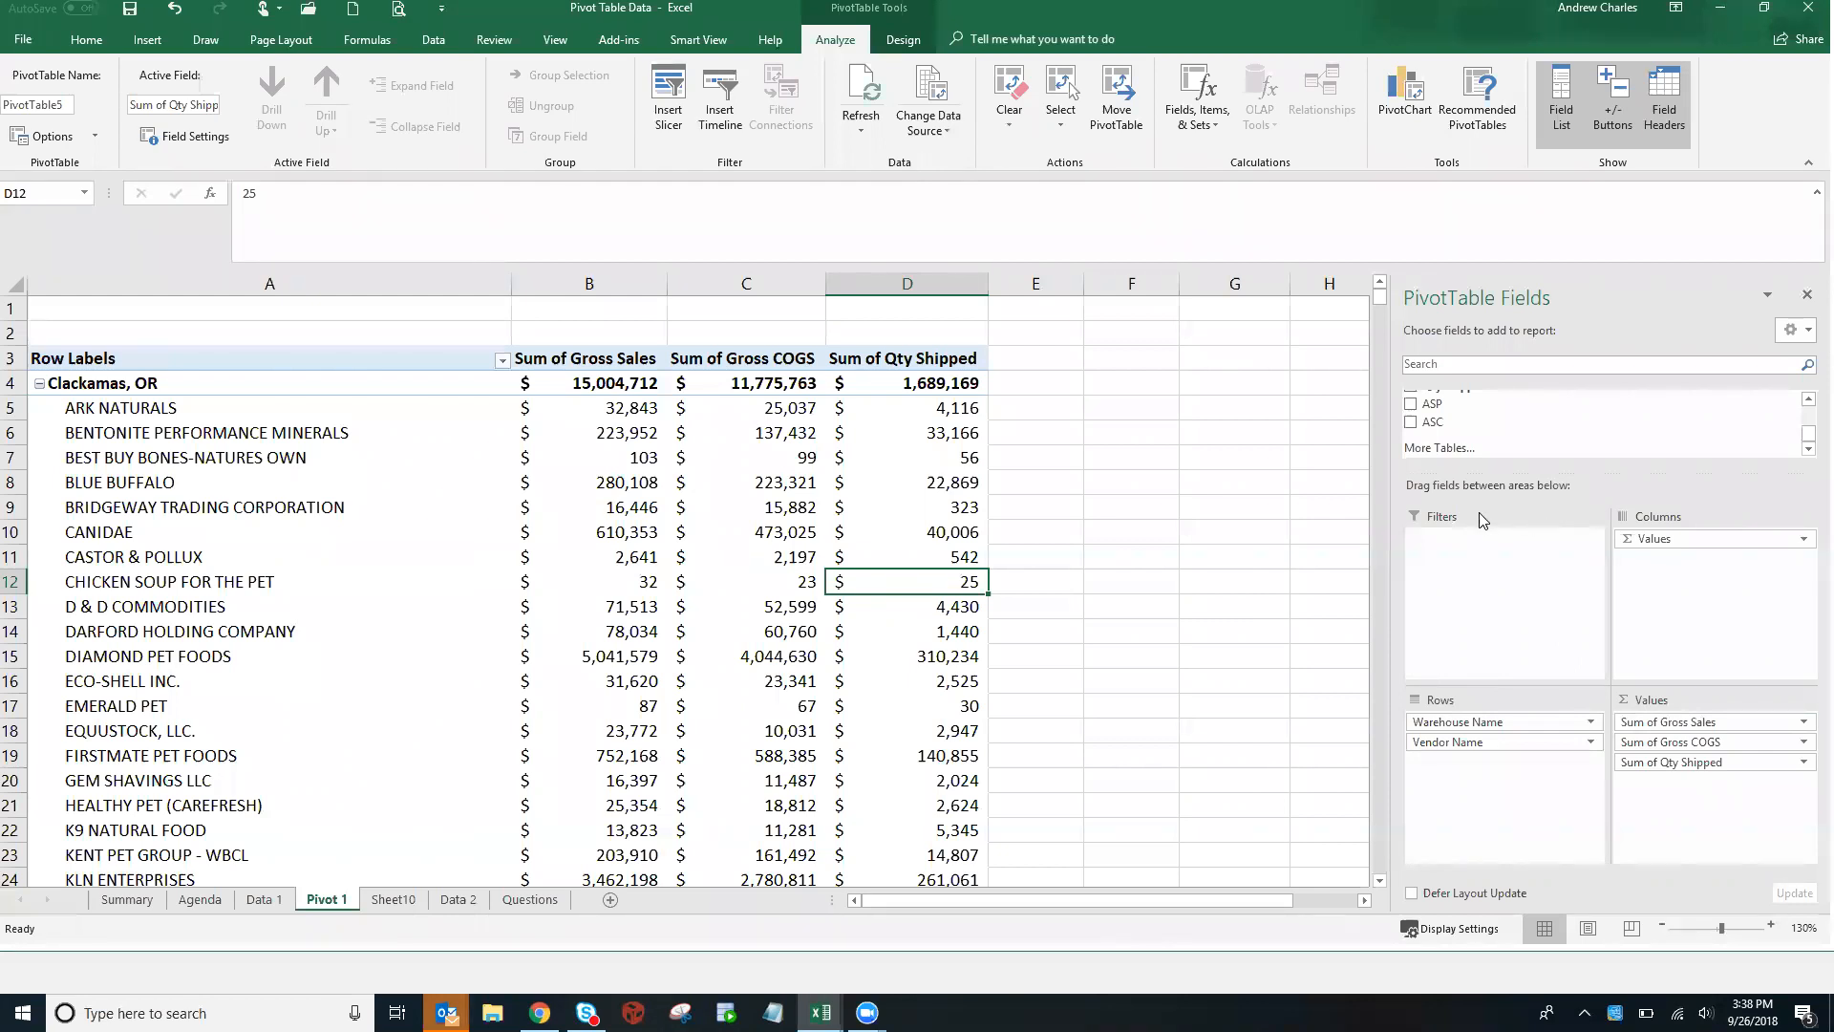
click(1070, 397)
click(941, 483)
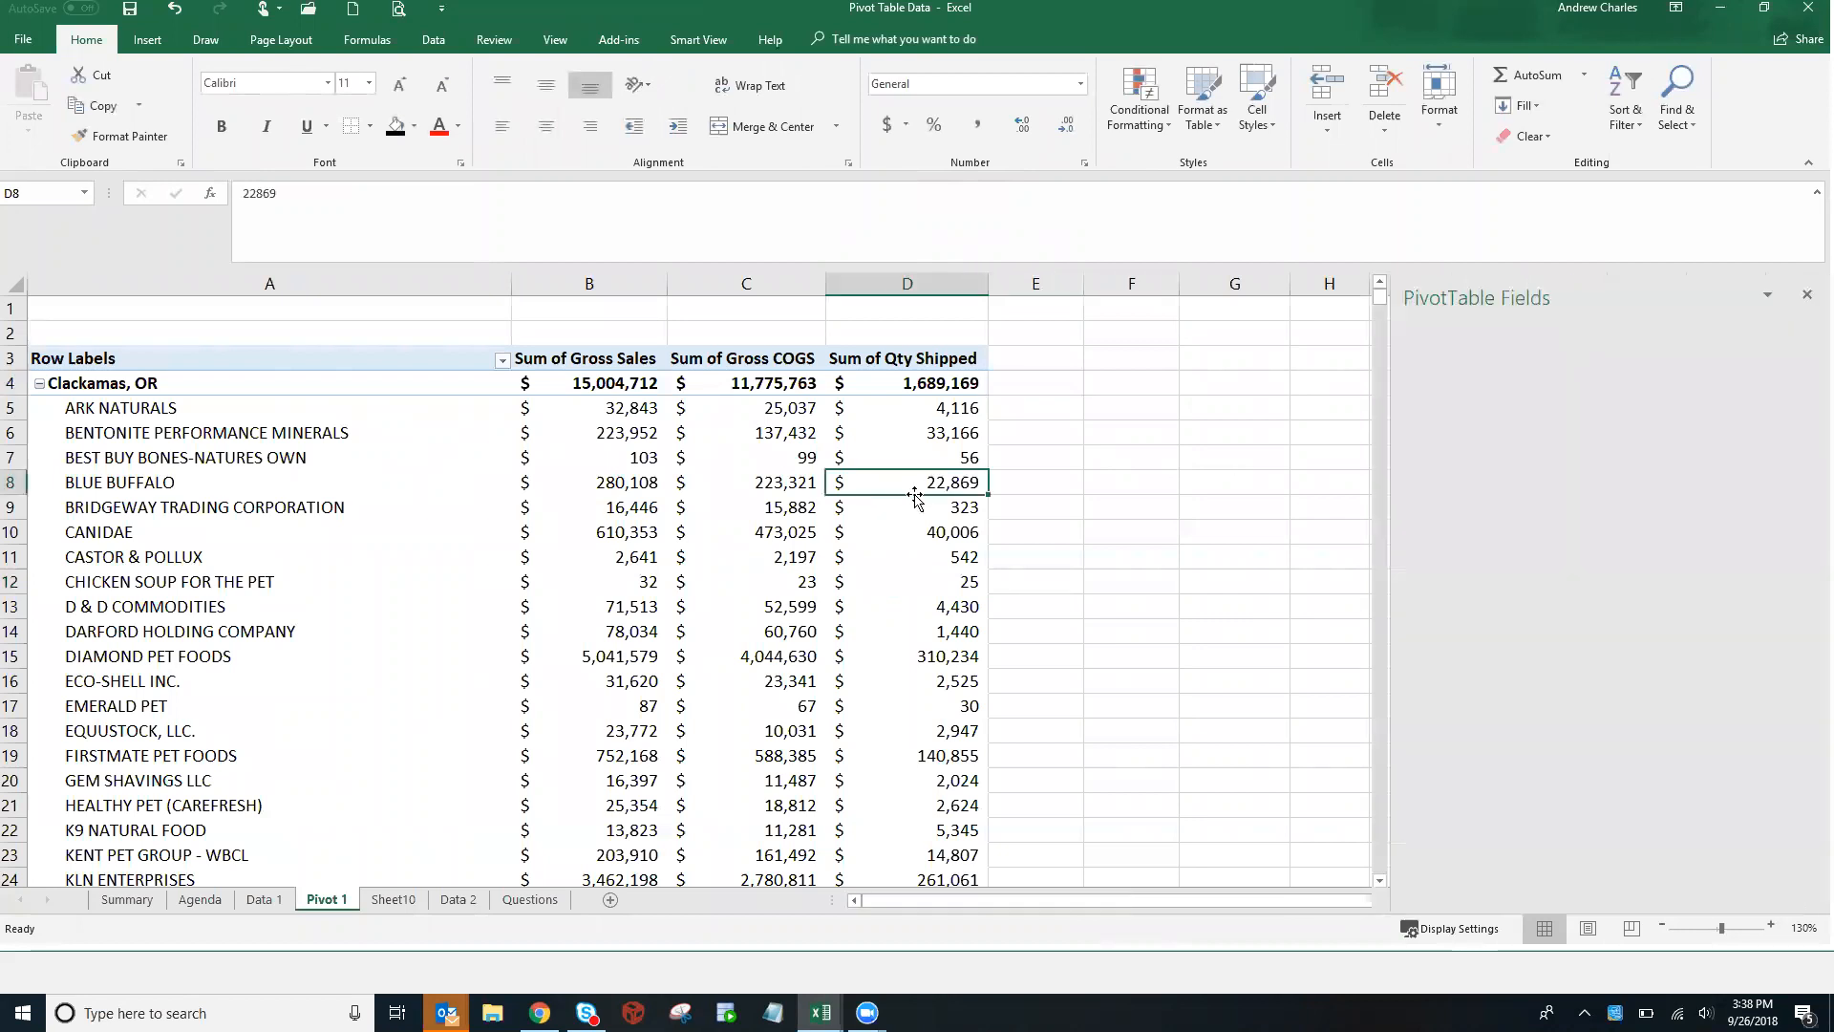
click(1412, 404)
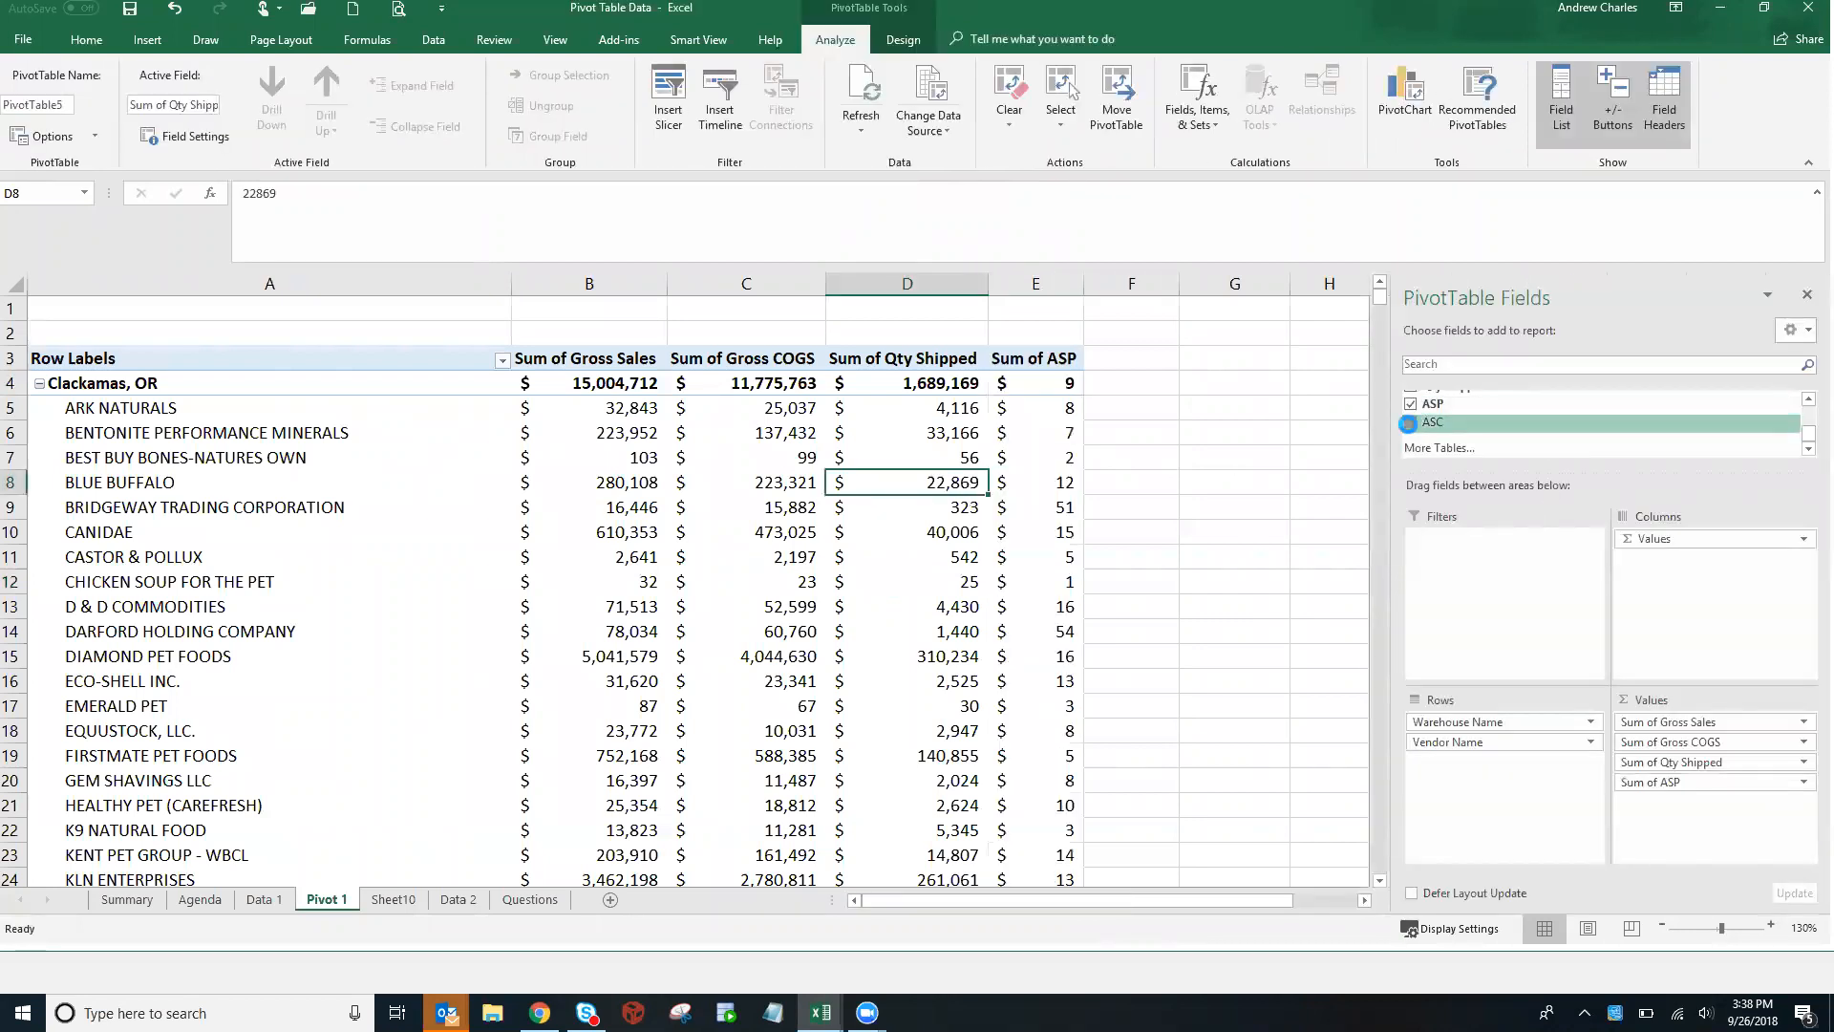
click(1412, 422)
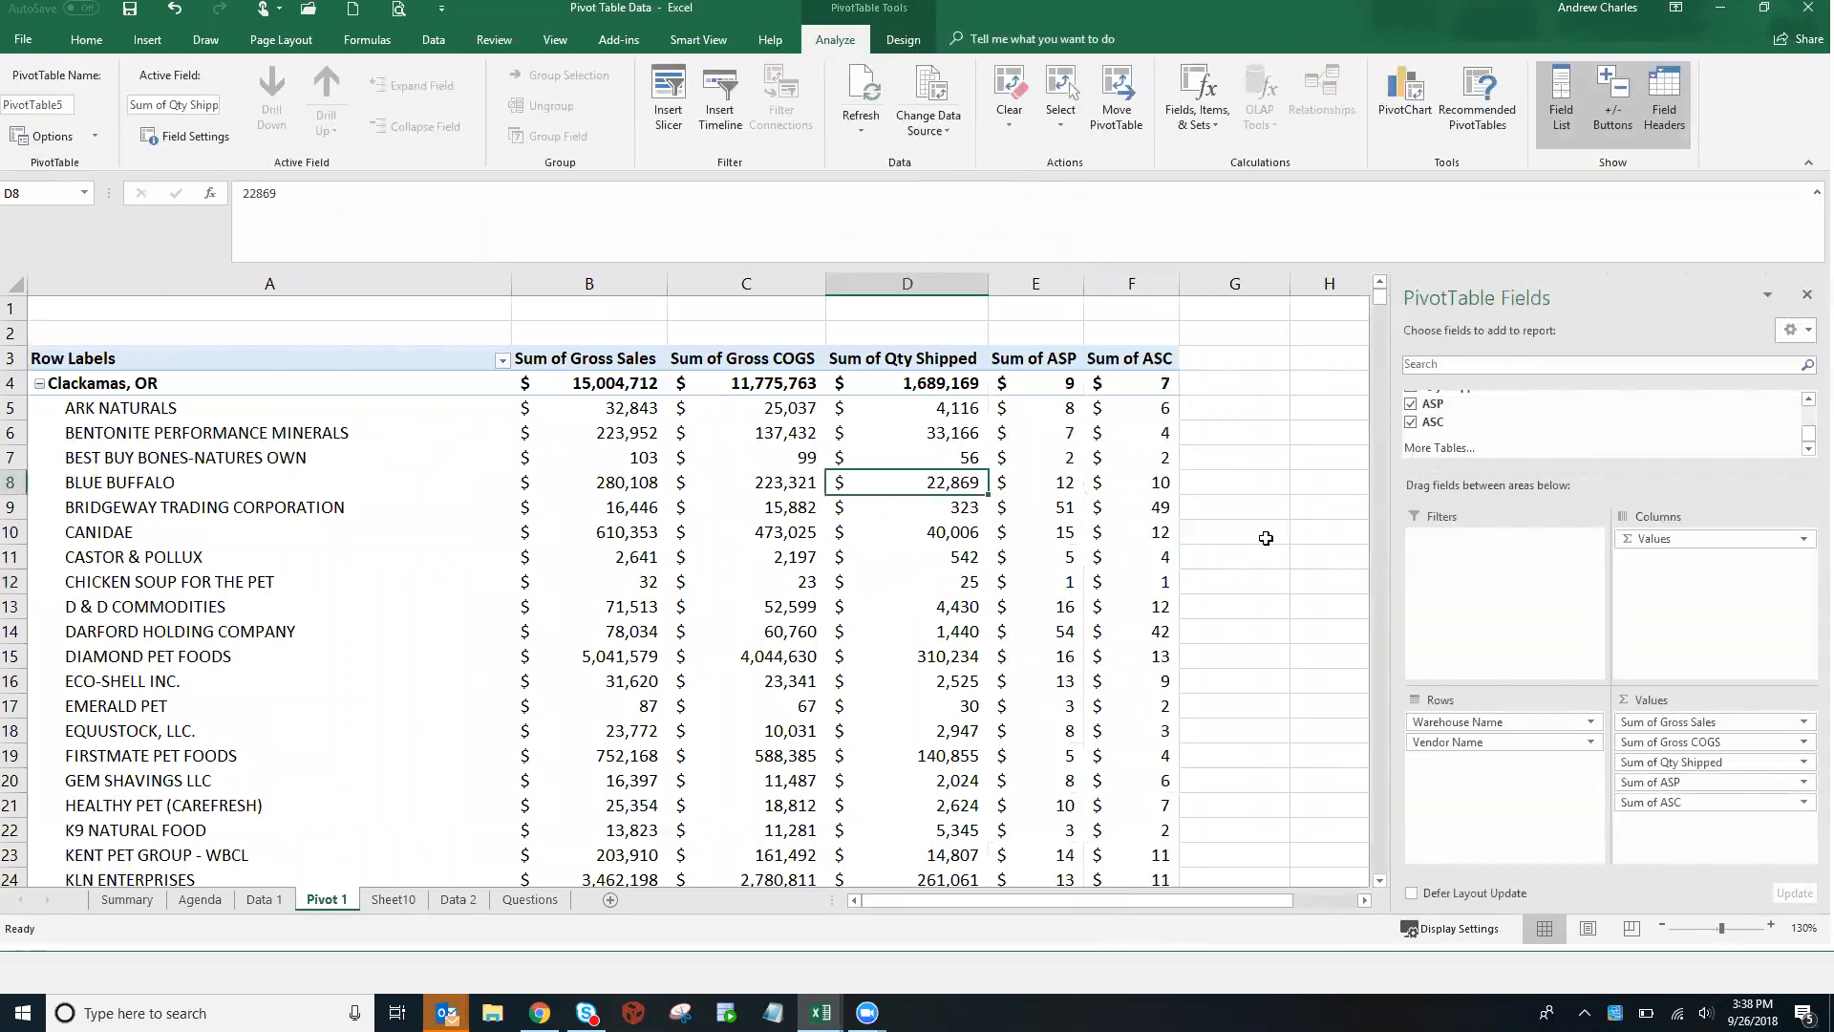
Show all Sum of ASP and Sum of ASC values from row 4 through Grand Total with two decimal places, and select F11
click(1065, 385)
key(shift+Right)
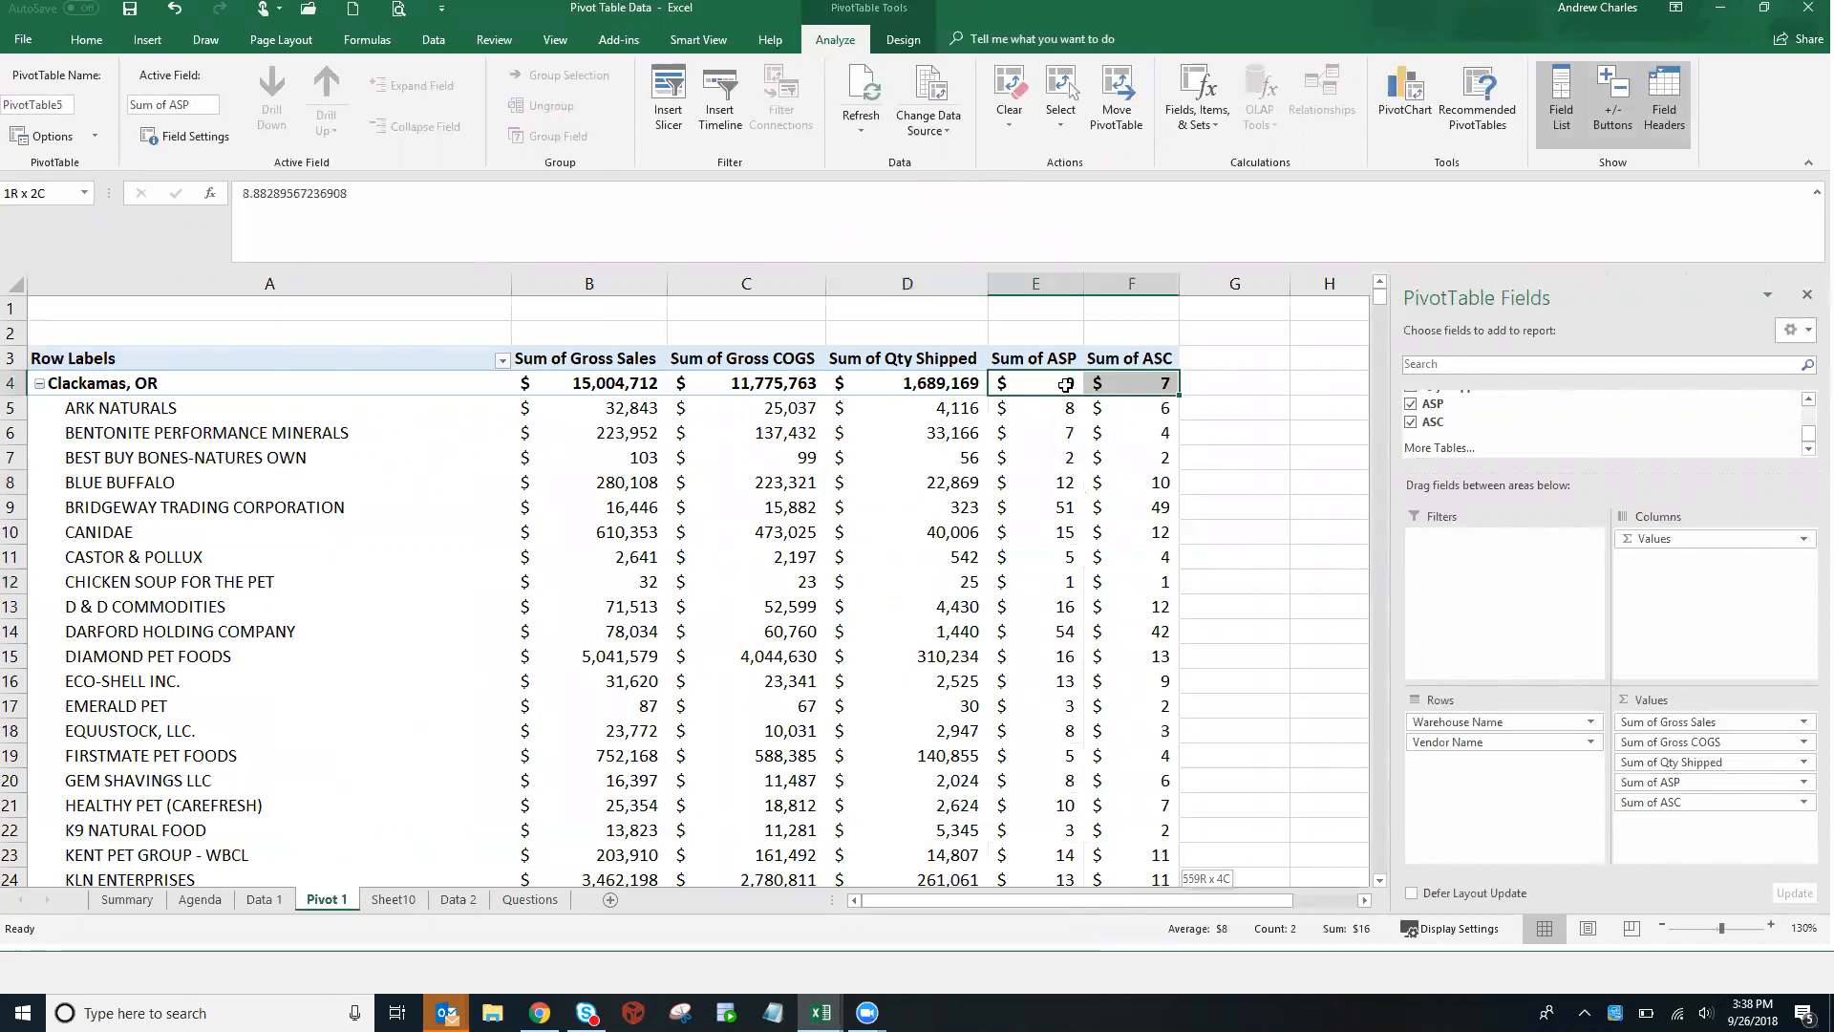
key(ctrl+shift+Down)
click(86, 39)
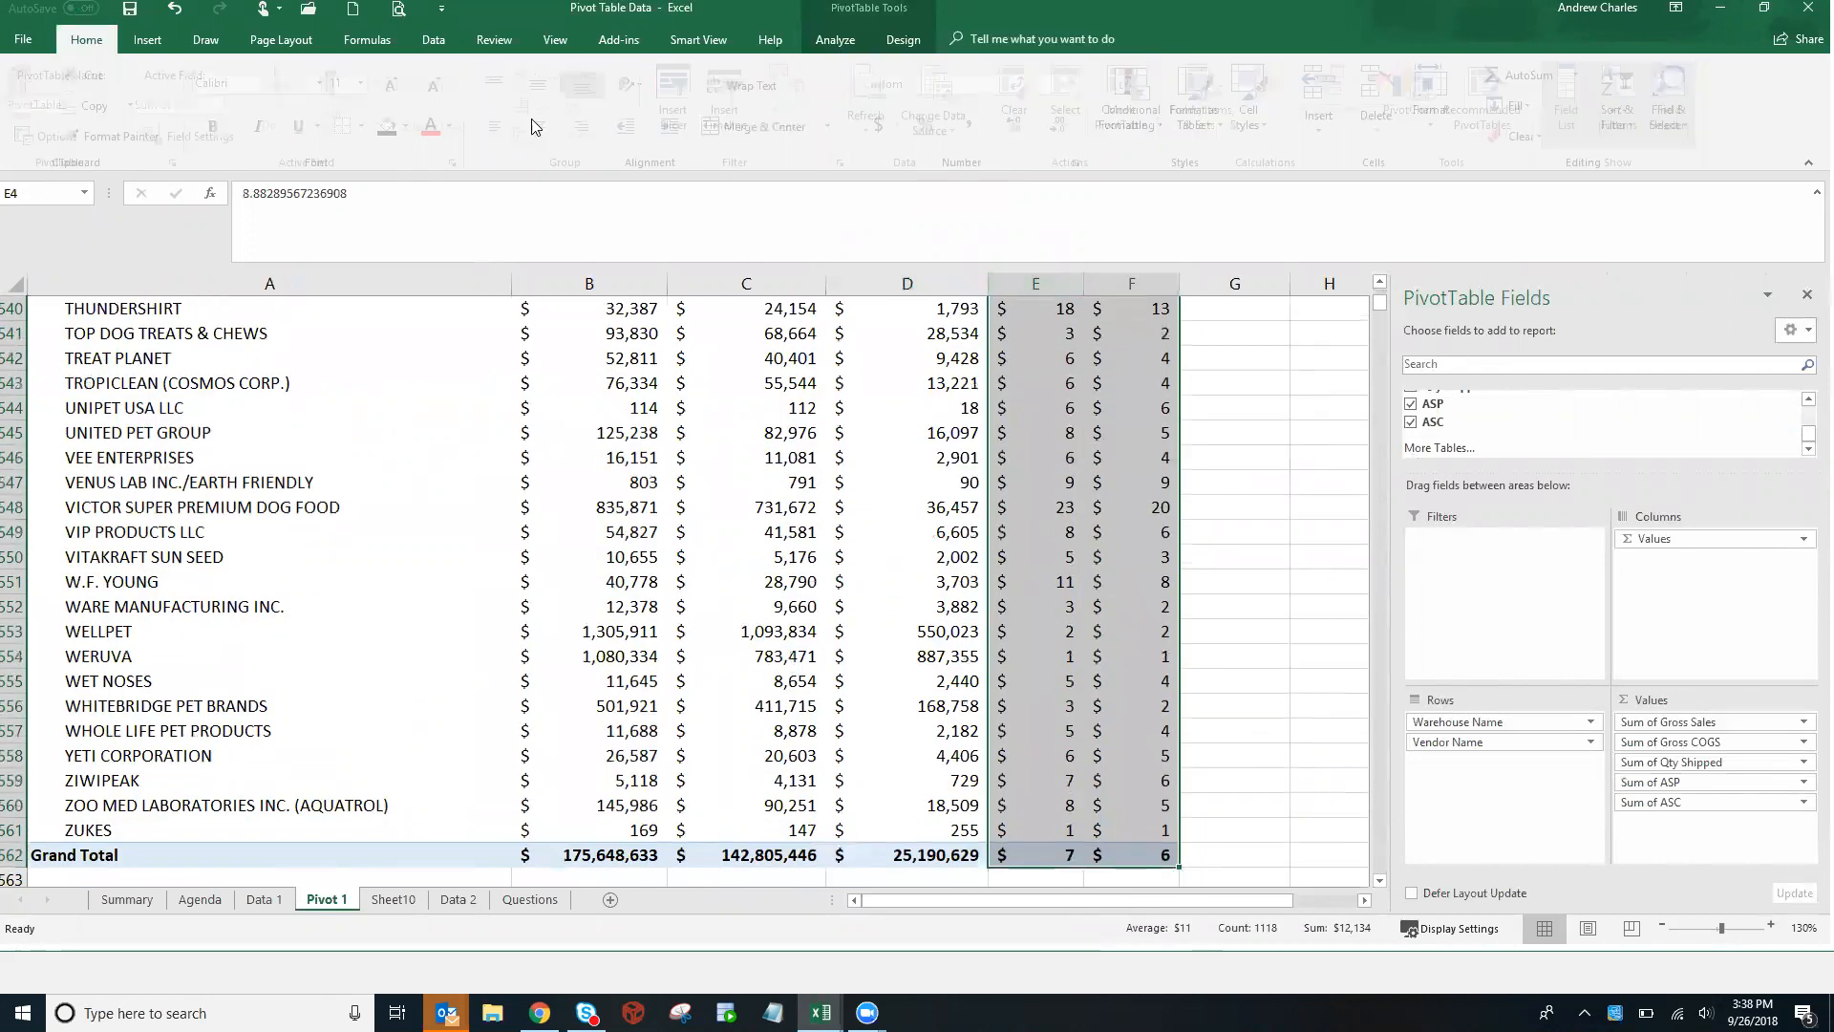
click(1022, 124)
scroll(1089, 436, up, 10)
scroll(1089, 436, up, 20)
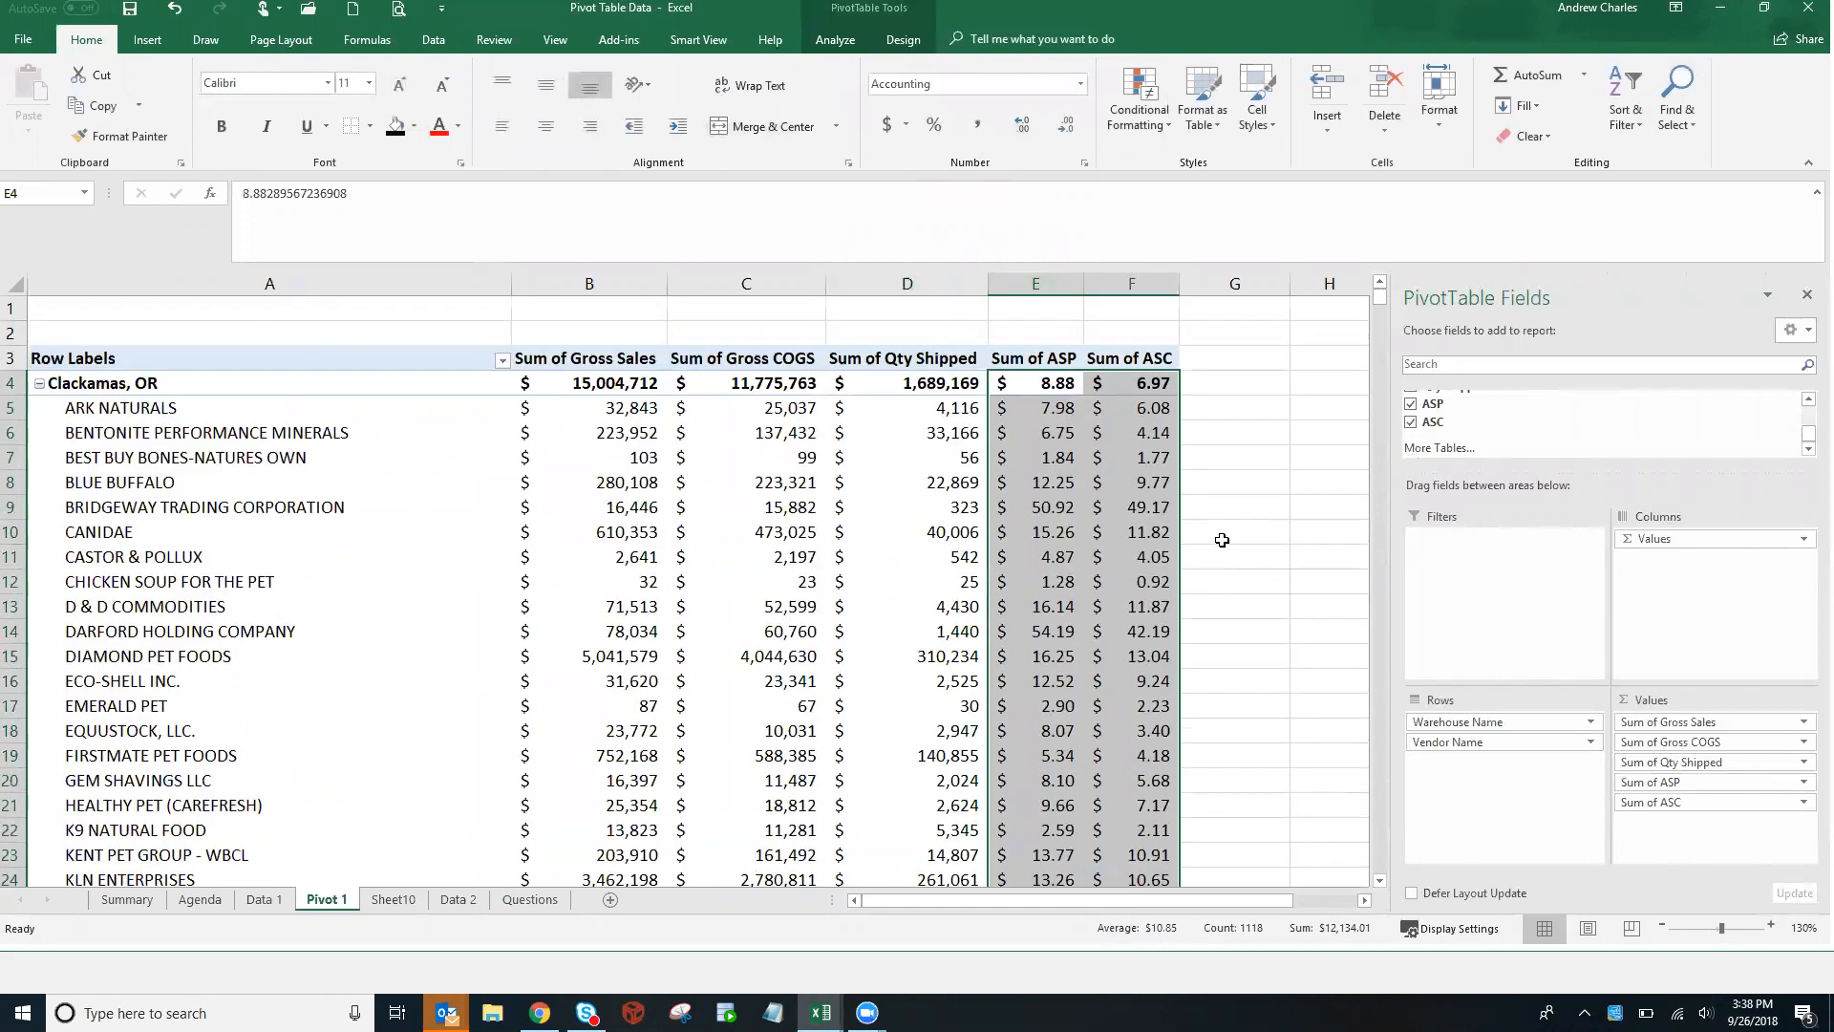
click(1135, 554)
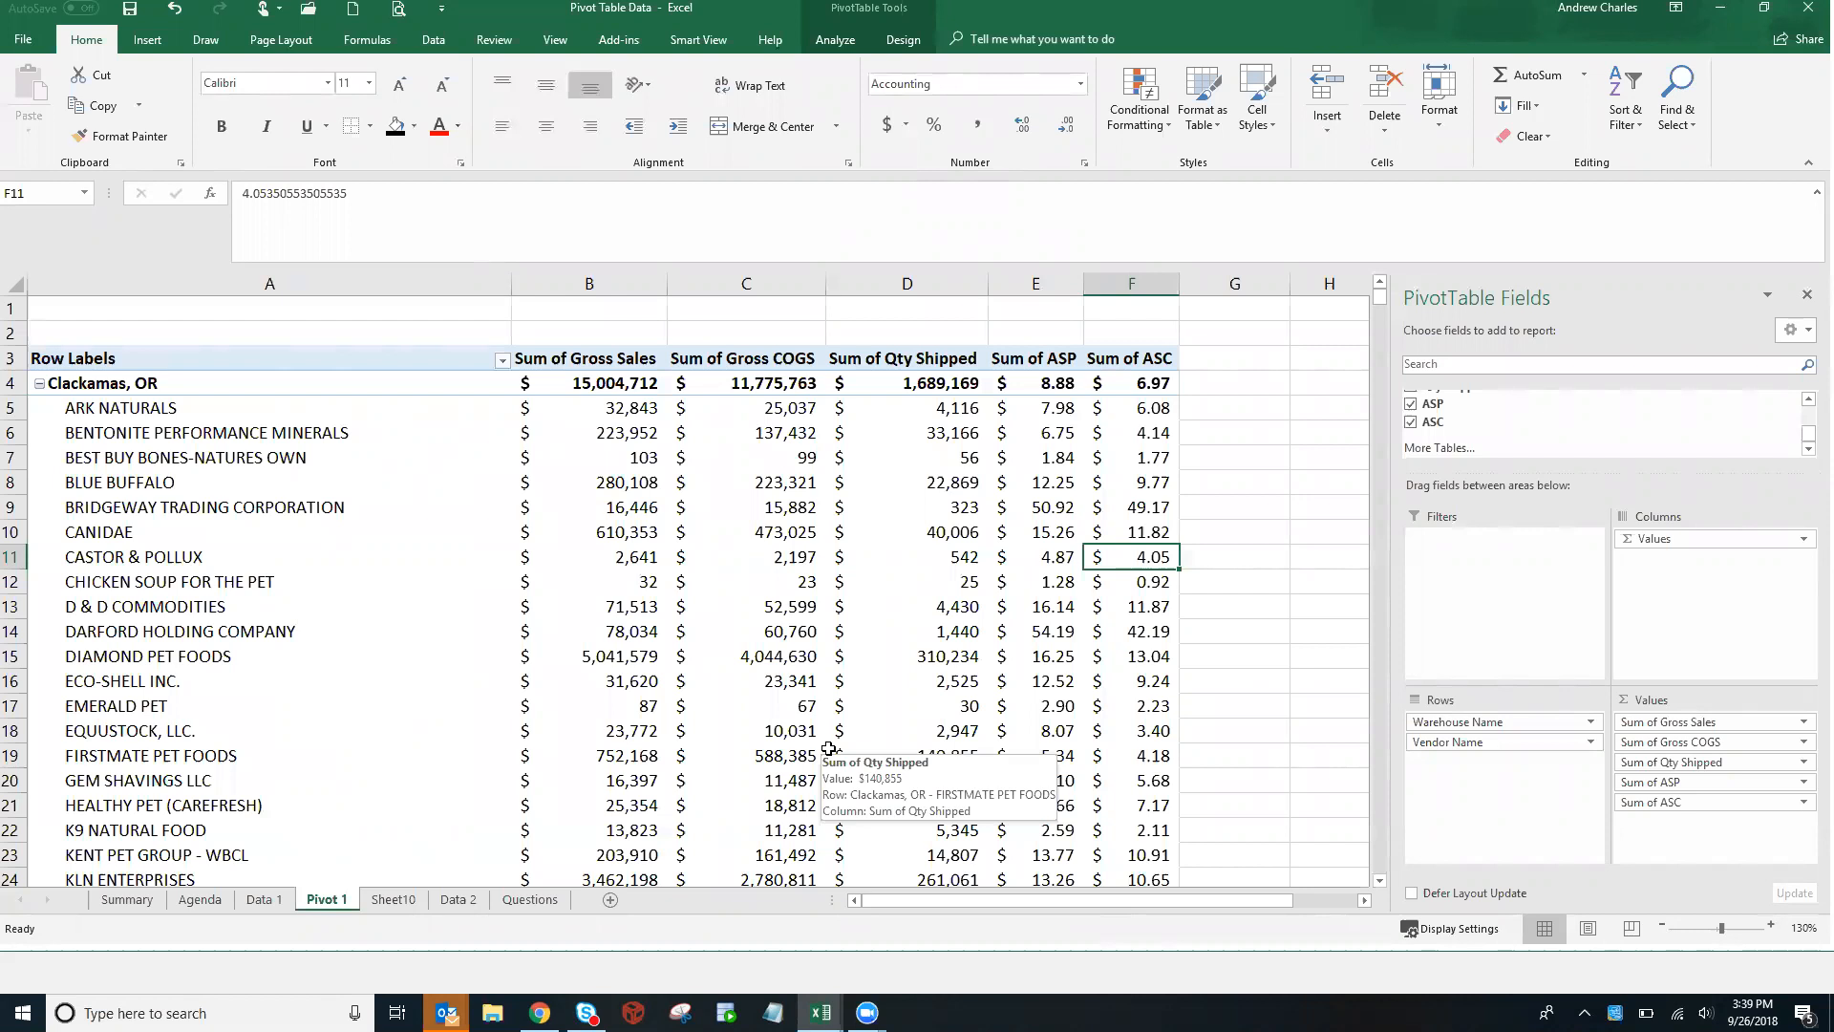
Start inserting a PivotChart and preview the Column, Line, Pie and Bar chart types
click(843, 42)
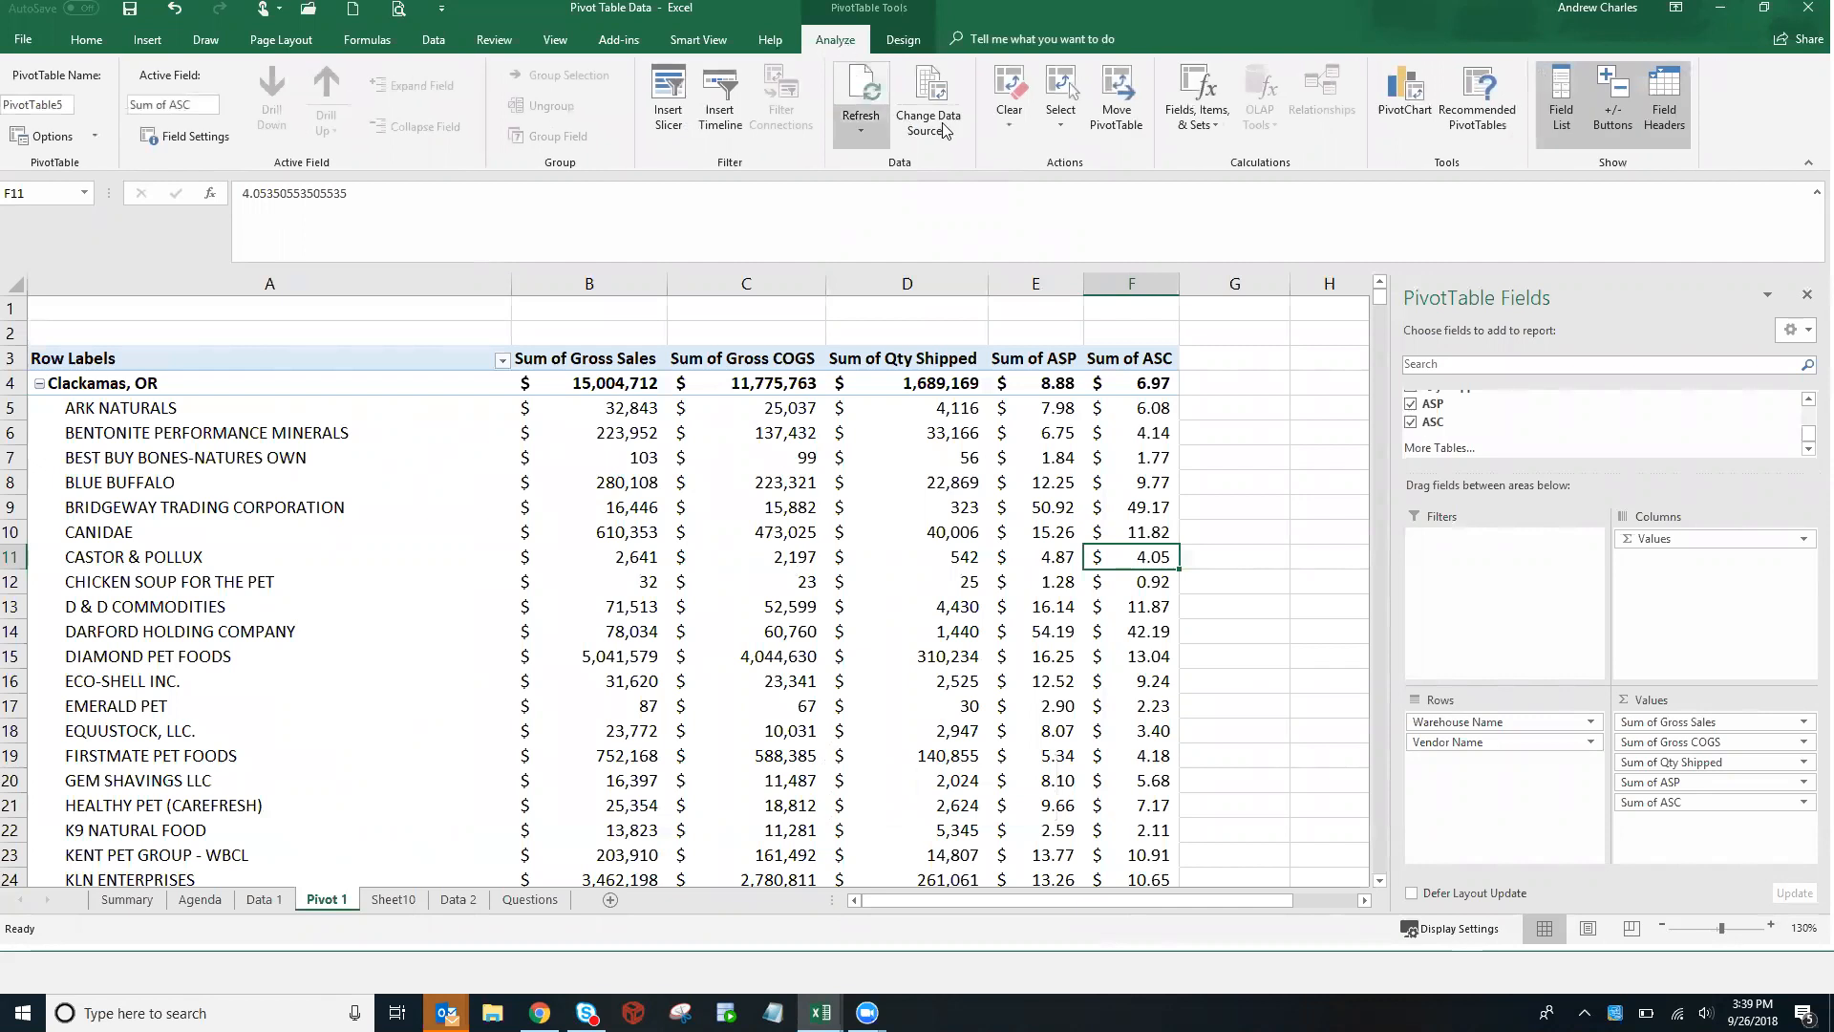
click(1405, 95)
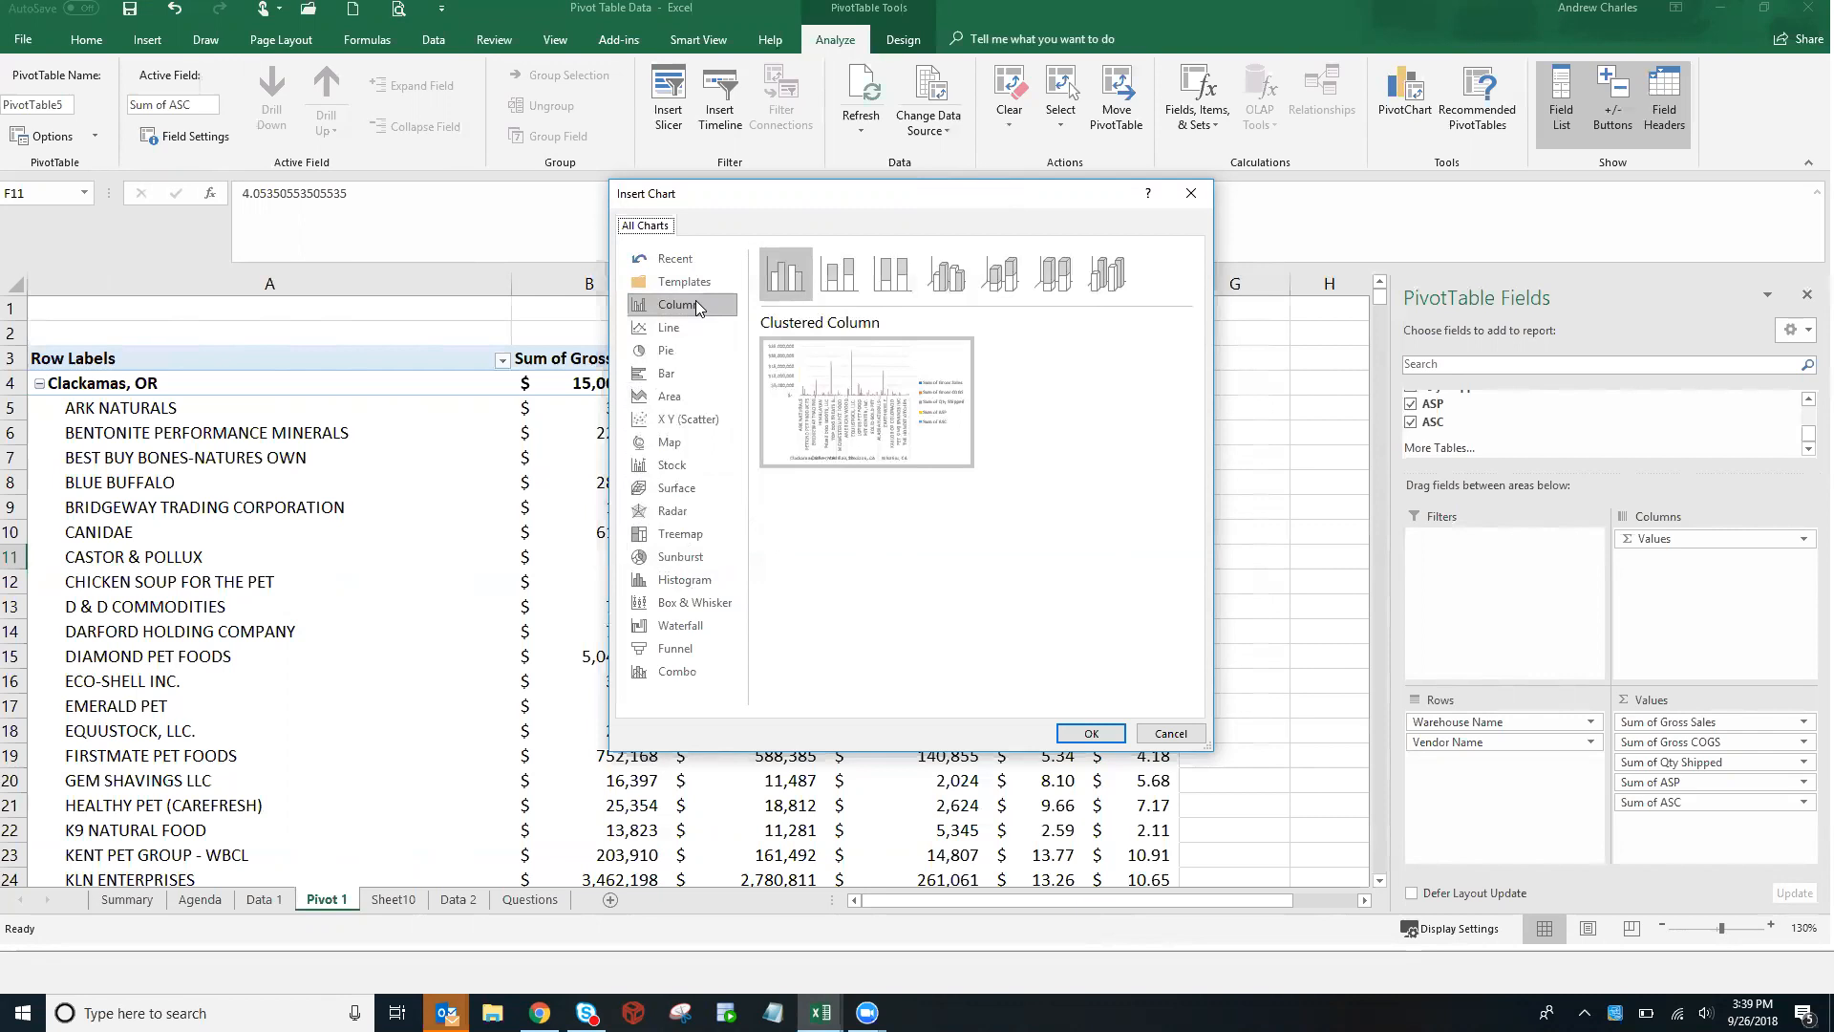
mouse_move(895, 409)
click(688, 336)
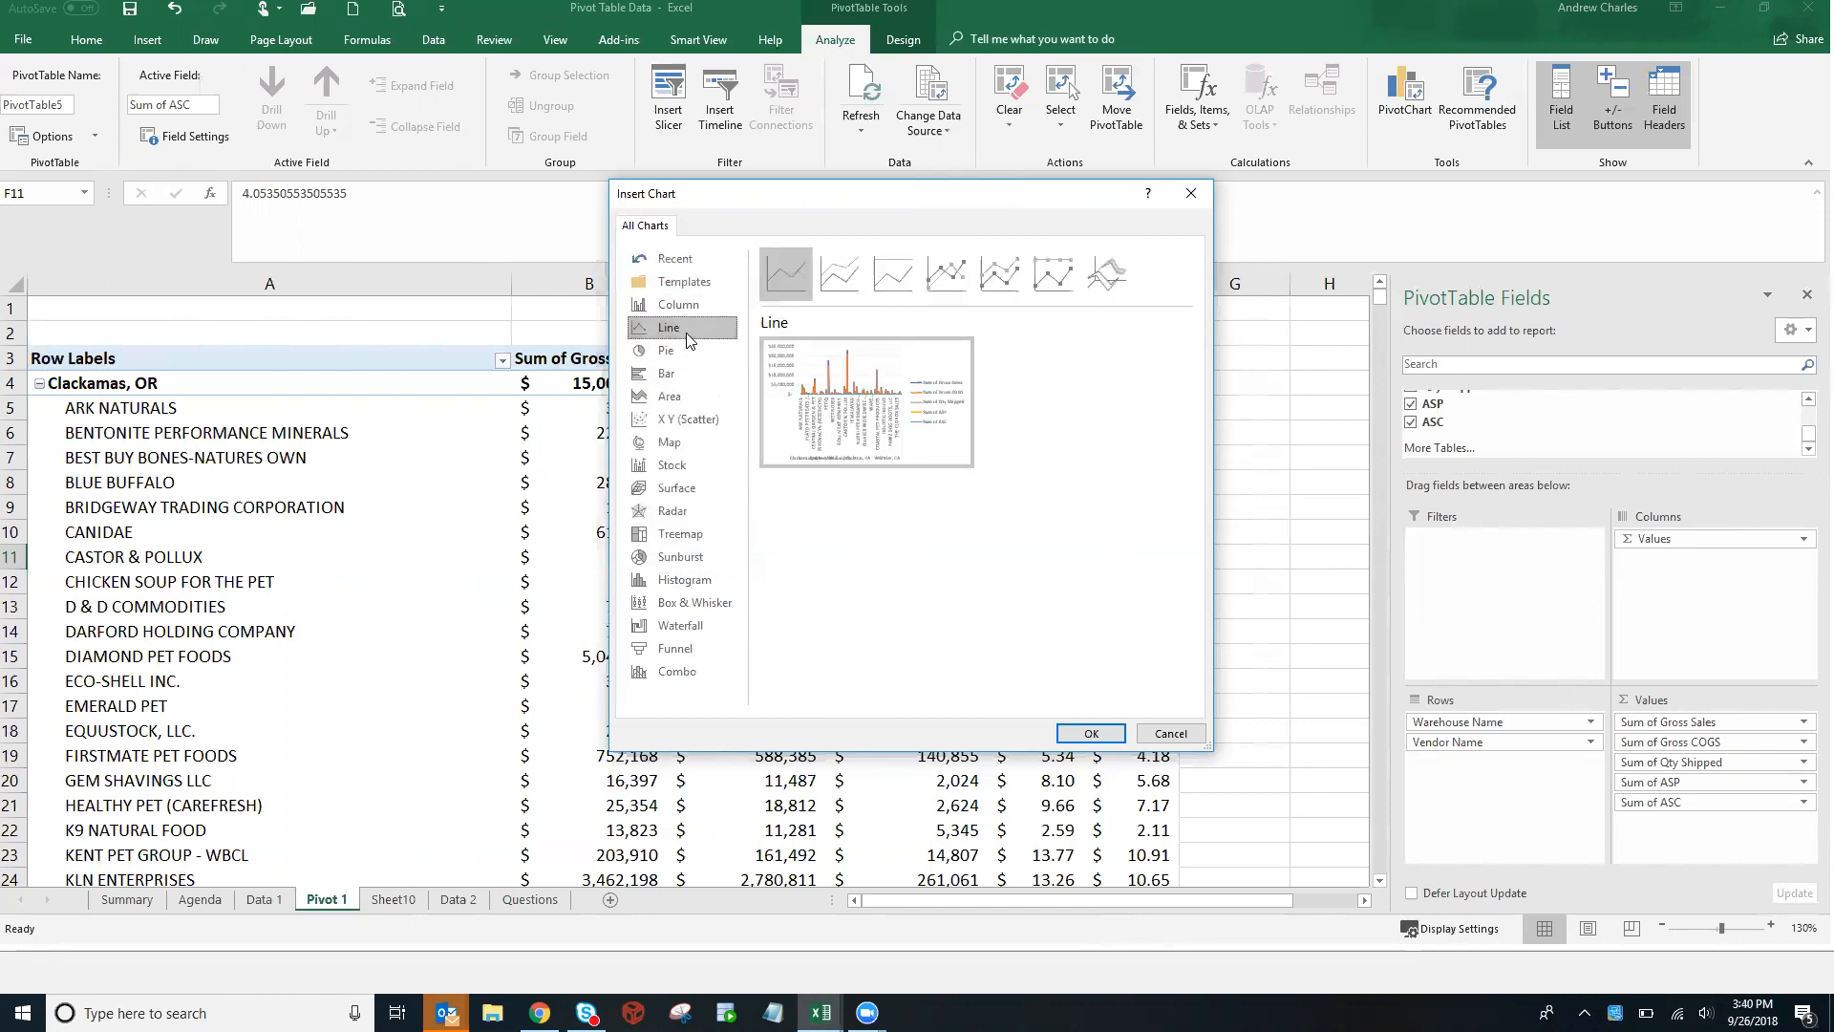
mouse_move(838, 418)
click(682, 350)
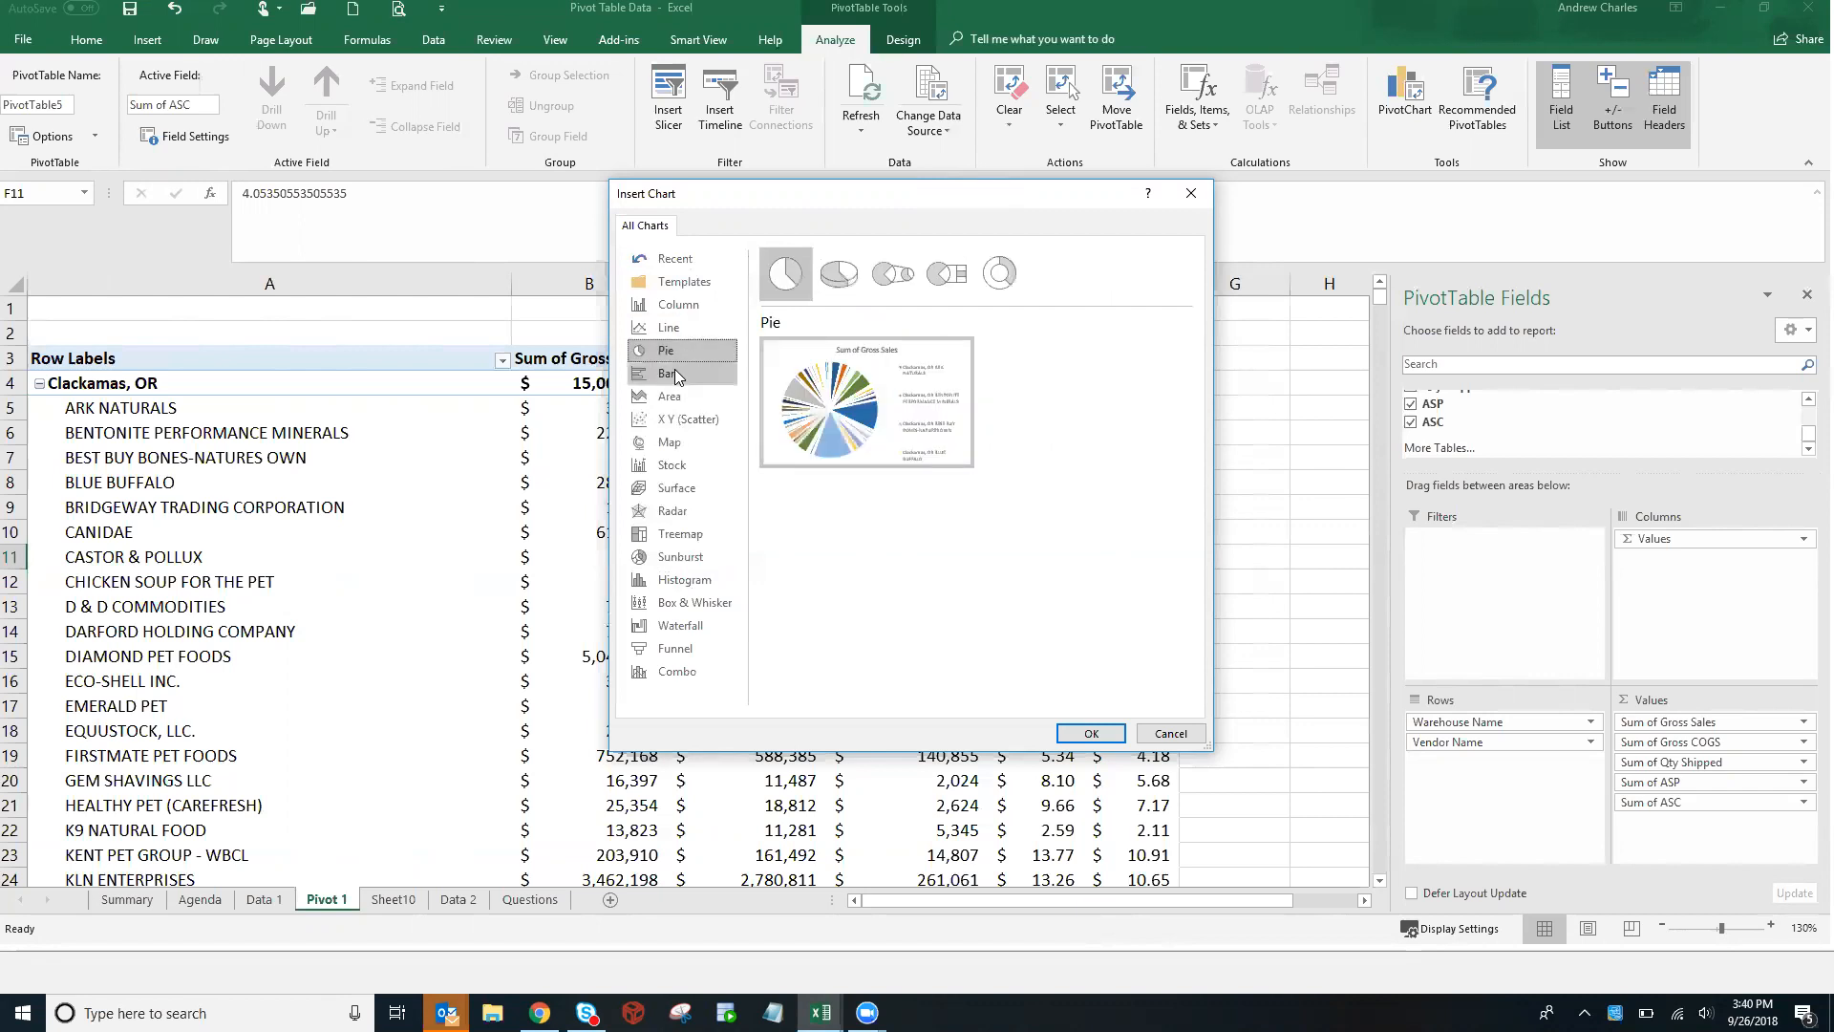
click(674, 371)
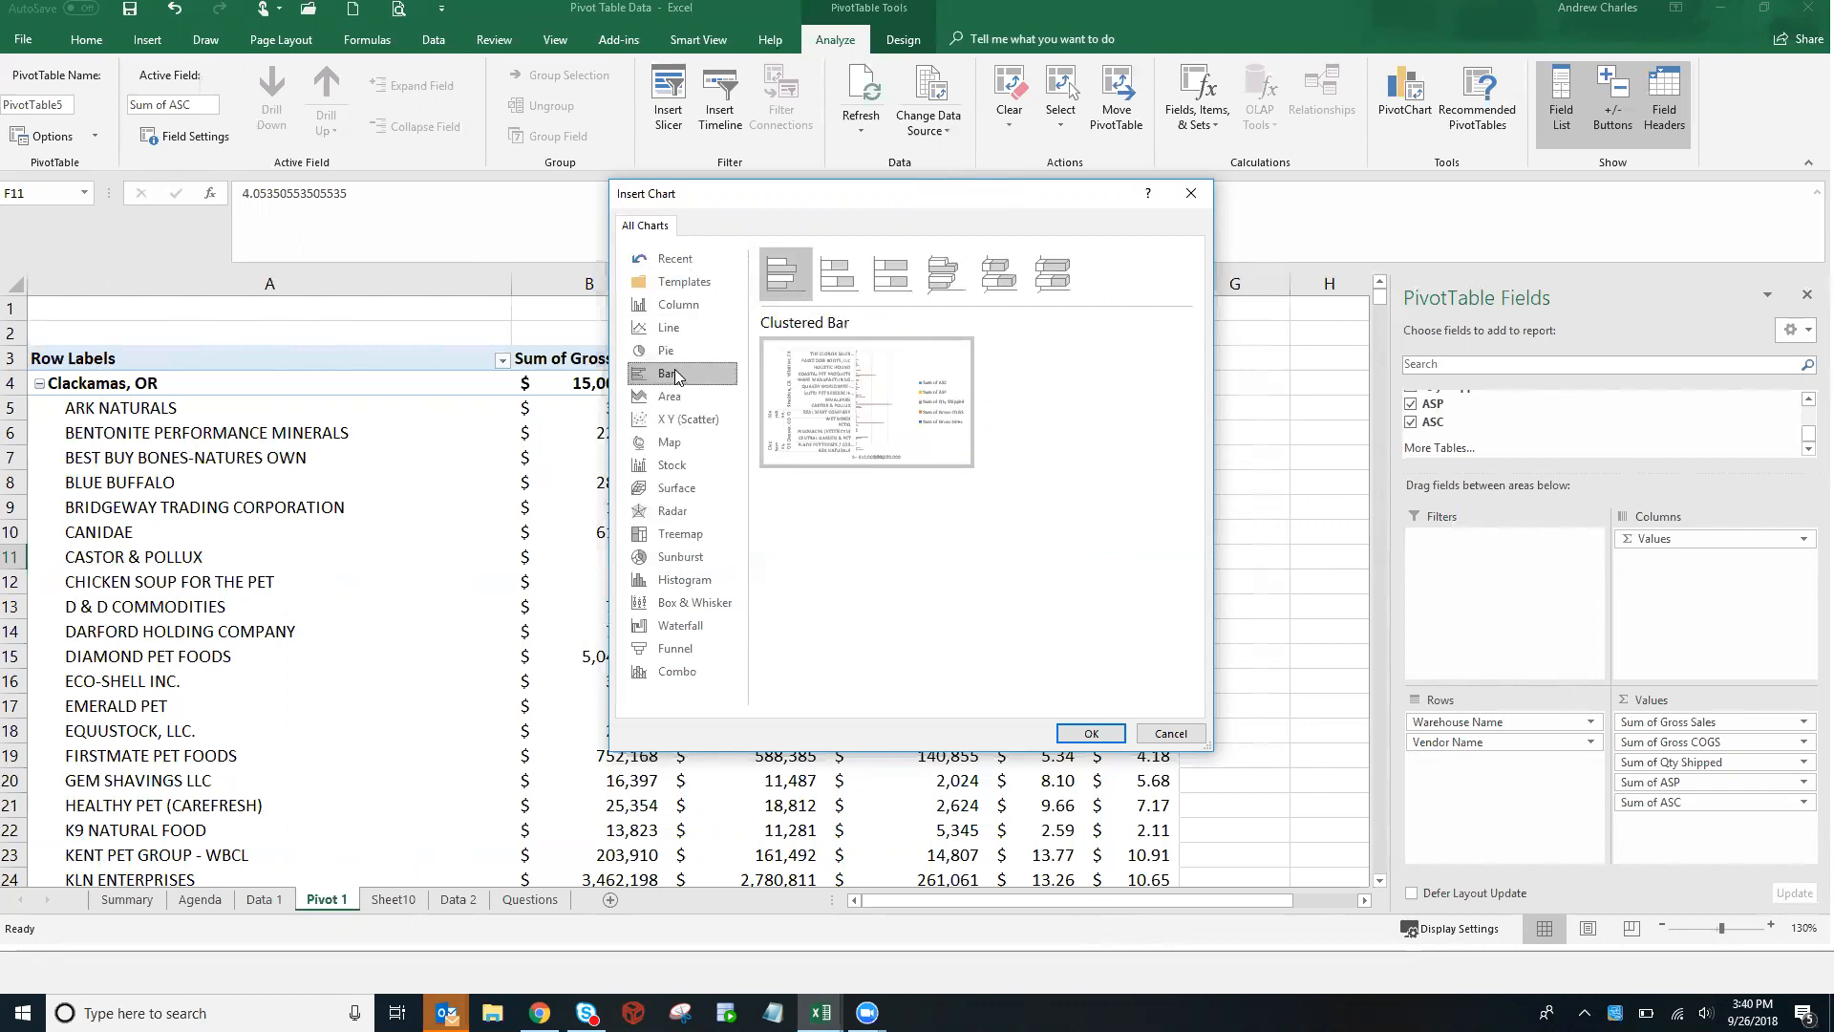
Insert a clustered column PivotChart from the PivotTable
click(690, 307)
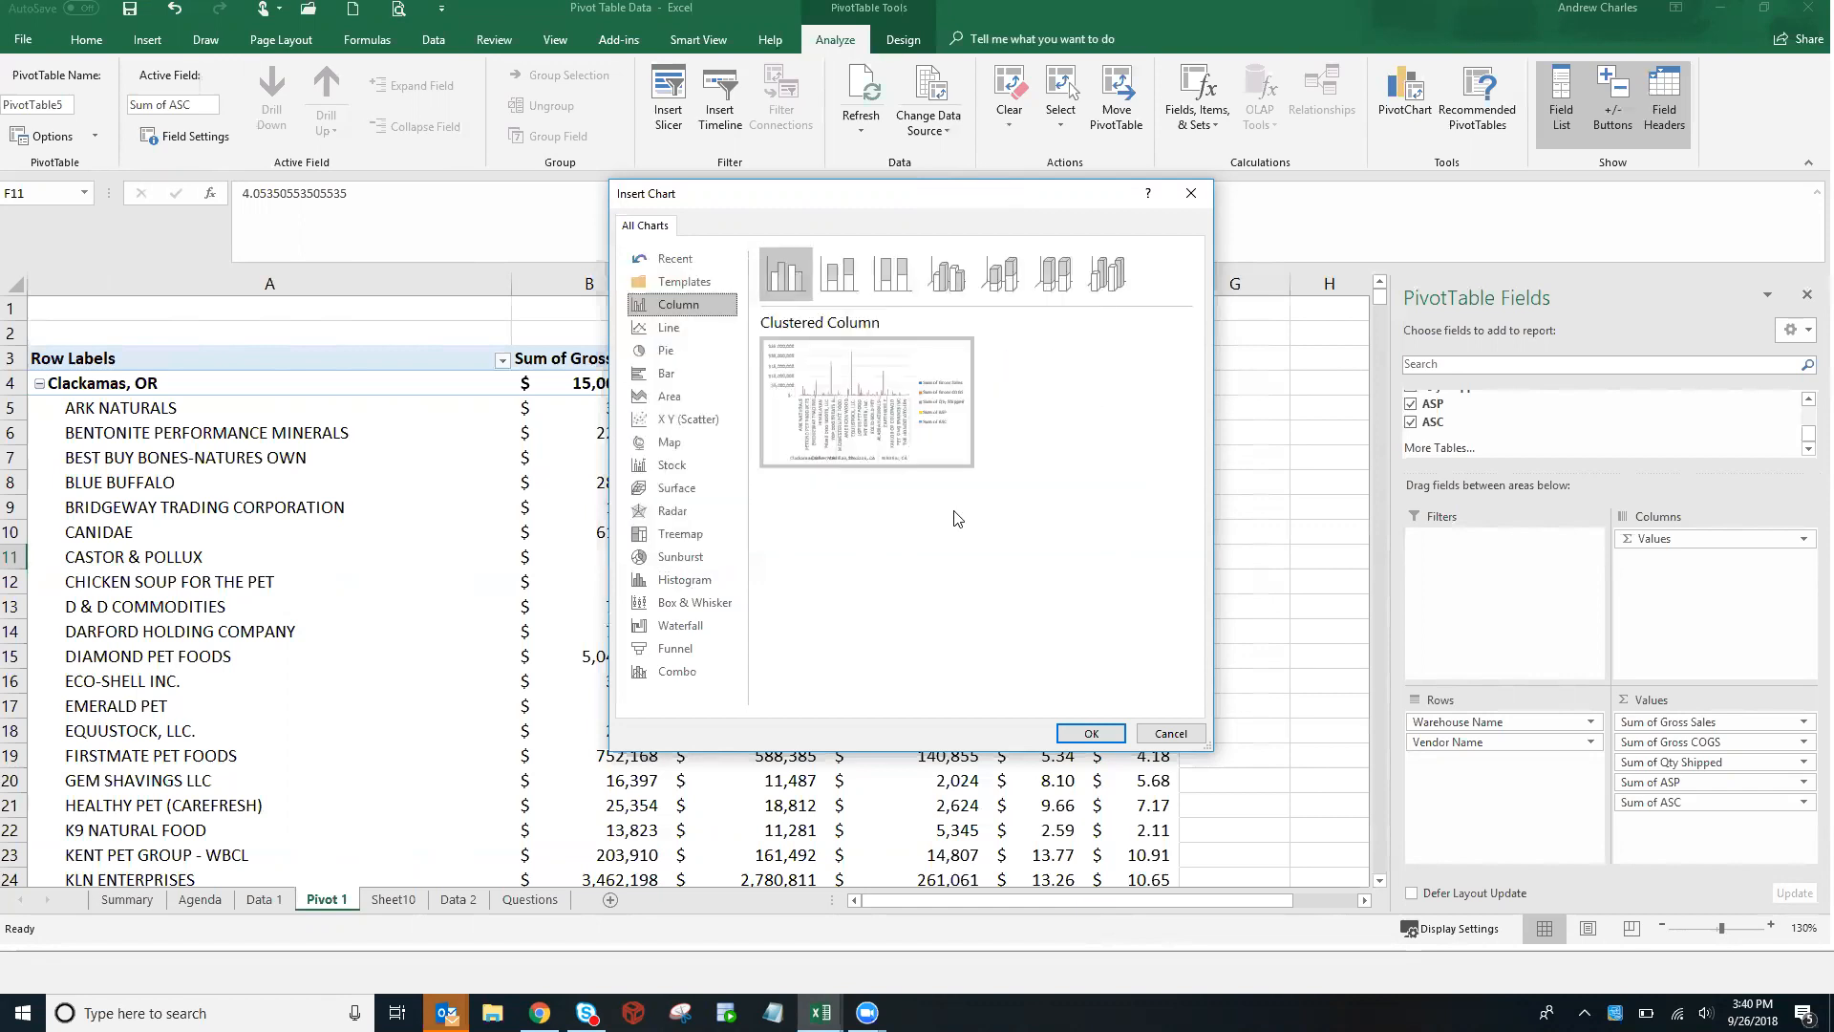
click(950, 286)
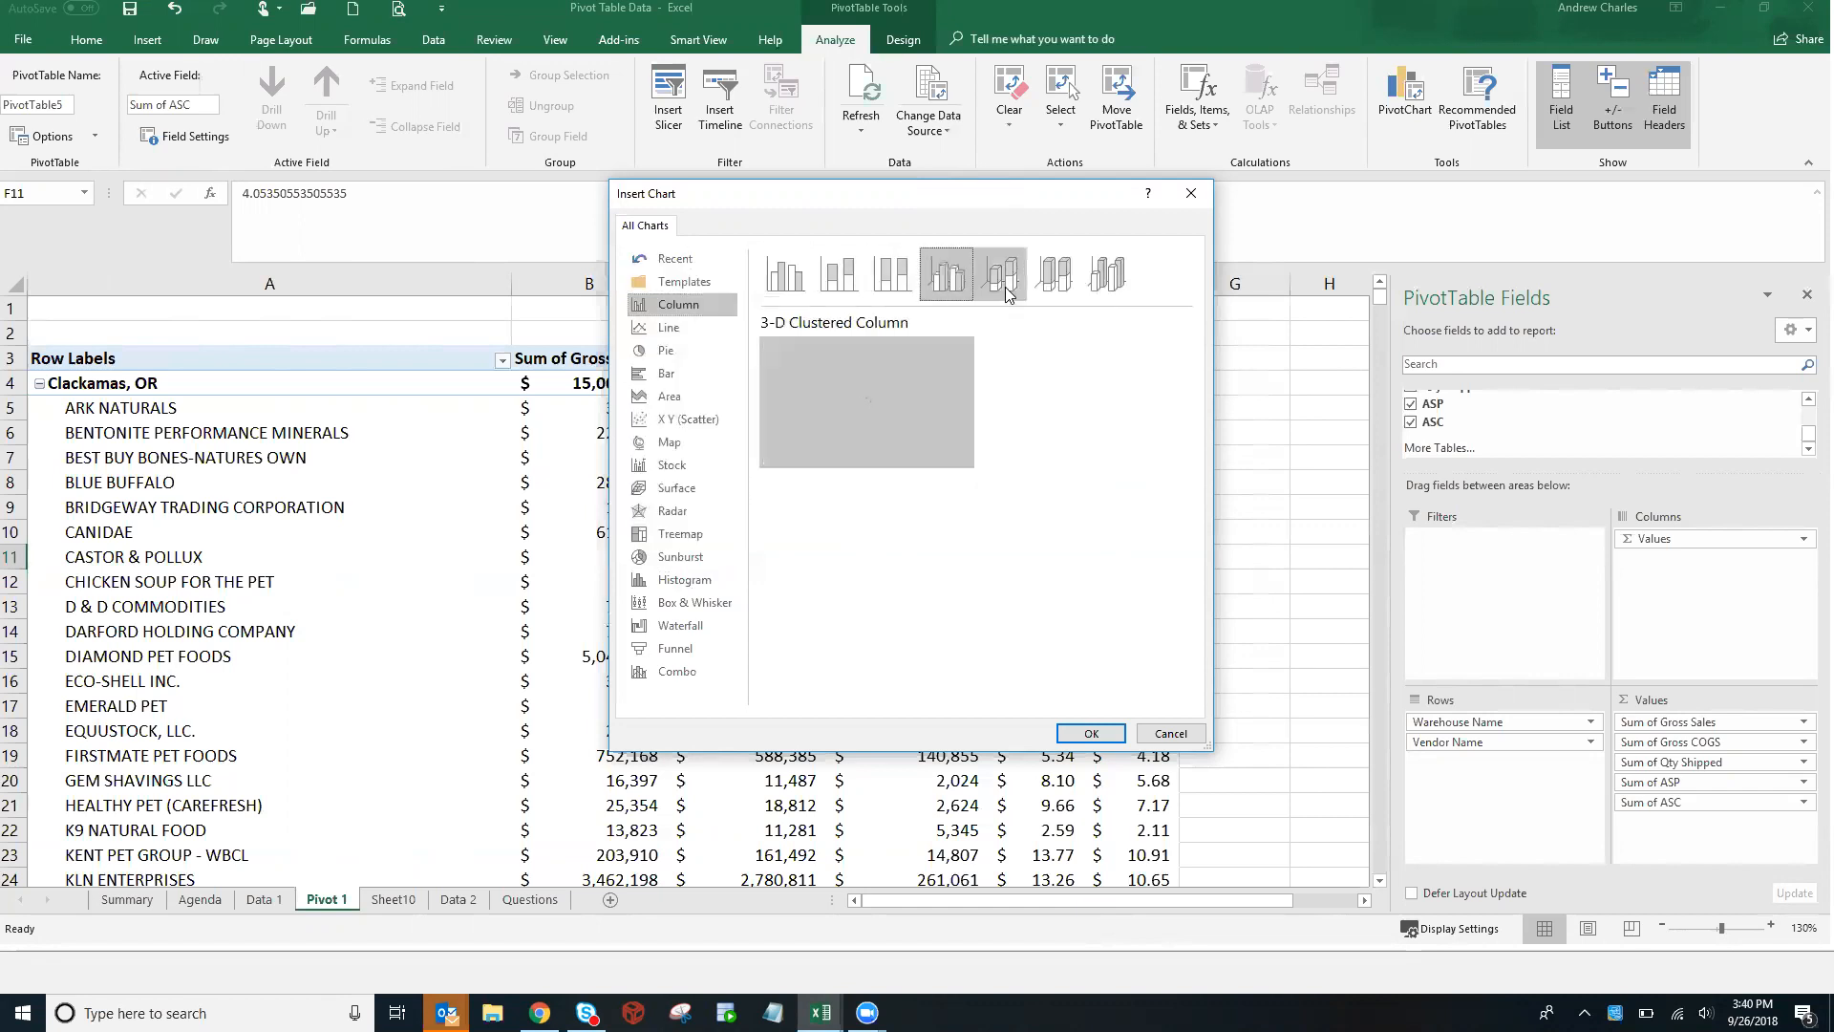
click(1079, 733)
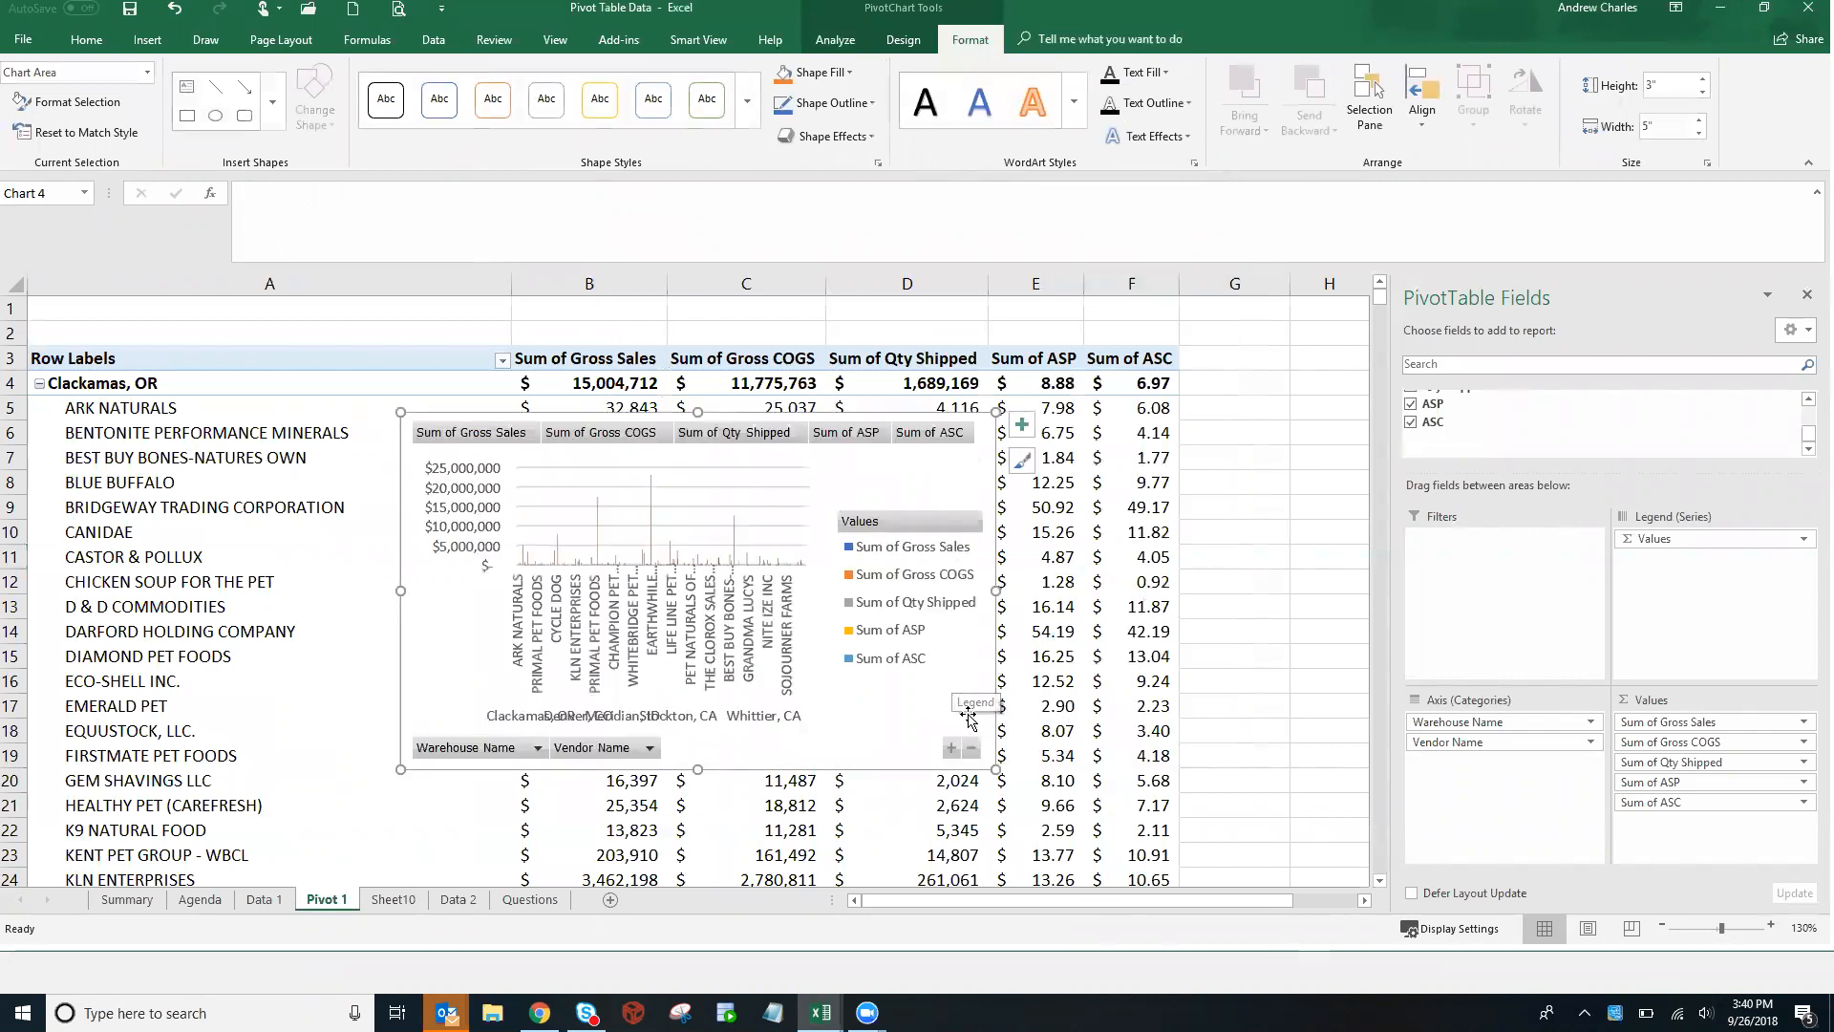
Enlarge the PivotChart to about 4.37 inches high and 8.22 inches wide
drag(997, 769, 914, 685)
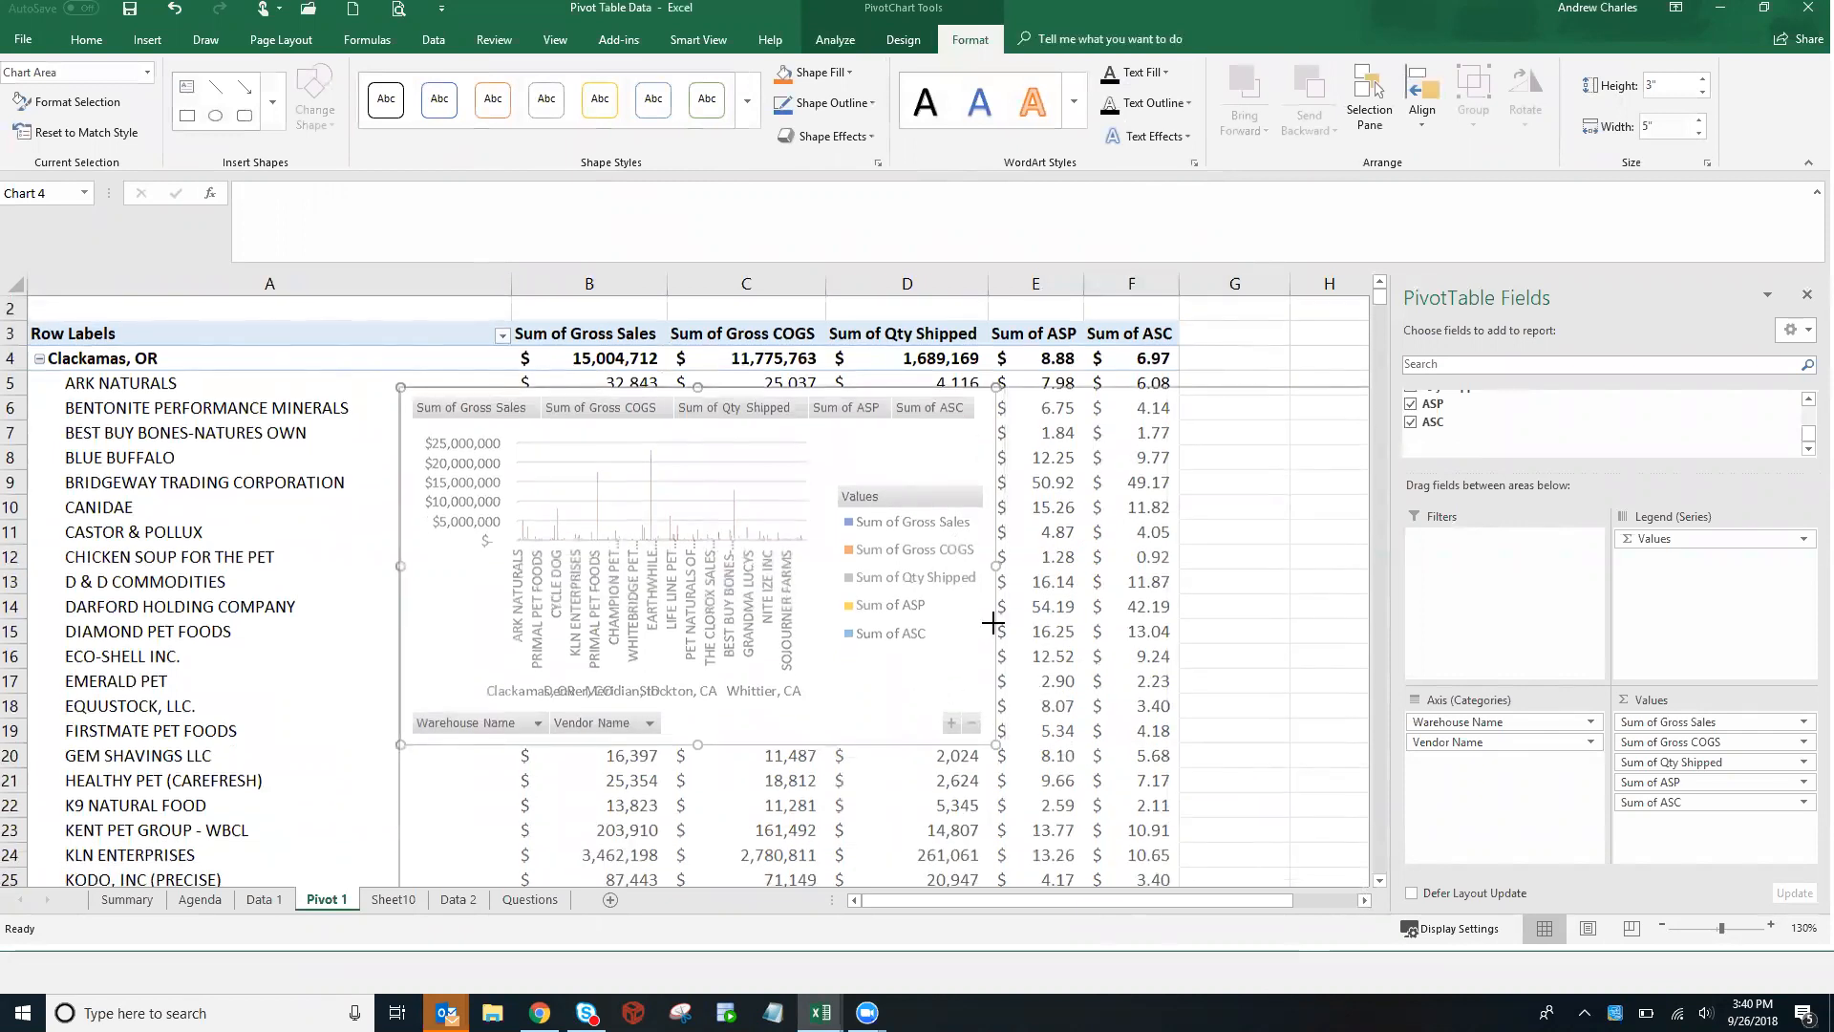
scroll(1055, 676, down, 2)
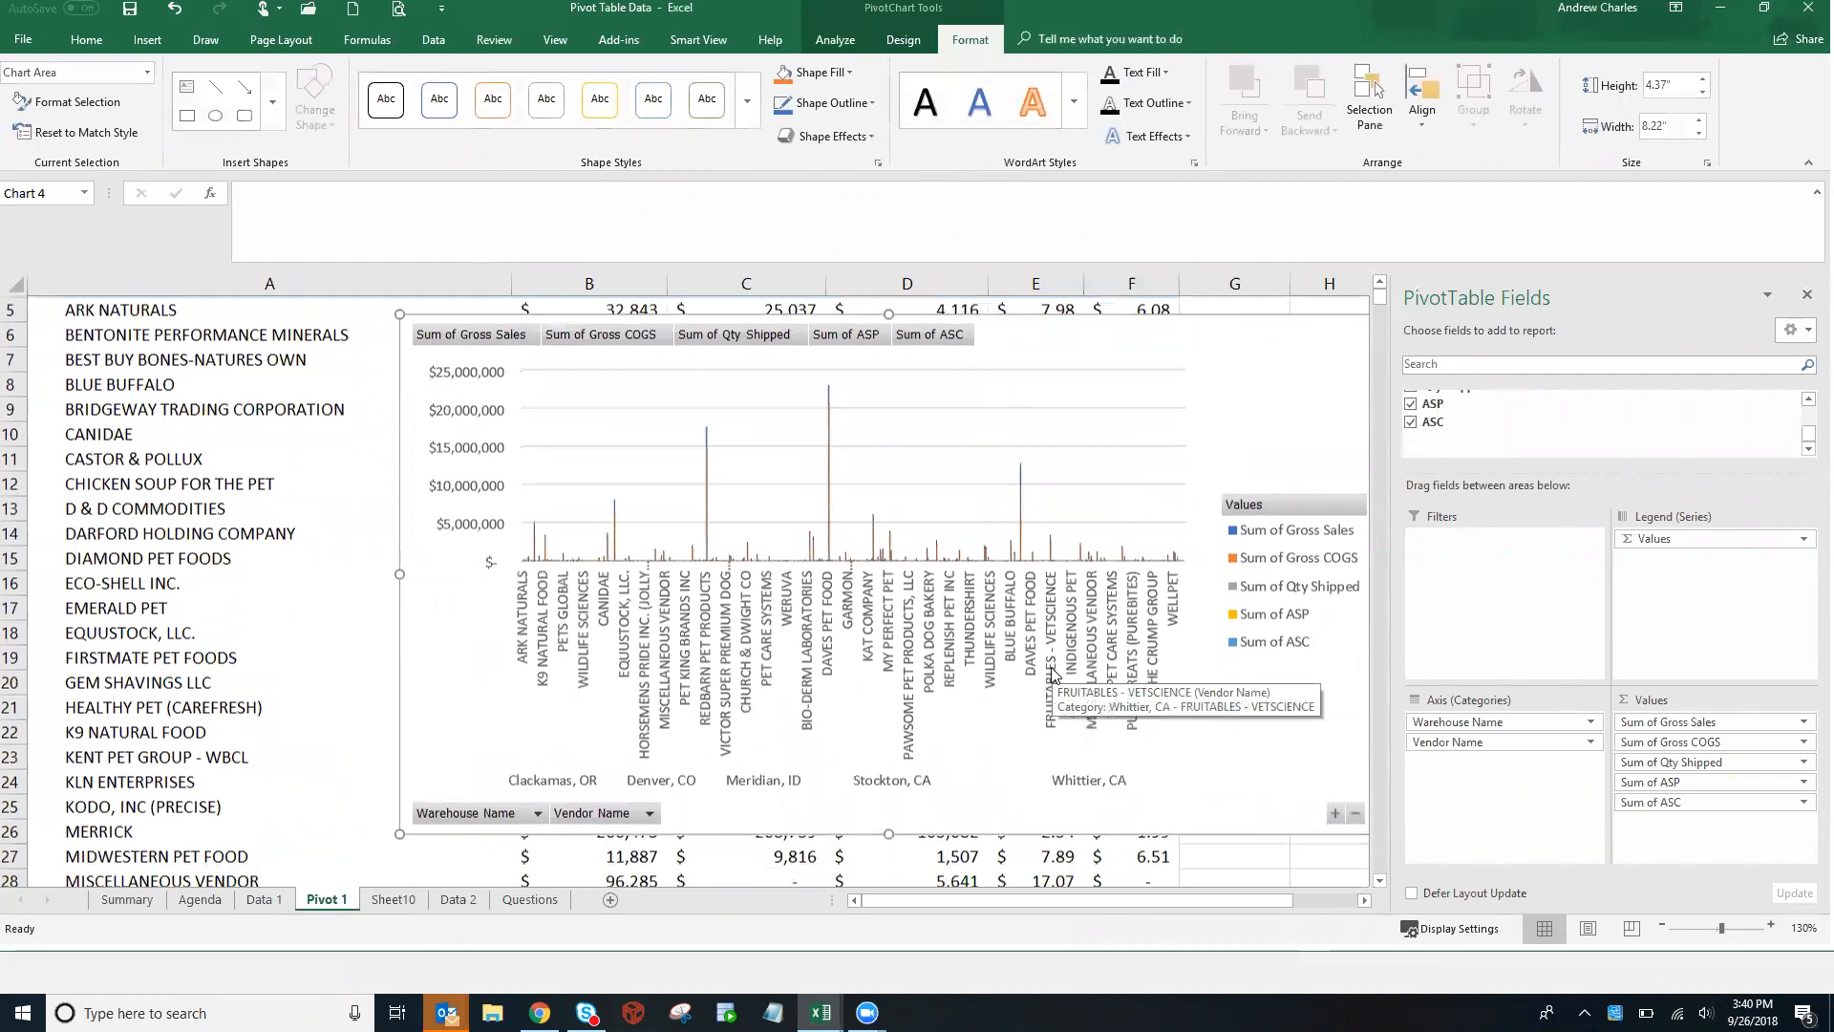
scroll(1055, 674, up, 1)
scroll(1054, 675, up, 1)
Reposition the PivotChart so it starts over column A and its upper edge sits near the PivotTable header row
drag(1128, 416, 935, 442)
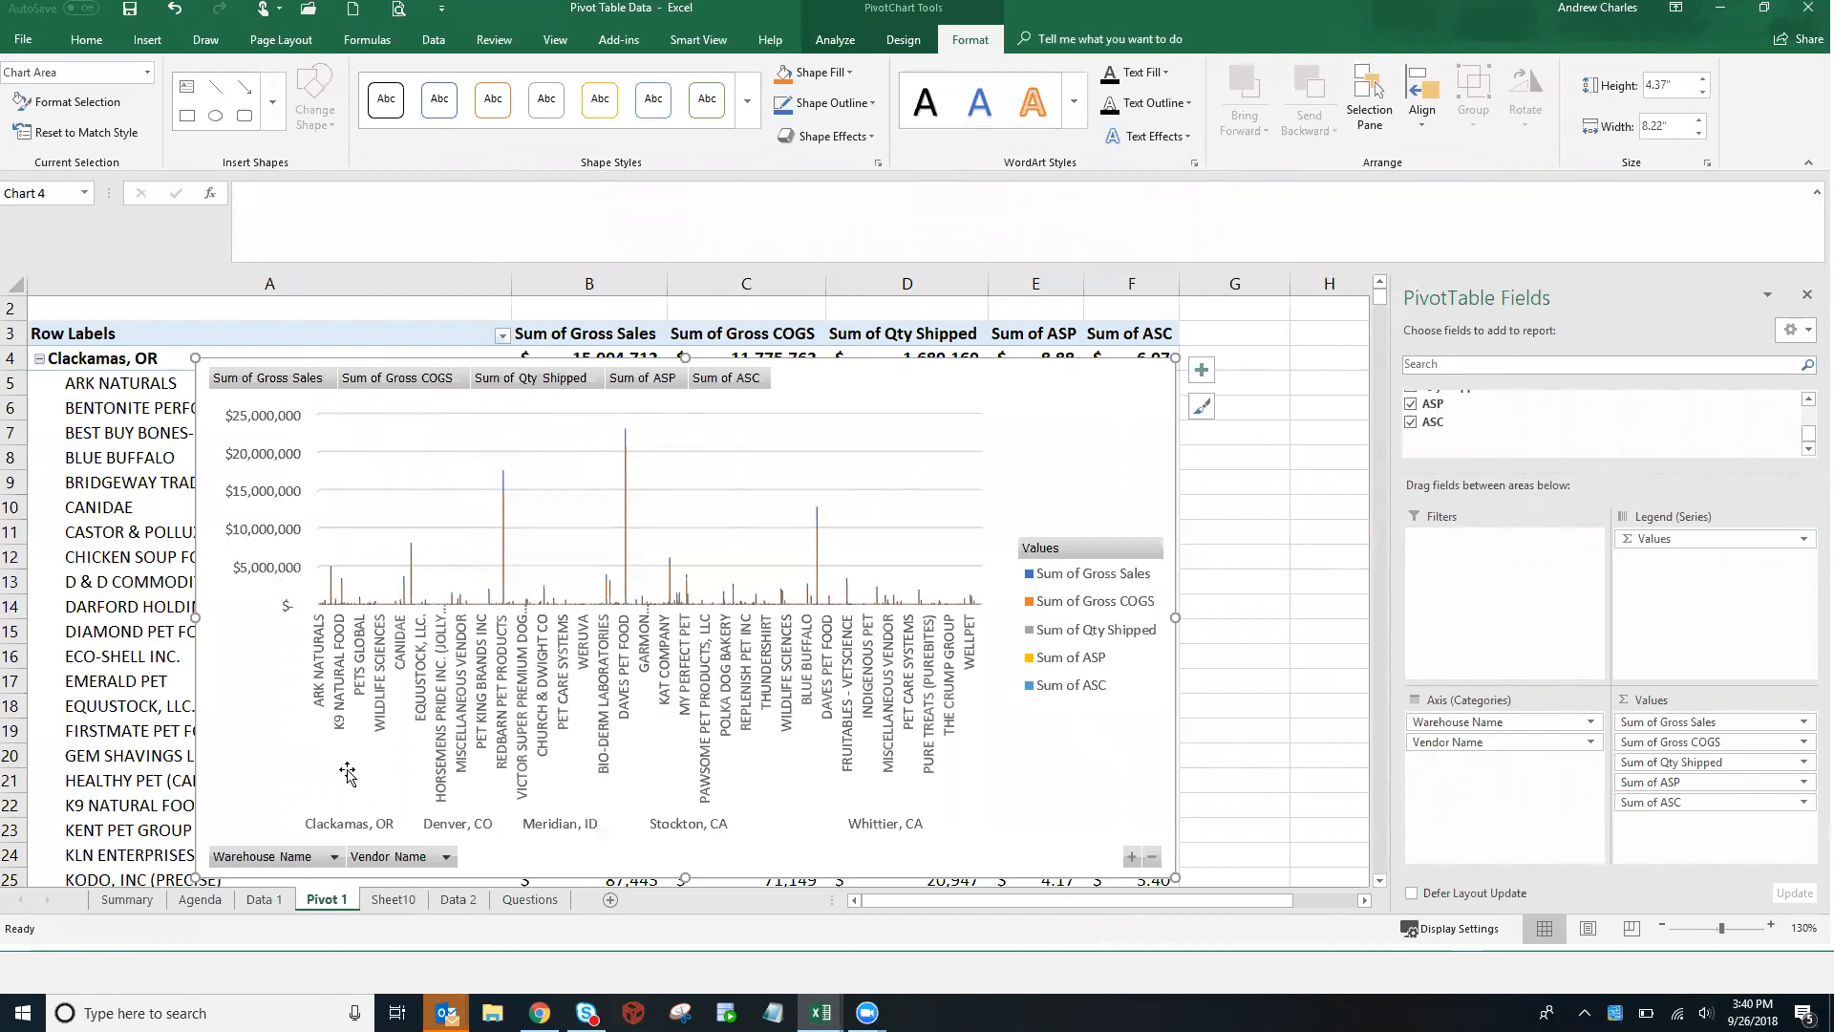
drag(827, 385, 857, 548)
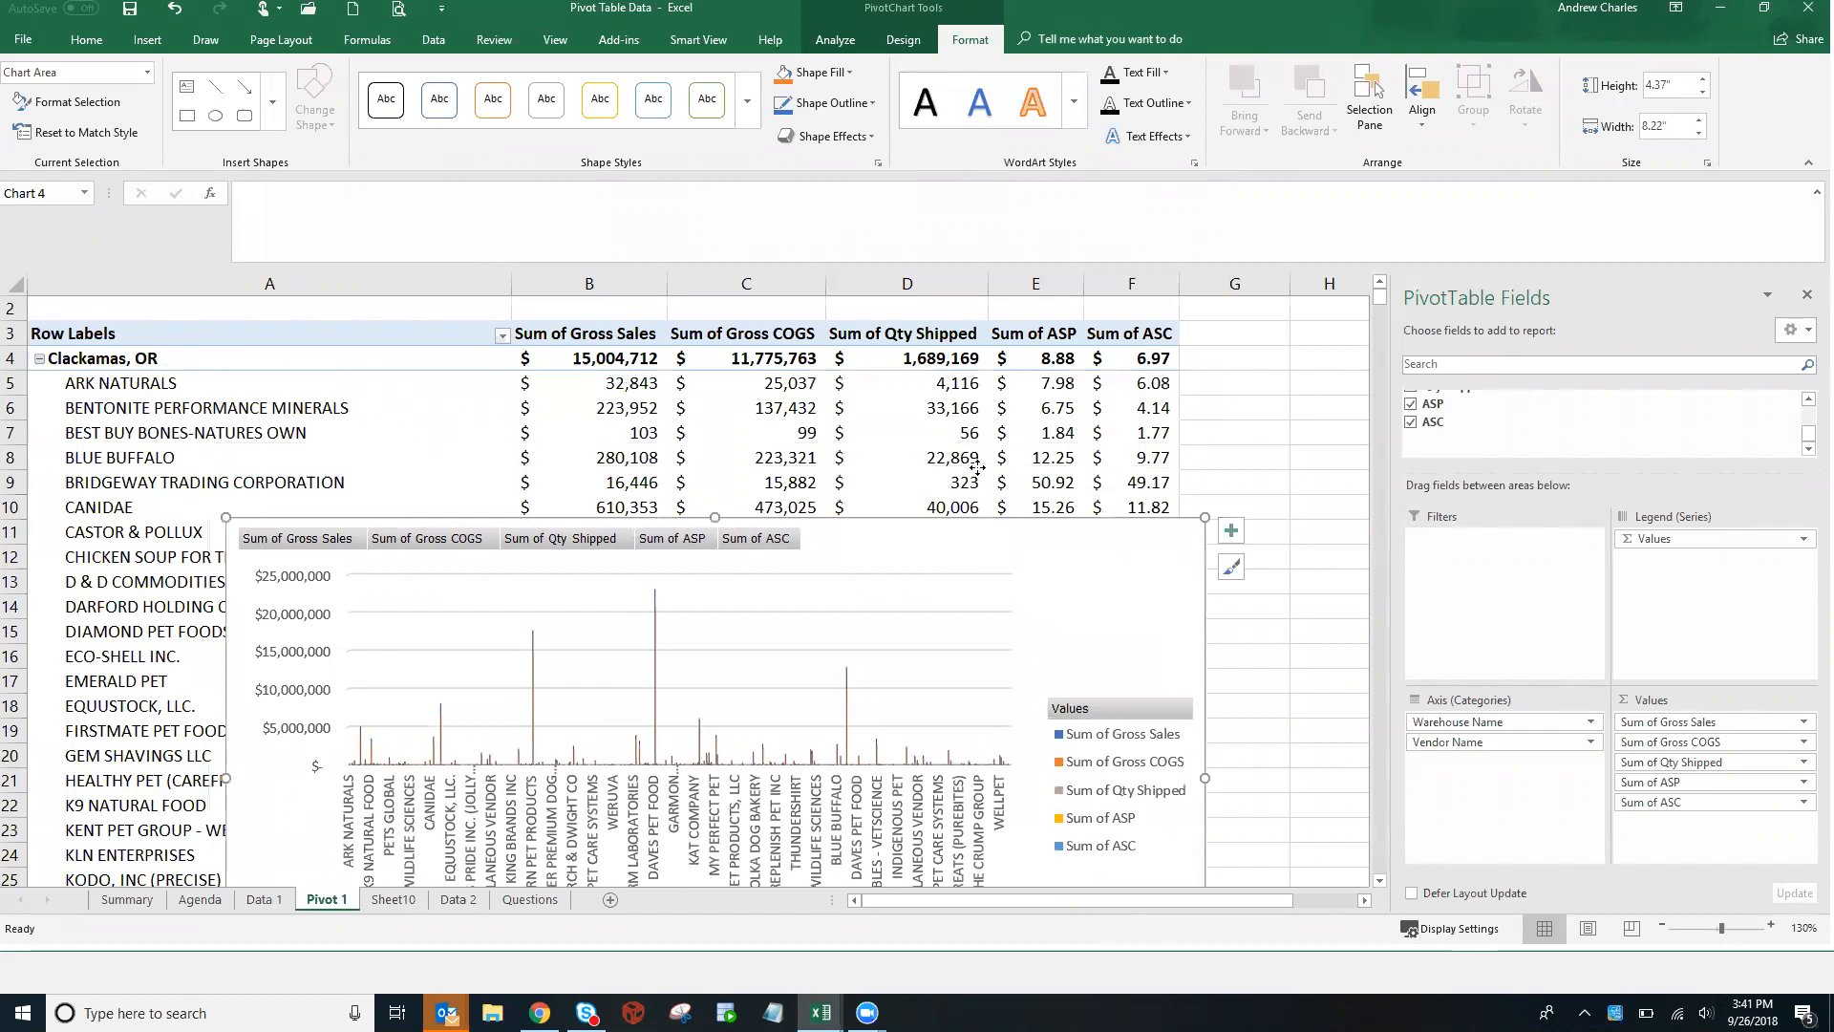
drag(612, 780, 590, 574)
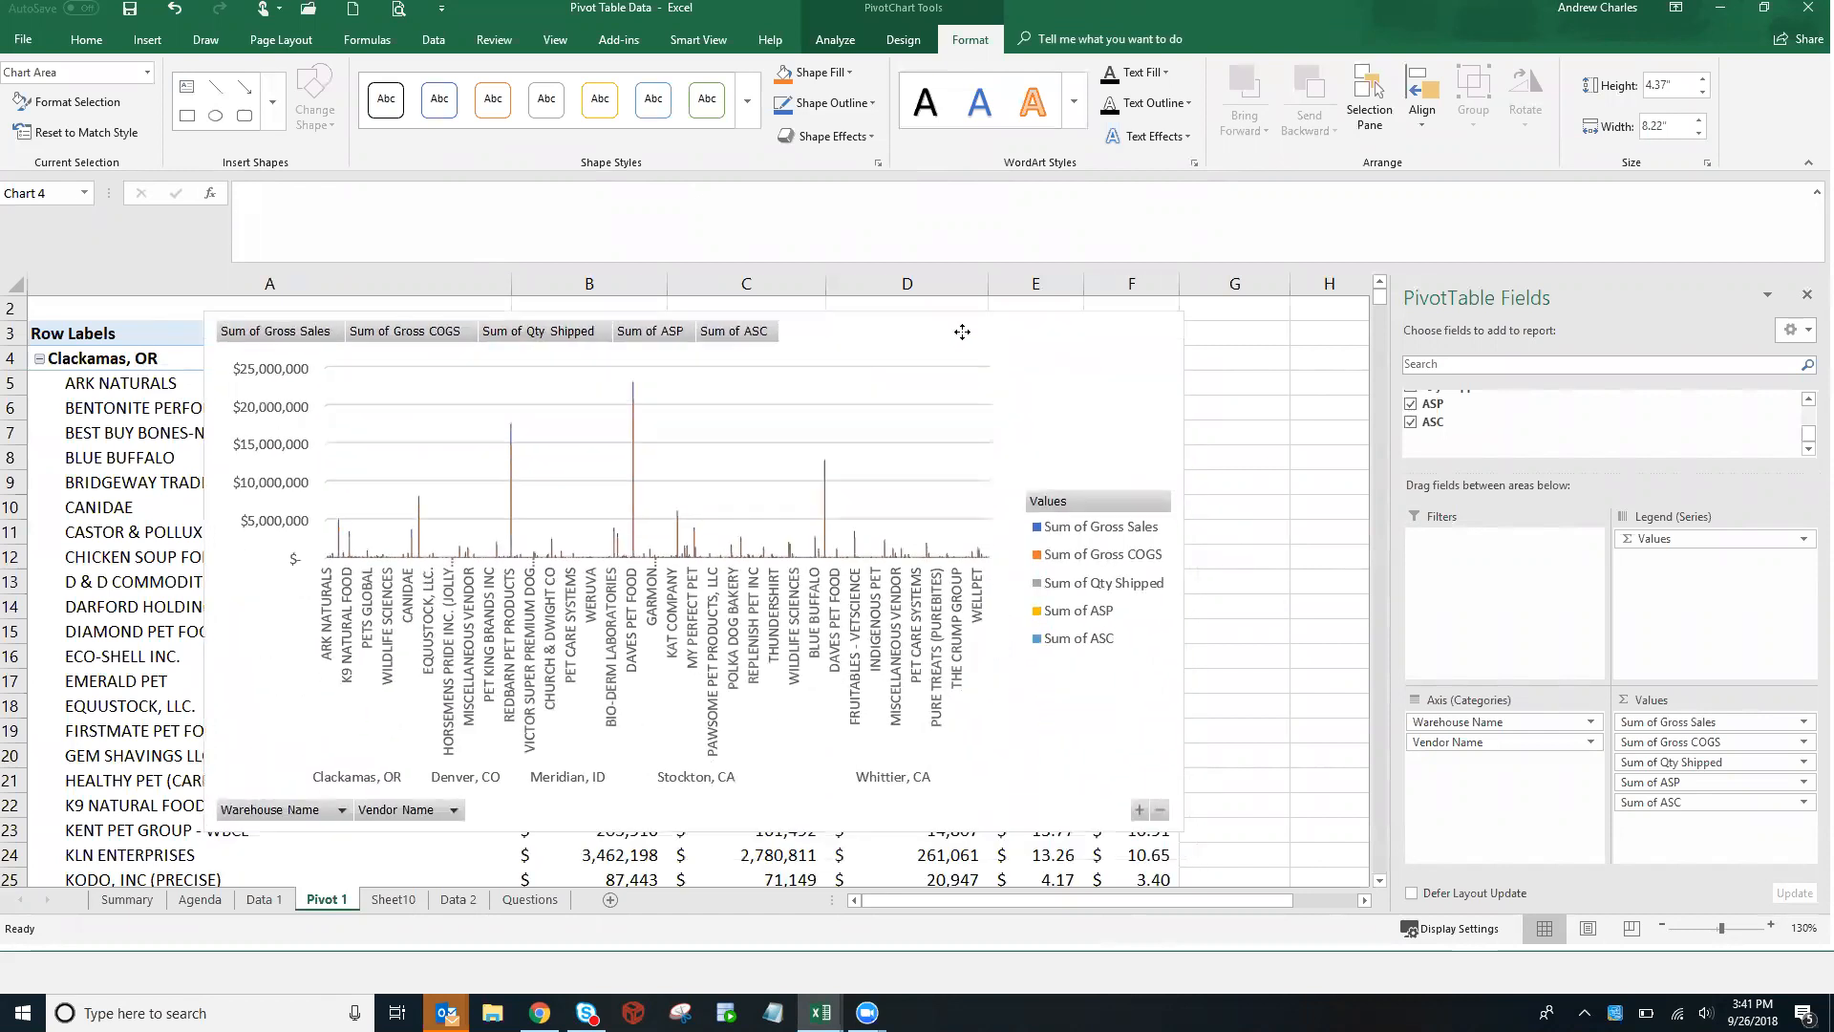
Look through the Vendor Name filter list on the PivotChart and close it without filtering
click(454, 811)
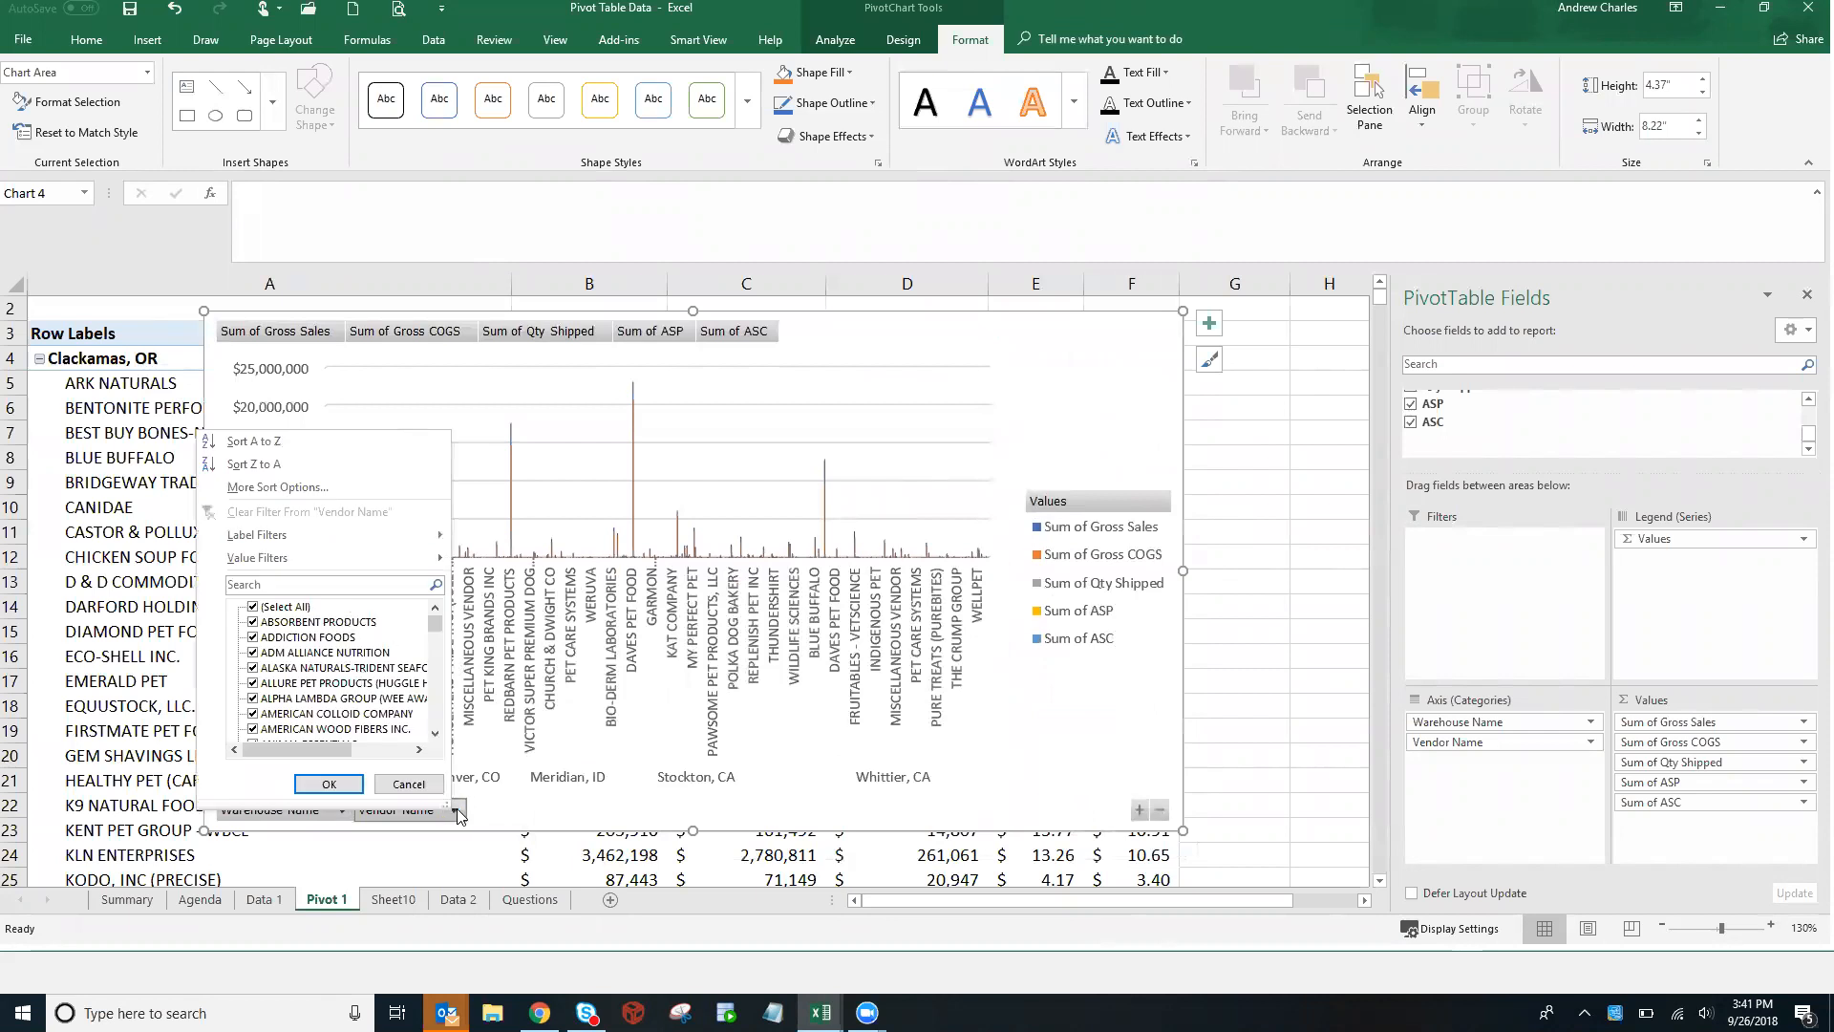
click(457, 811)
click(456, 811)
scroll(438, 740, down, 5)
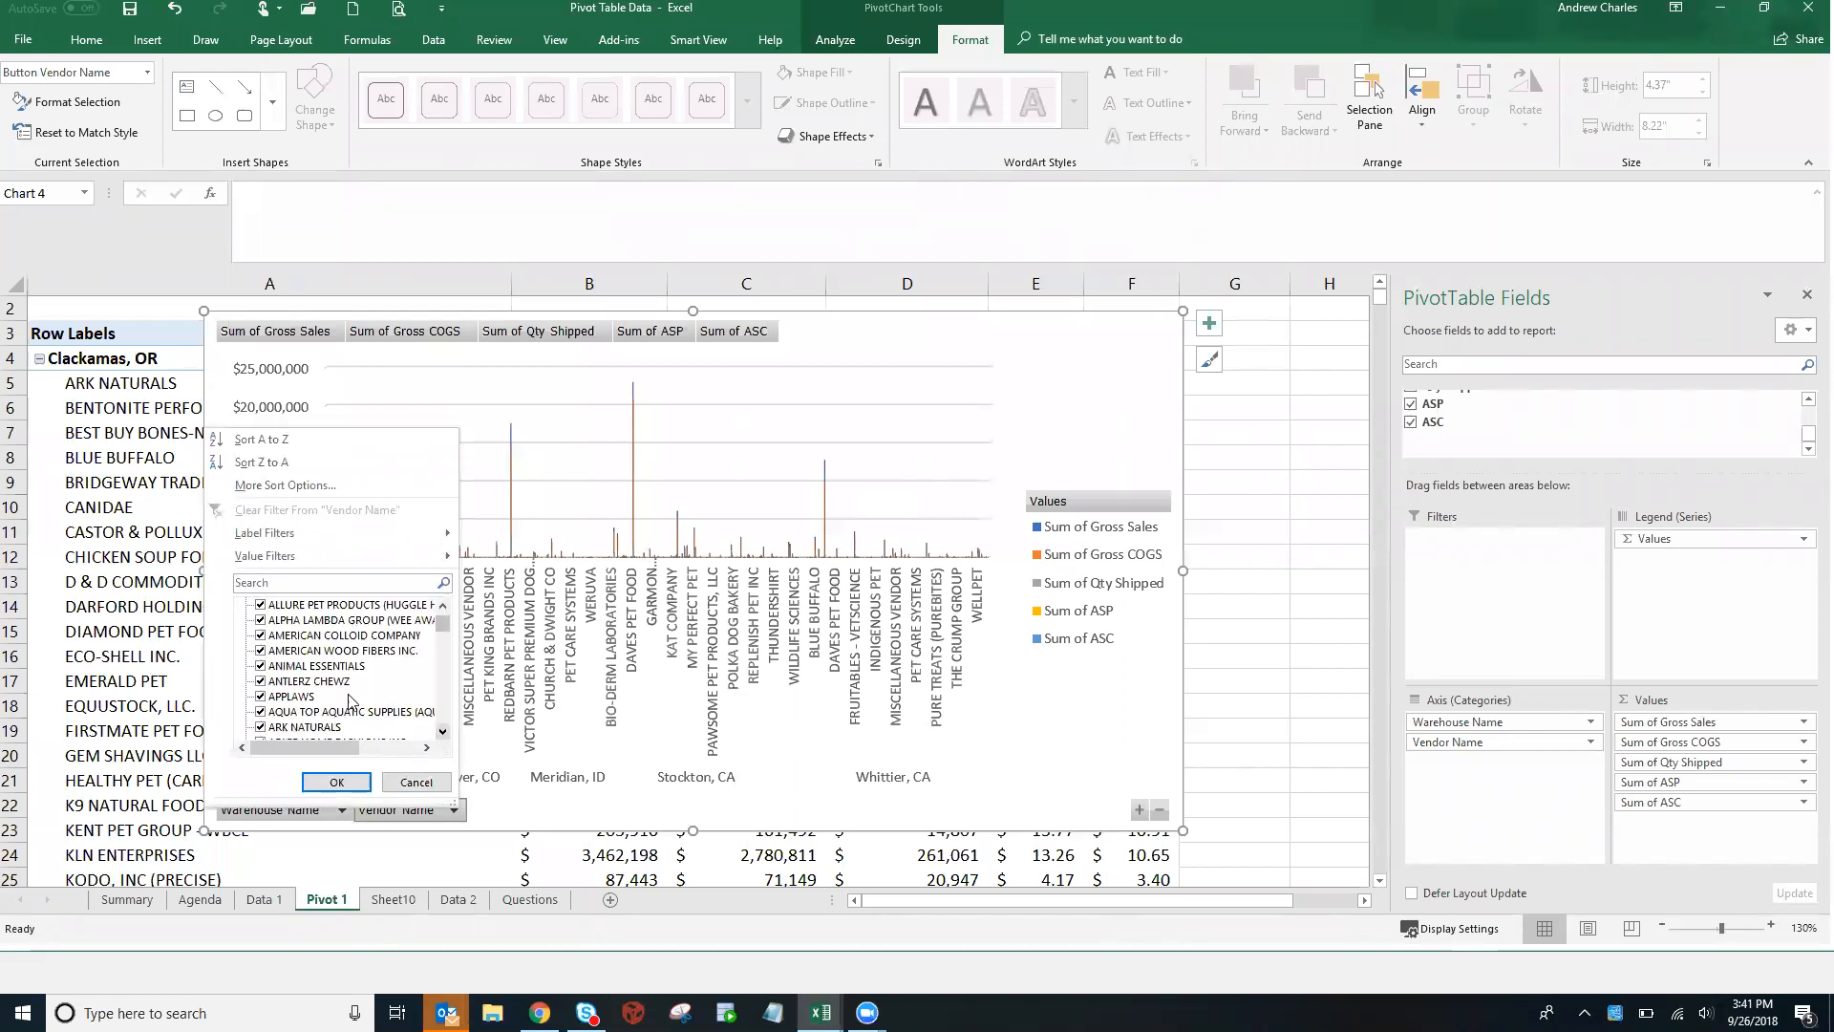
scroll(441, 638, up, 5)
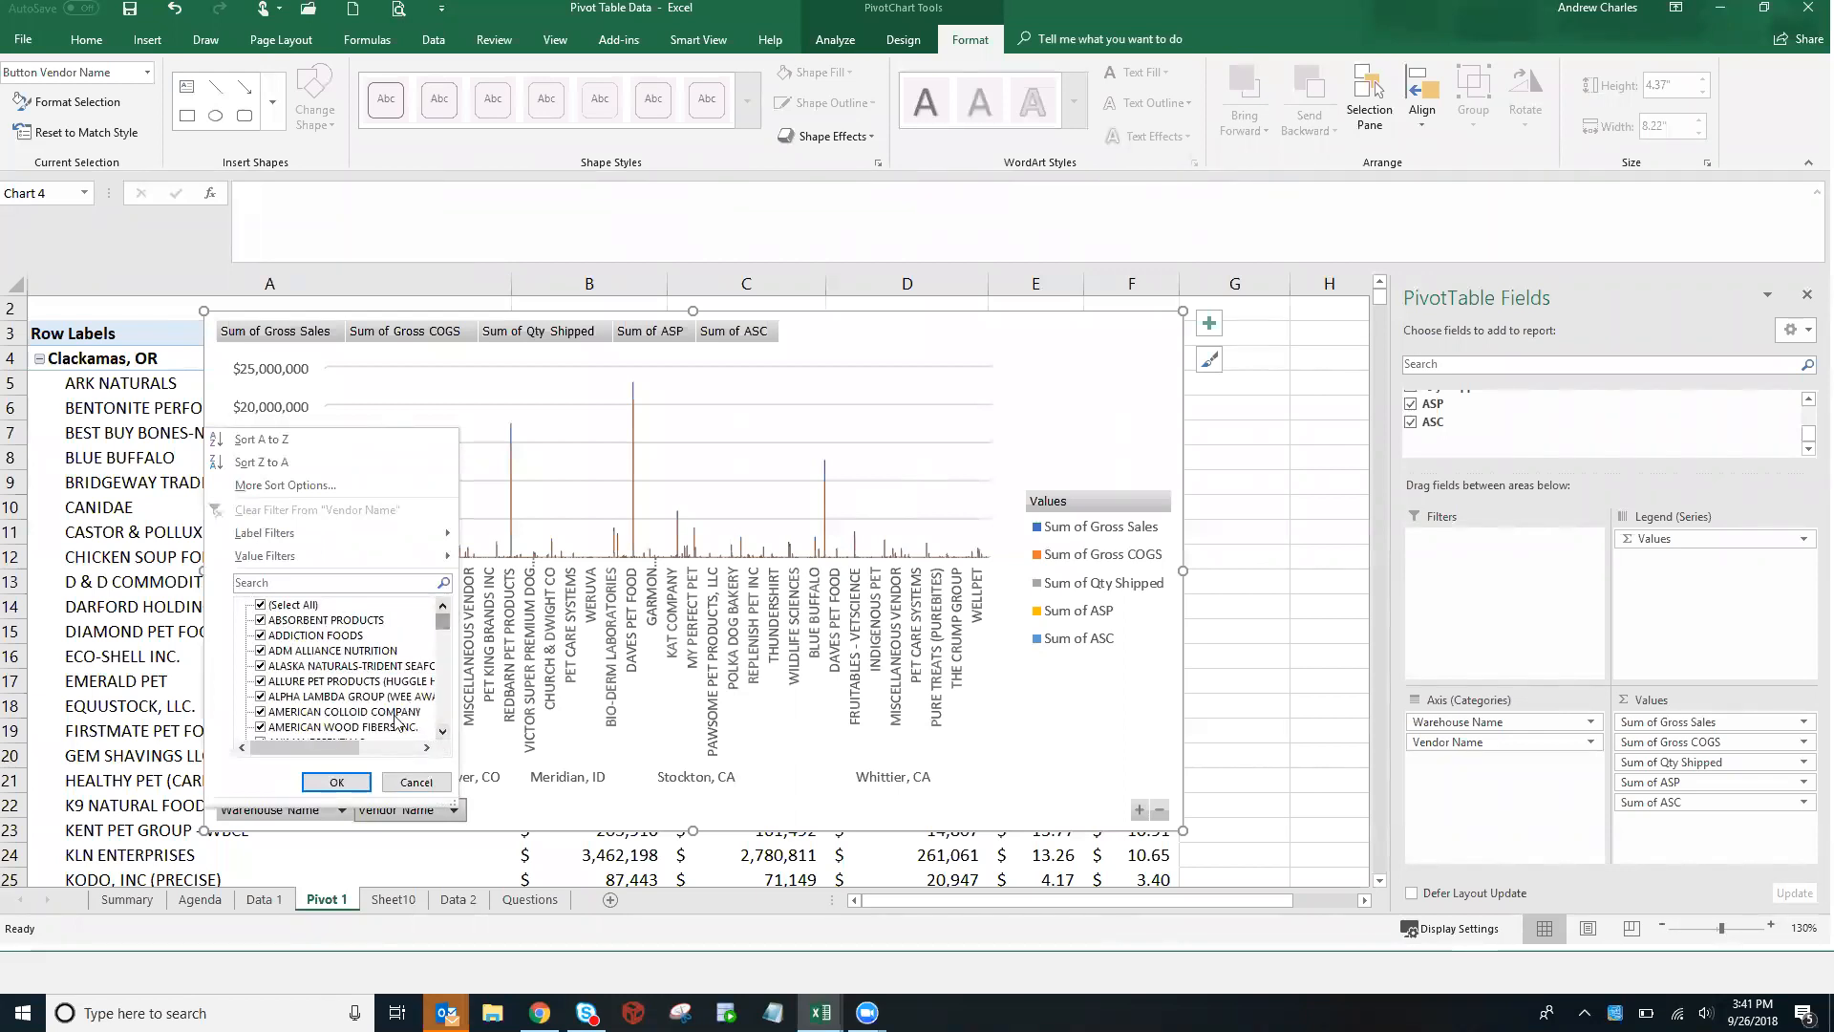
click(416, 782)
click(419, 811)
click(446, 794)
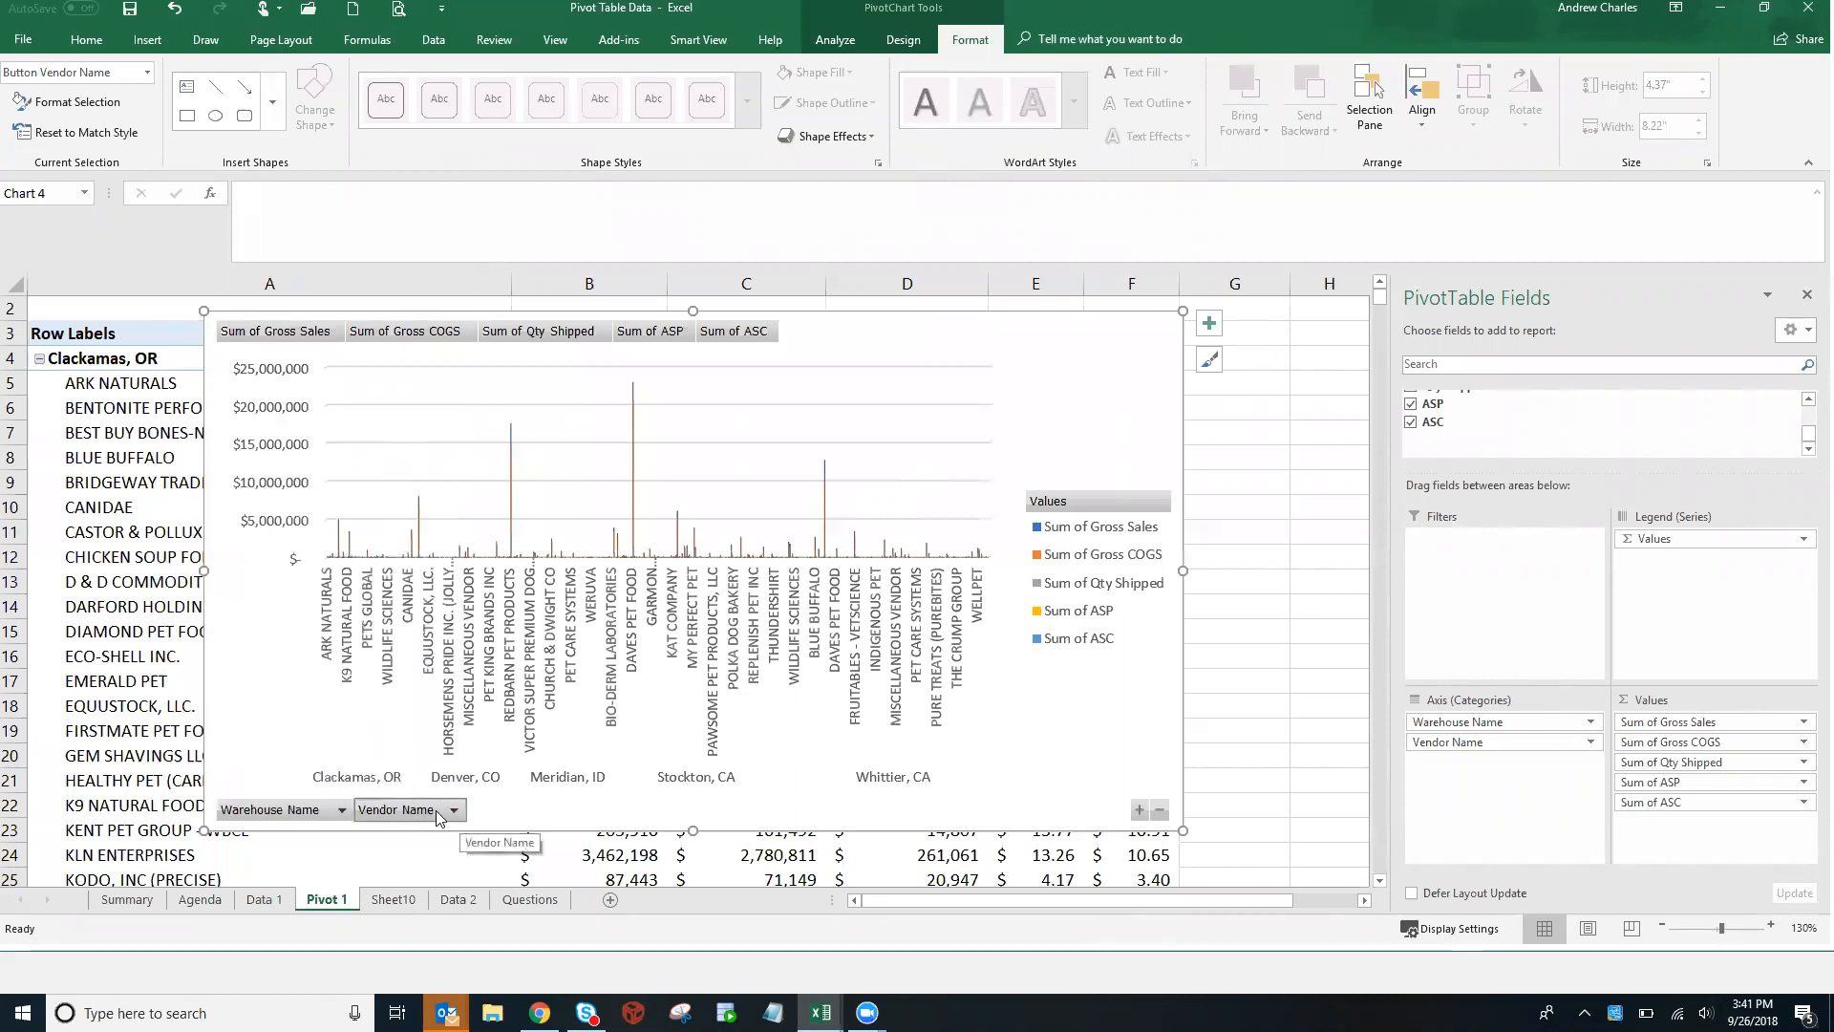
Remove the Vendor Name field from the PivotChart, leaving Warehouse Name as the only axis field
right_click(437, 811)
right_click(401, 820)
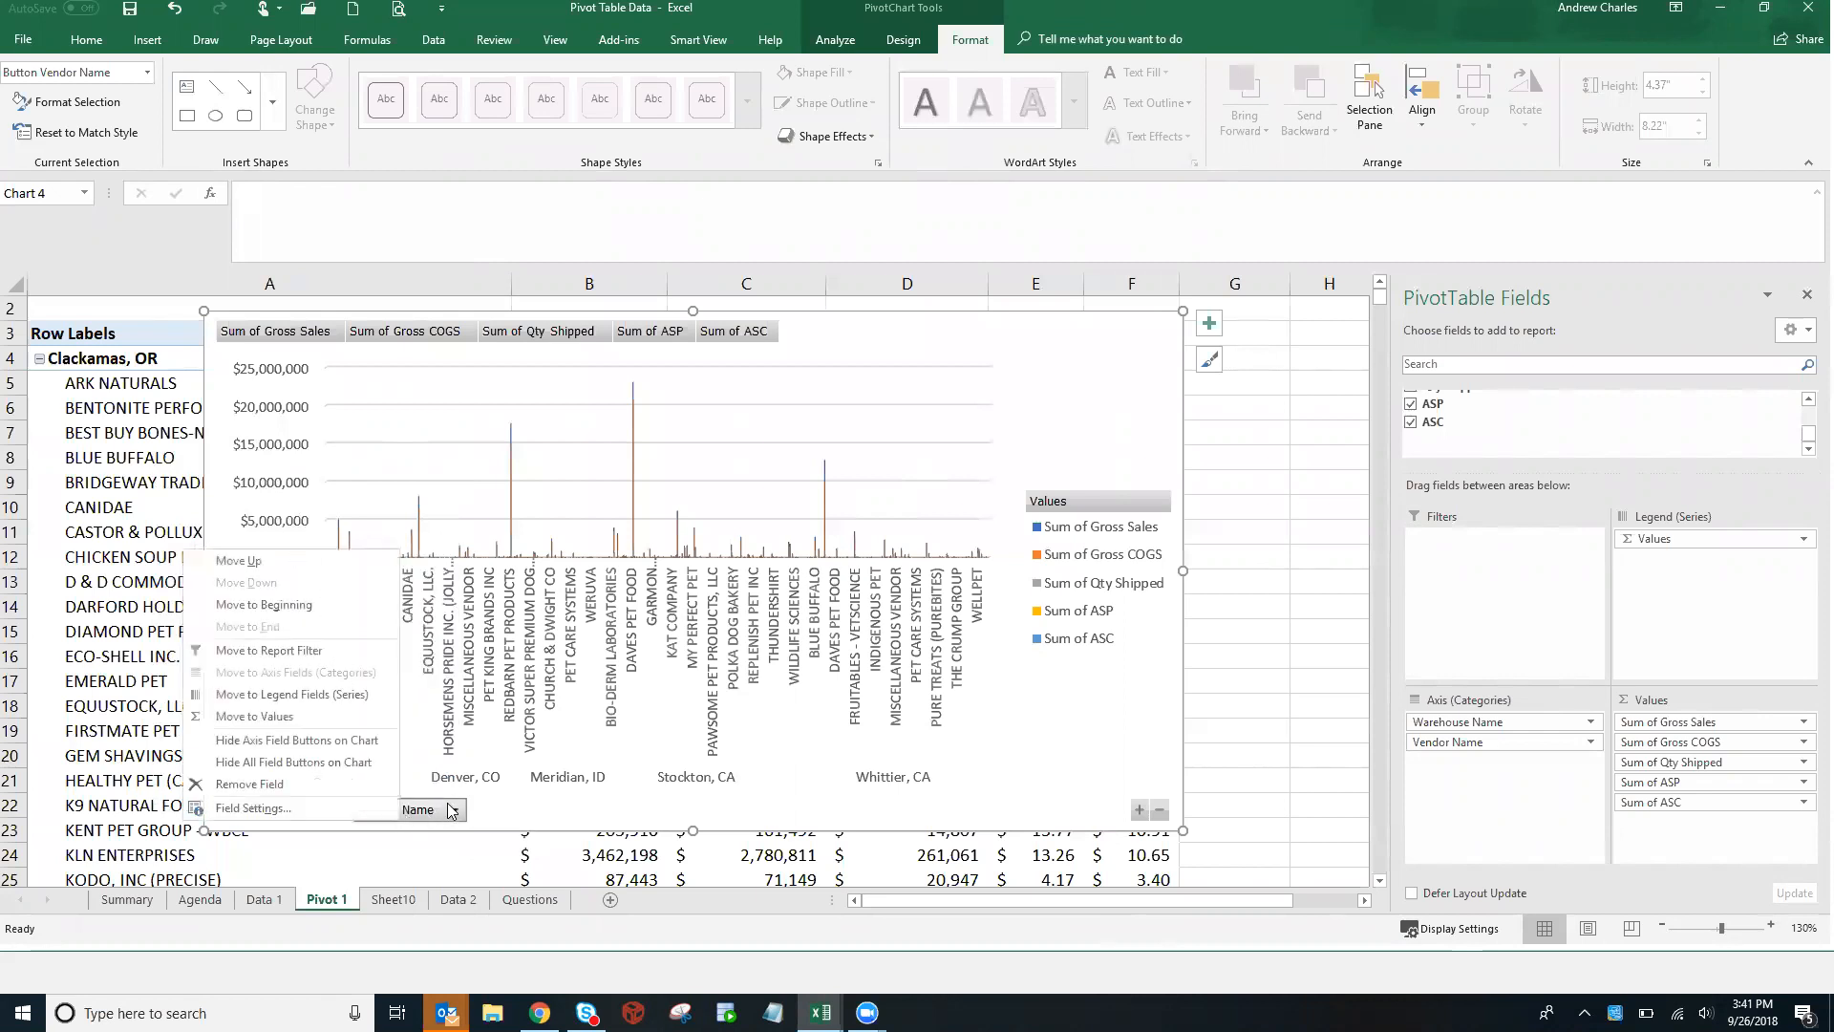
click(422, 810)
right_click(422, 810)
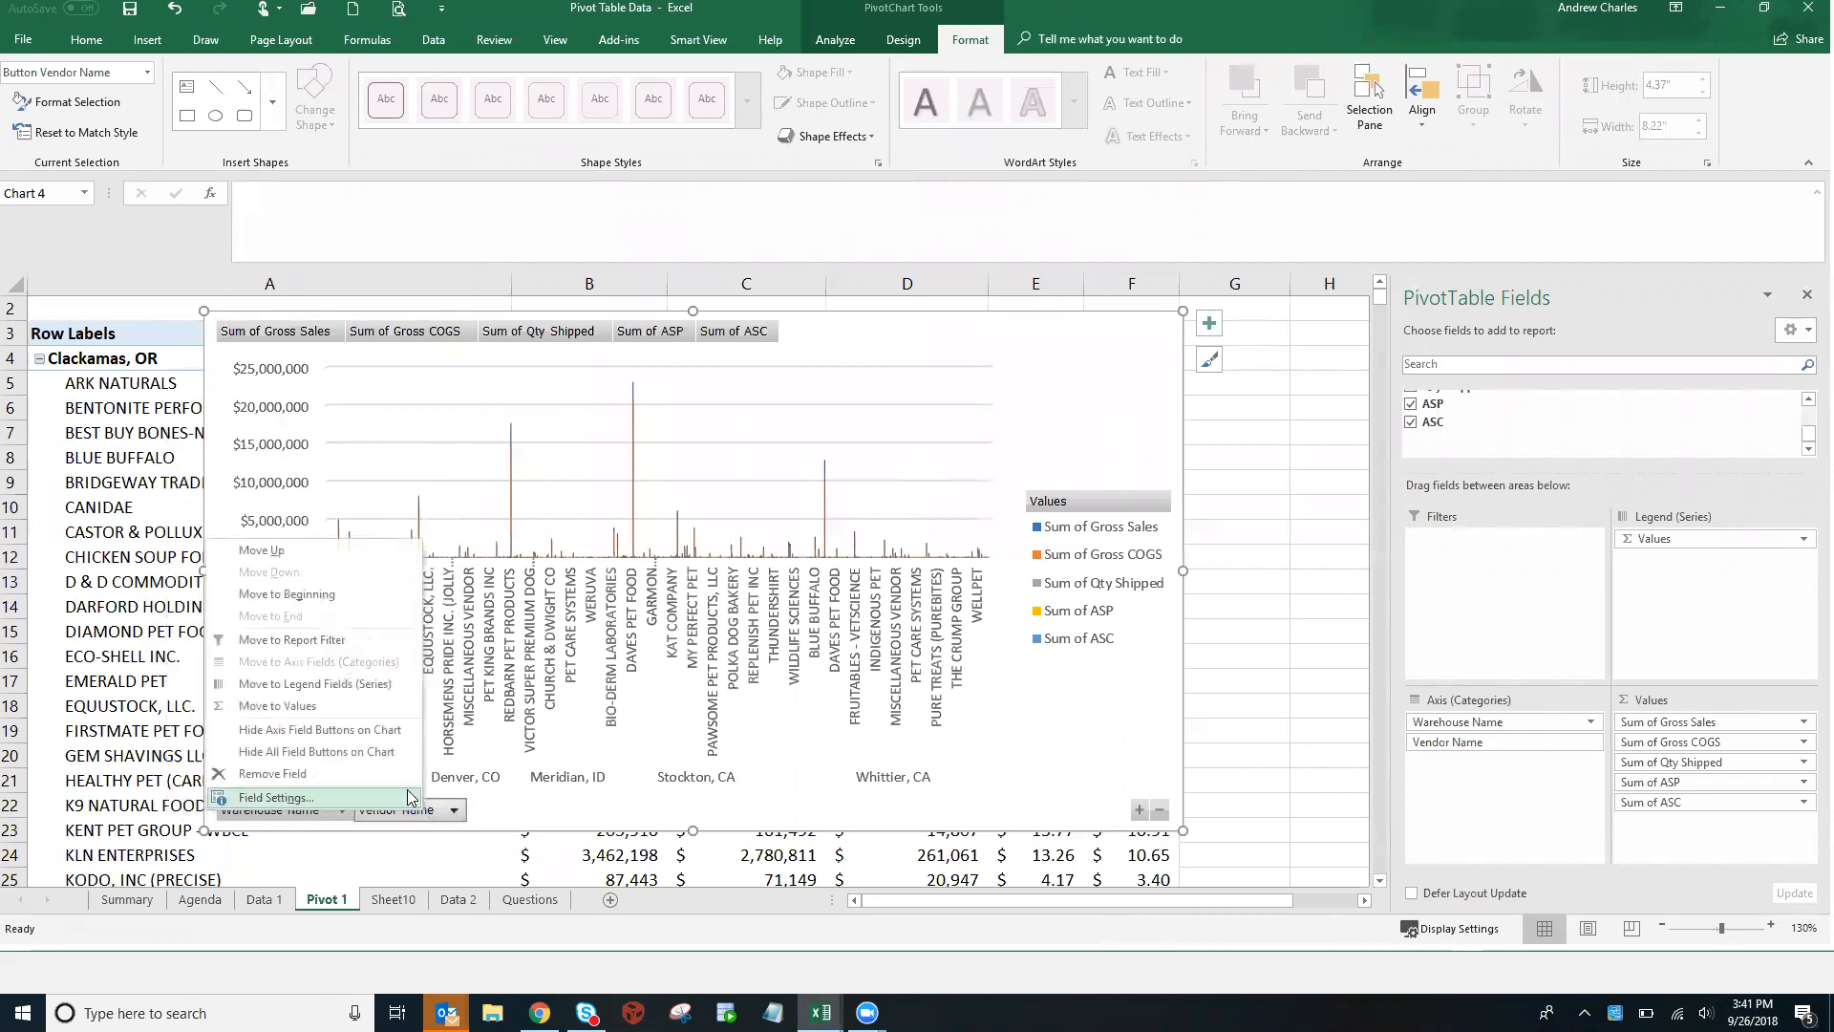
click(347, 774)
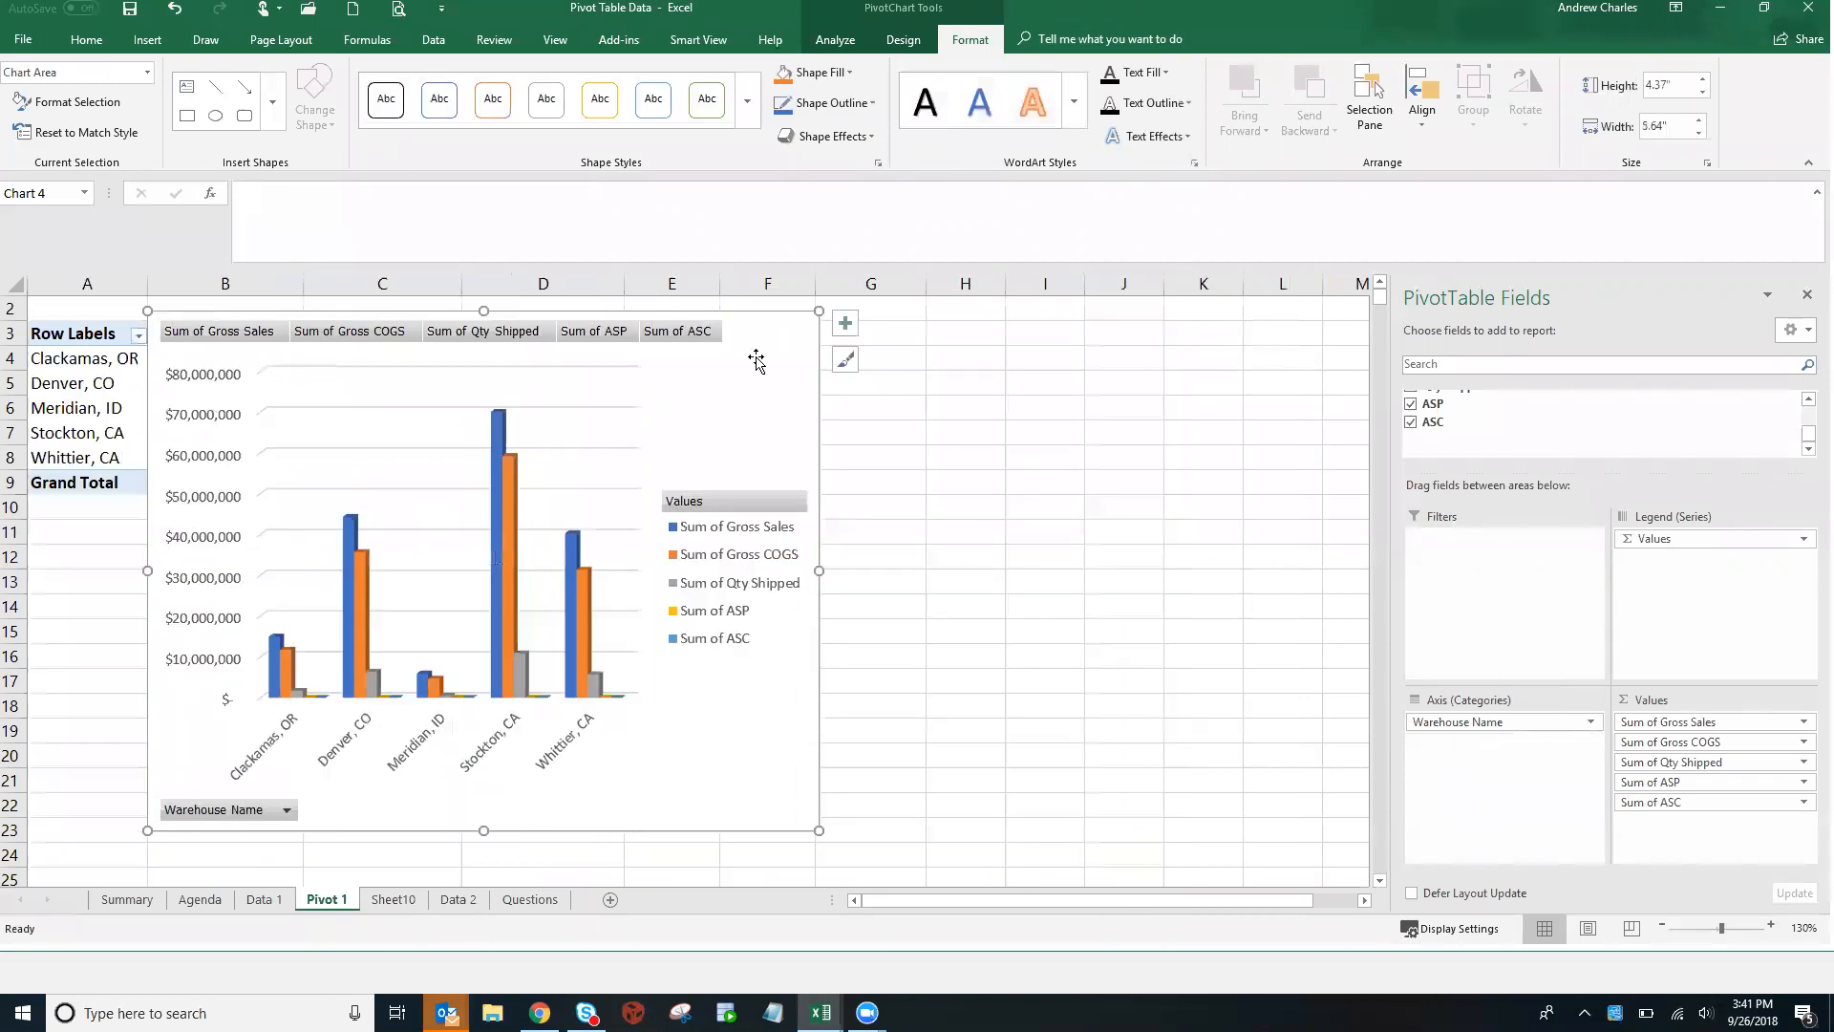
Move the PivotChart down to uncover the PivotTable, and bring it back to just below the header row, starting over column B
drag(766, 350, 1027, 746)
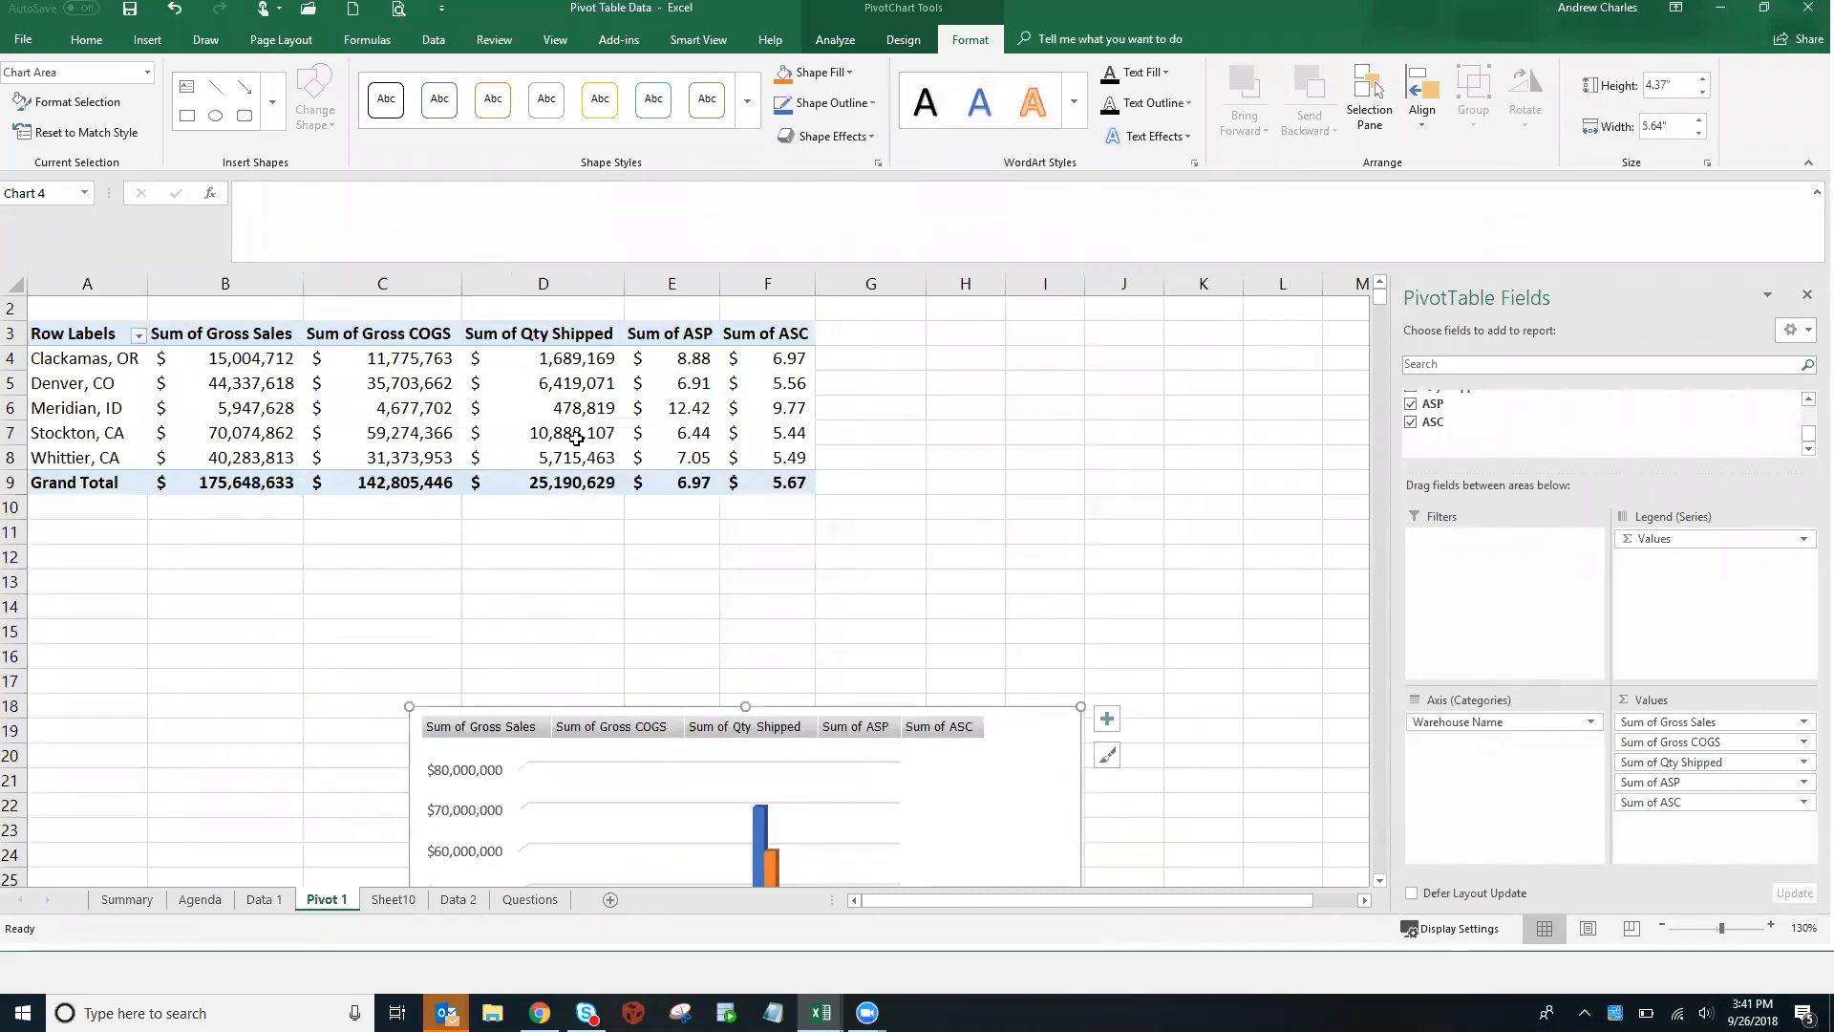
mouse_move(1021, 779)
mouse_down()
mouse_move(927, 559)
mouse_move(813, 366)
mouse_move(806, 385)
mouse_up()
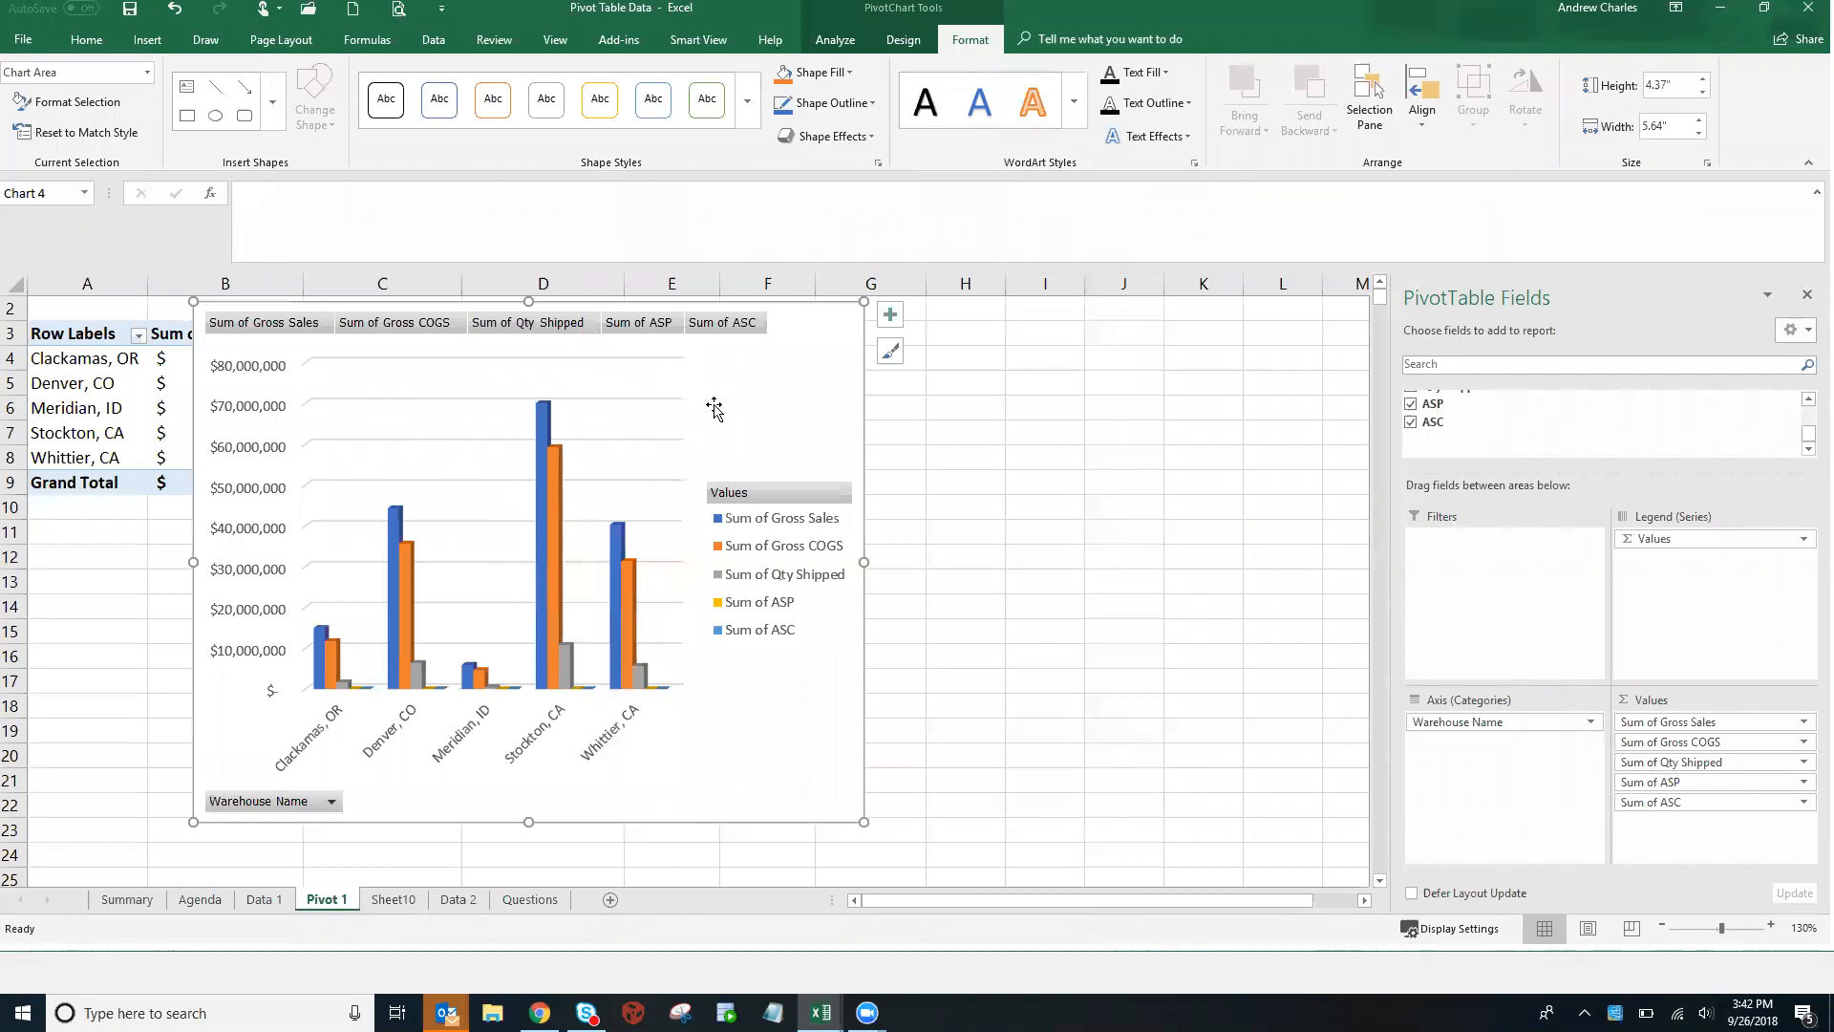
drag(786, 401, 829, 449)
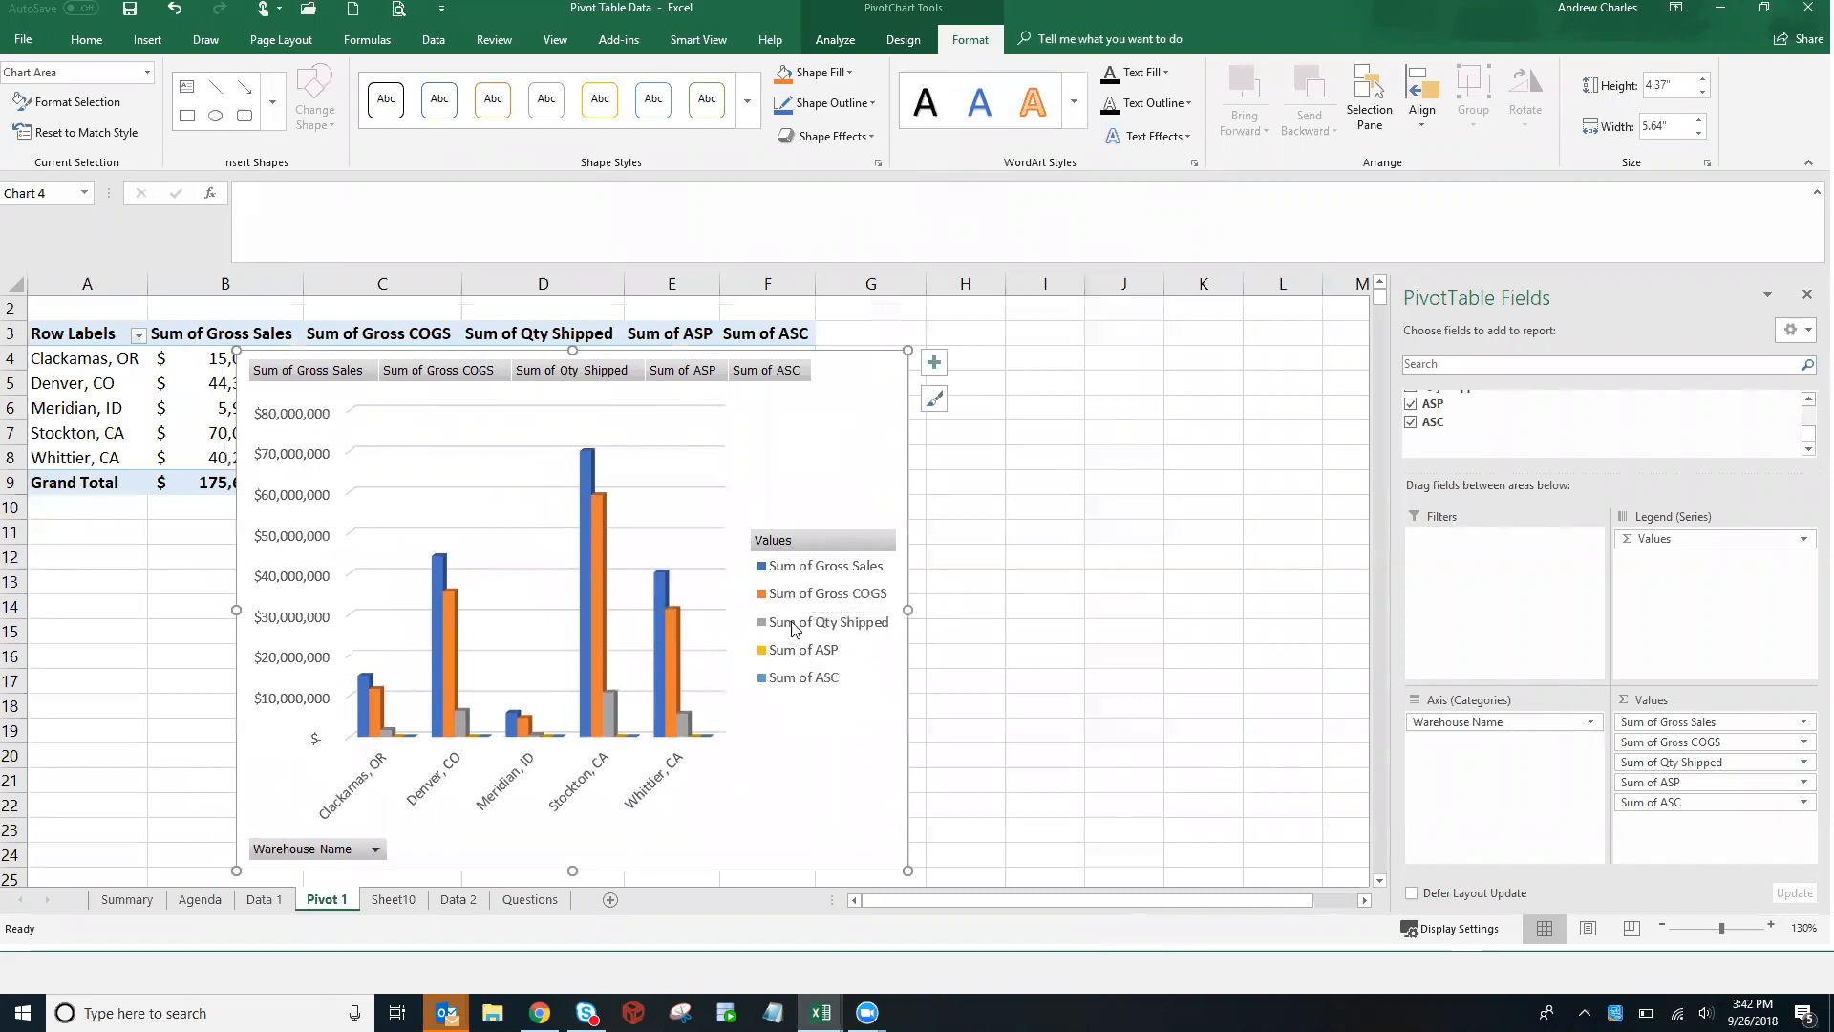
Remove Sum of Gross Sales, Sum of Gross COGS and Sum of Qty Shipped from the PivotChart, and move the chart clear of the PivotTable
right_click(337, 372)
click(230, 604)
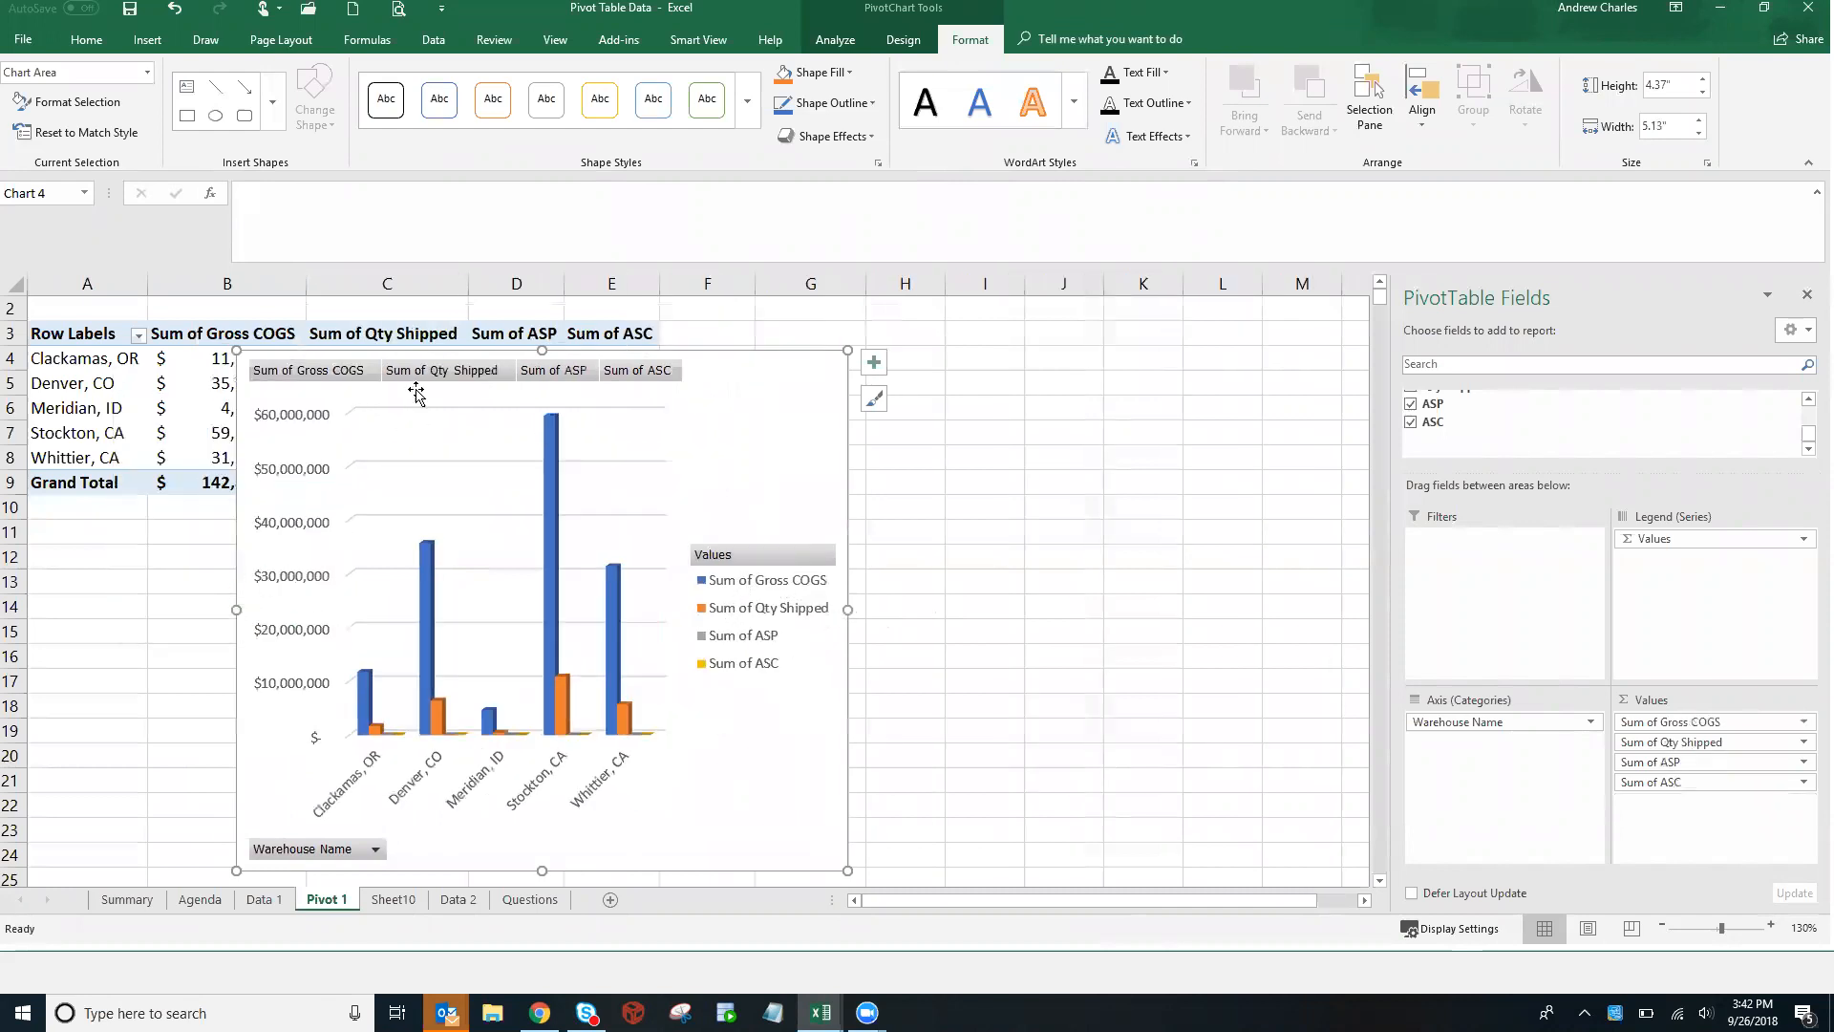
right_click(354, 374)
click(266, 606)
right_click(345, 372)
click(272, 602)
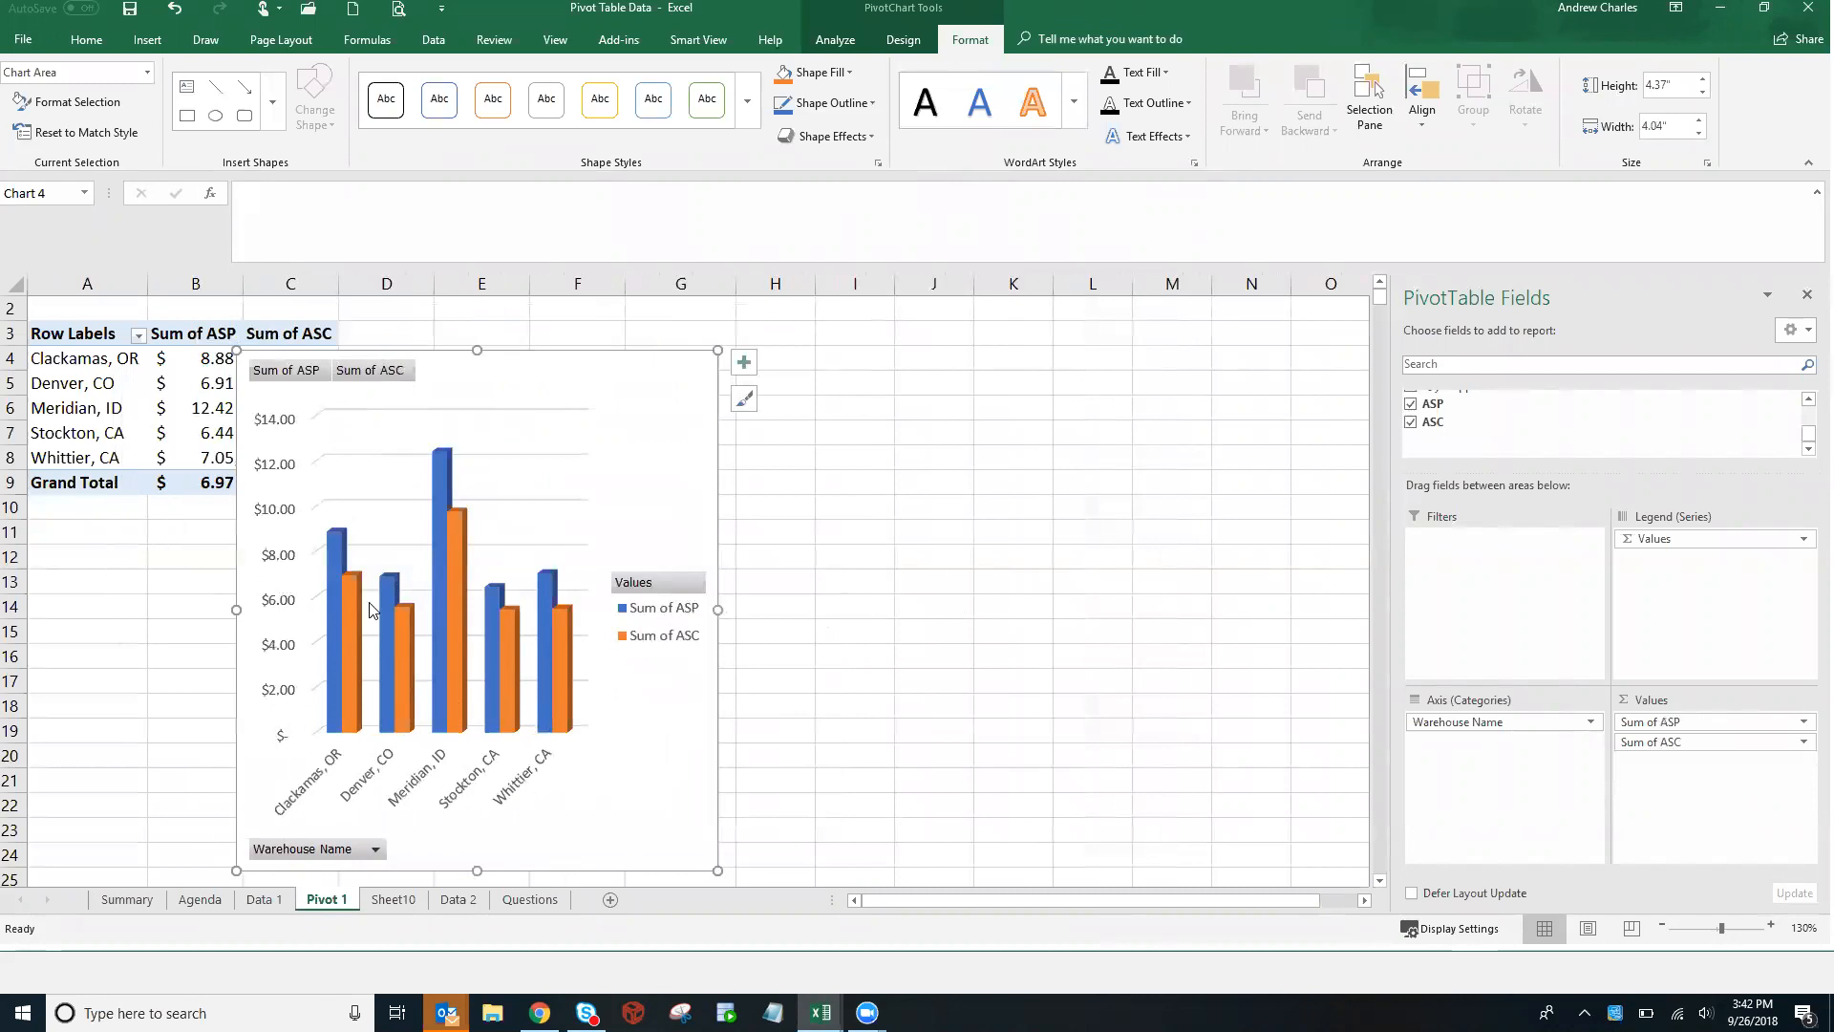
drag(657, 508, 940, 469)
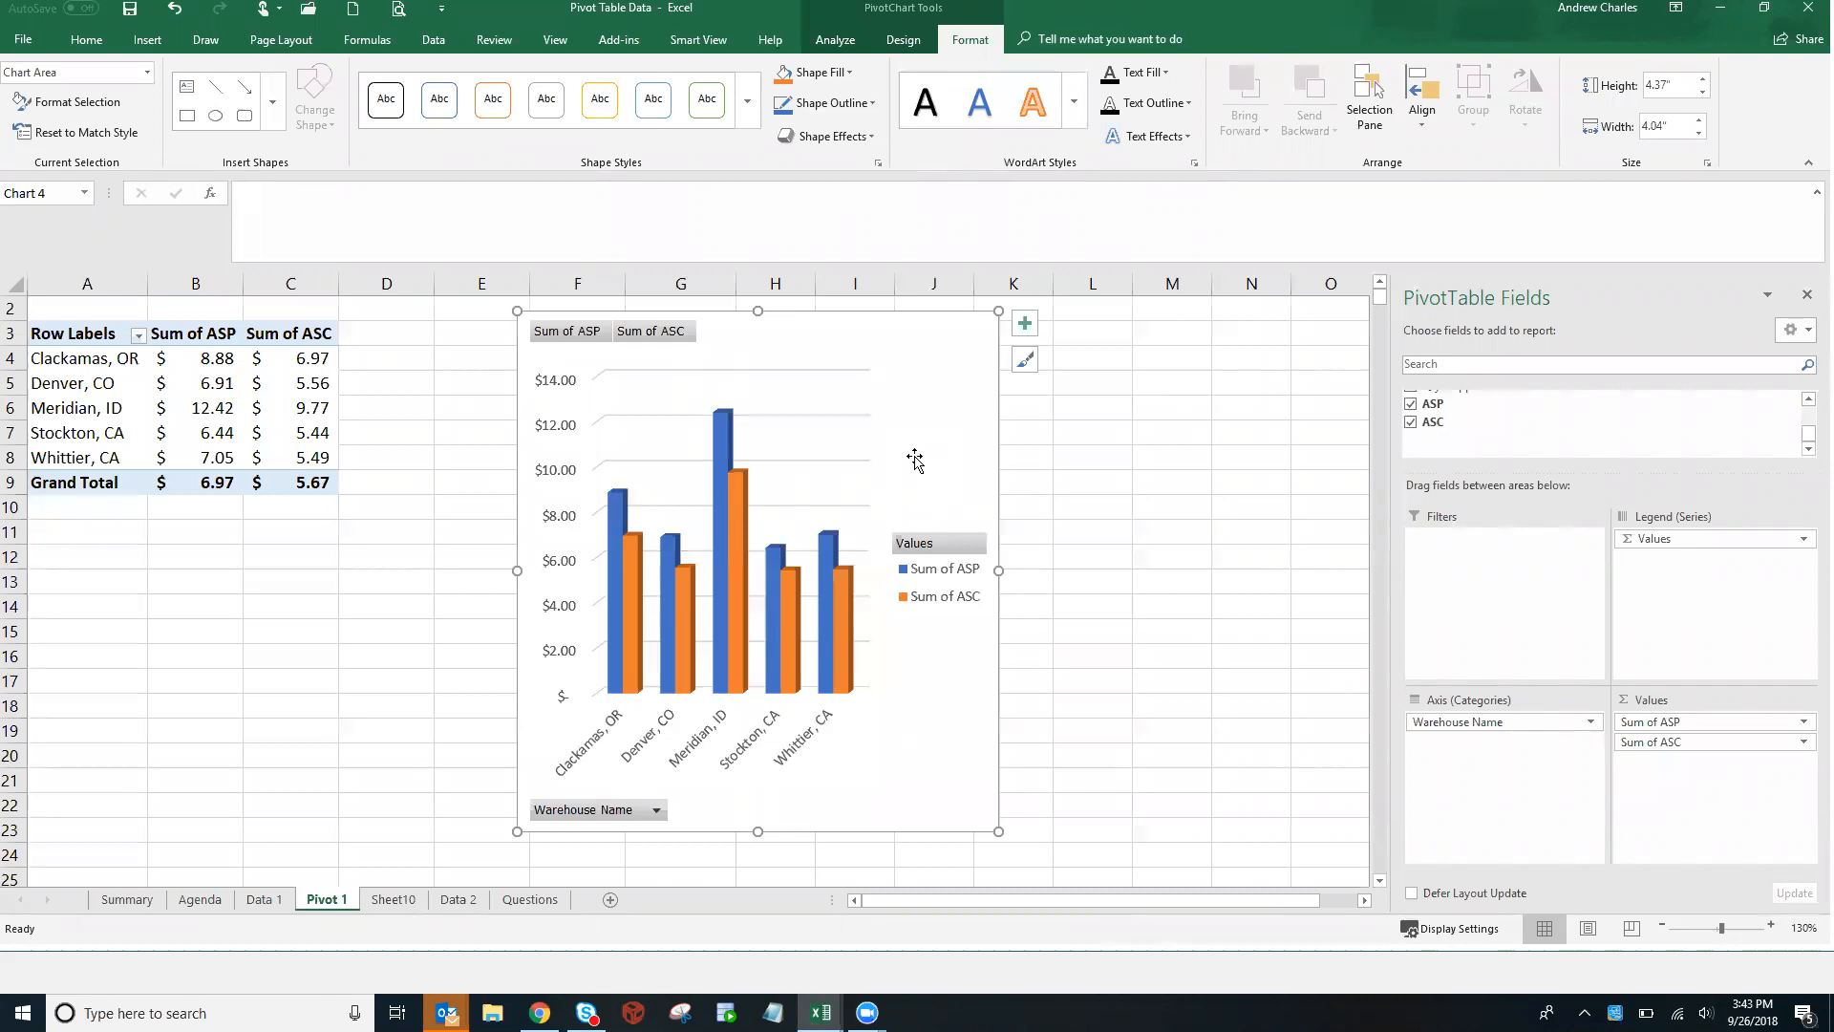
Fill the Sum of ASP columns with green and widen the PivotChart to about 6.72 inches
click(833, 602)
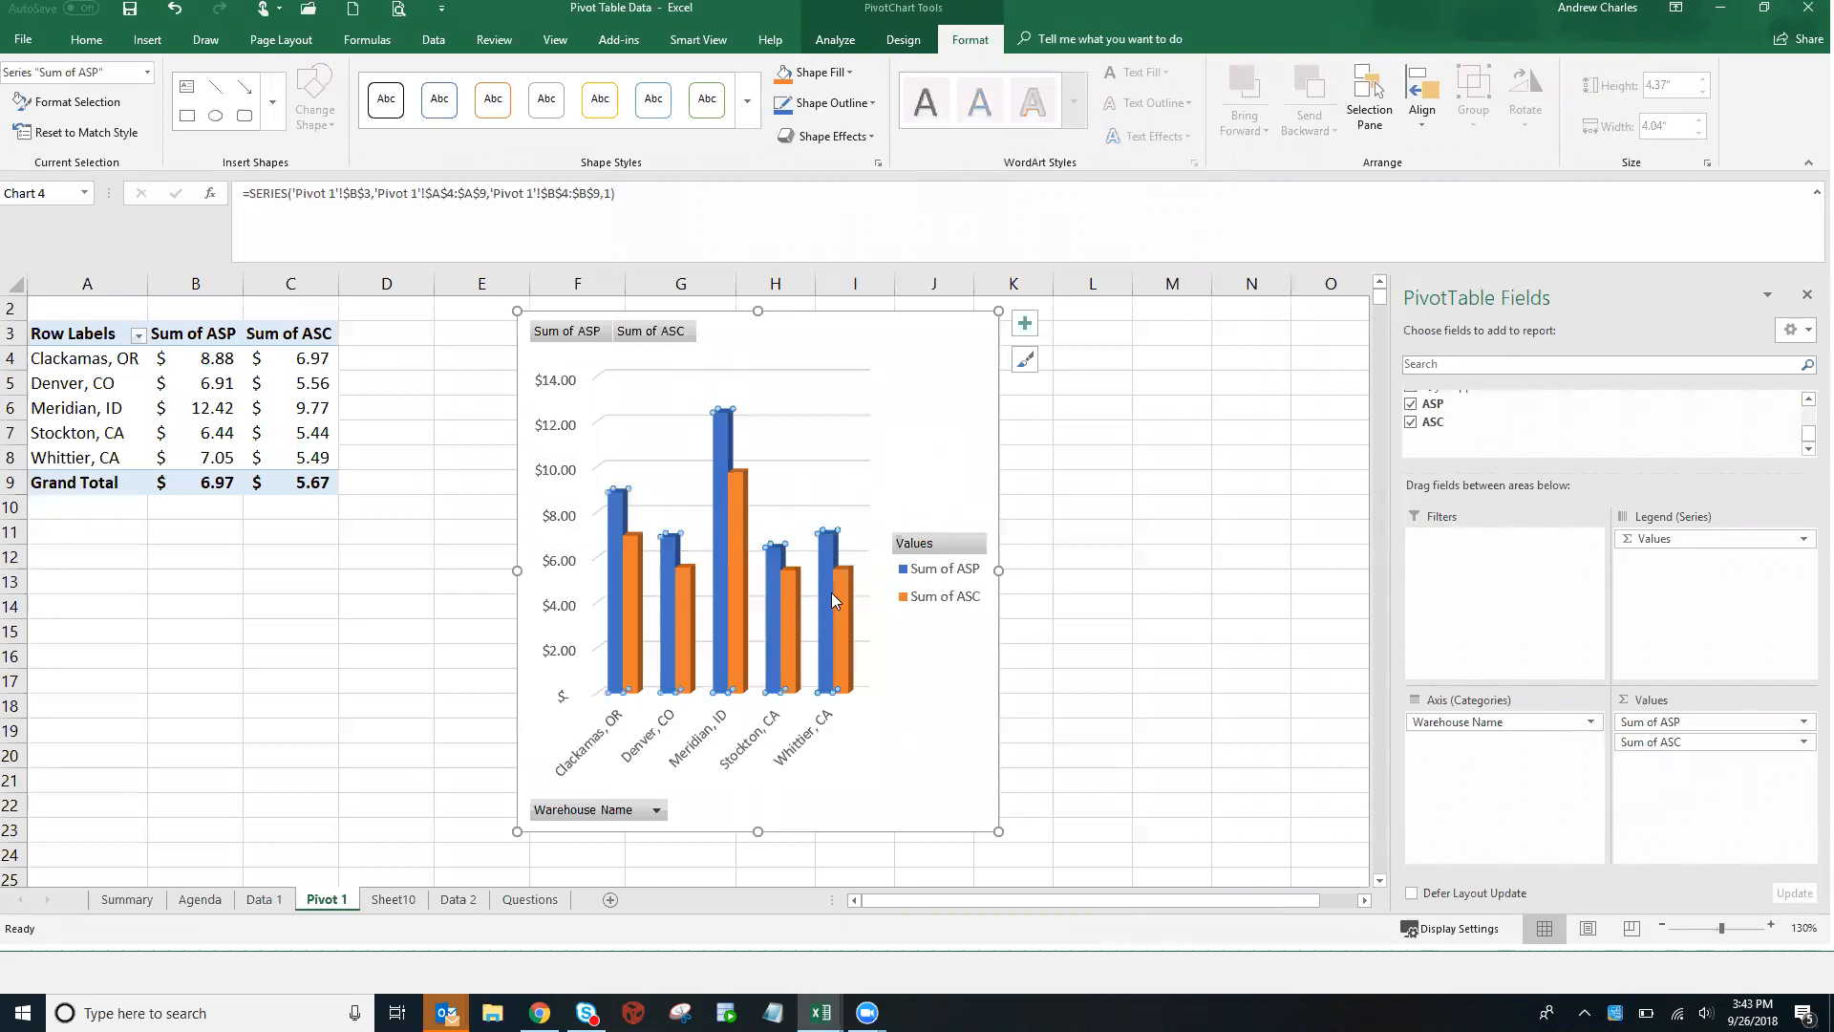
mouse_move(830, 593)
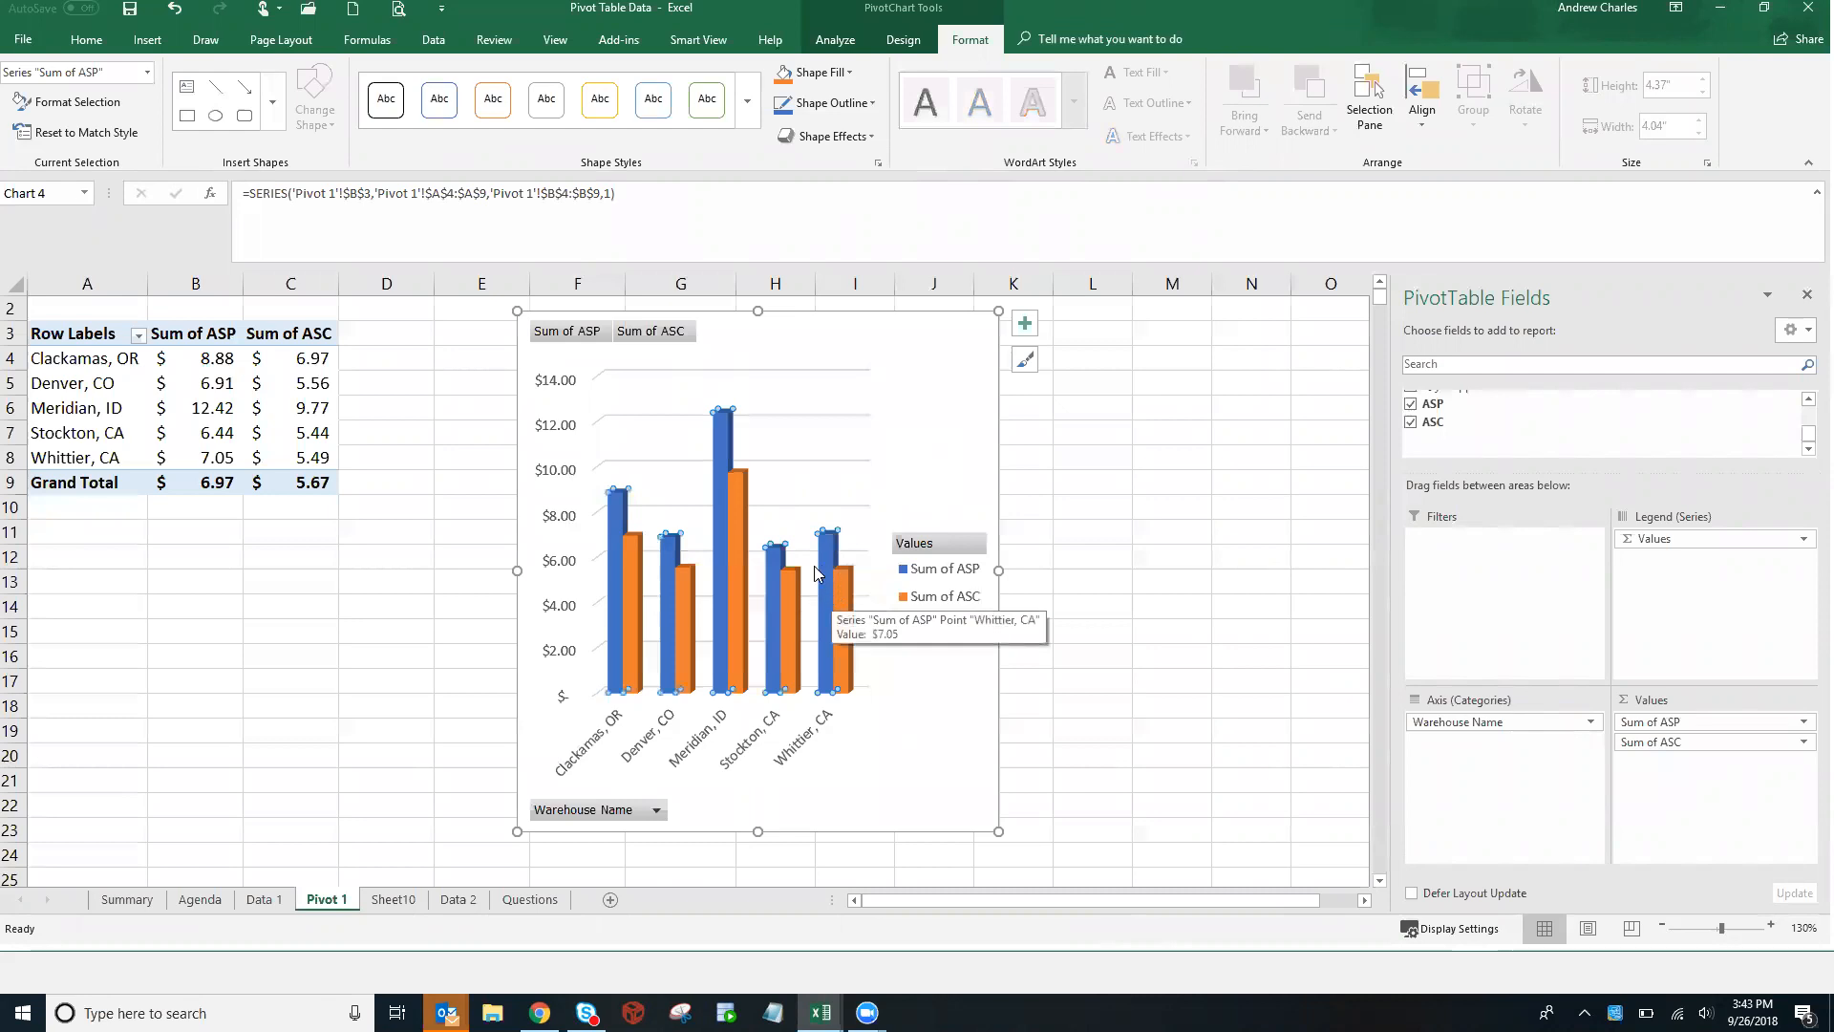
click(850, 76)
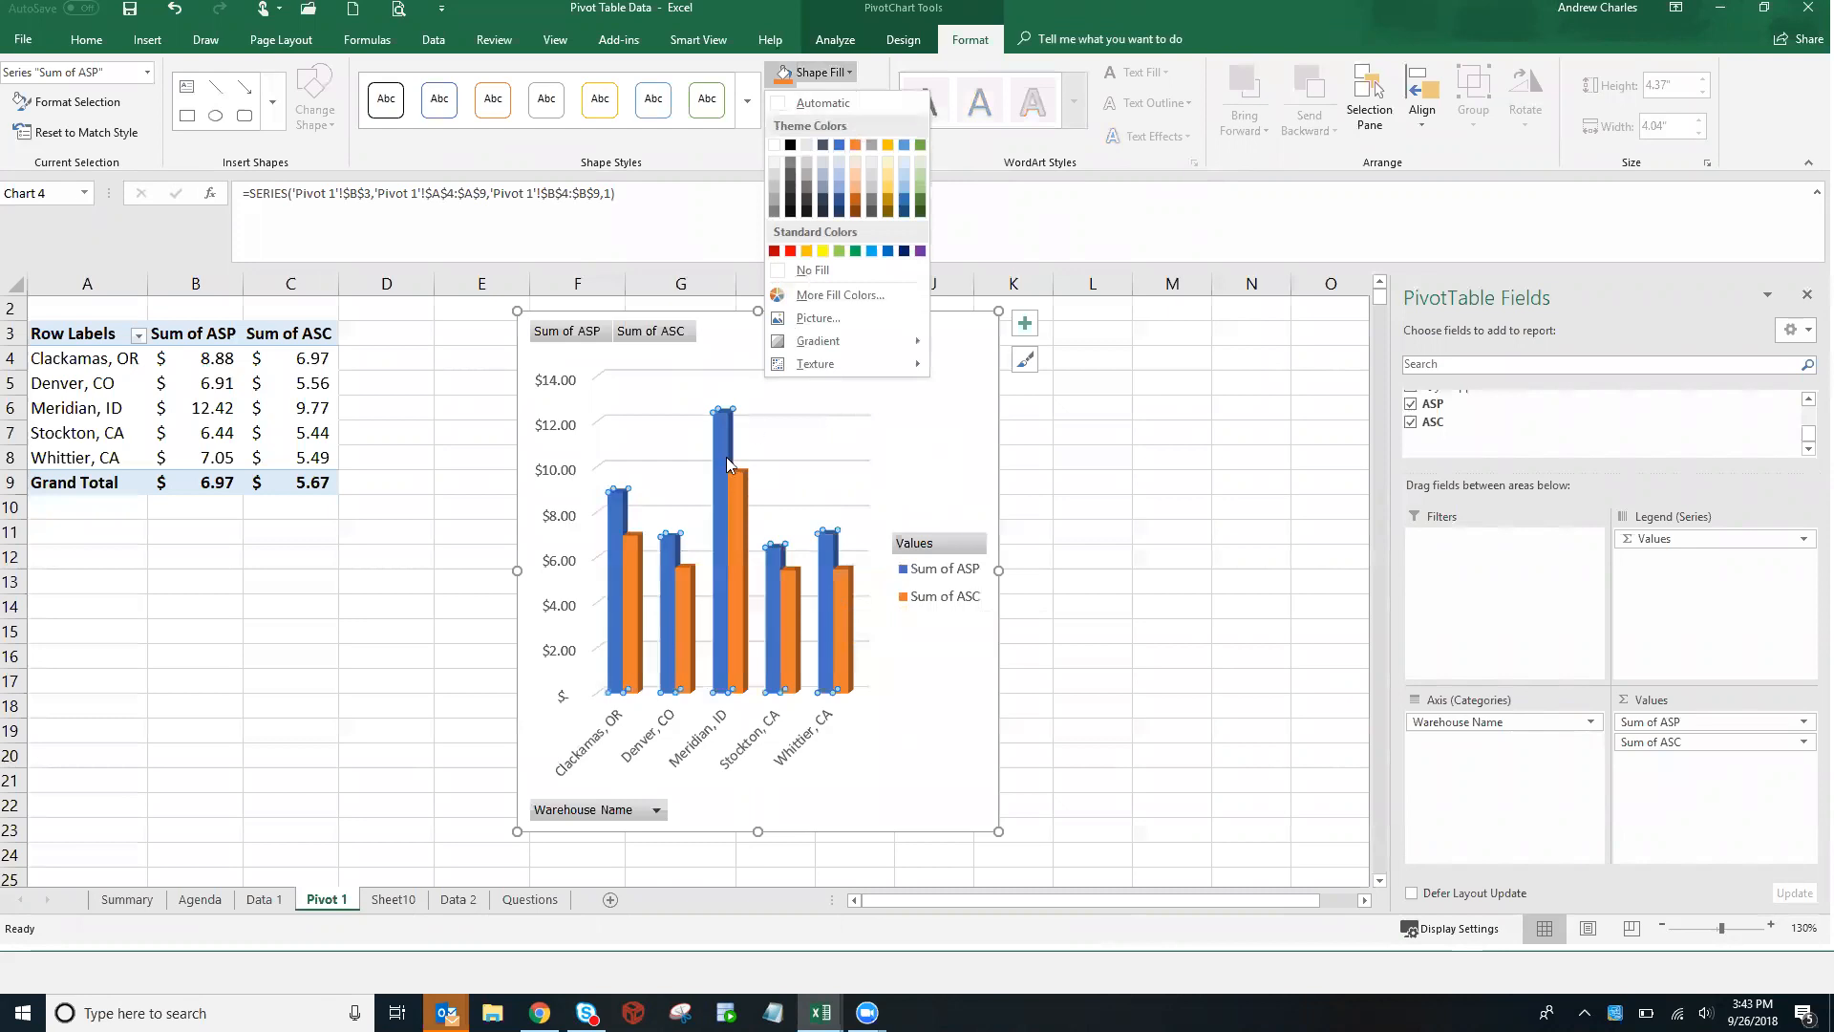
click(855, 252)
click(735, 504)
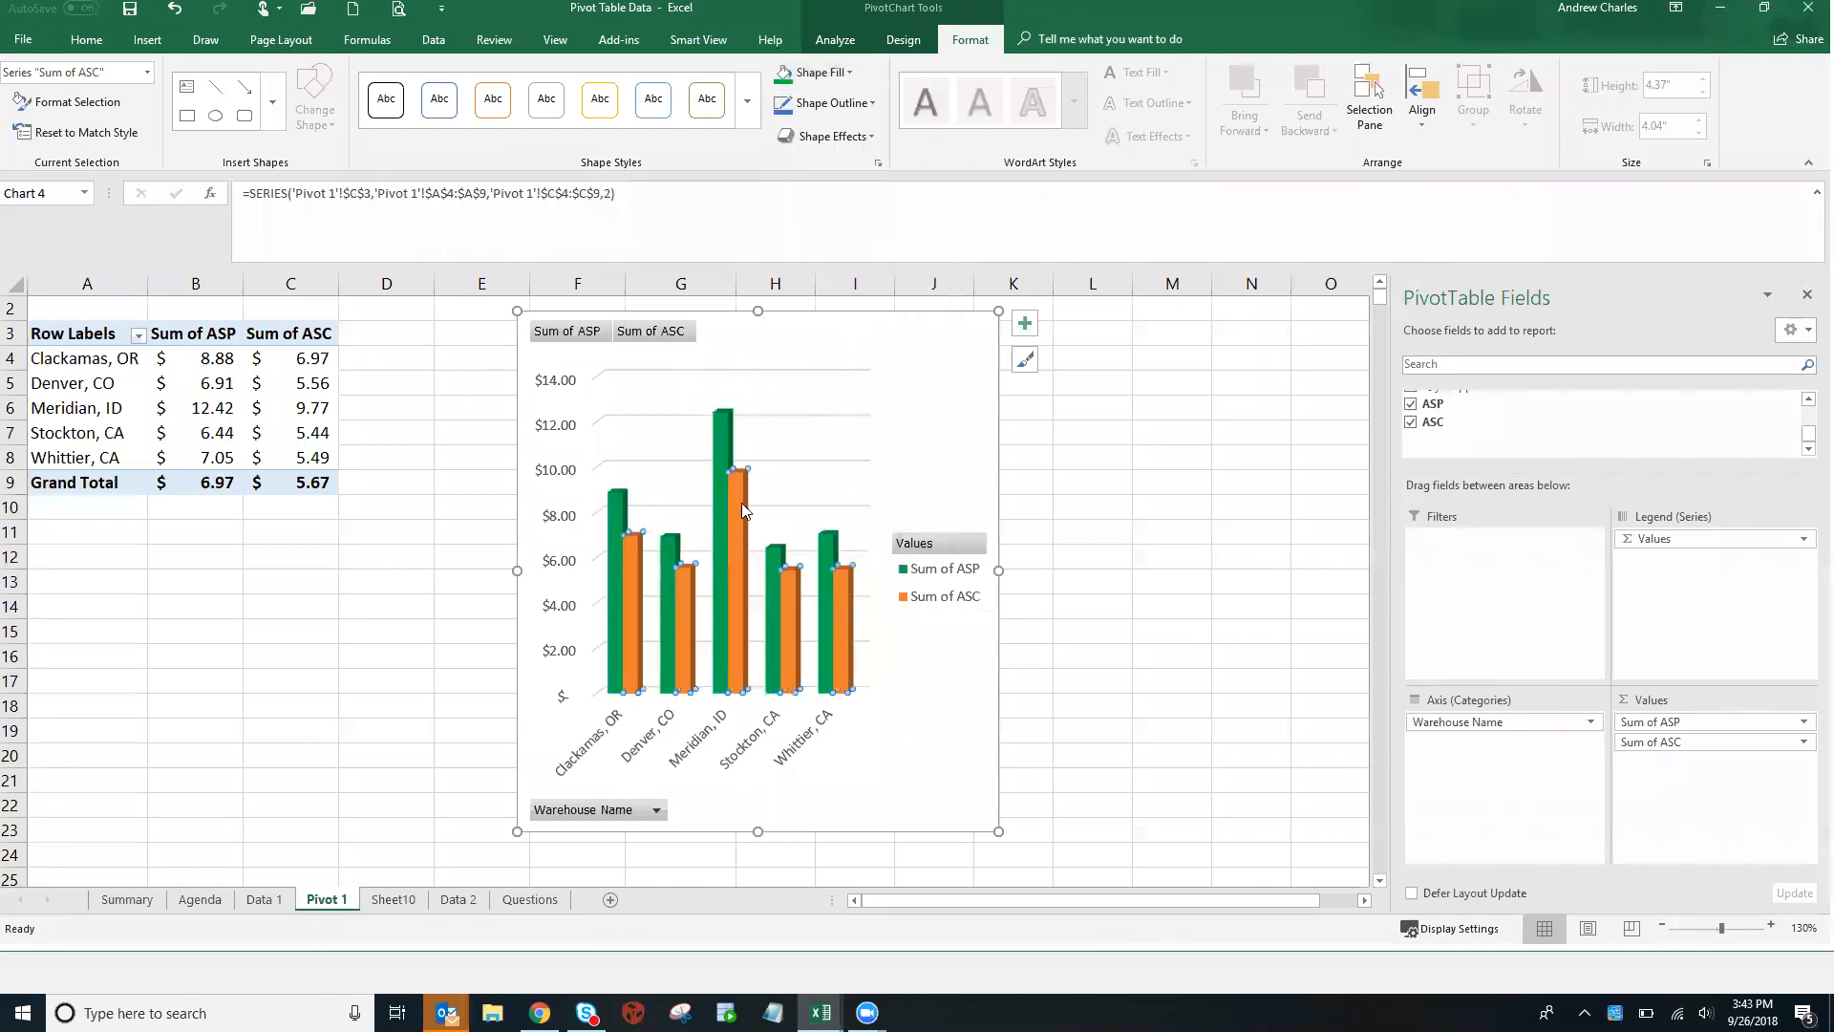
right_click(741, 503)
click(951, 537)
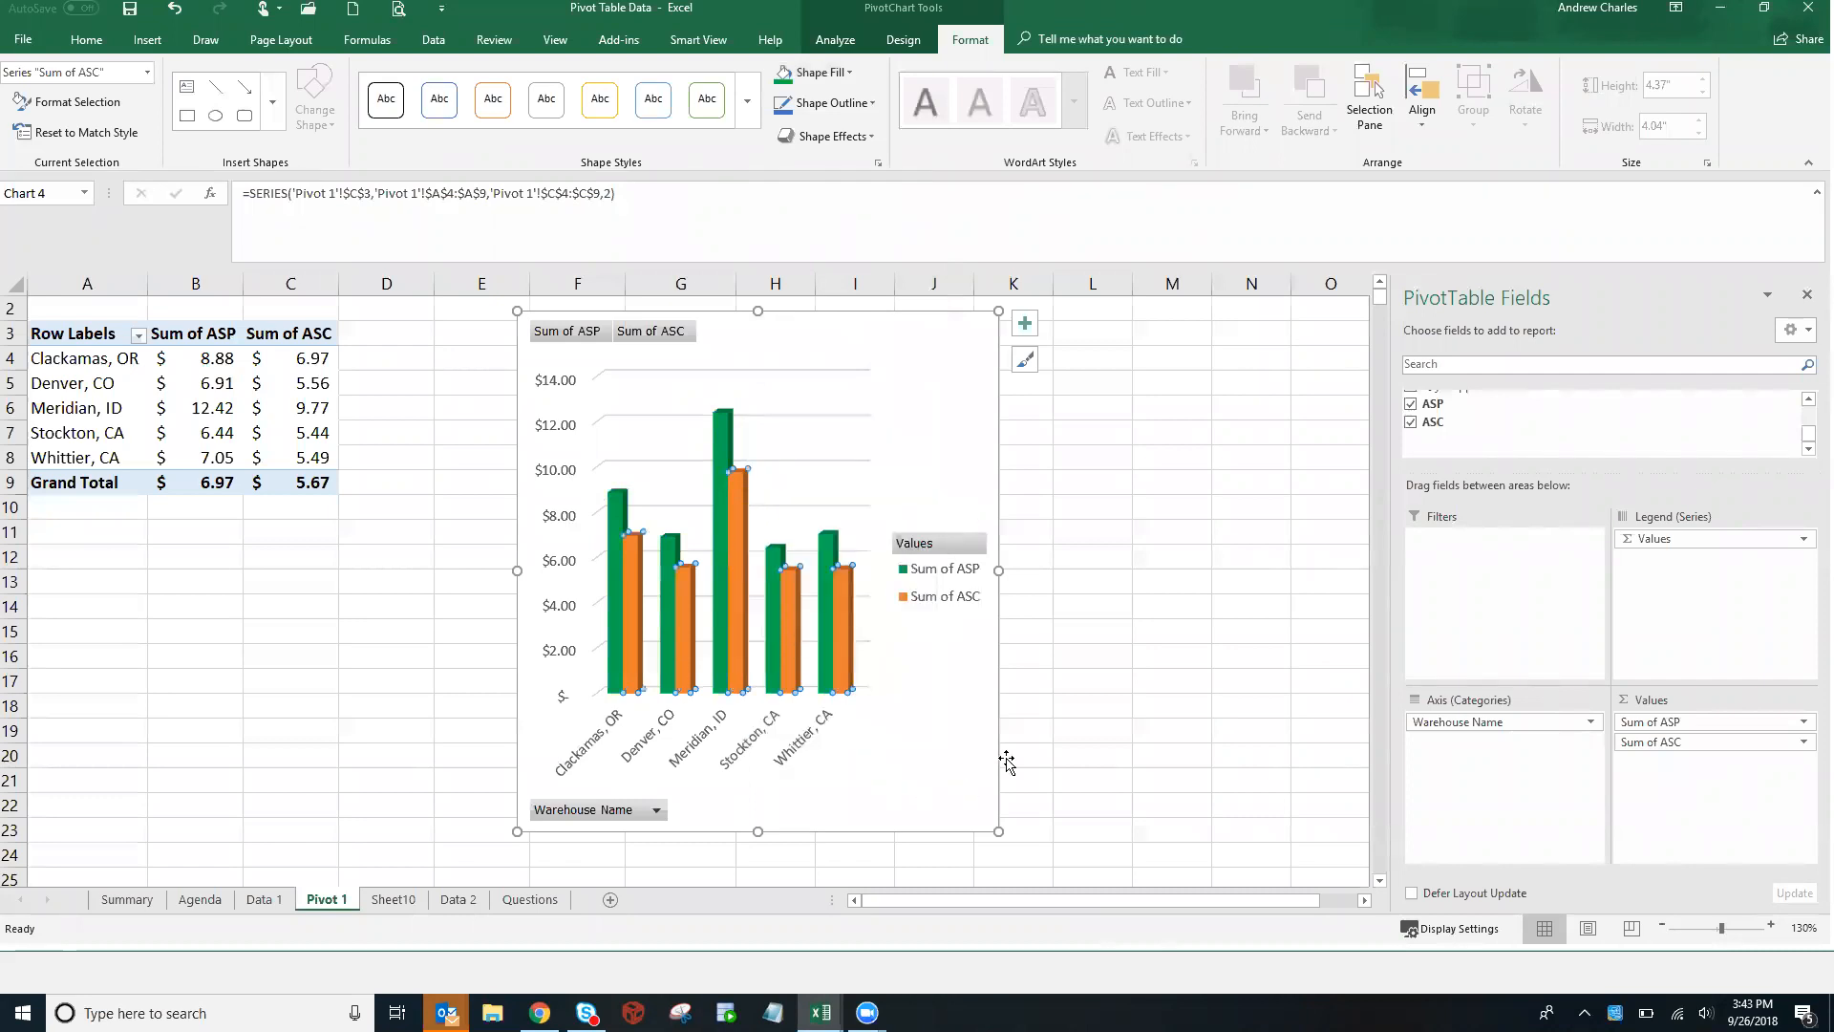
drag(999, 570, 1318, 571)
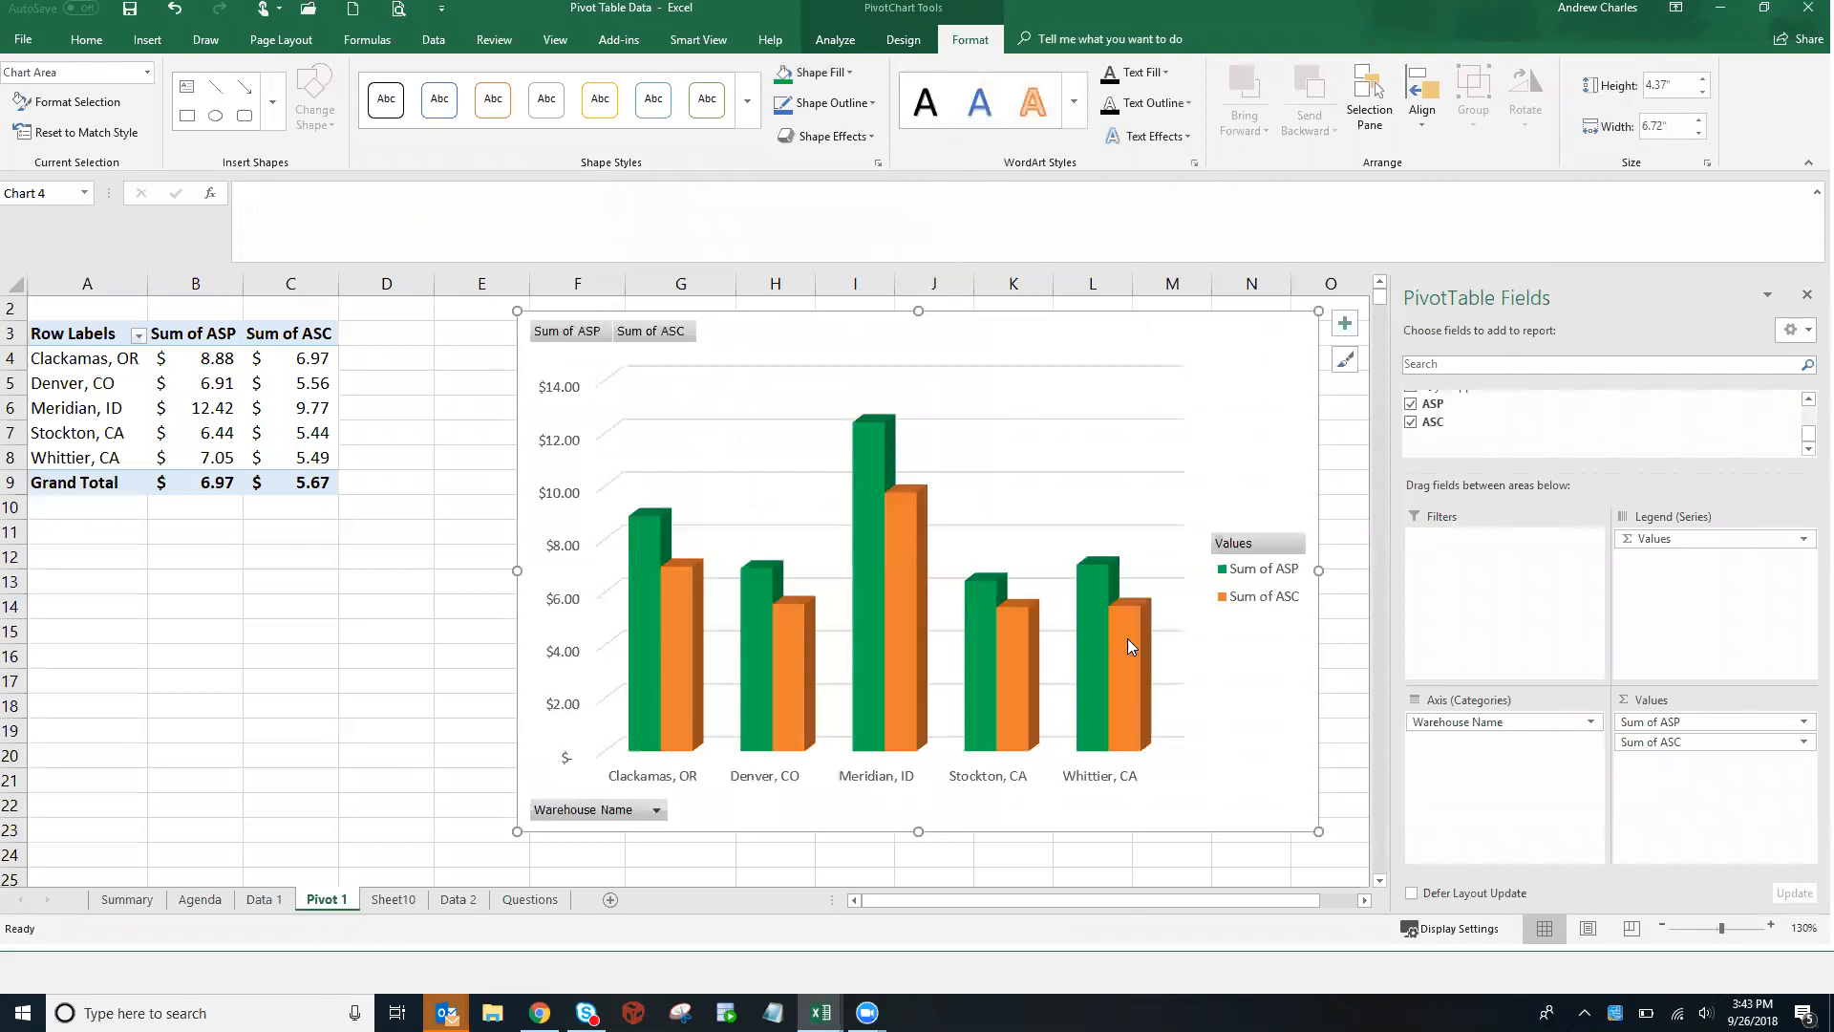
mouse_move(1004, 610)
Select a PivotTable value and show the Refresh and Refresh All choices
click(224, 411)
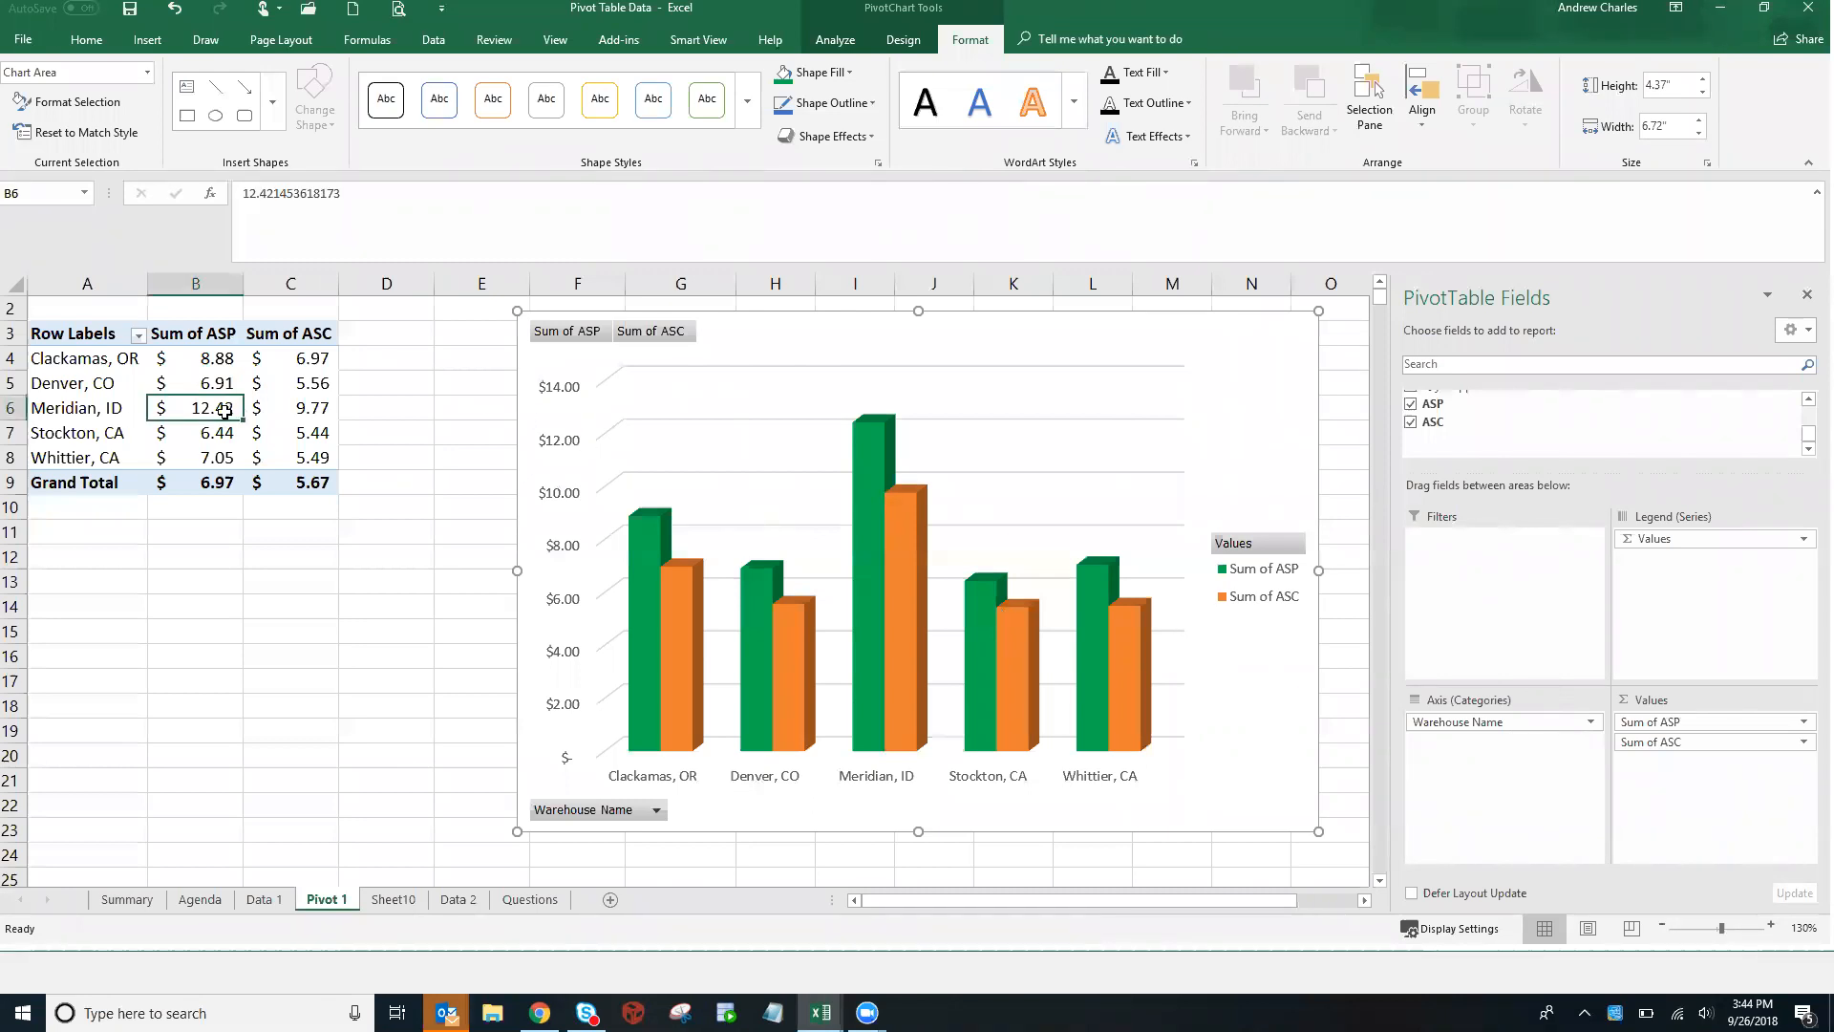
click(824, 43)
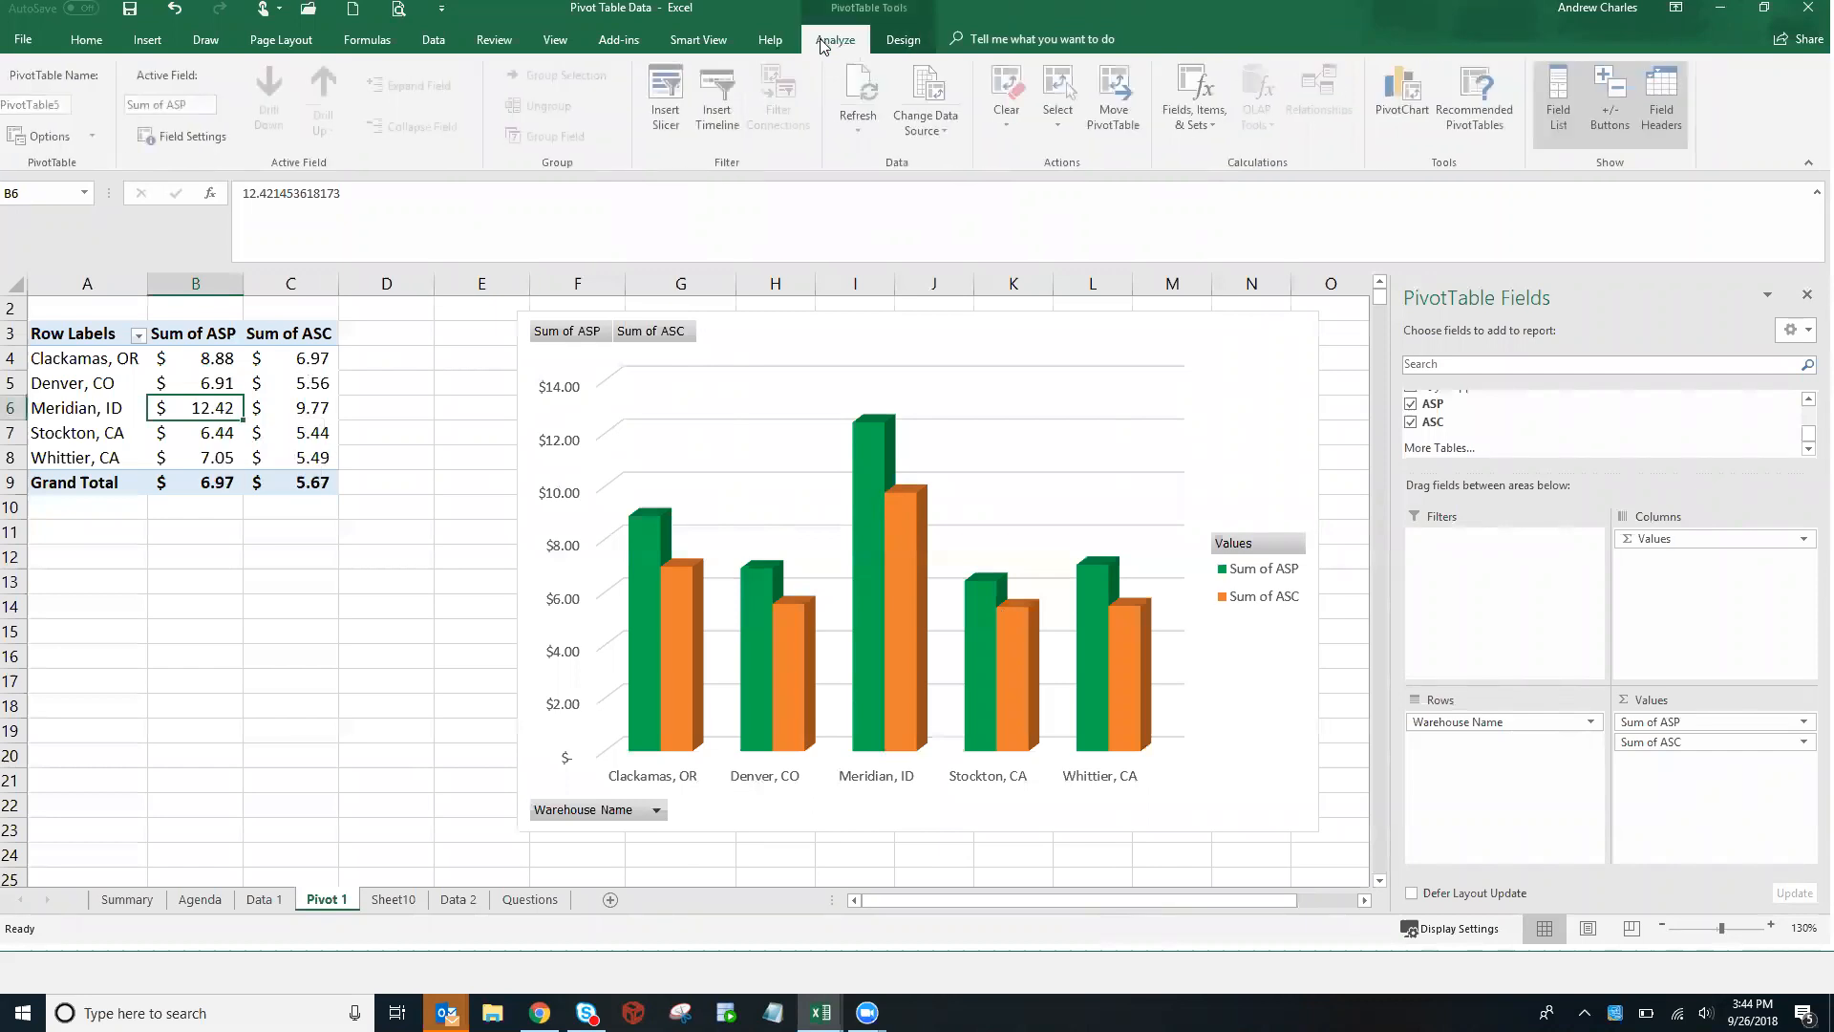
click(863, 90)
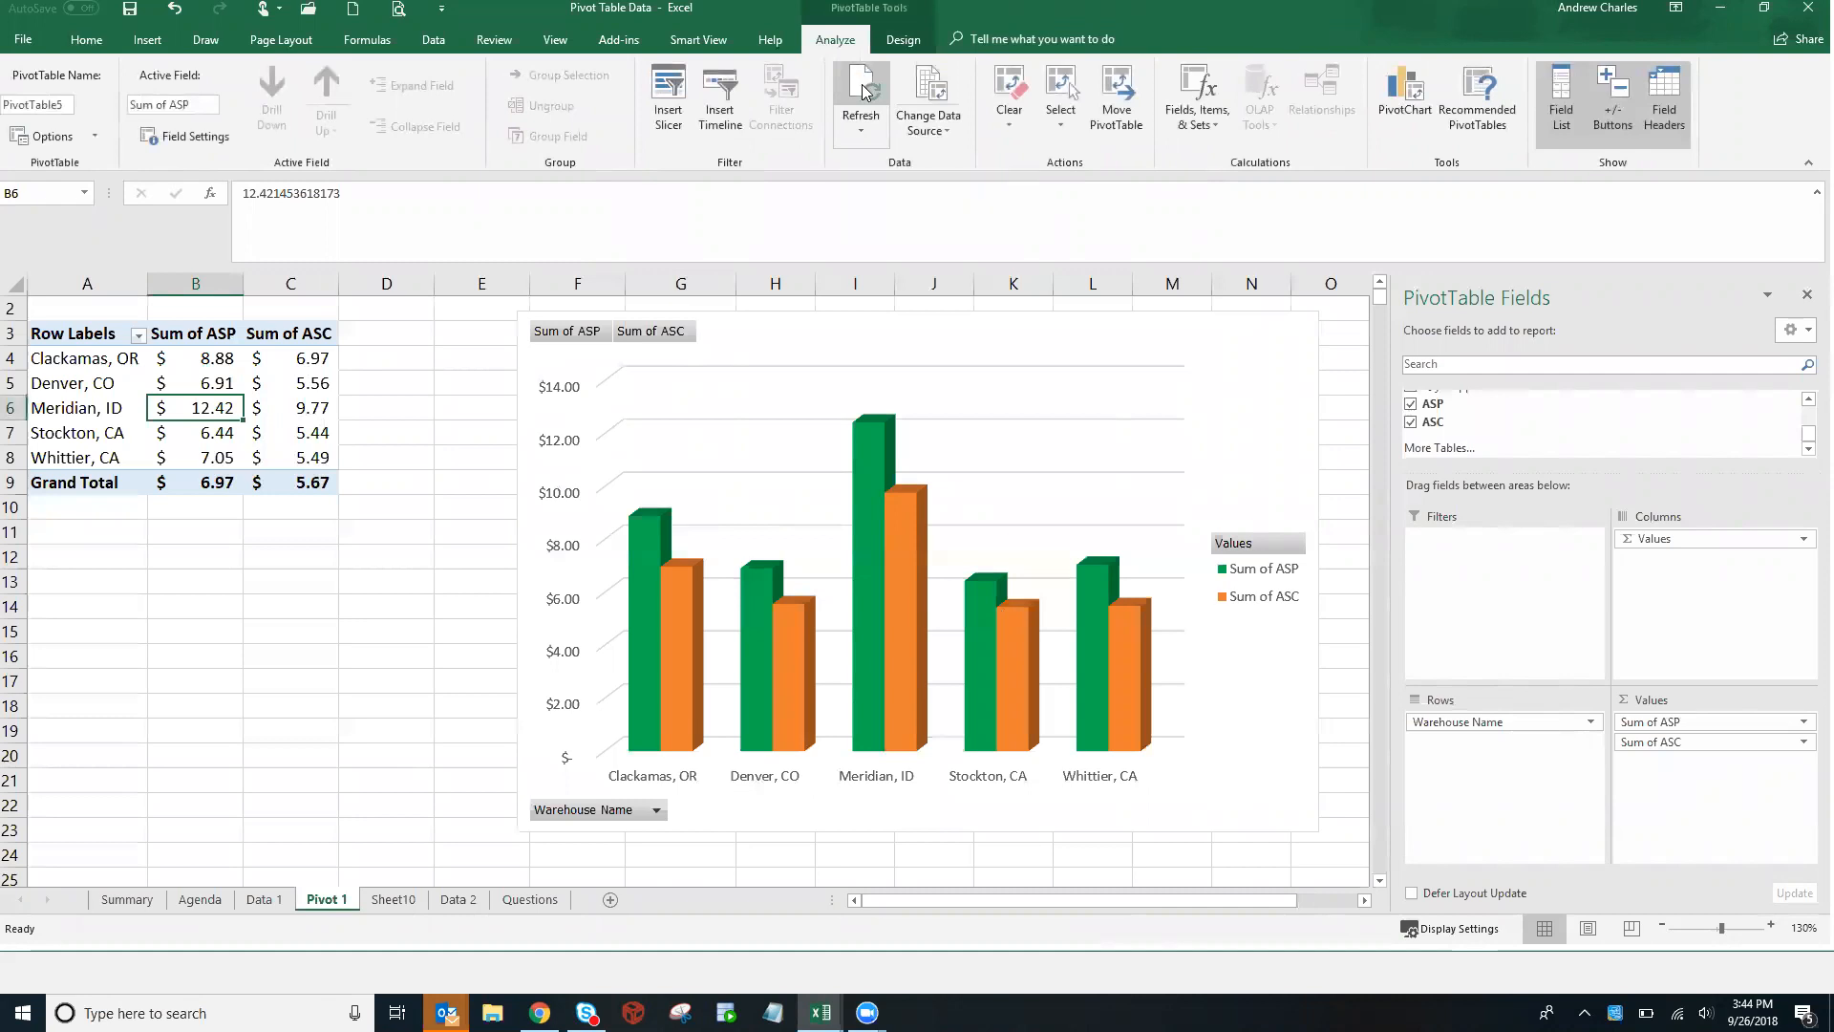
click(861, 136)
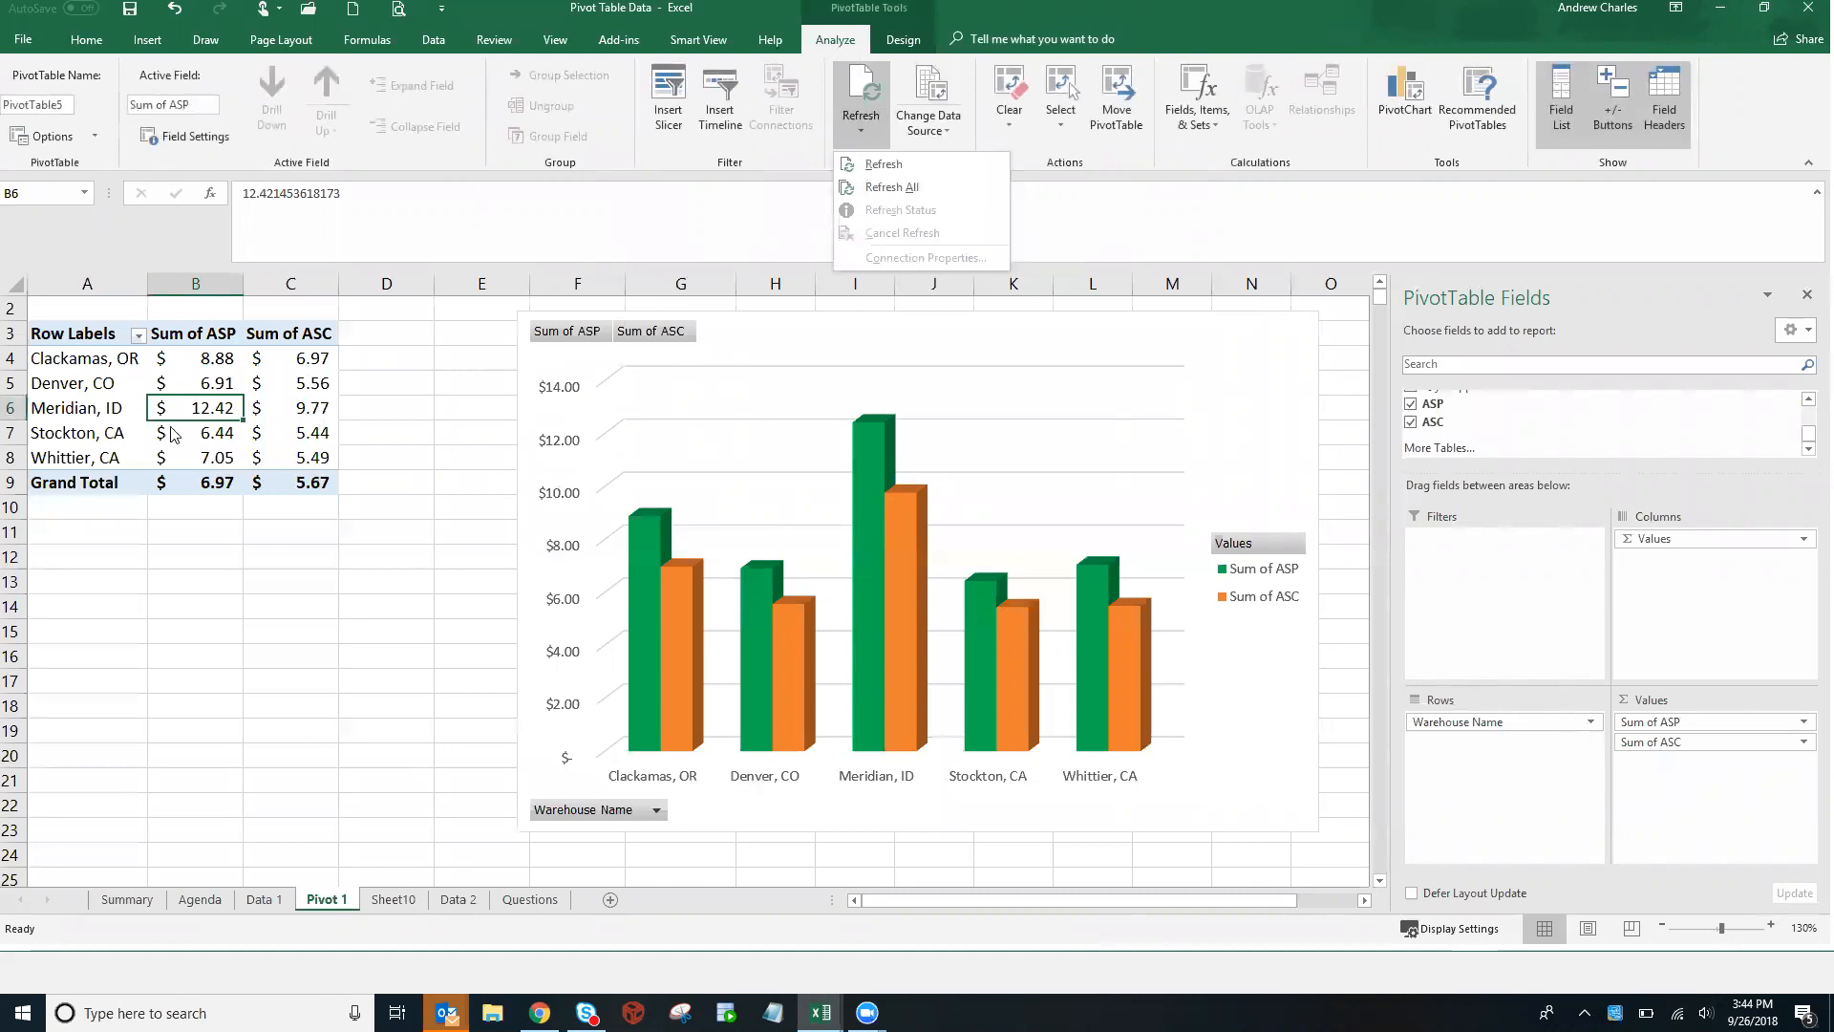
Review the layout, totals and filters, and data settings in the PivotTable Options, and close the dialog without changing anything
click(95, 136)
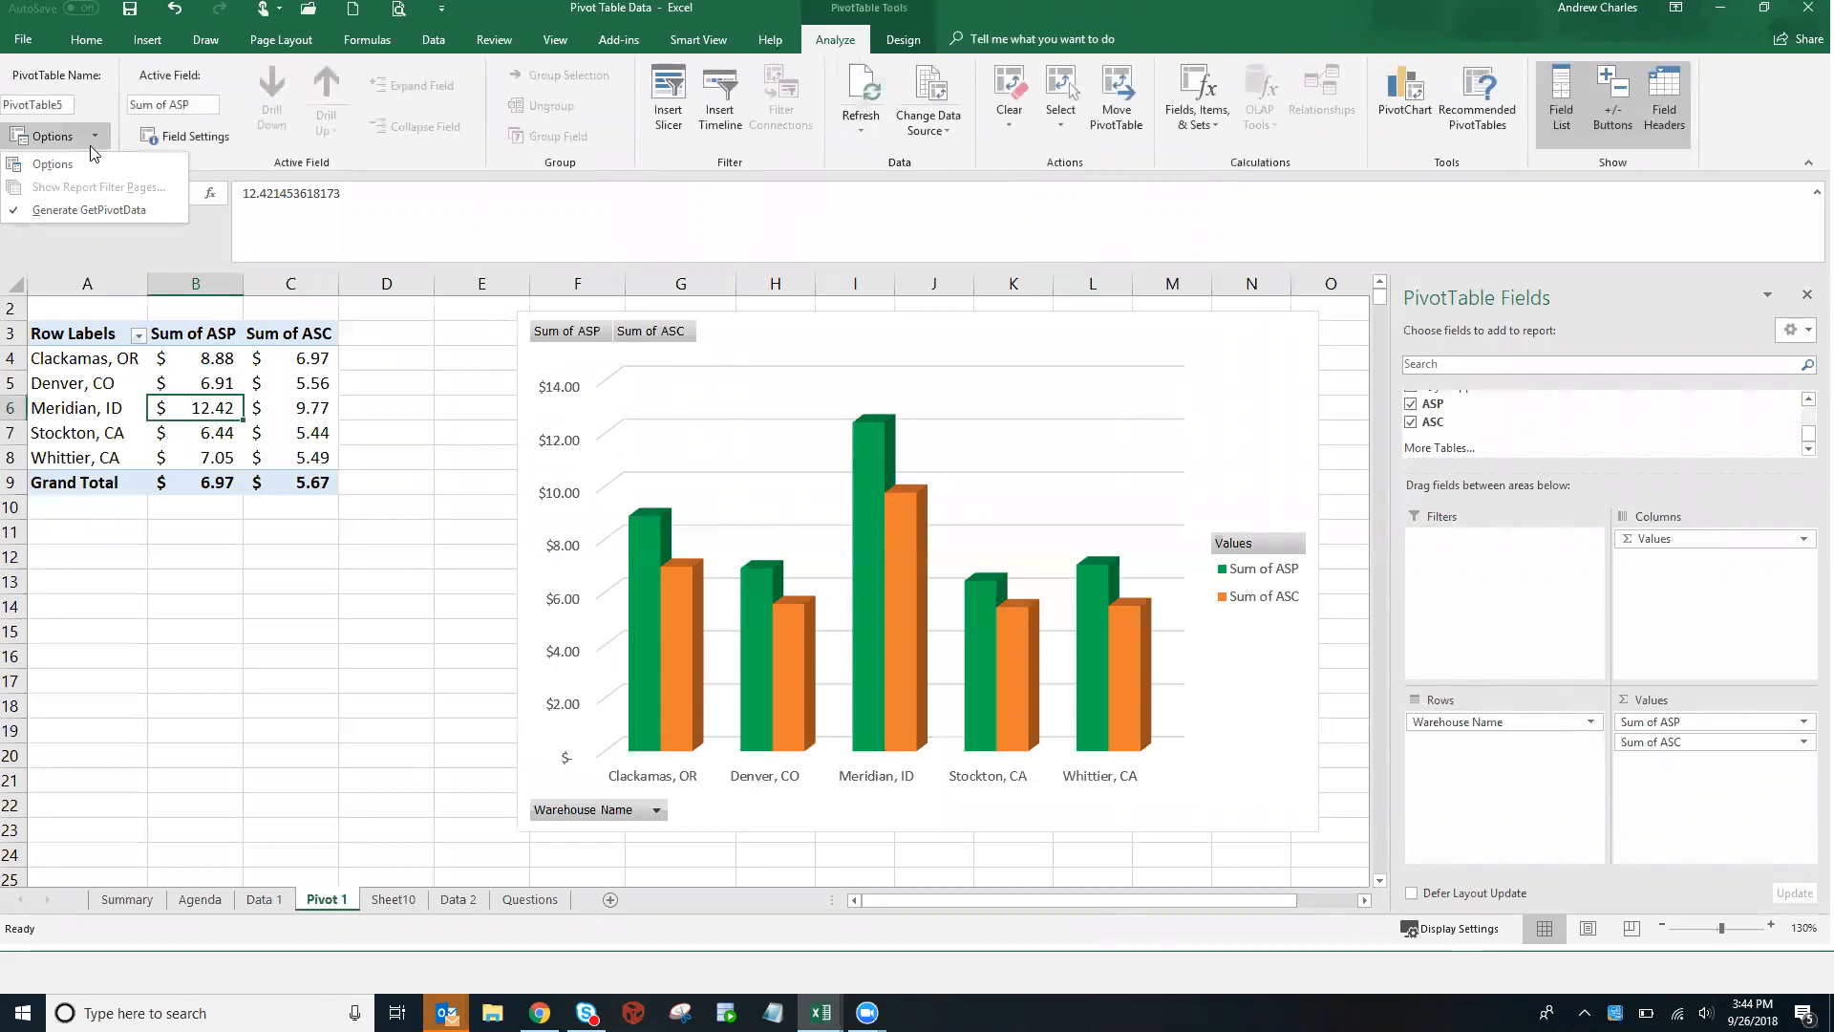
click(53, 165)
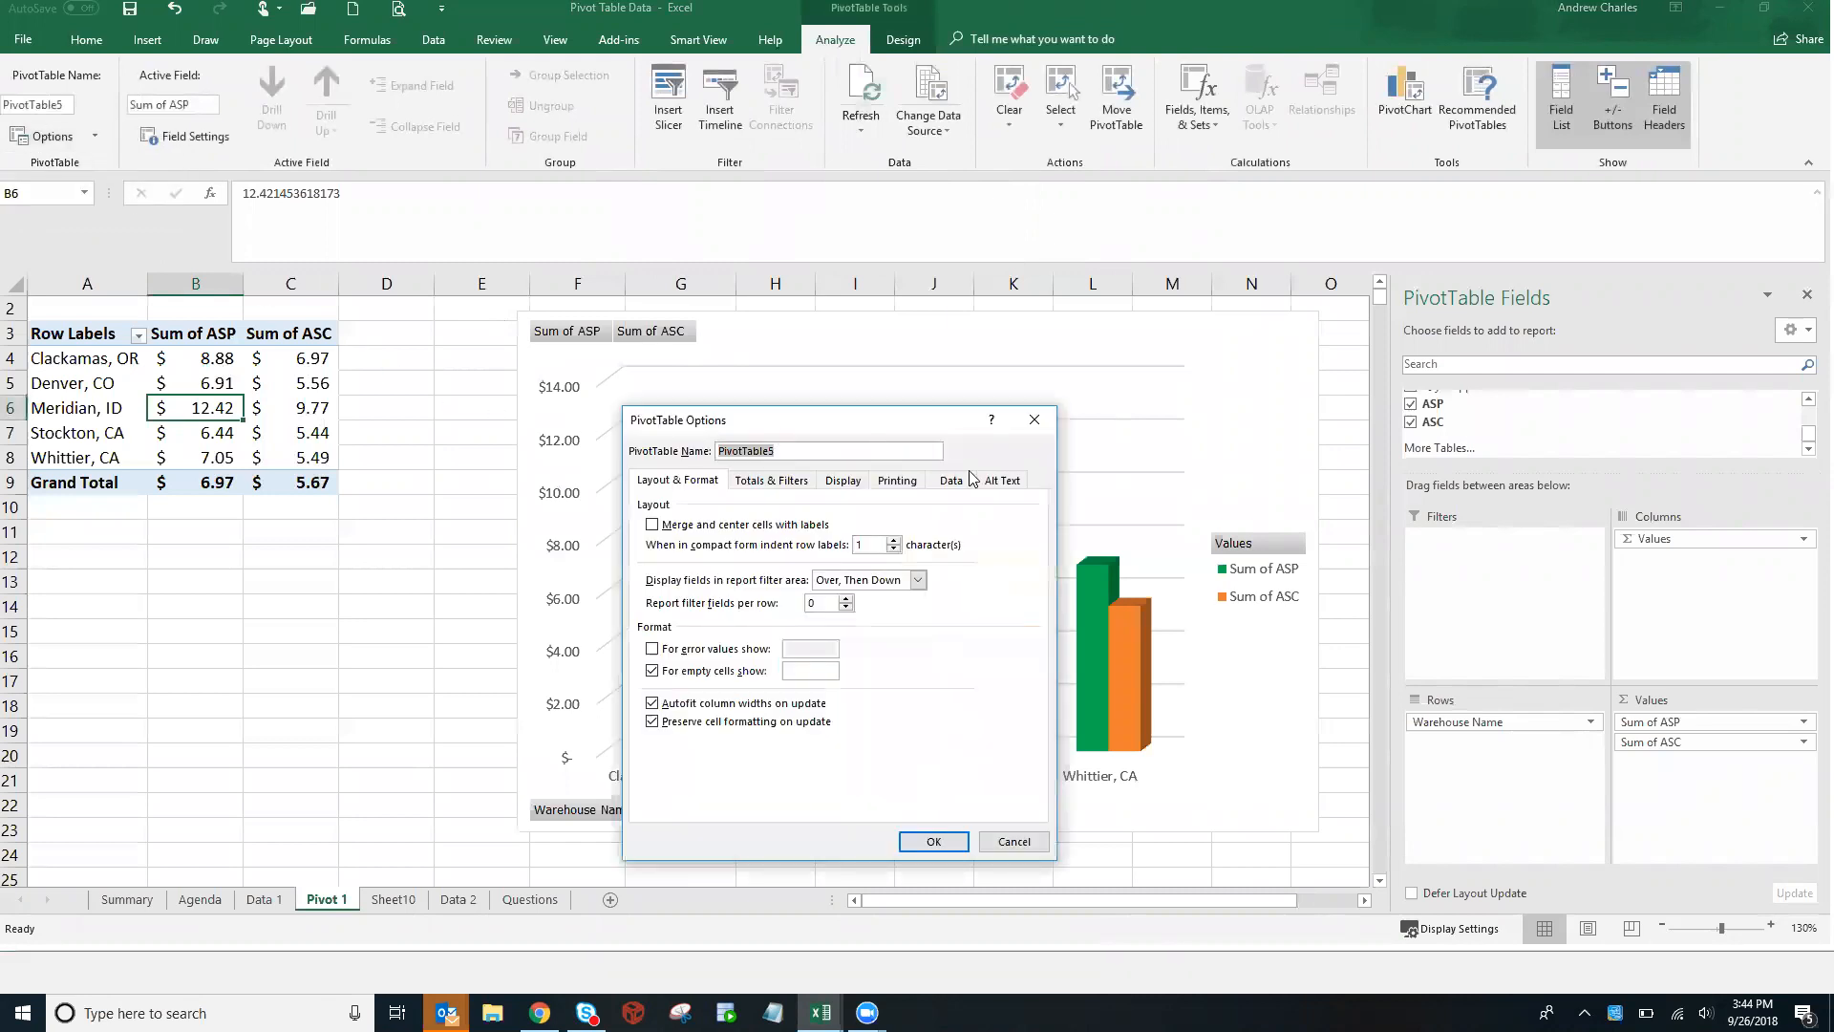
click(783, 483)
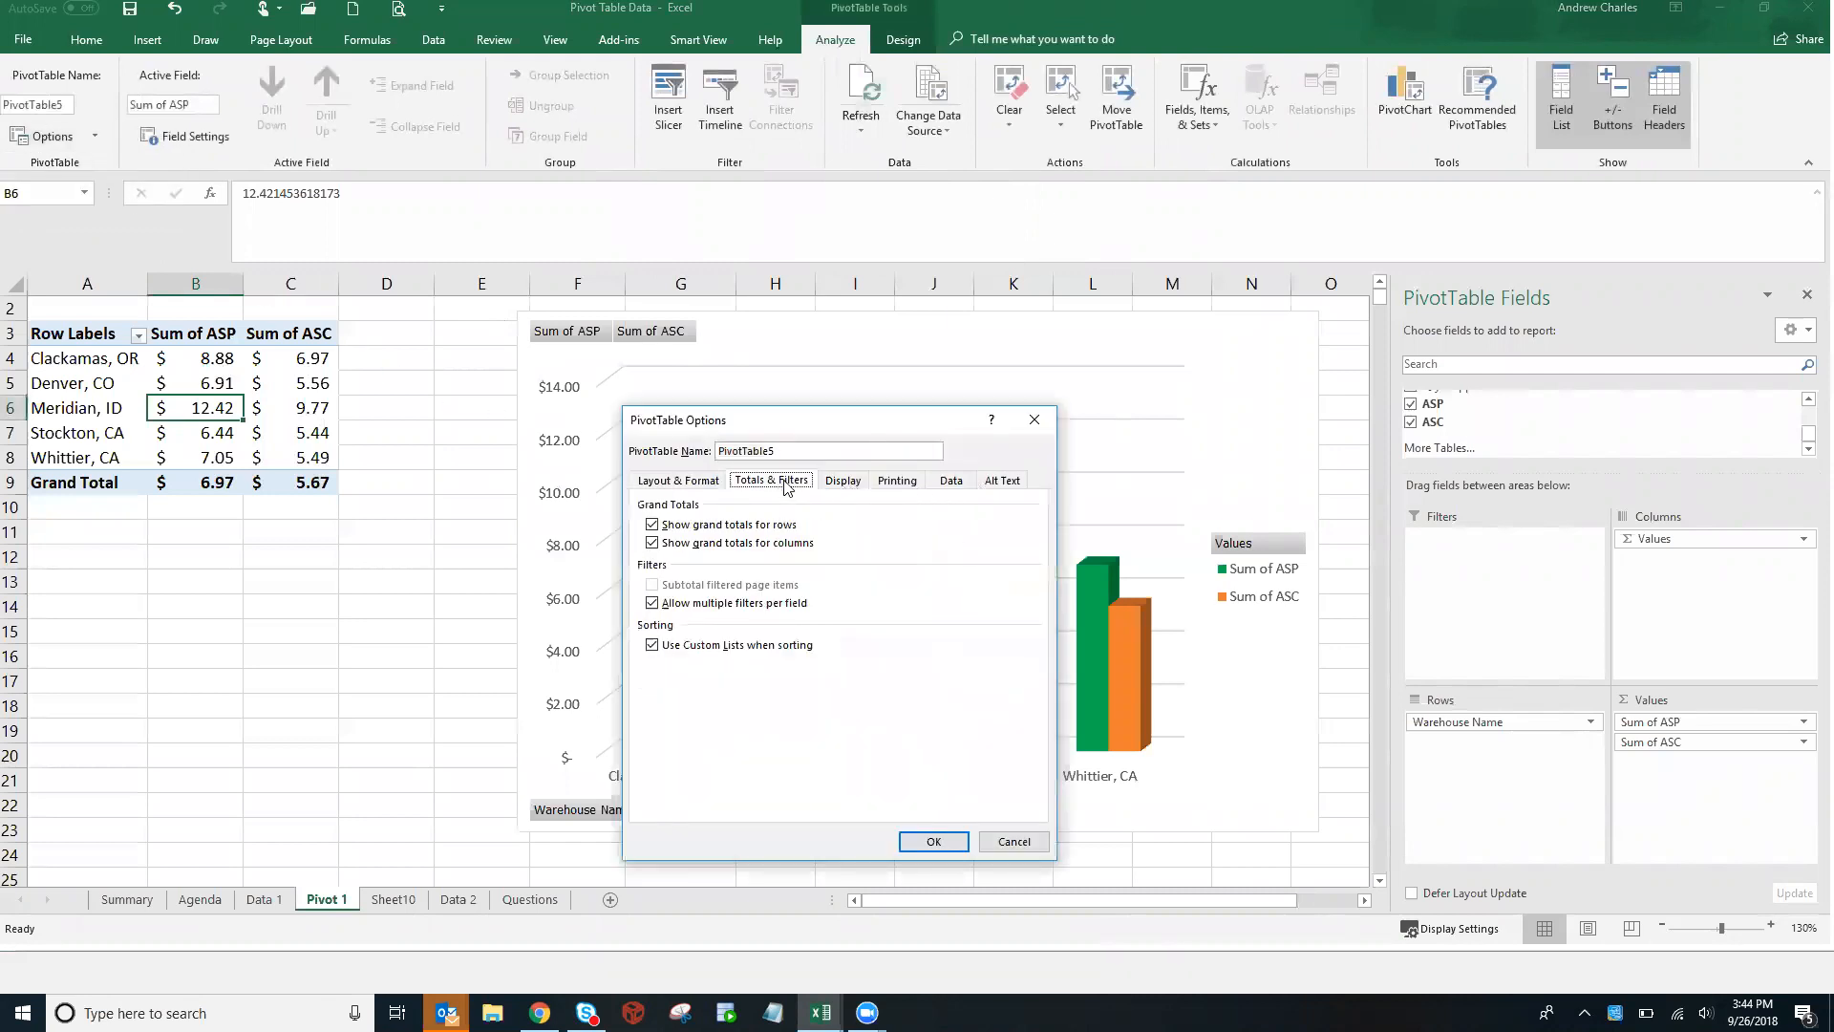
click(952, 481)
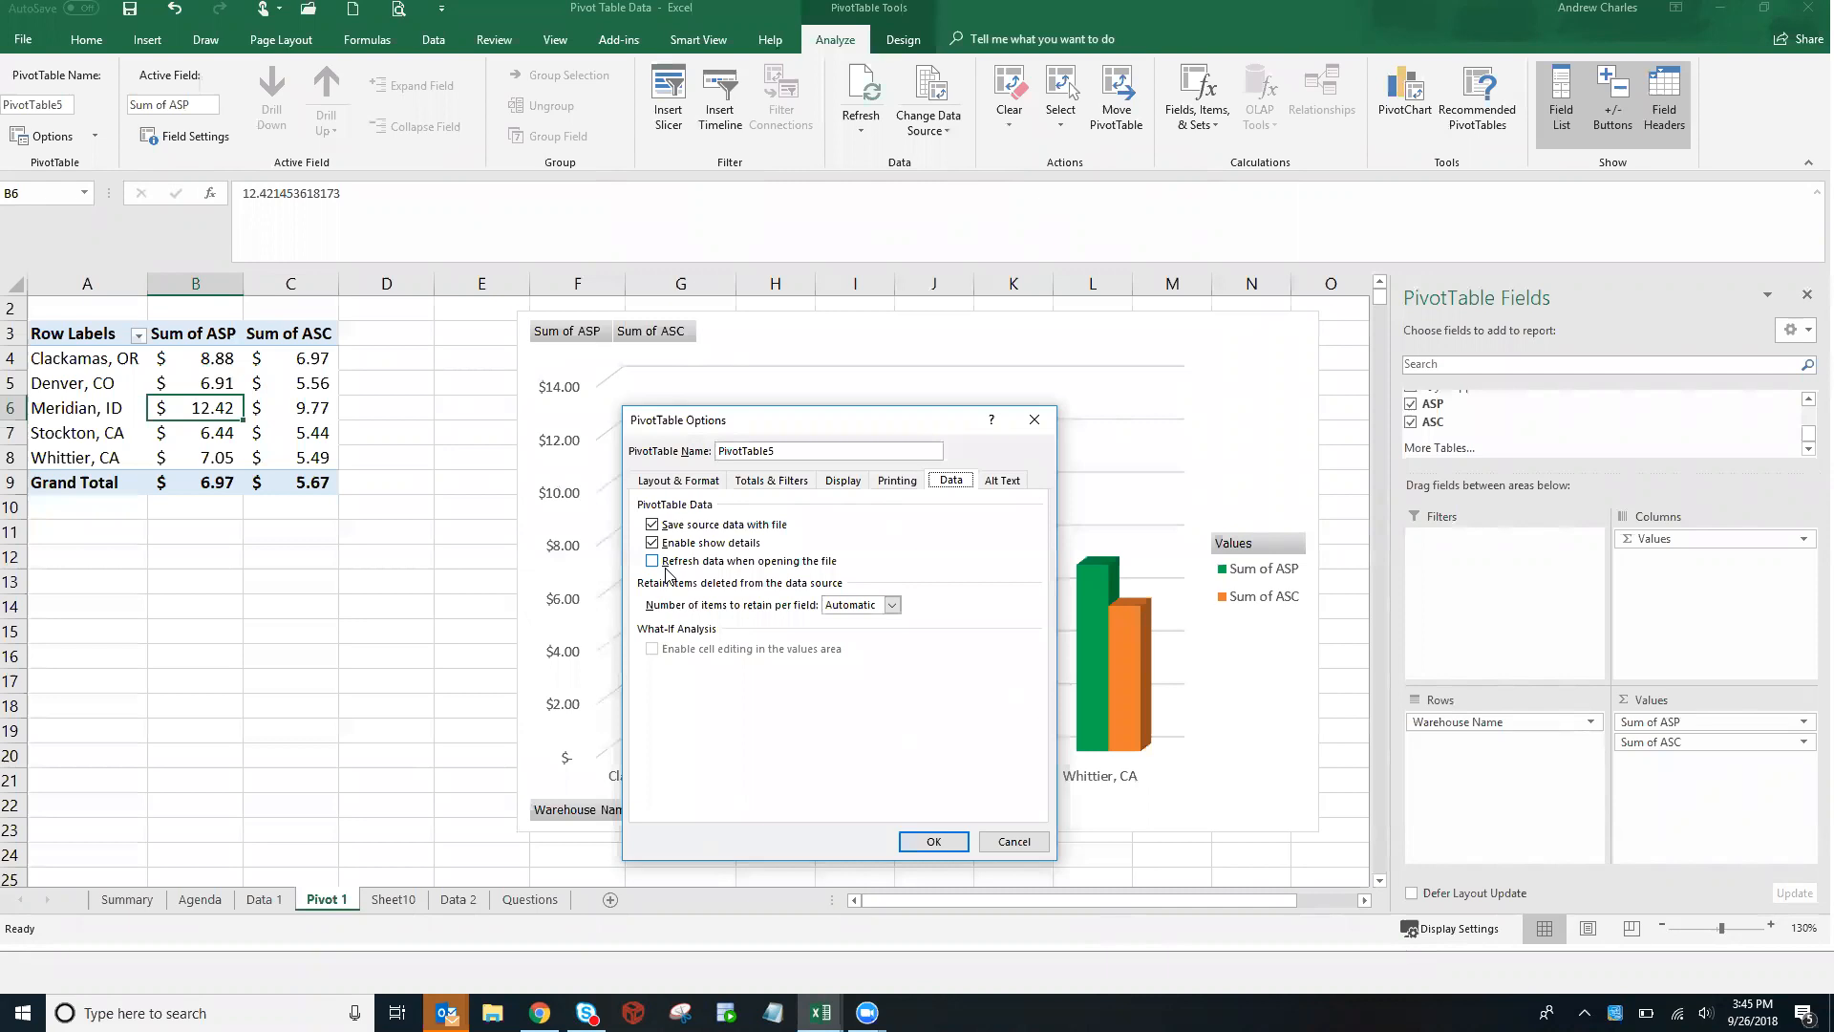
click(1035, 420)
click(95, 417)
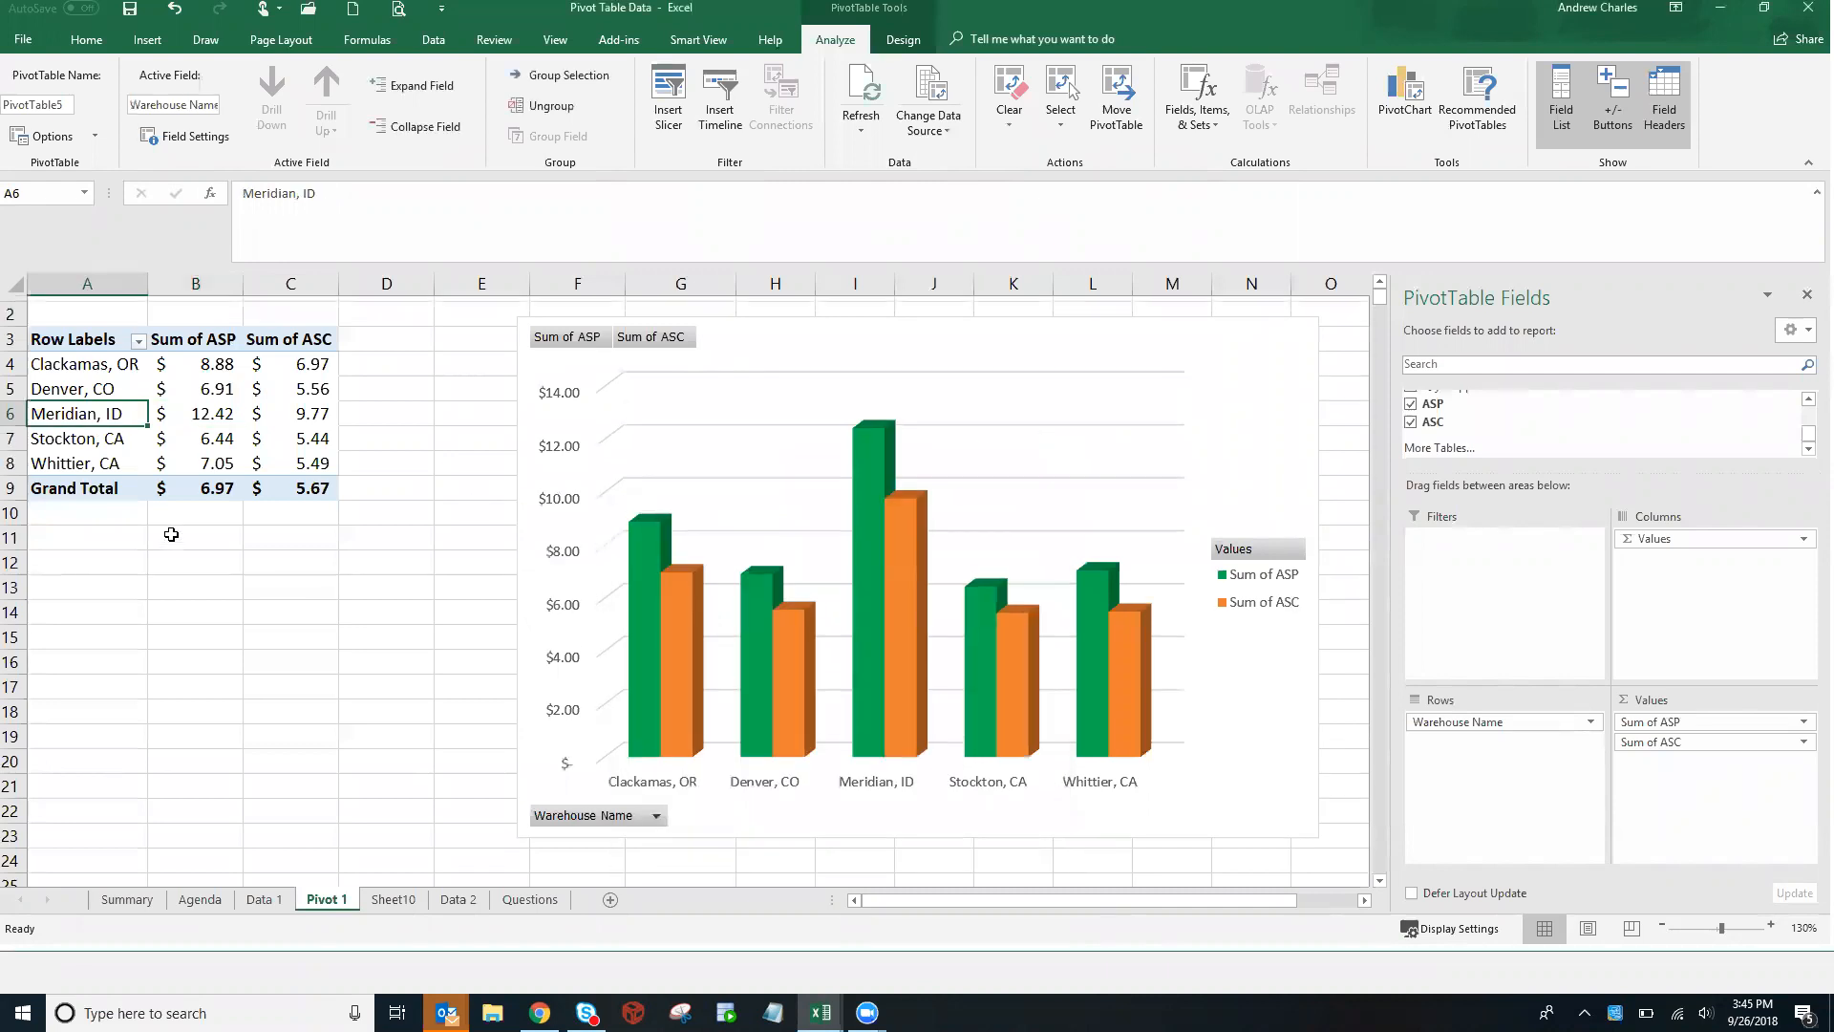
scroll(171, 534, up, 1)
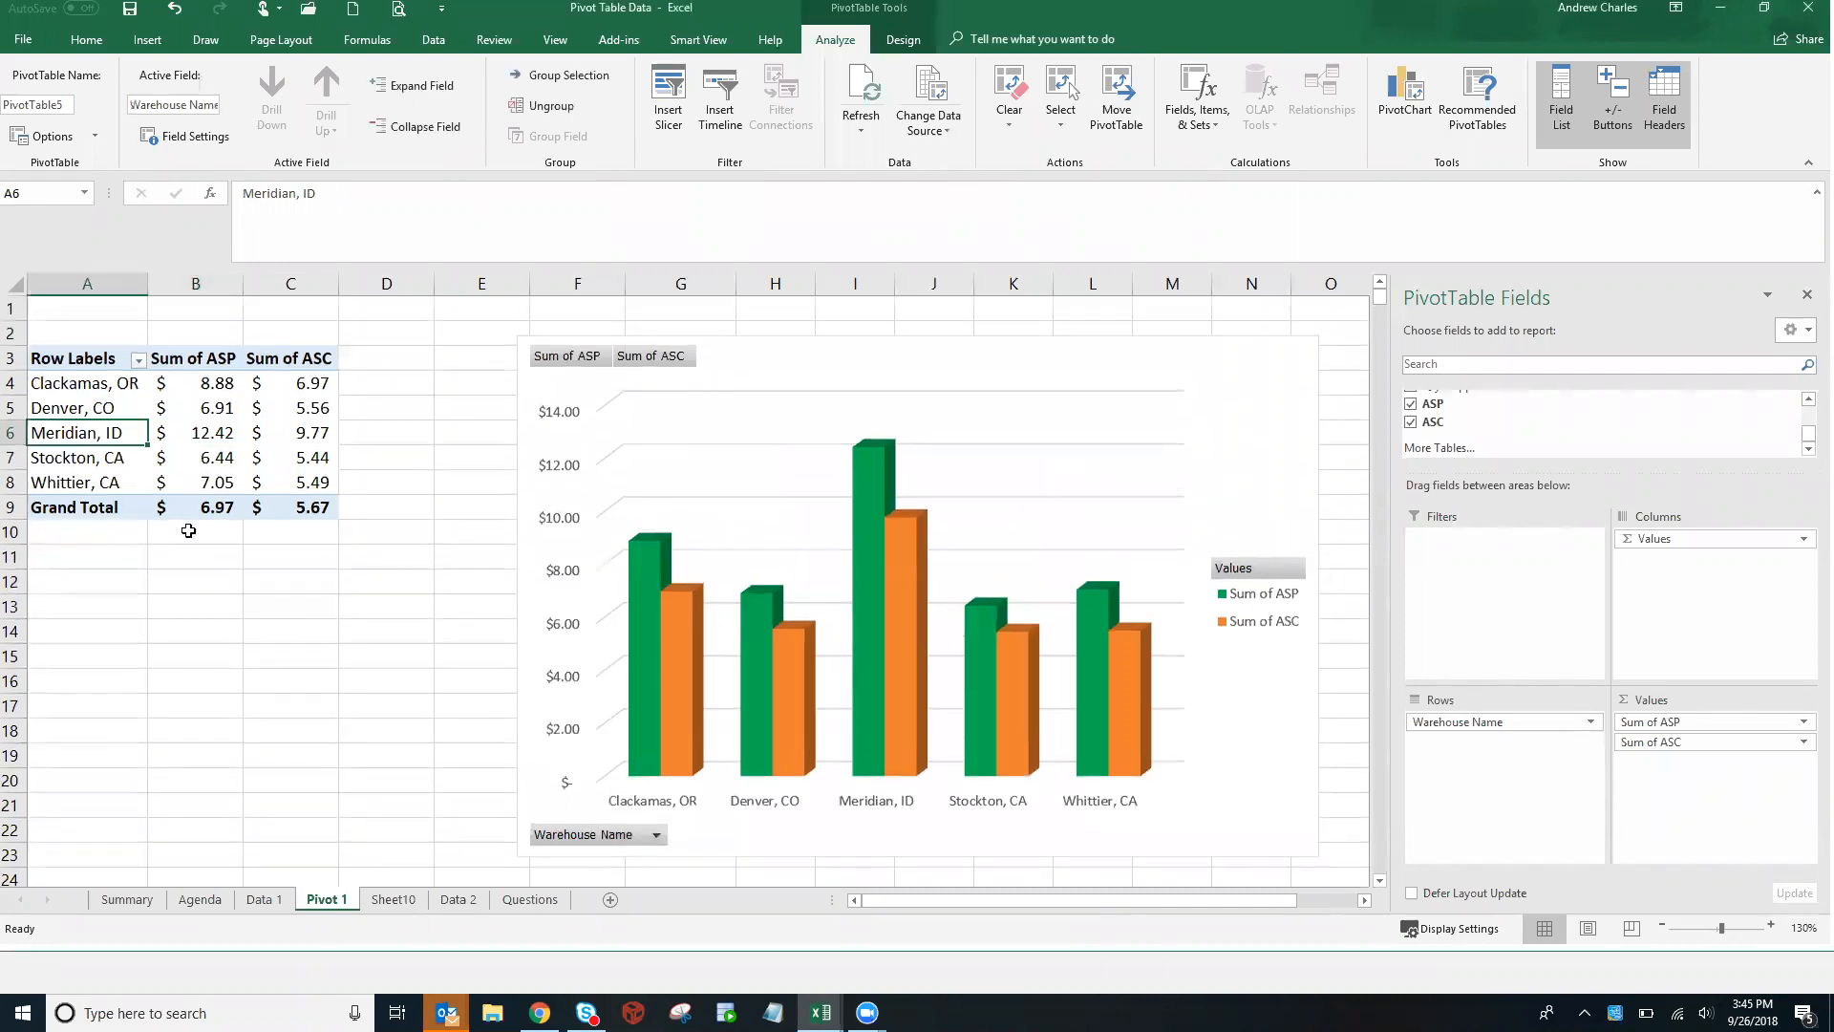
click(429, 357)
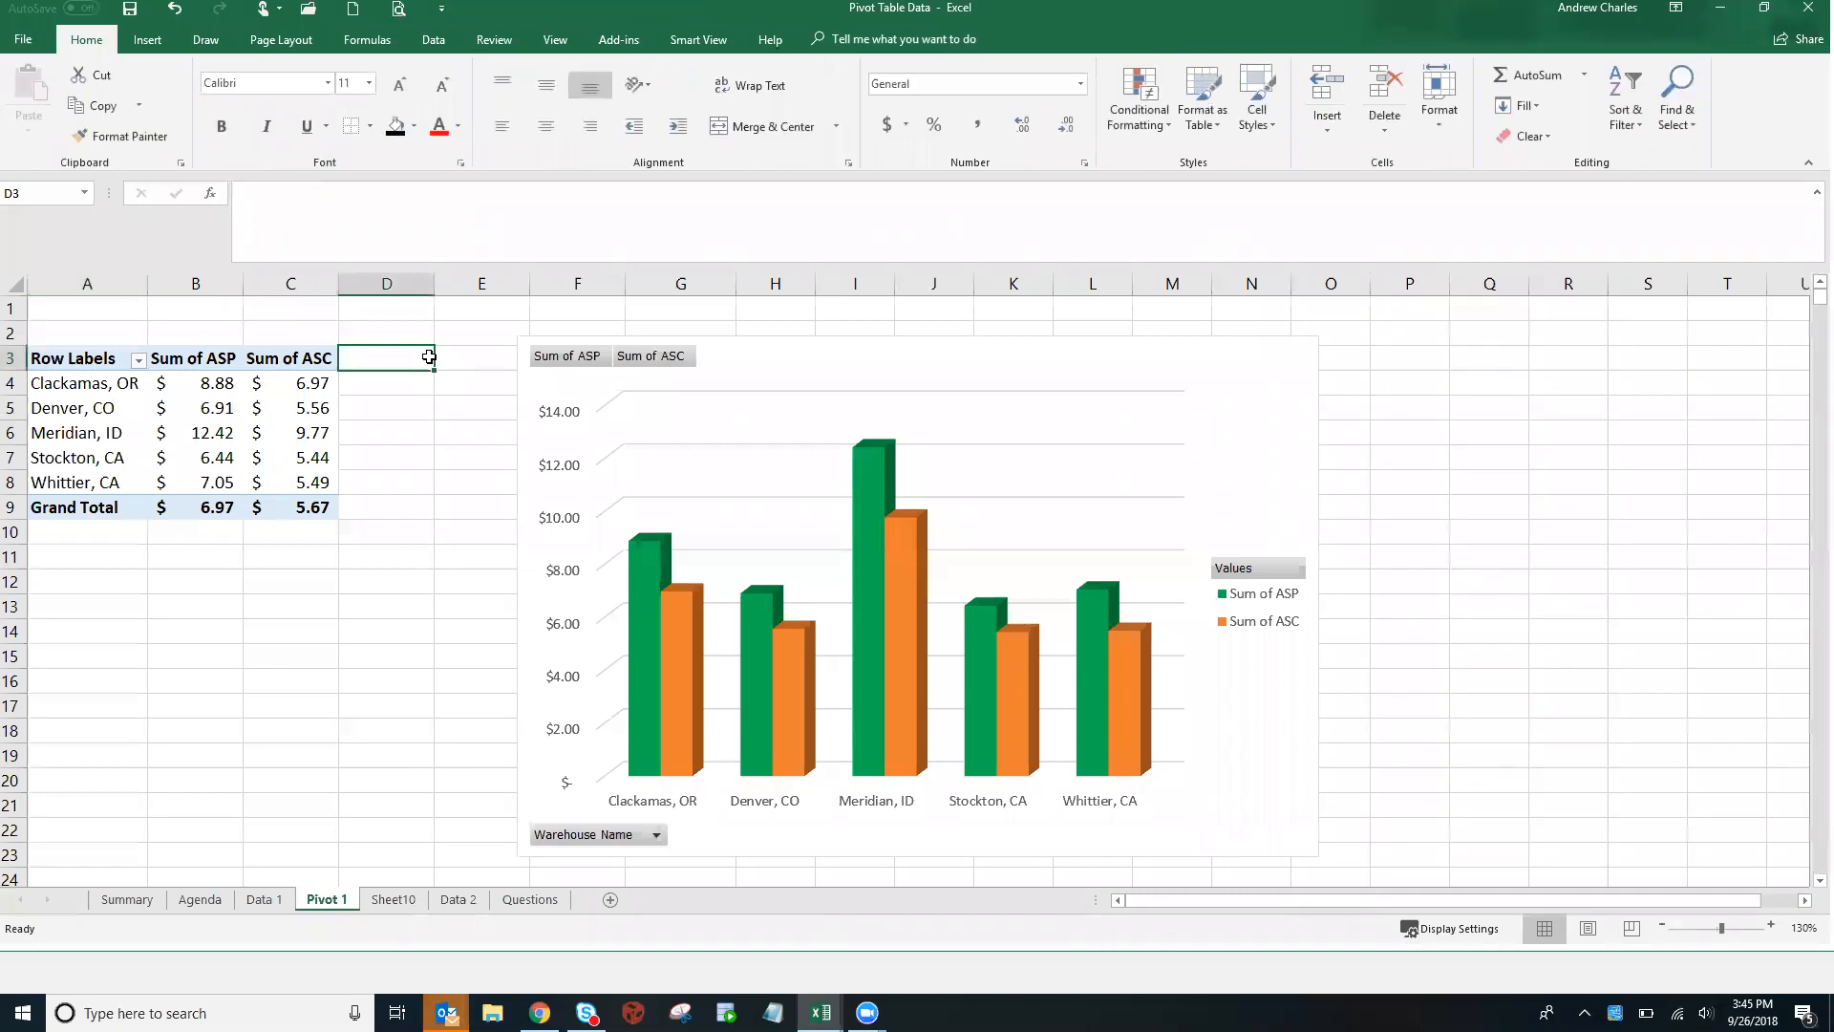
click(316, 407)
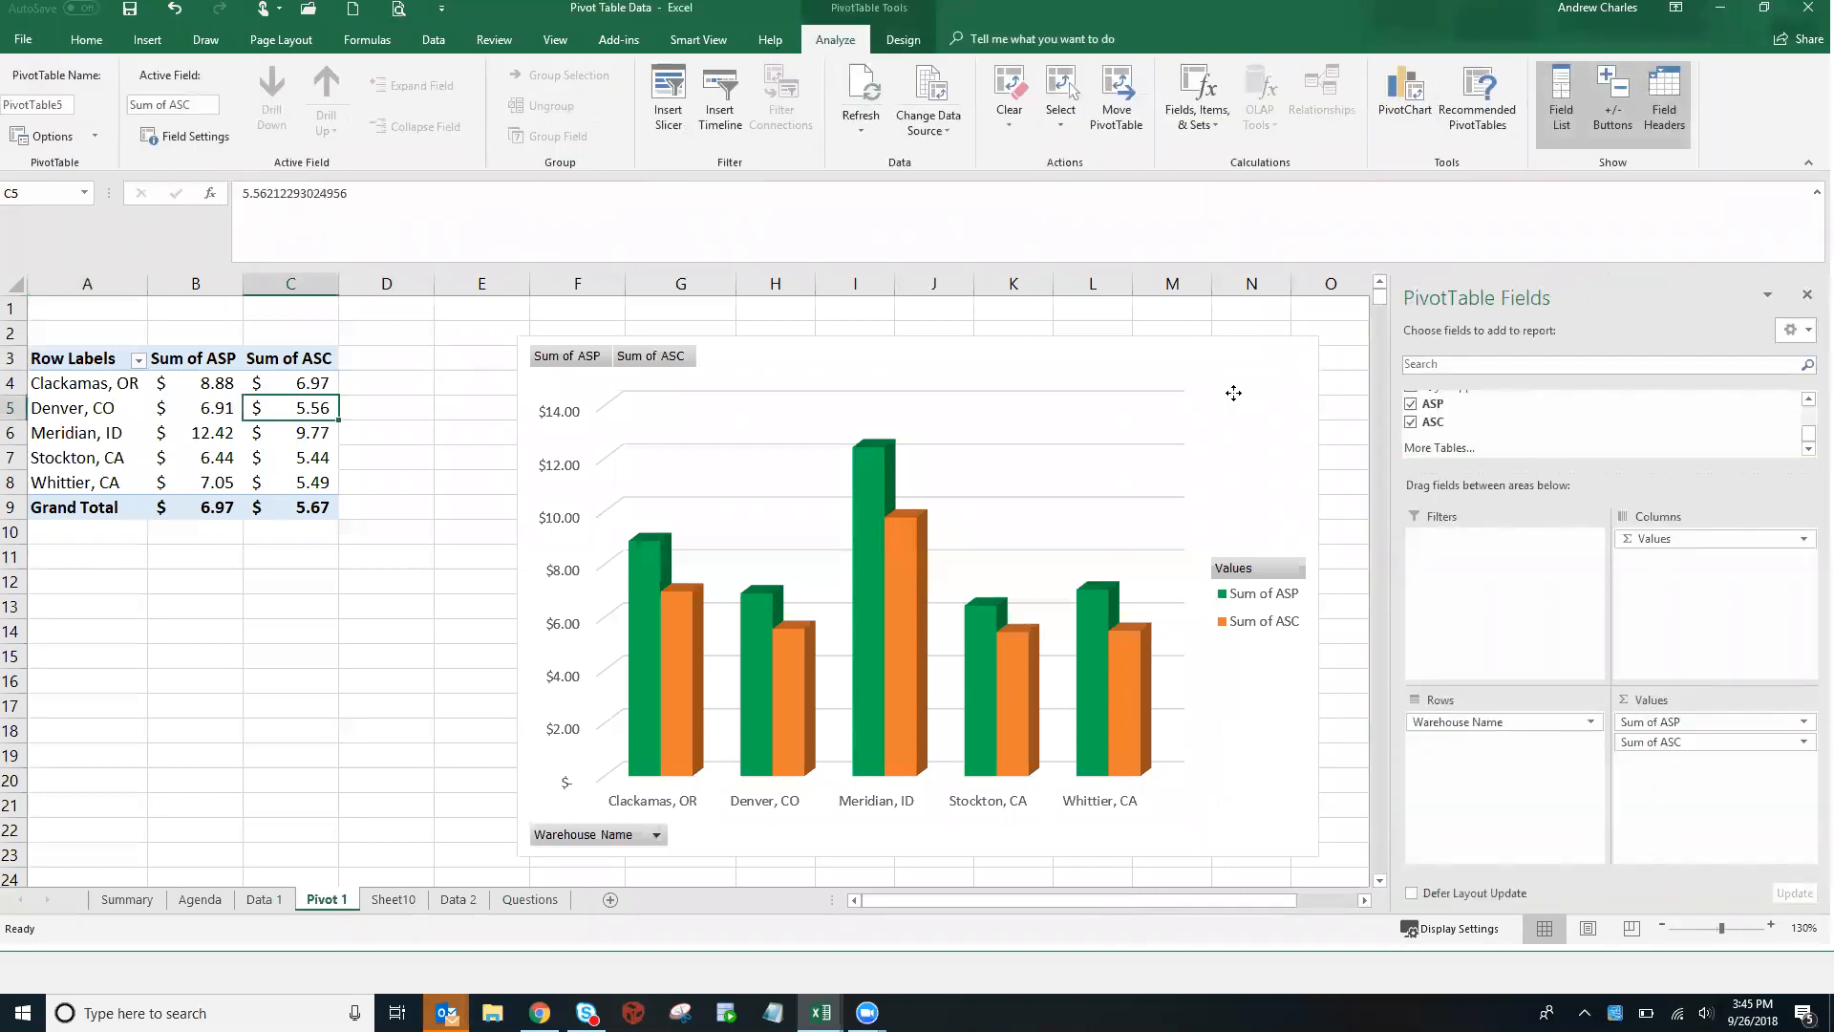
Delete the PivotChart from the Pivot 1 sheet
right_click(1233, 392)
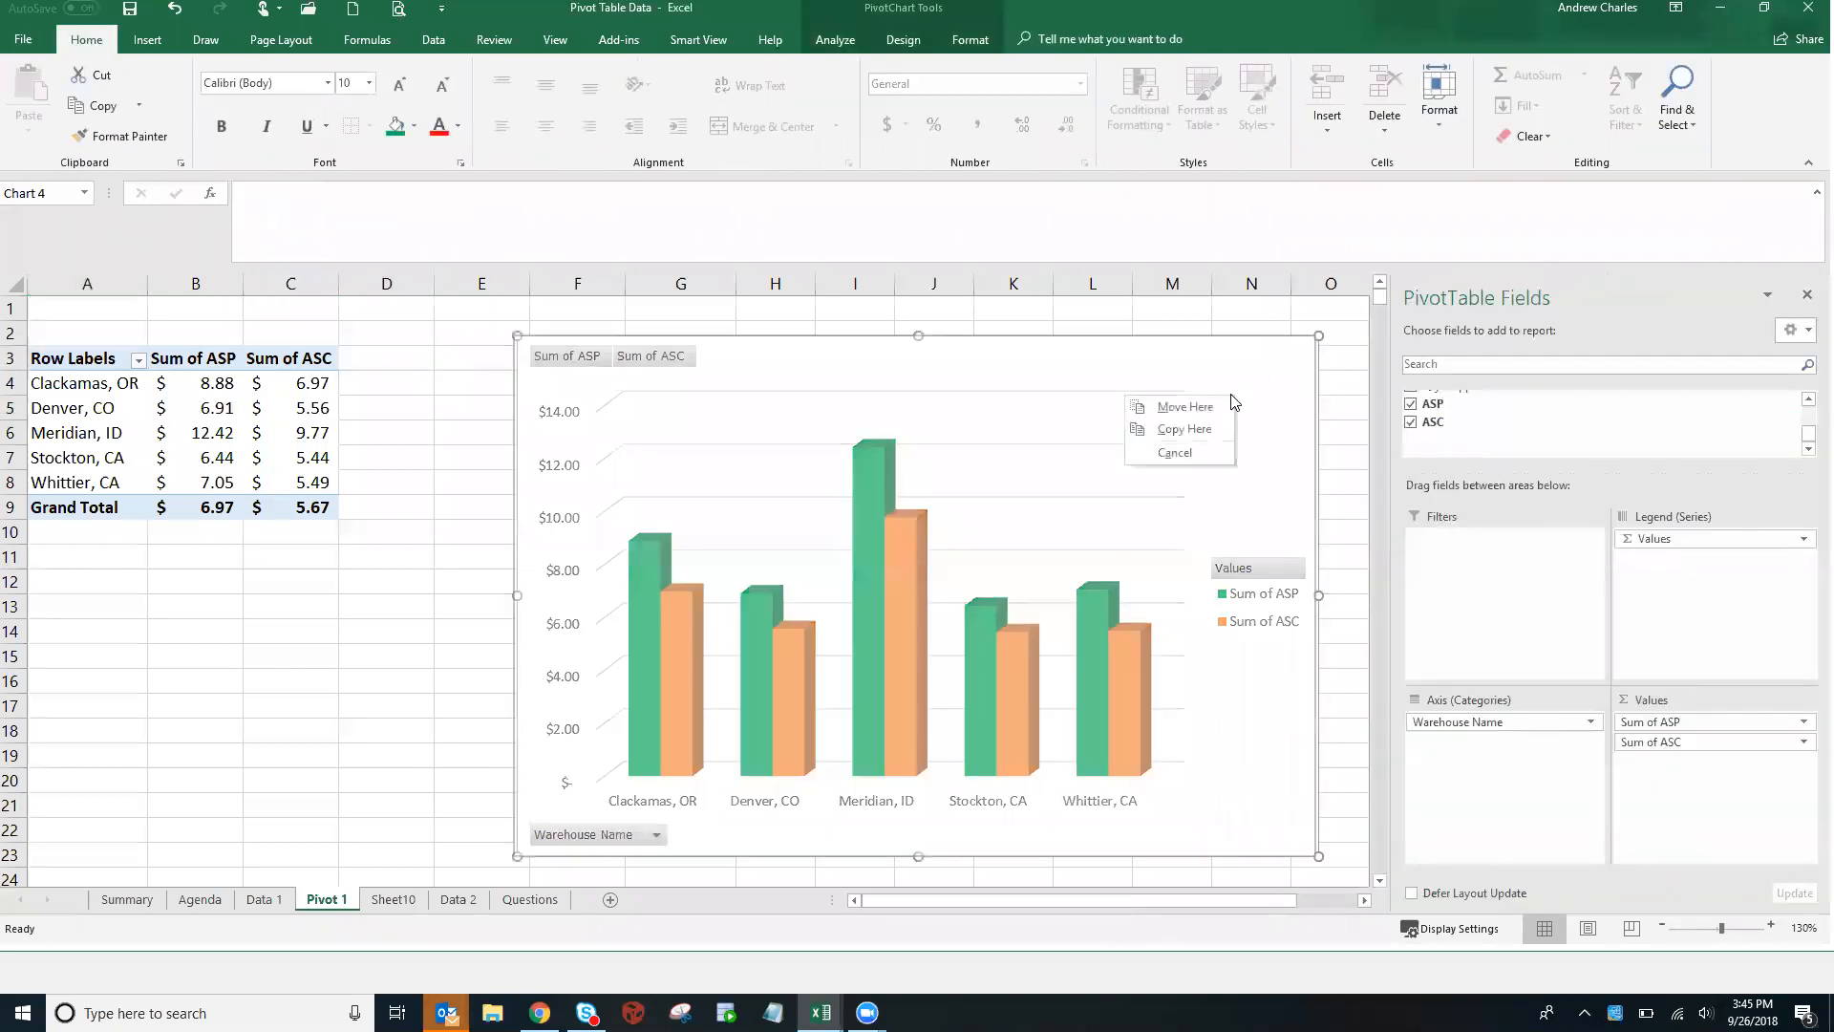
click(1230, 451)
key(Delete)
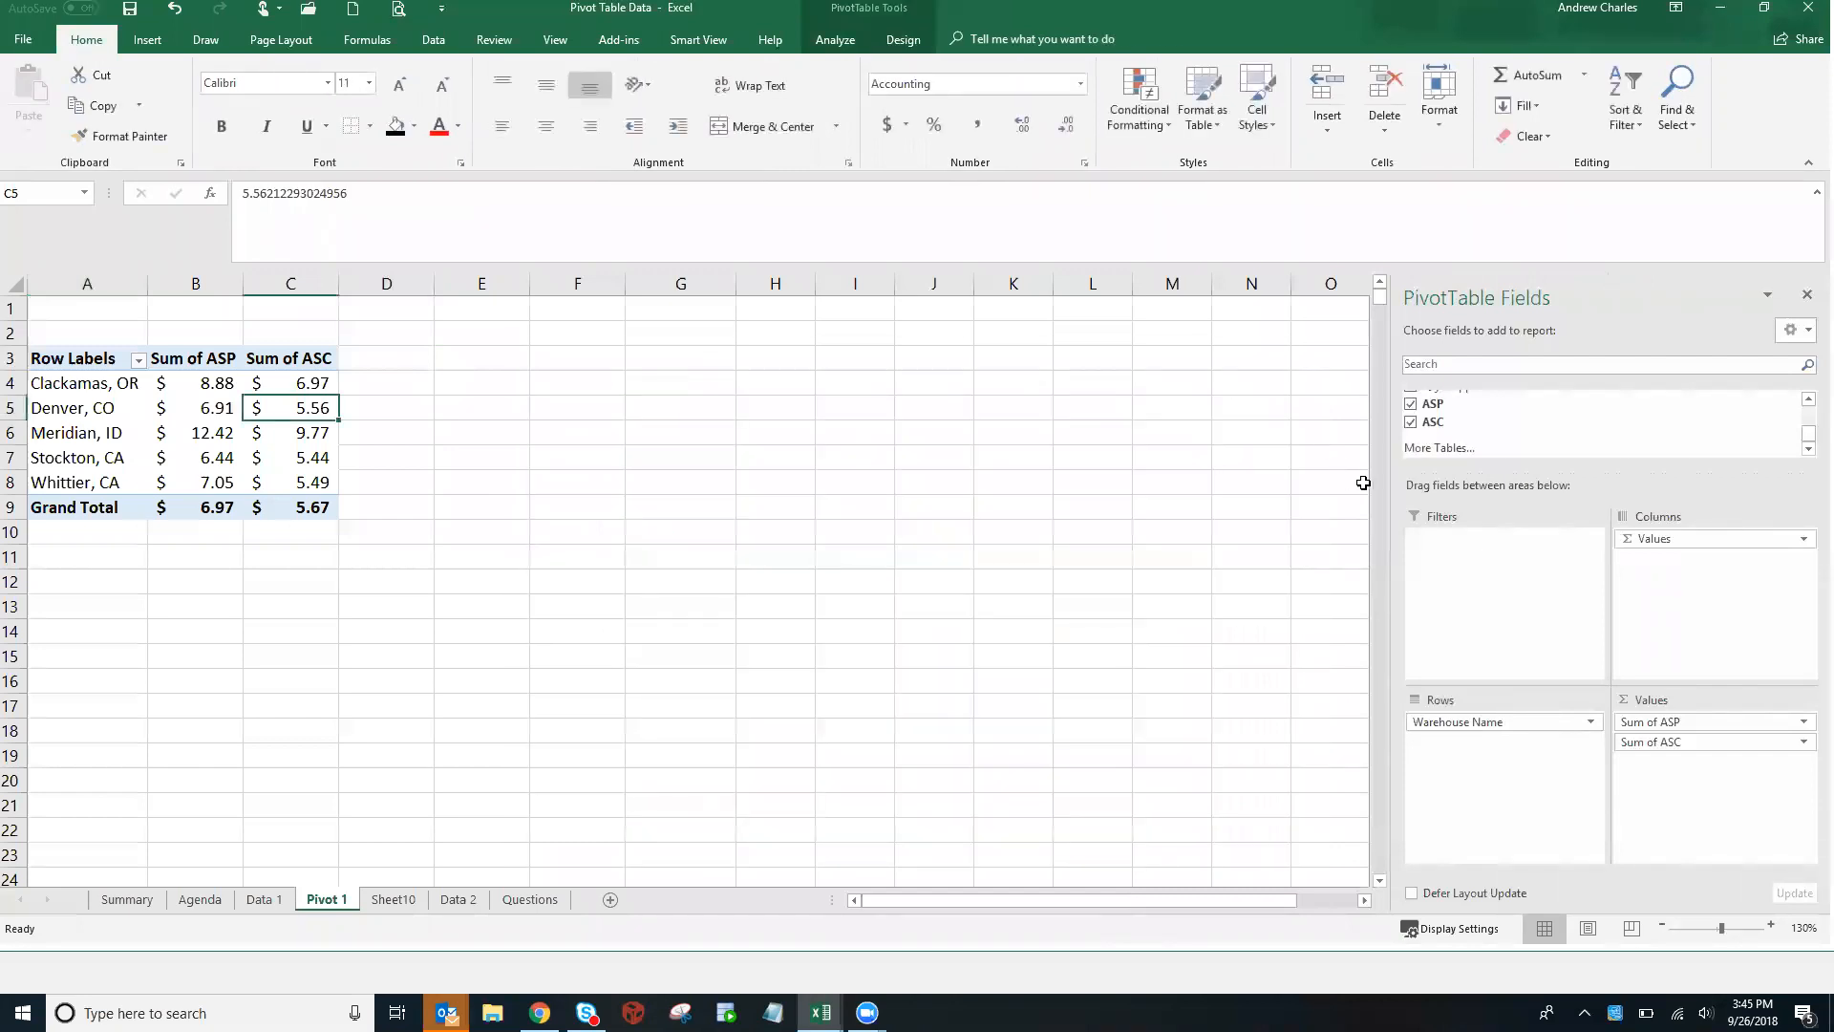
Add the Gross Sales and Qty Shipped fields to the PivotTable values
click(1808, 402)
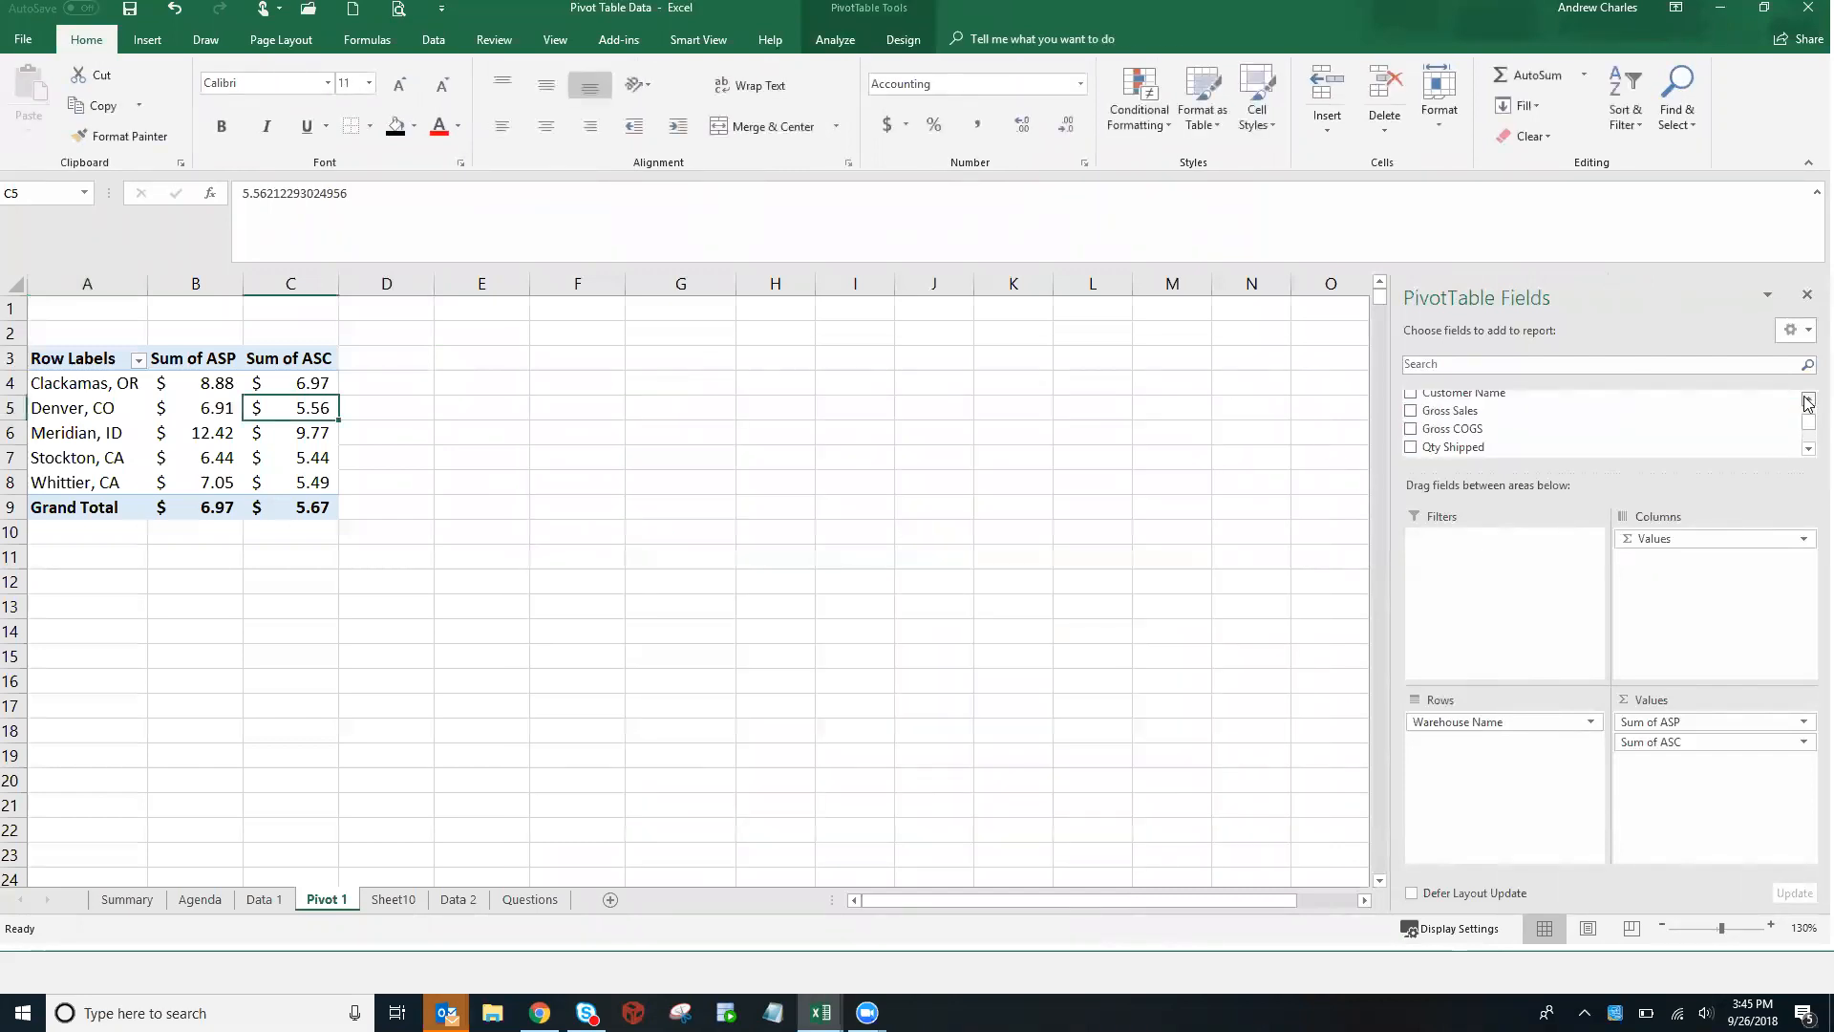
click(1412, 412)
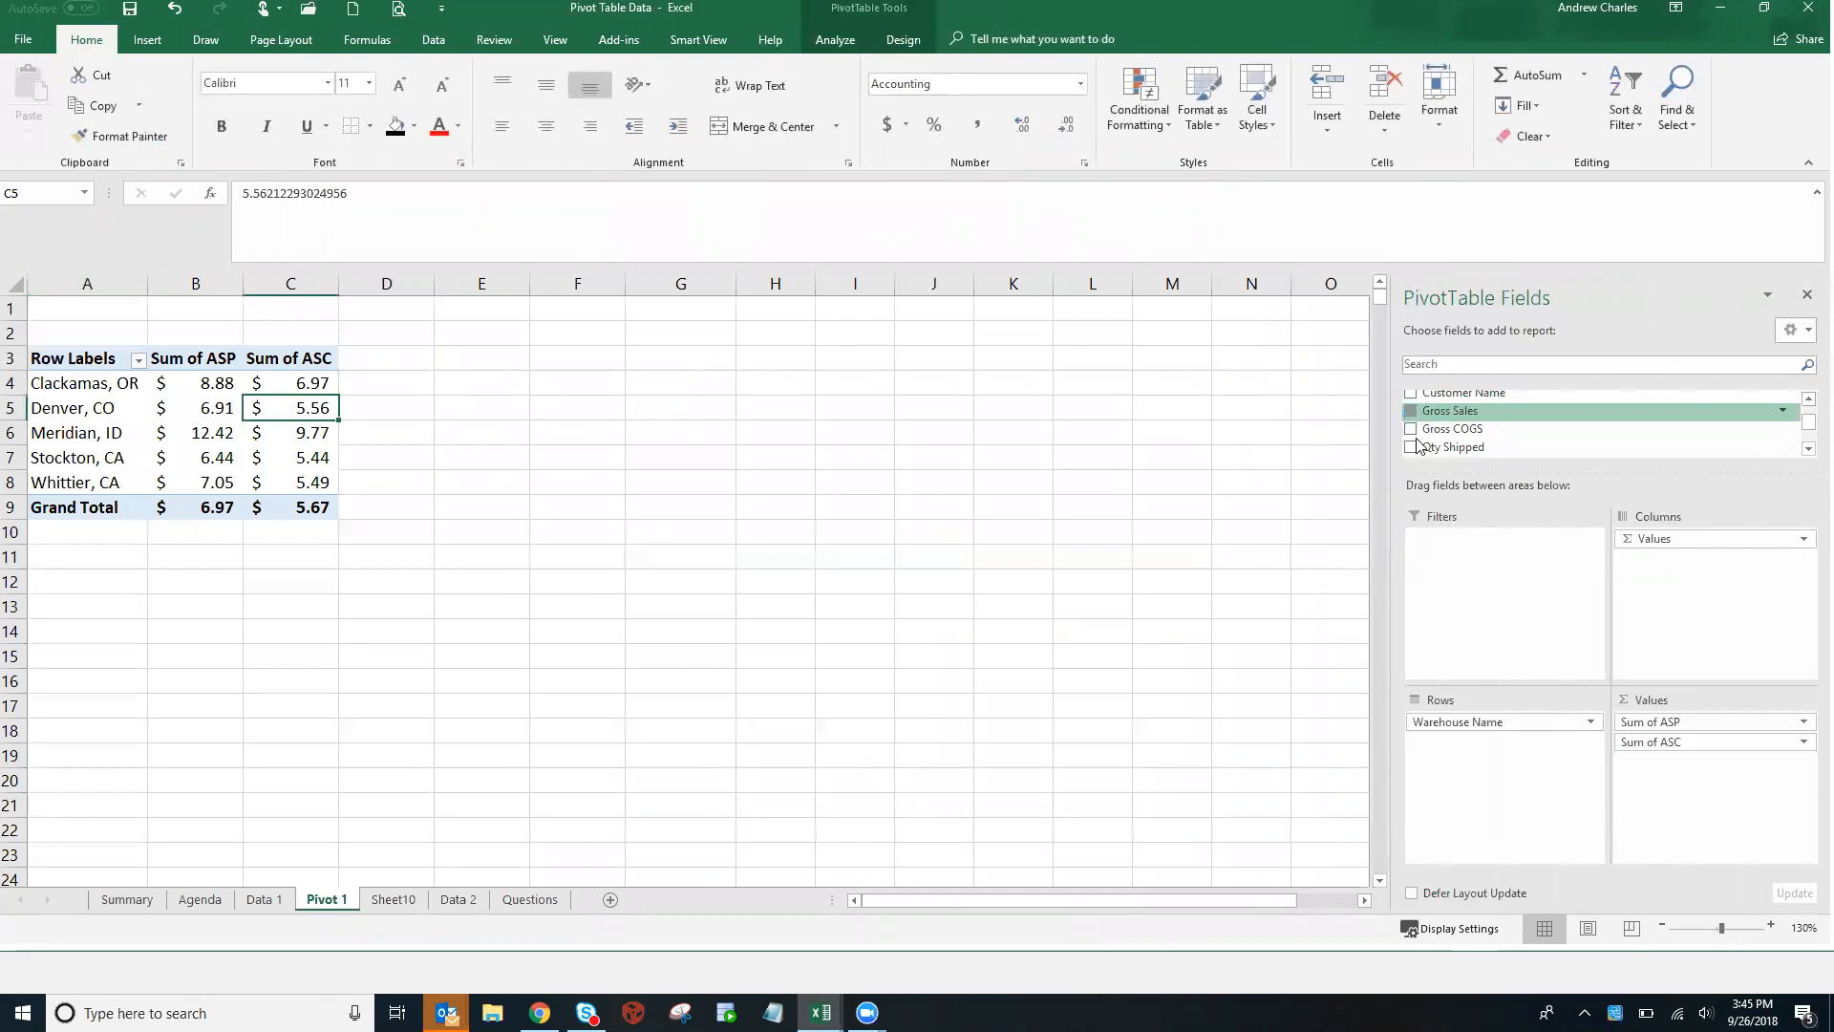
click(1411, 447)
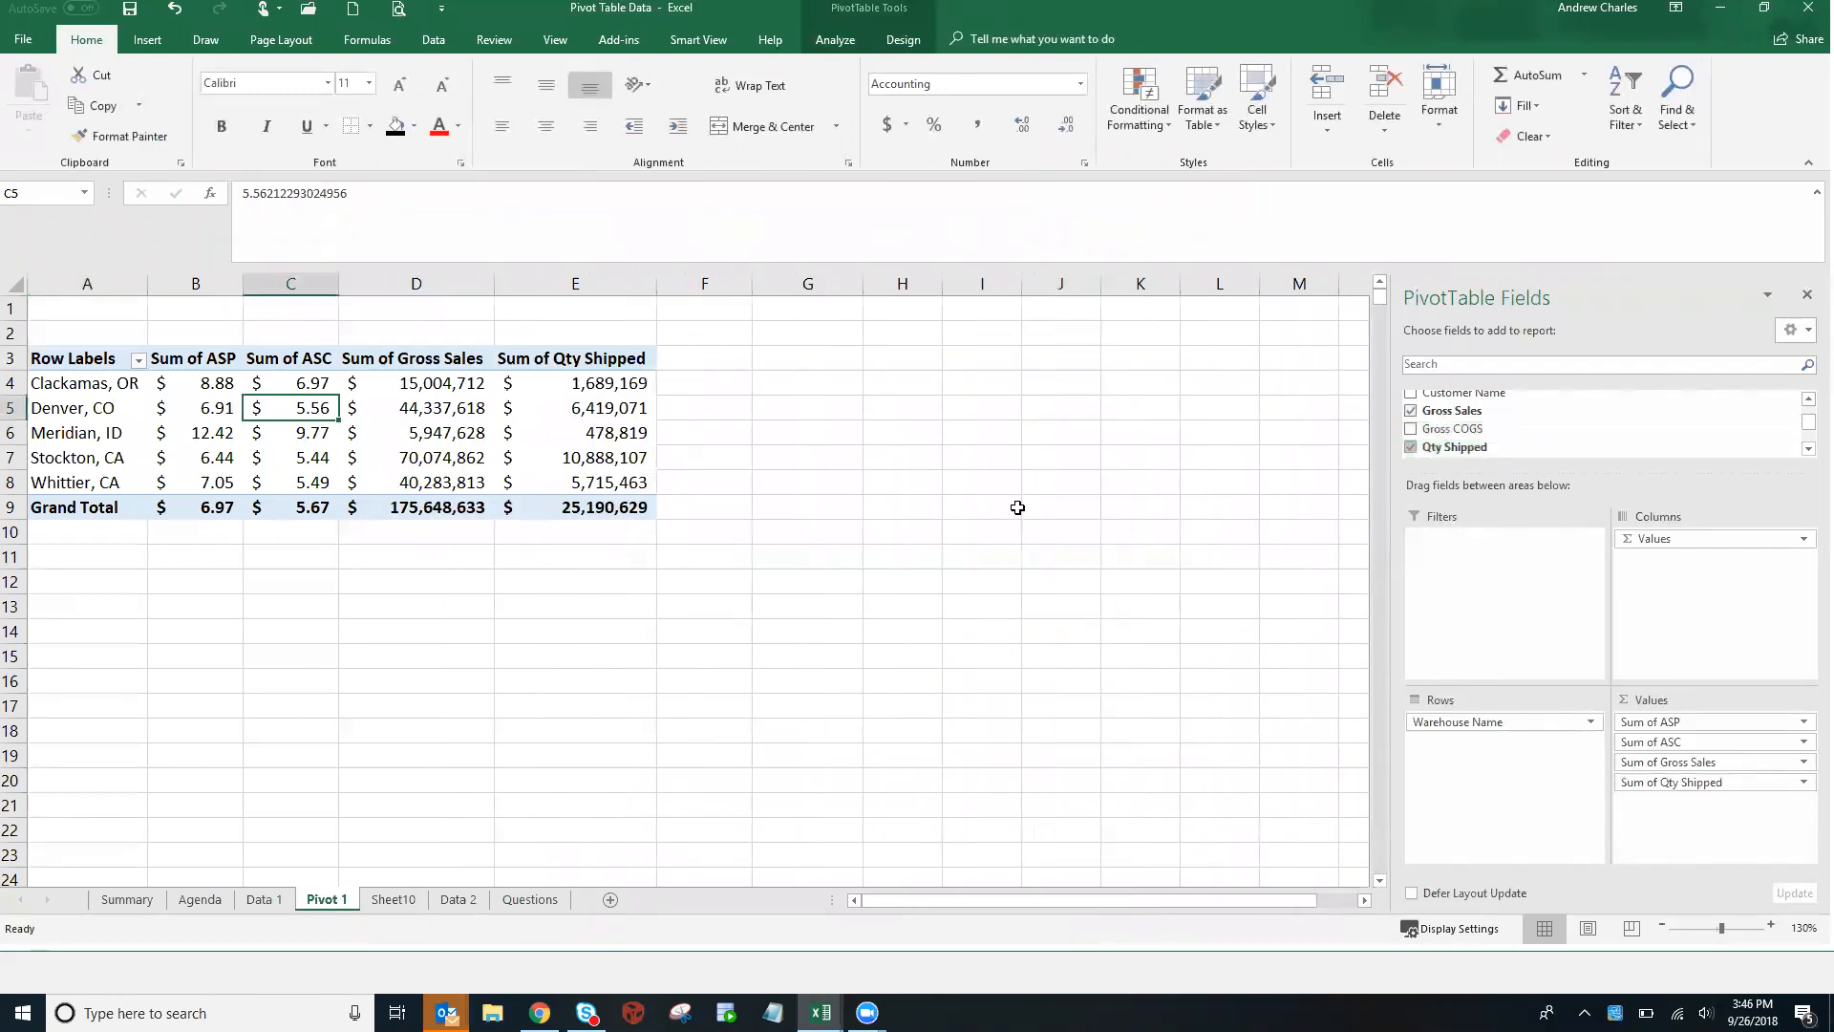
click(556, 403)
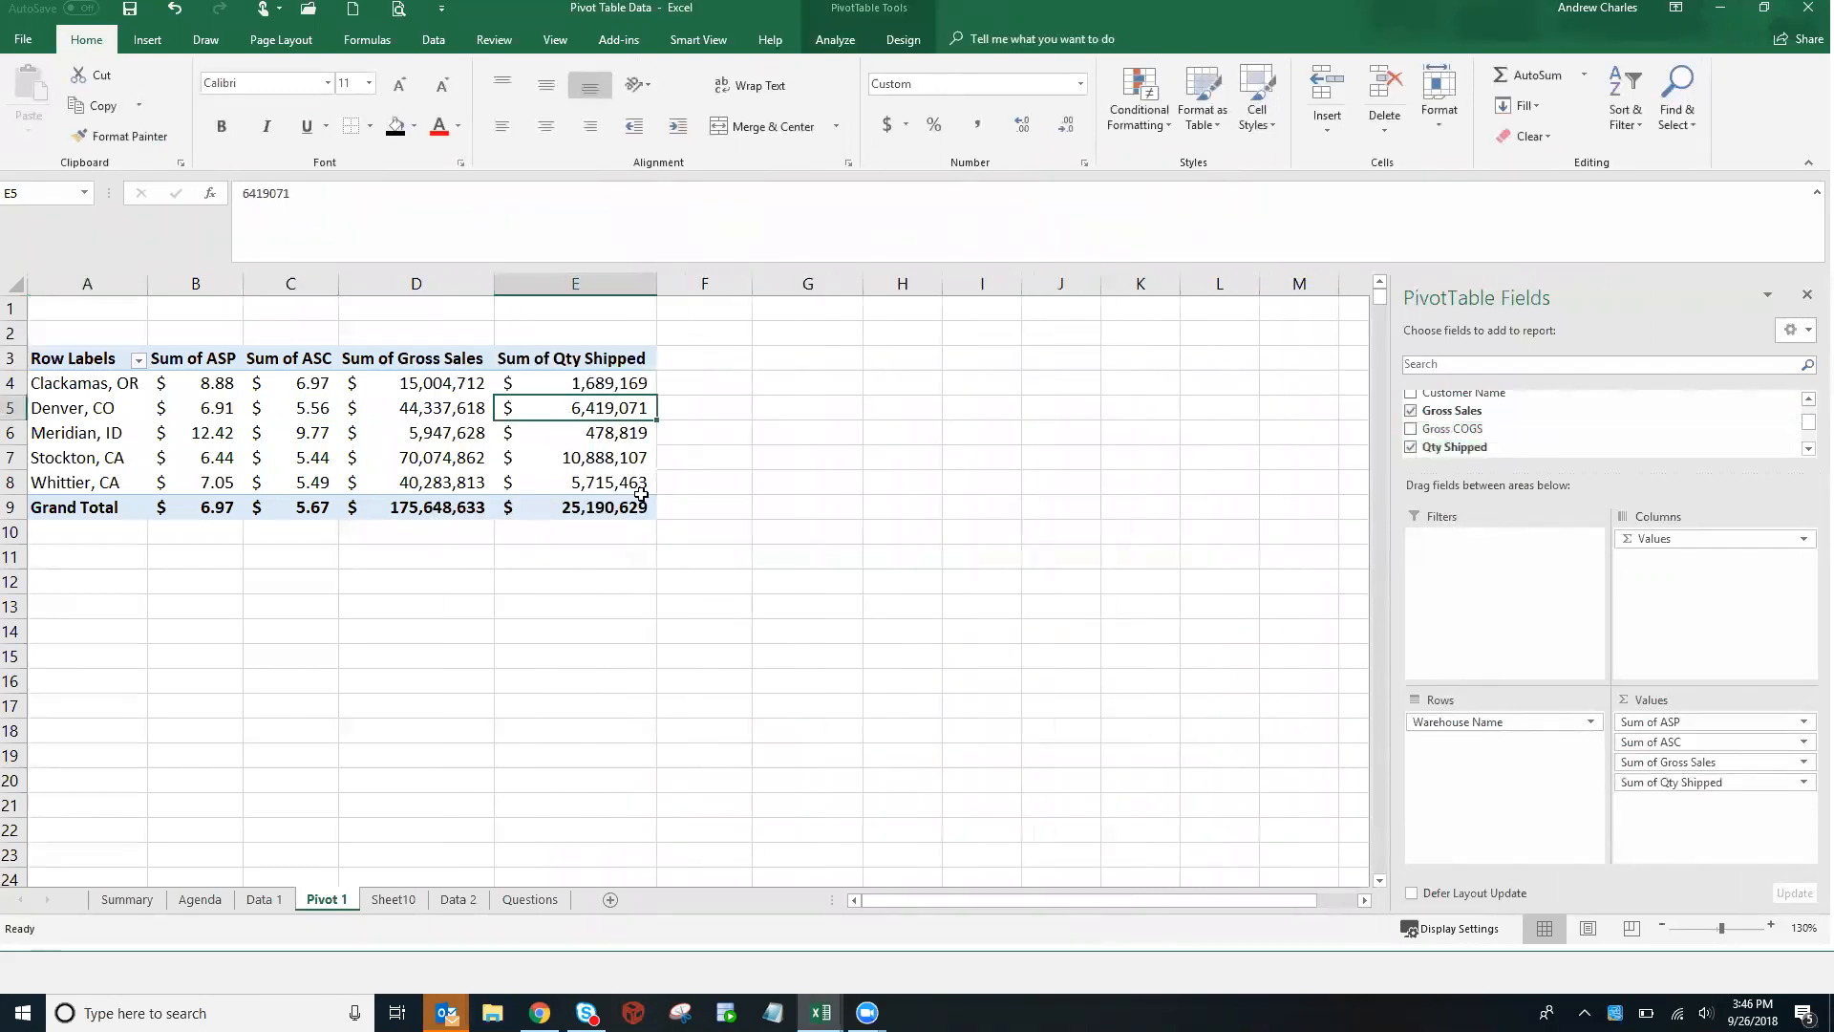
Enter the formula =D3/E3 in cell F3 beside the PivotTable and fill it down to F9
click(697, 403)
key(Up)
key(Up)
text(=)
key(Left)
key(Left)
text(:)
key(BackSpace)
key(BackSpace)
key(BackSpace)
text(/)
key(Left)
key(Return)
click(749, 360)
double_click(752, 371)
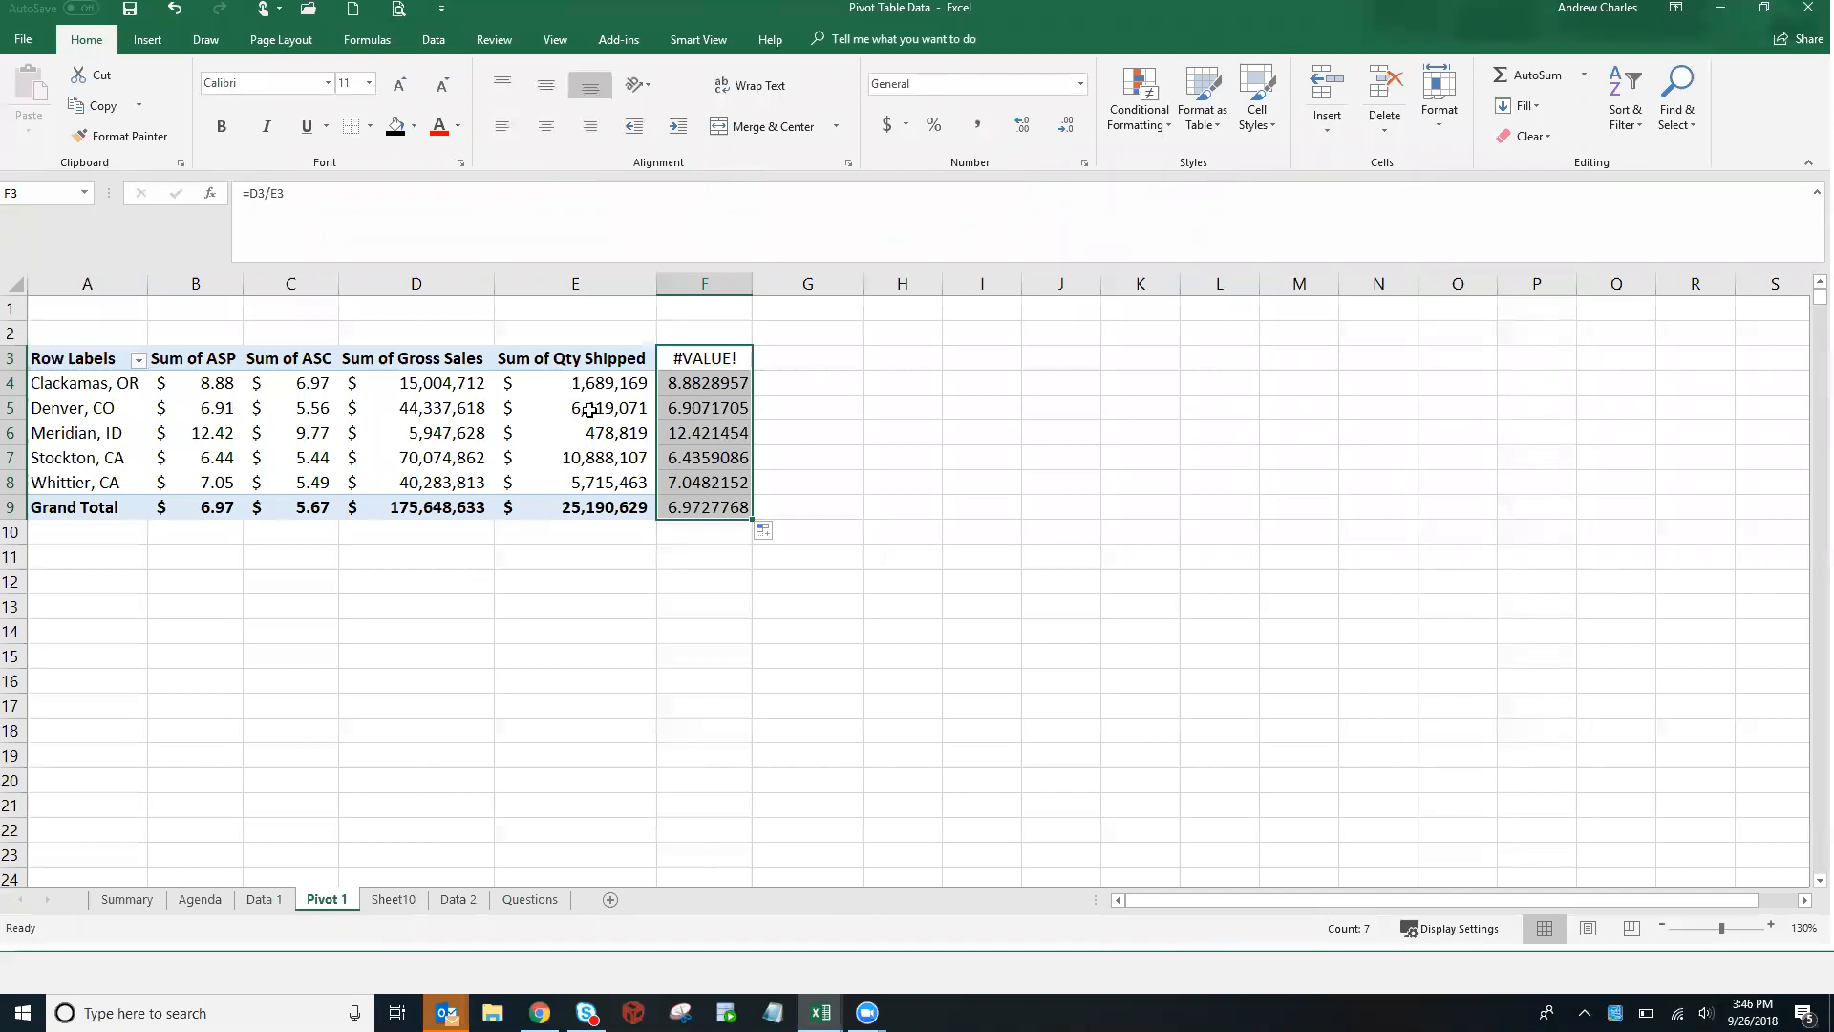
Move the Sum of Gross Sales column ahead of Sum of ASP and check the formulas in column F
click(405, 360)
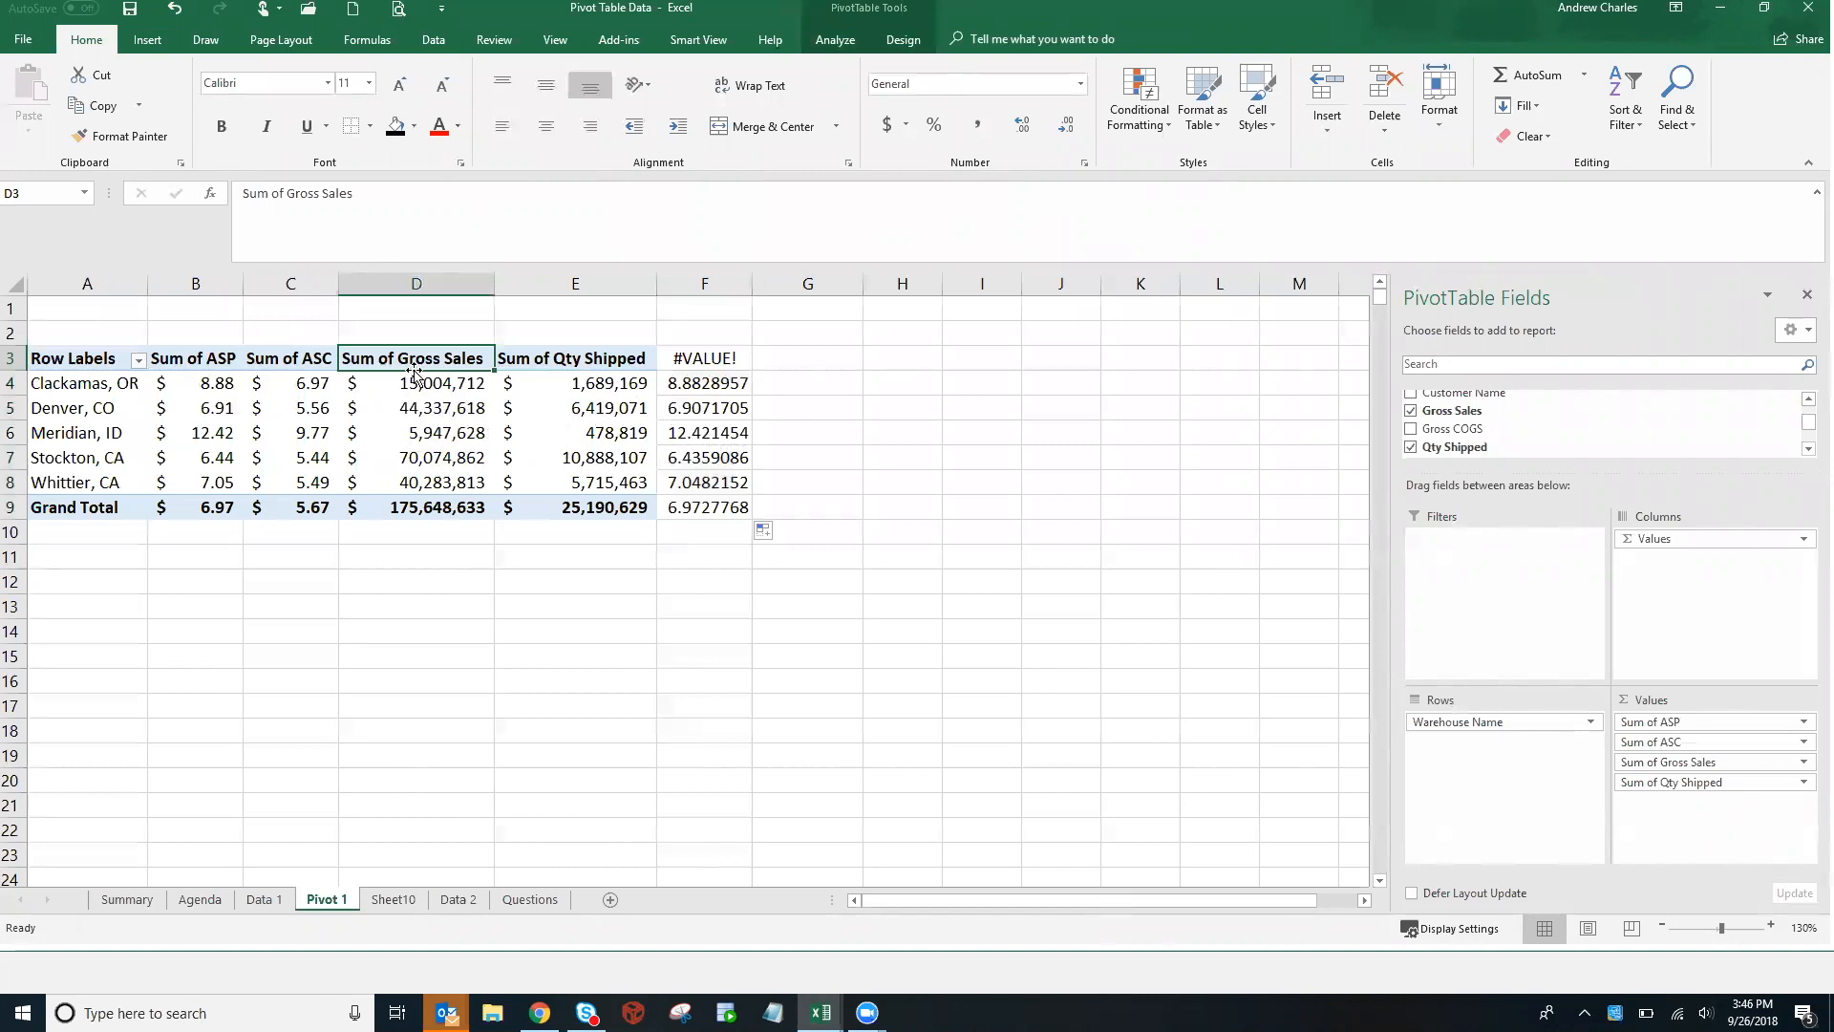
drag(413, 370, 165, 380)
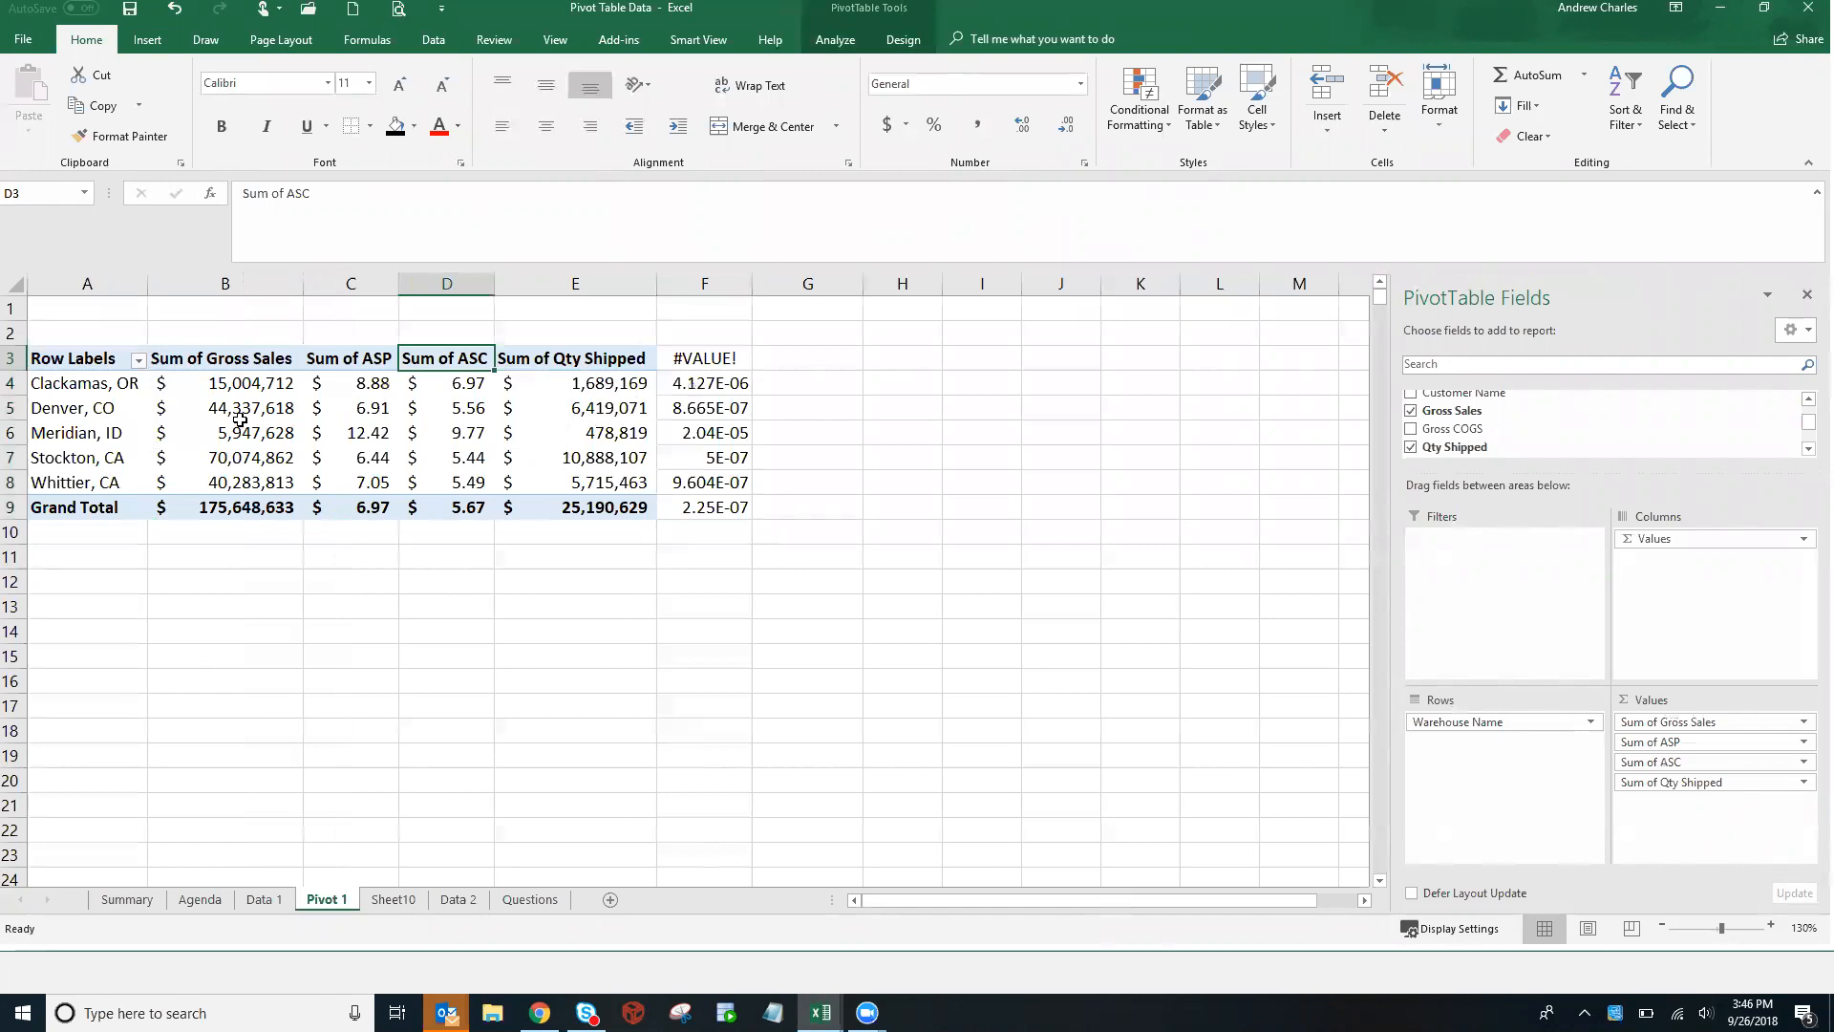
drag(735, 382, 699, 503)
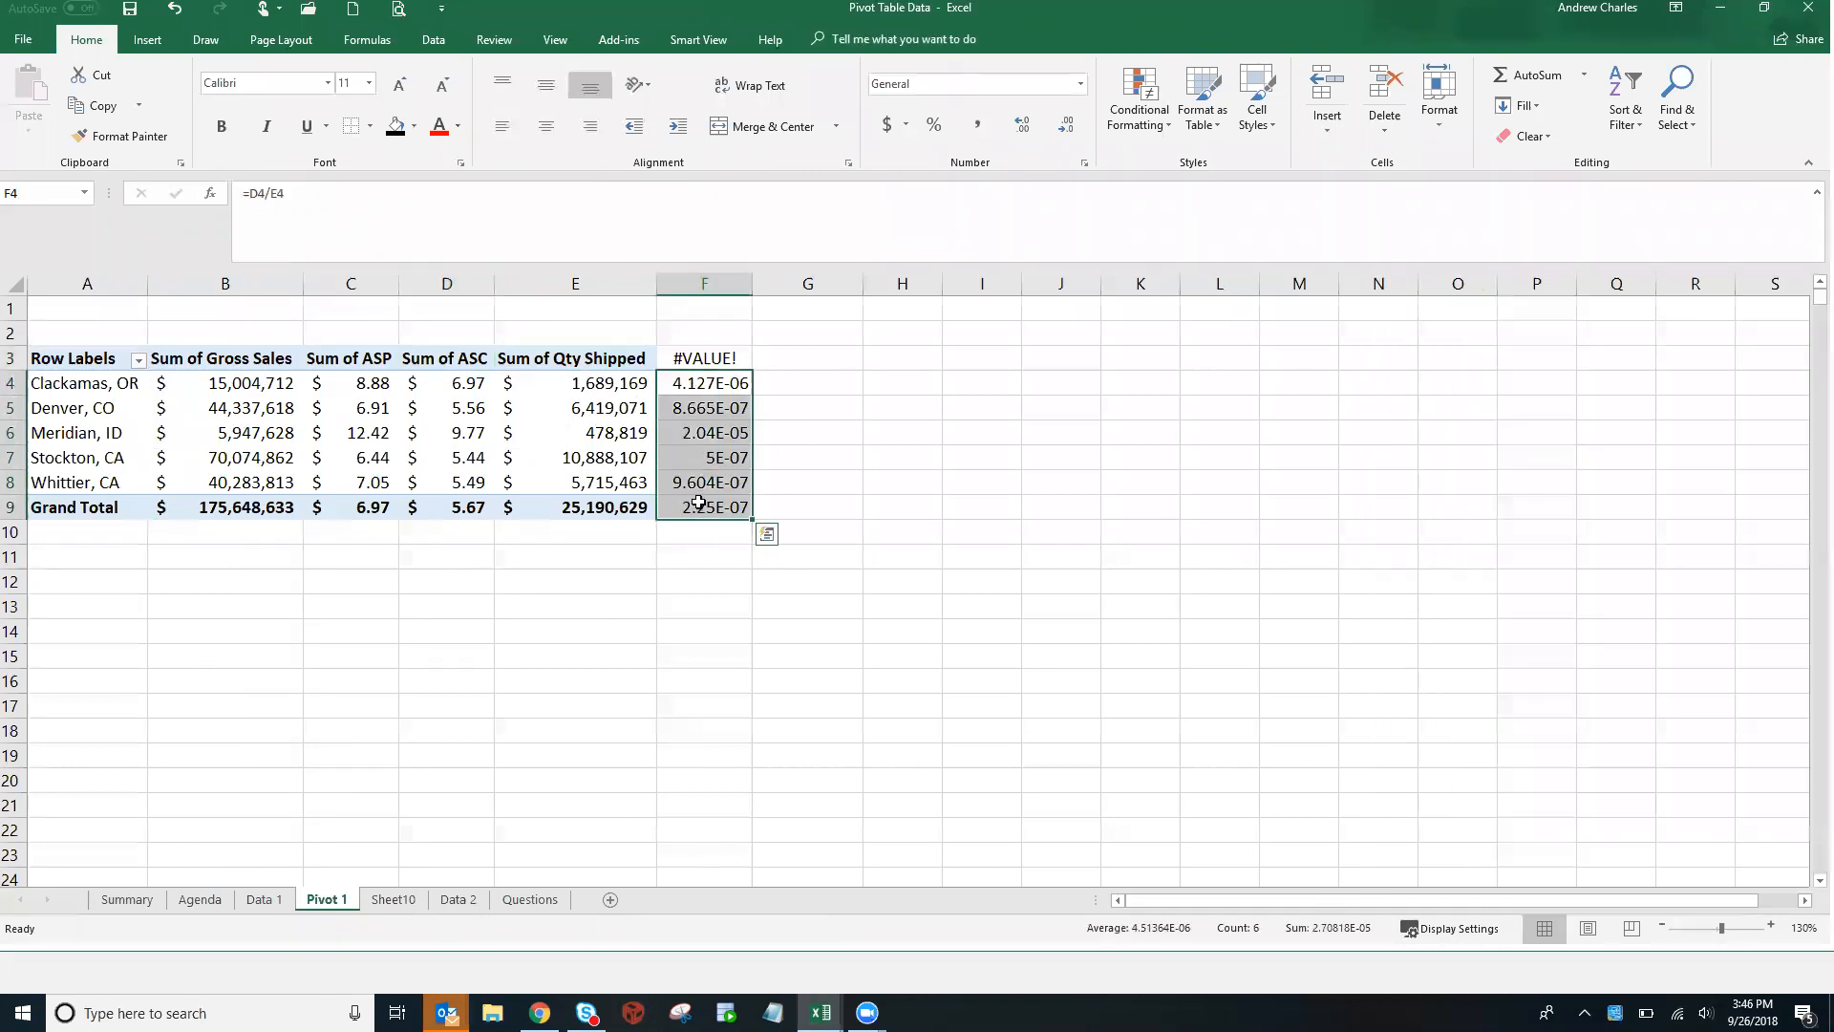
click(733, 431)
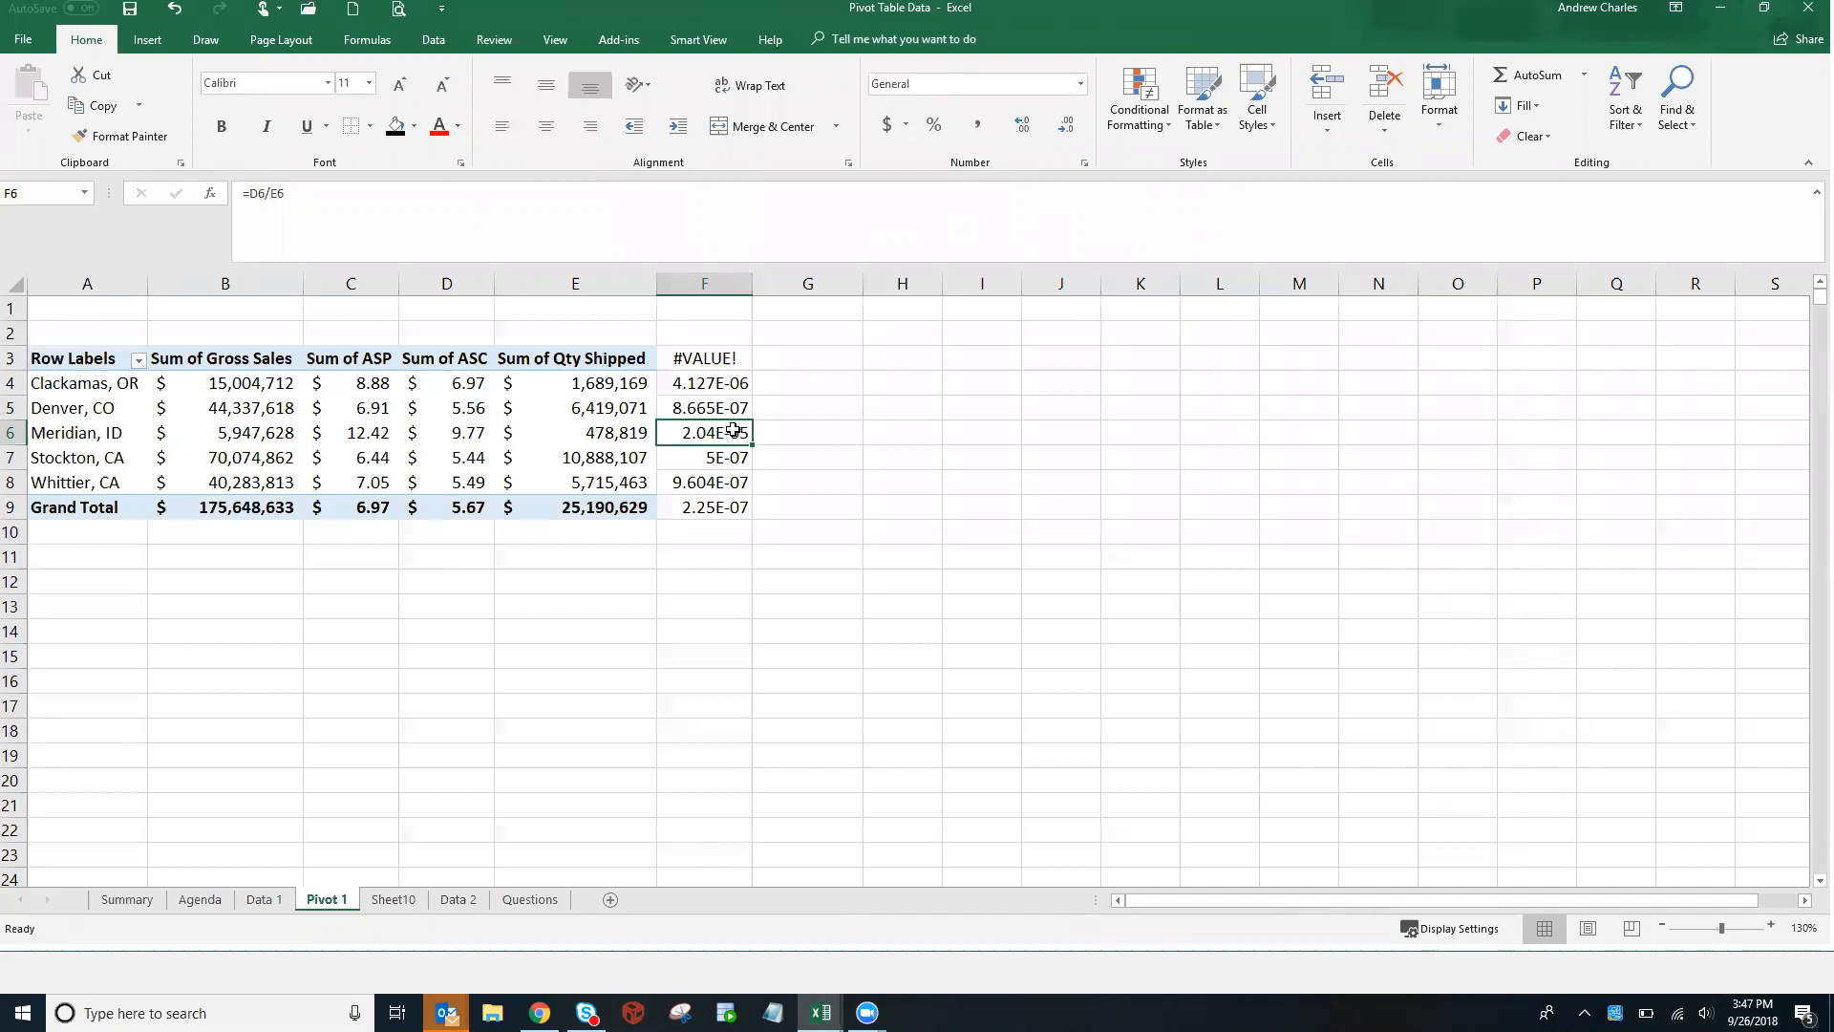
drag(934, 386, 955, 460)
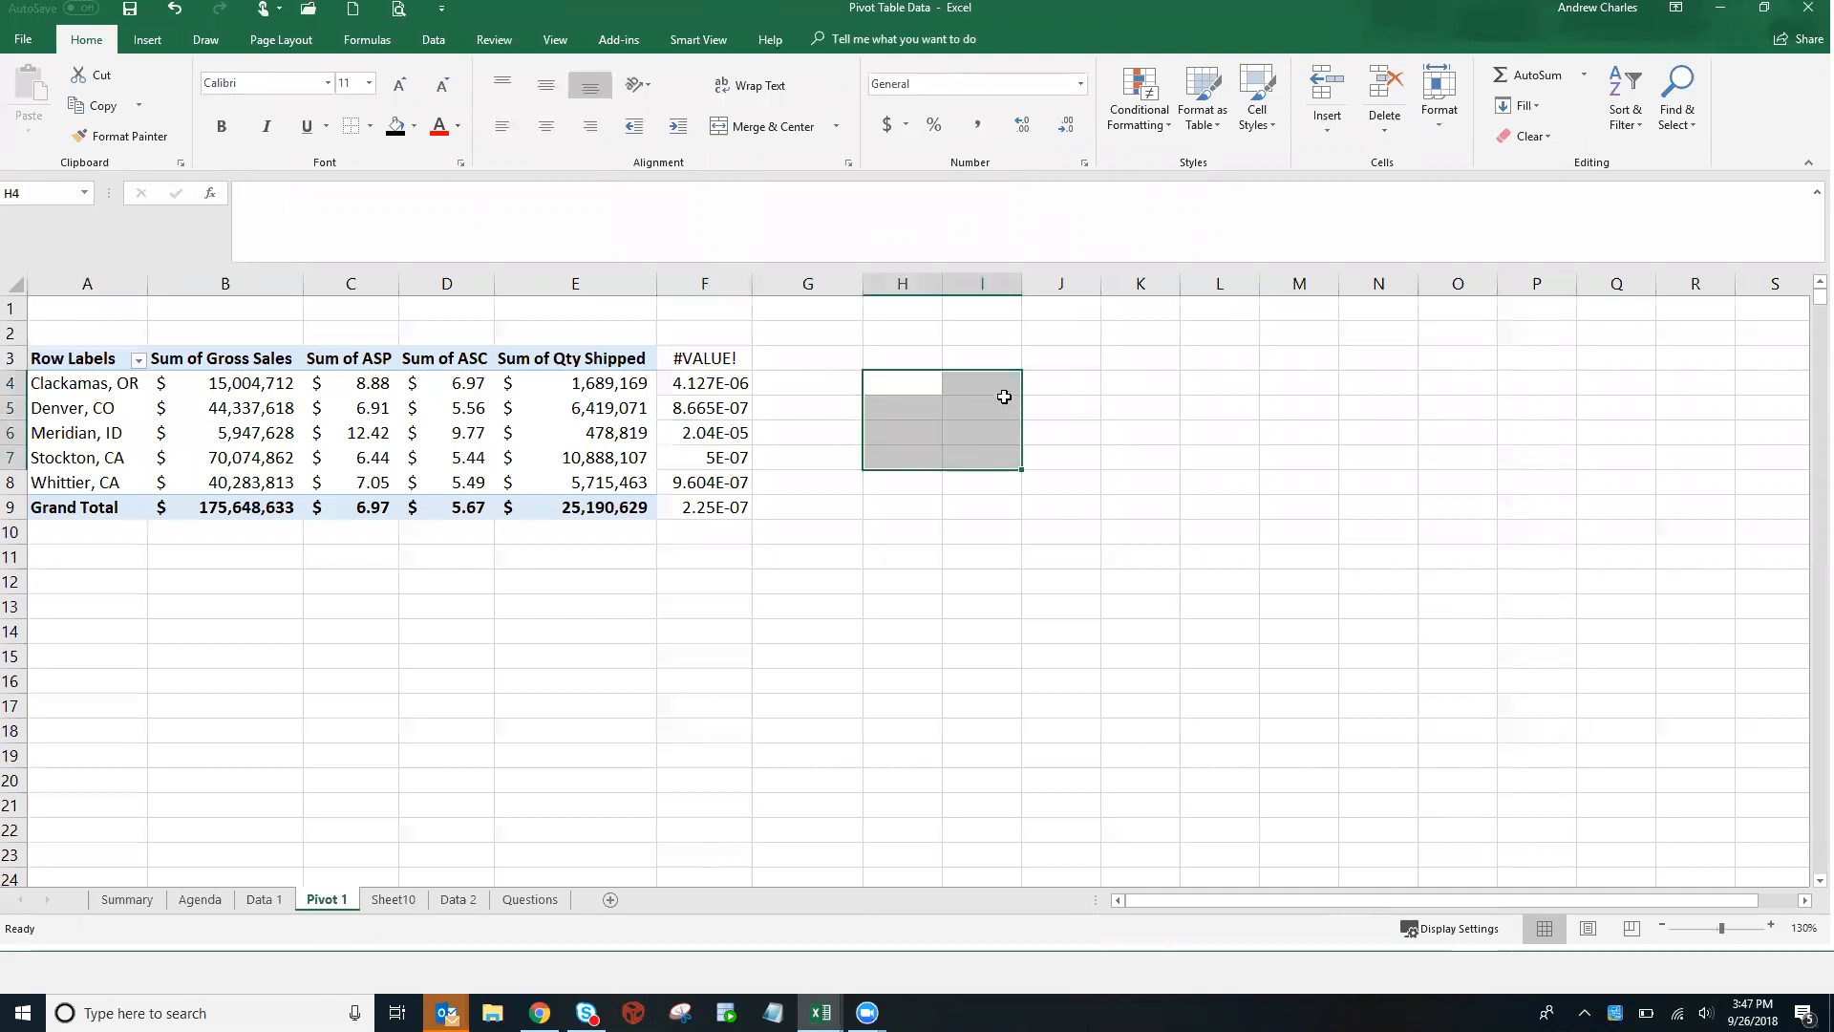
click(1000, 388)
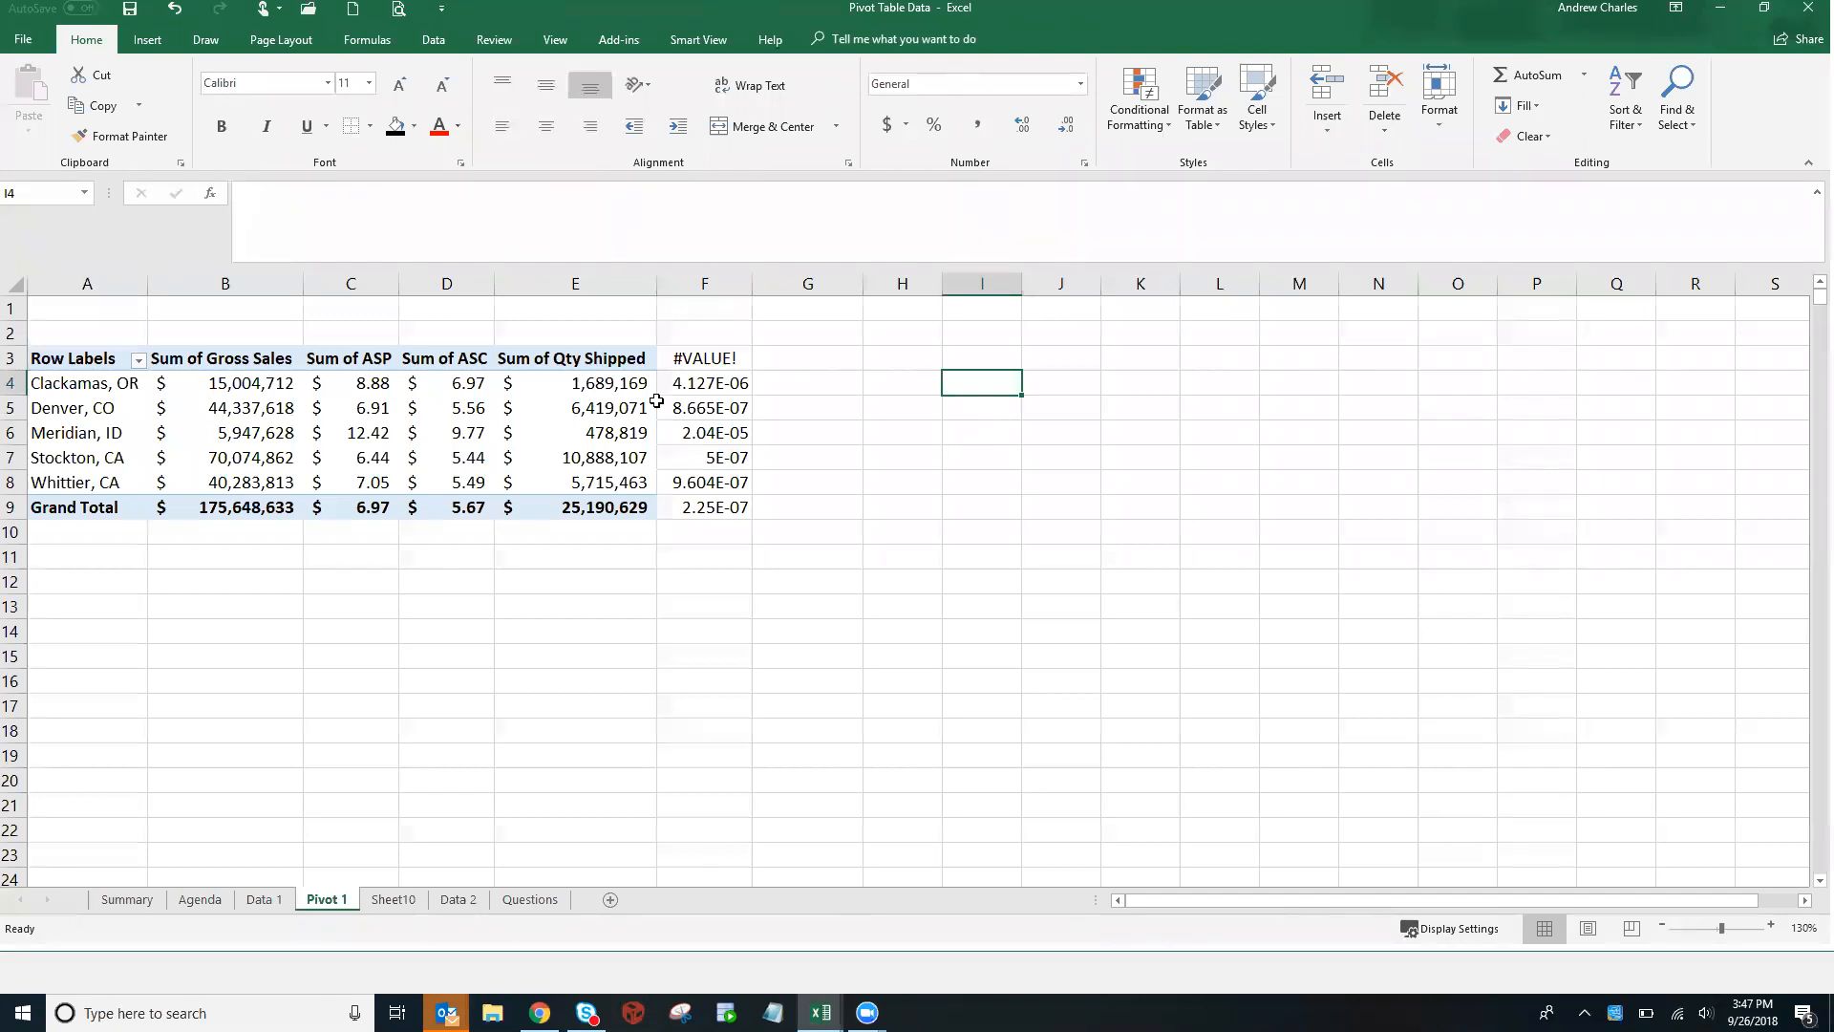
Clear the division formulas from column F beside the PivotTable
drag(655, 401, 527, 425)
drag(707, 358, 702, 540)
key(Delete)
Move the Sum of Qty Shipped column directly after Sum of Gross Sales and check the Denver, CO values
click(373, 405)
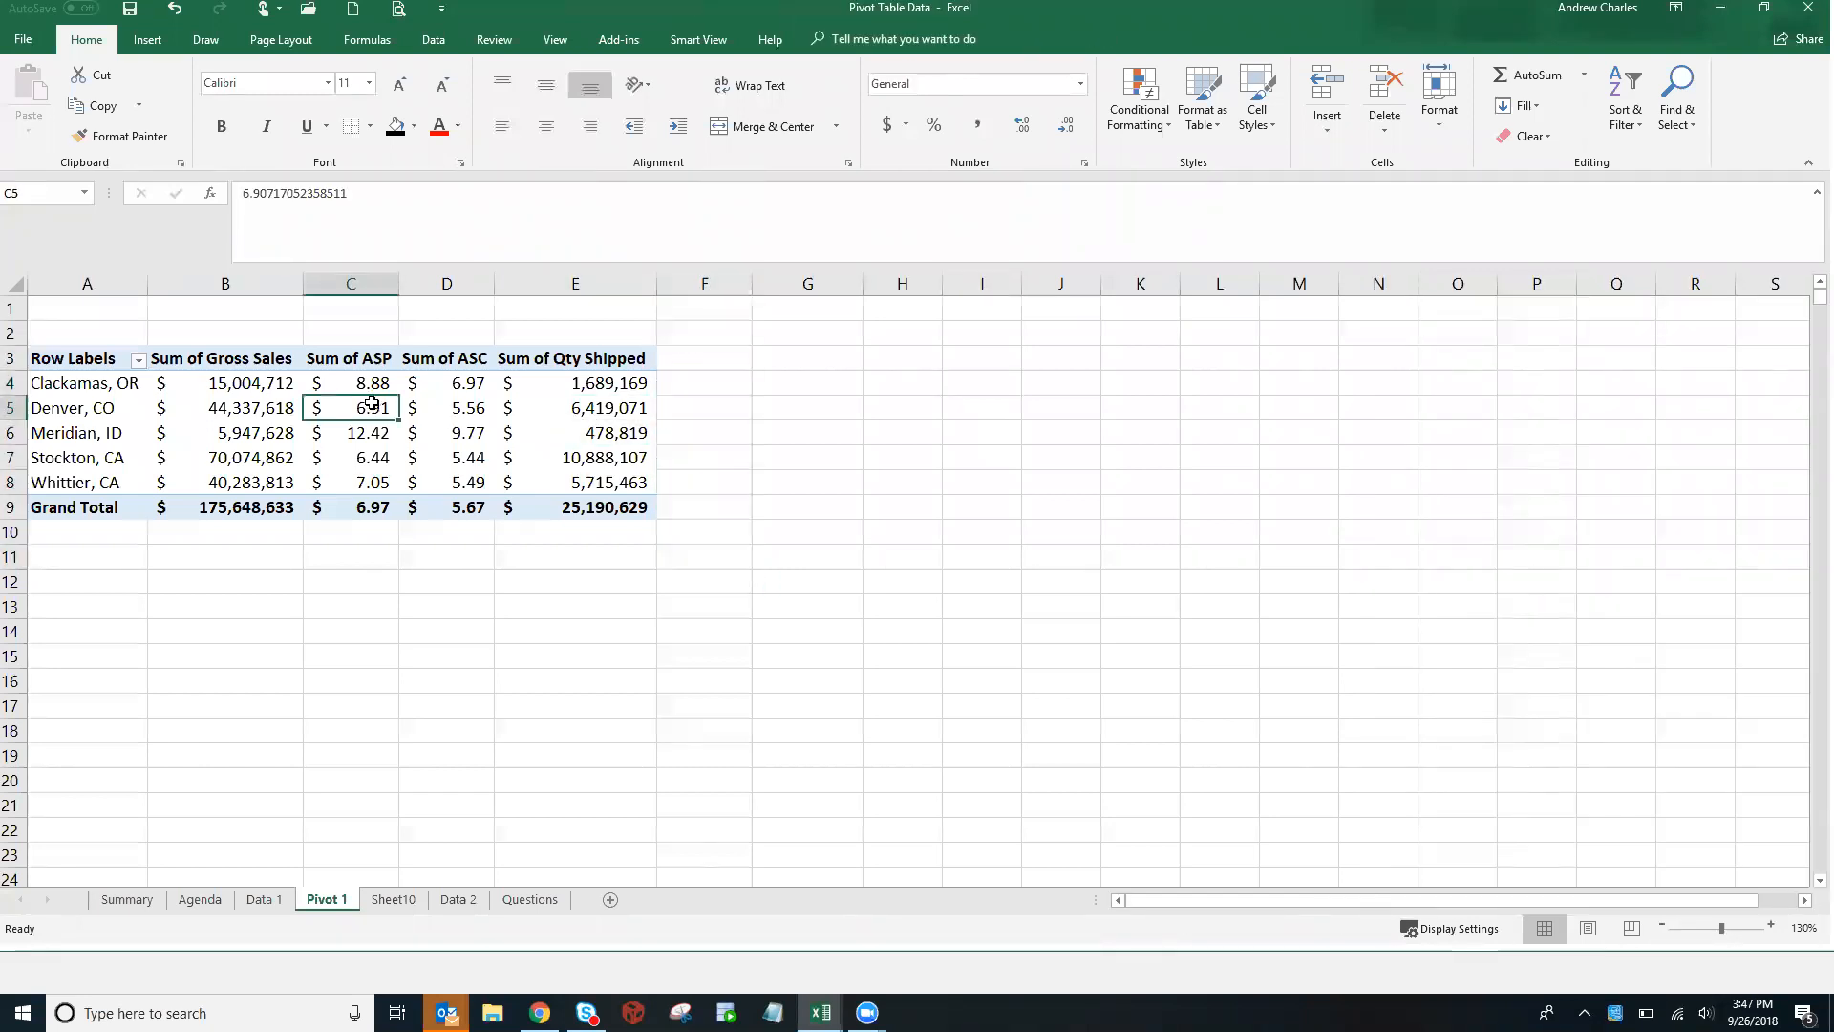
click(563, 366)
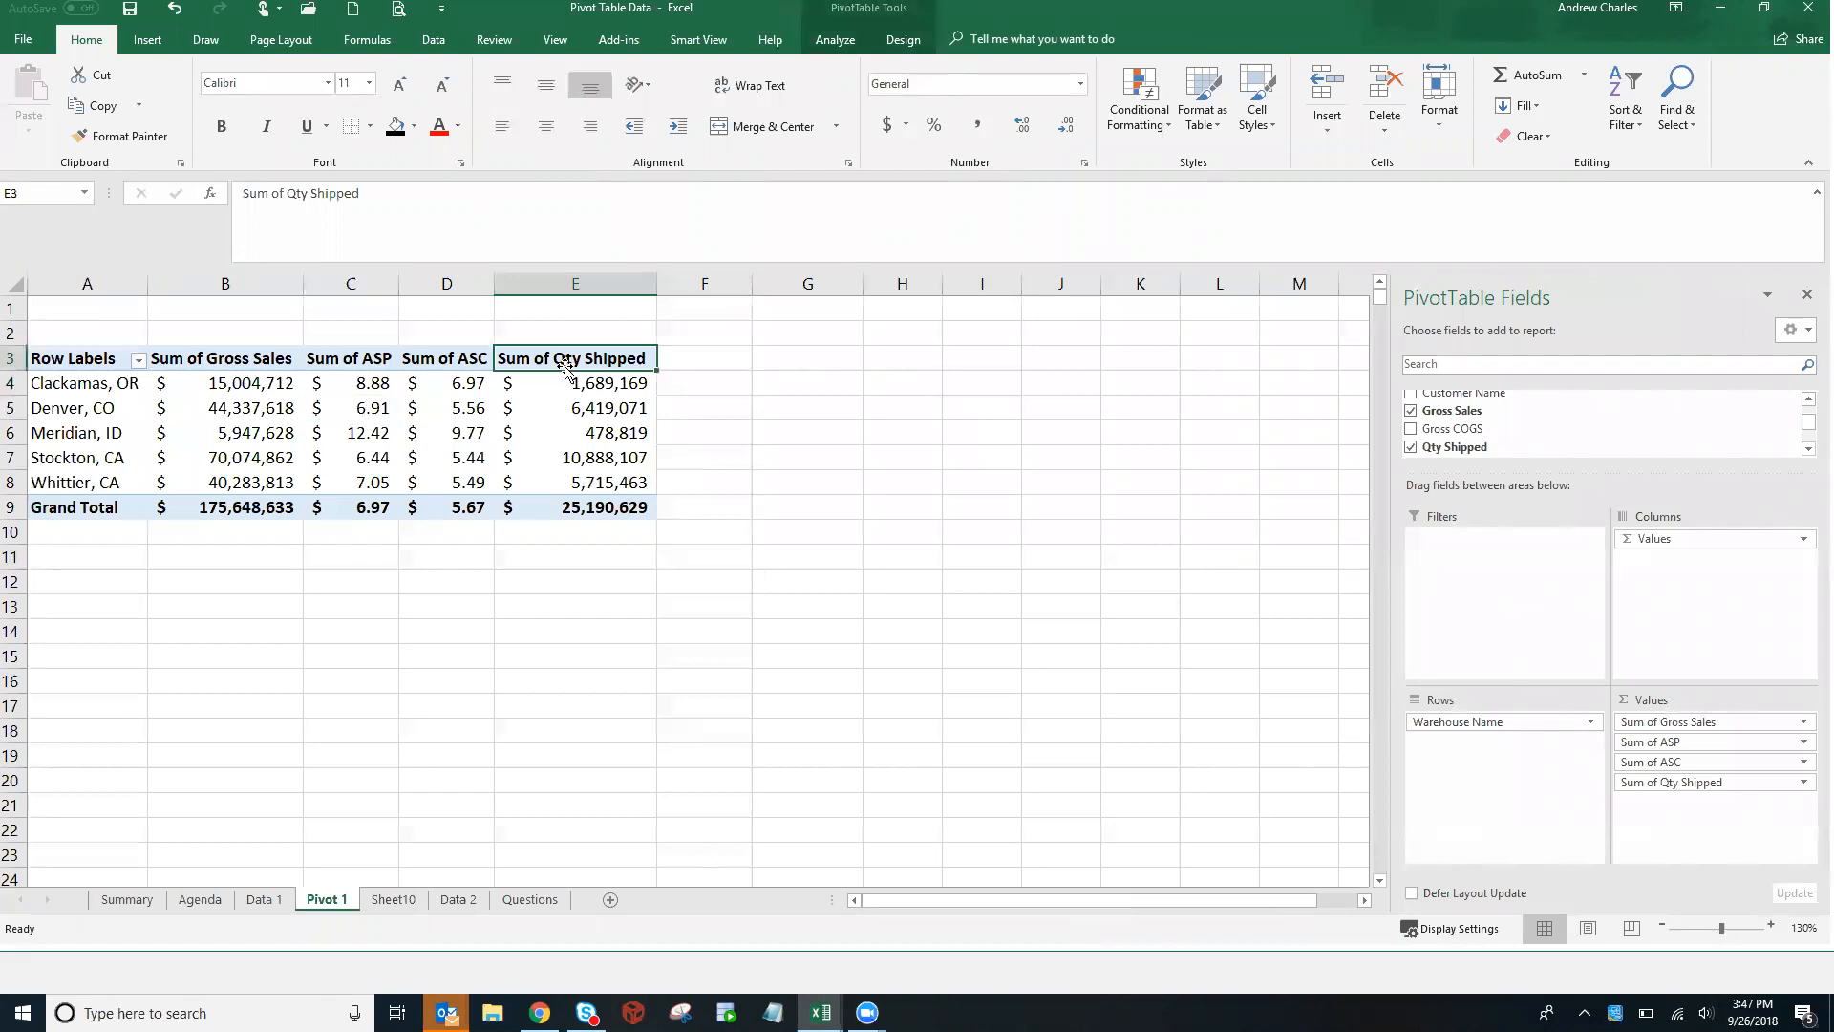
drag(567, 371, 304, 376)
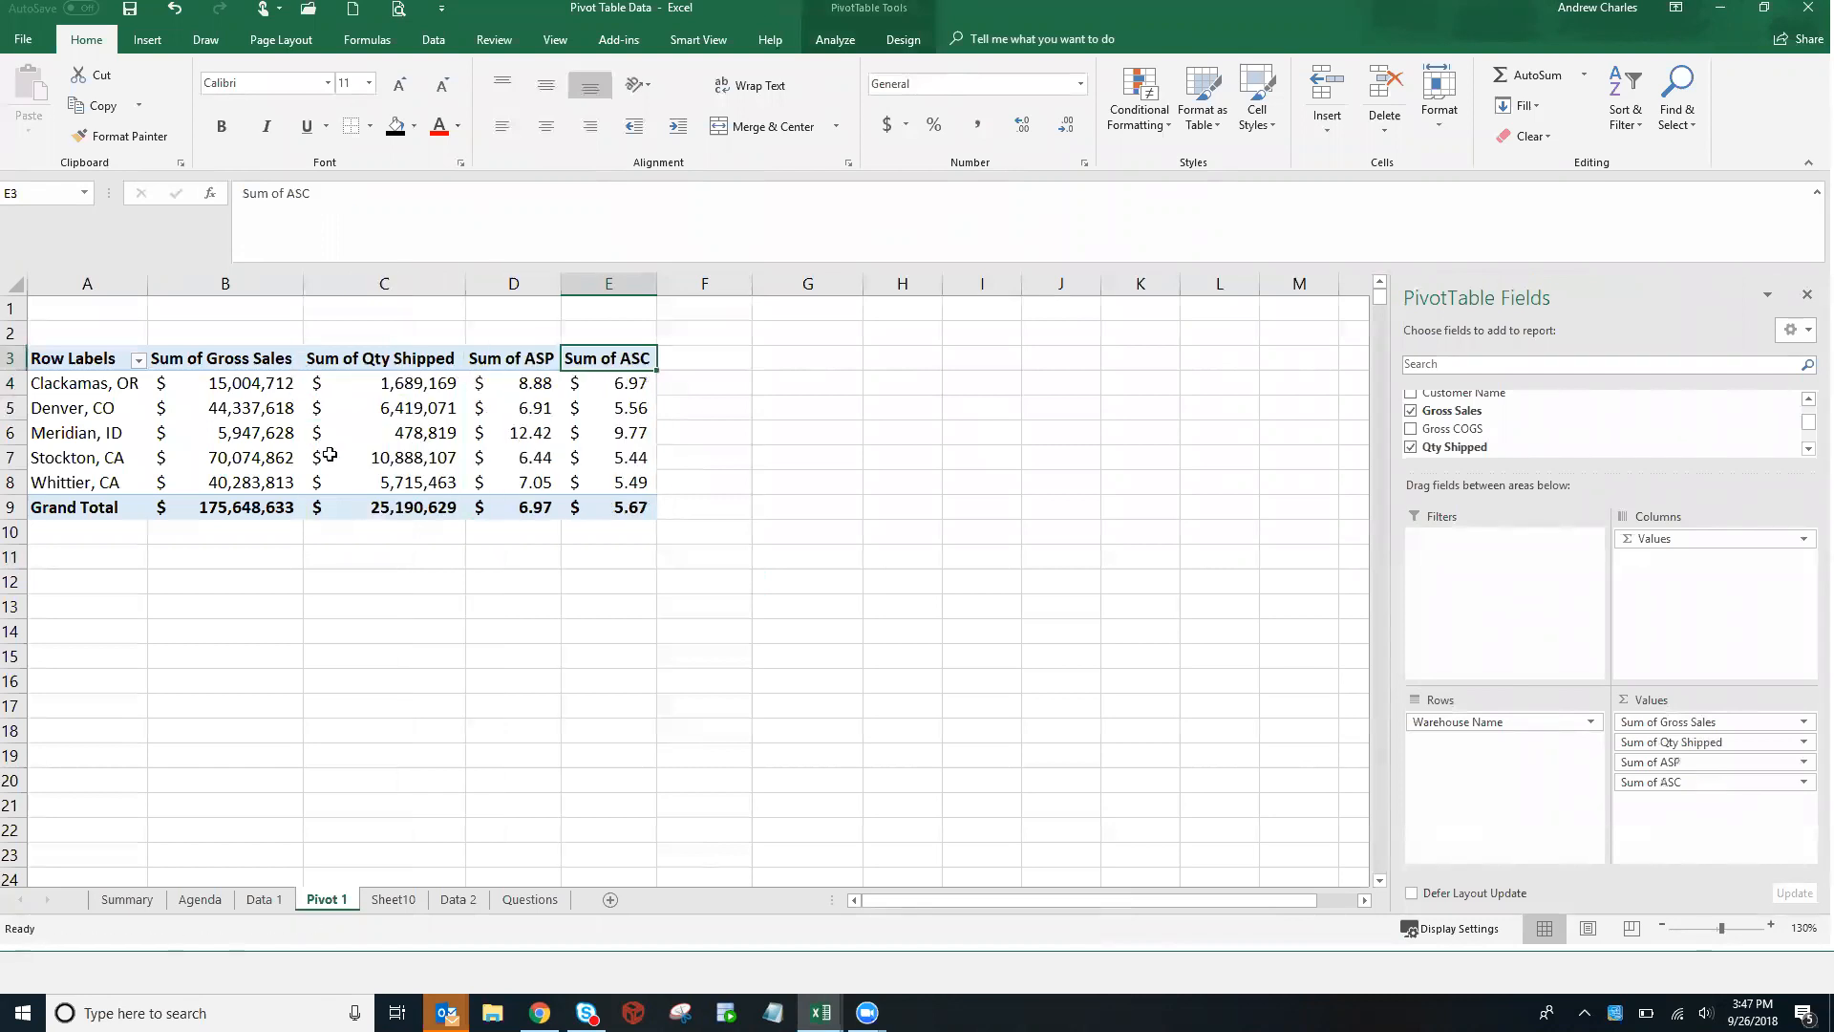
click(419, 411)
click(229, 407)
click(513, 412)
click(480, 434)
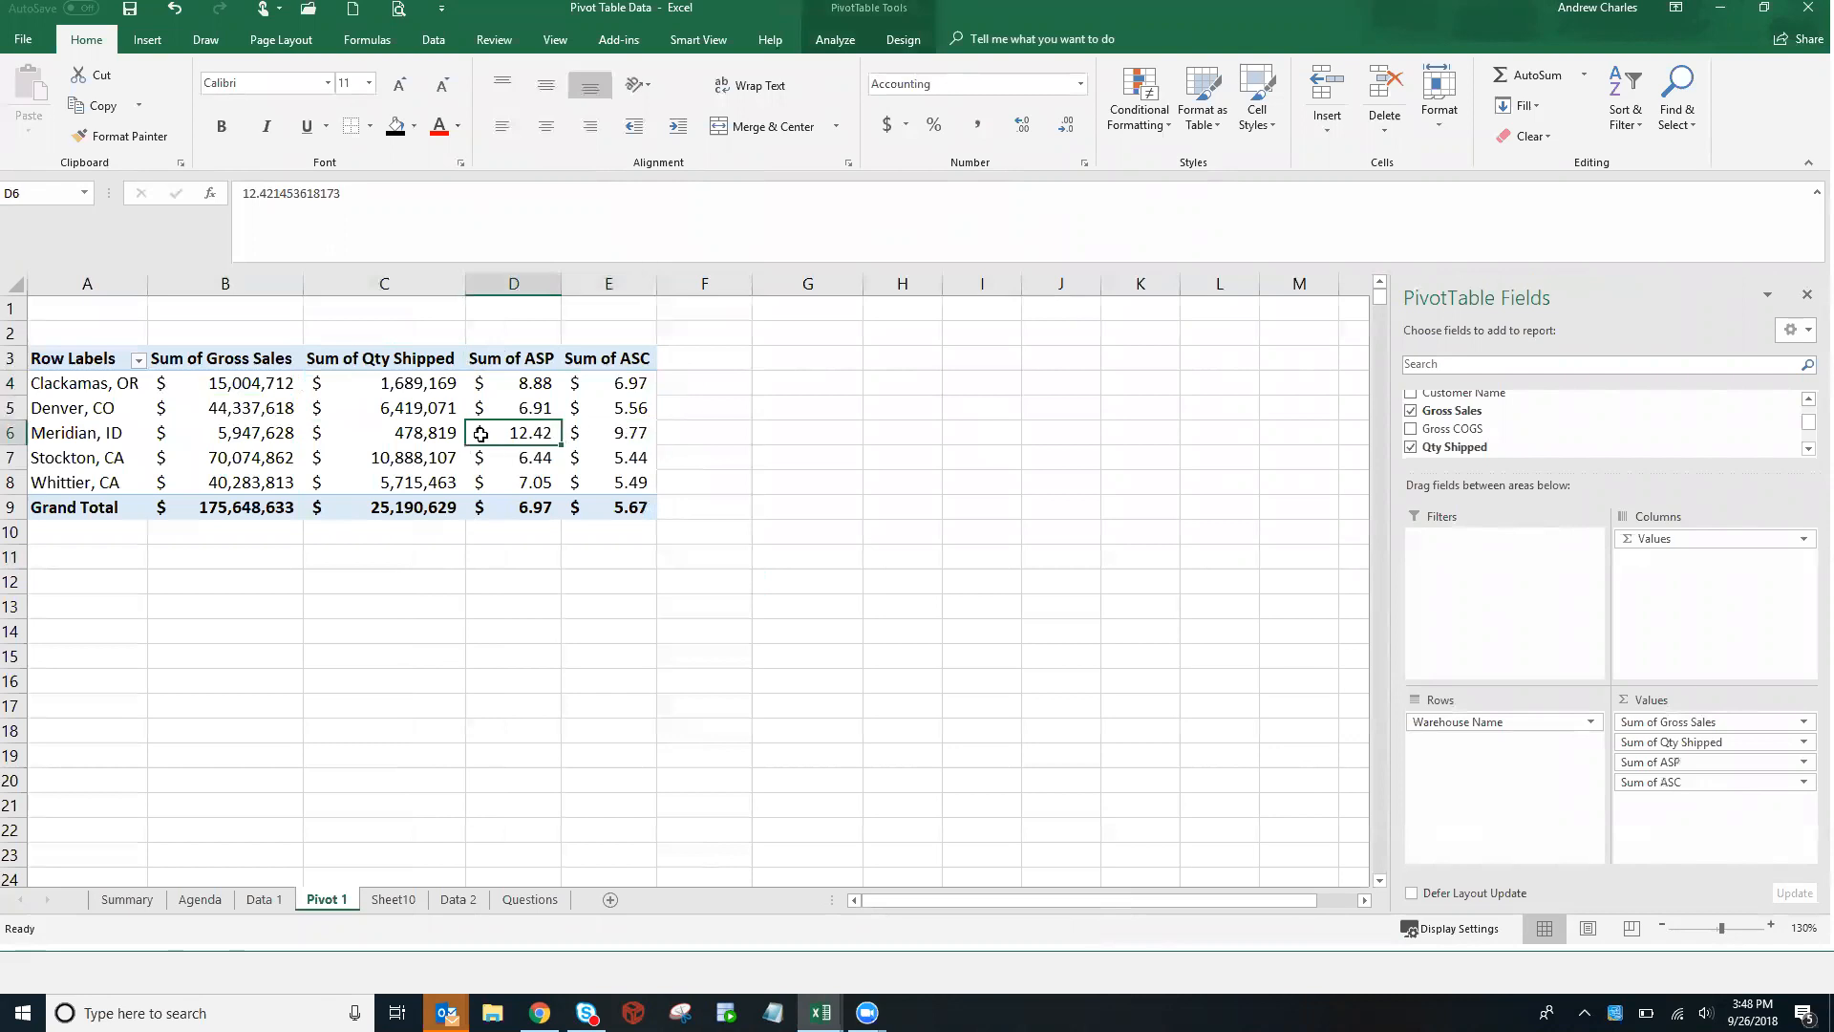
Compare the calculated field and calculated item choices for a warehouse row label and for a Sum of ASP value
click(112, 410)
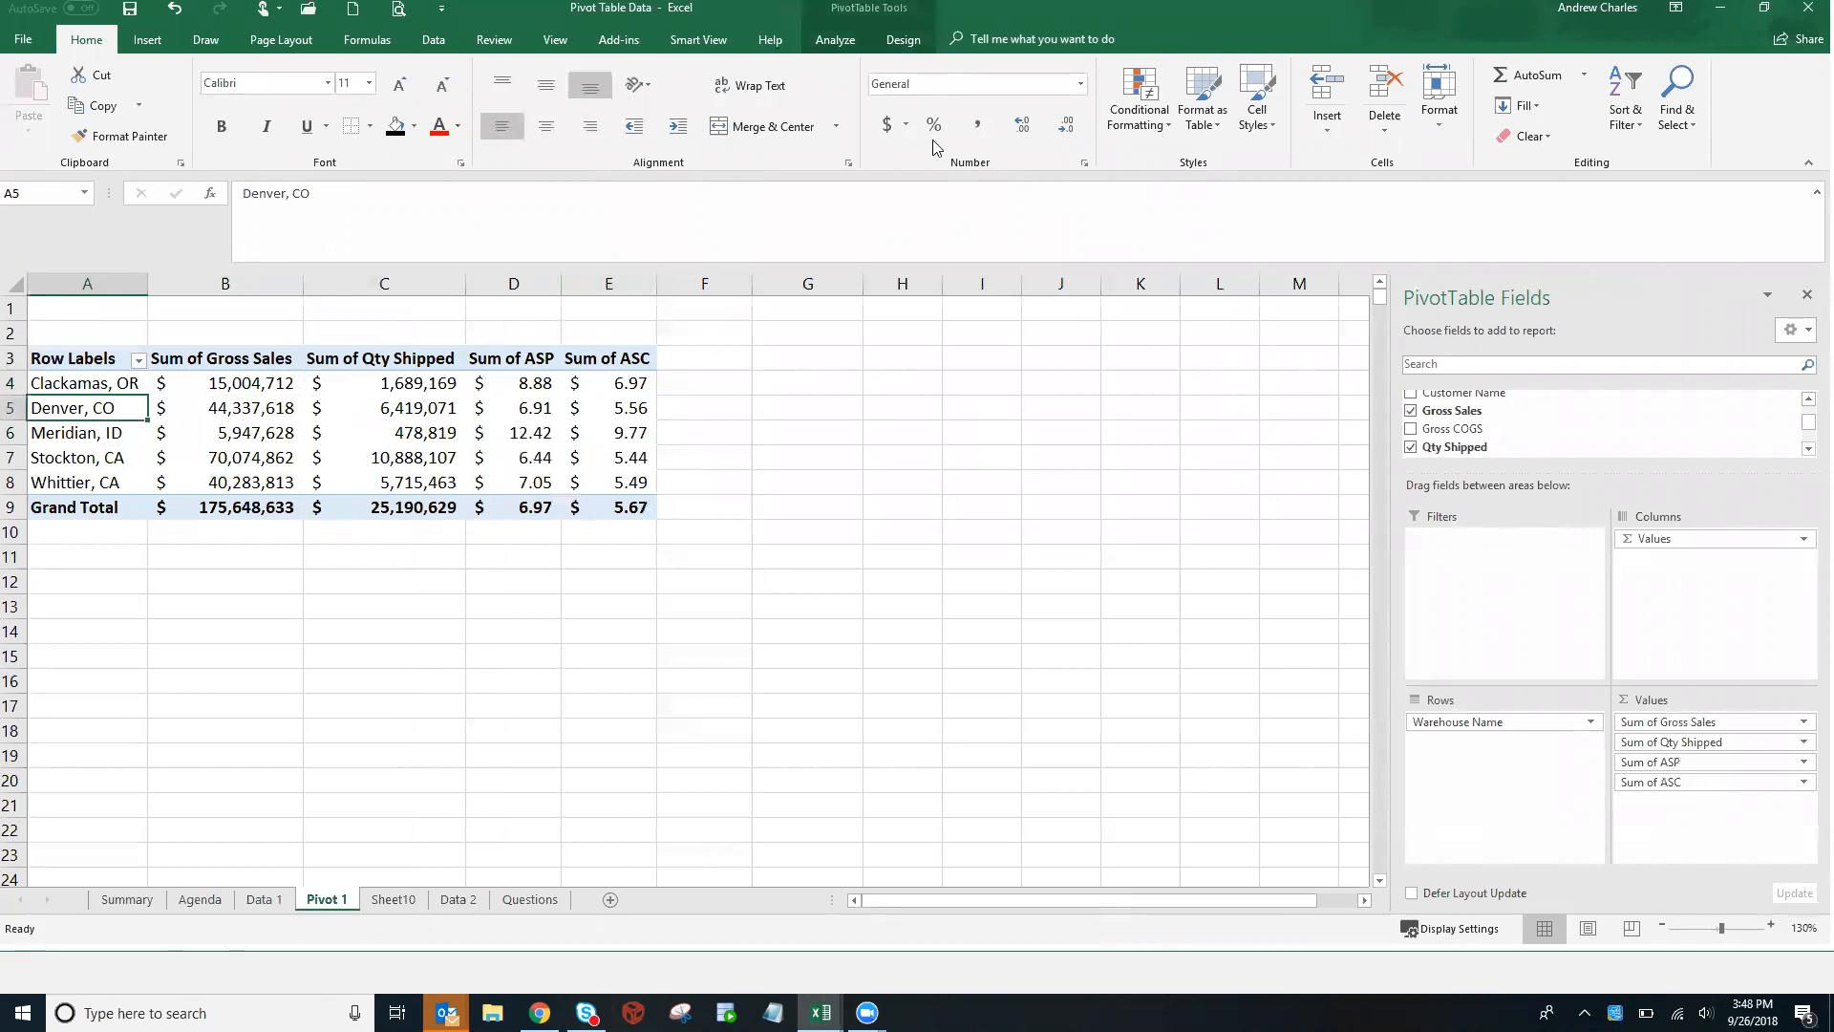
click(835, 40)
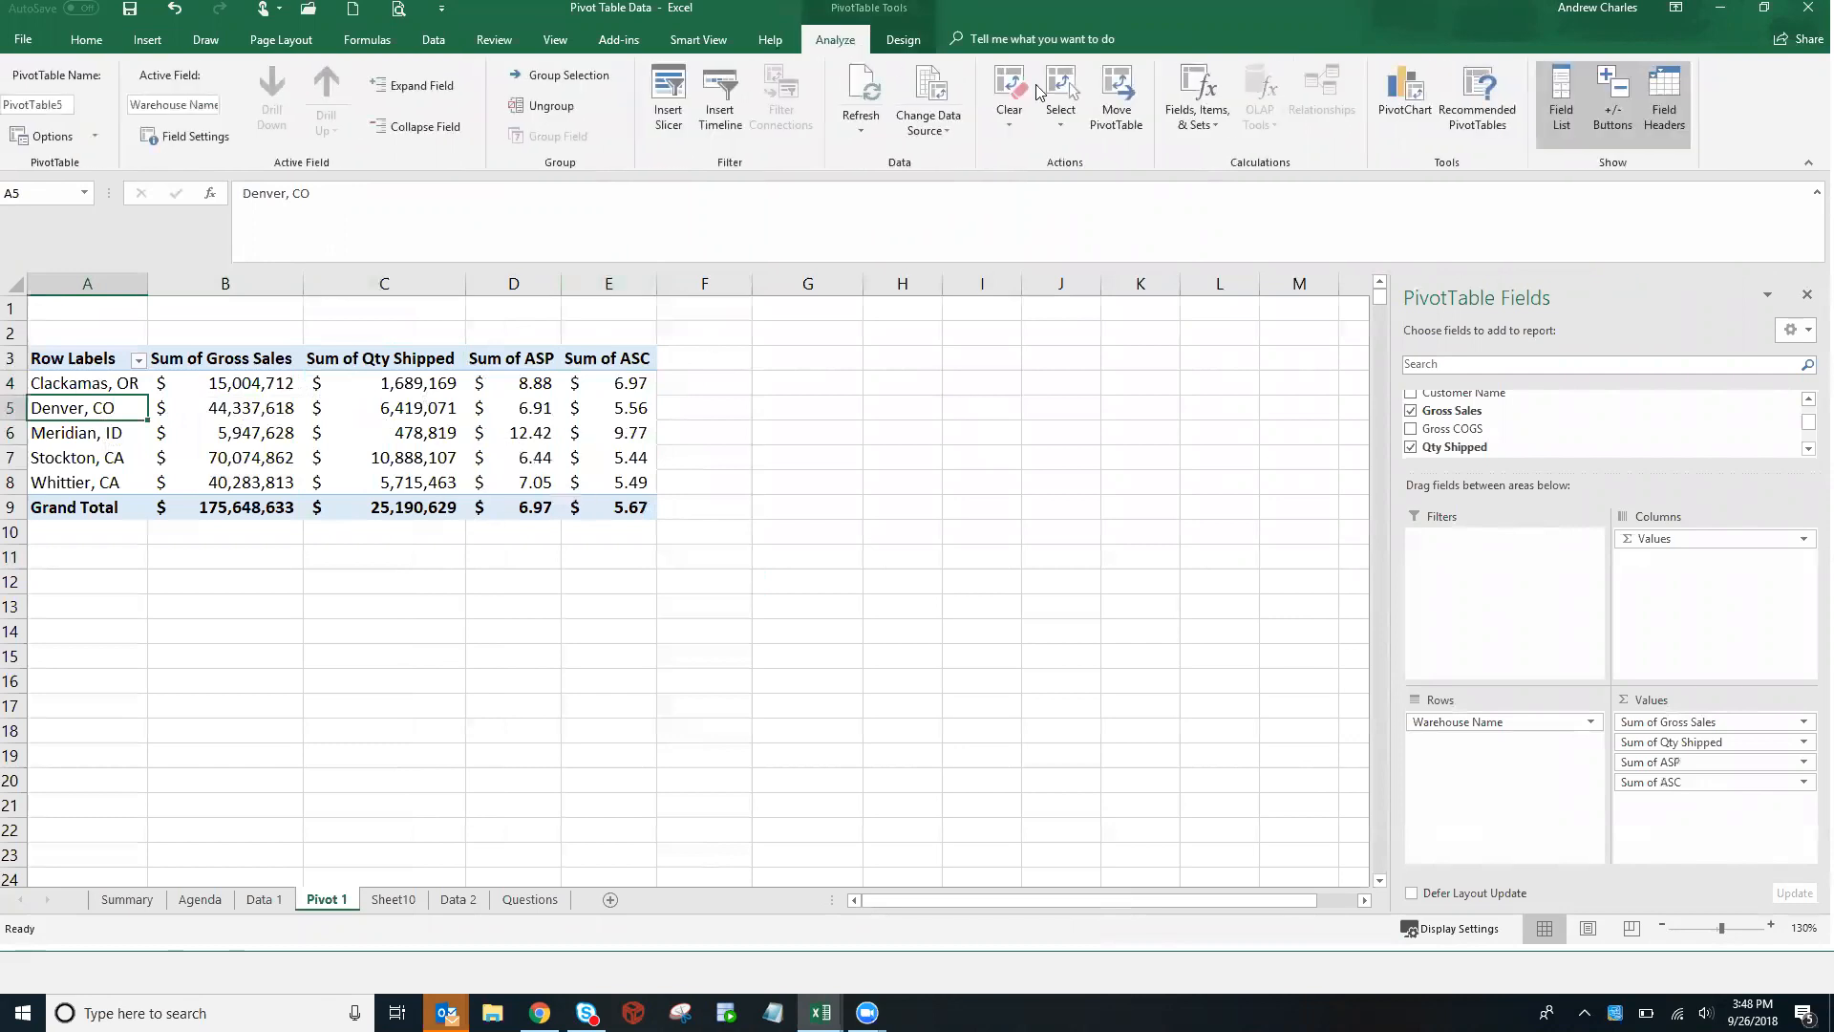
click(1206, 106)
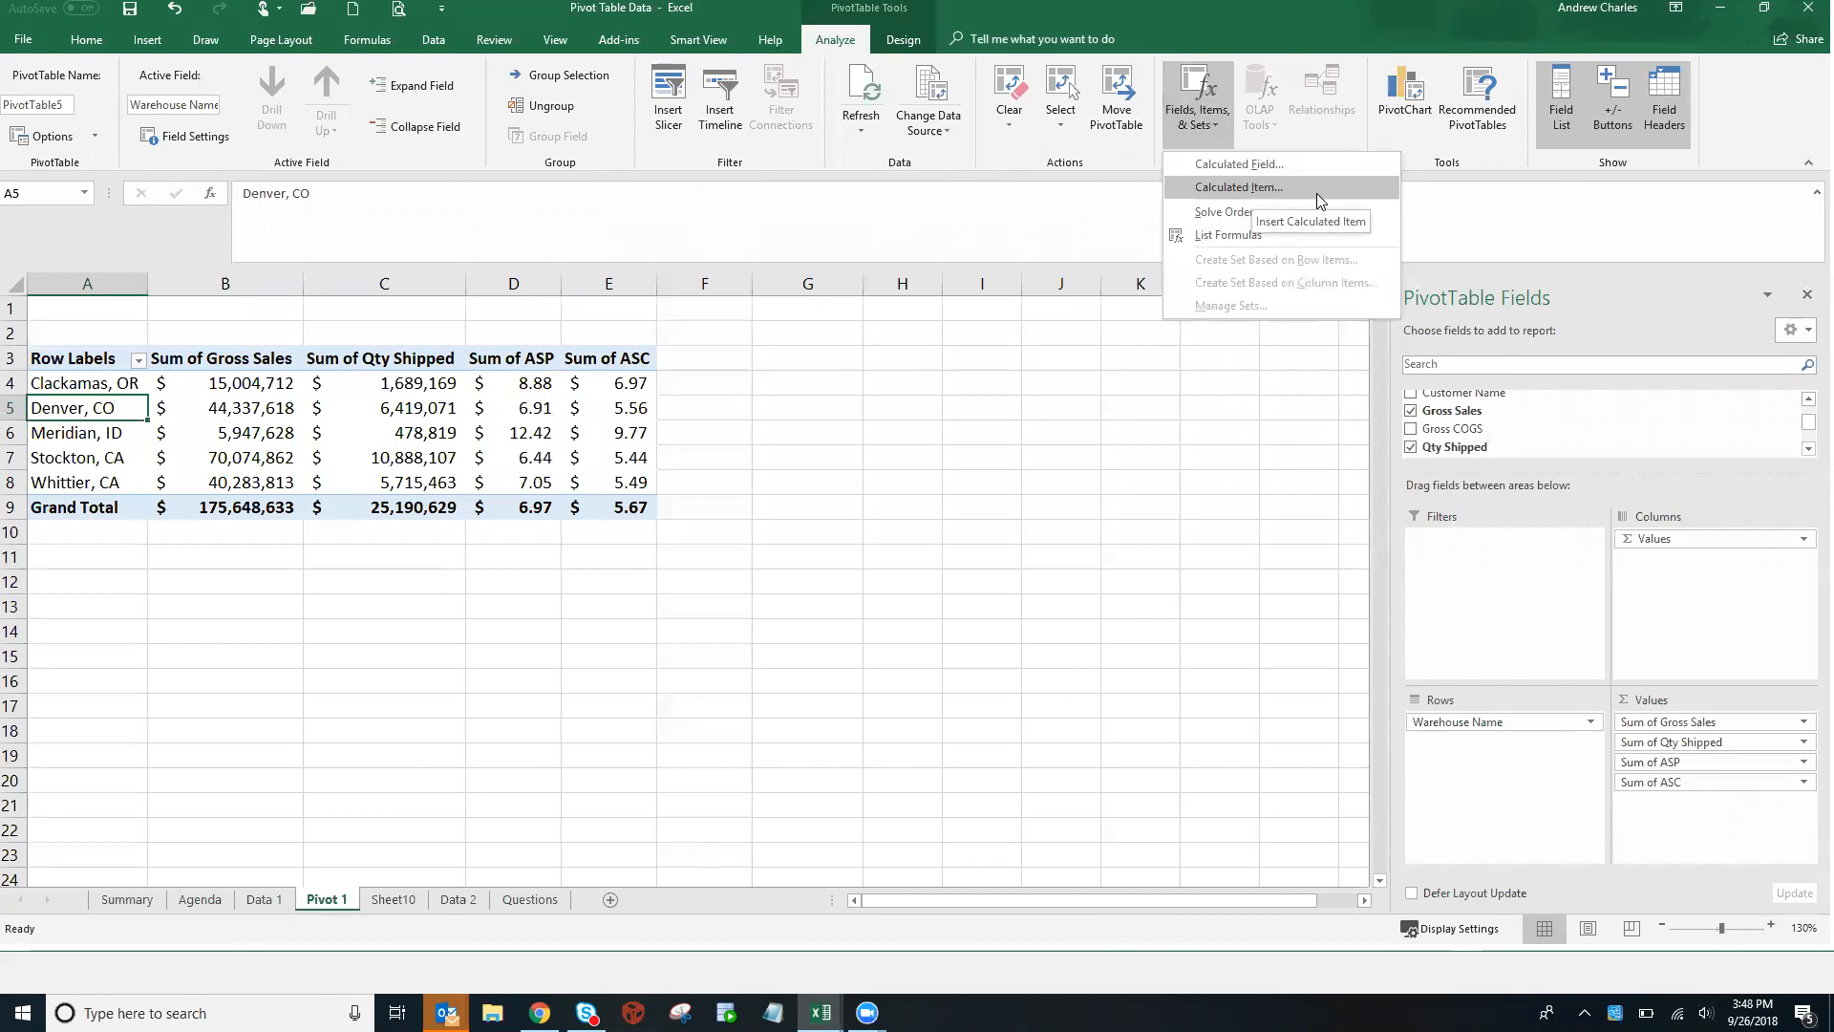
click(529, 428)
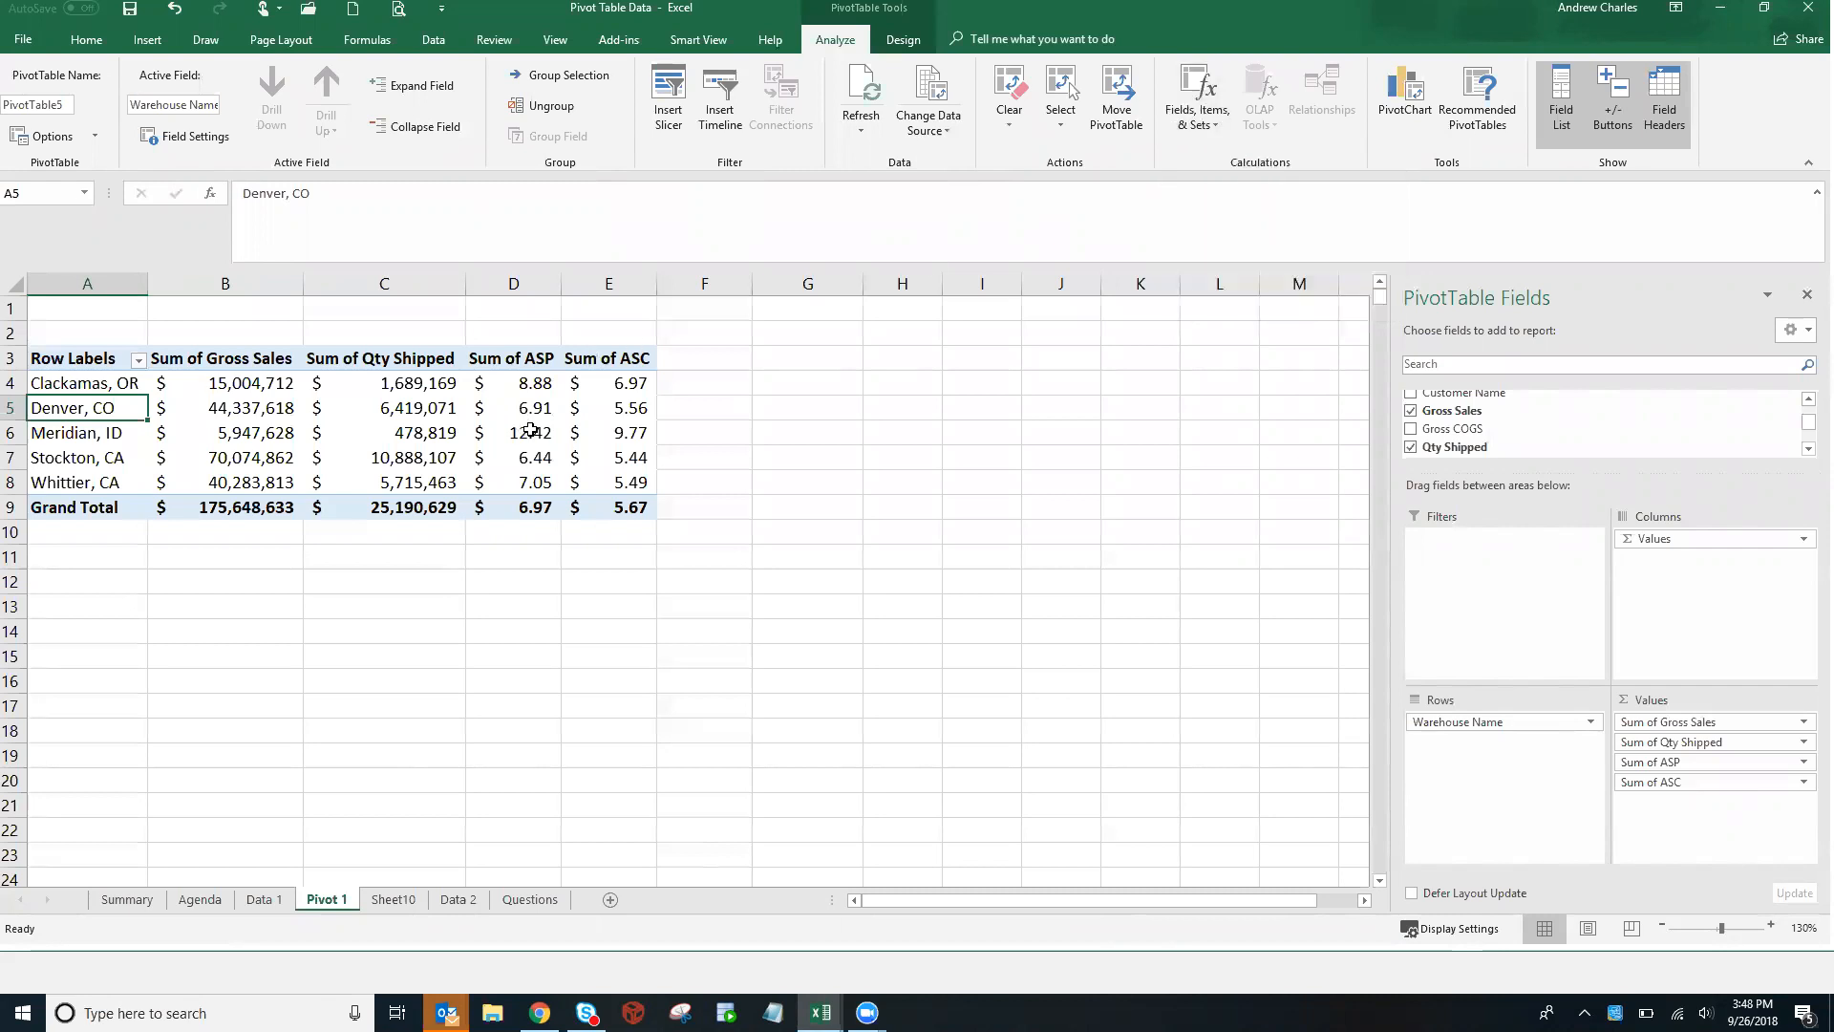
click(527, 430)
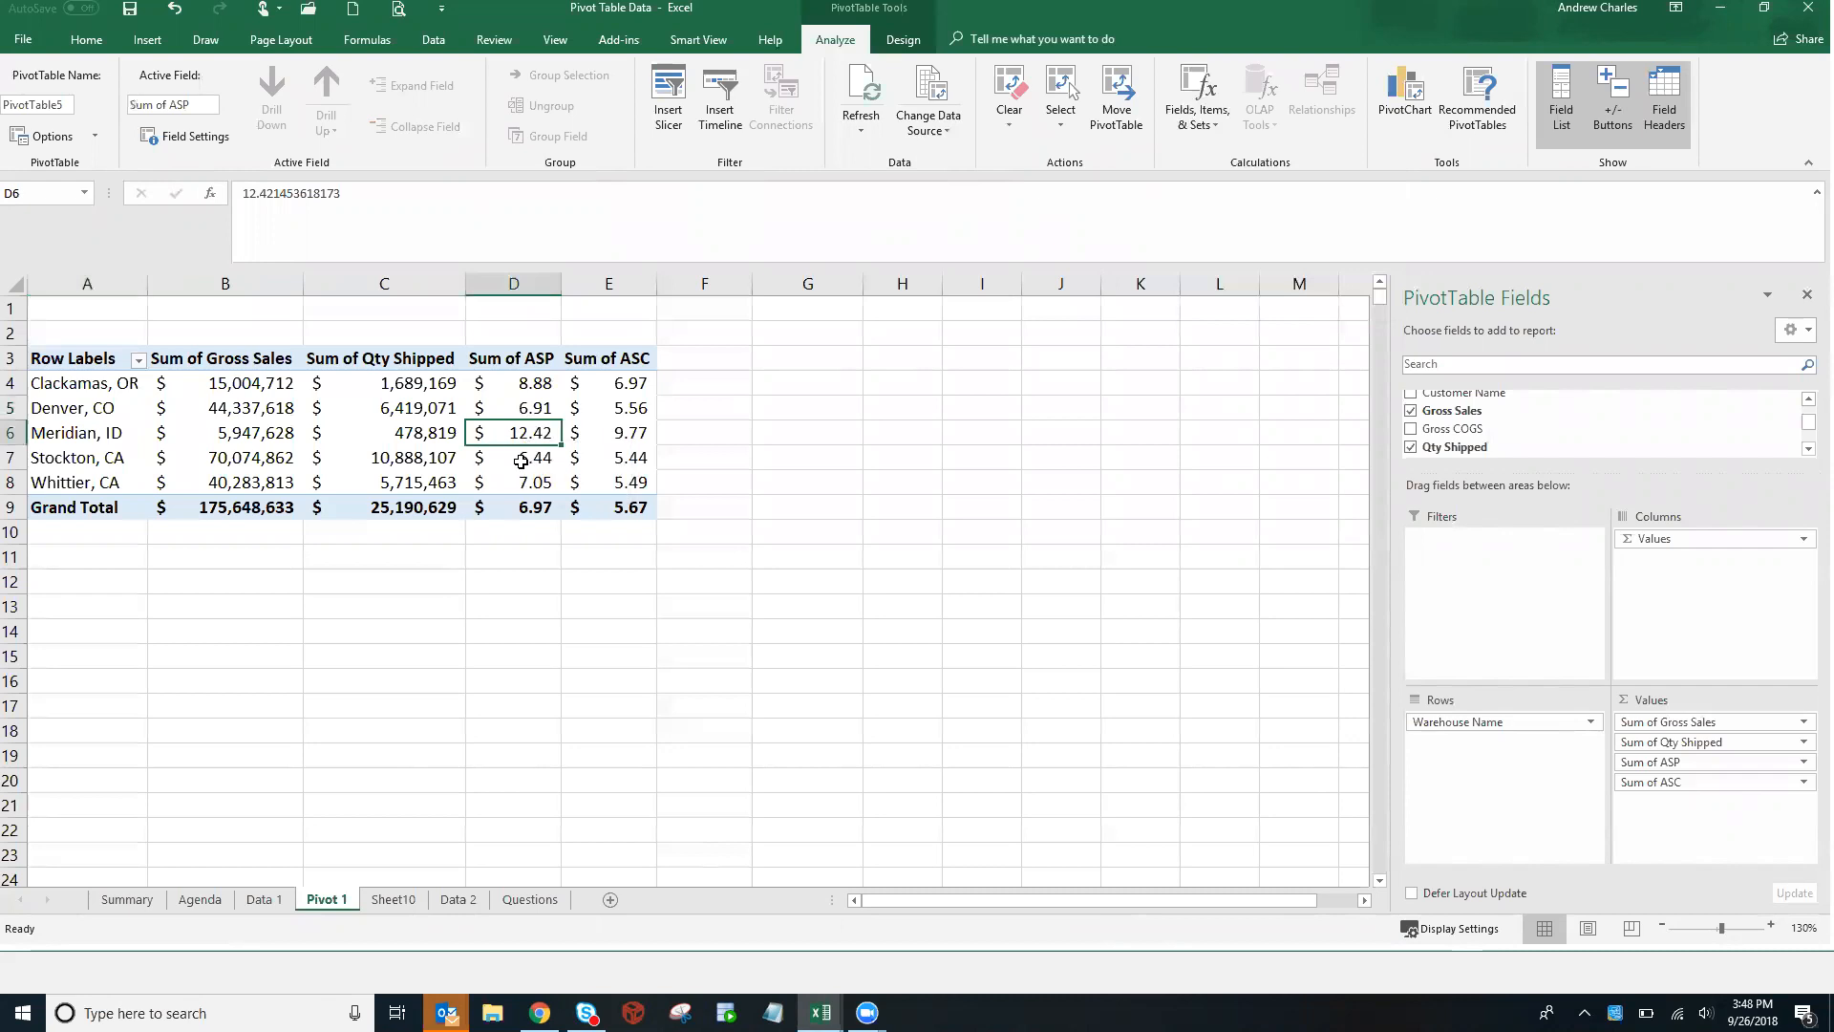
click(1200, 124)
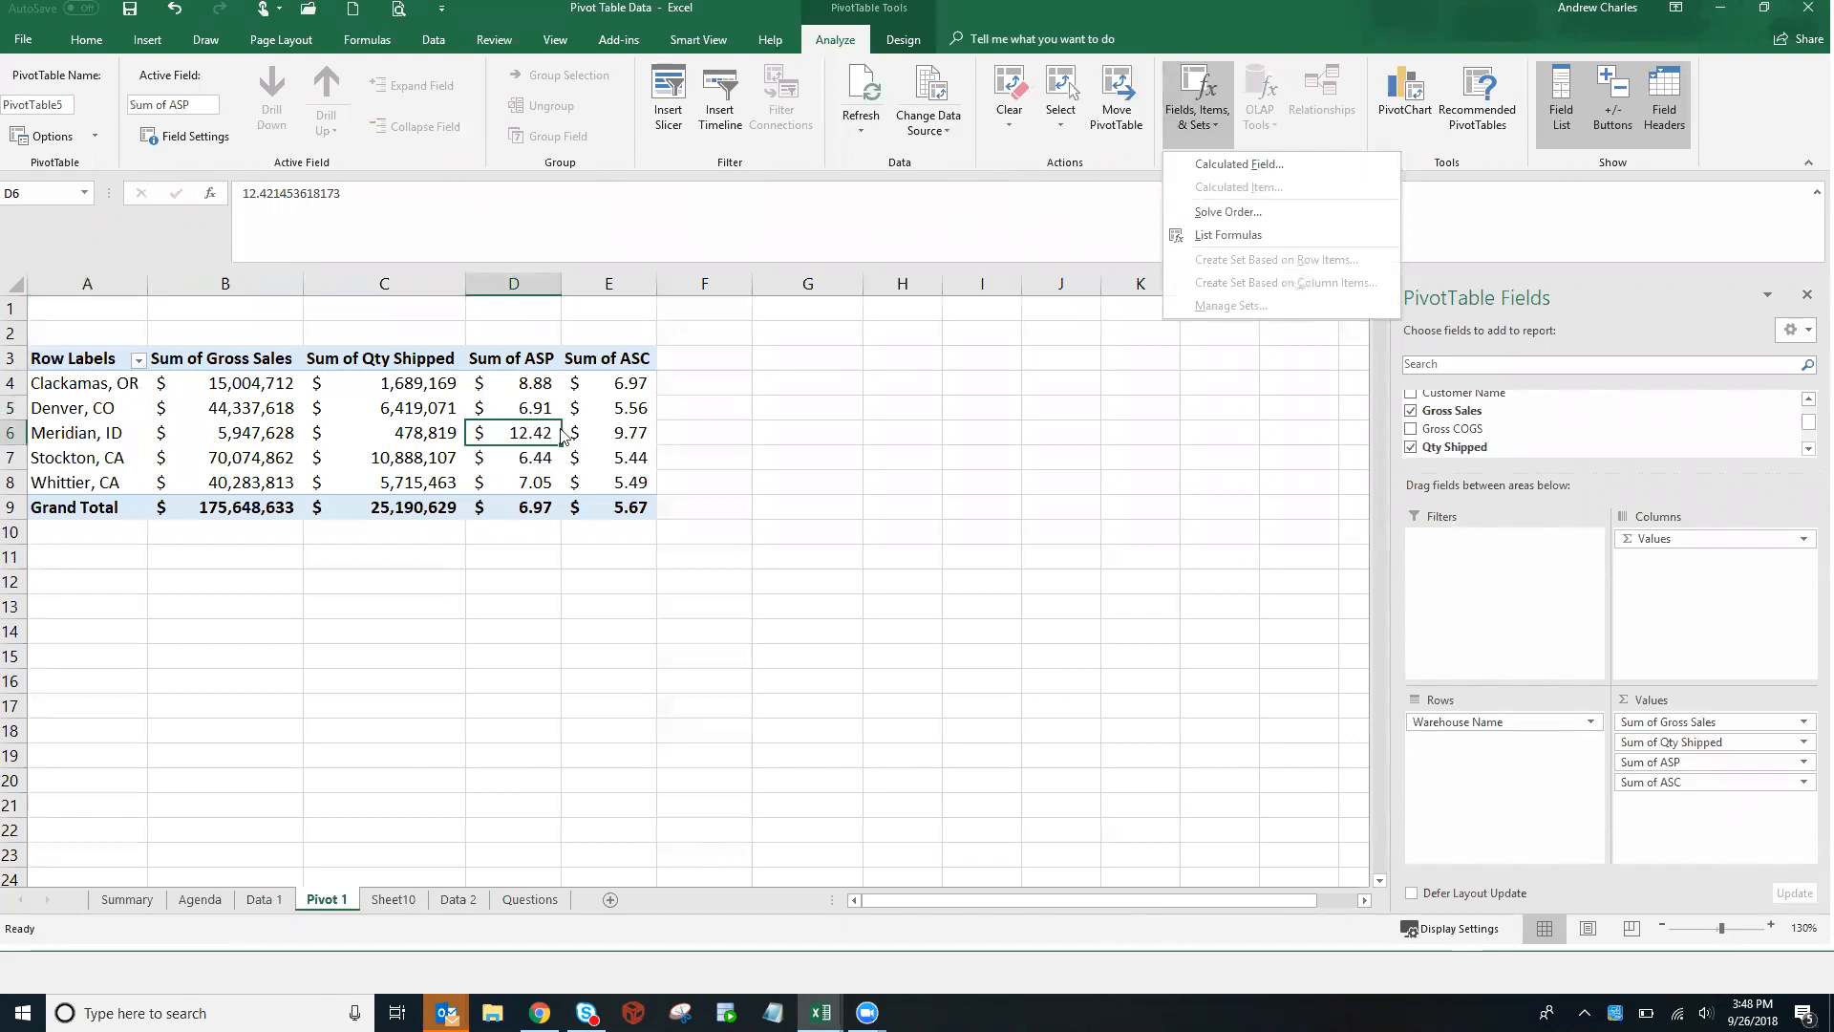
click(68, 420)
click(96, 416)
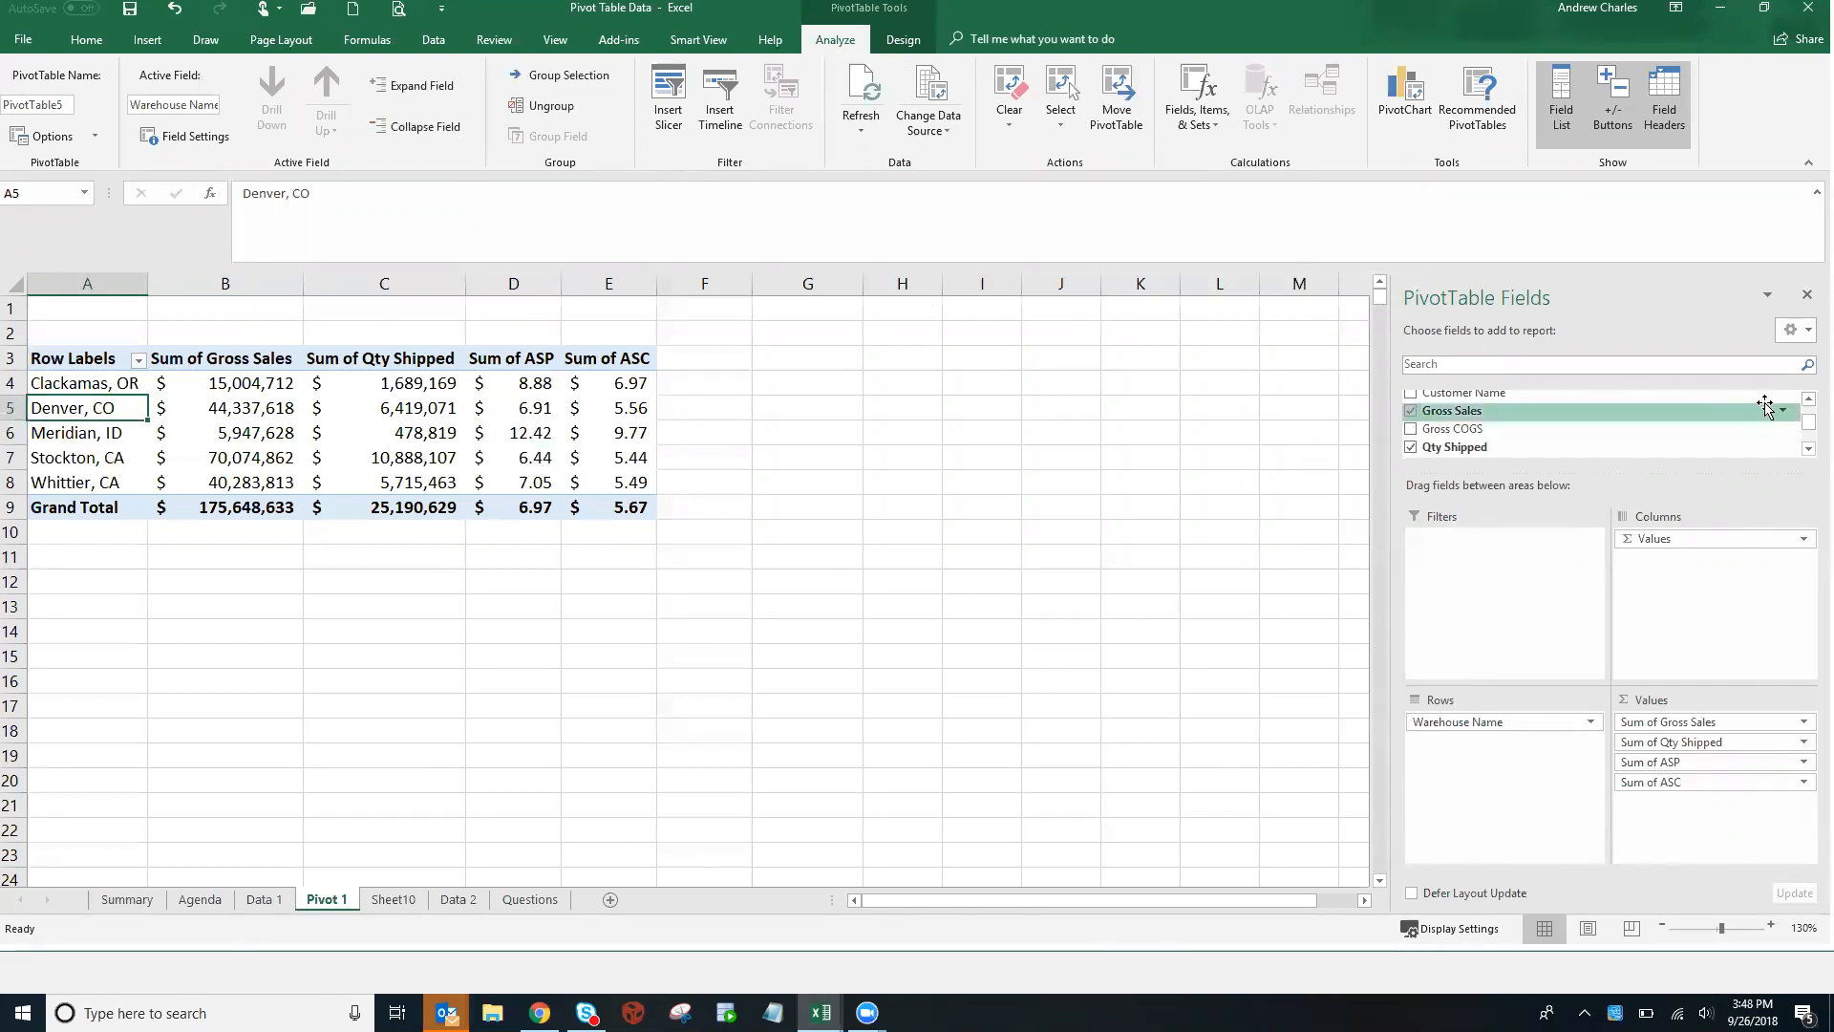
Review the Warehouse Name field and its row labels, including the Stockton, CA and Whittier, CA warehouses
click(1808, 401)
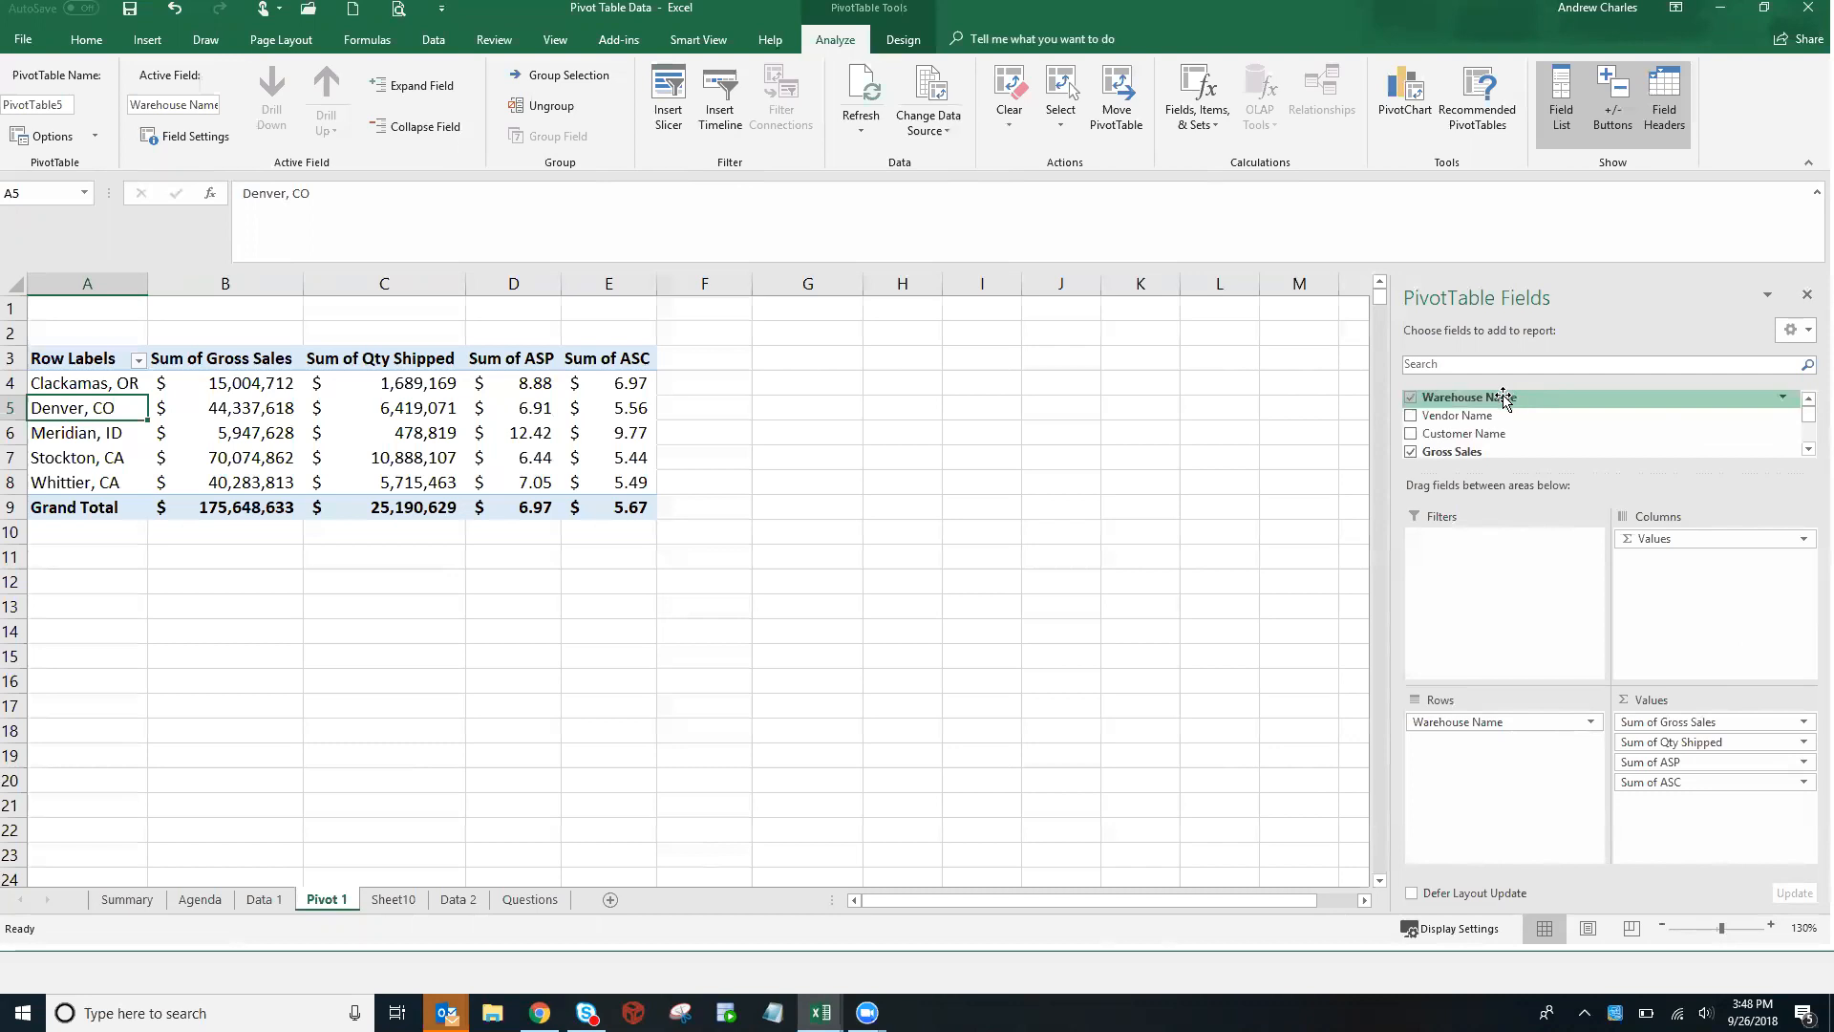
click(92, 382)
shift+click(91, 477)
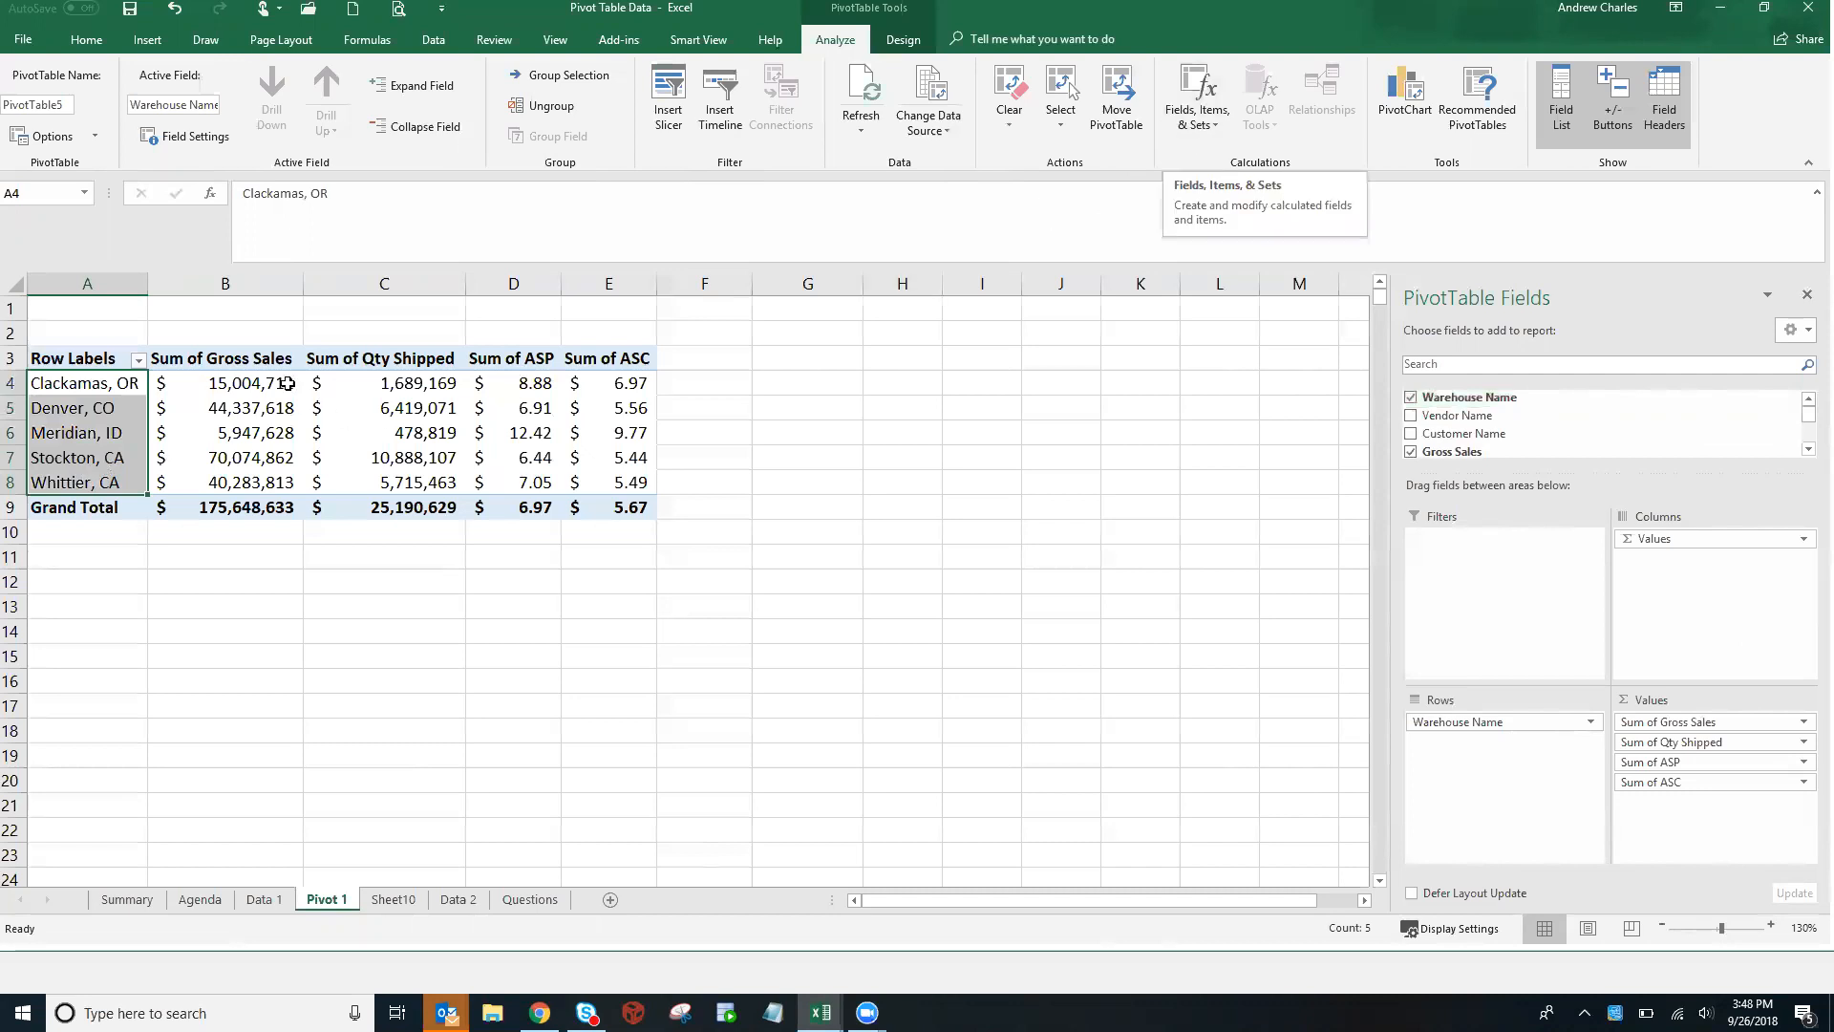
click(257, 386)
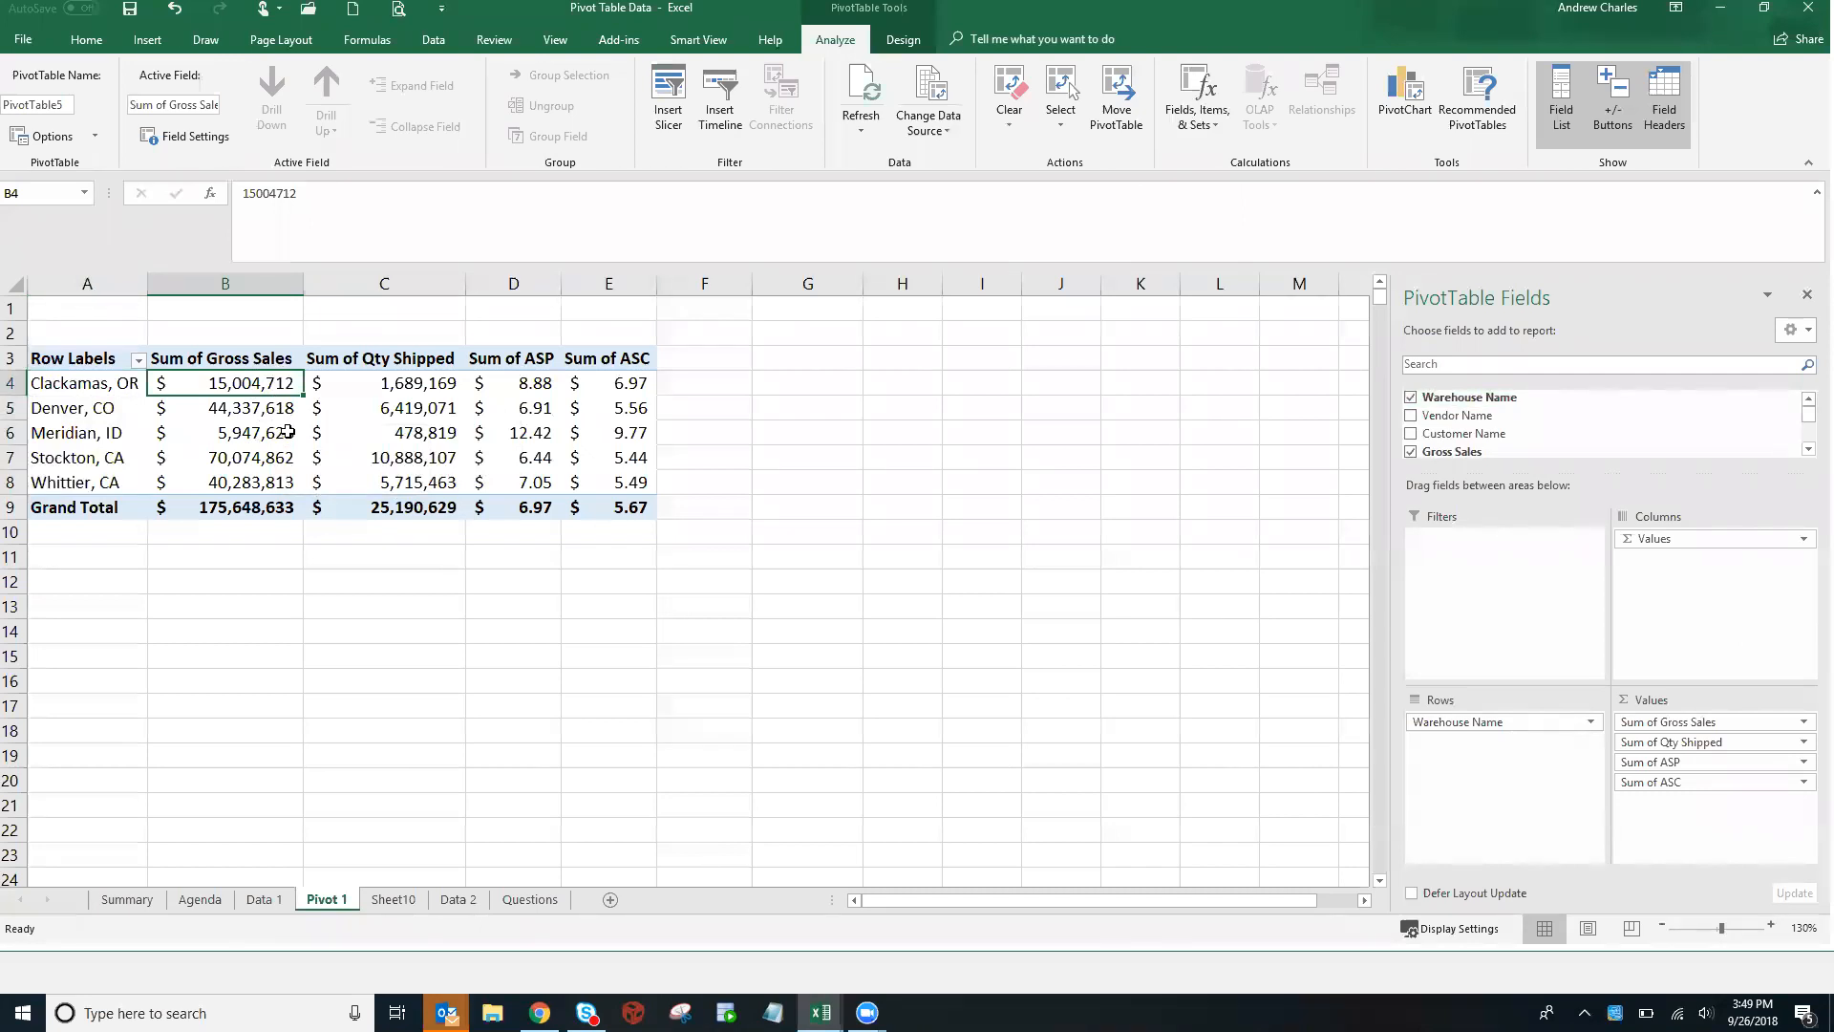
click(83, 411)
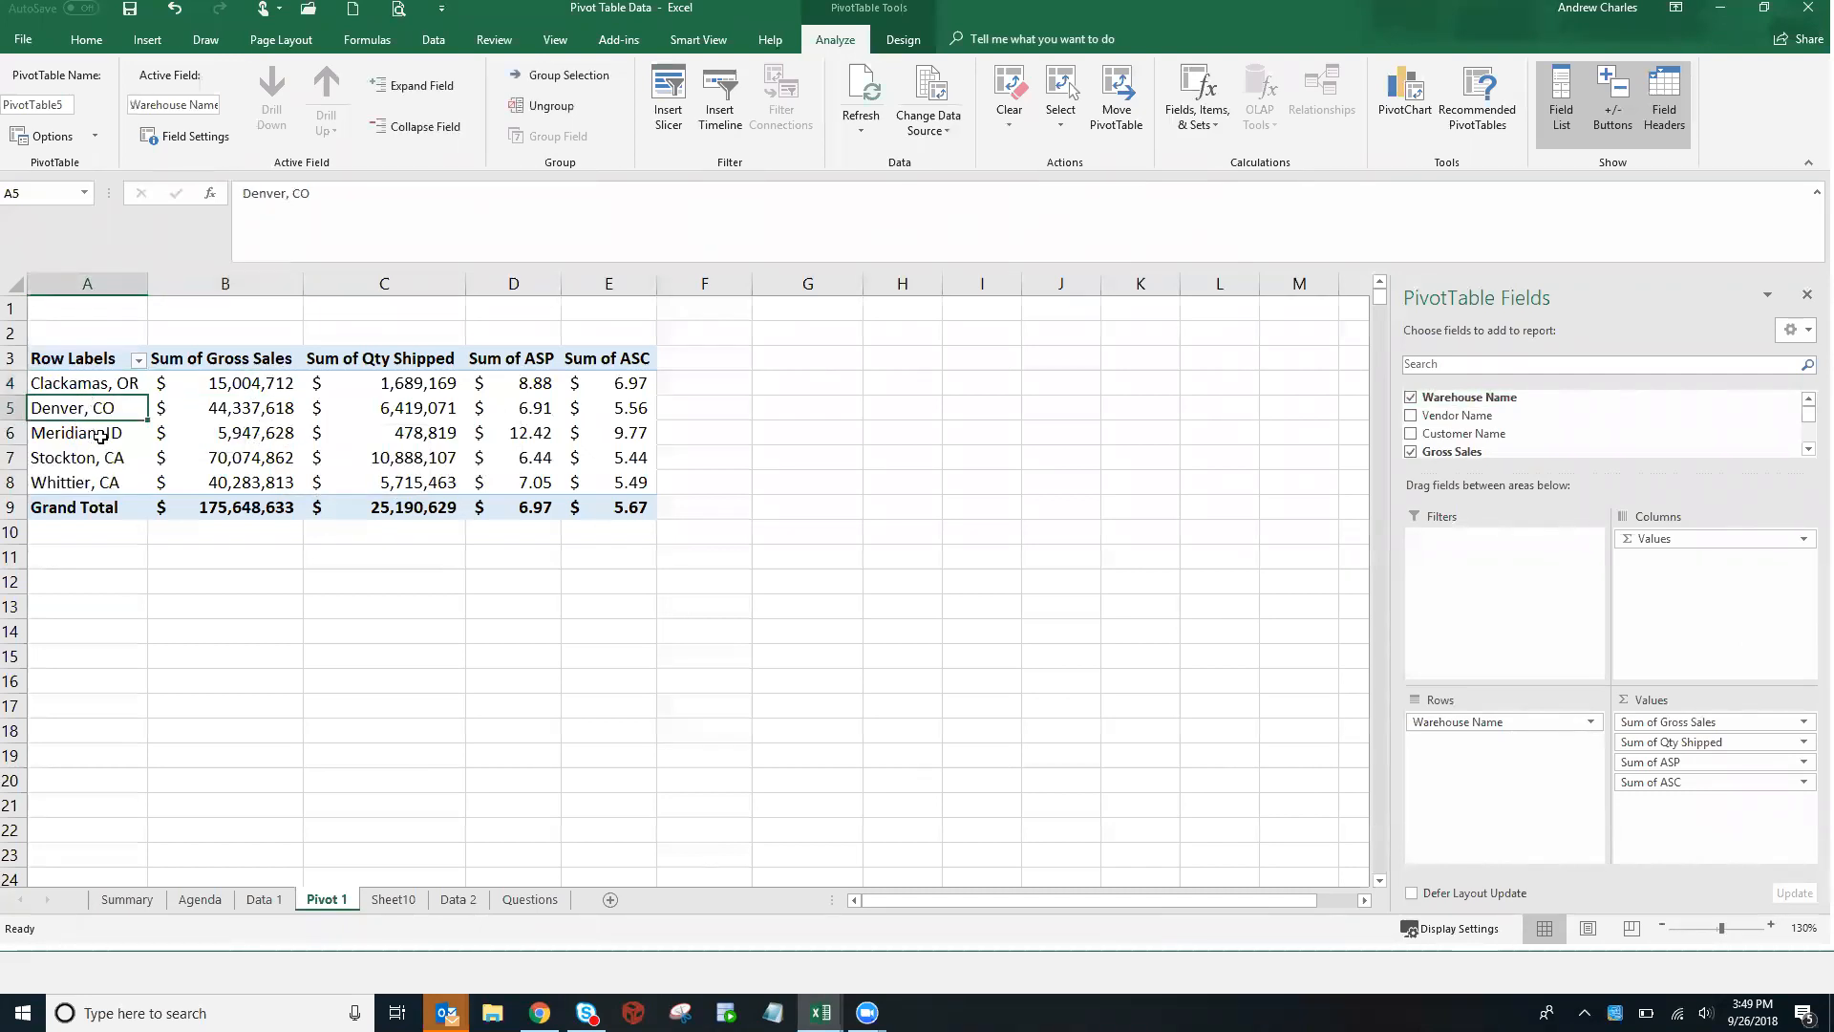
click(94, 389)
click(89, 408)
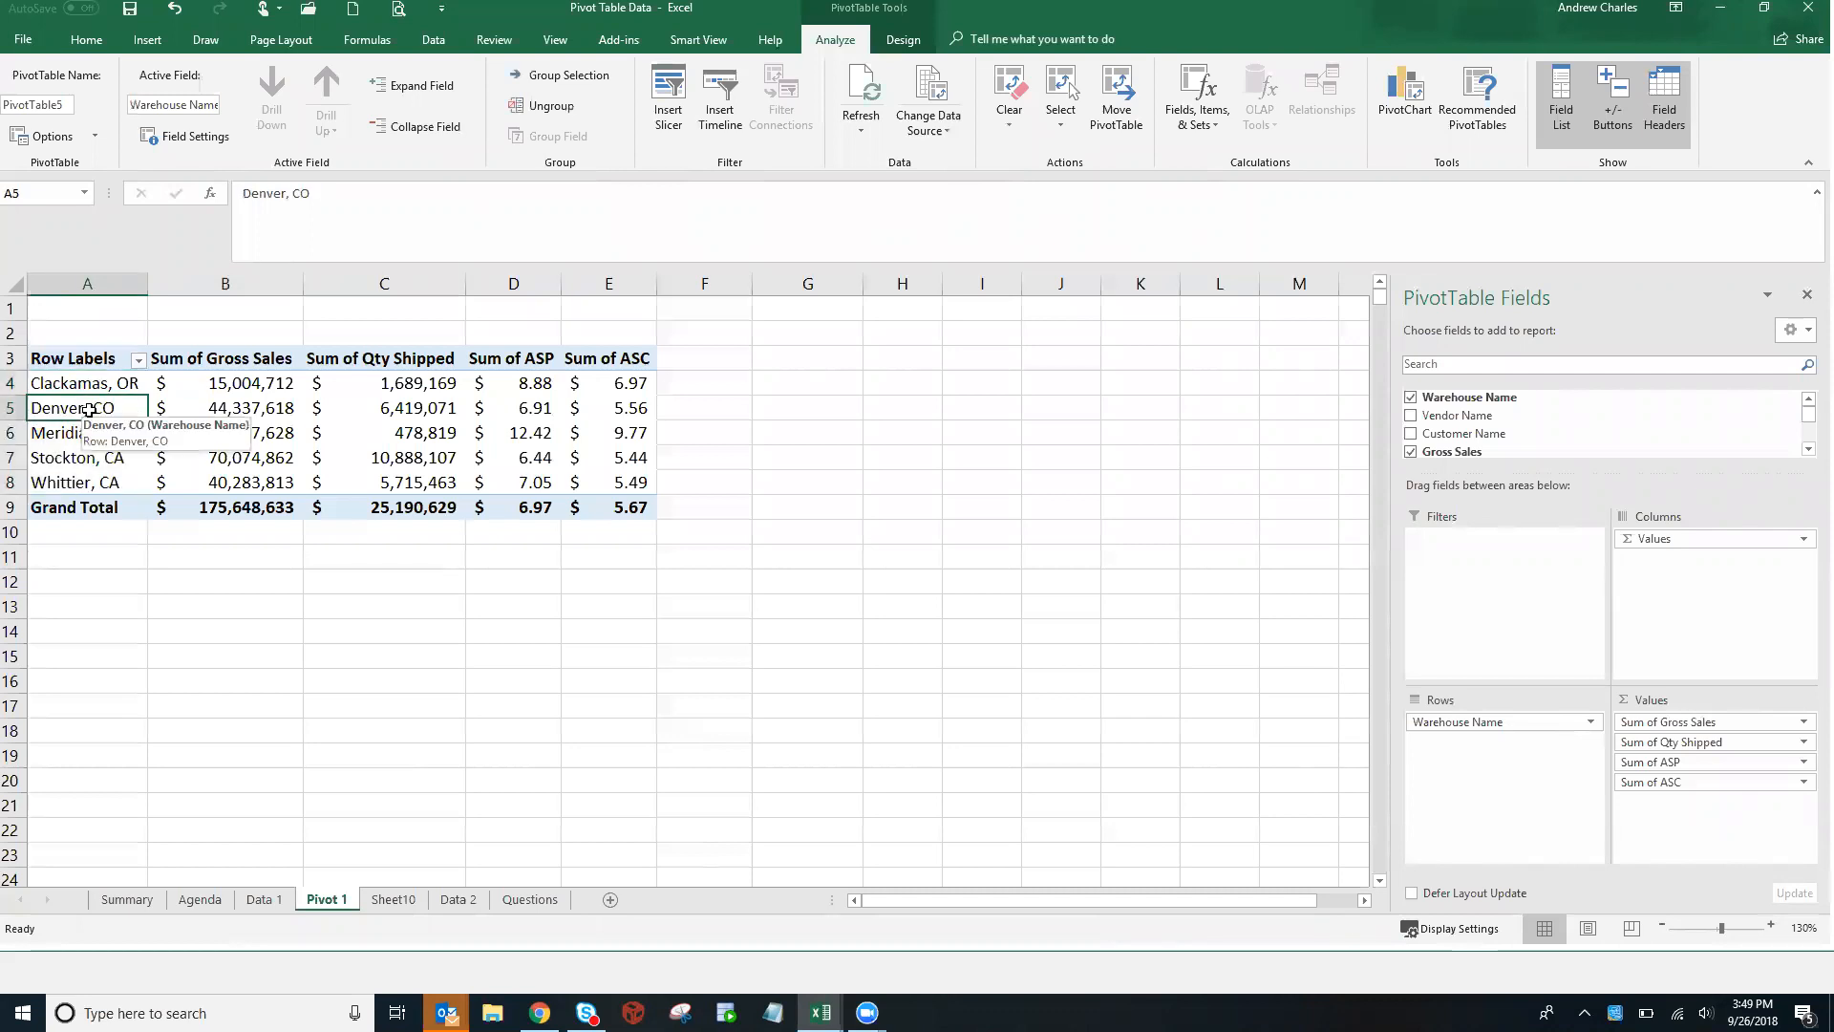
click(84, 456)
click(93, 483)
click(96, 462)
click(93, 483)
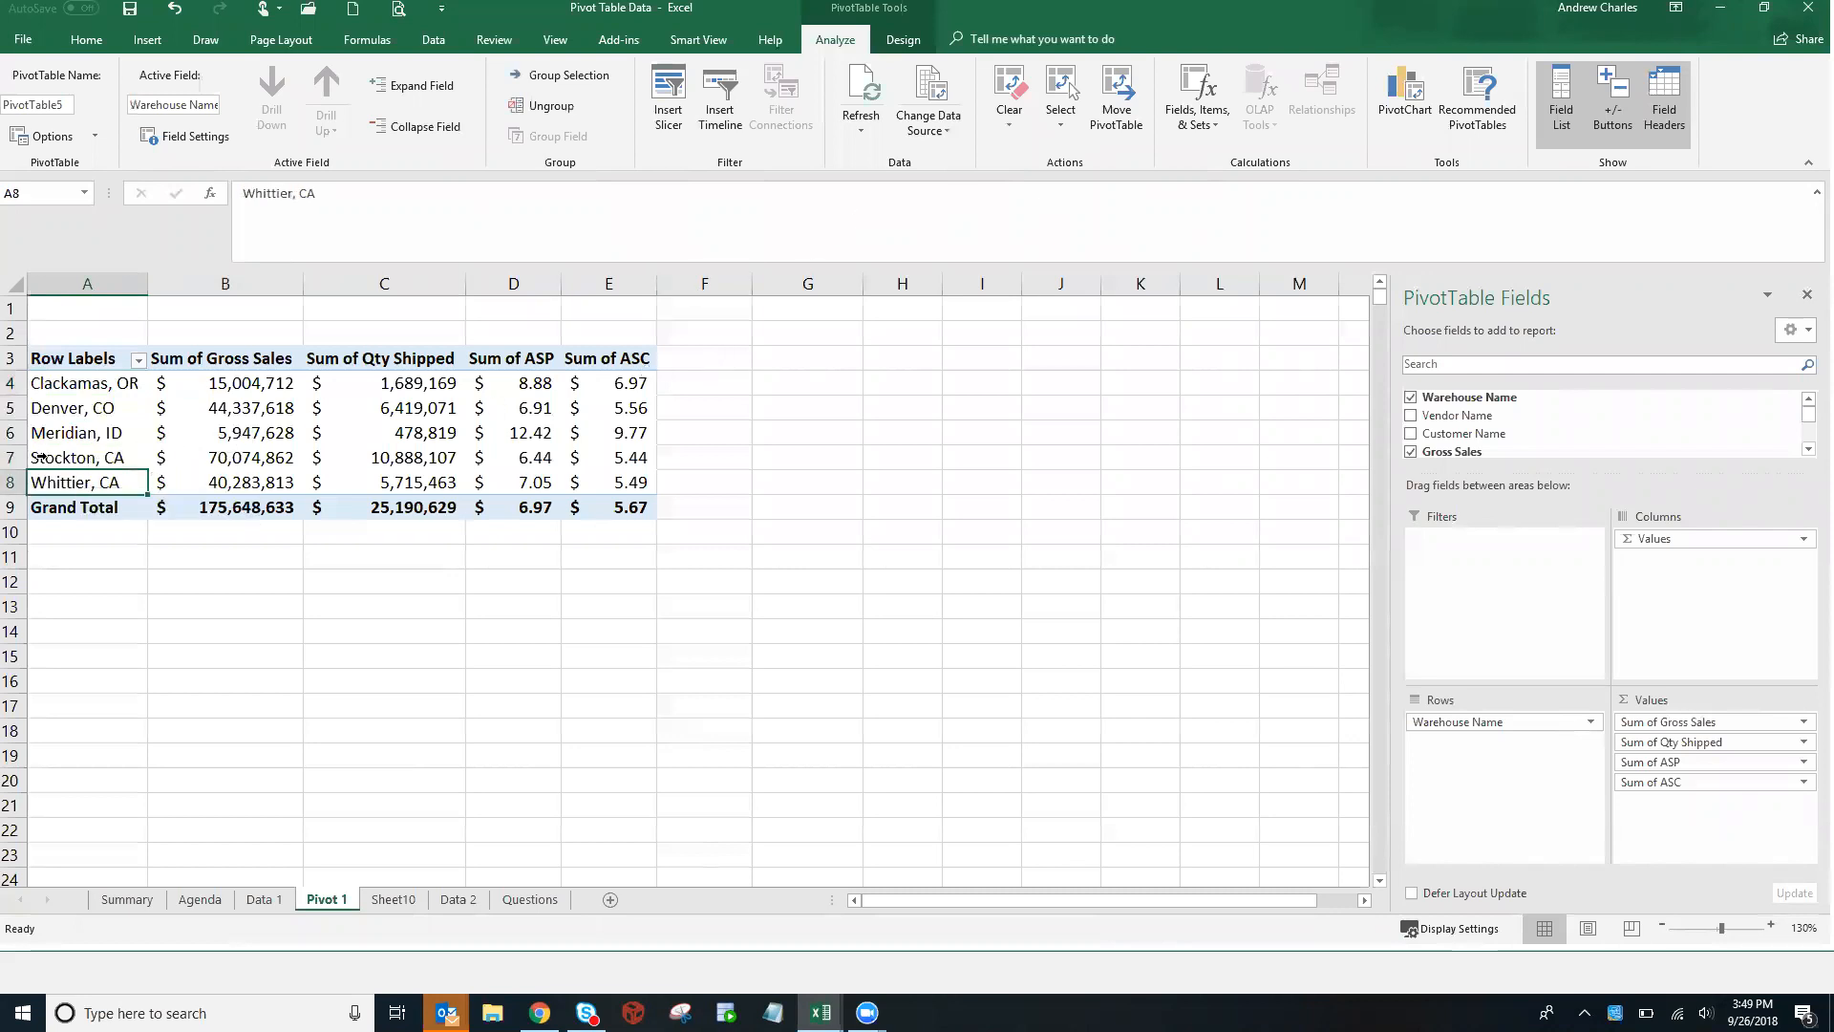
Start a calculated item for the Warehouse Name field, name it CAL, and clear the default zero from its formula
click(63, 458)
click(60, 480)
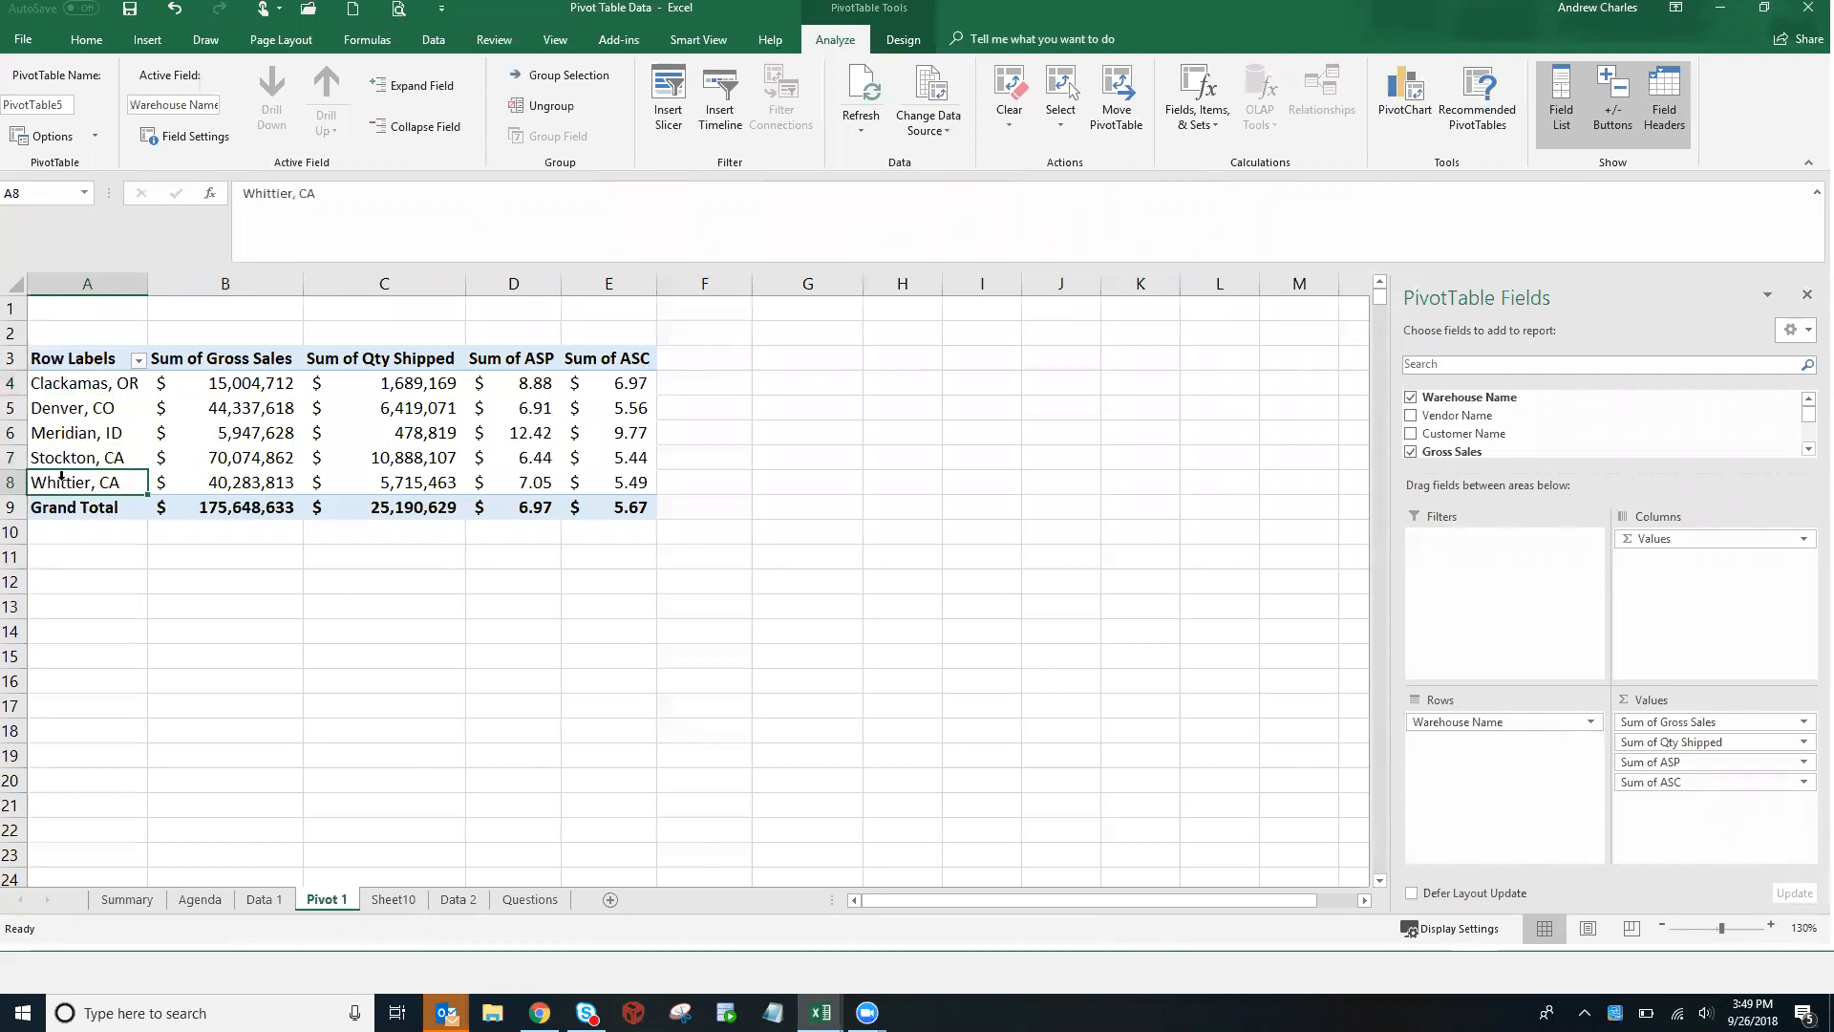
click(1204, 119)
click(1219, 191)
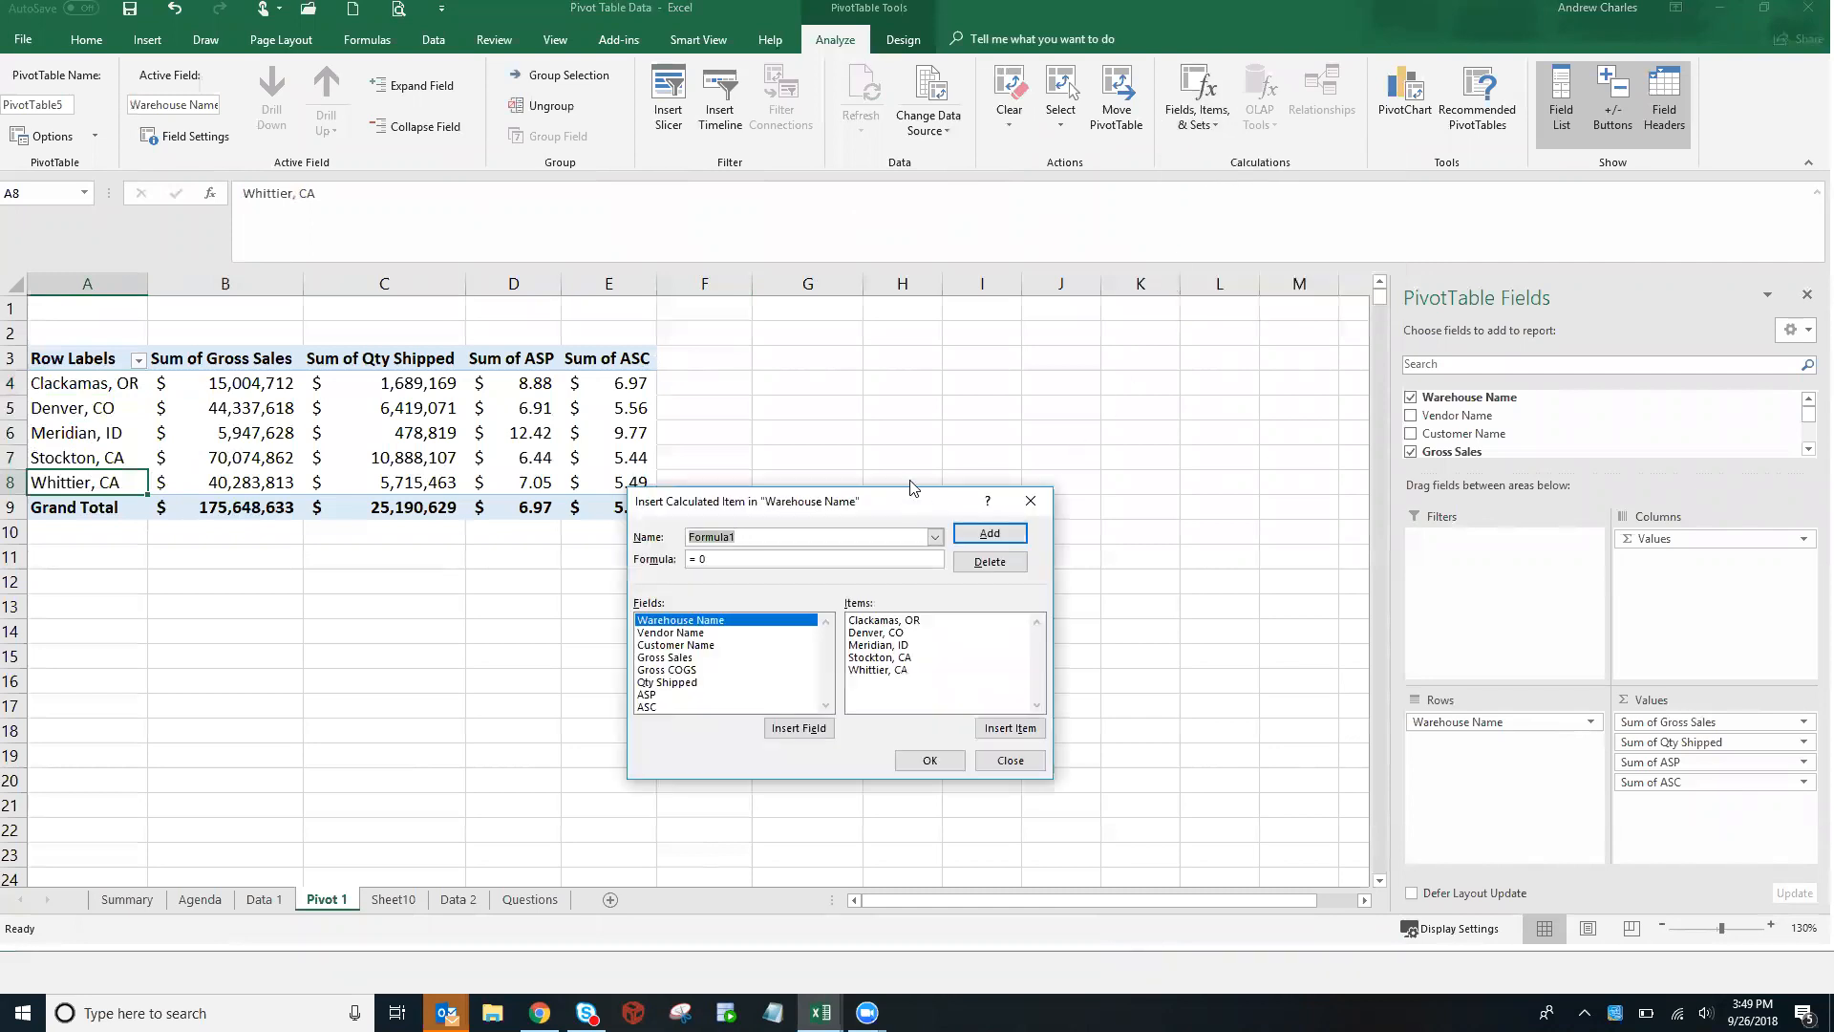
drag(903, 499, 838, 346)
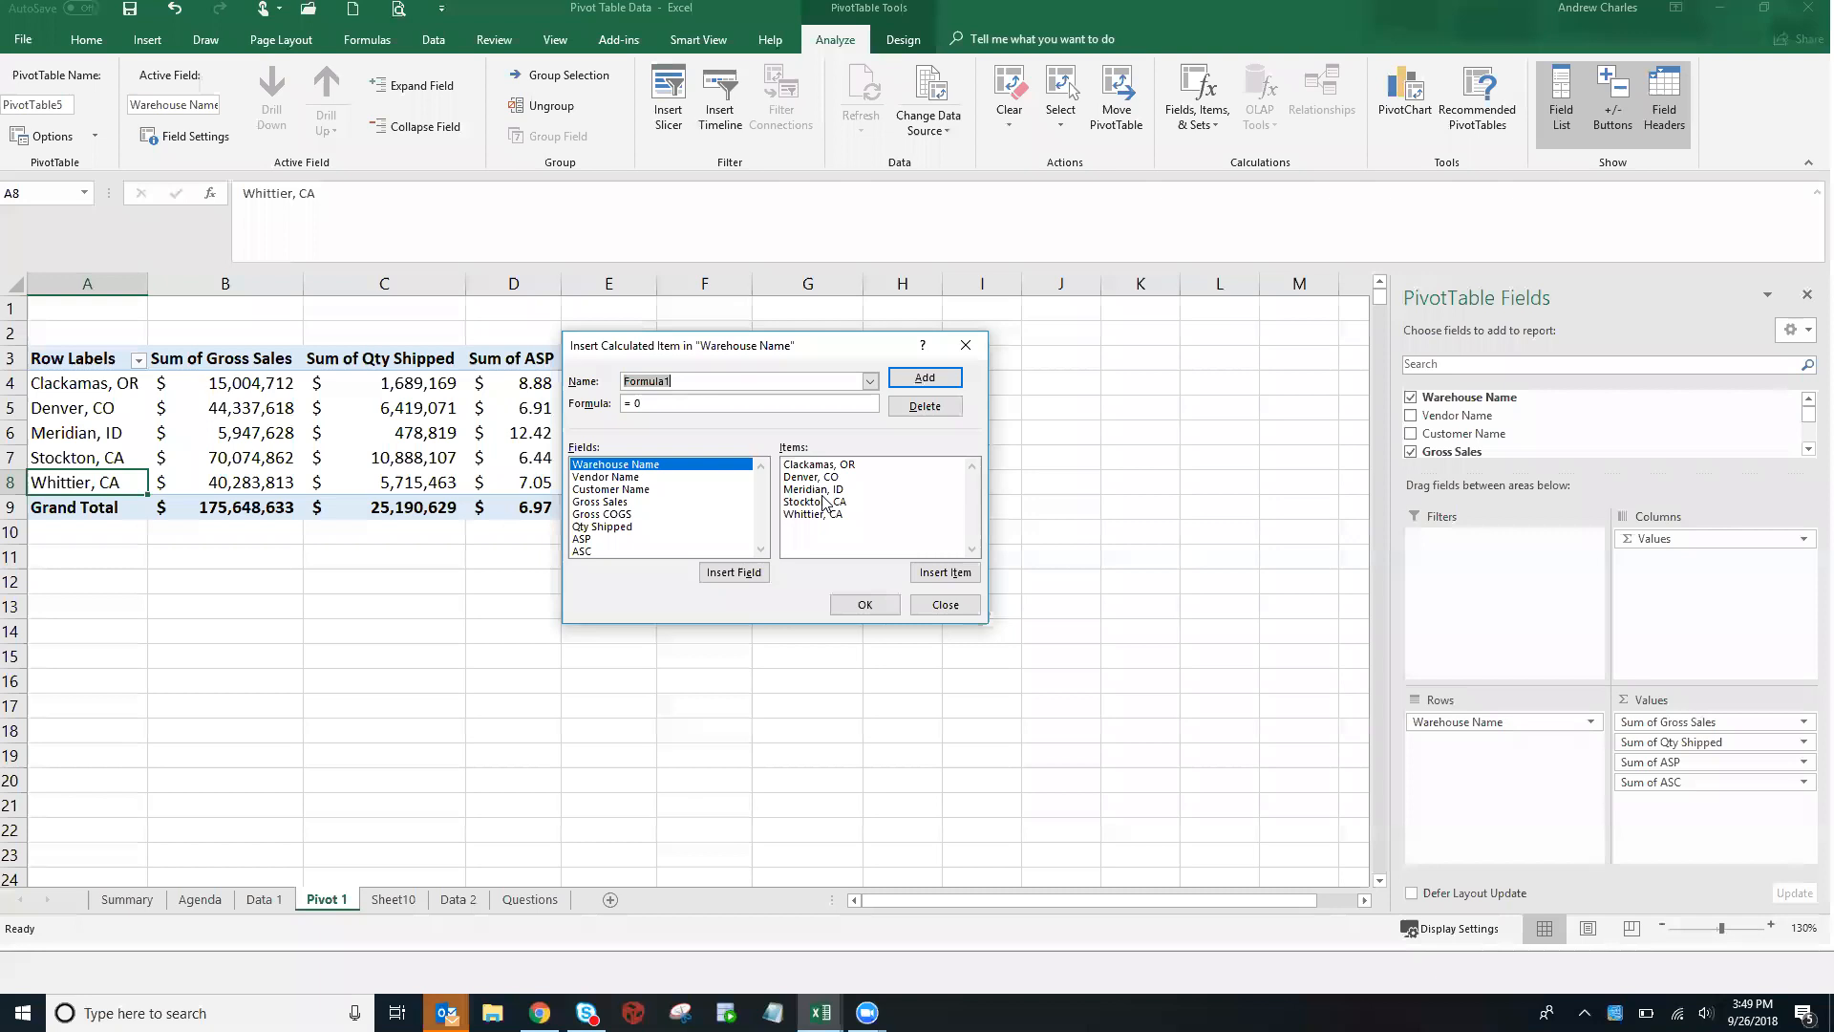
text(CAL)
key(BackSpace)
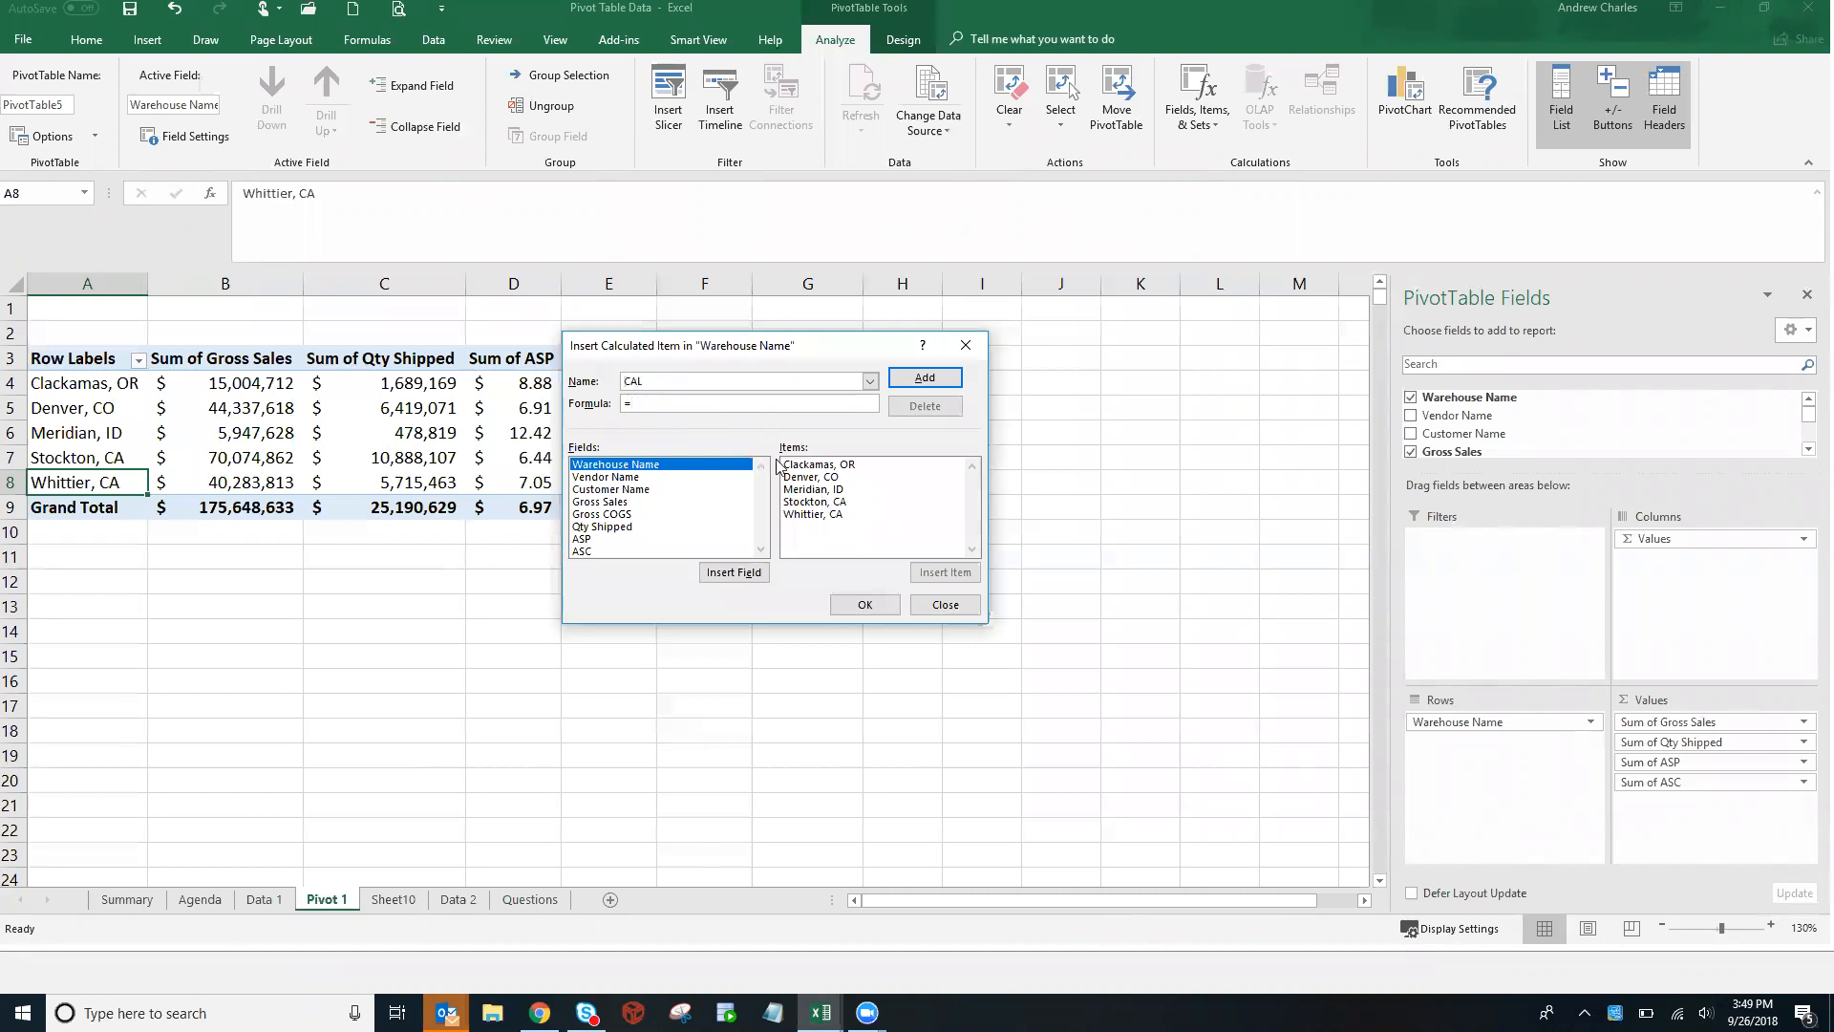
Build the CAL formula as 'Stockton, CA' + 'Whittier, CA' and add it as a calculated item
click(839, 503)
double_click(839, 502)
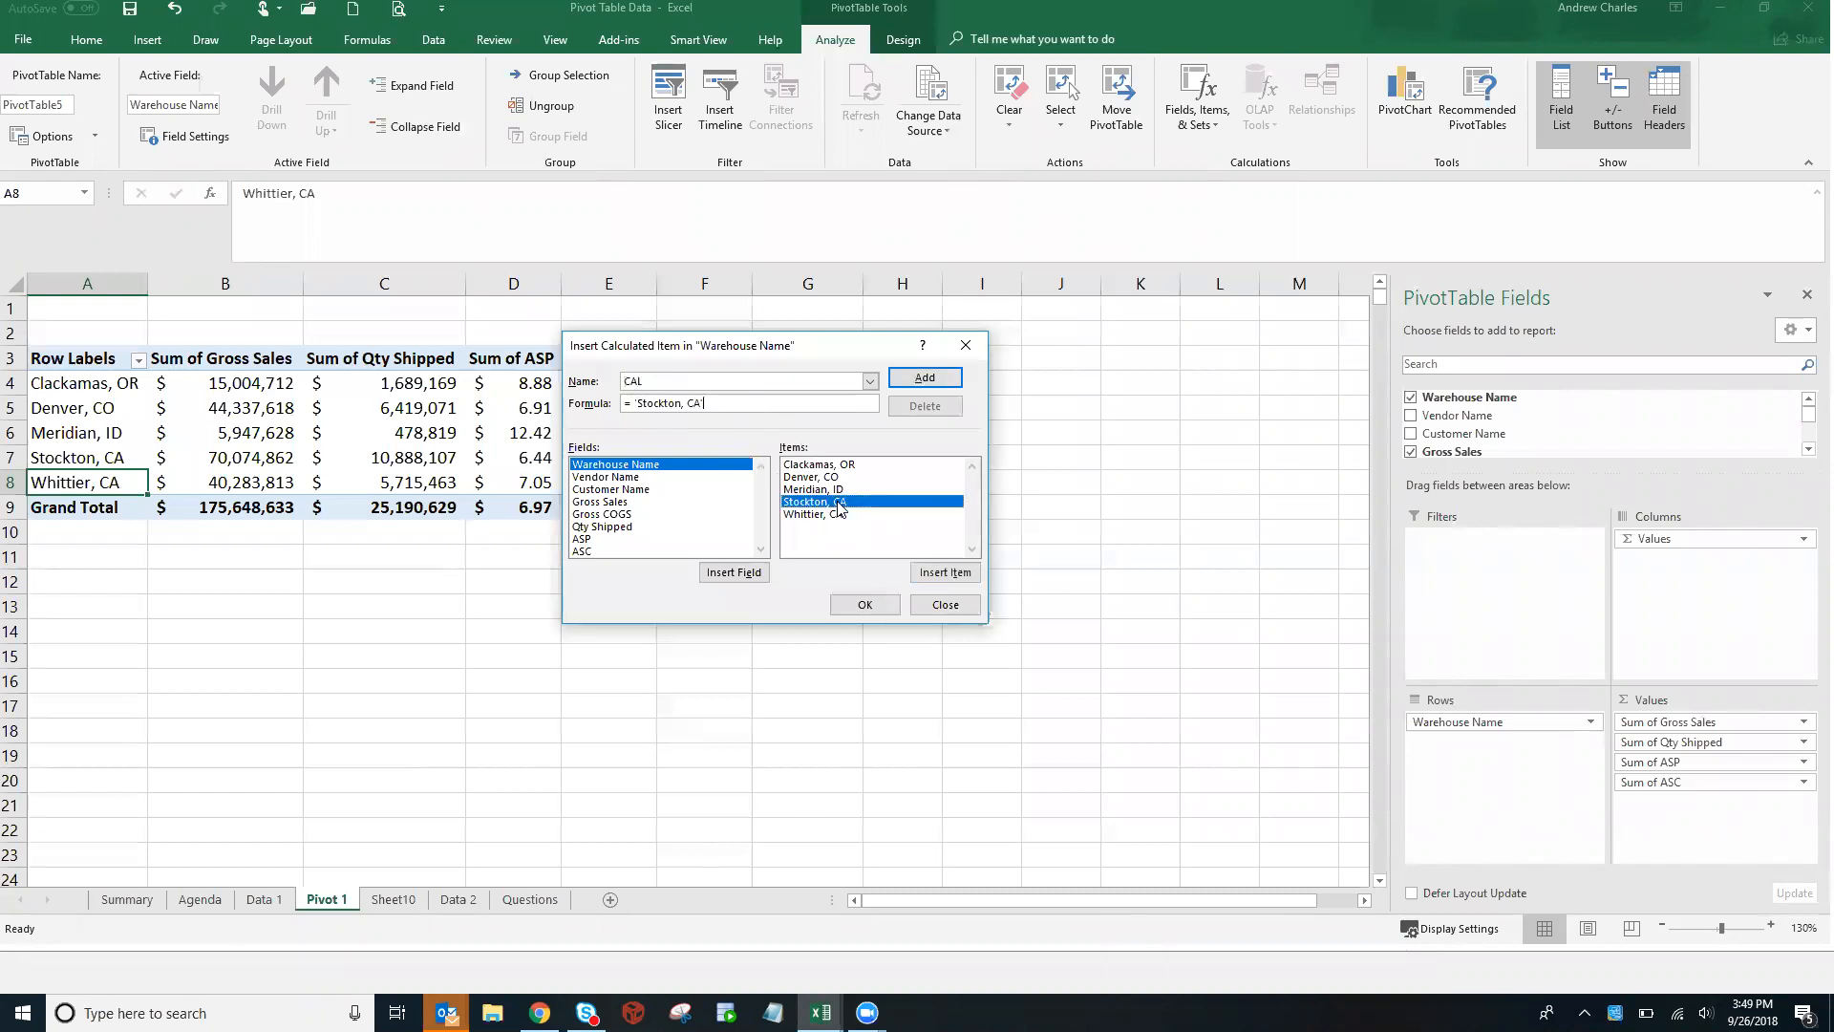
text(+)
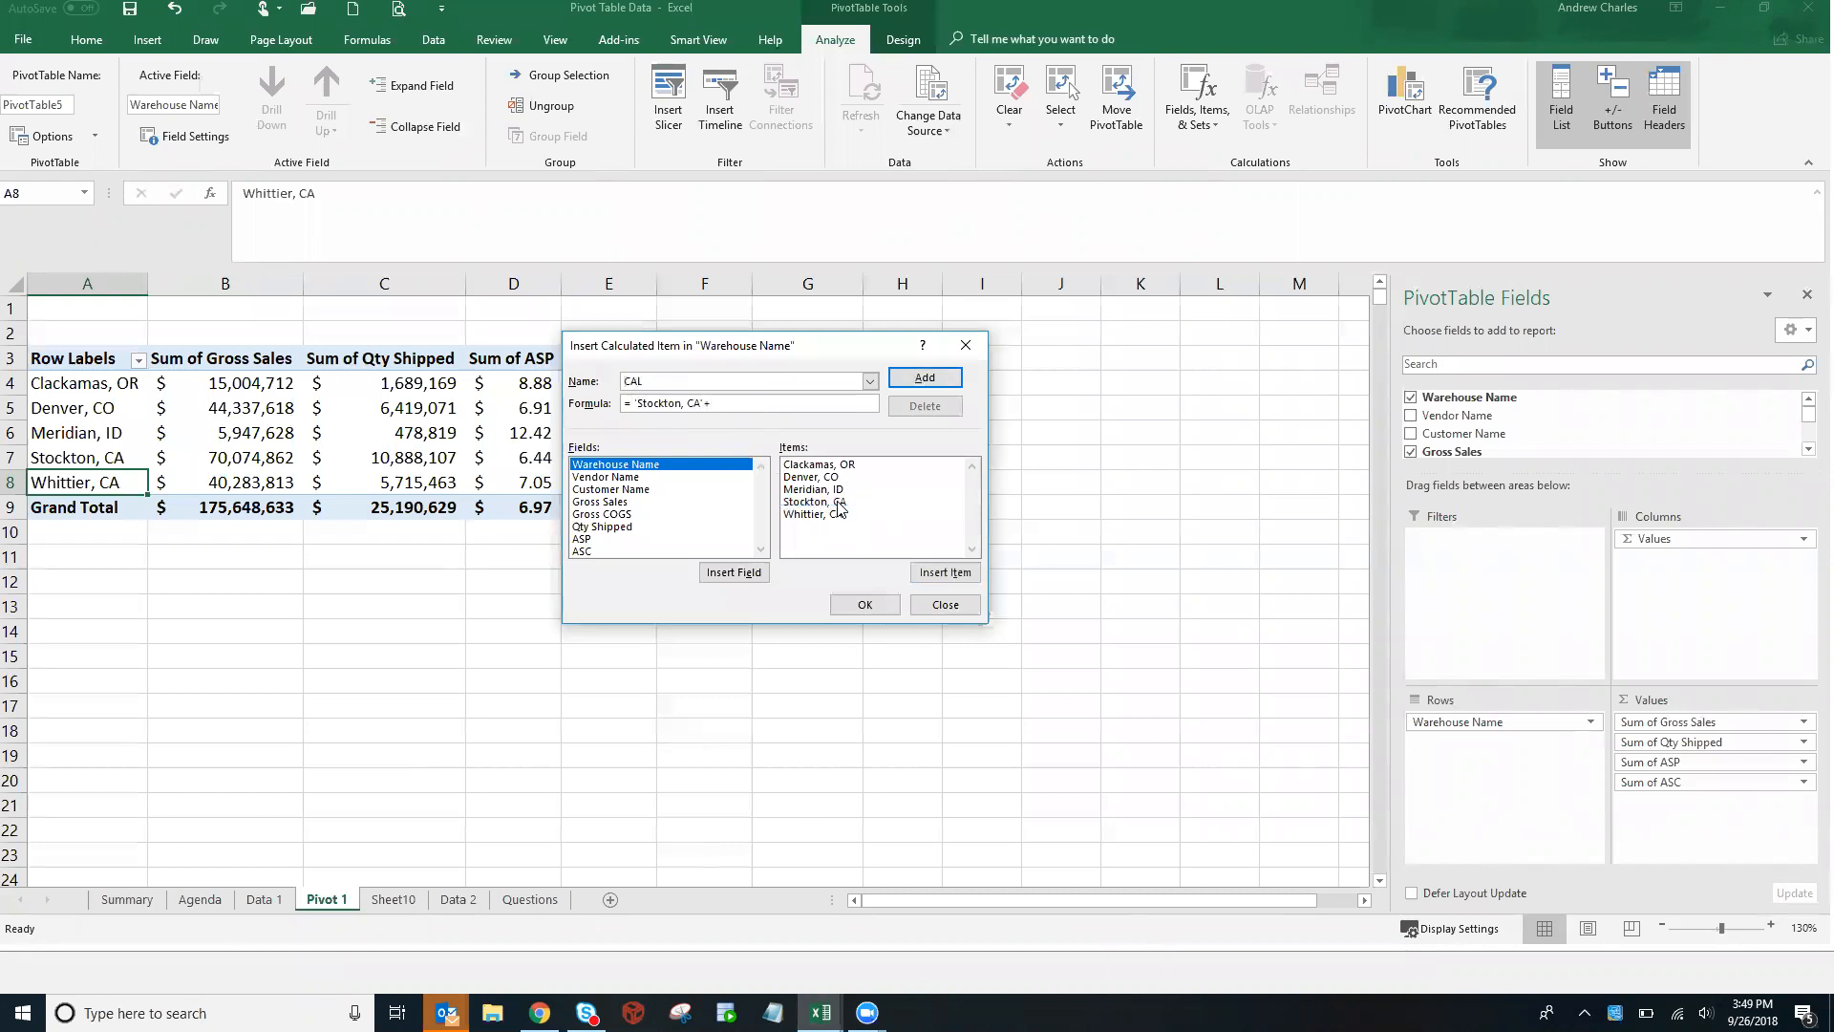
double_click(837, 516)
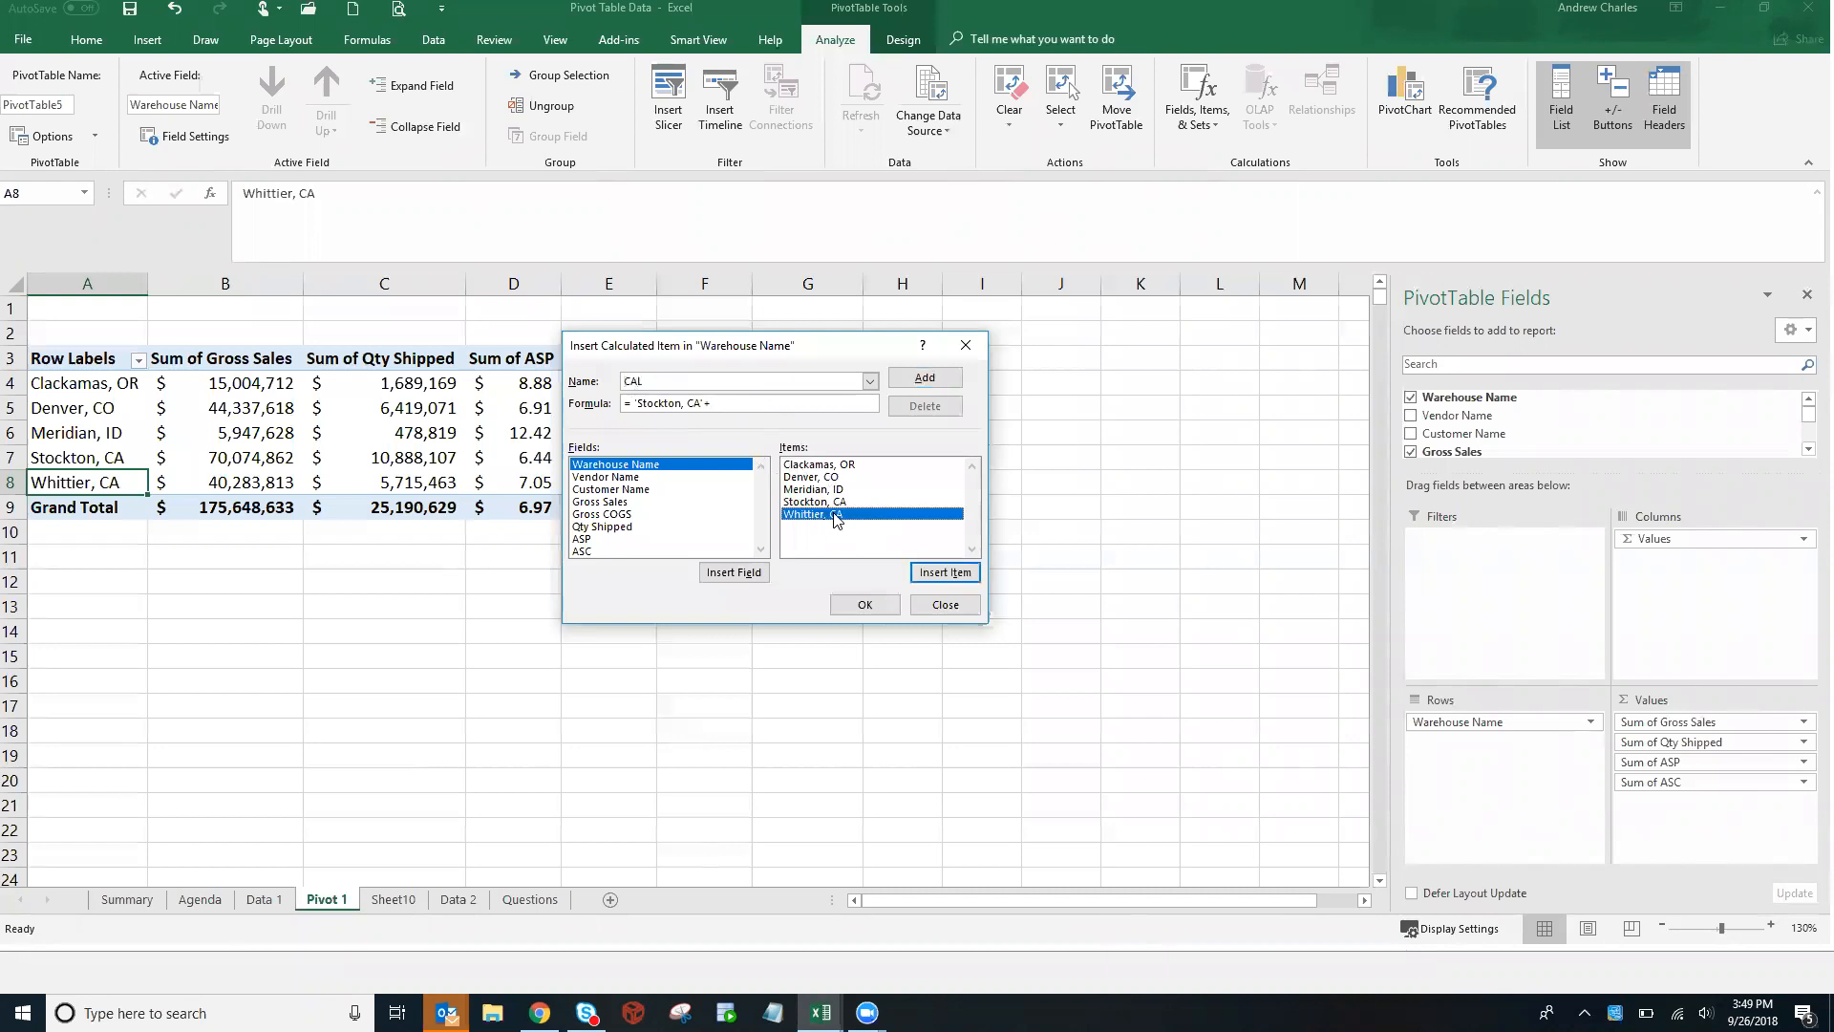
click(941, 380)
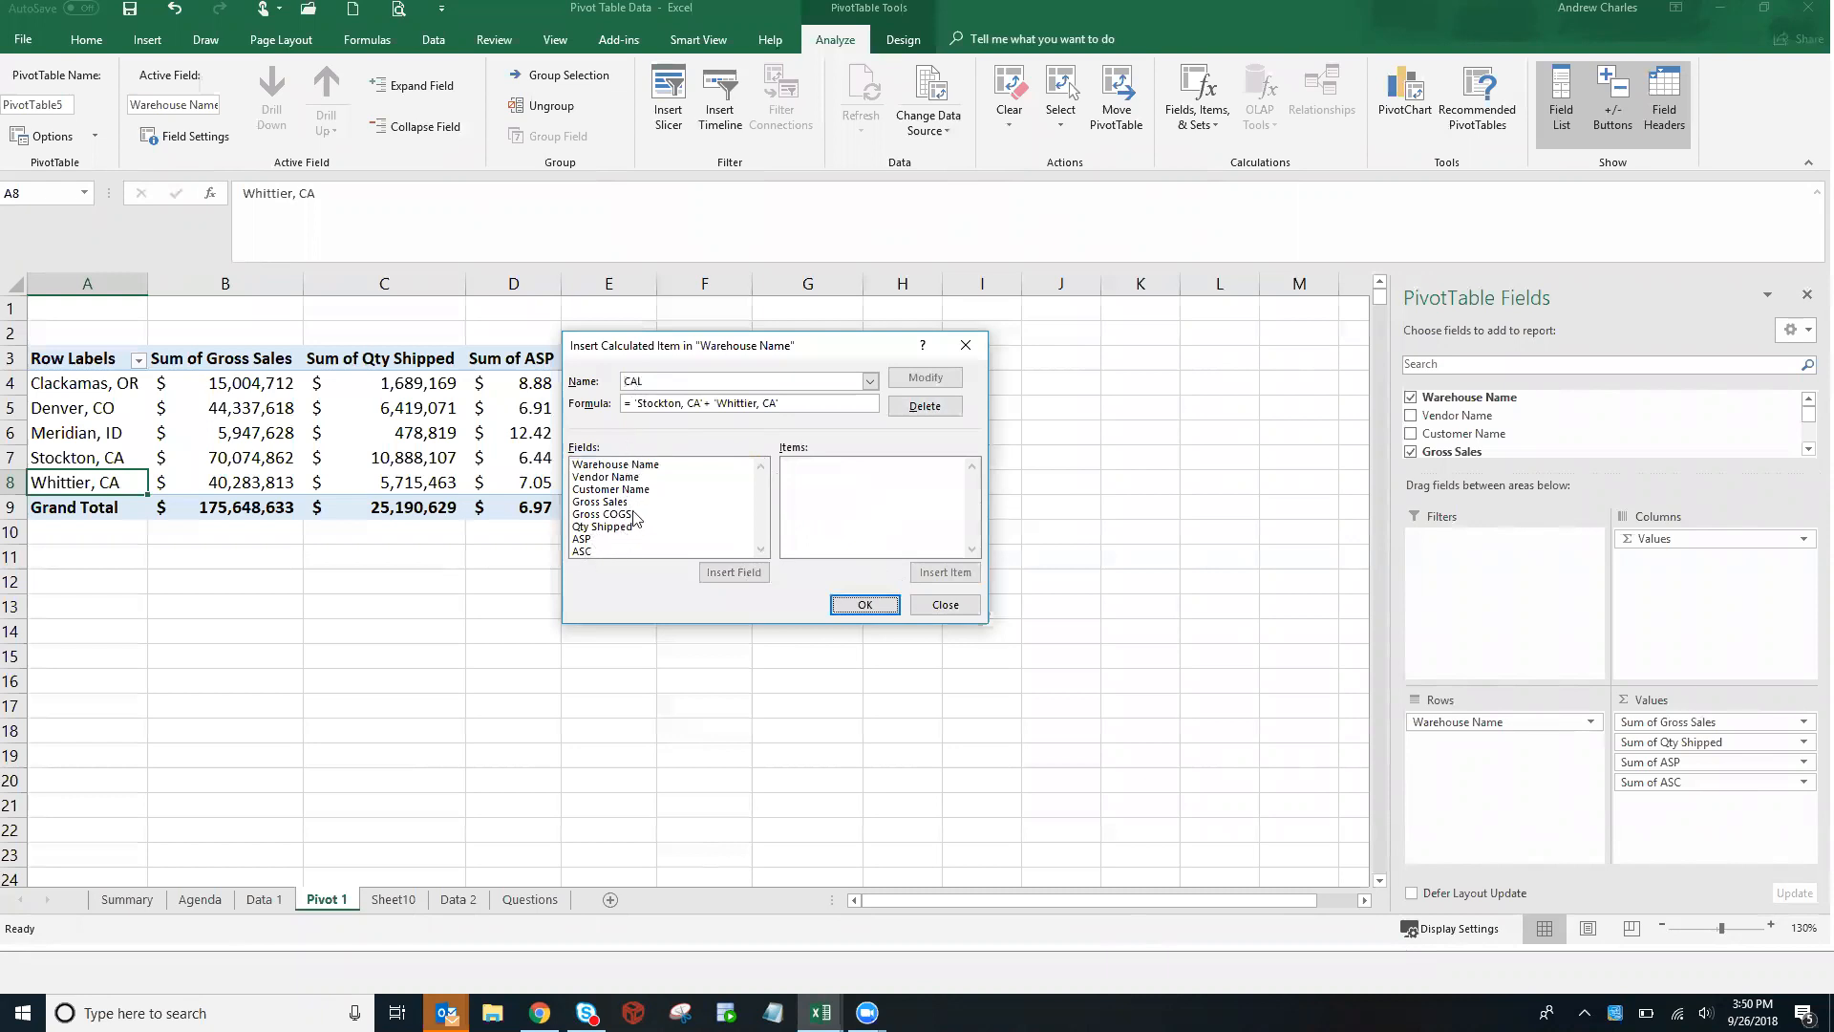
Try to append the Warehouse Name field to the CAL formula and accept it
click(642, 465)
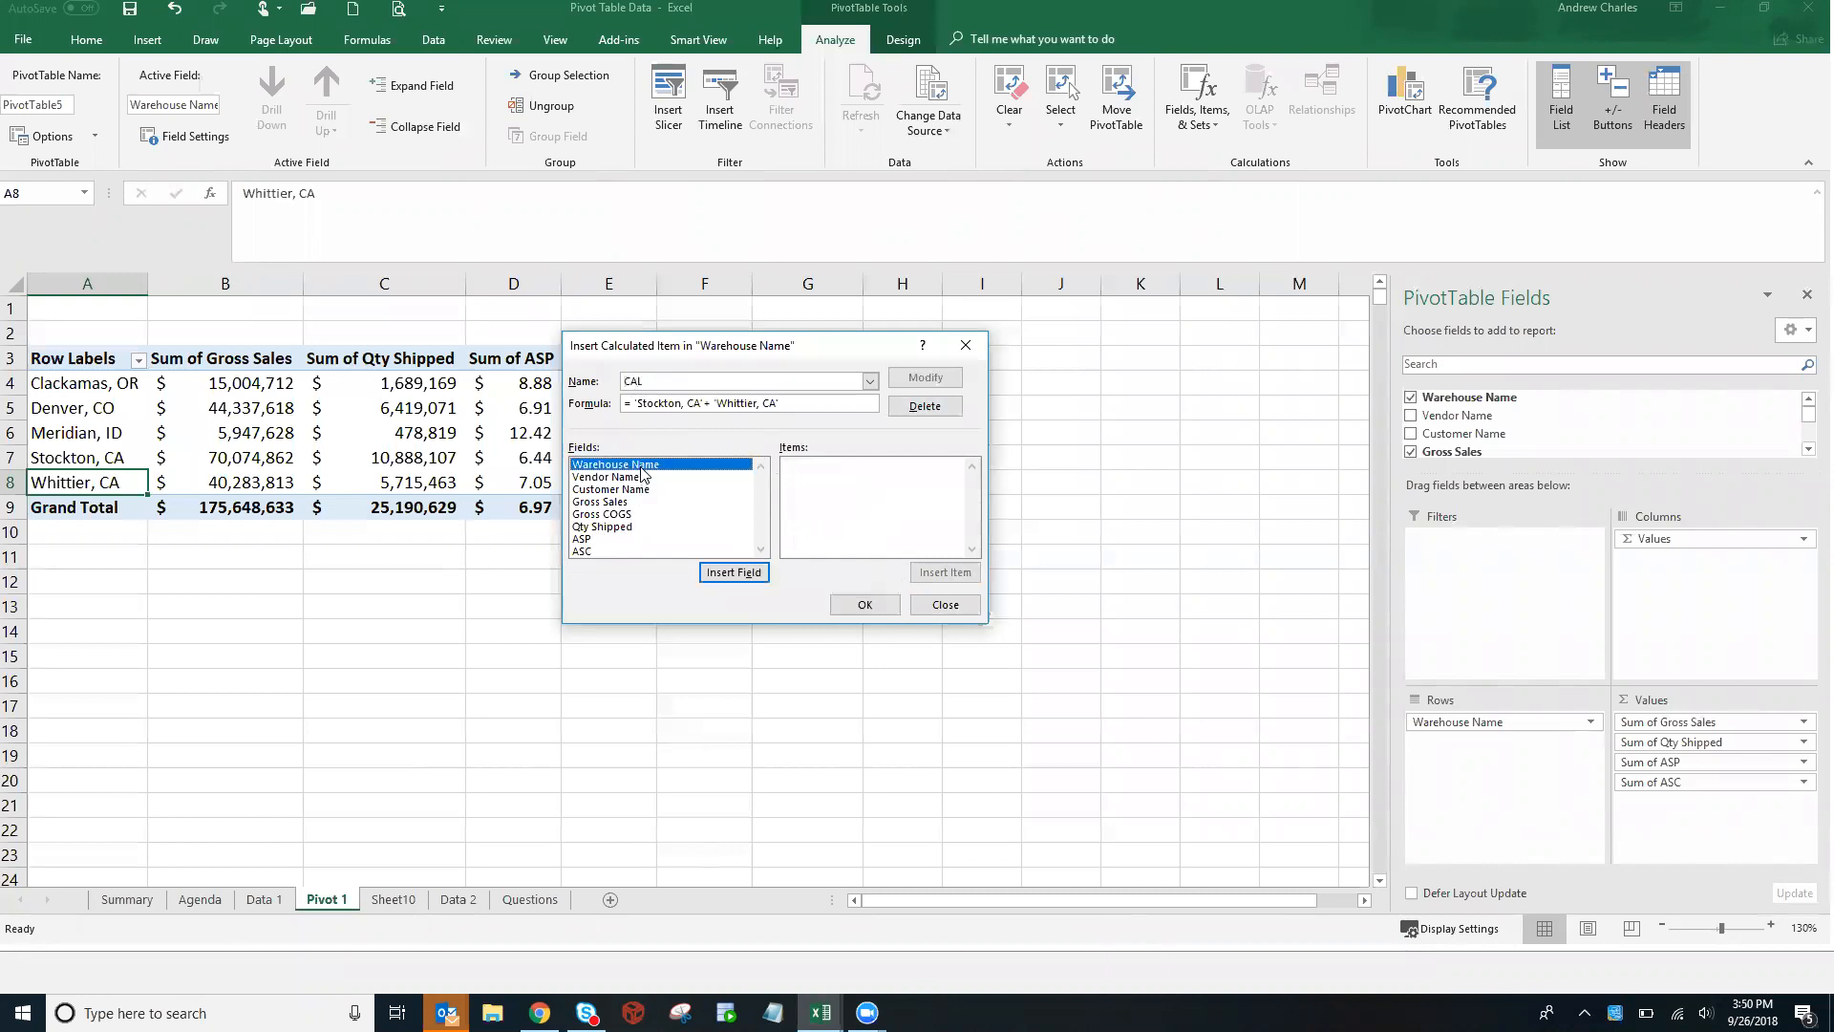
double_click(642, 468)
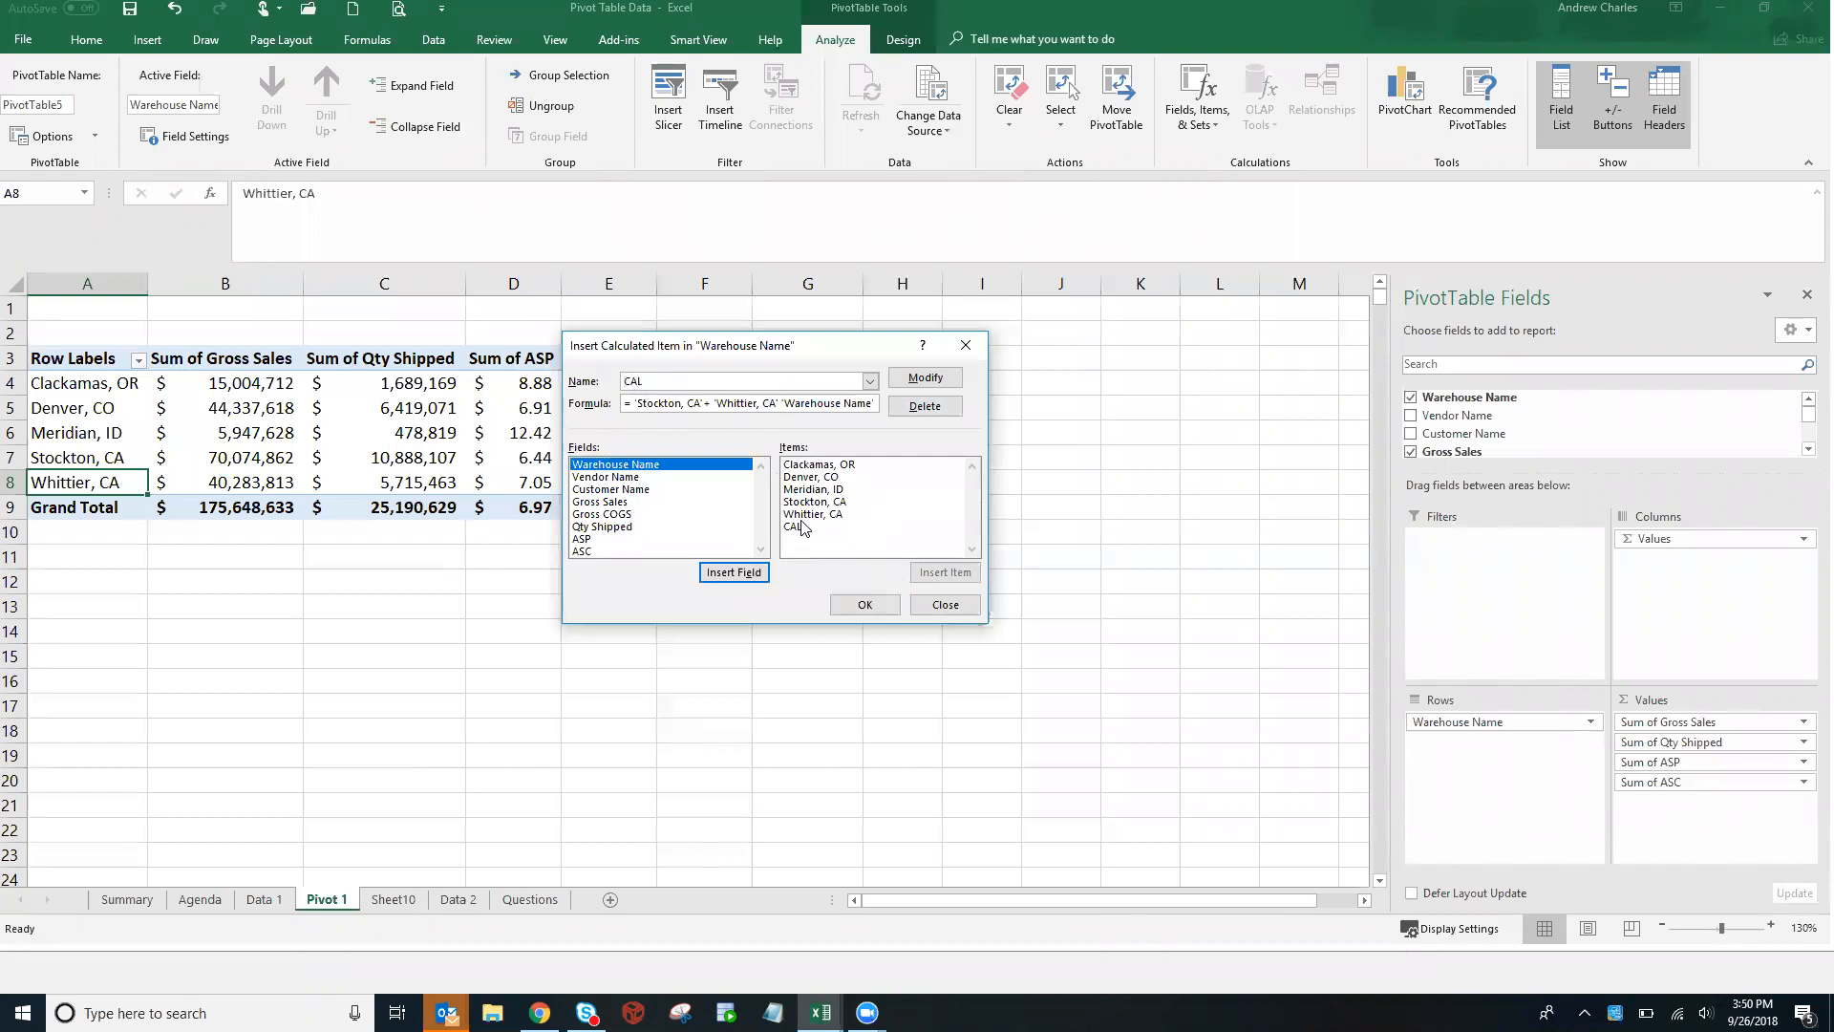
click(870, 615)
click(871, 611)
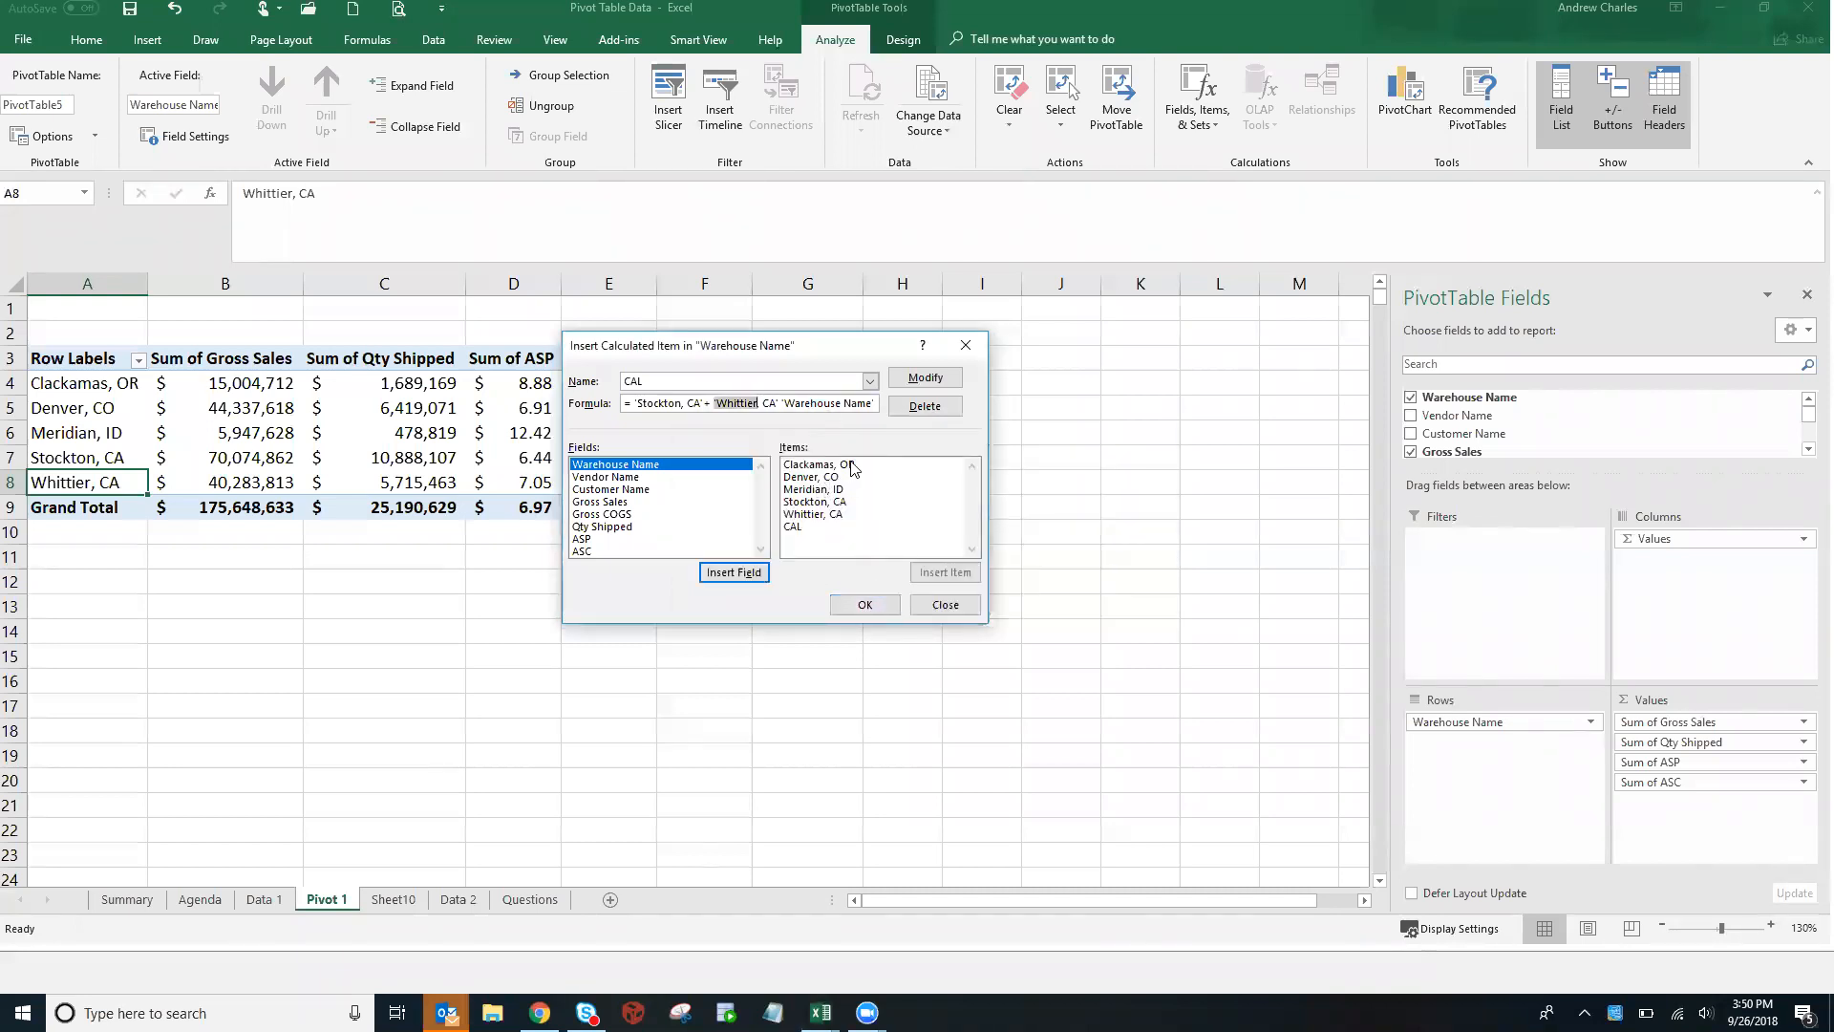
Restore the CAL formula to 'Stockton, CA' + 'Whittier, CA', save the modification and apply the calculated item to the PivotTable
key(Right)
text(,)
key(Delete)
key(Delete)
key(Delete)
key(Delete)
key(Delete)
key(Delete)
key(Delete)
key(Delete)
key(Delete)
key(Delete)
key(Delete)
key(Delete)
key(Delete)
key(Delete)
key(Delete)
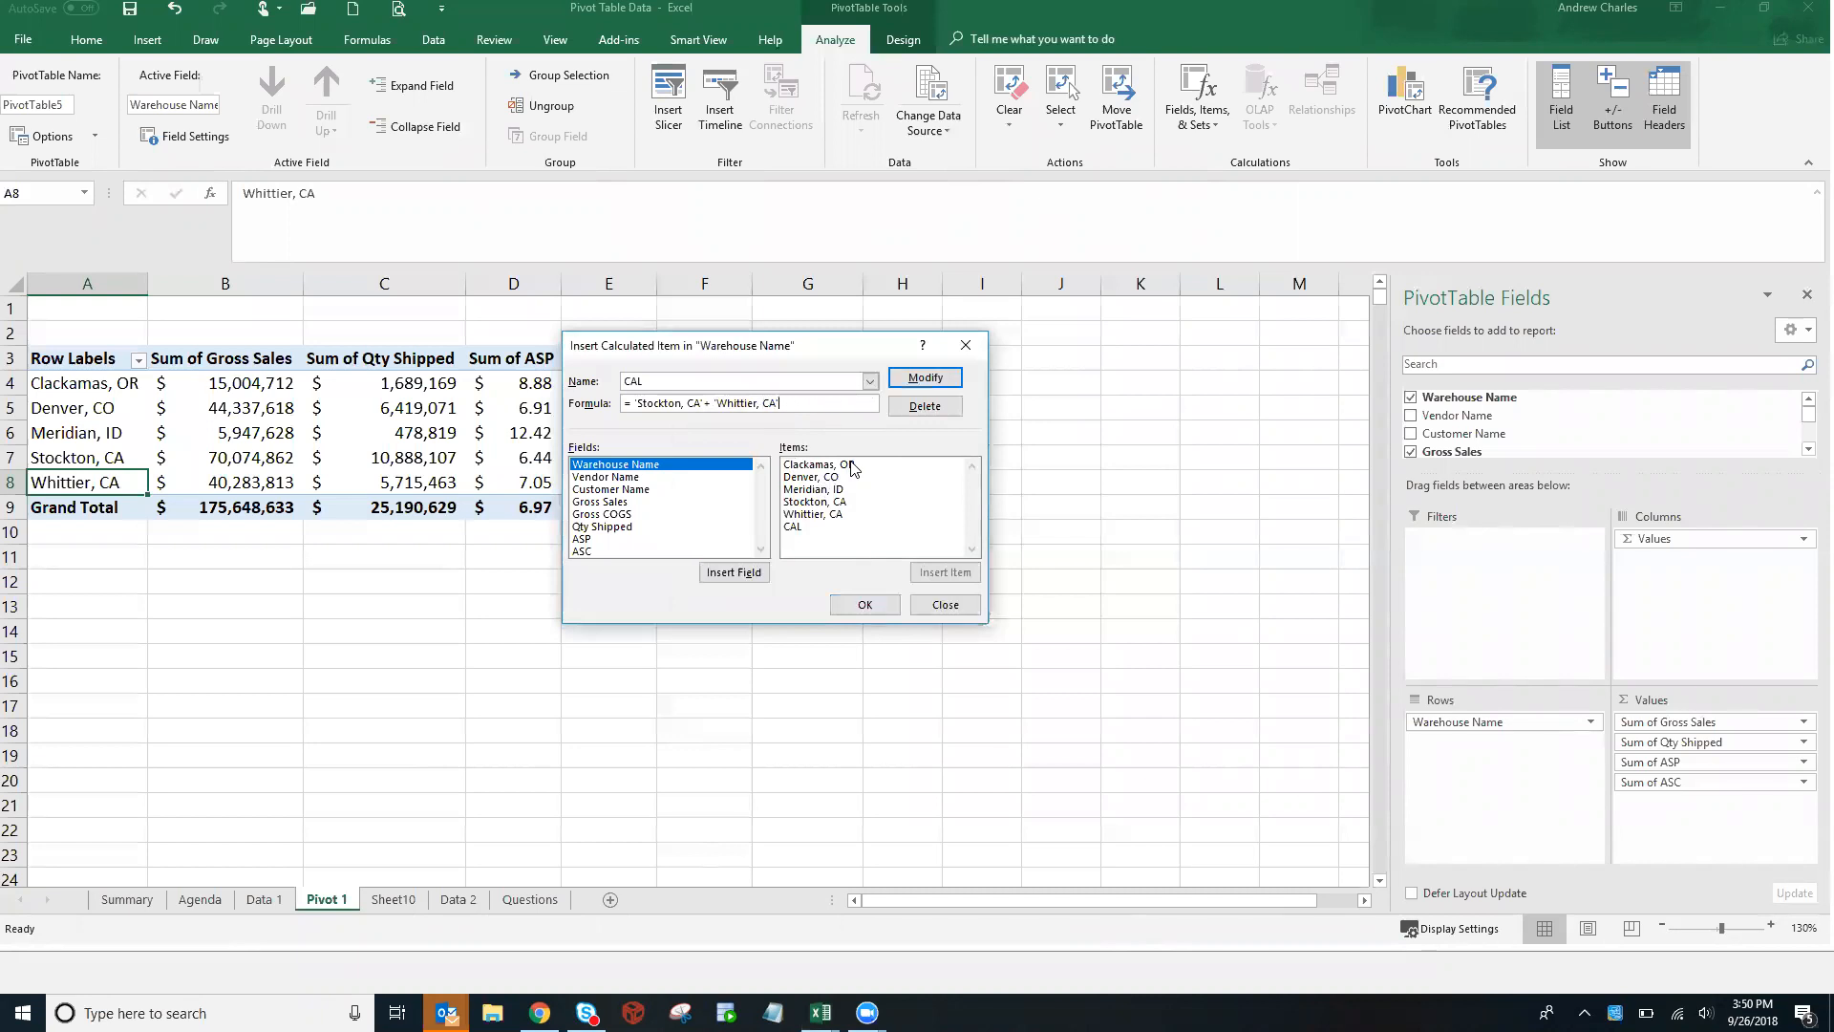
click(934, 380)
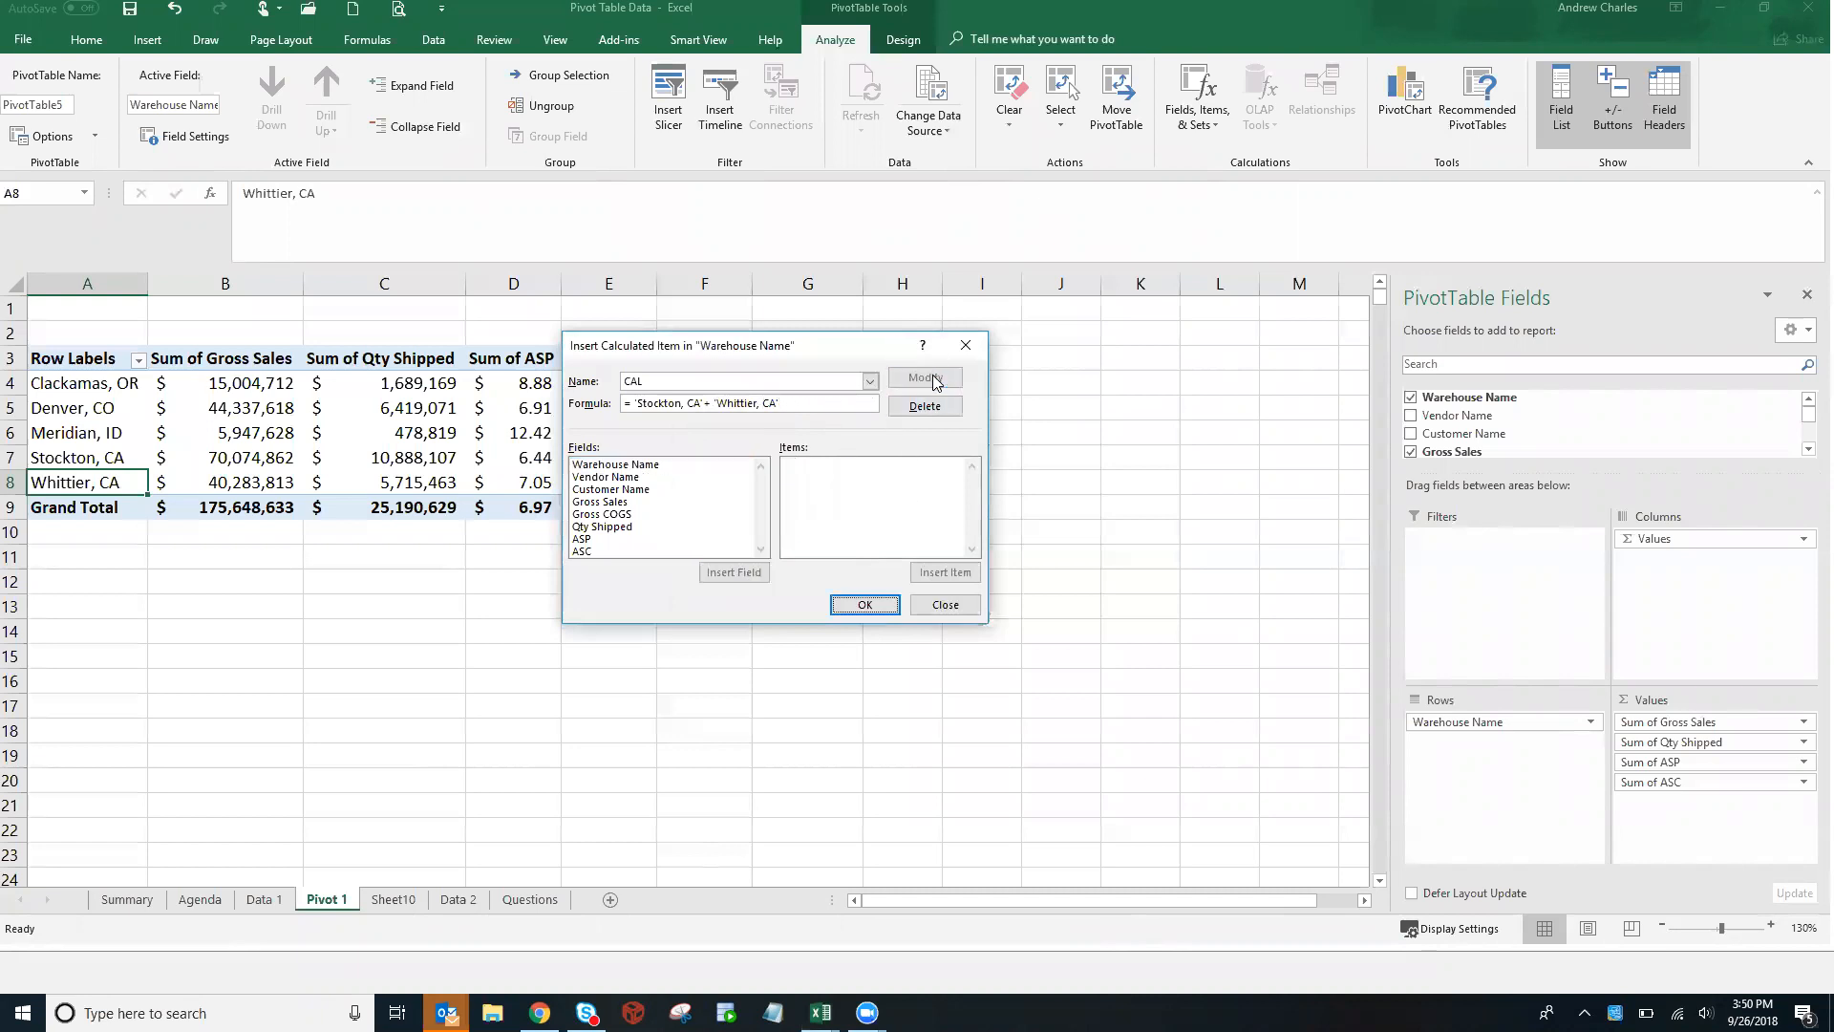
click(865, 605)
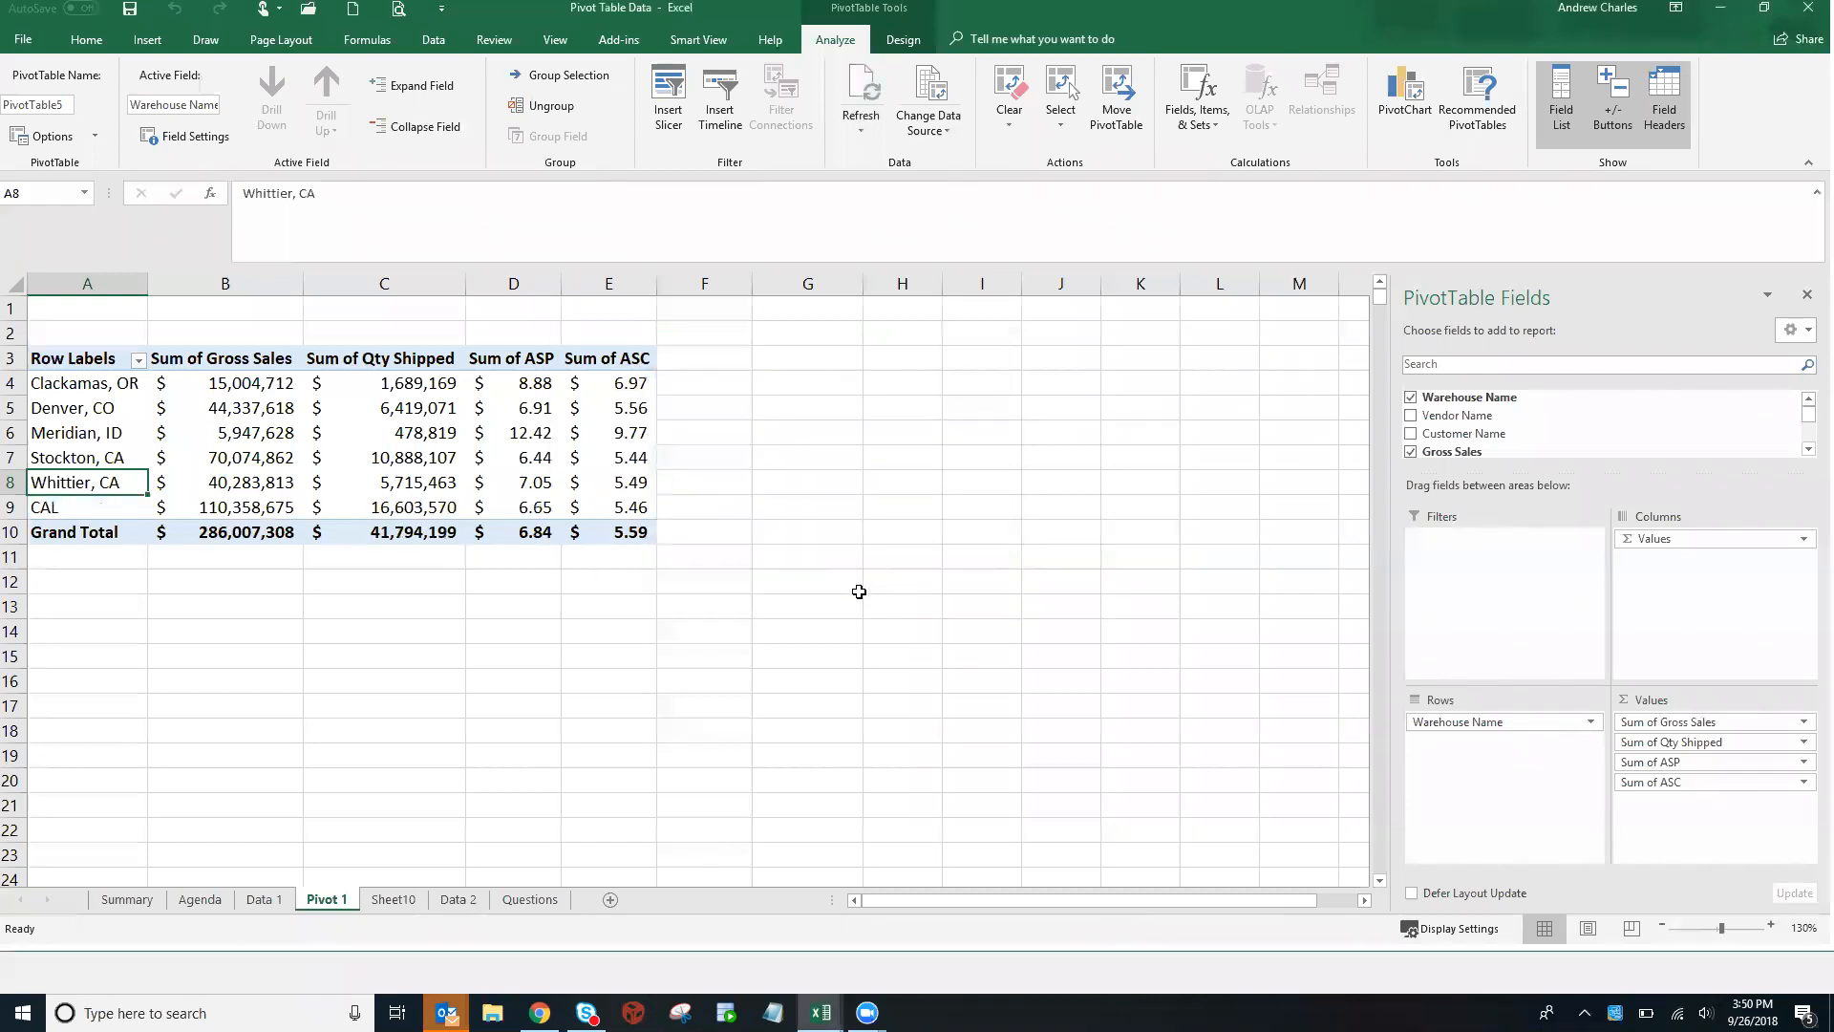
Compare the combined Stockton, CA and Whittier, CA gross sales with the CAL row's gross sales
click(104, 499)
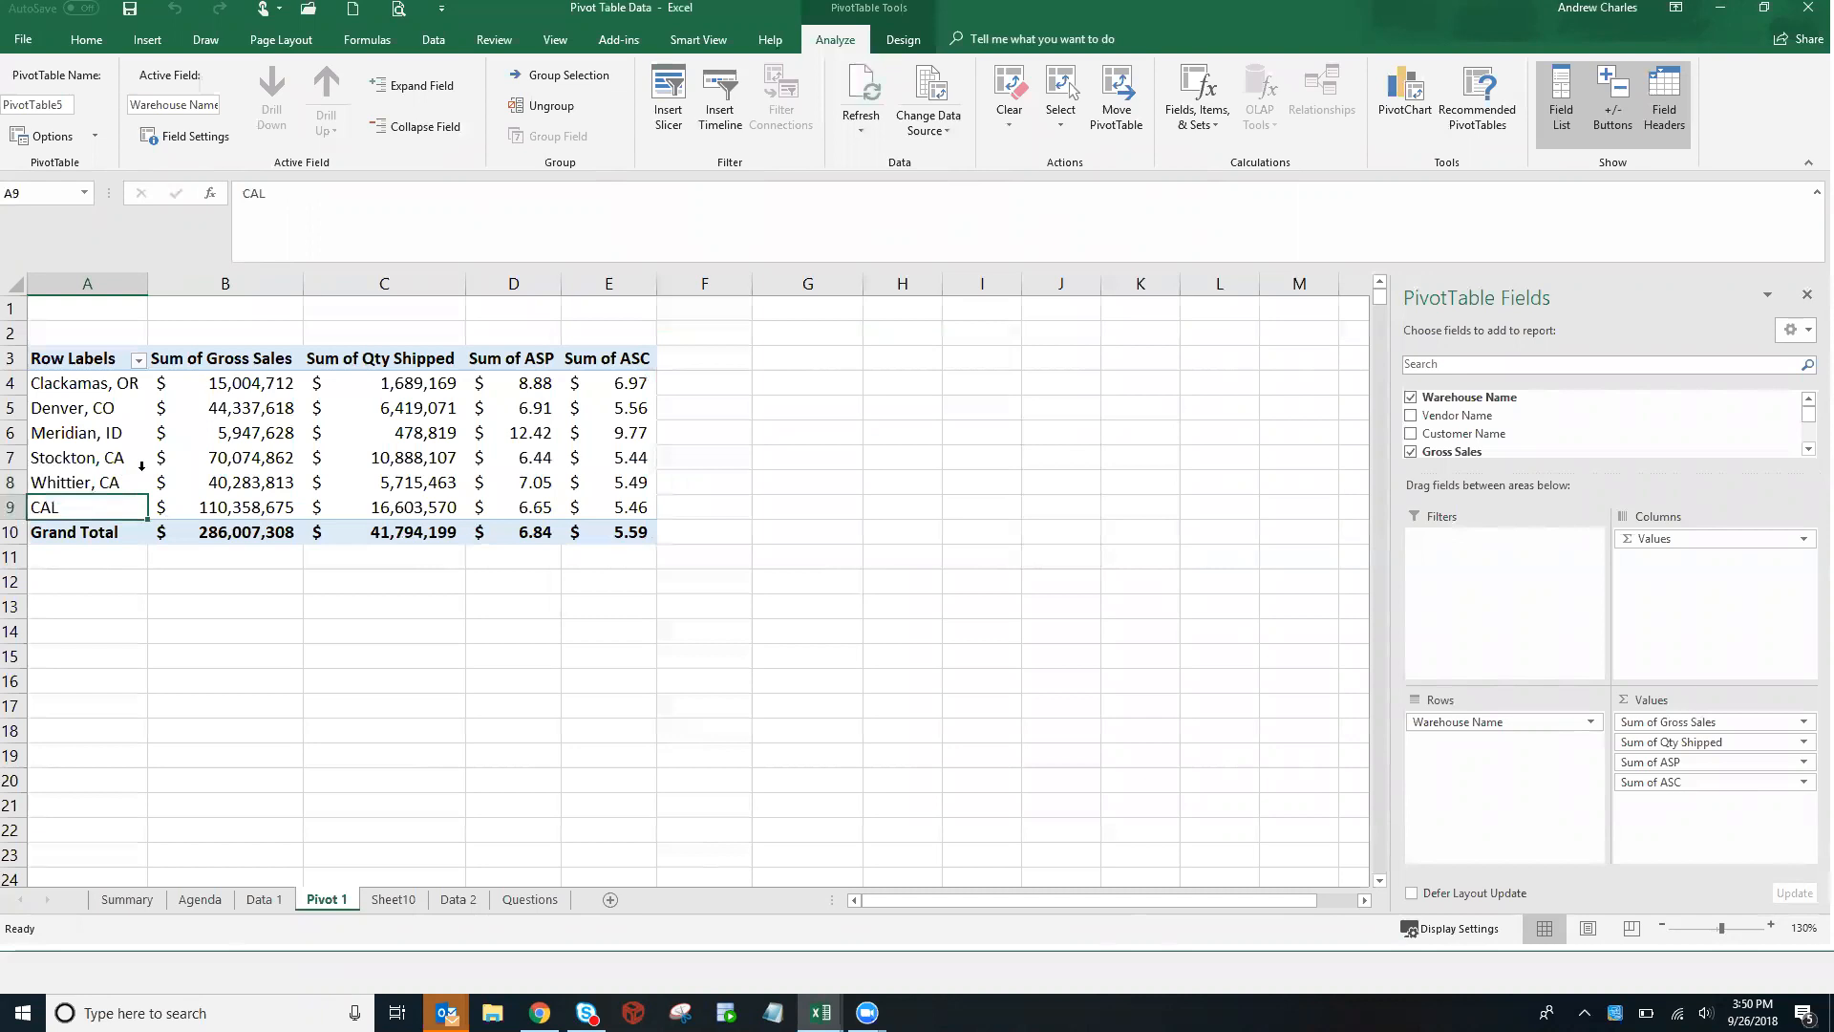
click(196, 457)
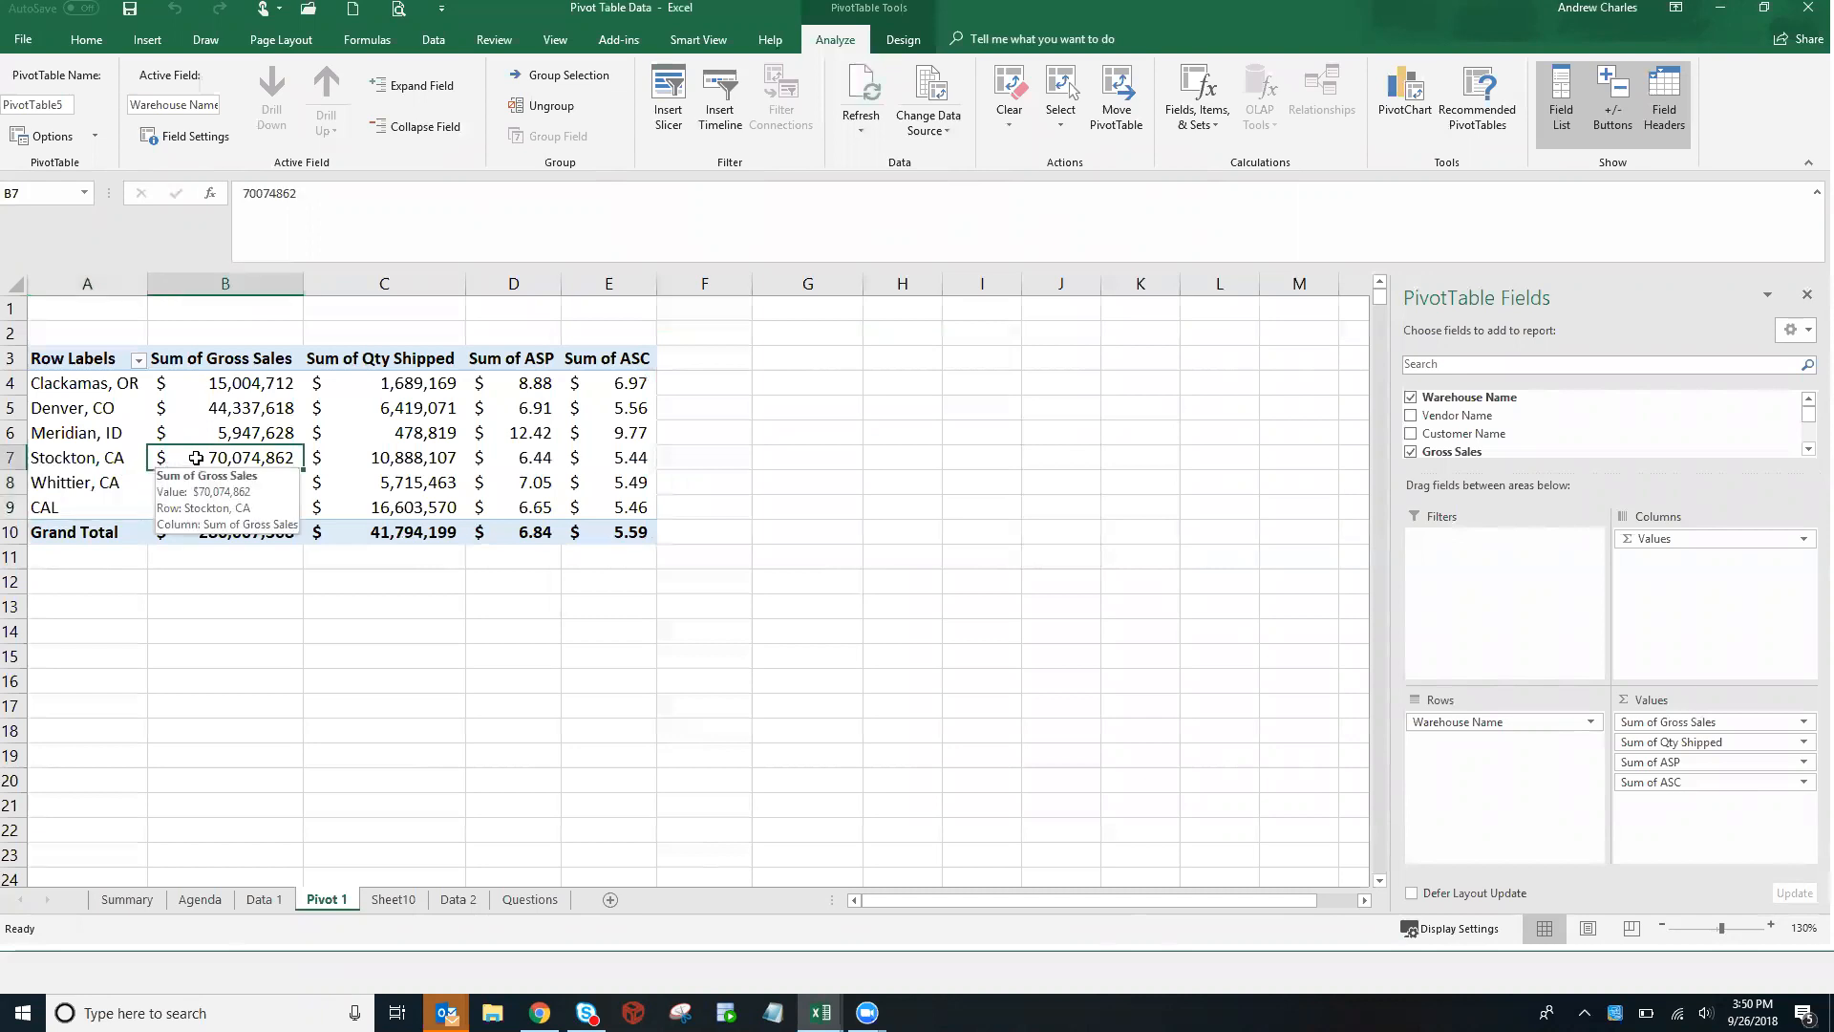
key(shift+Down)
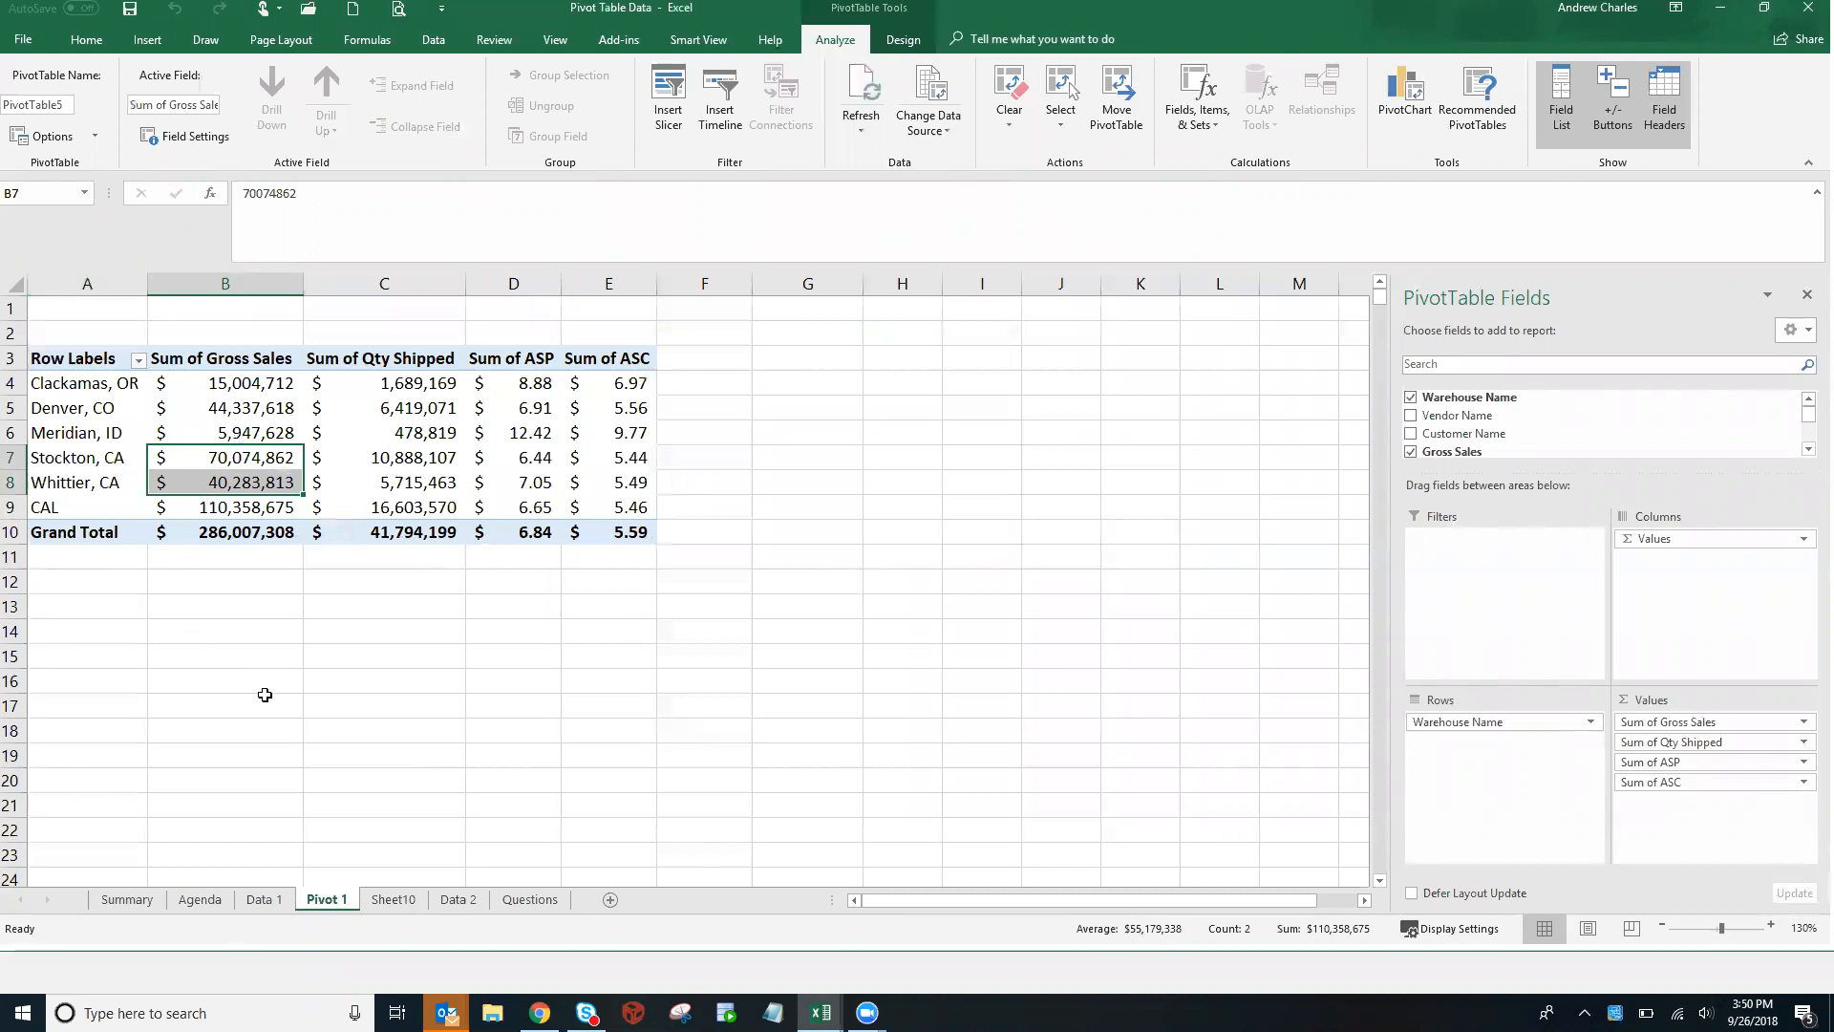
drag(272, 453, 273, 484)
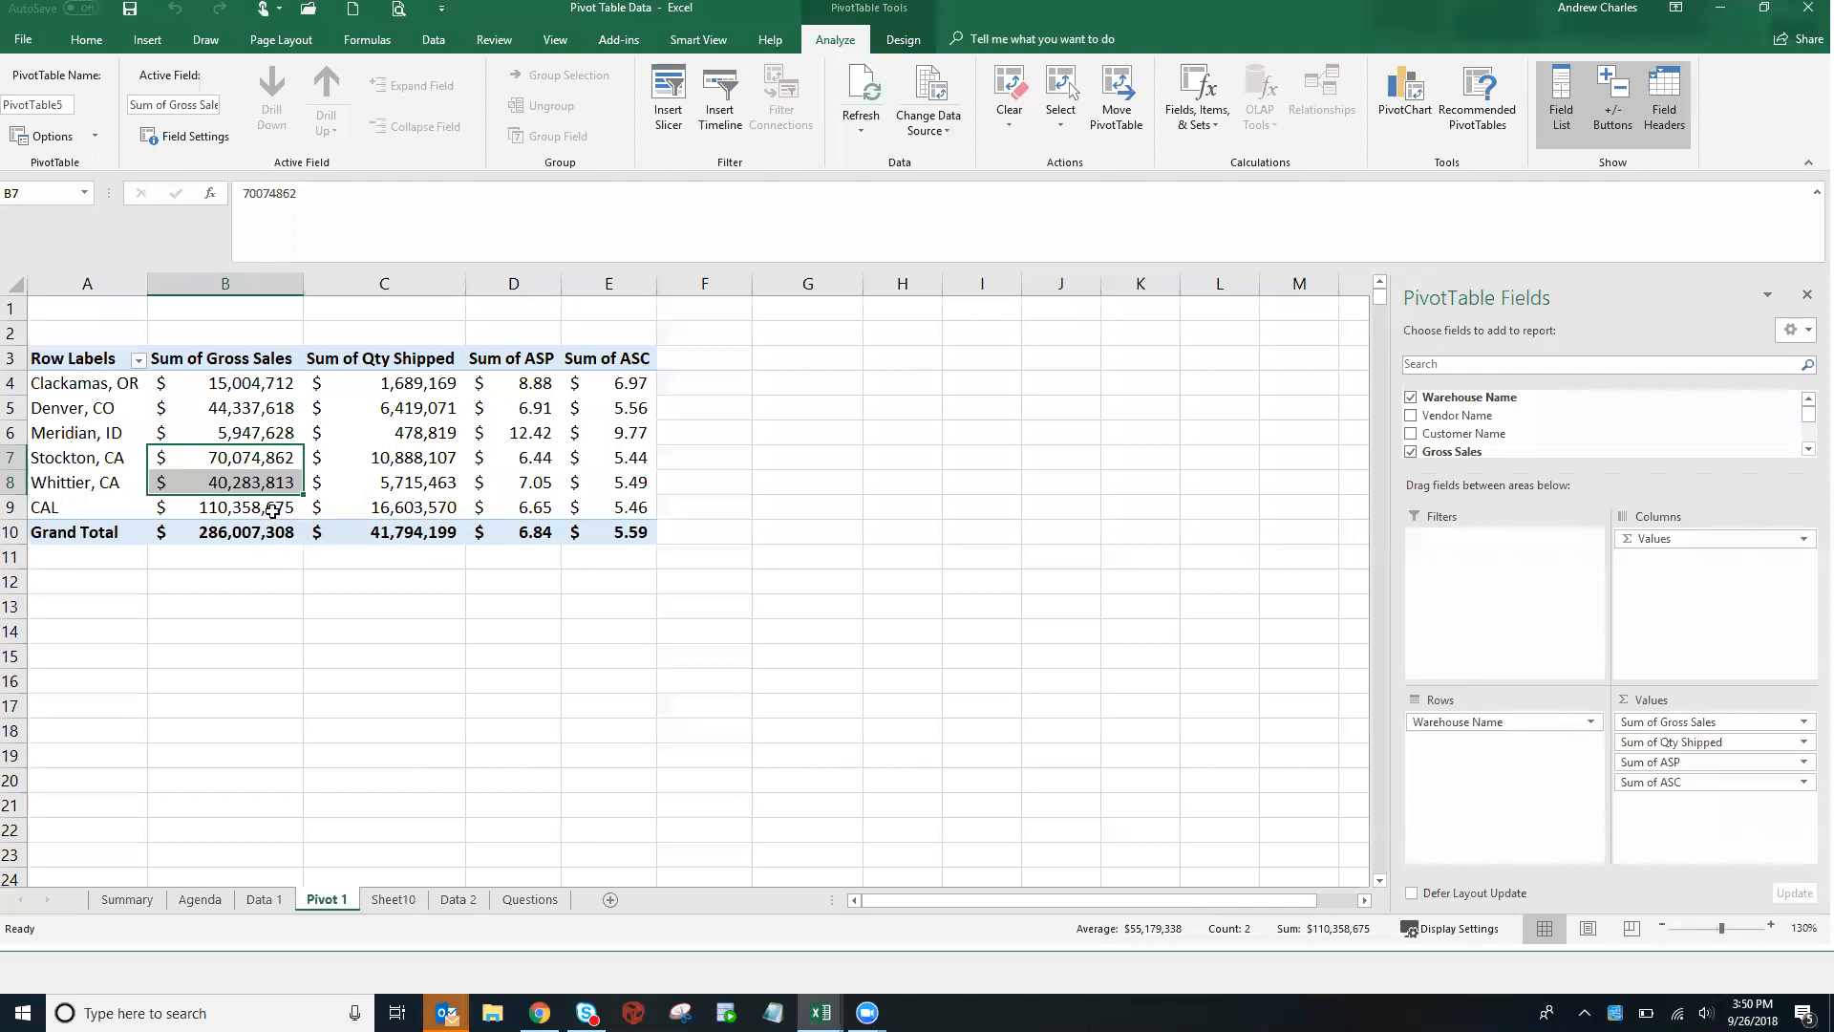
click(272, 511)
Compare the CAL row's Sum of ASP with the Stockton, CA and Whittier, CA values
click(124, 517)
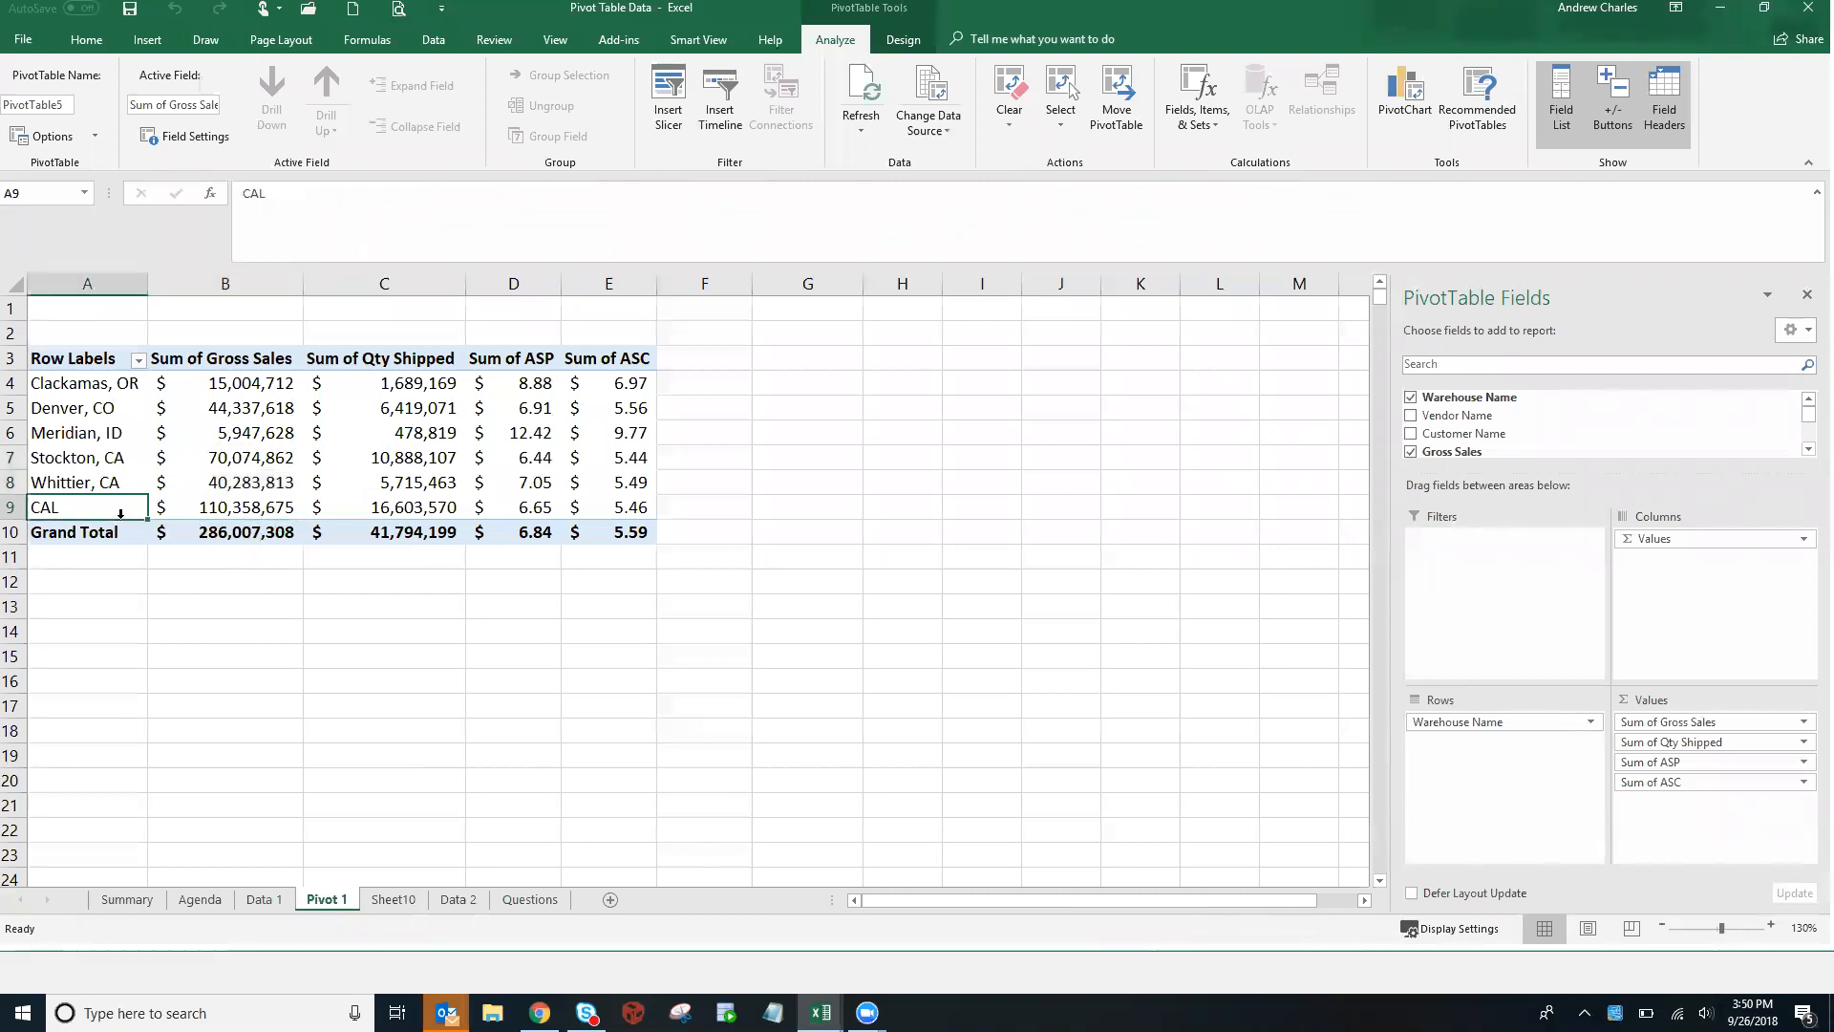
click(527, 507)
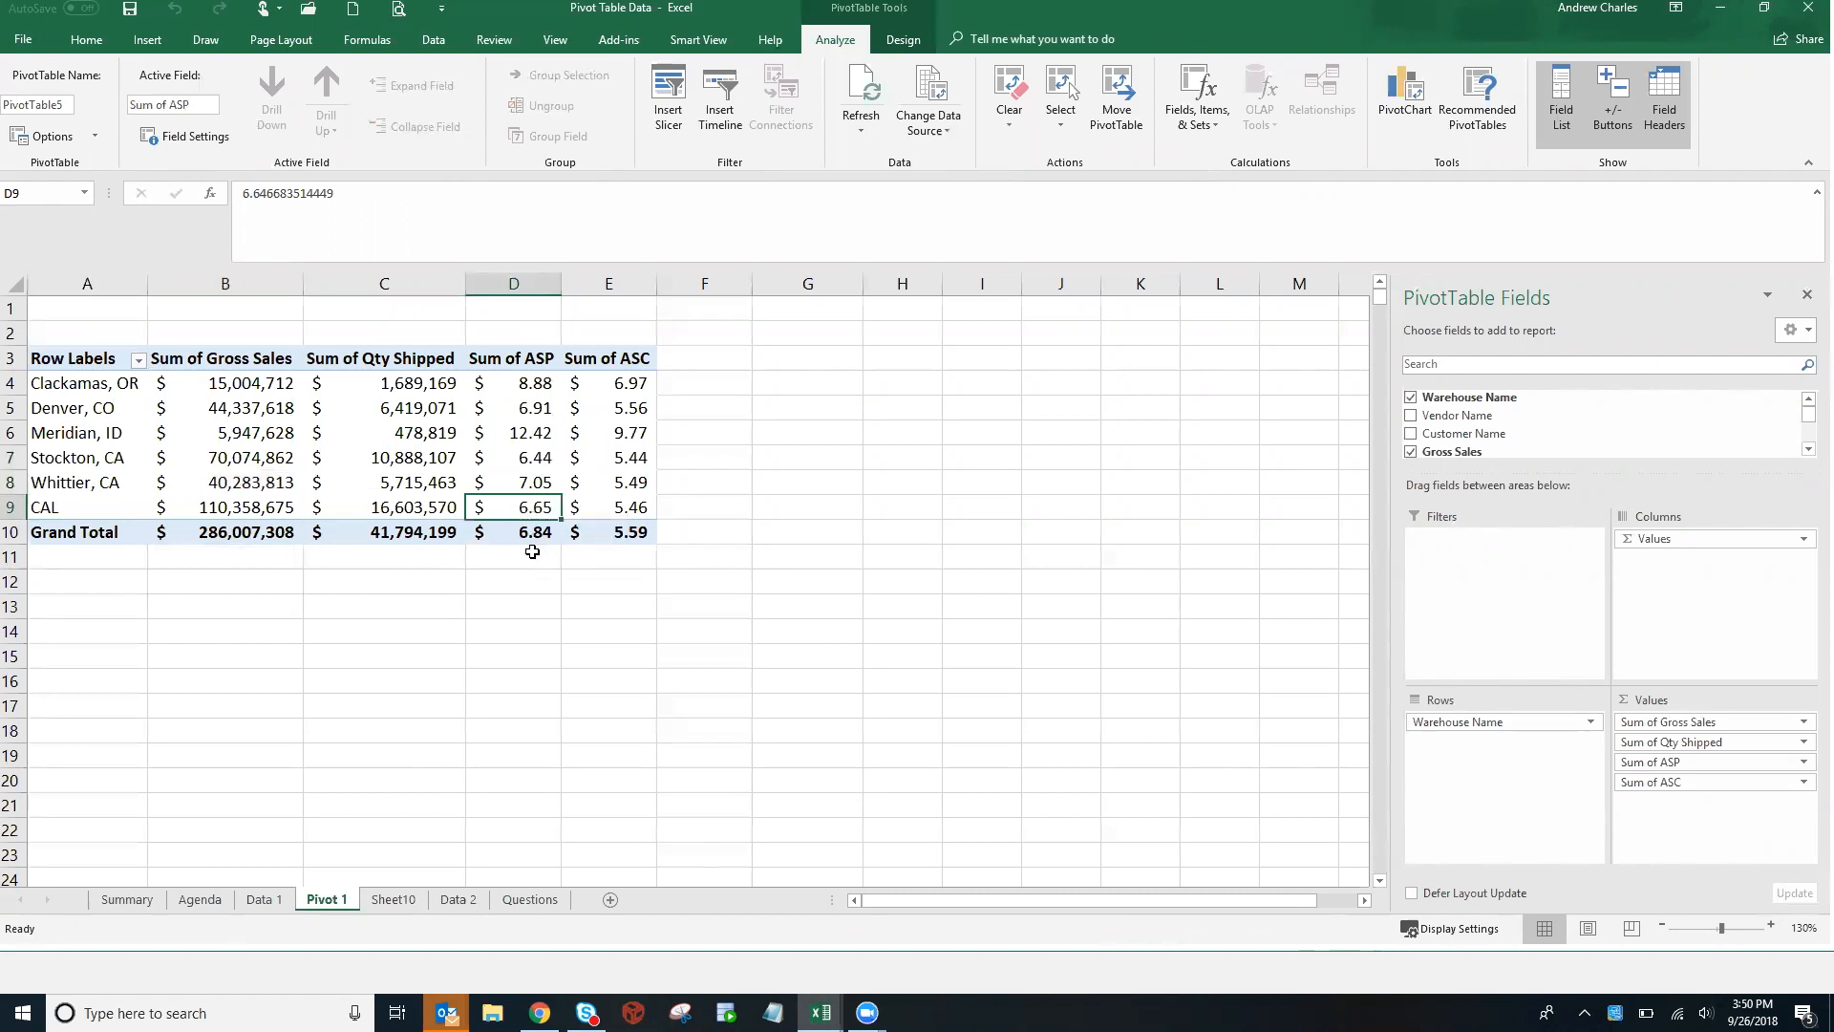
drag(530, 482, 542, 461)
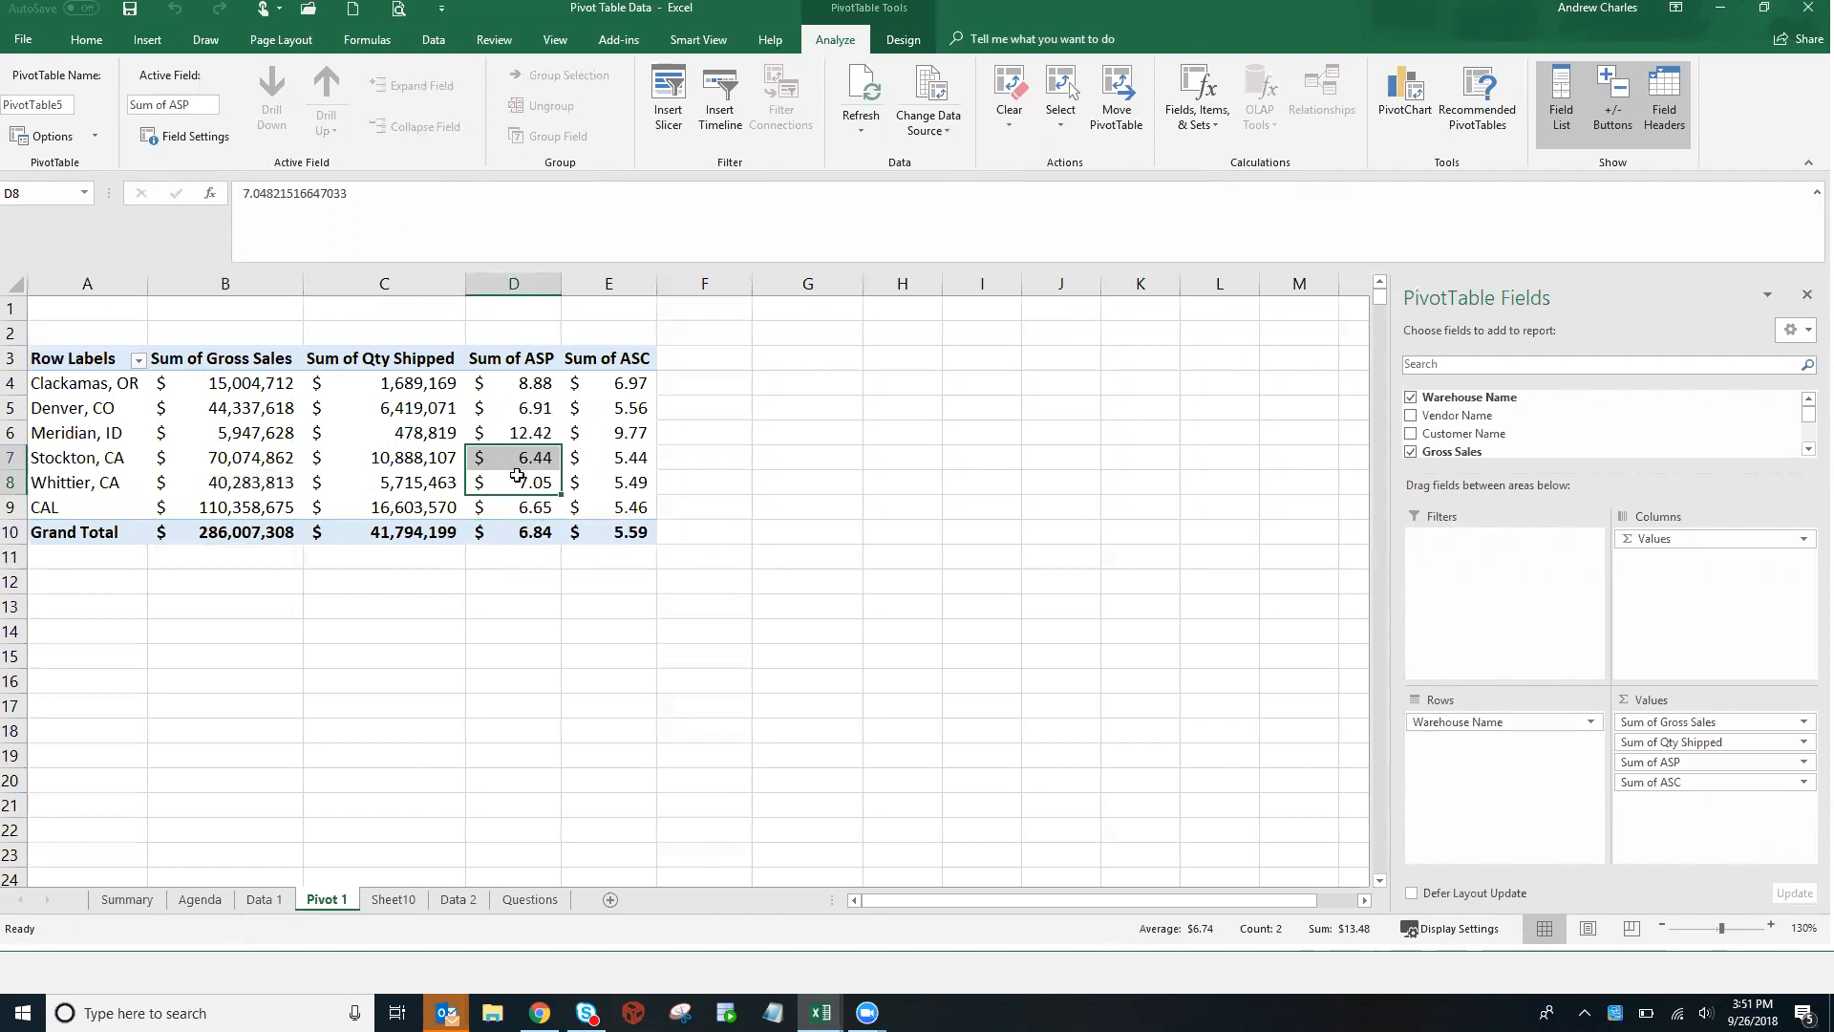